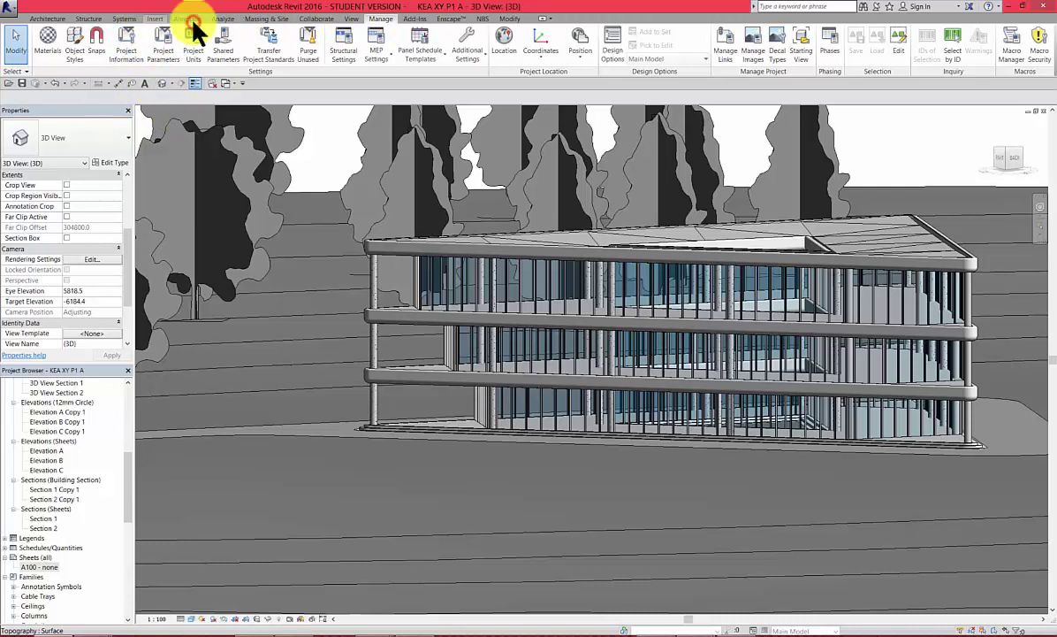
# - Load the KEA Title Block A1 family from Desktop > P1 > Families into the project
pyautogui.click(155, 19)
pyautogui.click(354, 46)
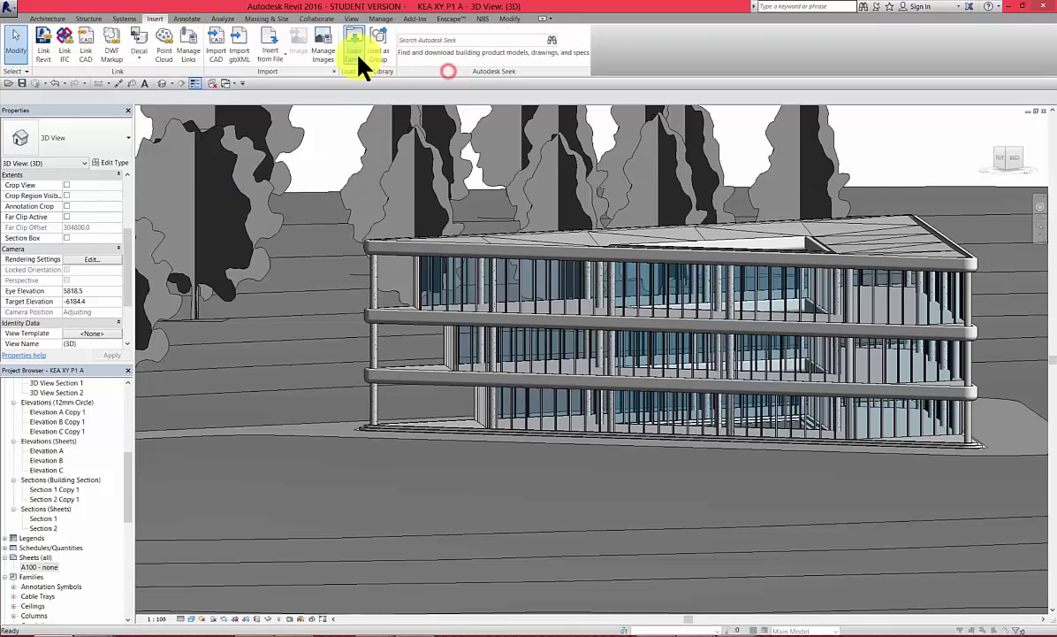
pyautogui.click(137, 233)
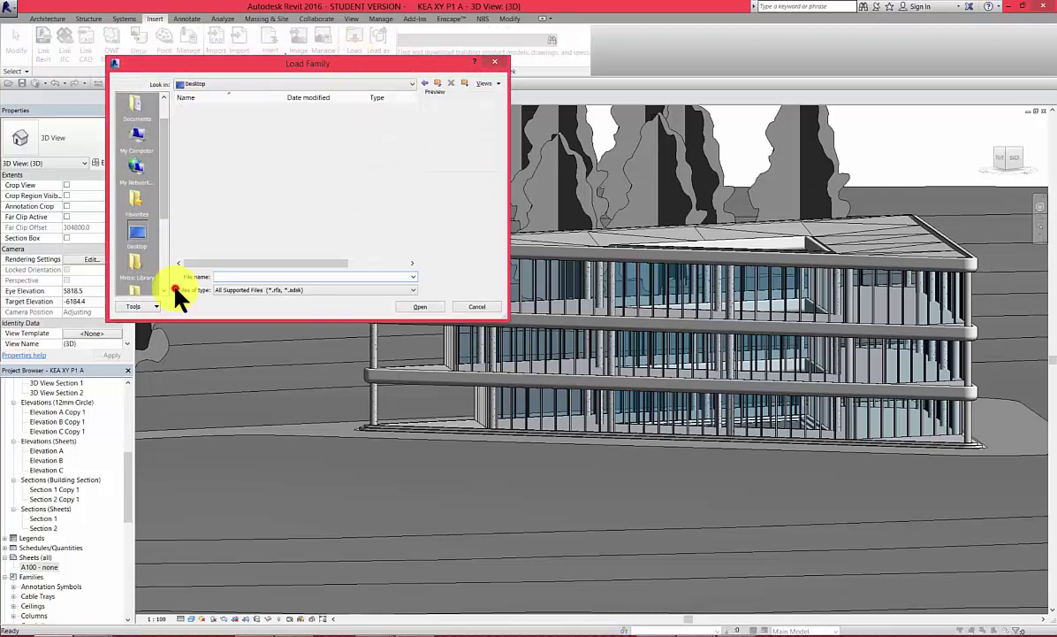
pyautogui.doubleClick(213, 173)
pyautogui.click(200, 118)
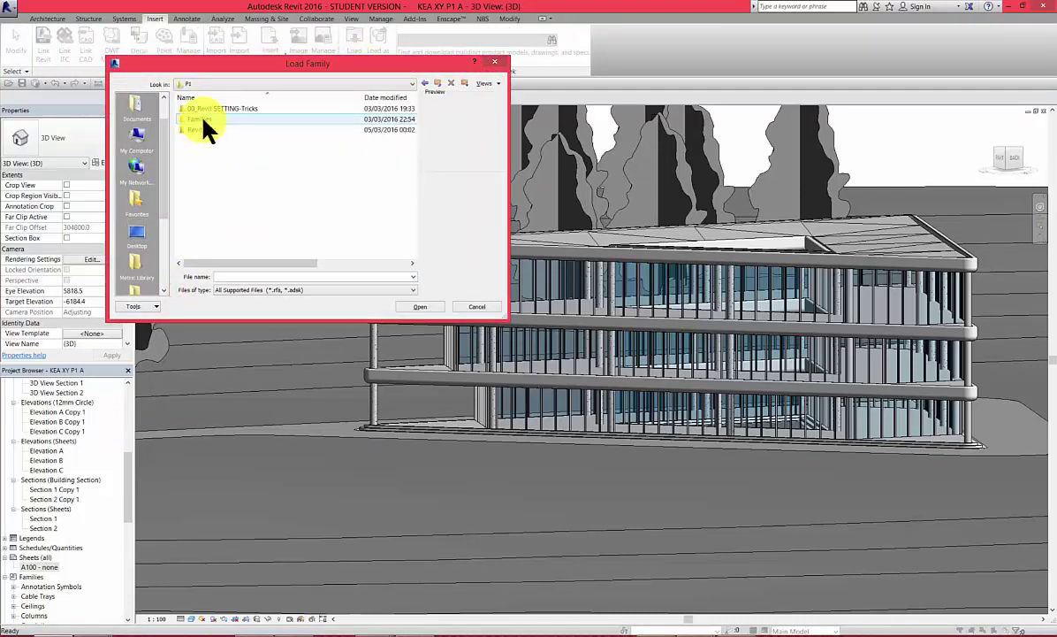
pyautogui.doubleClick(248, 119)
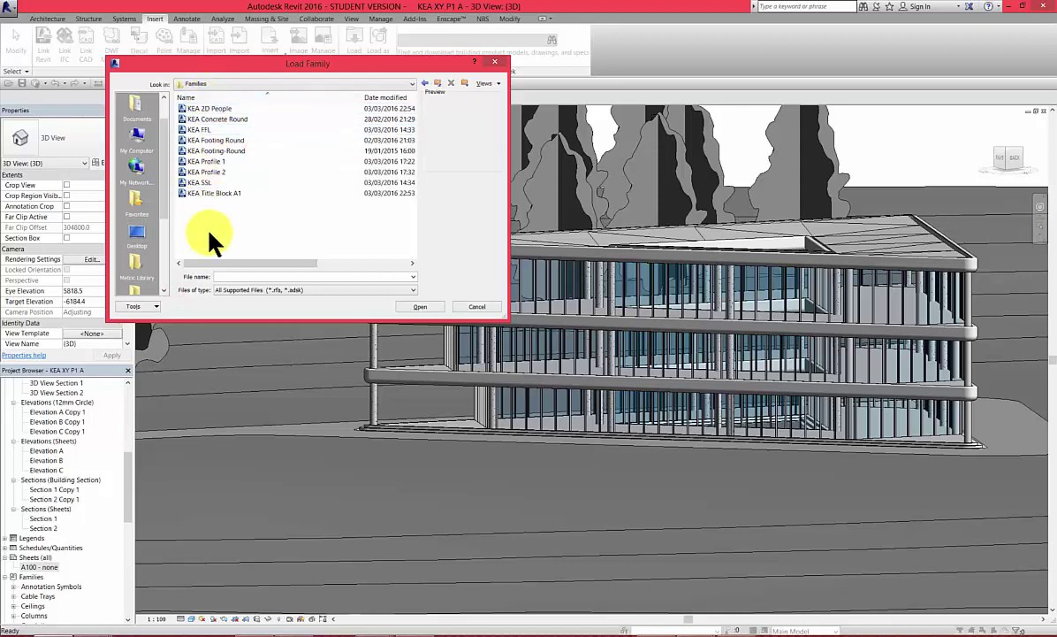
pyautogui.moveTo(292, 64); pyautogui.dragTo(405, 166)
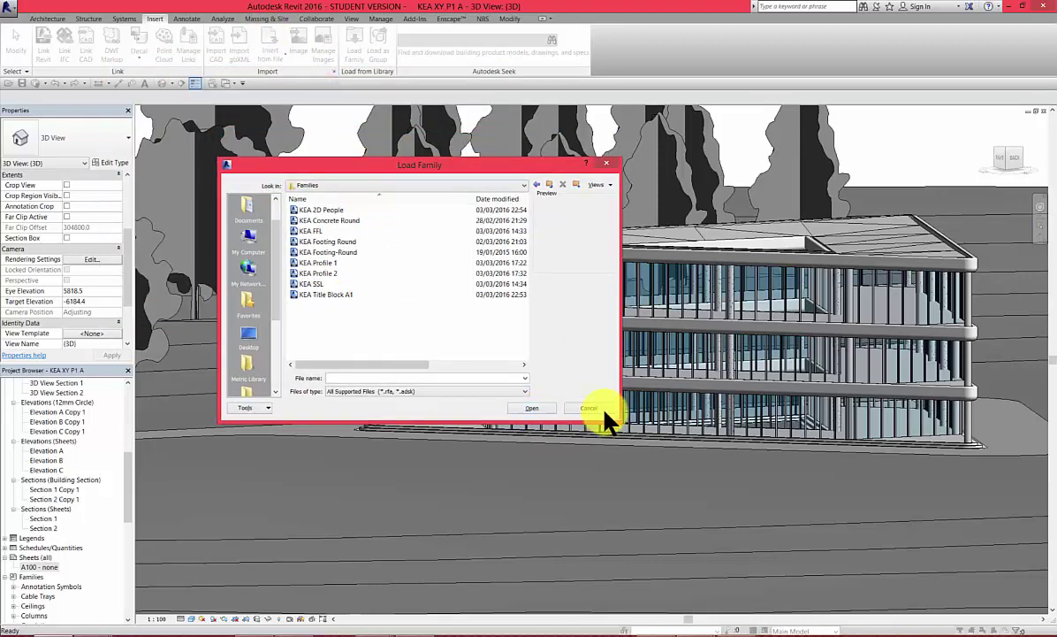
pyautogui.moveTo(617, 449); pyautogui.dragTo(618, 446)
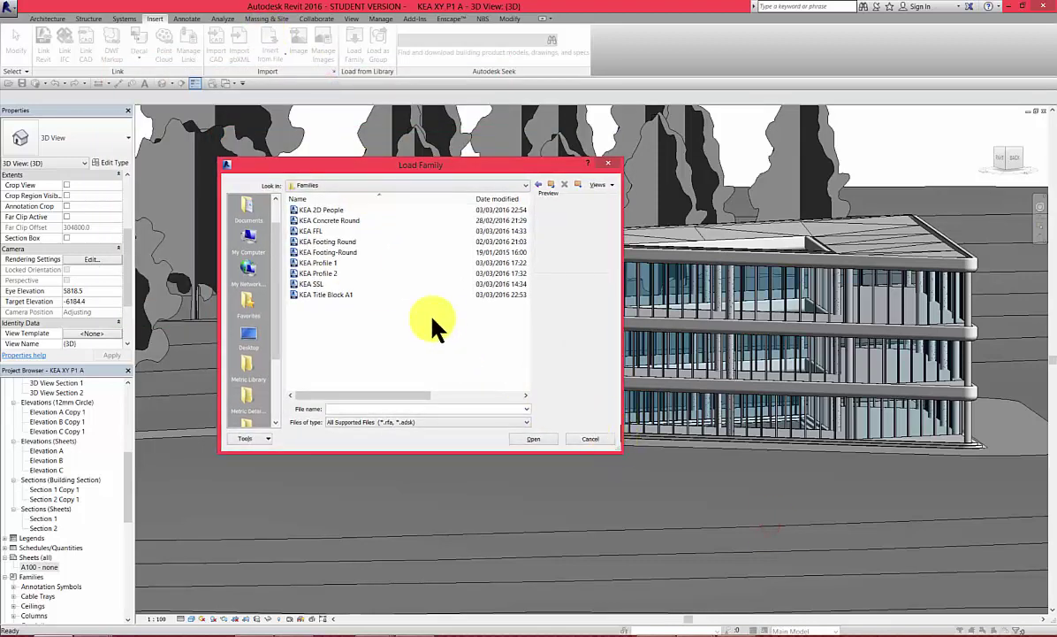
pyautogui.click(319, 295)
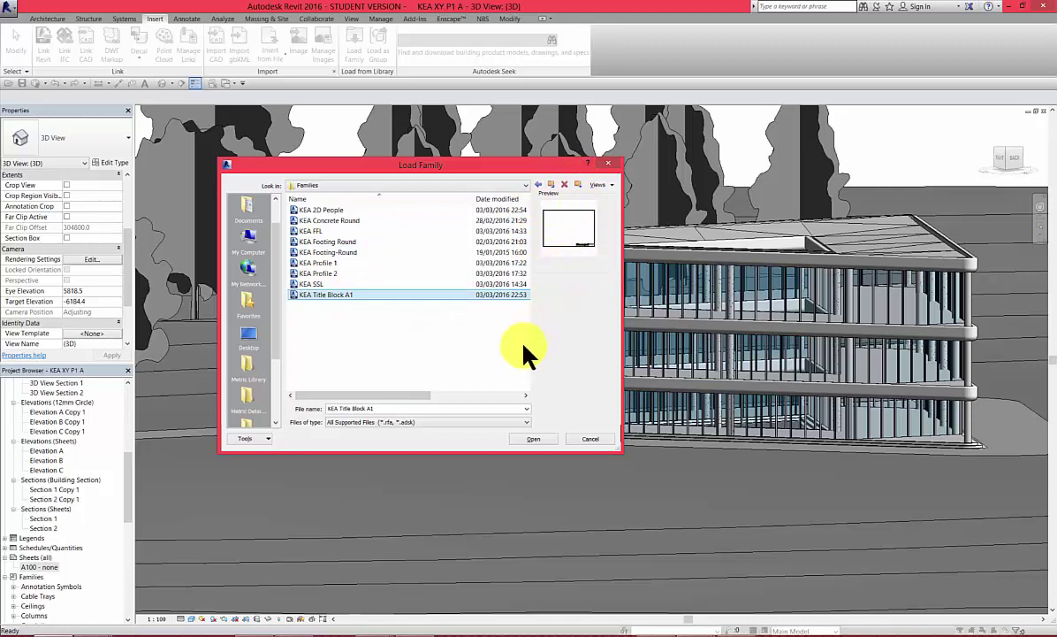
pyautogui.click(533, 440)
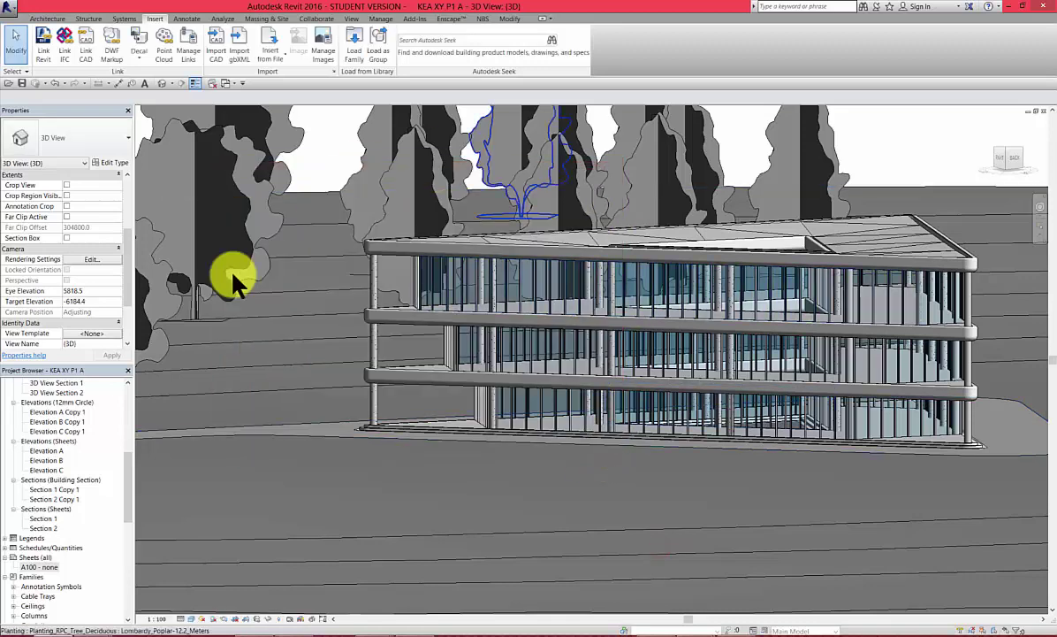
# - On sheet A100, switch the title block type to KEA Title Block A1 : Standard
pyautogui.doubleClick(35, 567)
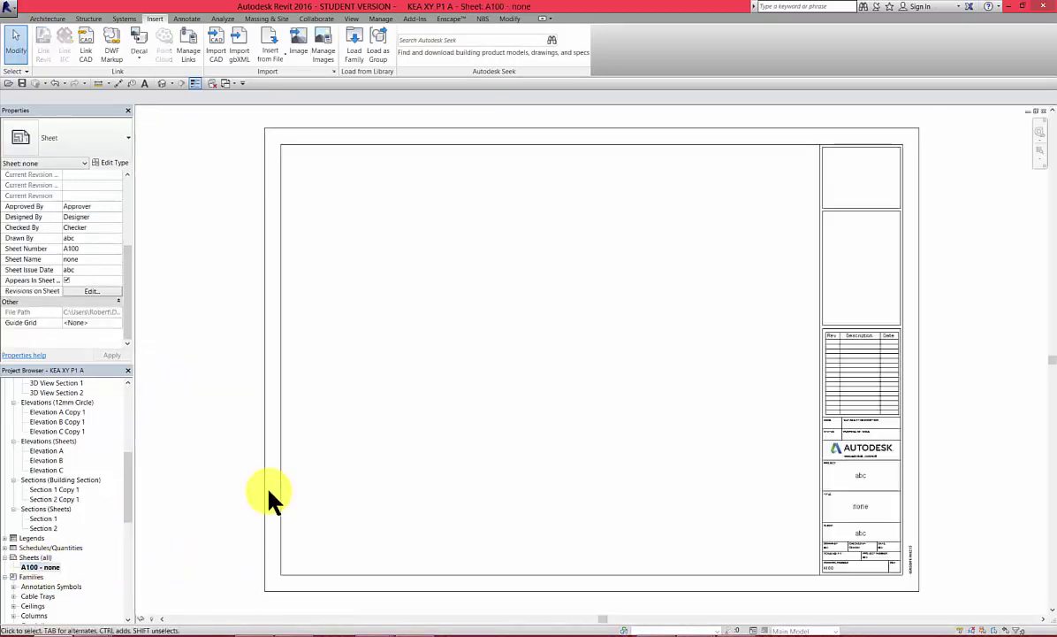
pyautogui.click(276, 493)
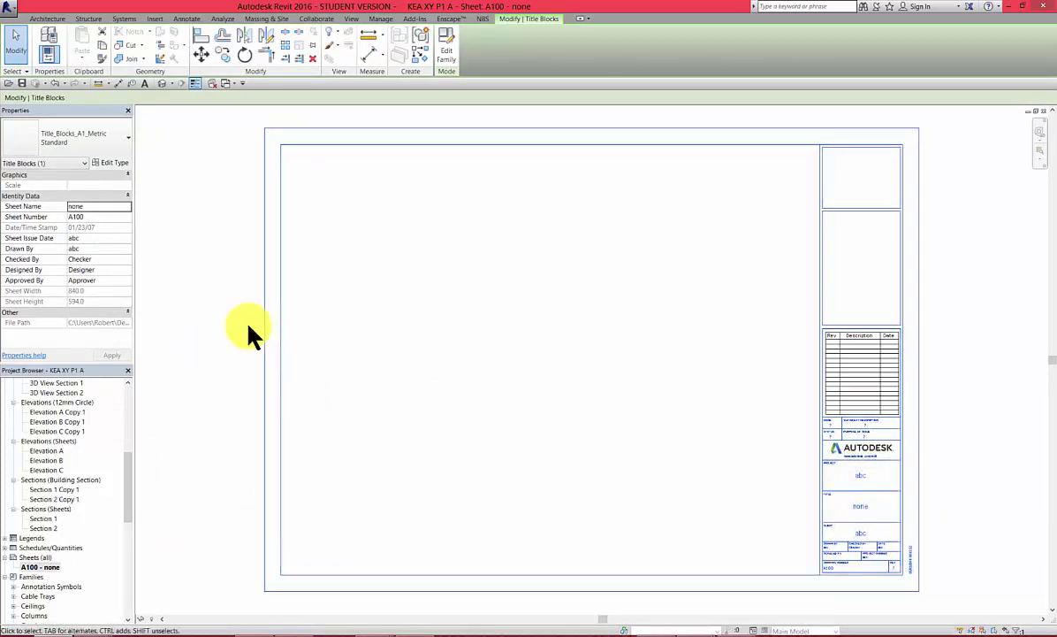
pyautogui.click(129, 138)
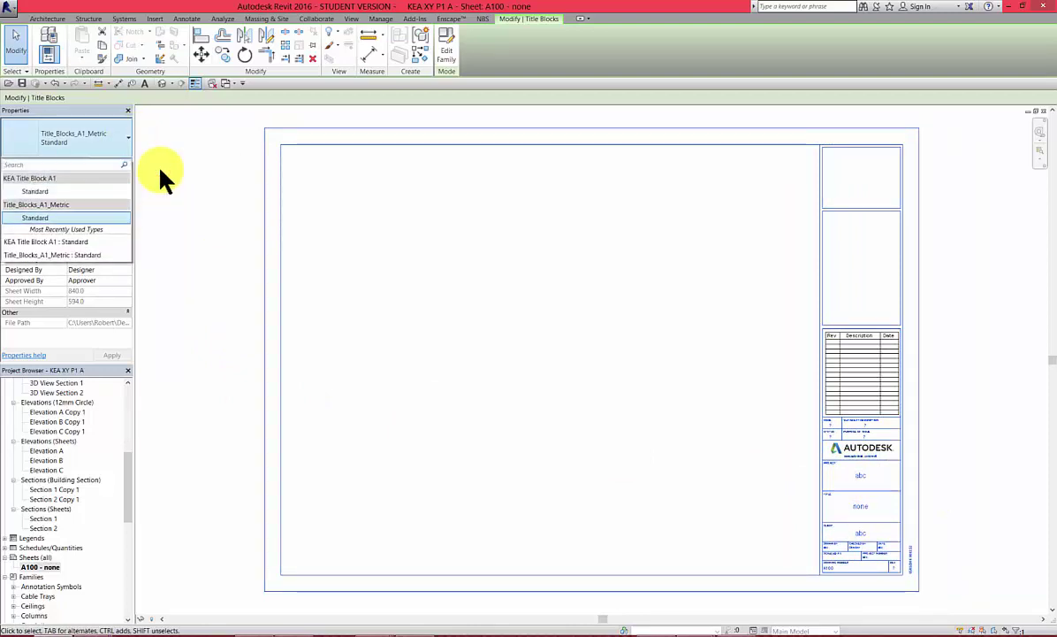
pyautogui.click(26, 241)
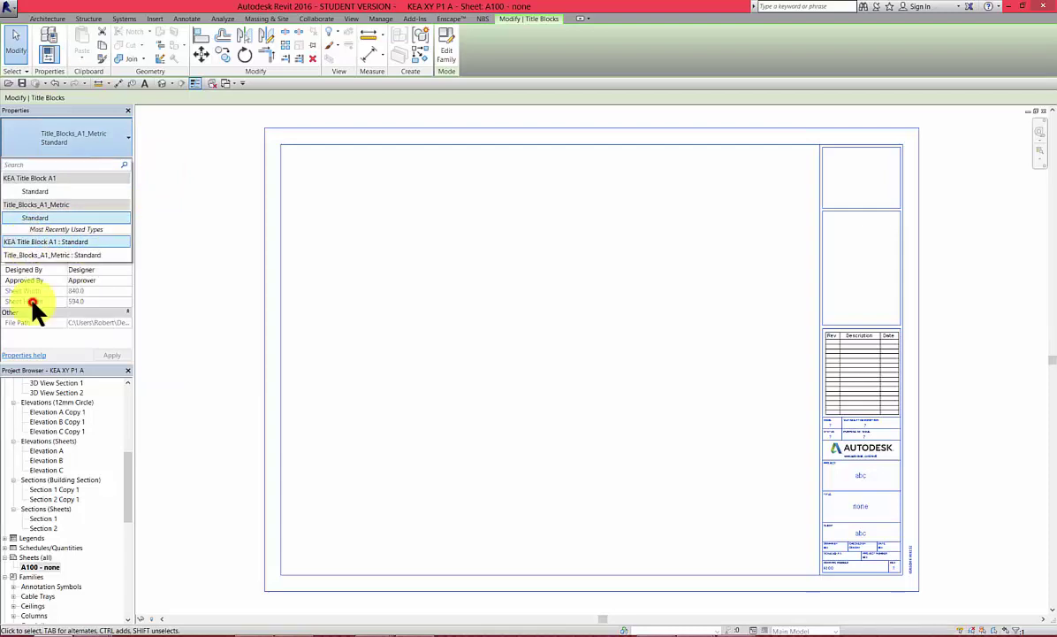
pyautogui.click(951, 548)
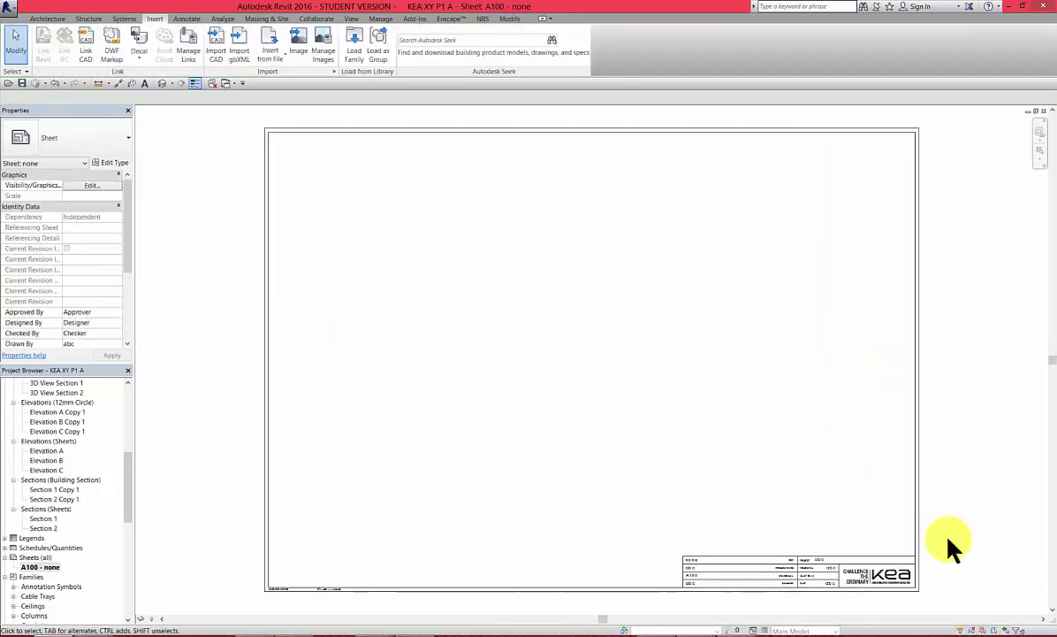
pyautogui.scroll(-1, 417, 344)
pyautogui.scroll(2, 754, 589)
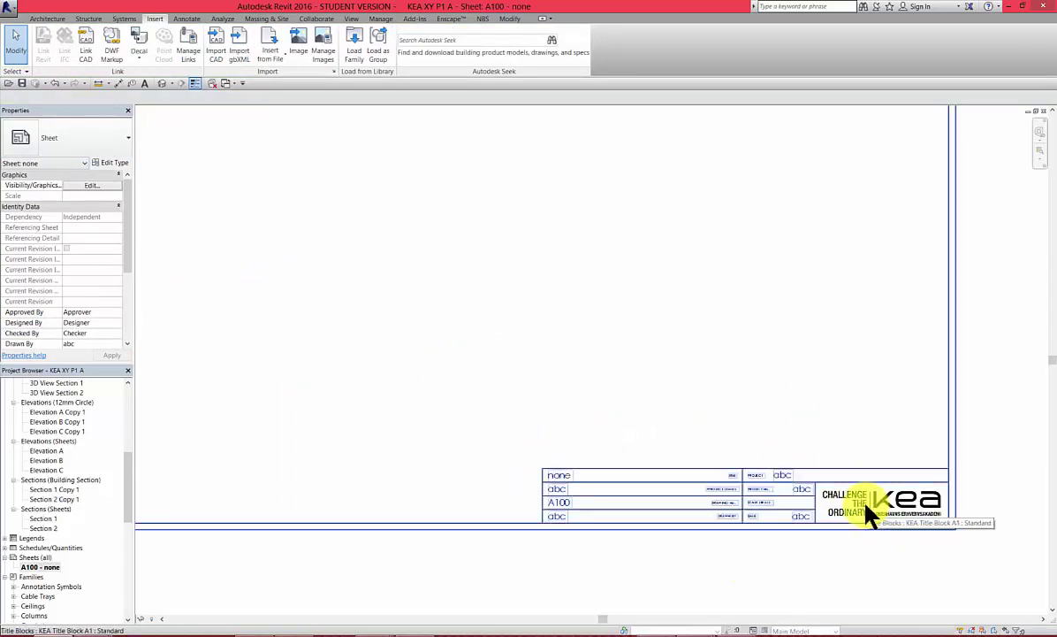
pyautogui.scroll(-1, 863, 505)
pyautogui.scroll(-2, 865, 511)
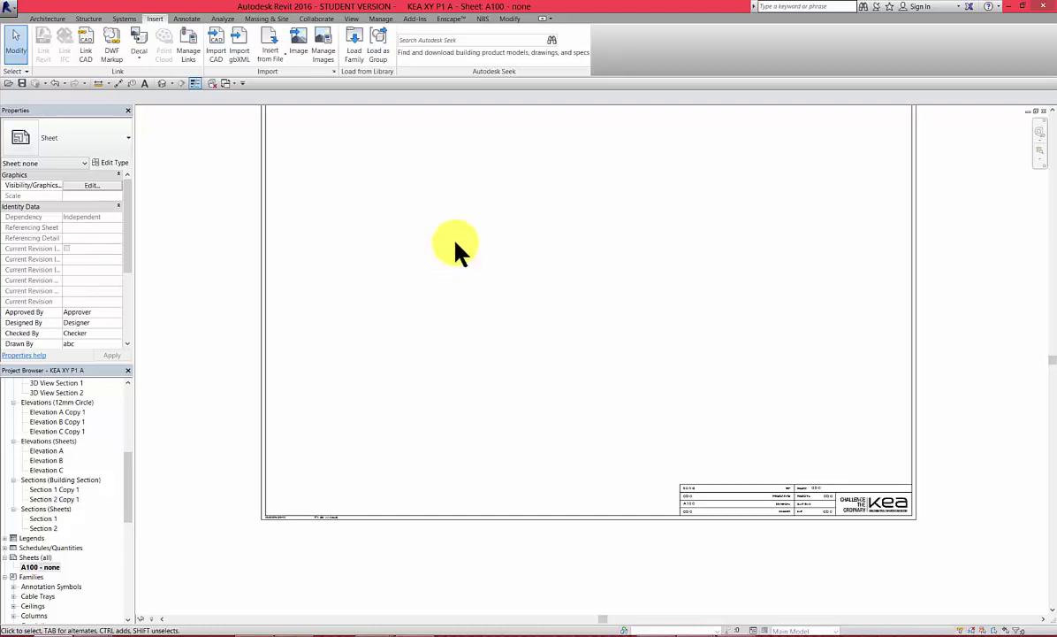
pyautogui.click(387, 19)
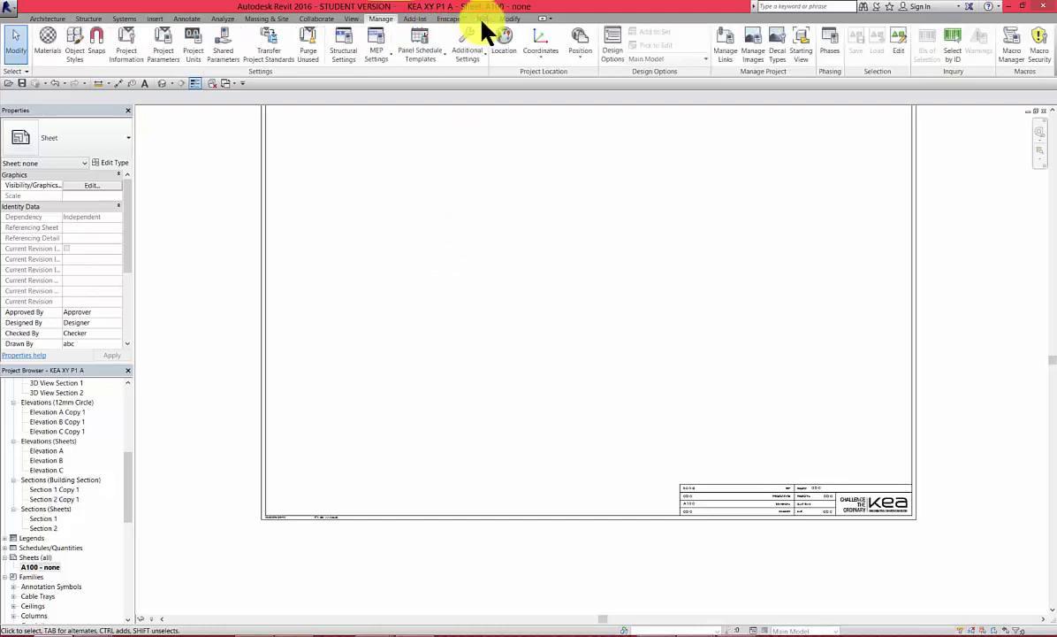
# - In Project Information, set the Project Issue Date to 2016/03/15
pyautogui.click(162, 62)
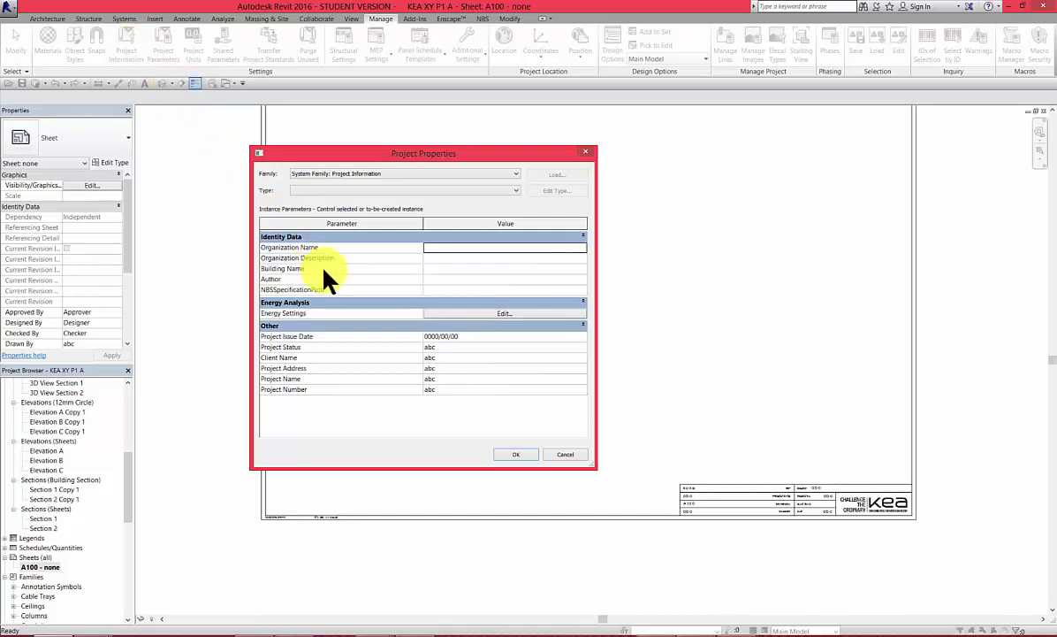
pyautogui.click(435, 335)
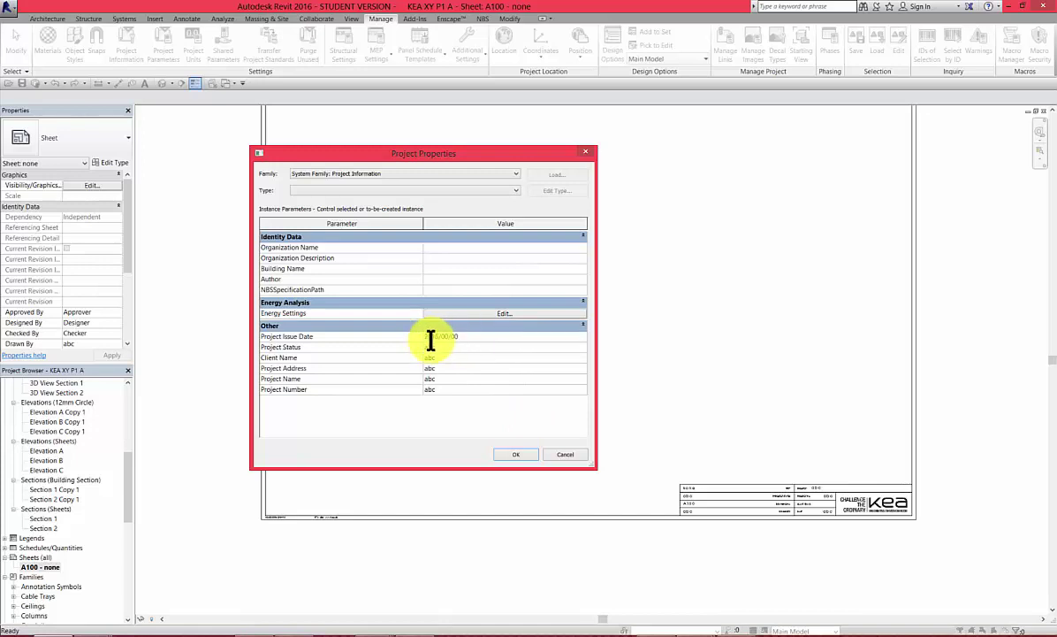
pyautogui.click(560, 421)
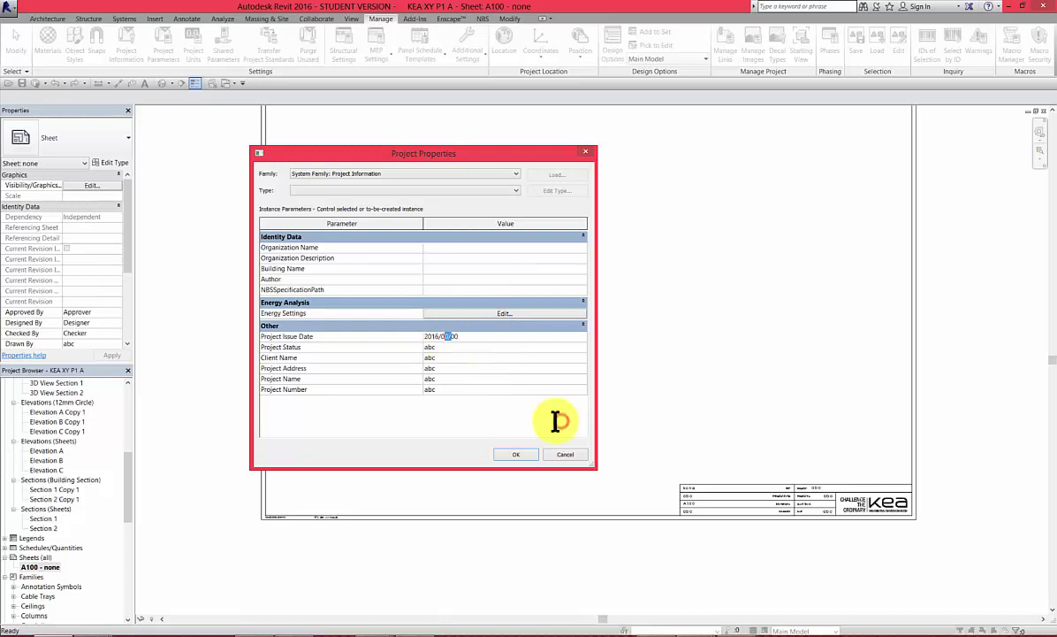
pyautogui.write('2016/03/00')
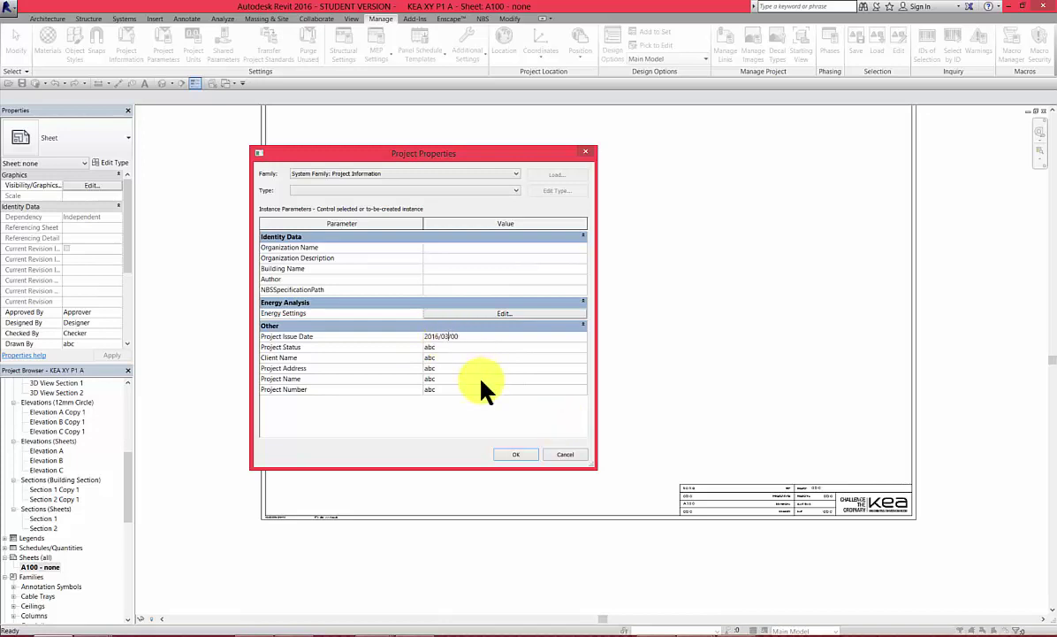
pyautogui.press('BackSpace')
pyautogui.press('BackSpace')
pyautogui.write('15')
# - Set Project Status to Design Stage and Client Name to Copenhagen School of Design and Technology
pyautogui.click(463, 347)
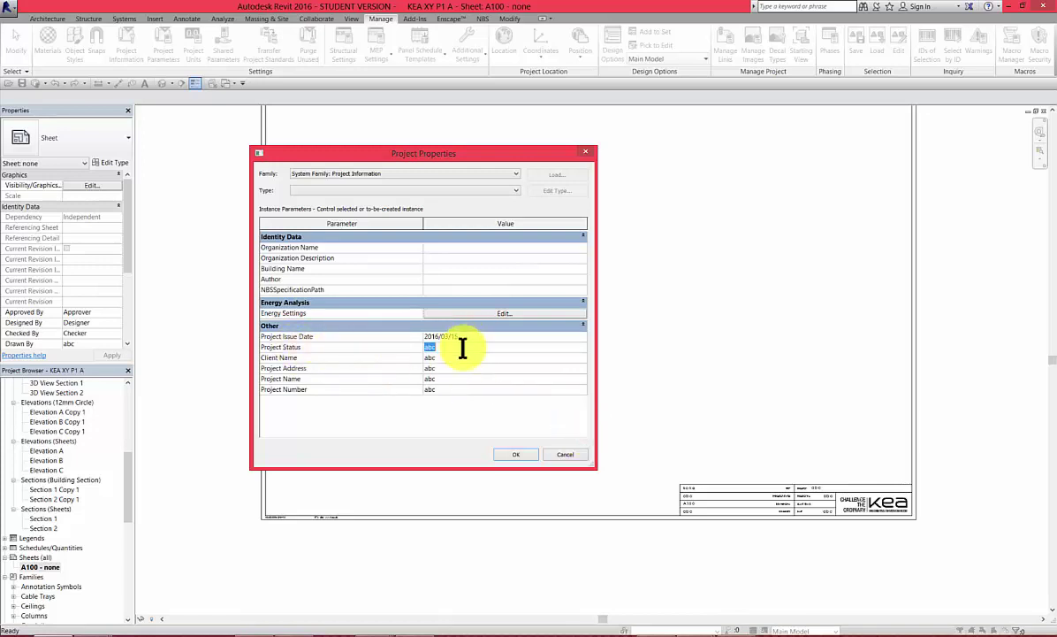
pyautogui.write('Design Stage')
pyautogui.press('Tab')
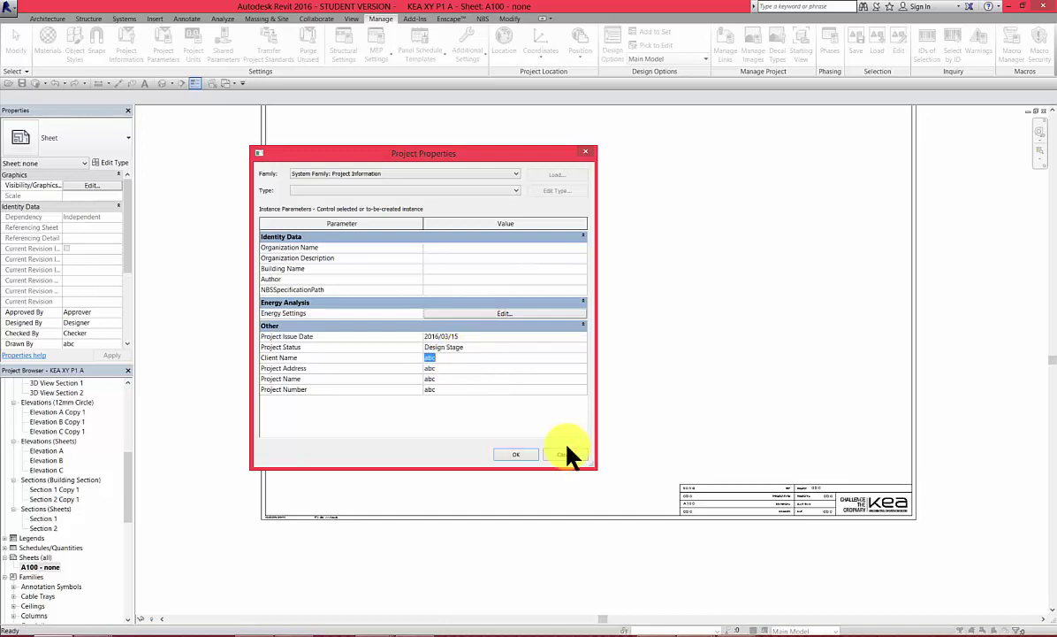
pyautogui.write('Copenhagen Scchool of Design and Te')
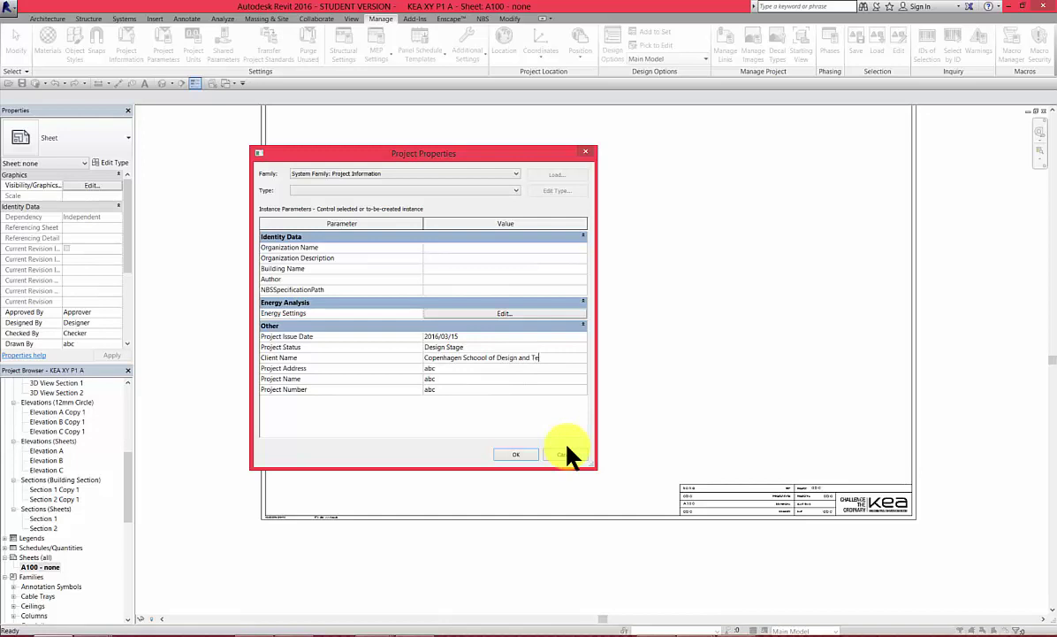
pyautogui.write('chnology')
pyautogui.press('Tab')
pyautogui.click(562, 457)
# - Enter Copenhagen as the Project Address in the text editor
pyautogui.click(583, 366)
pyautogui.write('c')
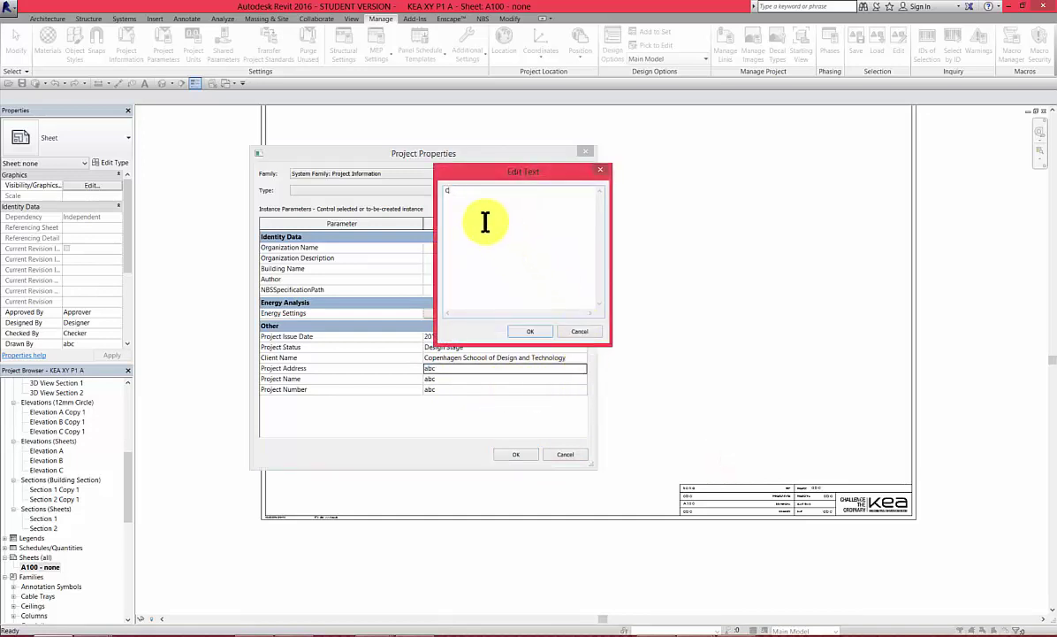
pyautogui.write('openhagen')
pyautogui.click(530, 331)
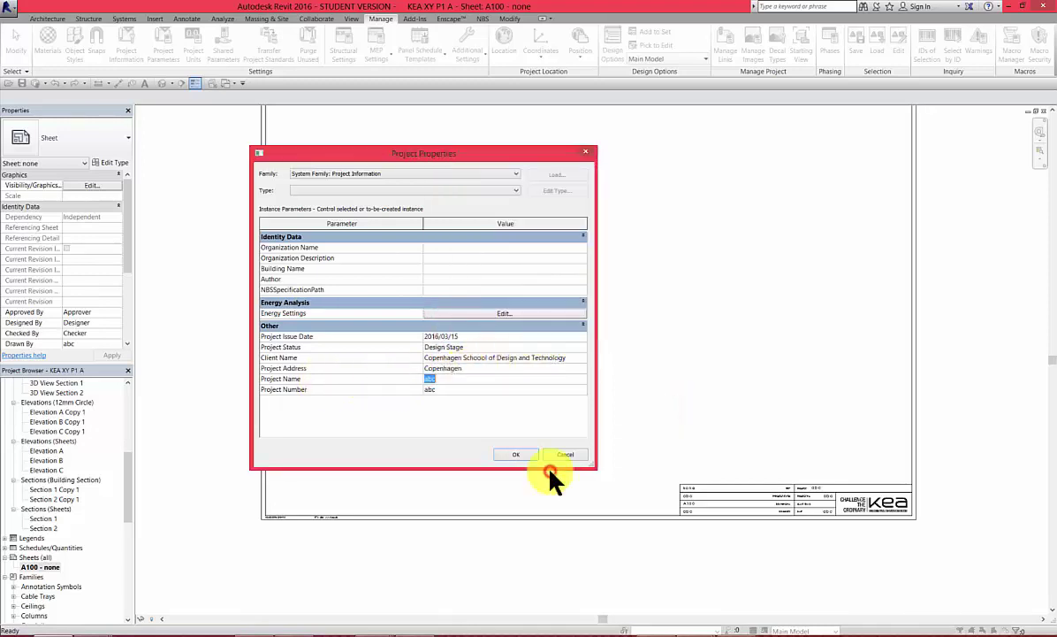
# - Set Project Name to Art Gallery and Project Number to Sem 2 P1
pyautogui.click(442, 379)
pyautogui.write('Art Gallery')
pyautogui.click(449, 391)
pyautogui.write('Sem')
pyautogui.click(442, 390)
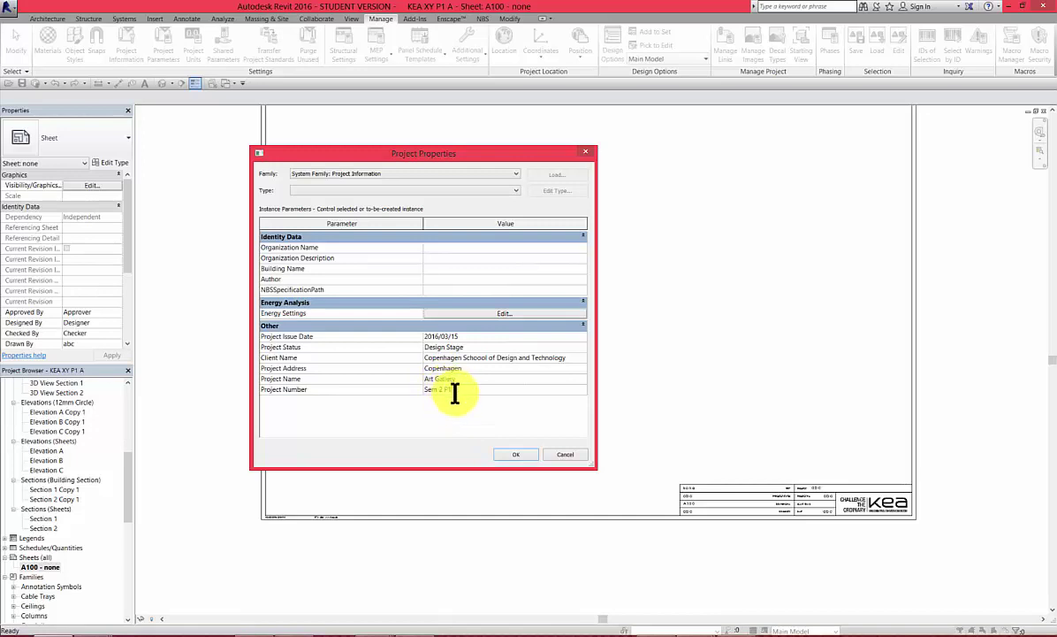
# - Confirm Project Properties and zoom in on the A100 title block to check the values
pyautogui.click(517, 455)
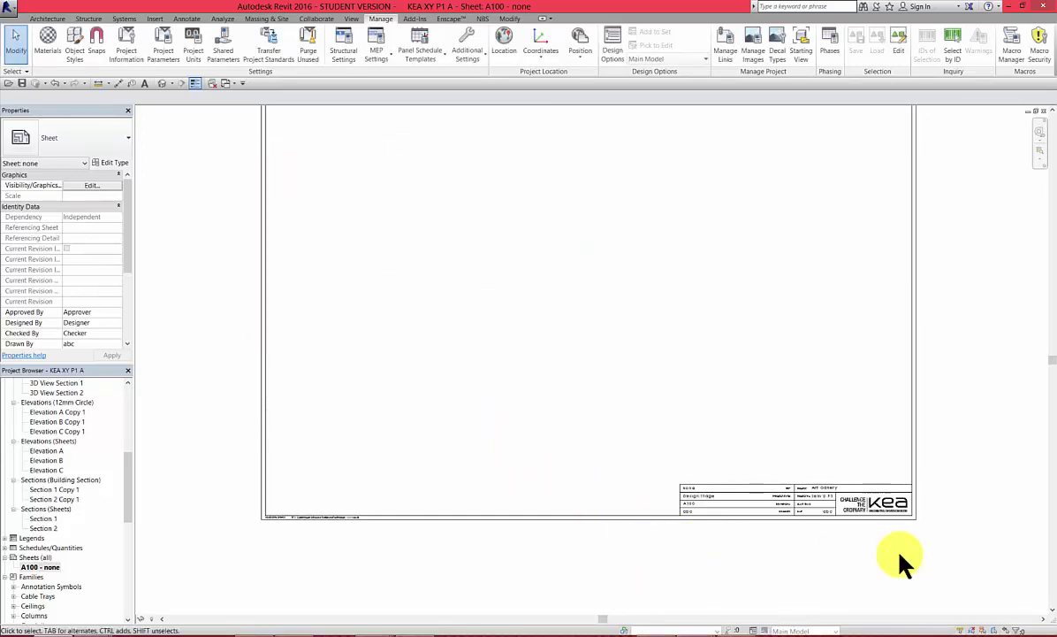
pyautogui.scroll(3, 899, 557)
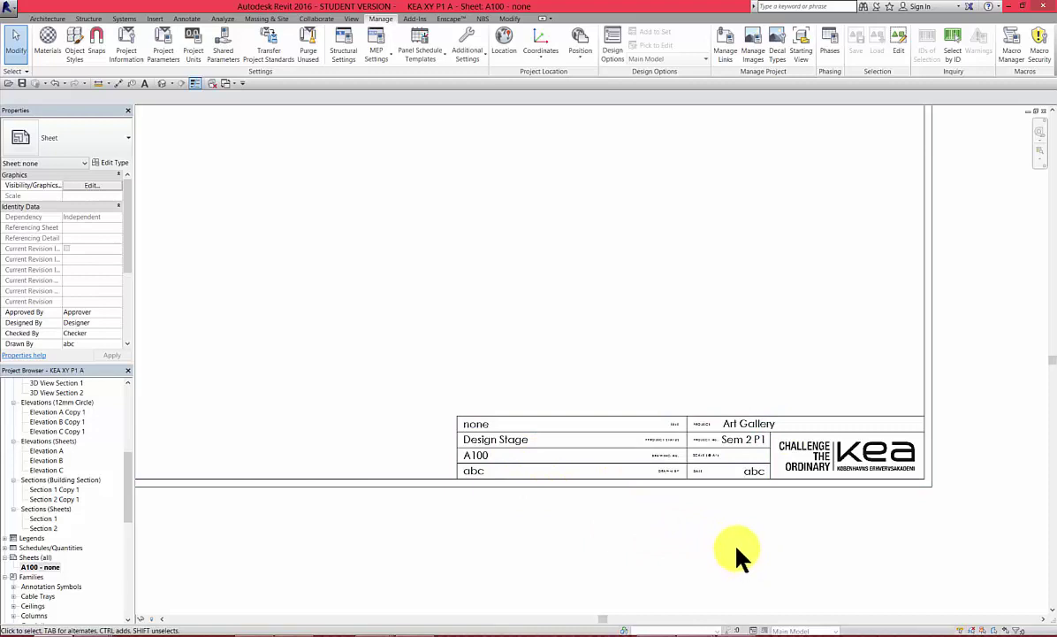
# - Create new sheets A101 through A105 with the KEA Title Block A1
pyautogui.rightClick(30, 557)
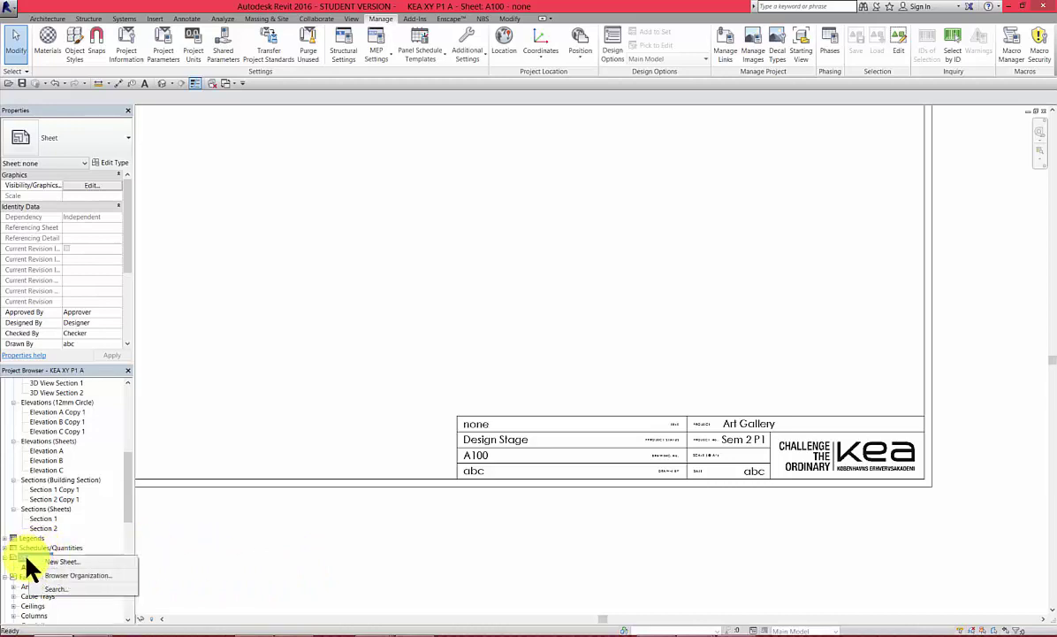
pyautogui.press('Escape')
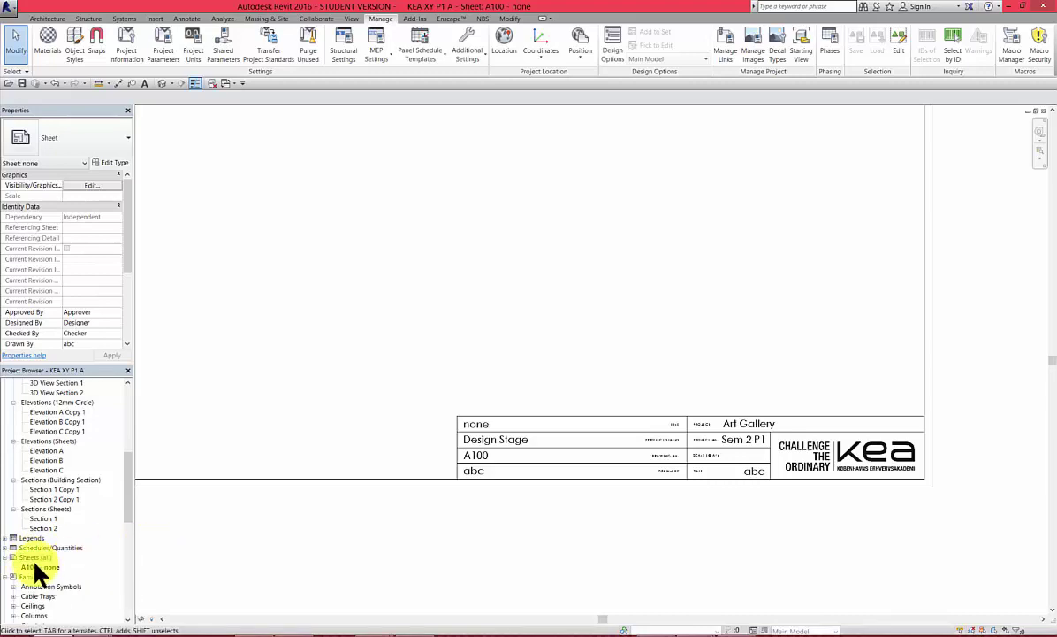
pyautogui.rightClick(46, 555)
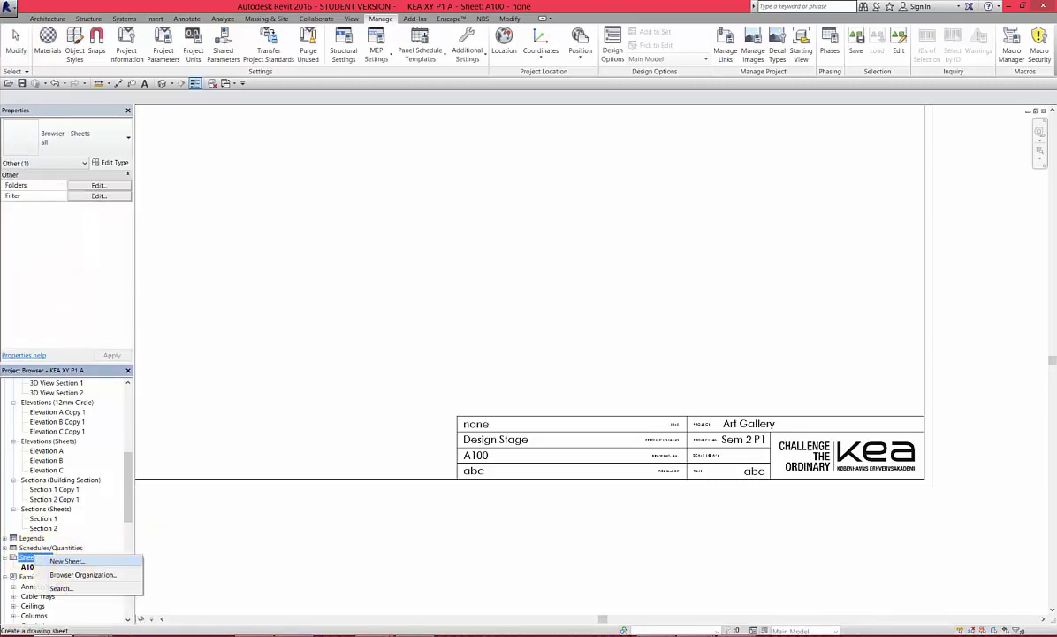
pyautogui.click(73, 561)
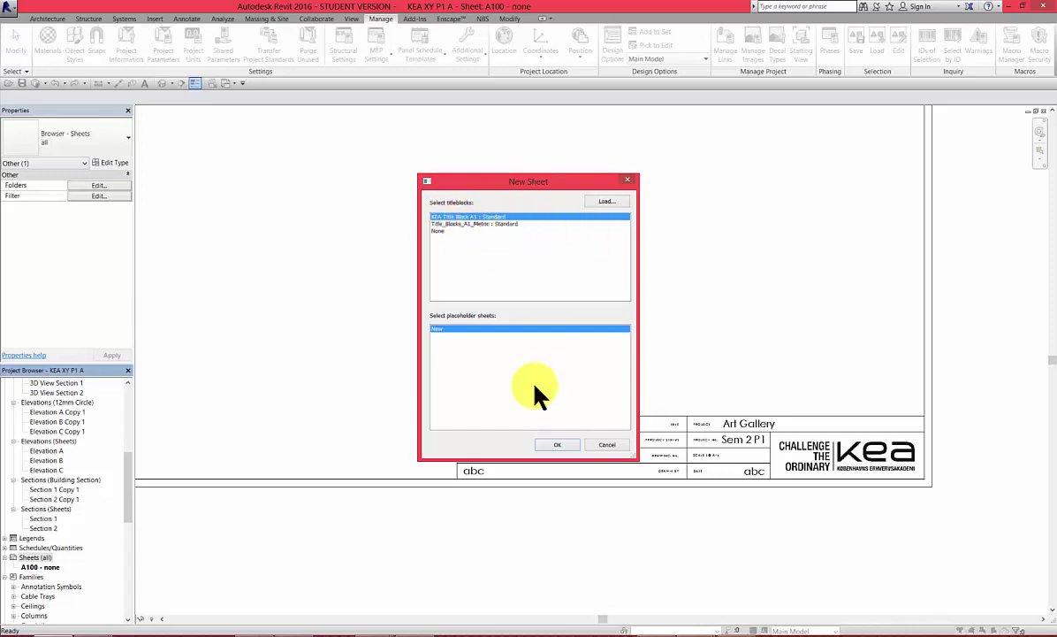
pyautogui.click(558, 444)
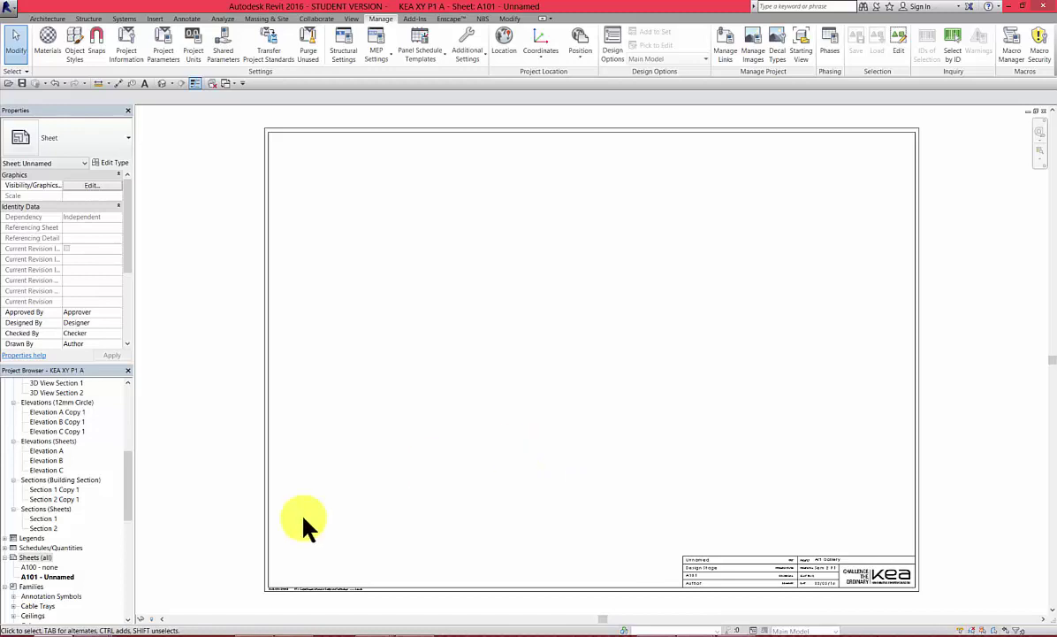
pyautogui.rightClick(30, 555)
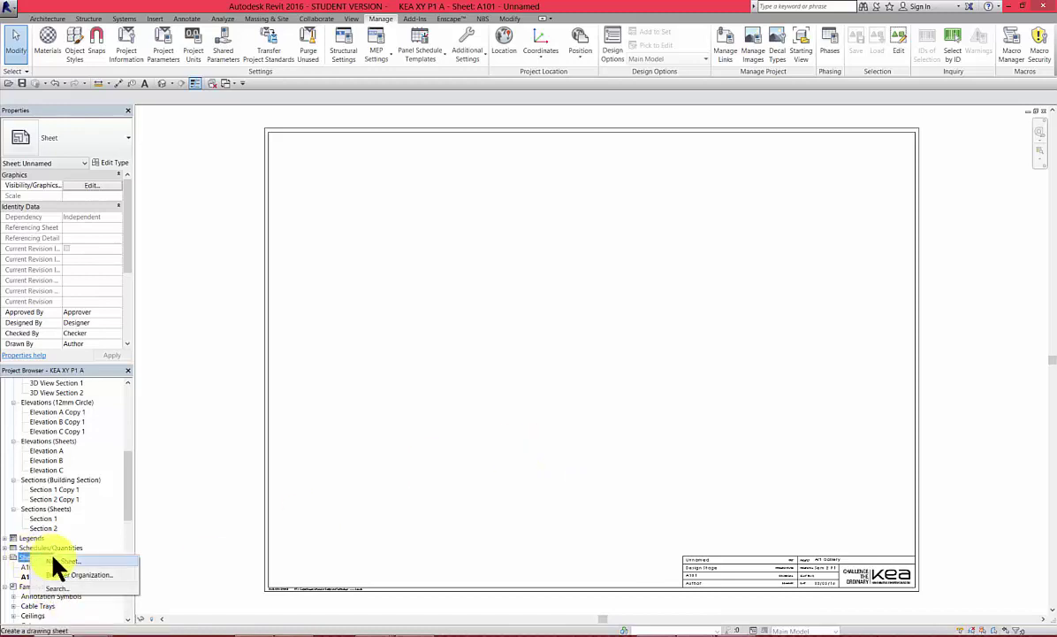
pyautogui.click(55, 563)
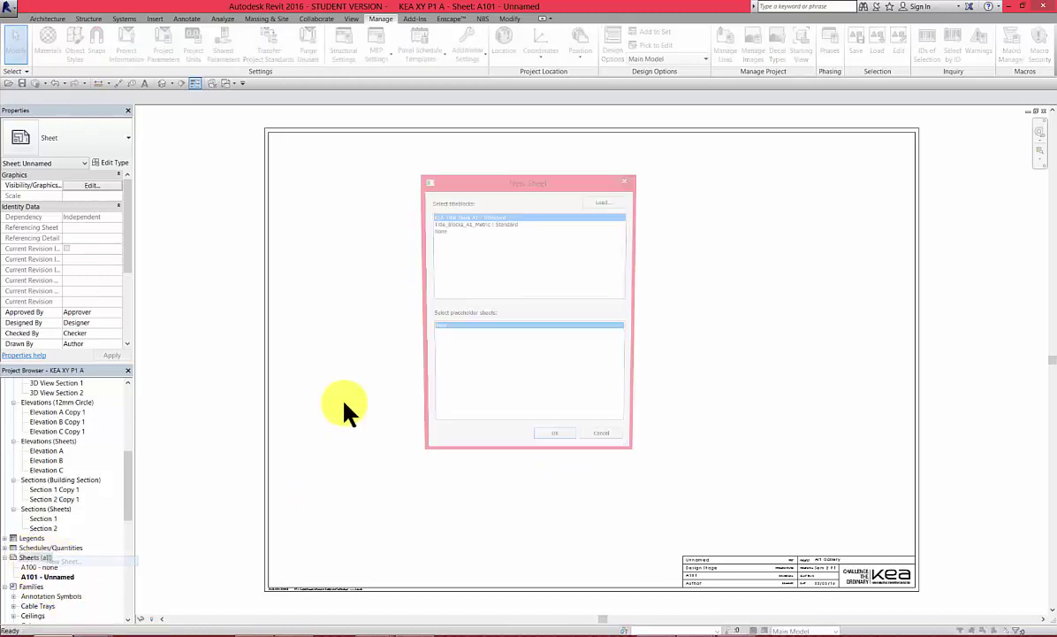
pyautogui.click(550, 445)
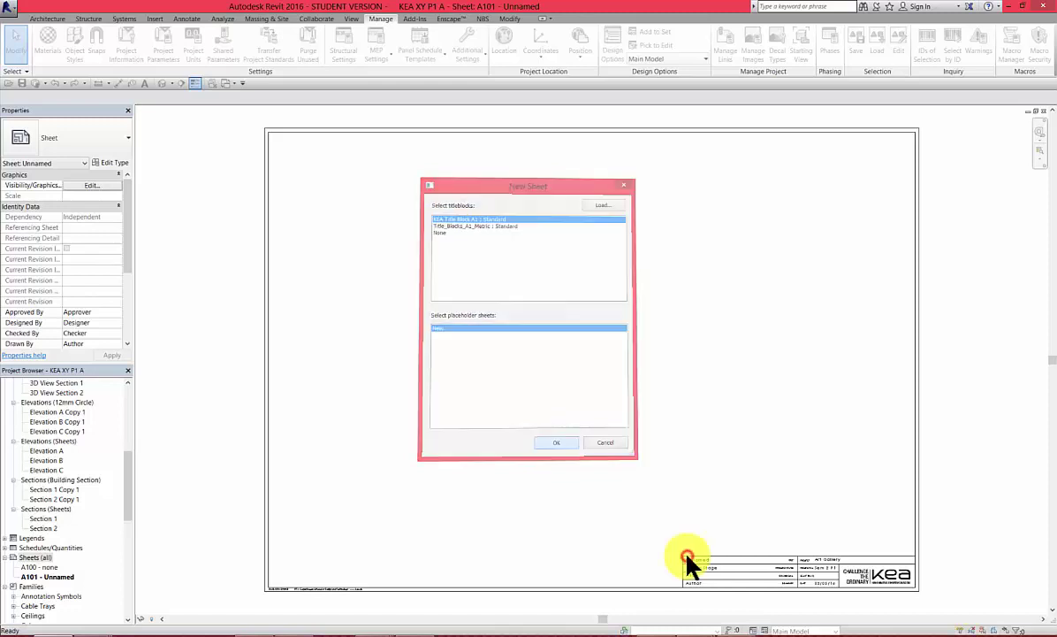
pyautogui.rightClick(33, 559)
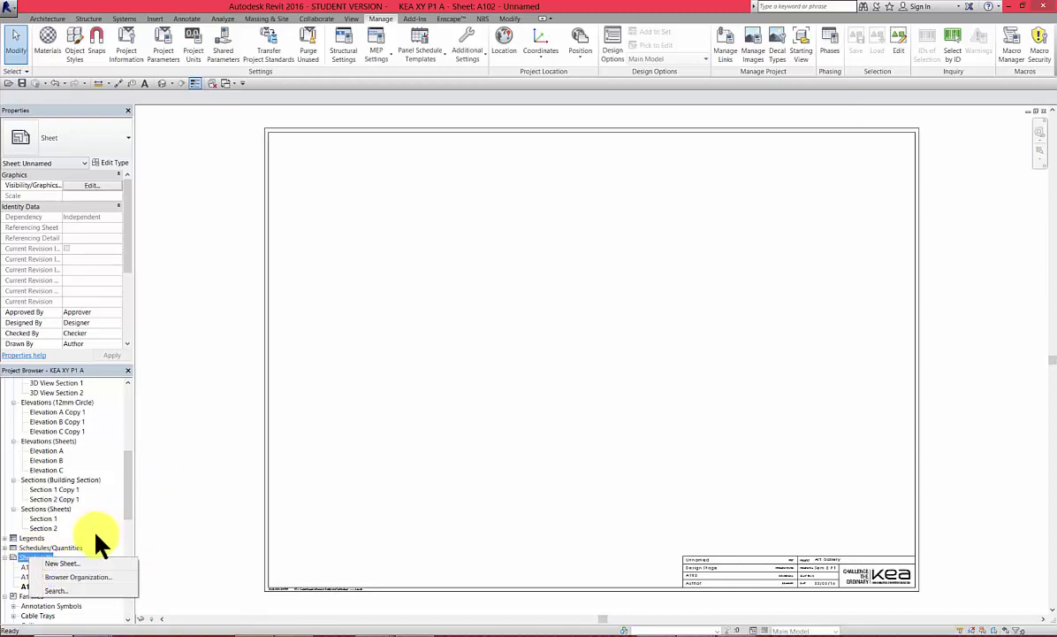
pyautogui.click(54, 563)
pyautogui.click(557, 443)
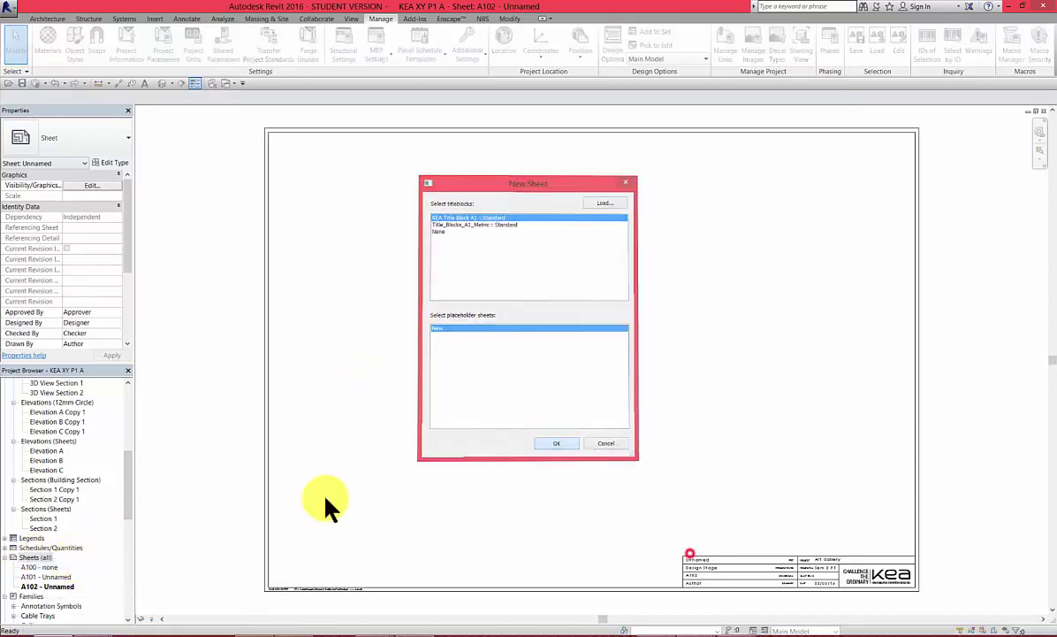
pyautogui.rightClick(33, 559)
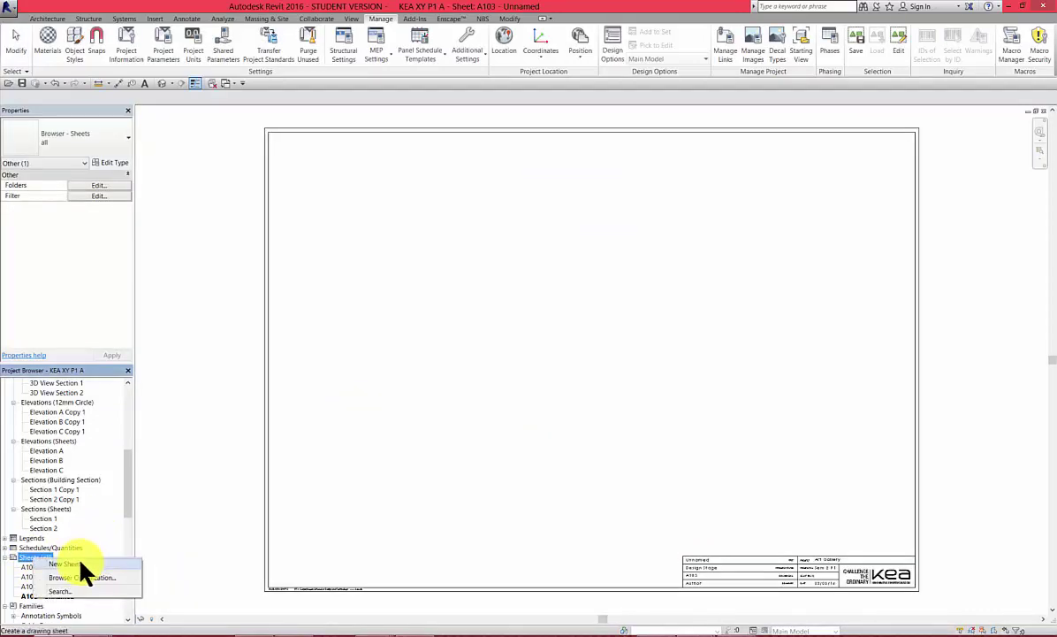
pyautogui.click(78, 564)
pyautogui.click(555, 444)
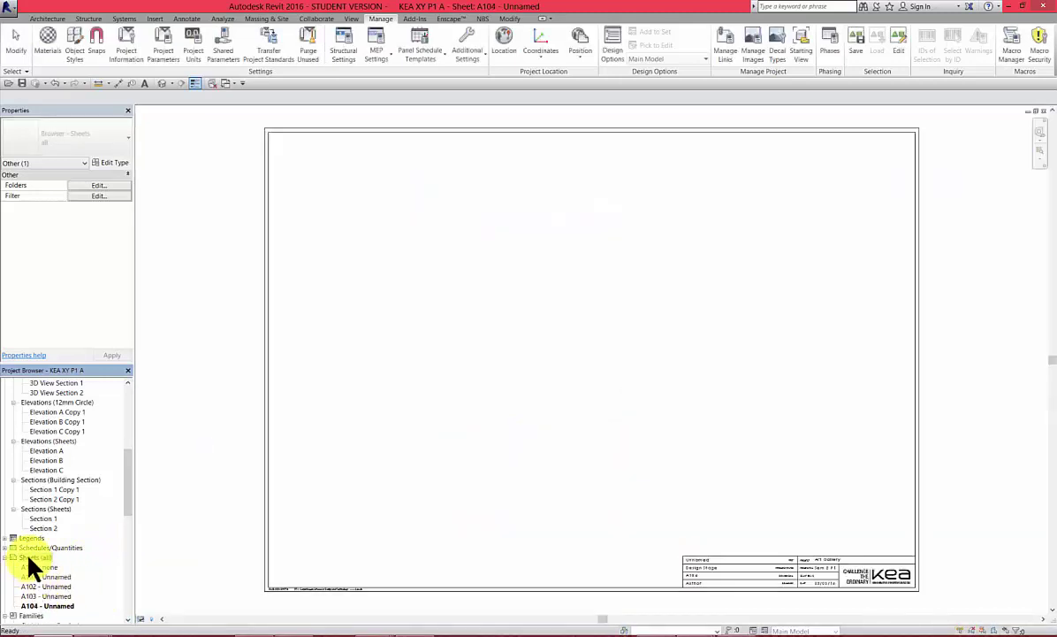
pyautogui.rightClick(32, 558)
pyautogui.click(66, 563)
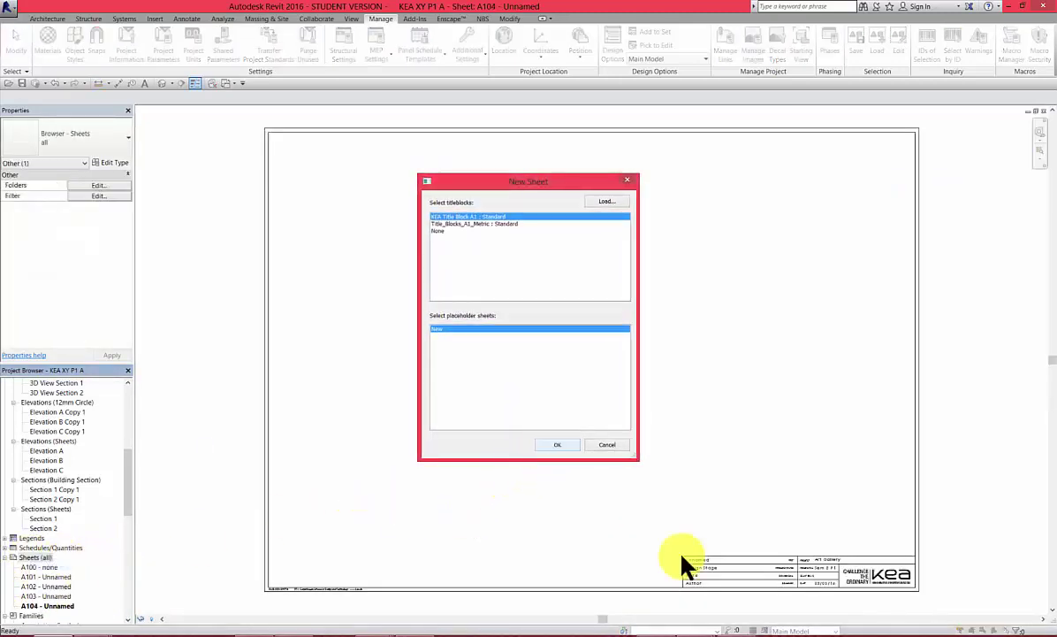
pyautogui.press('Return')
# - Create new sheets A106 through A110 with the KEA Title Block A1
pyautogui.rightClick(29, 557)
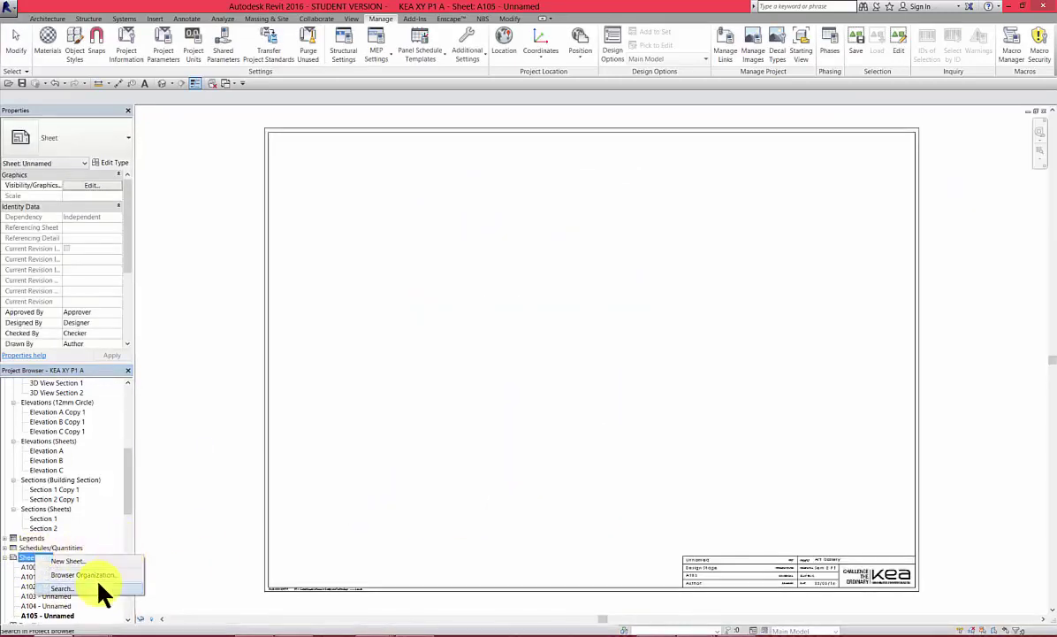
pyautogui.click(69, 562)
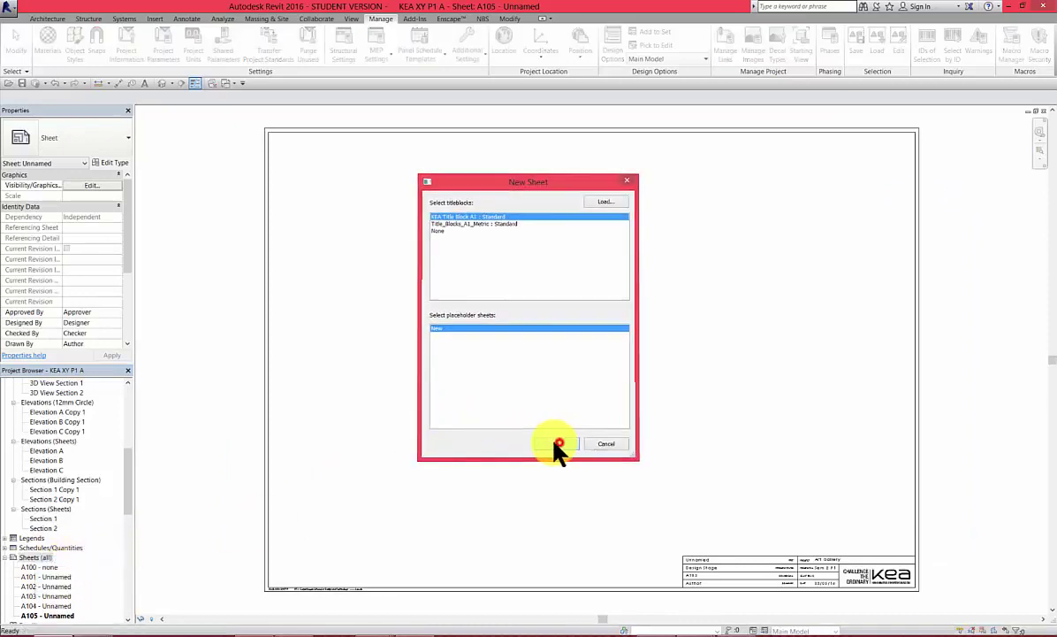
pyautogui.click(558, 444)
pyautogui.rightClick(31, 557)
pyautogui.click(69, 563)
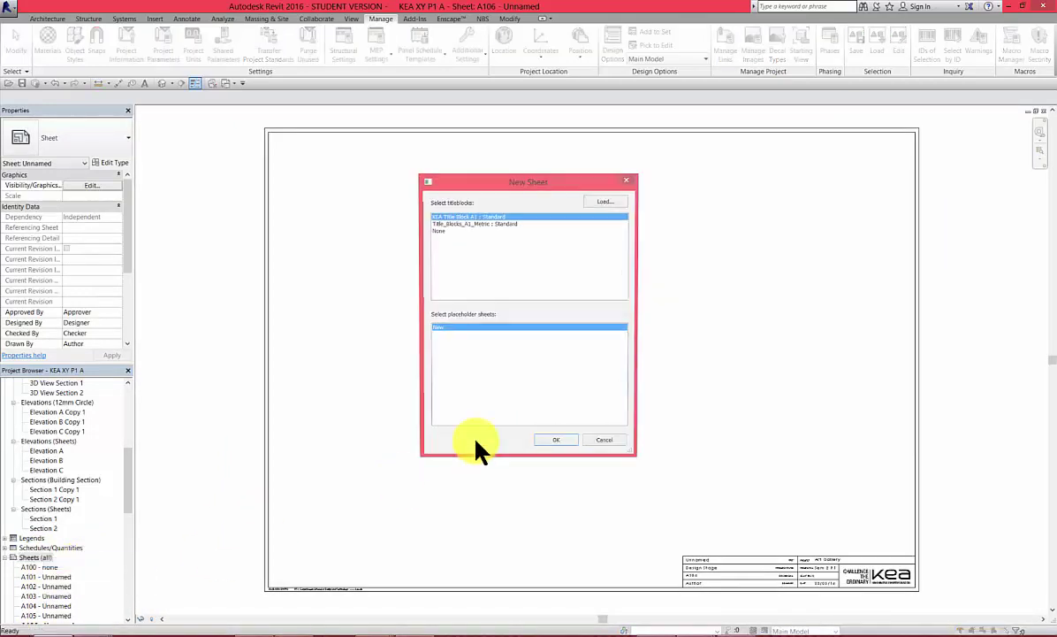
pyautogui.click(556, 440)
pyautogui.rightClick(35, 557)
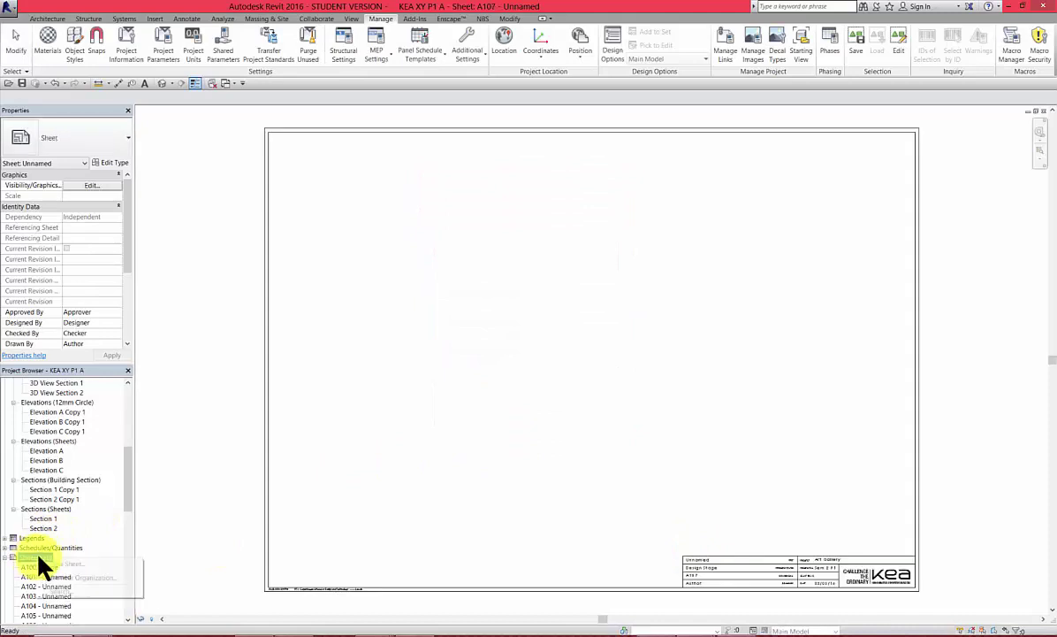
pyautogui.click(71, 563)
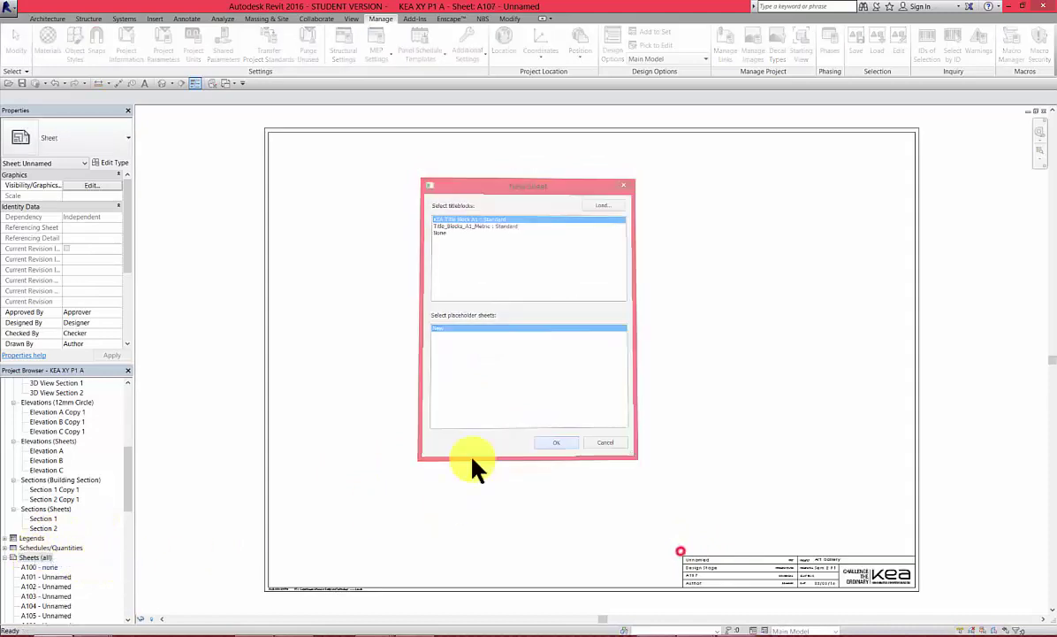
pyautogui.click(556, 442)
pyautogui.rightClick(35, 557)
pyautogui.click(71, 563)
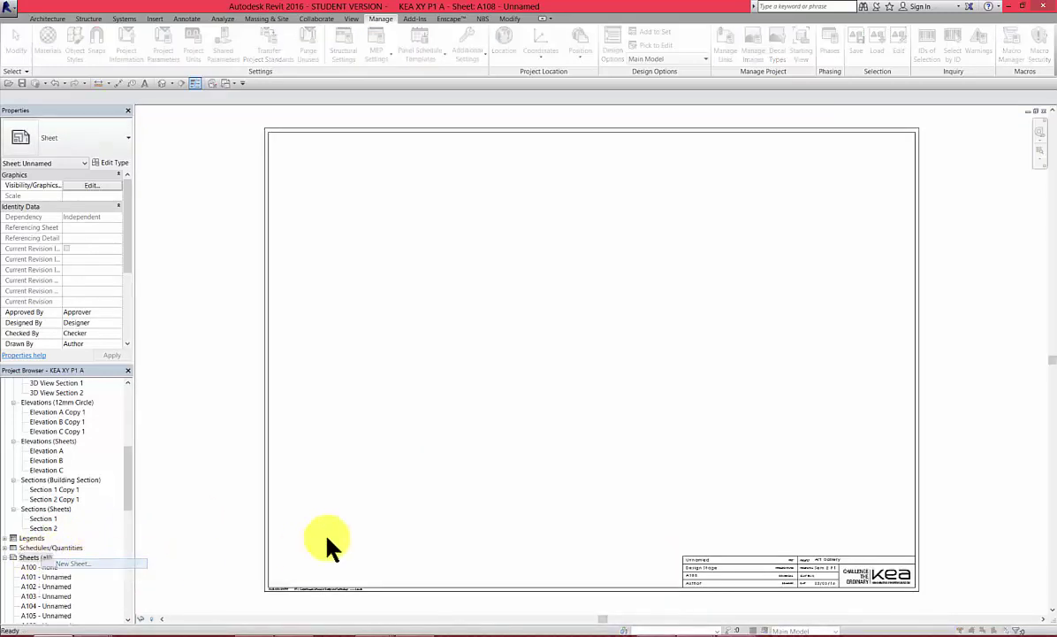
pyautogui.click(557, 442)
pyautogui.rightClick(36, 559)
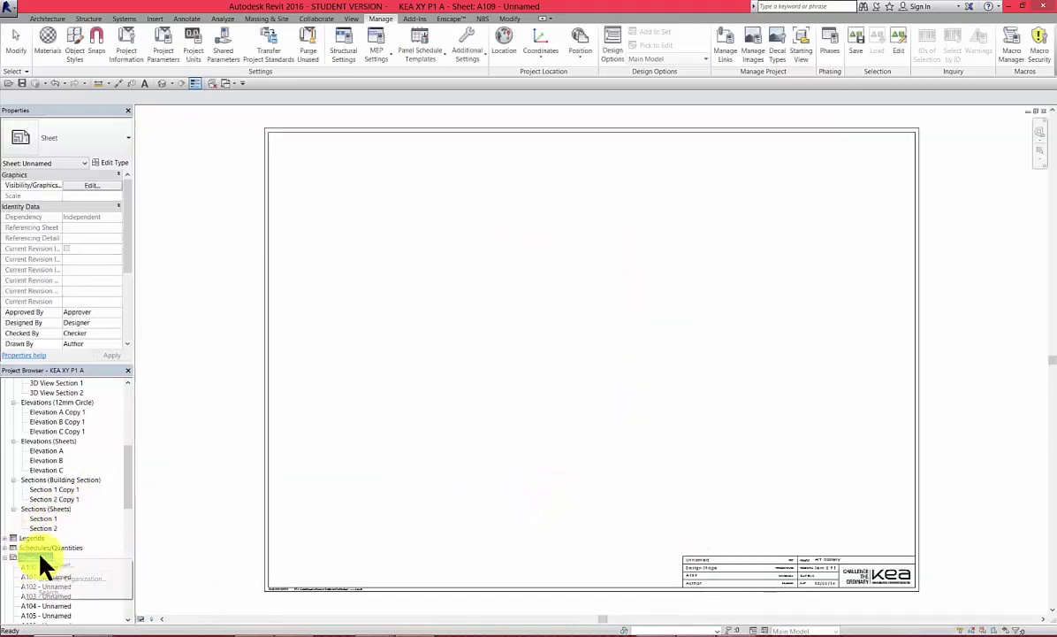
pyautogui.click(70, 563)
pyautogui.click(557, 442)
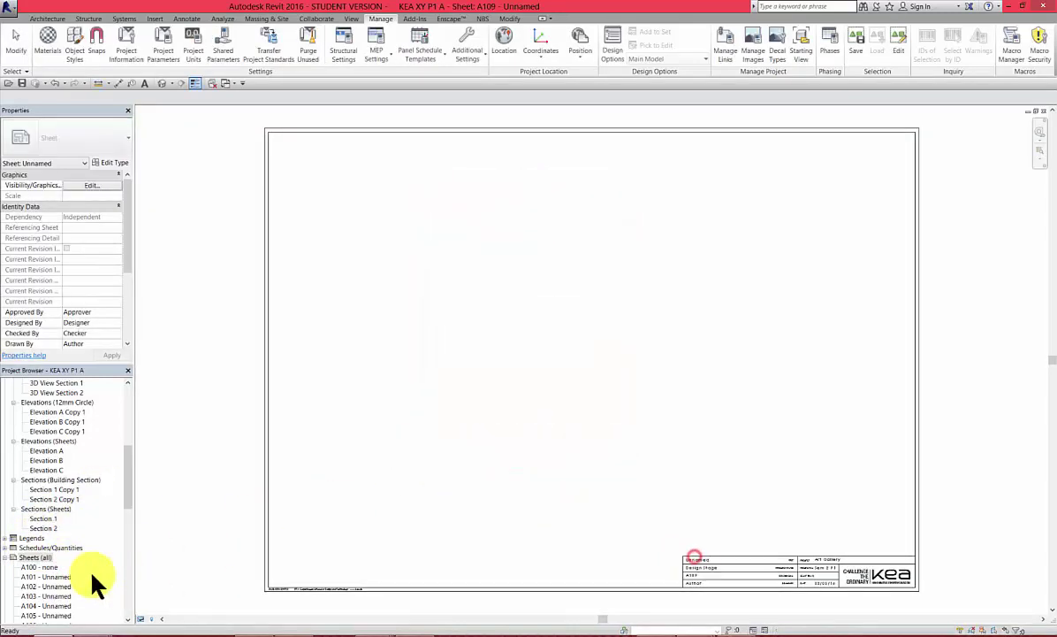
# - Create new sheets A111 through A114 with the KEA Title Block A1, then select A100
pyautogui.rightClick(35, 557)
pyautogui.click(70, 566)
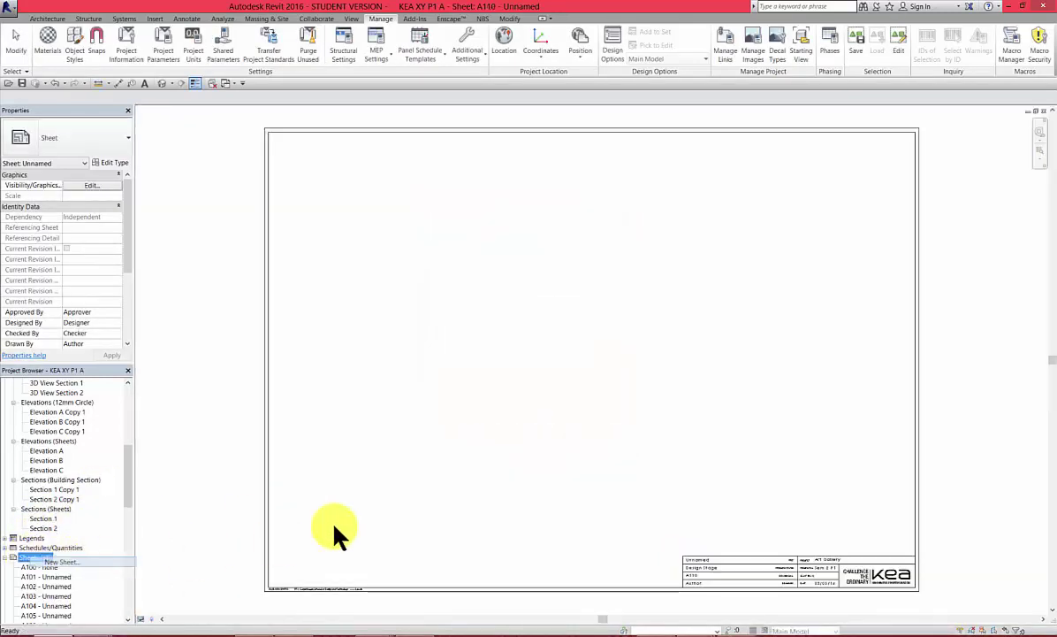
pyautogui.click(557, 444)
pyautogui.rightClick(31, 558)
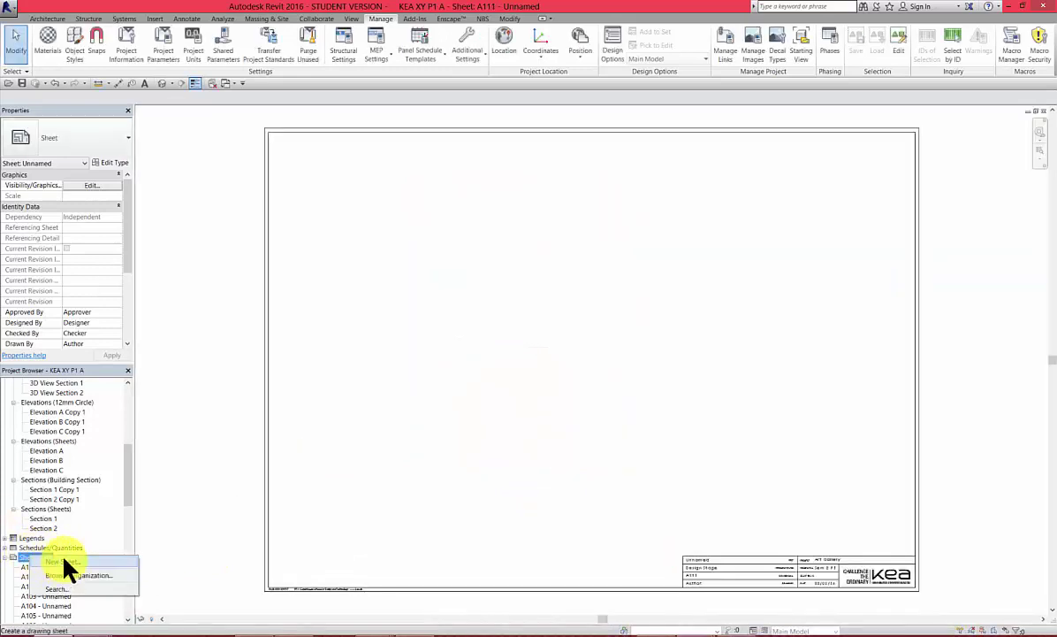
pyautogui.click(67, 562)
pyautogui.press('Return')
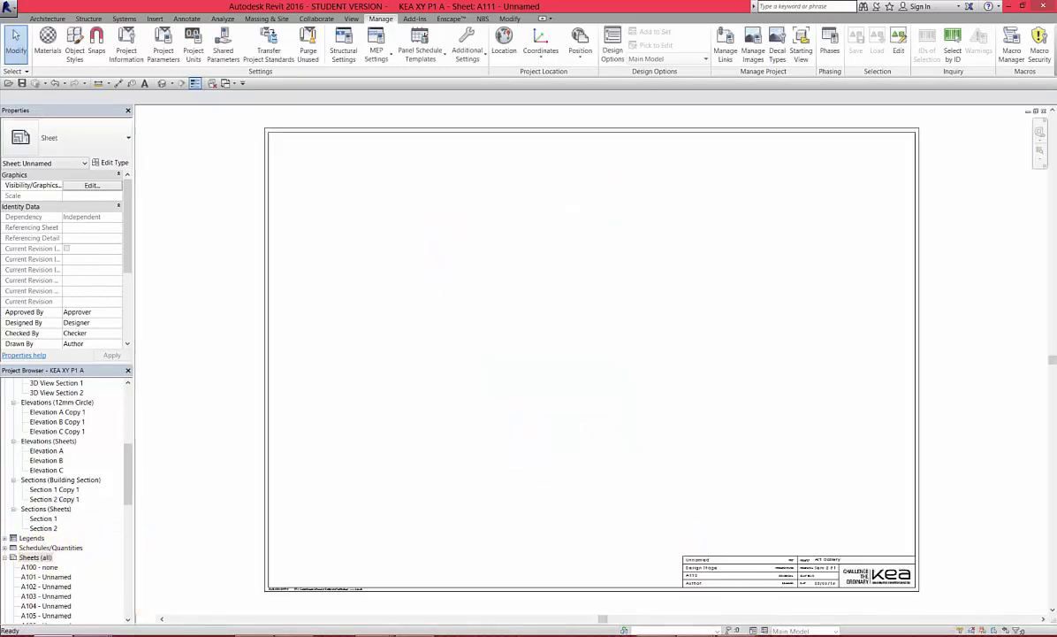
pyautogui.rightClick(64, 558)
pyautogui.click(79, 566)
pyautogui.press('Return')
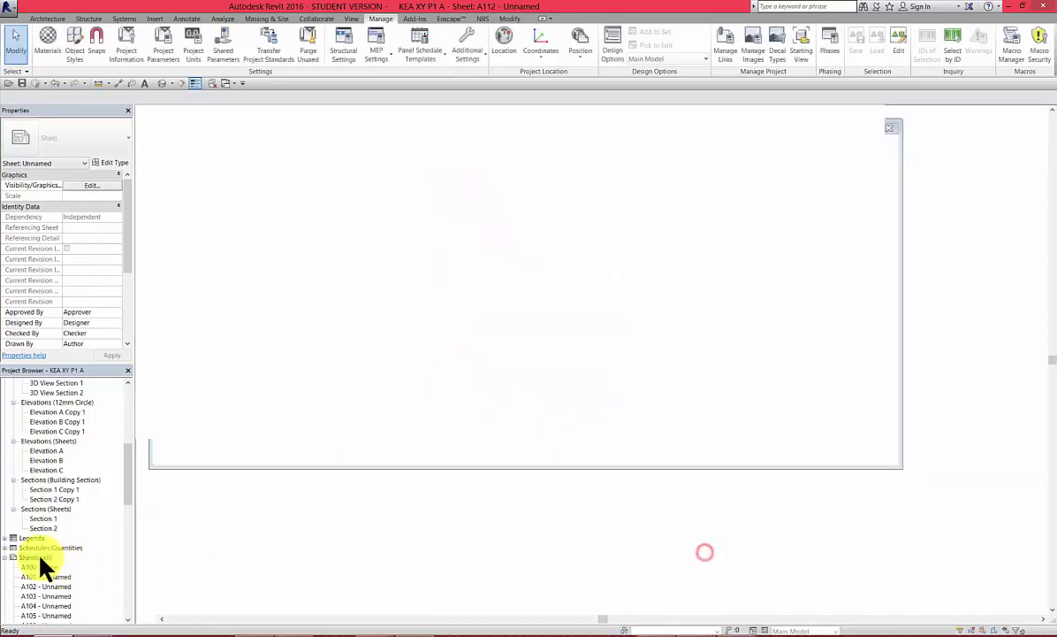
pyautogui.rightClick(44, 559)
pyautogui.click(77, 569)
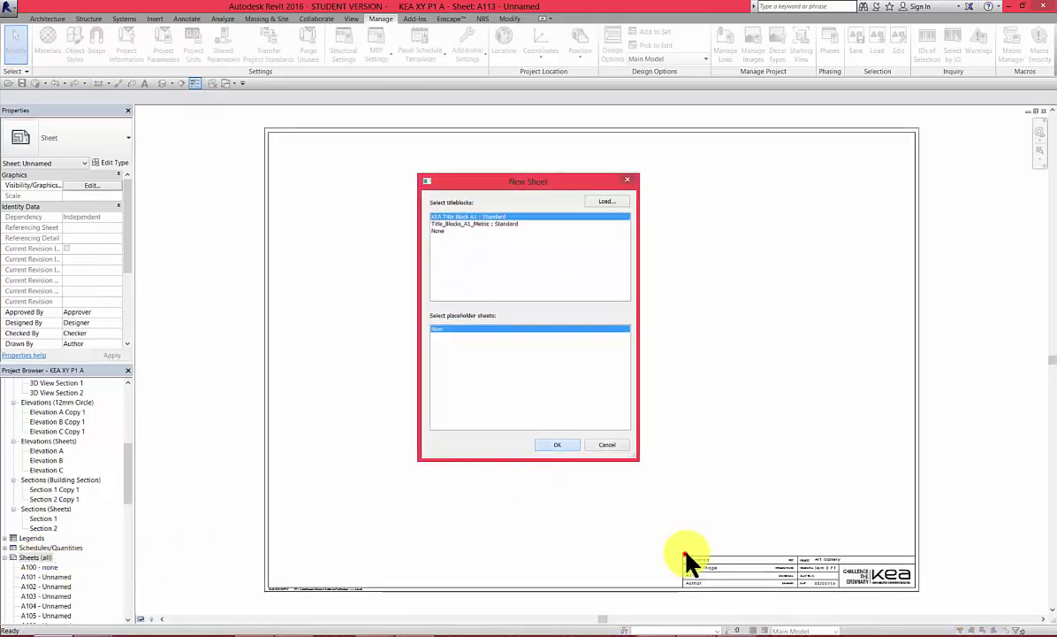
pyautogui.press('Return')
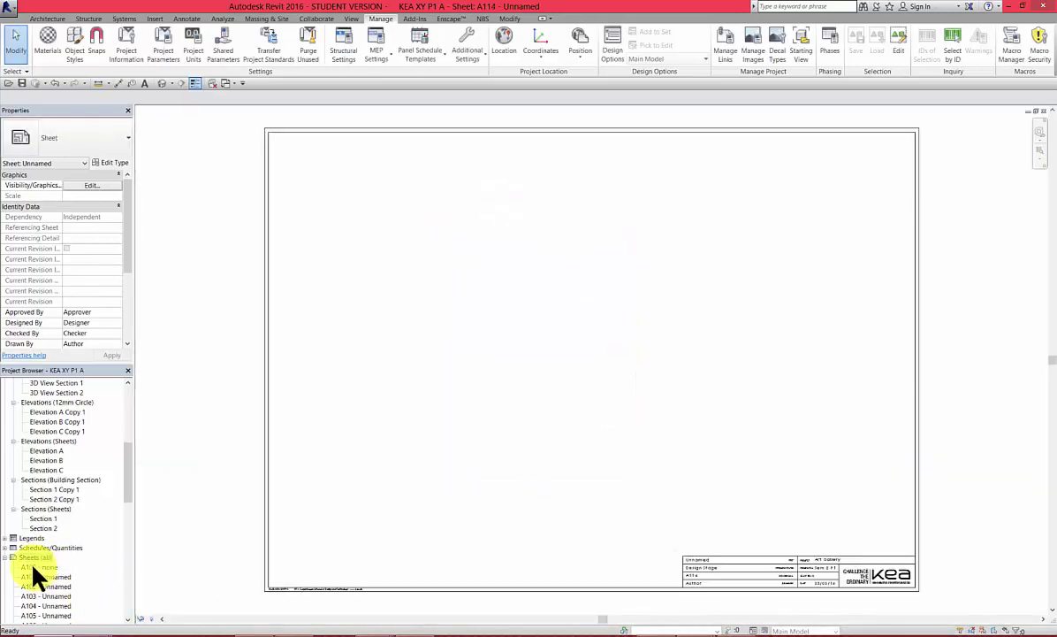
pyautogui.click(33, 567)
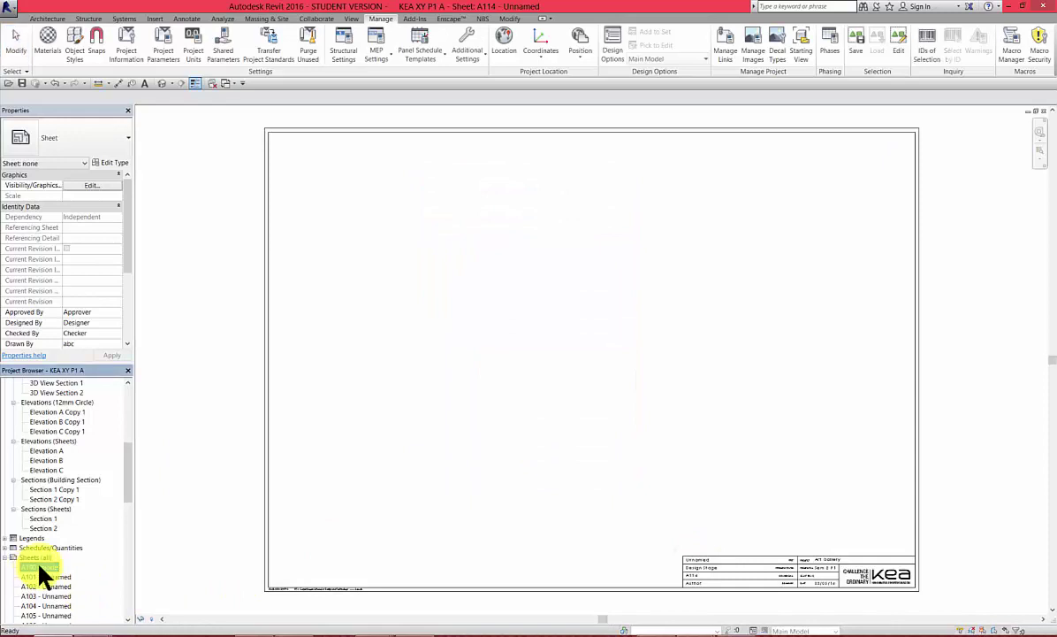
# - Open sheet A100 and change its name from none to Site Plan
pyautogui.doubleClick(40, 567)
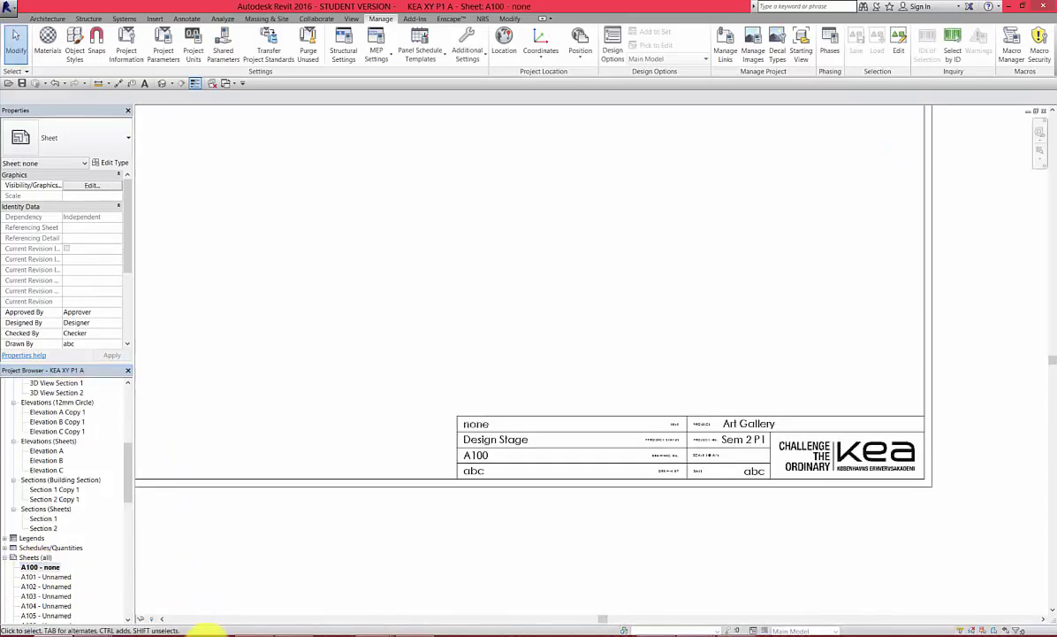
pyautogui.scroll(-4, 650, 524)
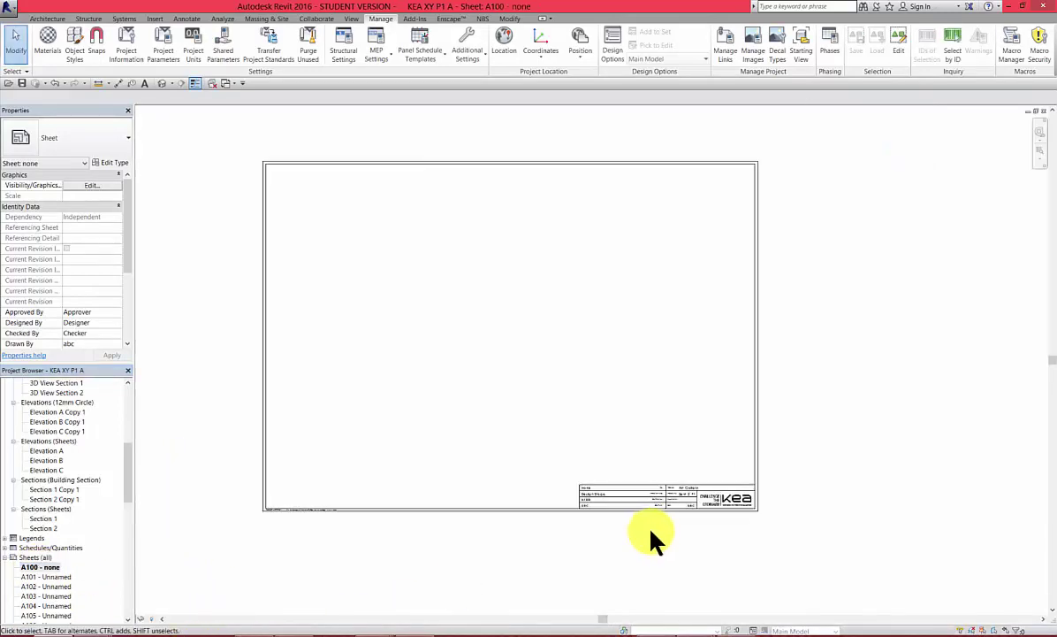
pyautogui.rightClick(54, 566)
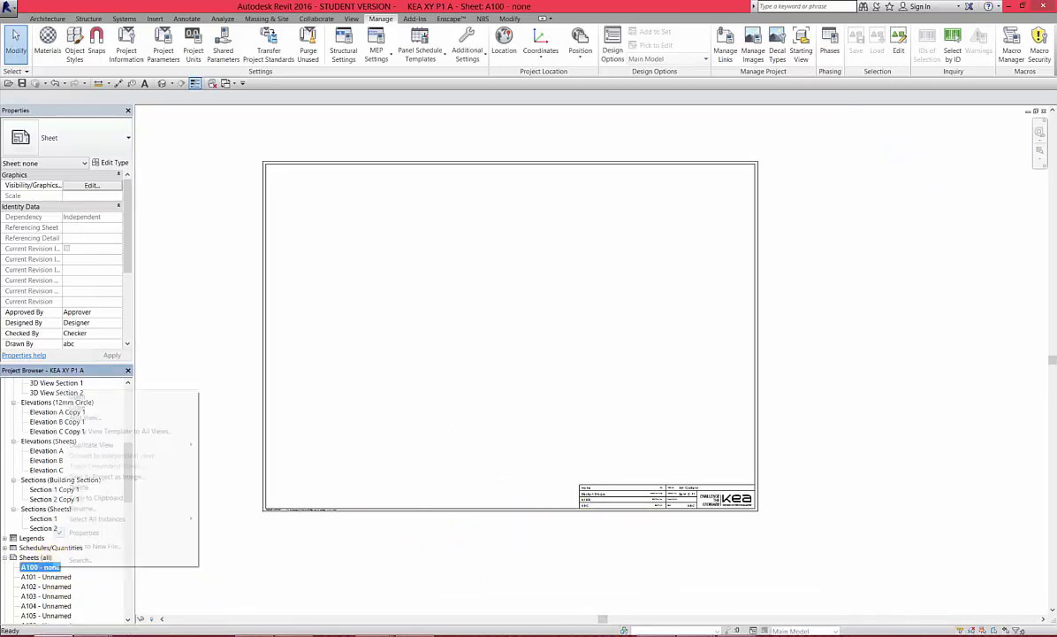
pyautogui.click(86, 508)
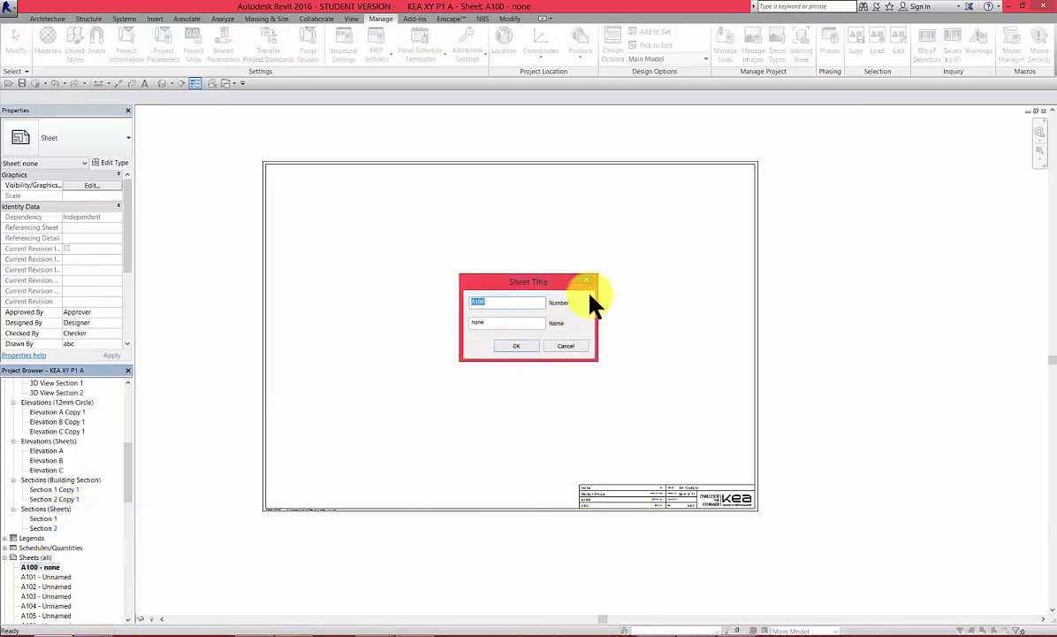
pyautogui.press('Tab')
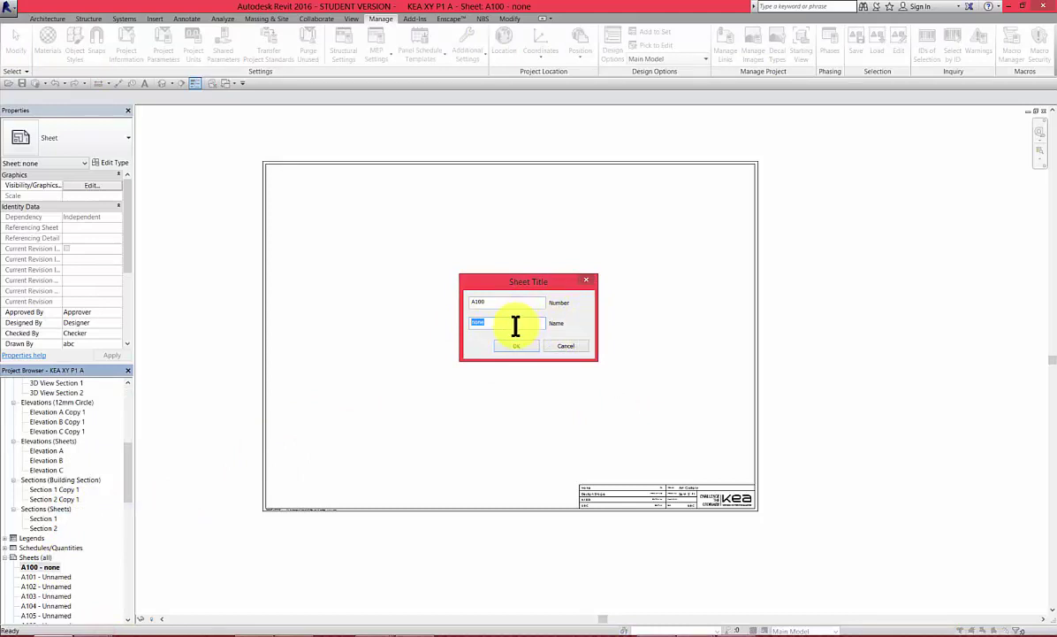
pyautogui.write('Site Plan')
pyautogui.click(520, 345)
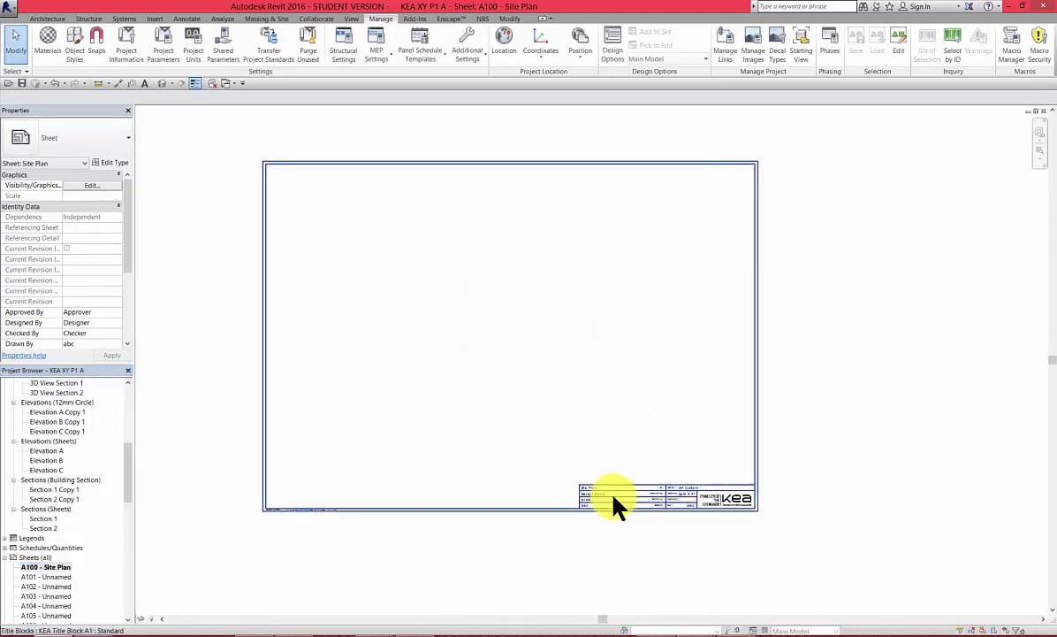
pyautogui.scroll(3, 616, 501)
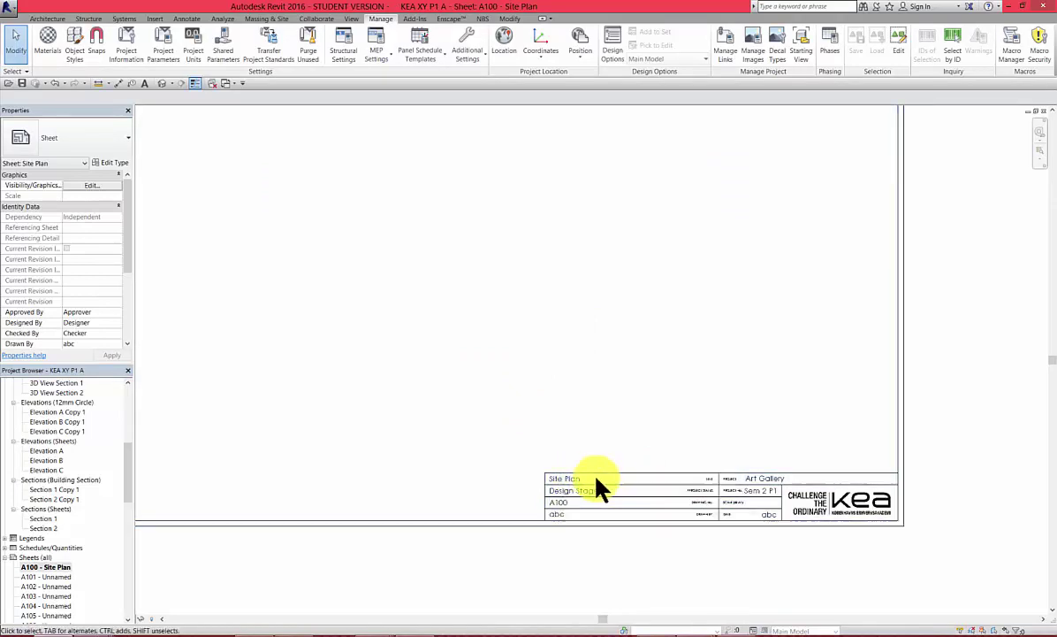
pyautogui.scroll(2, 595, 487)
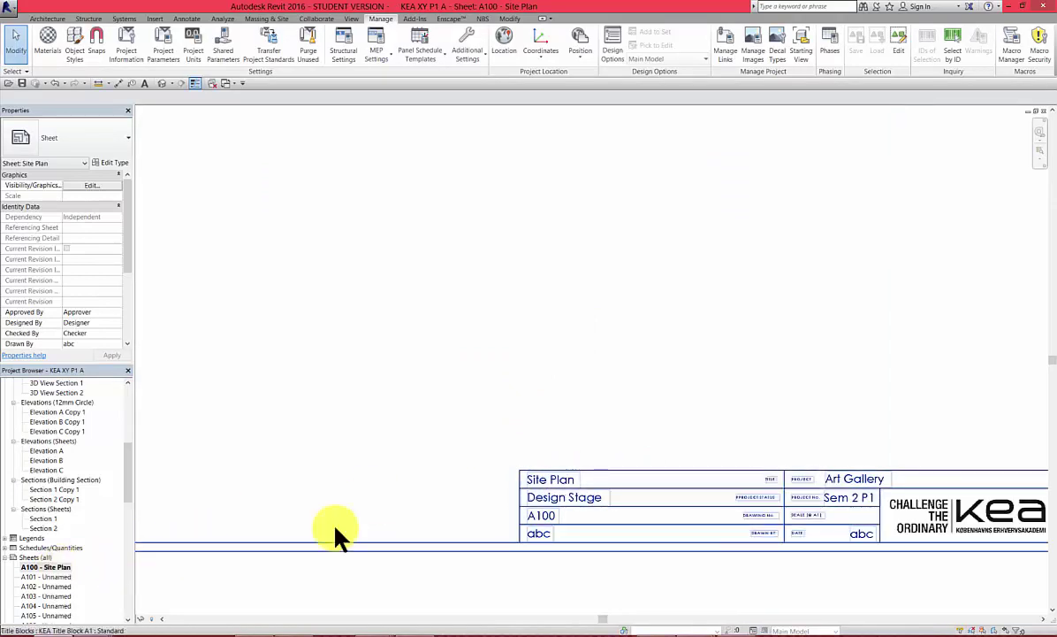
pyautogui.click(681, 605)
pyautogui.click(546, 480)
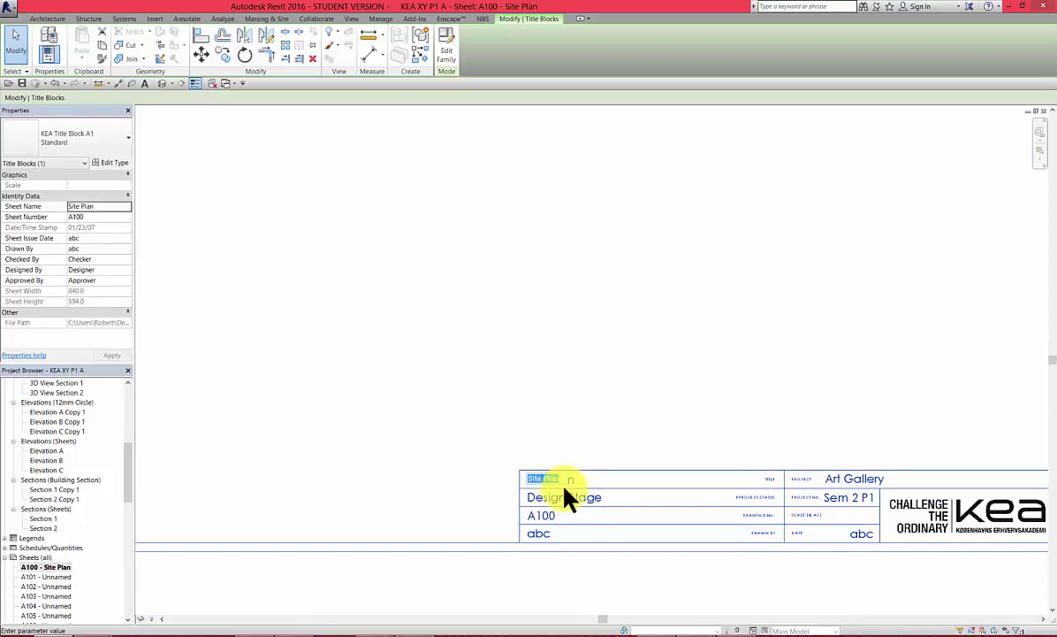
pyautogui.rightClick(30, 566)
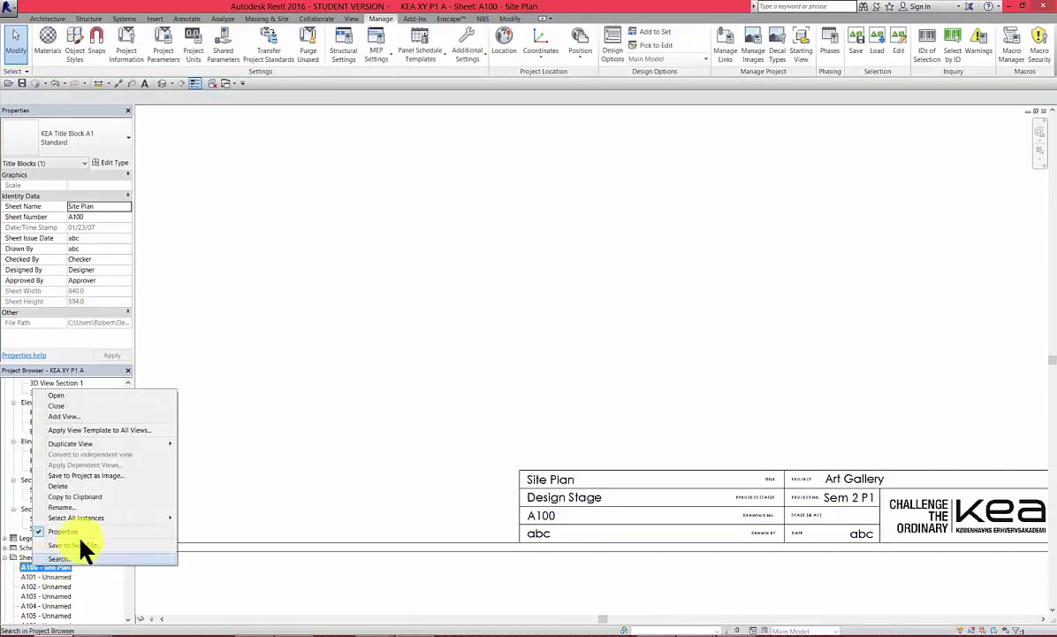
pyautogui.click(72, 508)
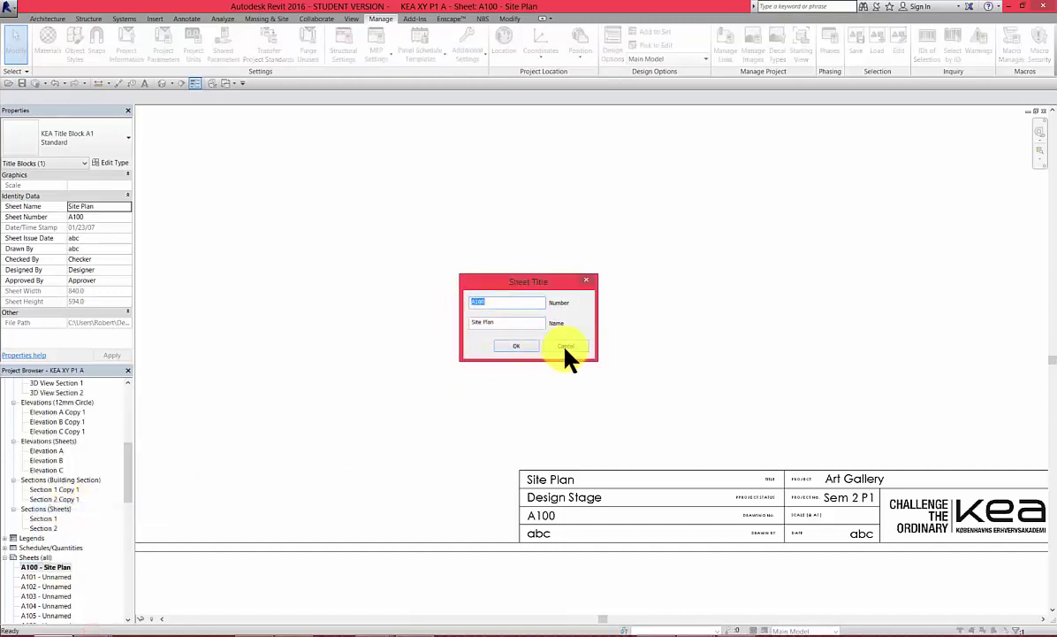
pyautogui.press('Return')
pyautogui.click(466, 596)
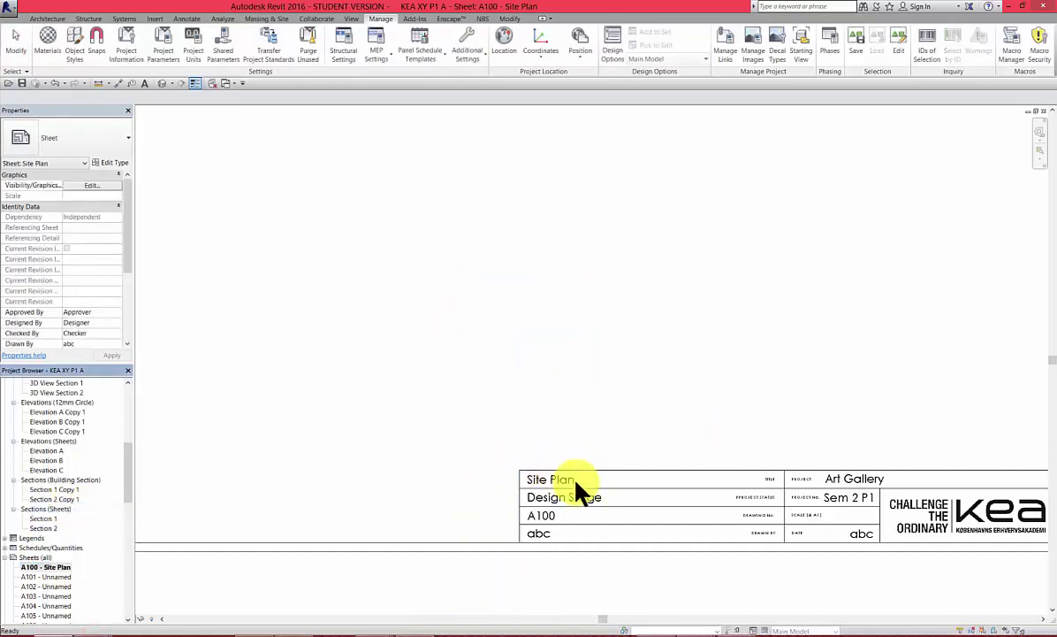
# - Rename sheet A101 to Level 1 and sheet A102 to Level 2
pyautogui.rightClick(40, 576)
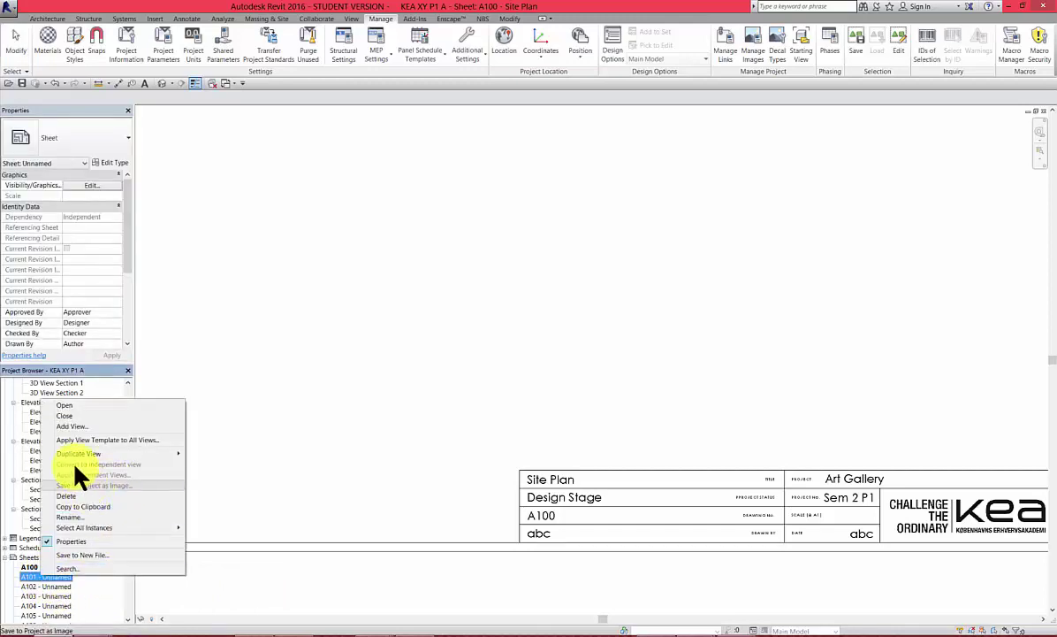
pyautogui.click(74, 516)
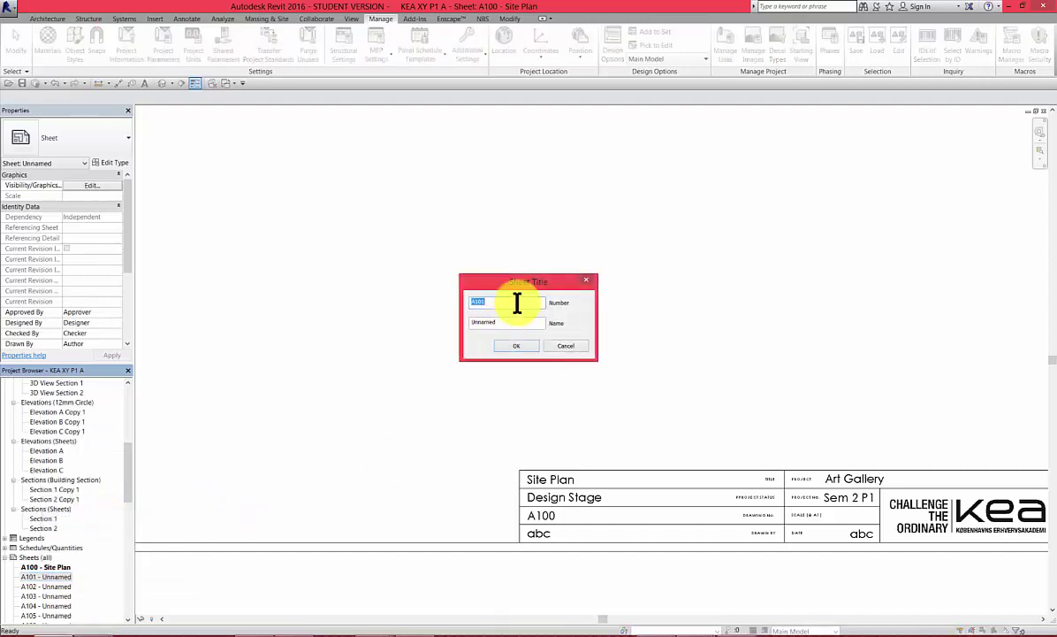
pyautogui.click(516, 303)
pyautogui.click(507, 323)
pyautogui.doubleClick(493, 322)
pyautogui.write('Level 1')
pyautogui.click(518, 346)
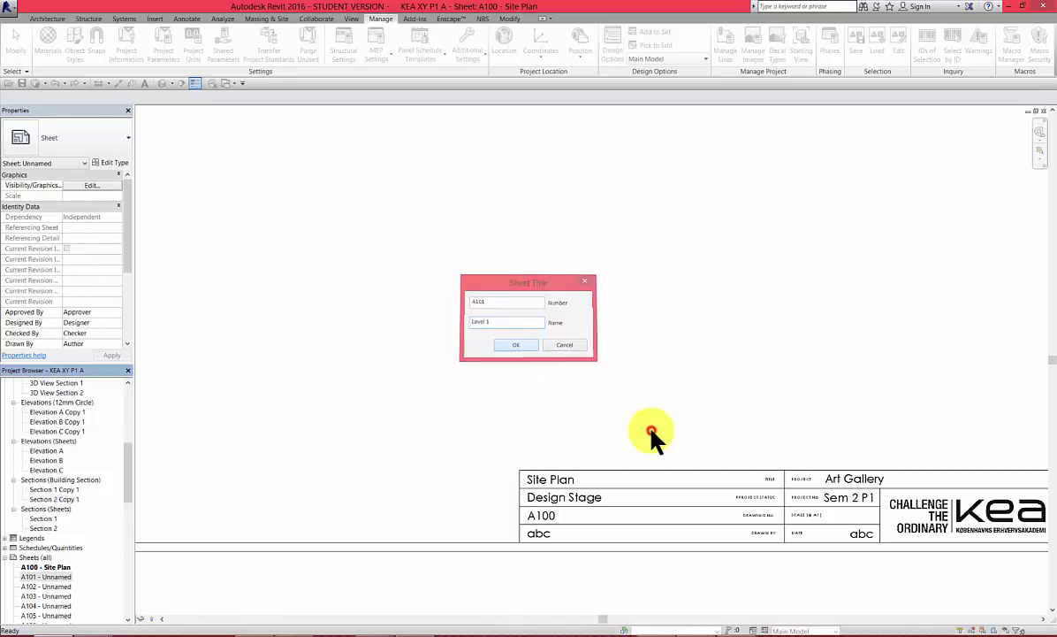
pyautogui.rightClick(49, 587)
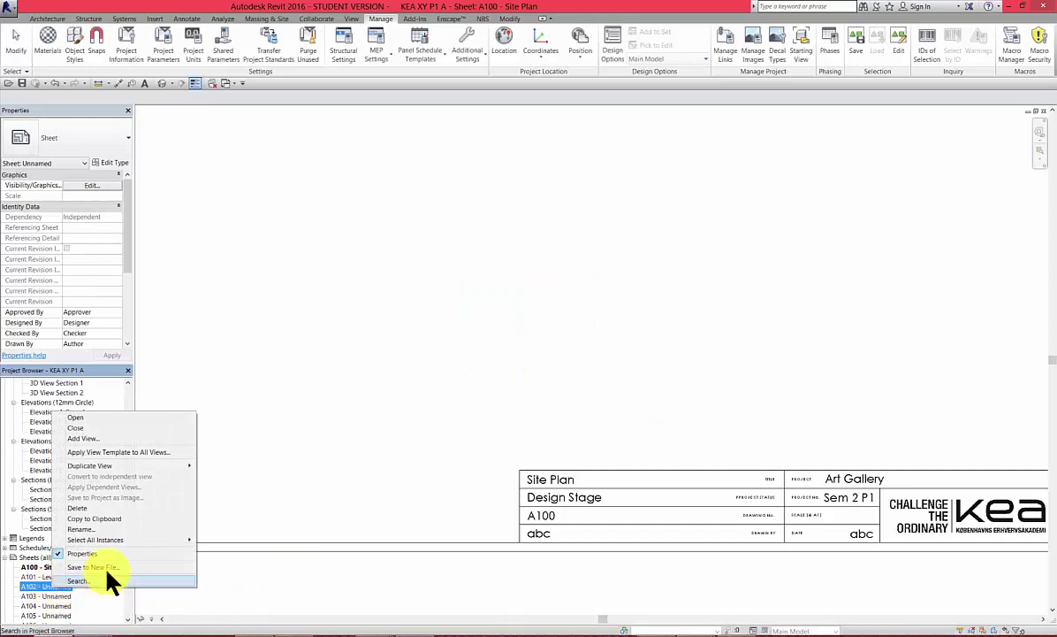
pyautogui.click(79, 529)
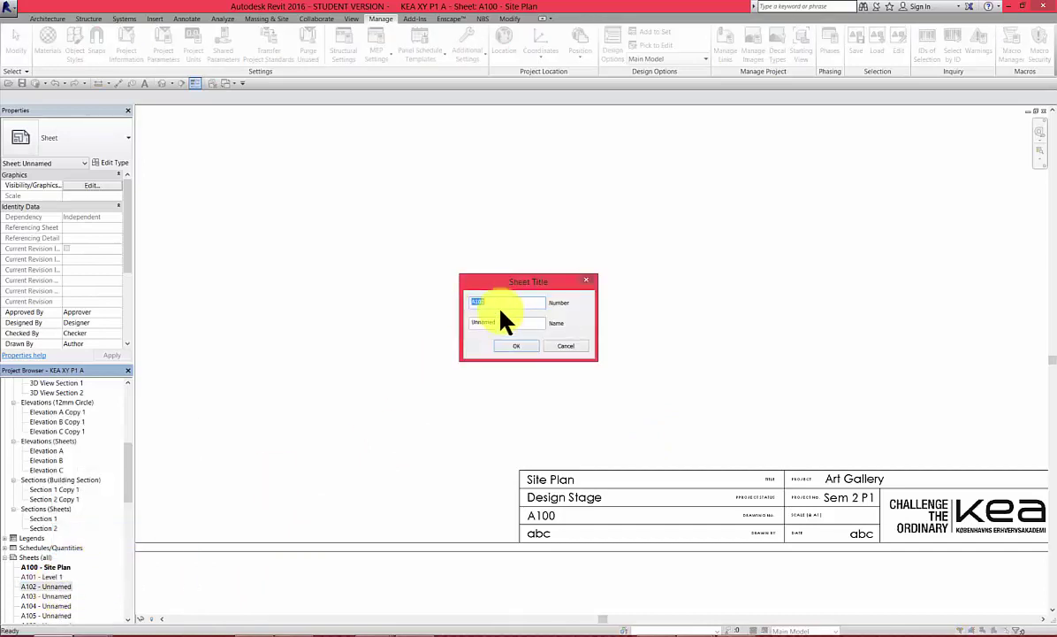
pyautogui.doubleClick(464, 322)
pyautogui.write('Level 2')
pyautogui.click(517, 346)
# - Rename sheet A103 to Level 3 and sheet A104 to Roof Plan
pyautogui.click(49, 596)
pyautogui.rightClick(69, 600)
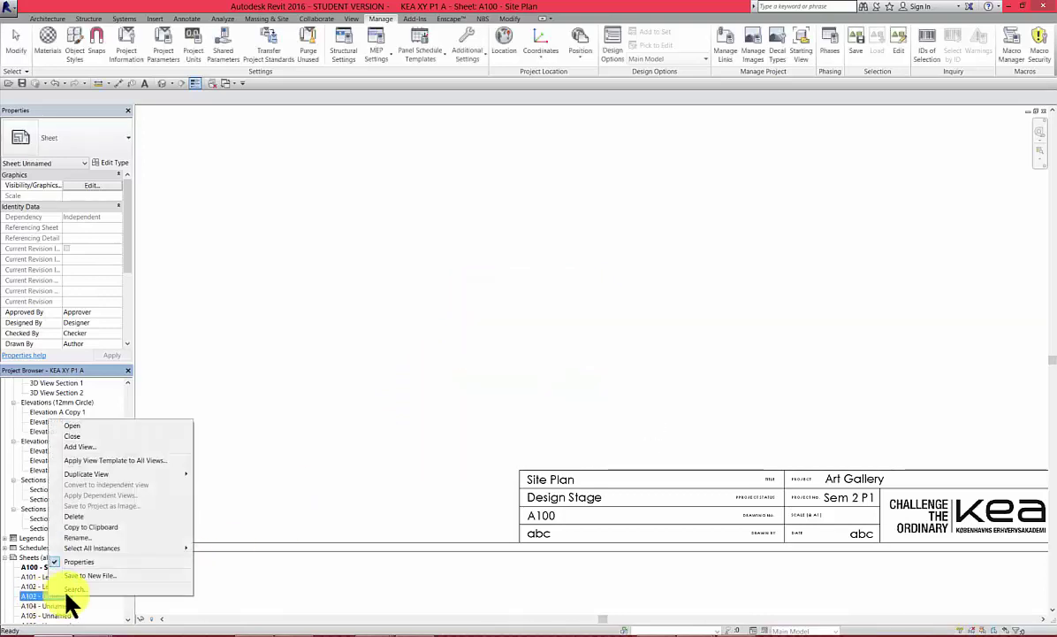
pyautogui.click(78, 537)
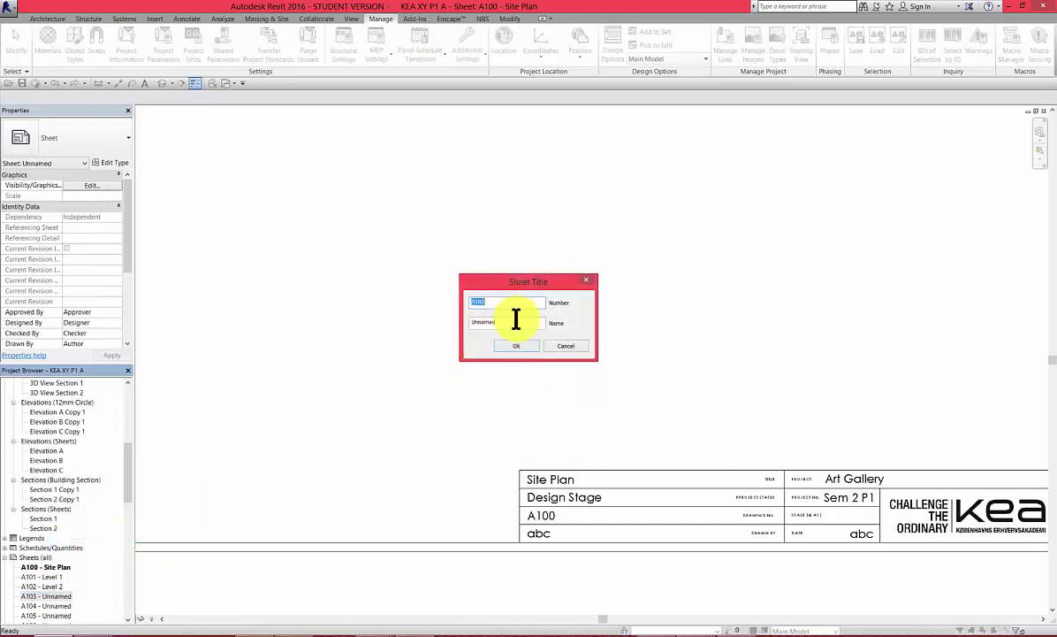
pyautogui.press('Tab')
pyautogui.write('Level 3')
pyautogui.click(517, 344)
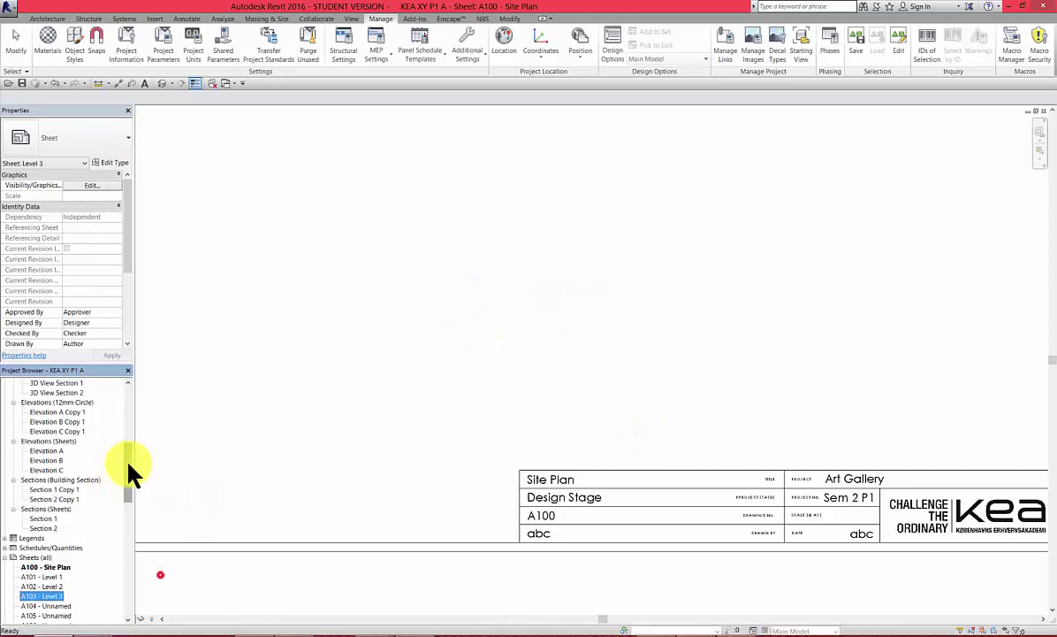
pyautogui.moveTo(129, 468); pyautogui.dragTo(118, 507)
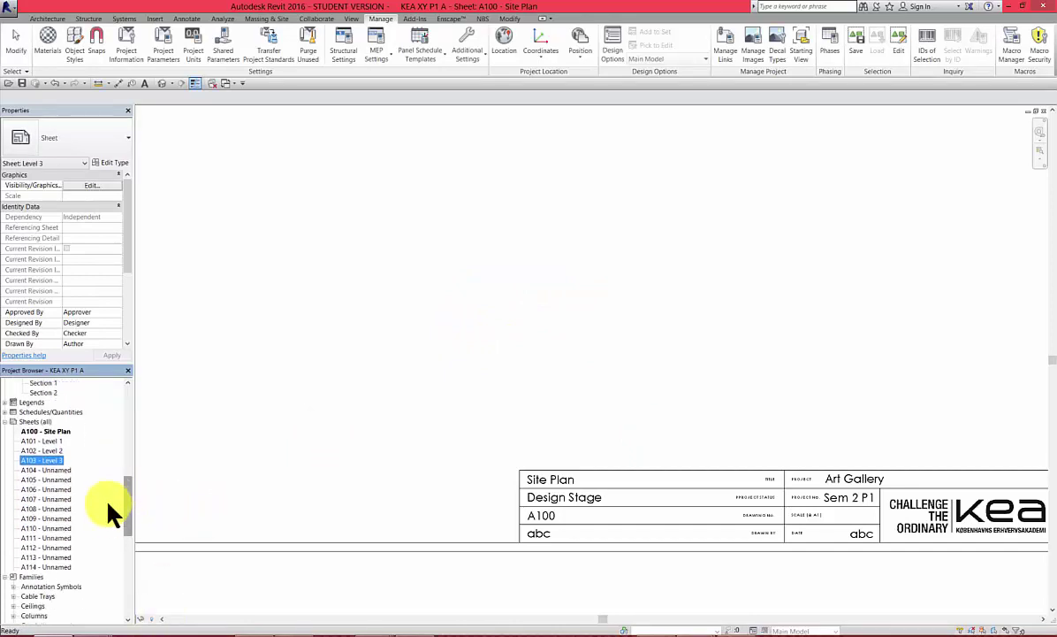
pyautogui.rightClick(53, 469)
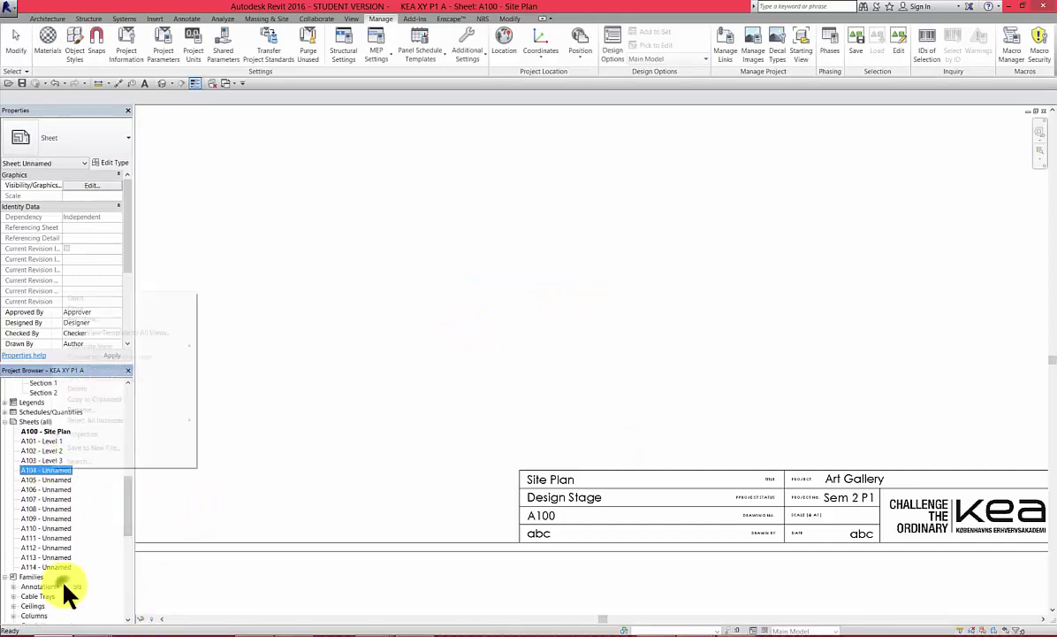
pyautogui.click(88, 411)
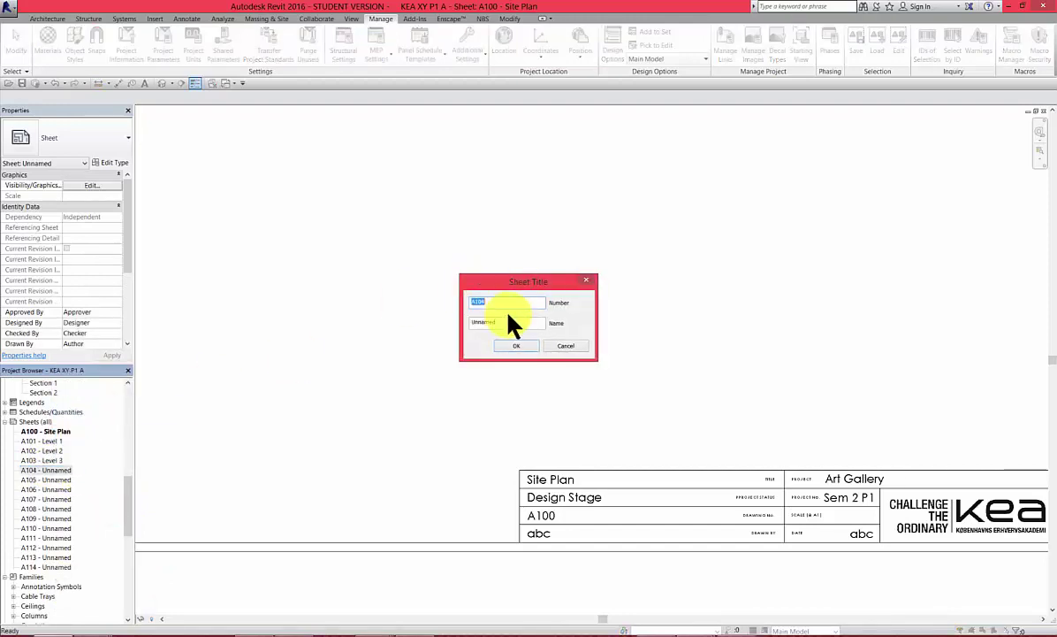
pyautogui.write('Roof')
pyautogui.write(' plan')
pyautogui.write('P')
pyautogui.click(516, 346)
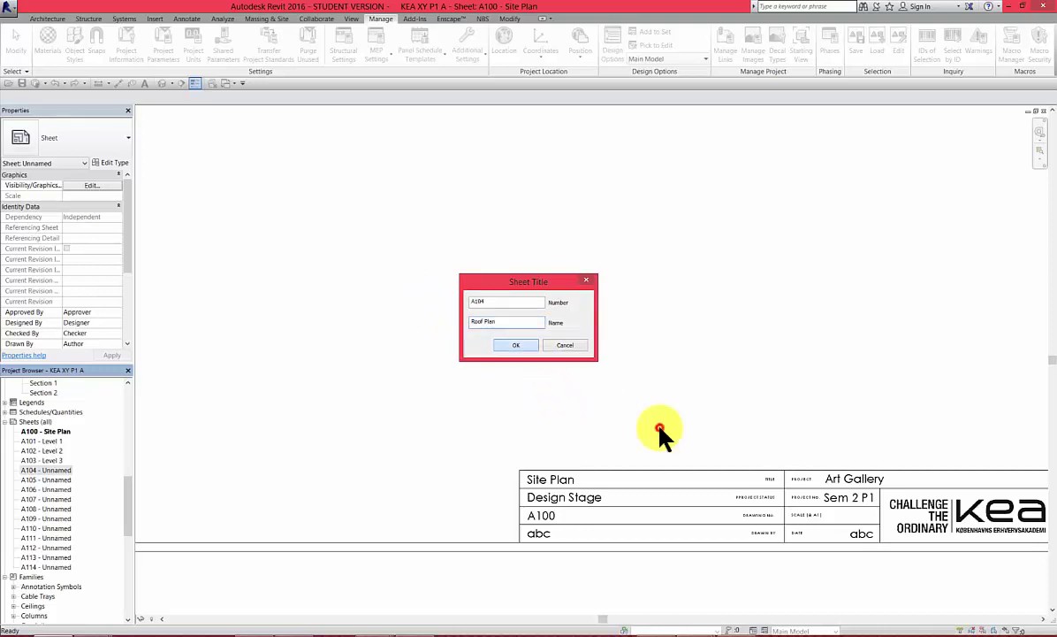
# - Renumber sheet A105 to A200 named Elevation A and B, then bring up A106's options
pyautogui.rightClick(31, 482)
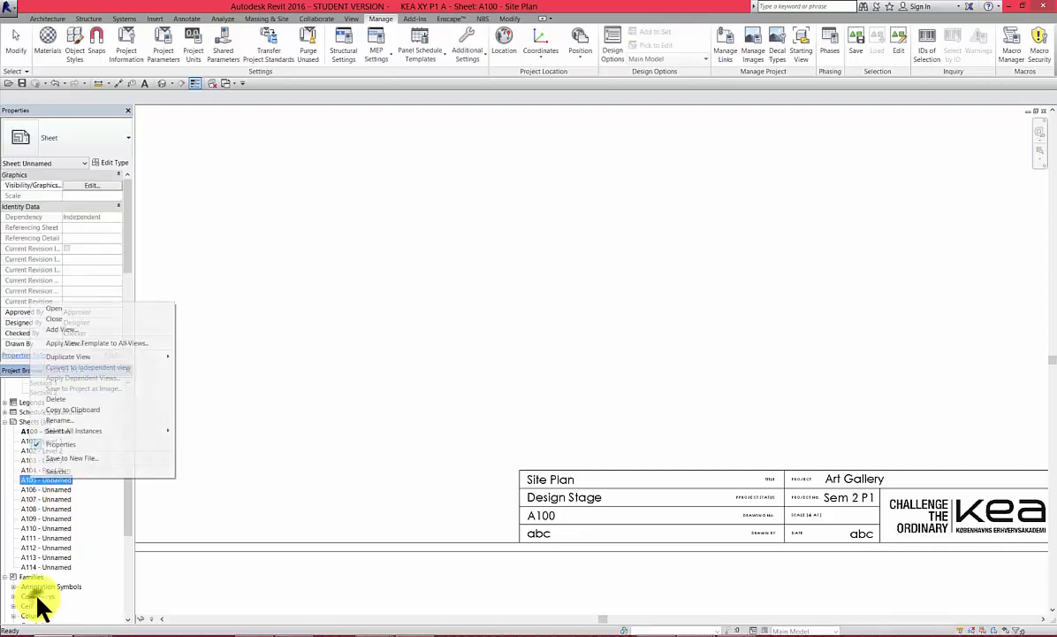
pyautogui.click(79, 405)
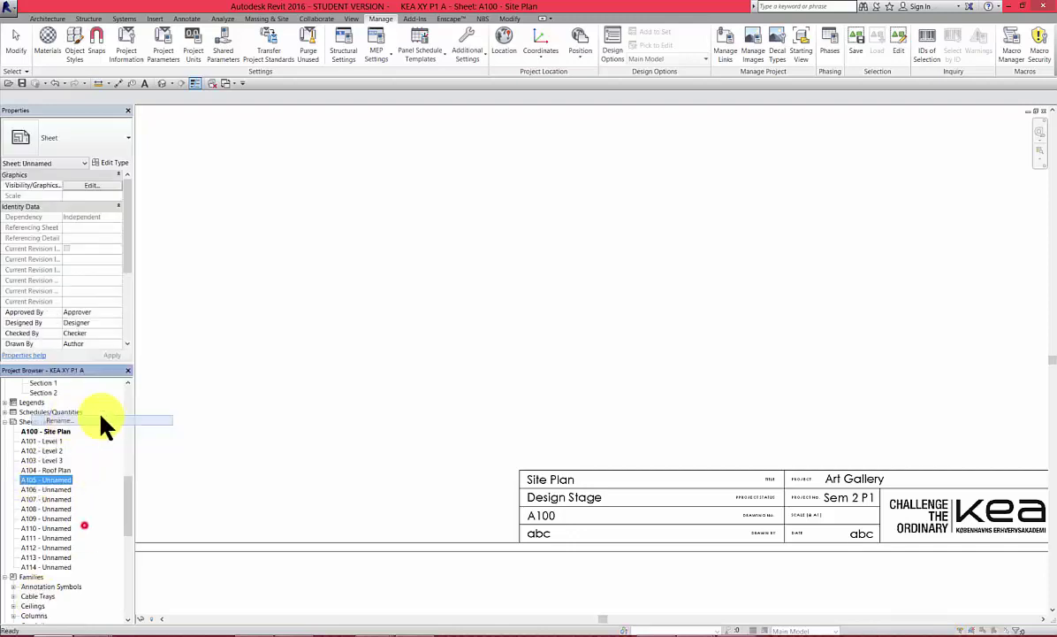
pyautogui.click(620, 378)
pyautogui.moveTo(477, 302); pyautogui.dragTo(504, 325)
pyautogui.press('BackSpace')
pyautogui.press('BackSpace')
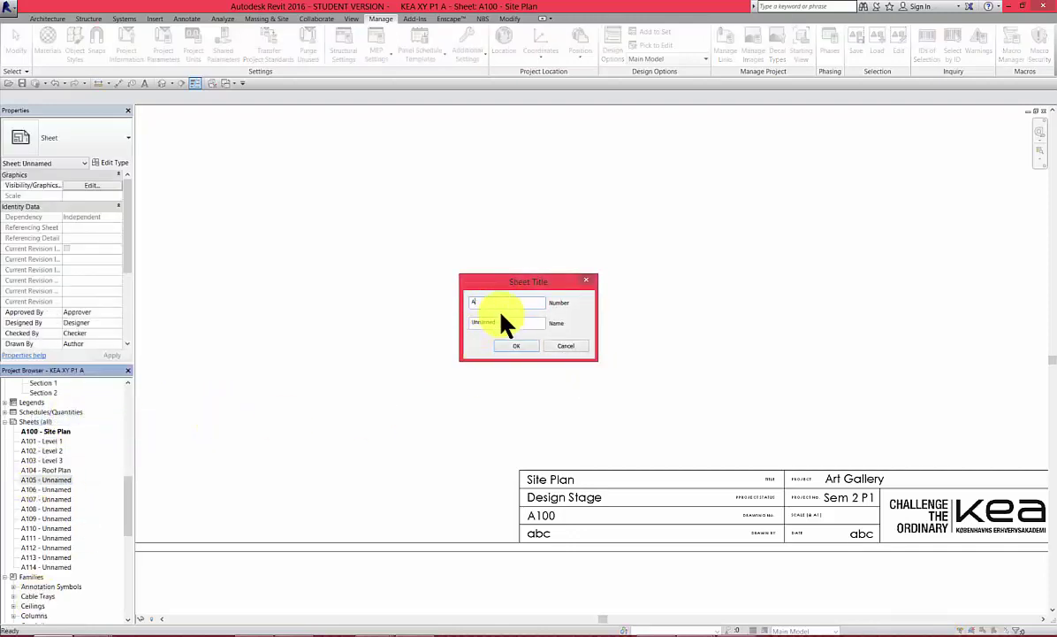
pyautogui.write('200')
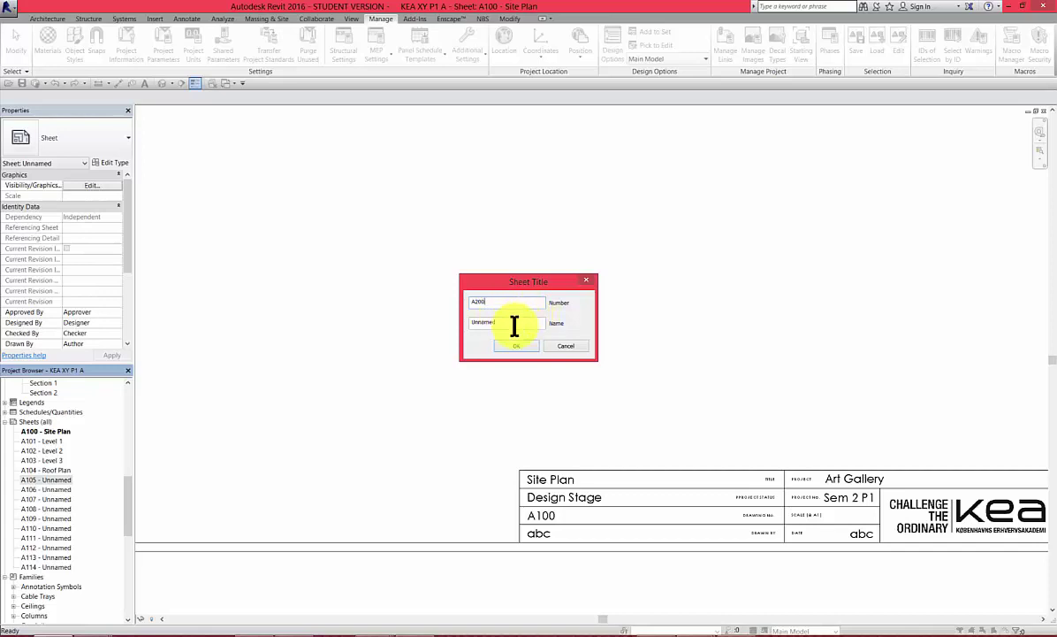
pyautogui.doubleClick(508, 323)
pyautogui.write('Elevation a and B')
pyautogui.click(520, 345)
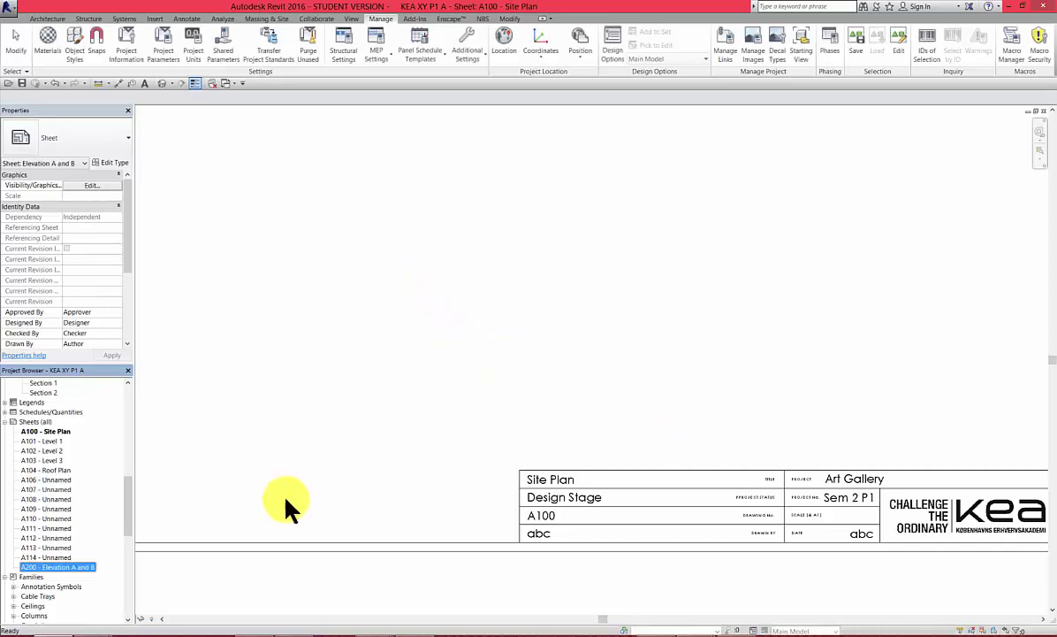
pyautogui.scroll(-1, 133, 535)
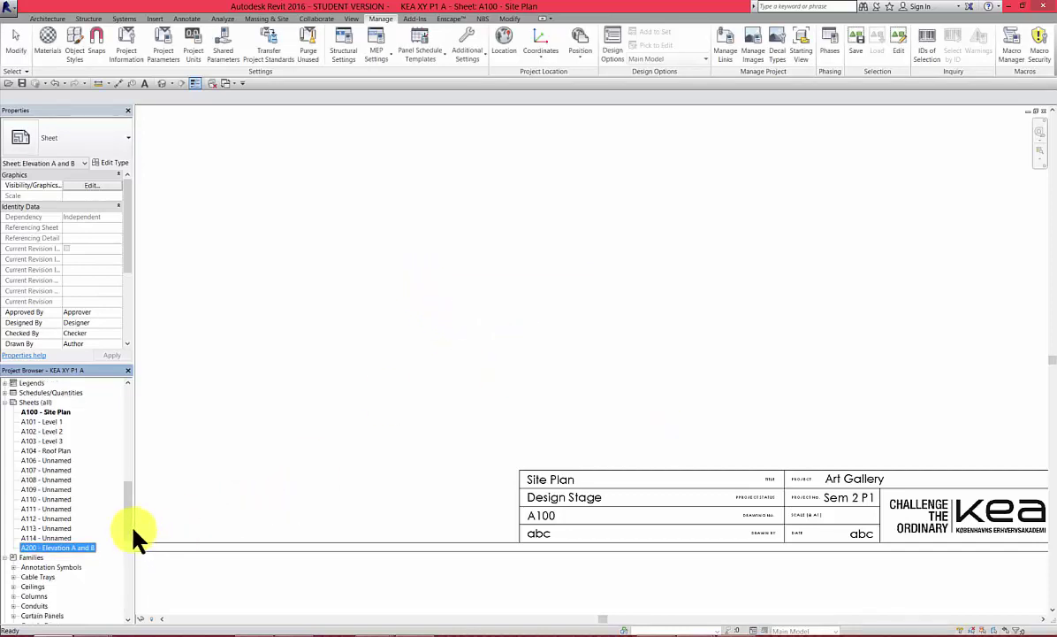
pyautogui.rightClick(44, 459)
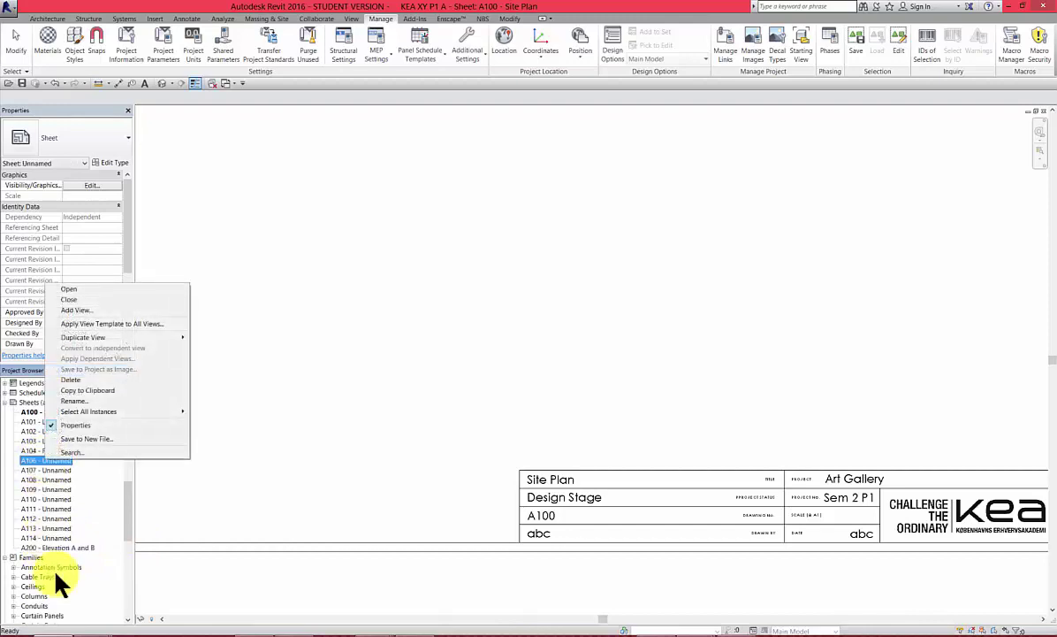
# - Renumber sheet A106 to A210 and name it 'Sections 1 and 2'
pyautogui.click(73, 400)
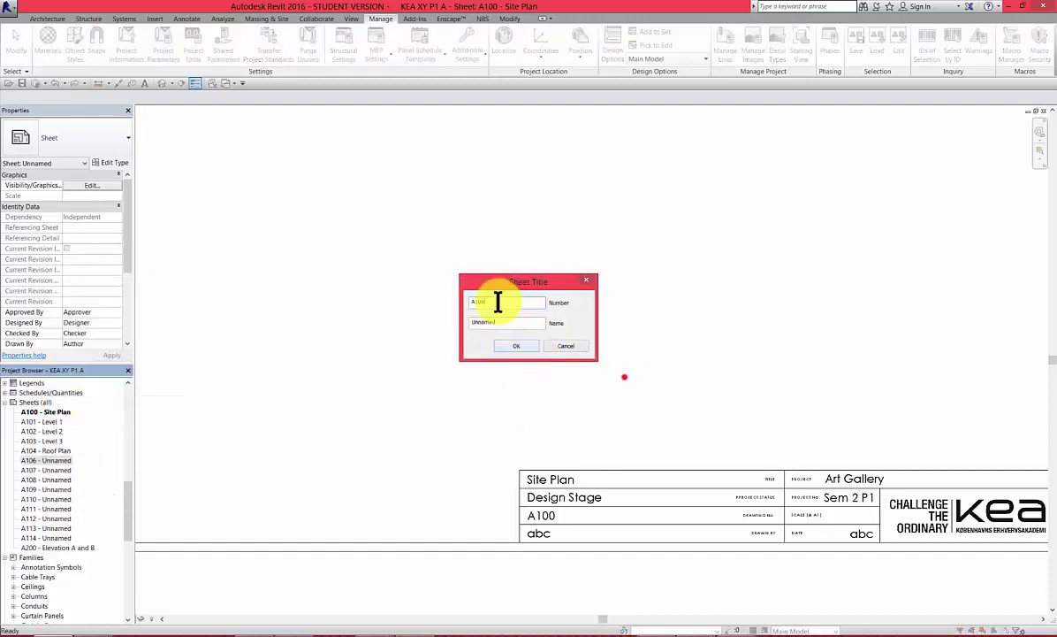
pyautogui.write('A')
pyautogui.write('201')
pyautogui.doubleClick(474, 322)
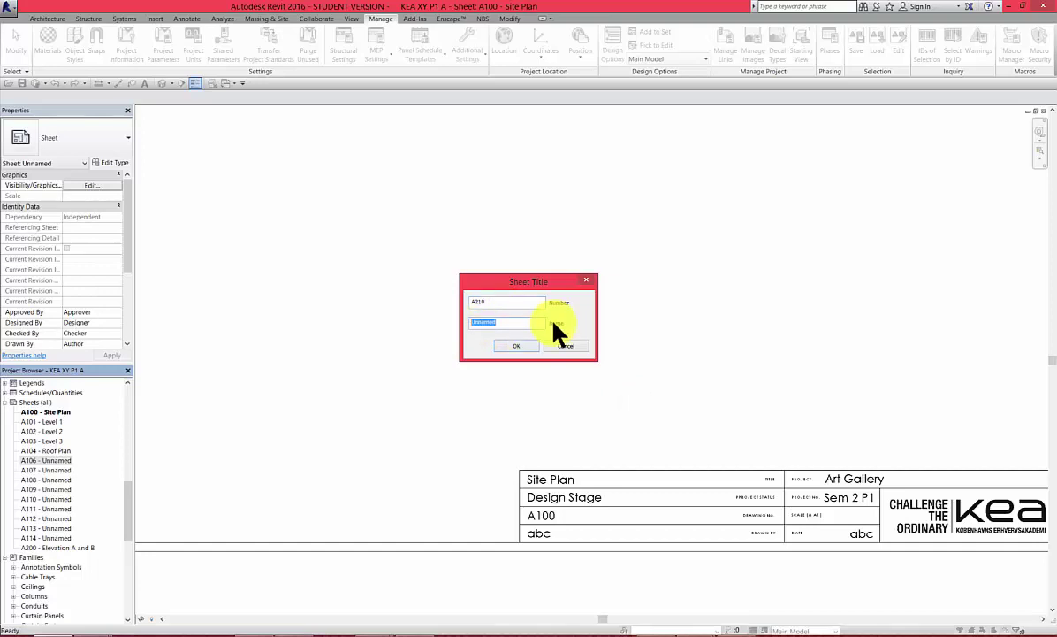
pyautogui.write('Sections 1 and 2')
pyautogui.click(520, 346)
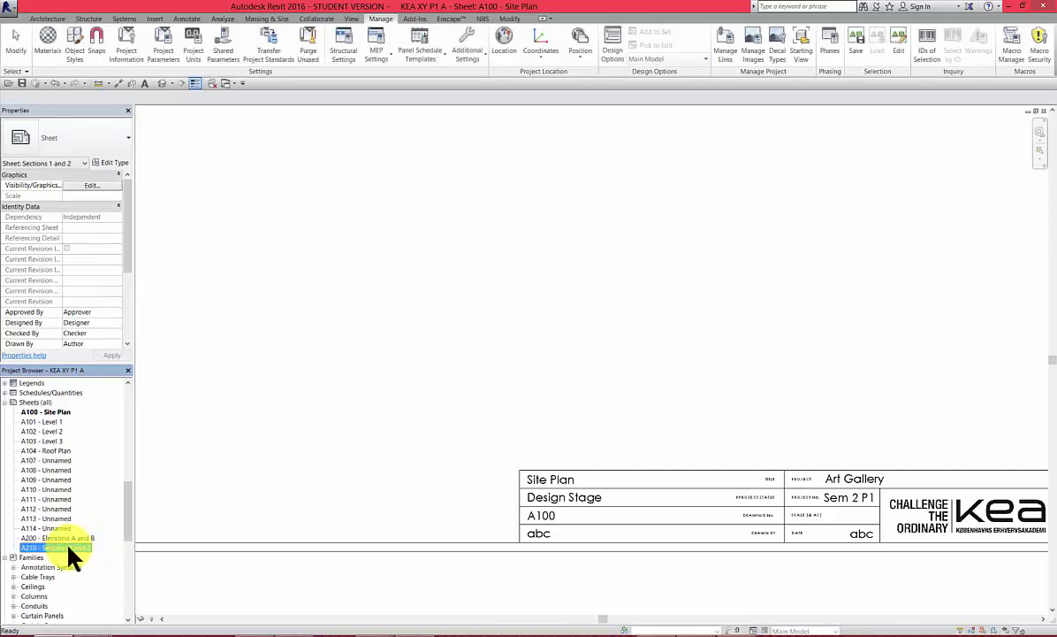
# - Give sheet A107 the number A300 and the name '3D View - Render'
pyautogui.rightClick(55, 461)
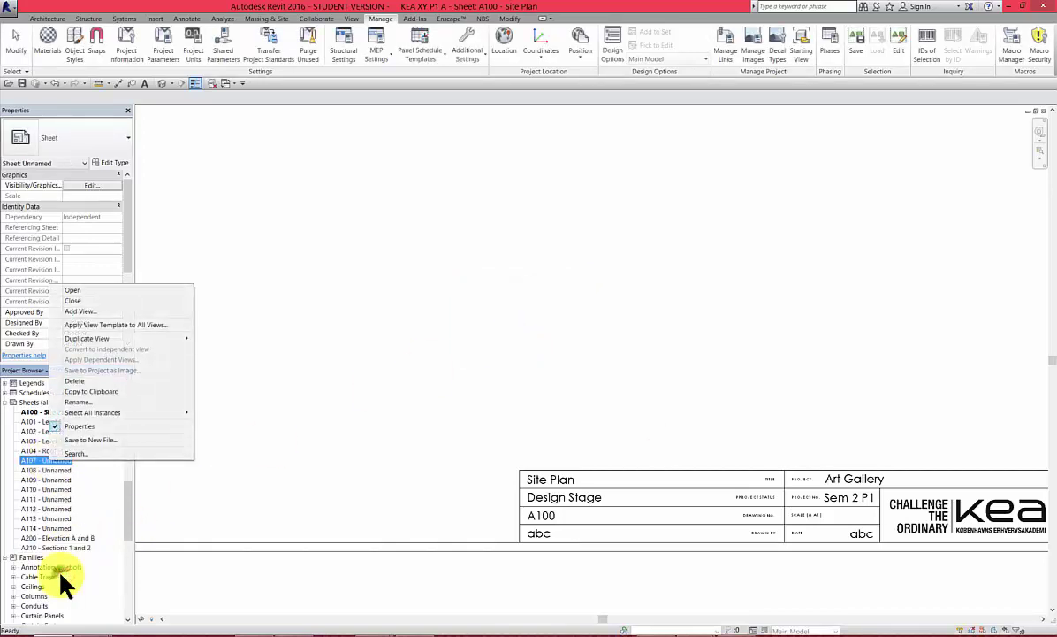
pyautogui.click(77, 401)
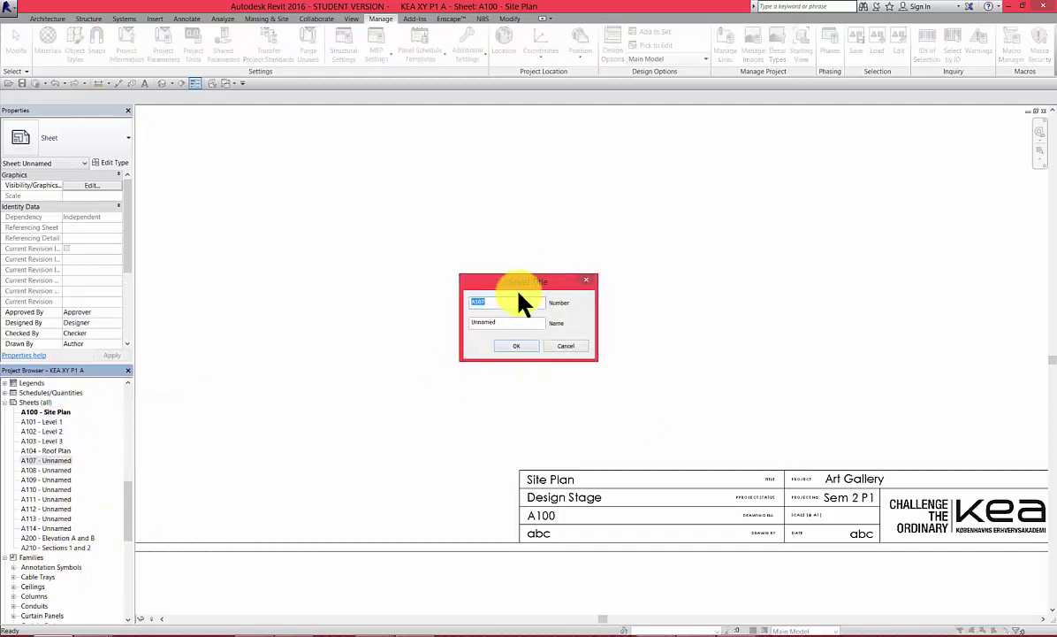
pyautogui.click(502, 302)
pyautogui.press('BackSpace')
pyautogui.press('BackSpace')
pyautogui.write('300')
pyautogui.click(509, 324)
pyautogui.doubleClick(495, 324)
pyautogui.write('3D View - Render')
# - Confirm sheet A300, then rename A108 to A301 '3D View - Render Interior'
pyautogui.click(521, 345)
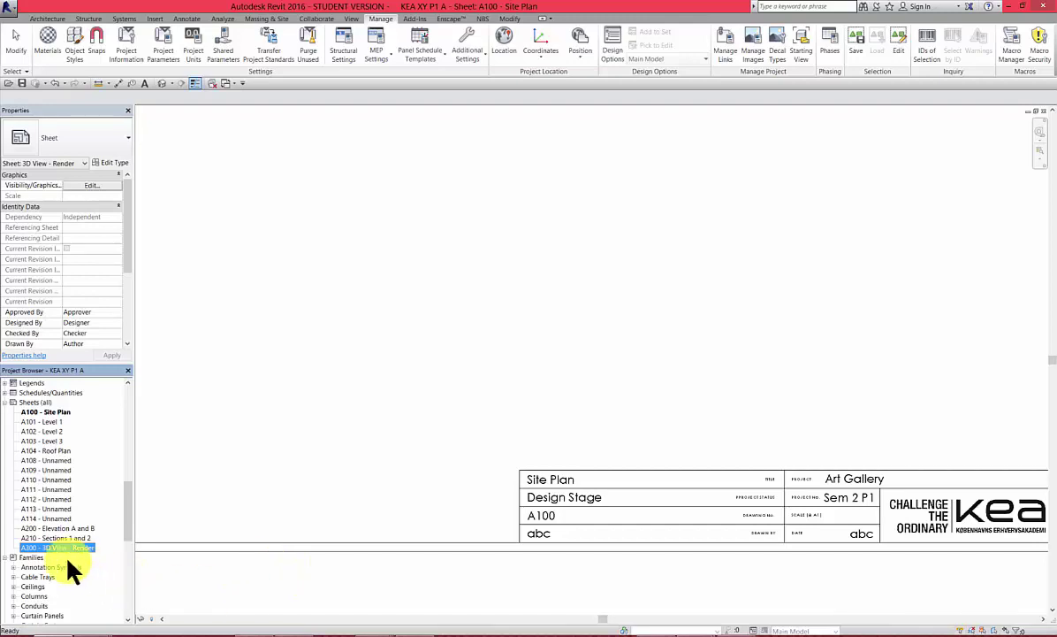
pyautogui.rightClick(55, 460)
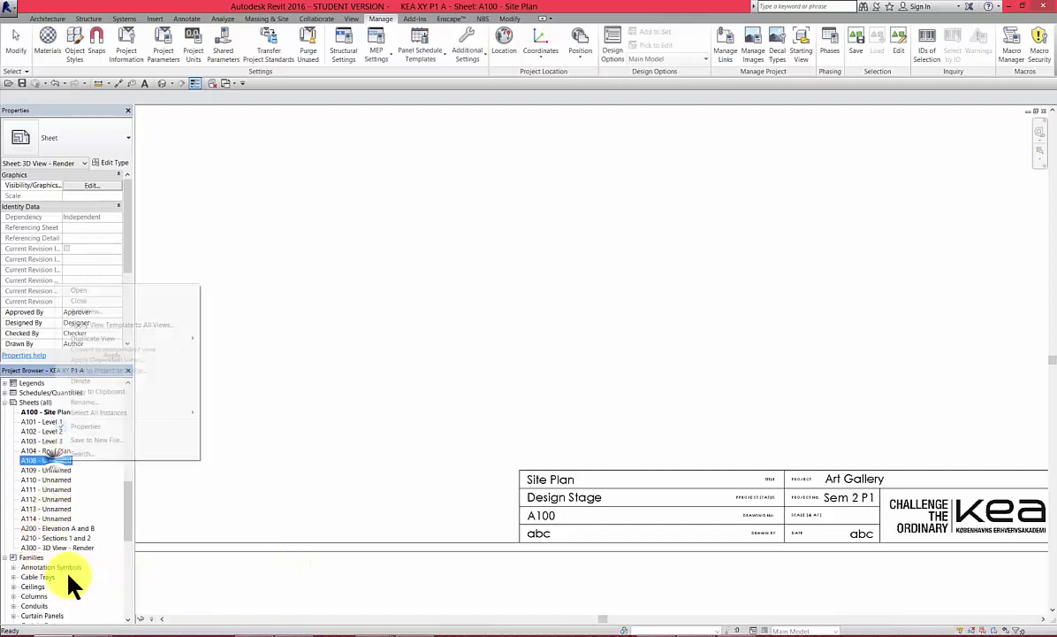
pyautogui.click(86, 401)
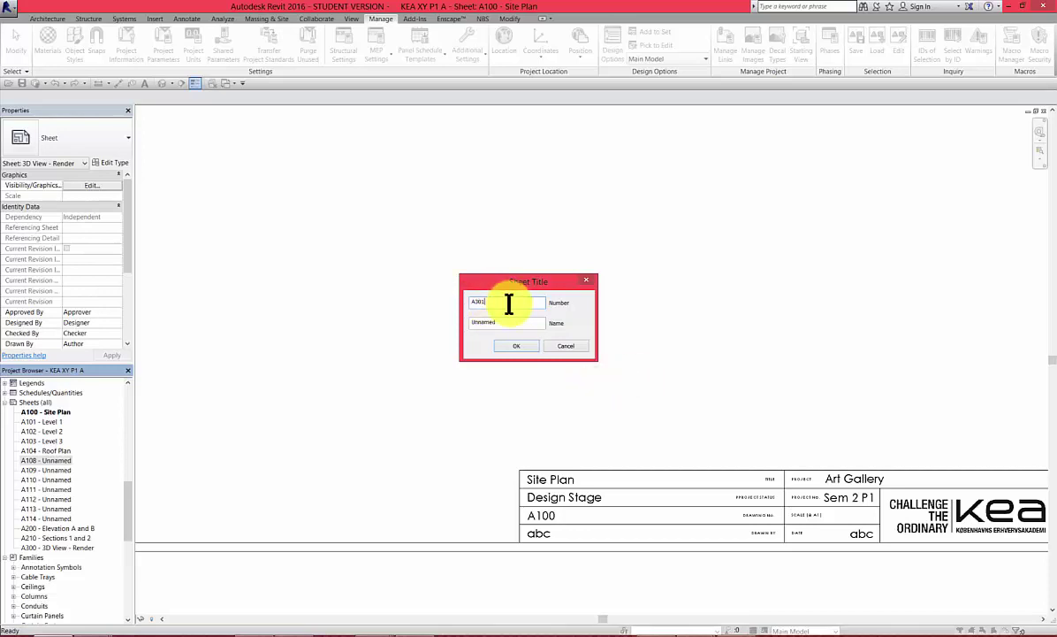
pyautogui.write('A301')
pyautogui.doubleClick(471, 321)
pyautogui.write('3D View - Render')
pyautogui.write('terior')
pyautogui.click(510, 345)
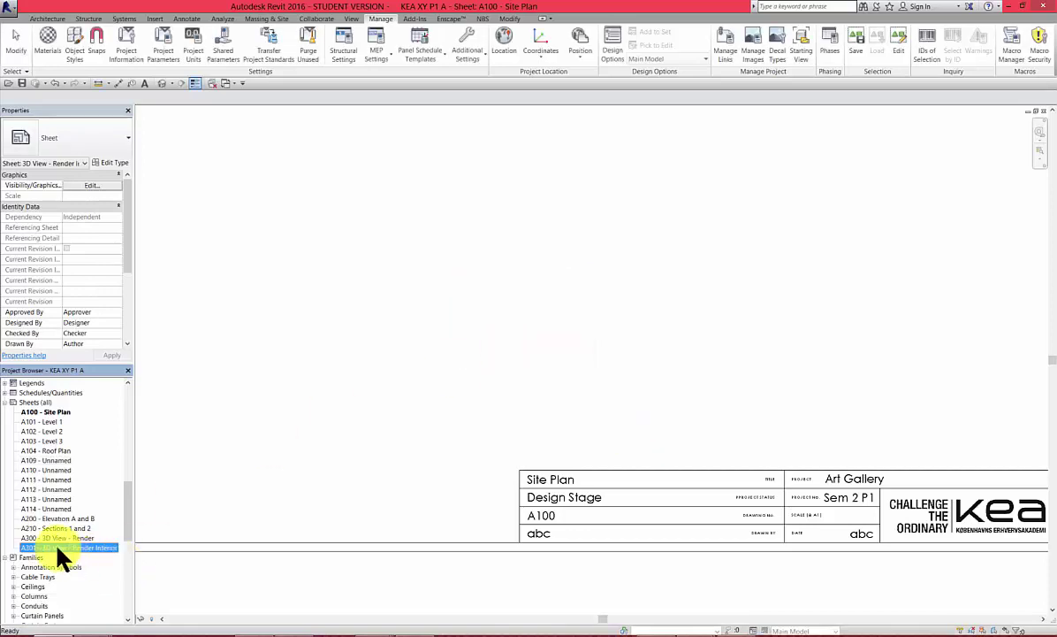
# - Enter number A302 and name '3D View - Render Exterior' for sheet A109
pyautogui.rightClick(46, 460)
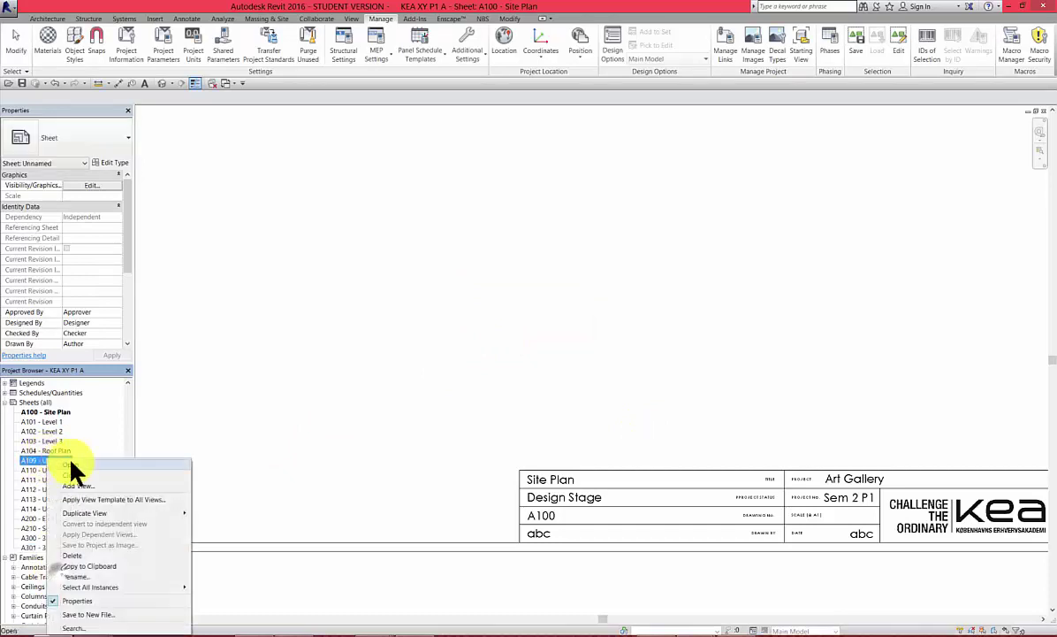
pyautogui.click(91, 575)
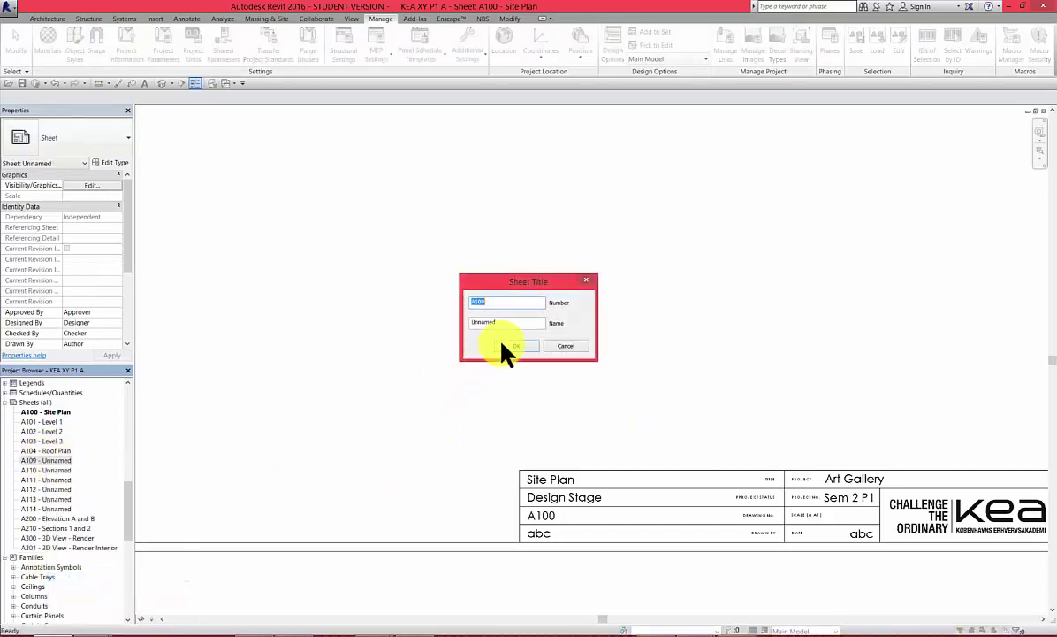
pyautogui.write('A30')
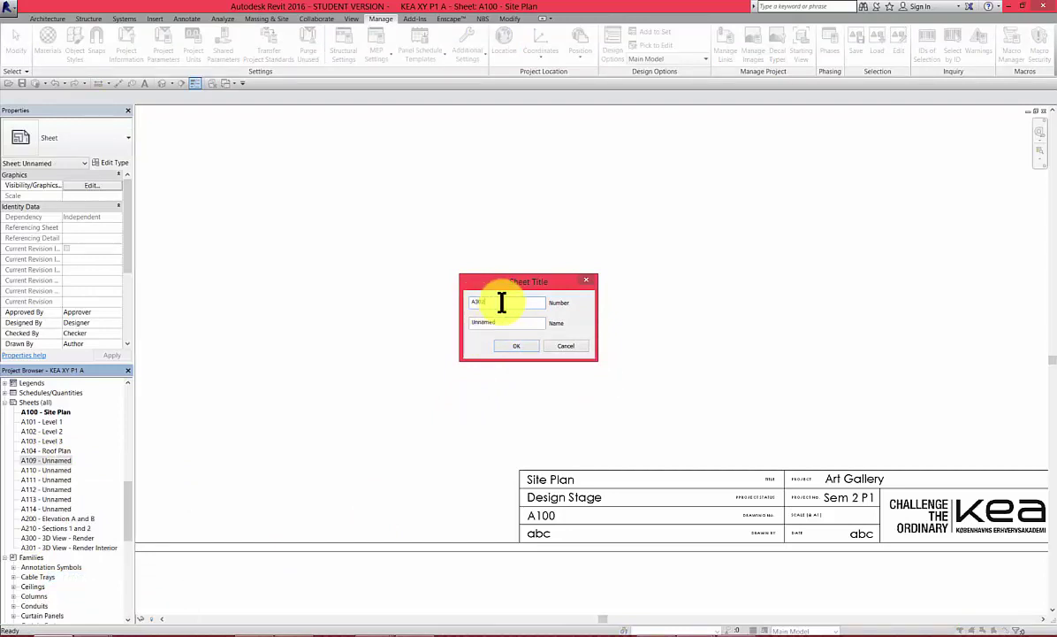
pyautogui.write('2')
pyautogui.press('Tab')
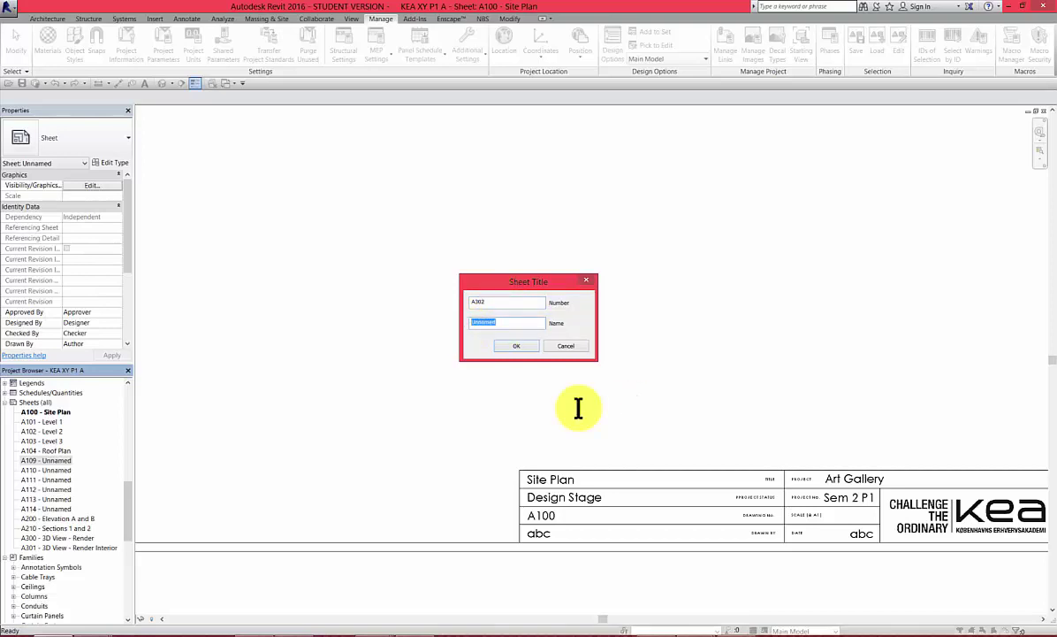
pyautogui.write('3D View - Render I')
pyautogui.write('xterior')
# - Confirm sheet A302, then rename A110 to A310 '3D View - Level 1'
pyautogui.click(516, 346)
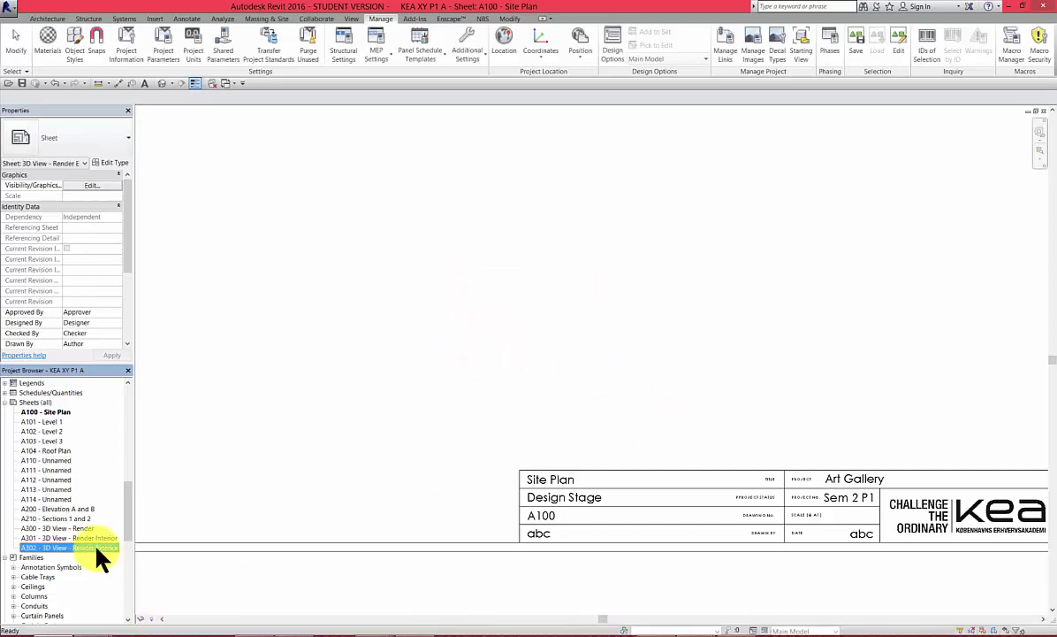
pyautogui.rightClick(55, 459)
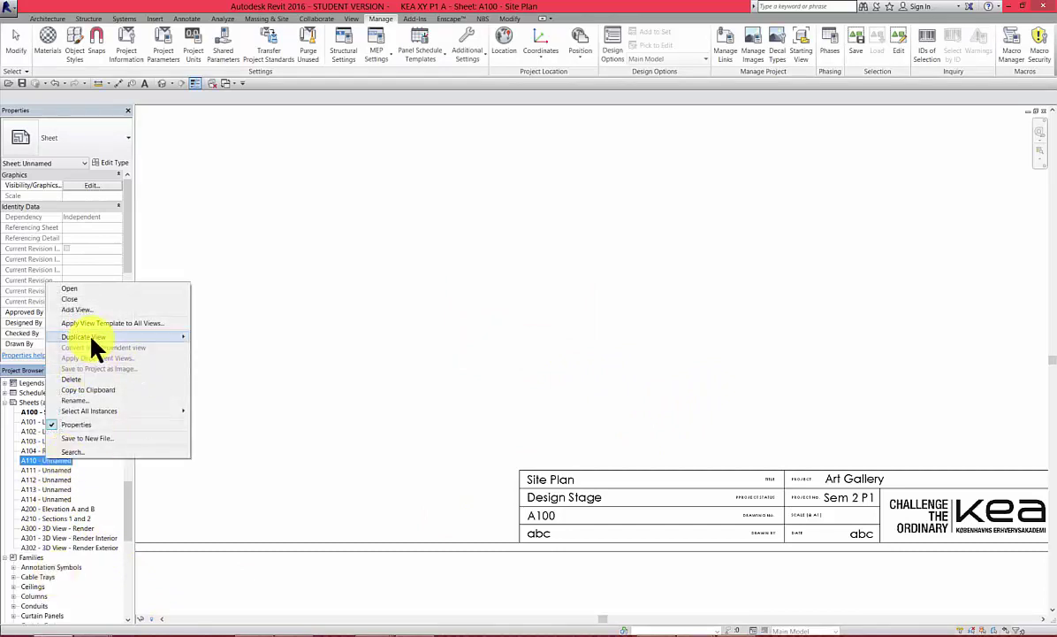
pyautogui.click(76, 399)
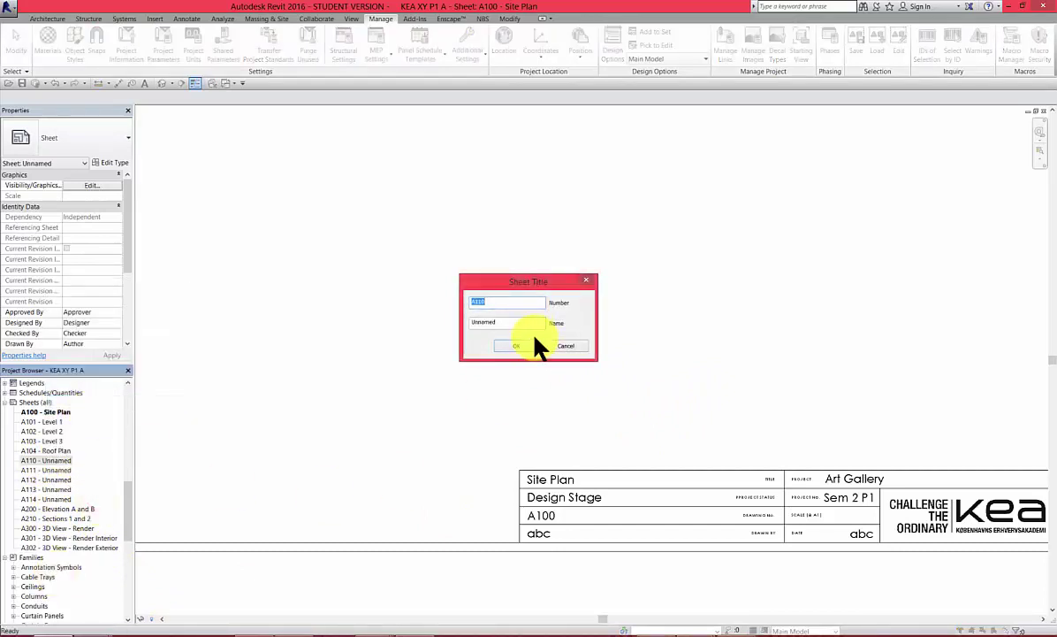
pyautogui.click(474, 301)
pyautogui.moveTo(478, 301); pyautogui.dragTo(494, 302)
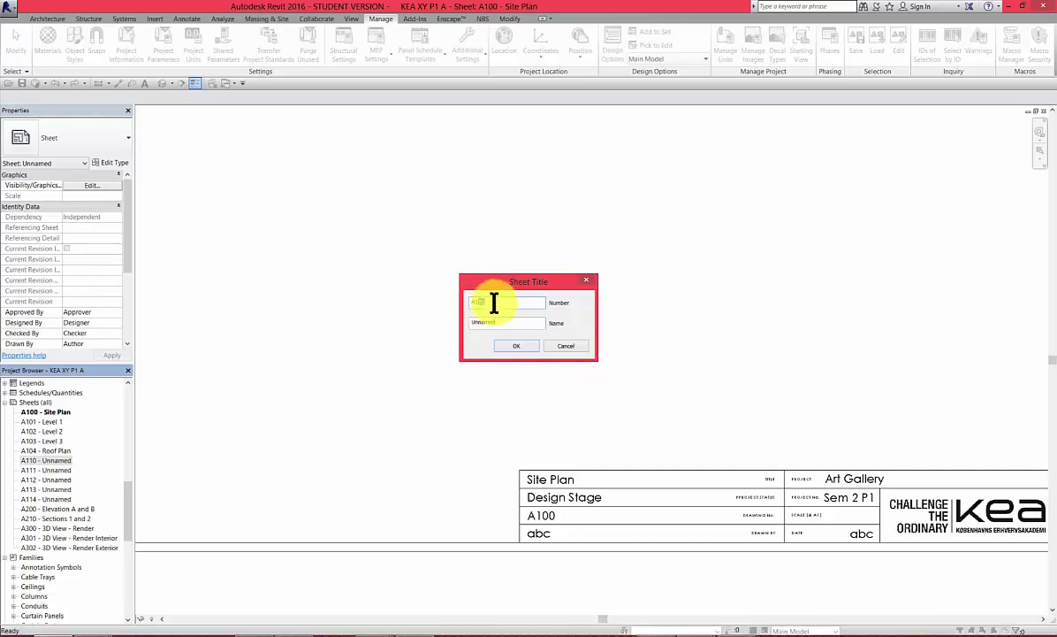
pyautogui.press('BackSpace')
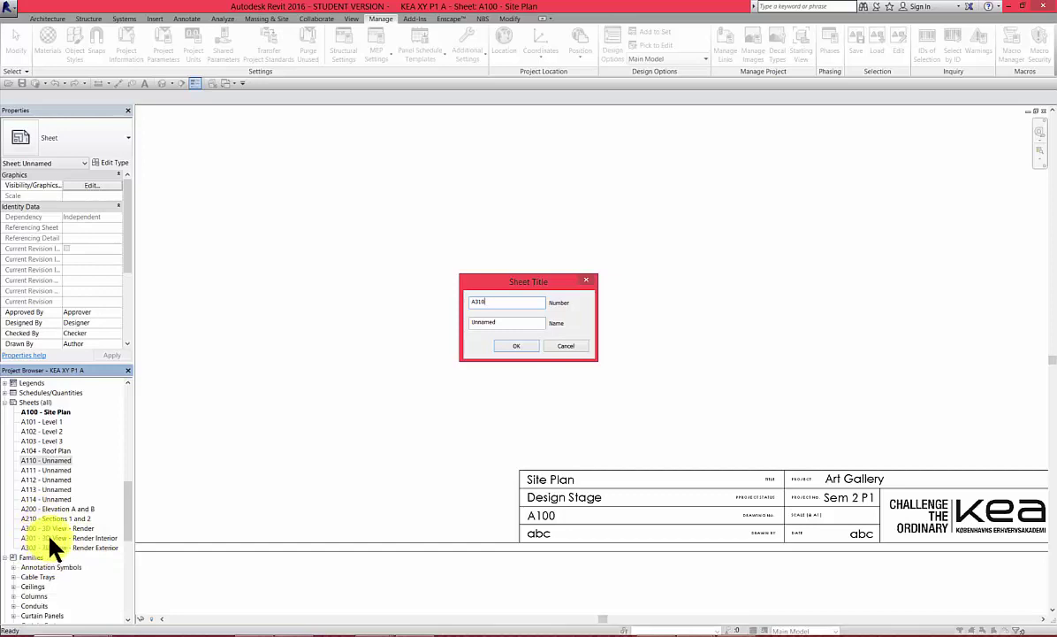
pyautogui.doubleClick(484, 301)
pyautogui.doubleClick(504, 324)
pyautogui.write('3D View - Level 1')
pyautogui.click(514, 346)
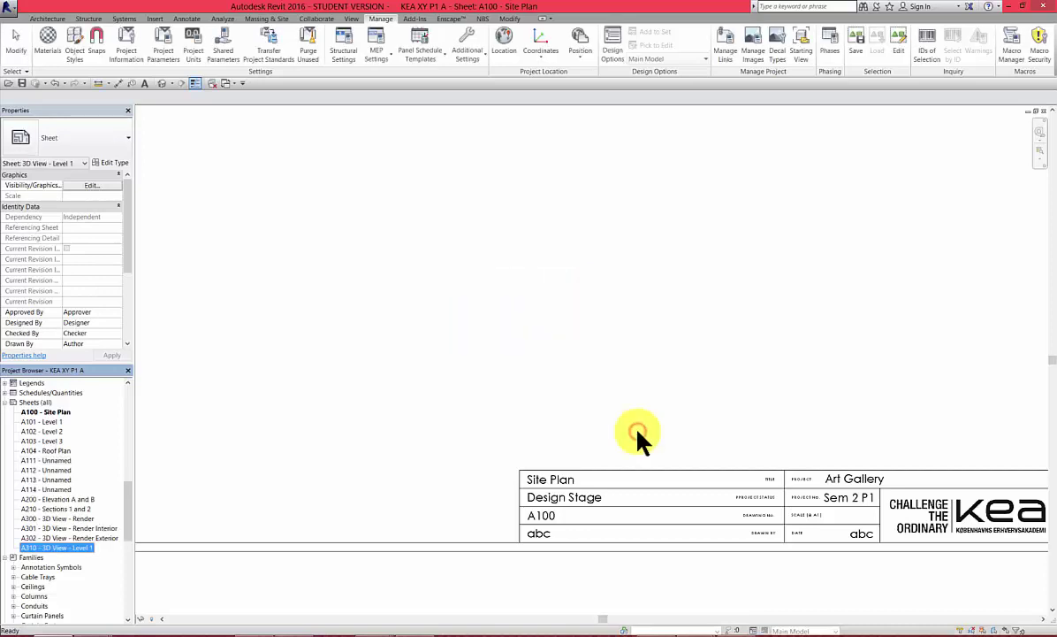
# - Enter number A311 and name '3D View - Level 2' for sheet A111
pyautogui.rightClick(45, 460)
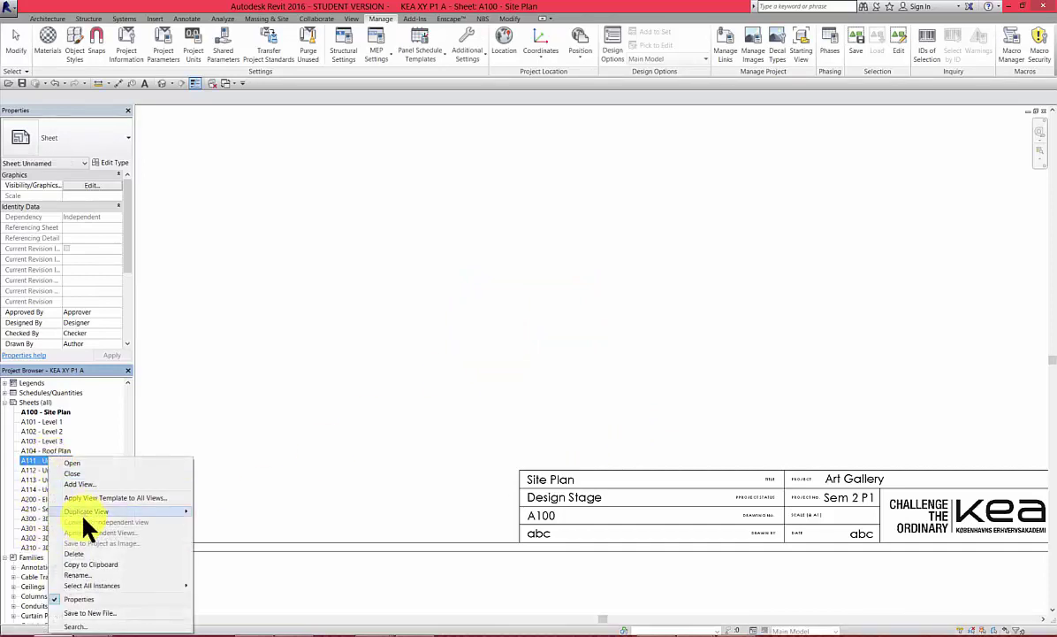
pyautogui.click(78, 575)
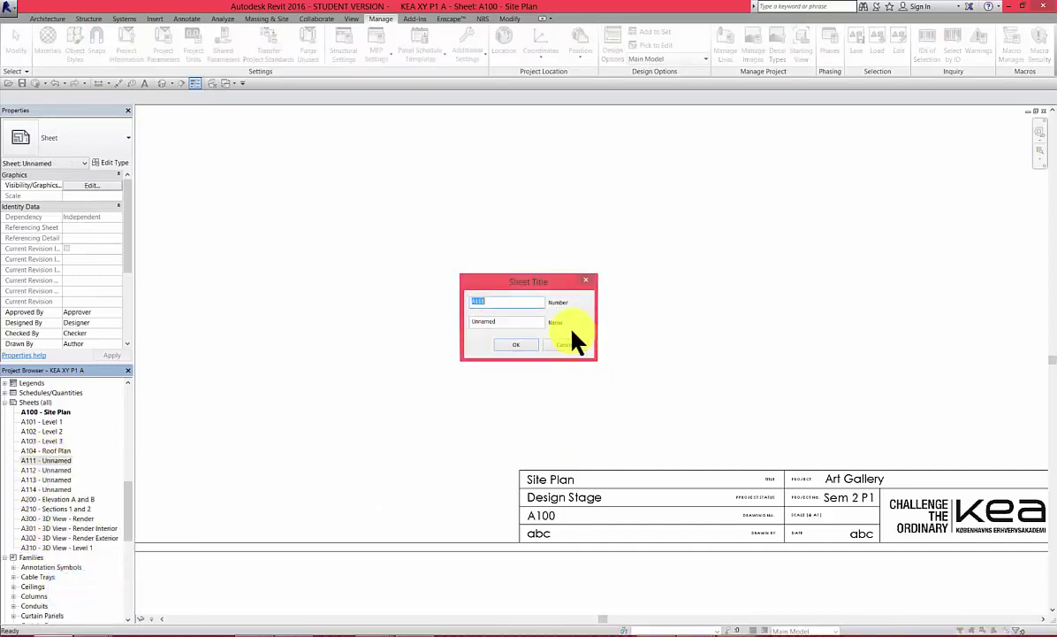
pyautogui.click(477, 305)
pyautogui.press('BackSpace')
pyautogui.press('BackSpace')
pyautogui.press('BackSpace')
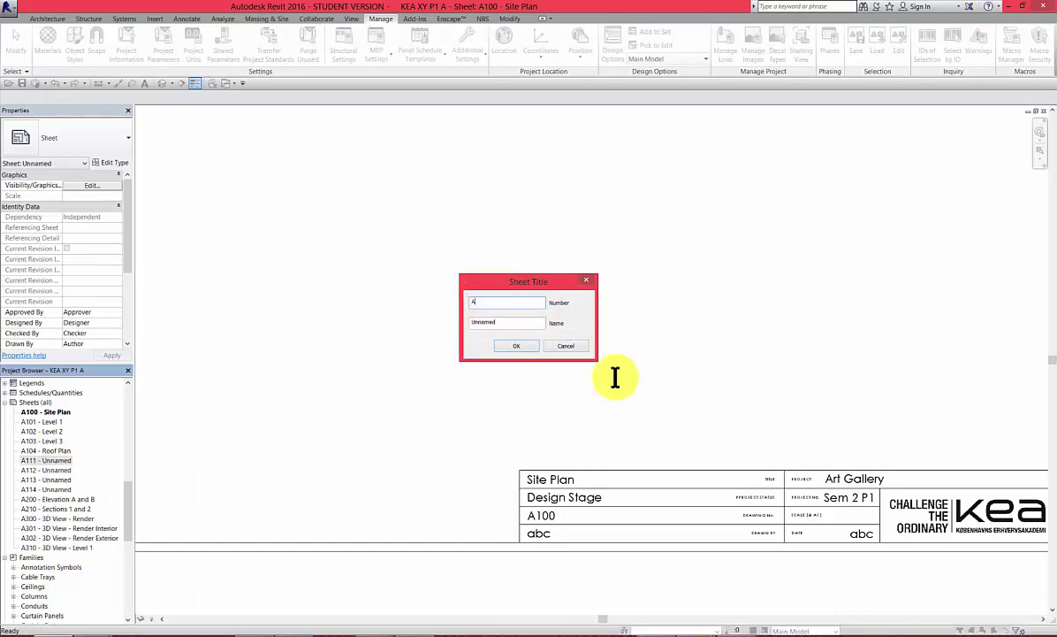
pyautogui.write('311')
pyautogui.doubleClick(479, 323)
pyautogui.write('3D View - Level 2')
# - Confirm sheet A311, then rename A112 to A312 '3D View - Level 3'
pyautogui.click(522, 346)
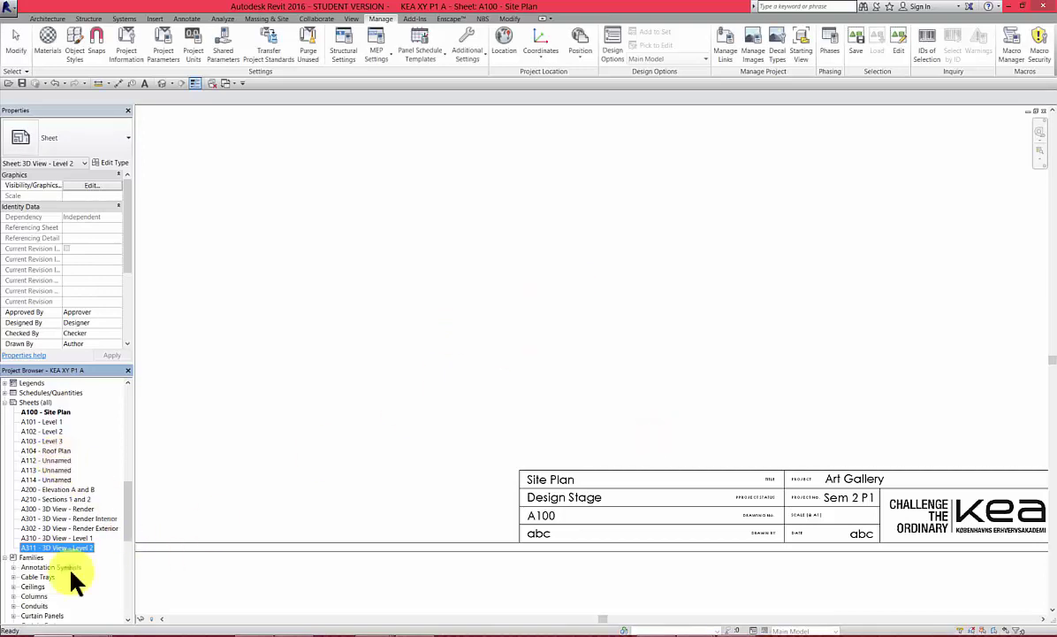
pyautogui.rightClick(49, 460)
pyautogui.click(96, 575)
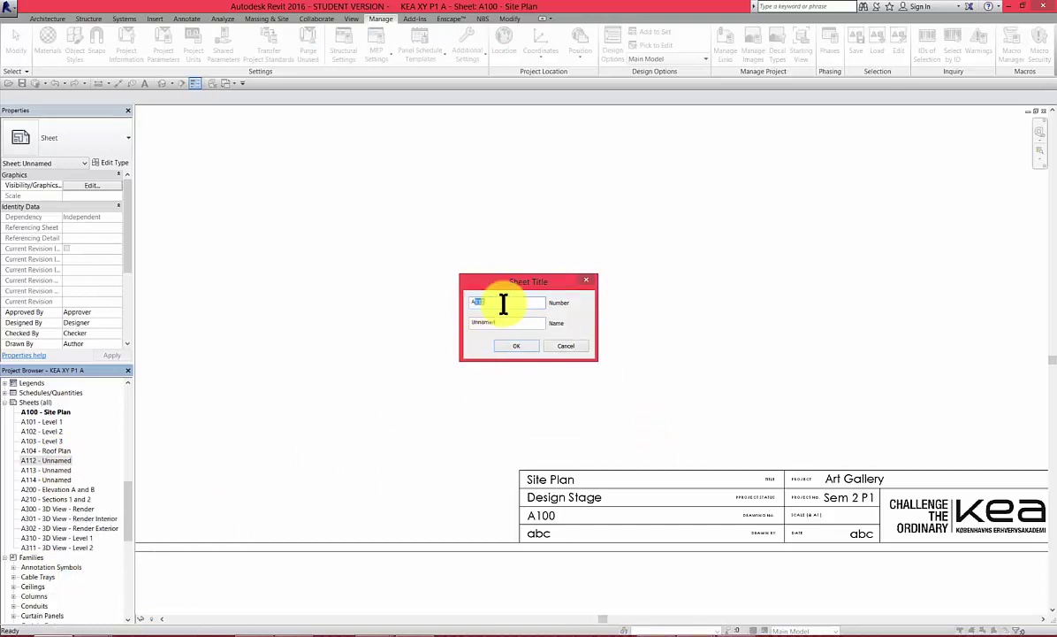
pyautogui.write('A312')
pyautogui.moveTo(510, 322); pyautogui.dragTo(464, 322)
pyautogui.write('3D View - Level 3')
pyautogui.click(516, 345)
# - Renumber sheet A113 to A320 and name it '3D View Section 1'
pyautogui.rightClick(52, 461)
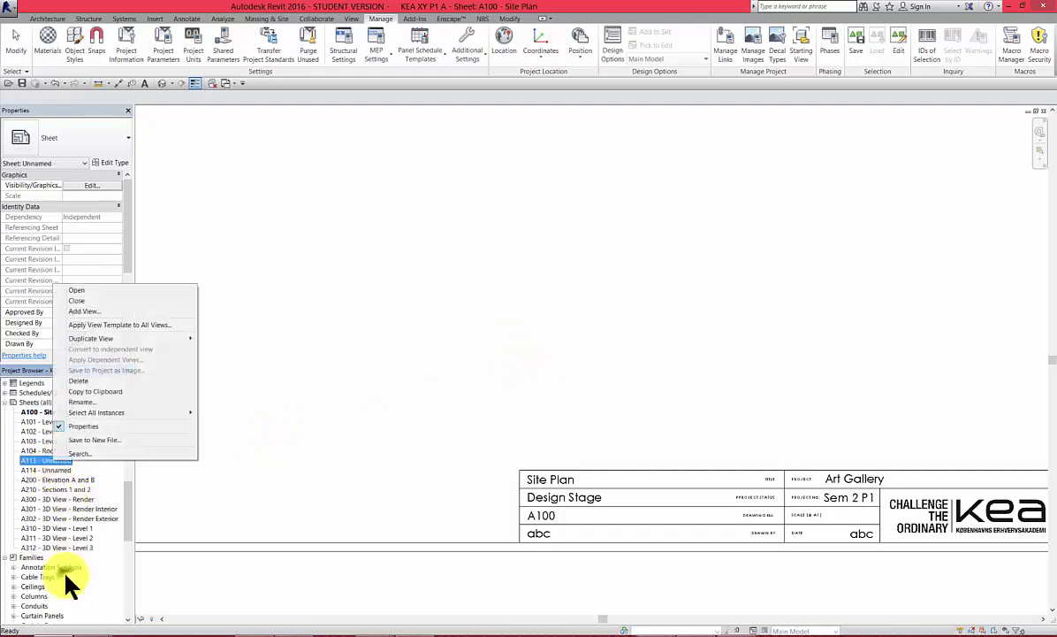
pyautogui.click(92, 403)
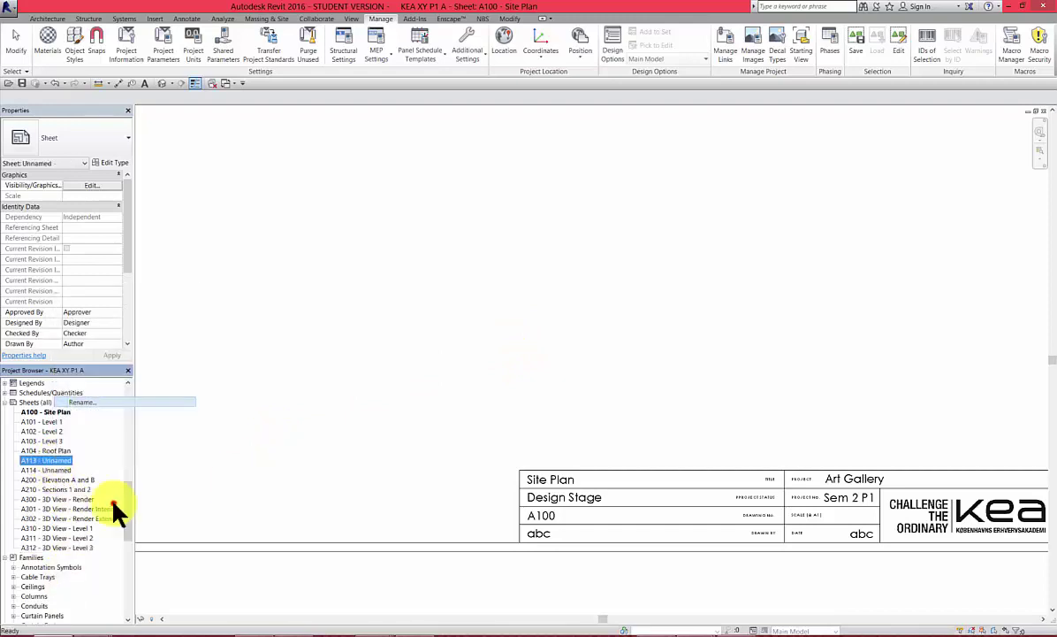
pyautogui.click(475, 299)
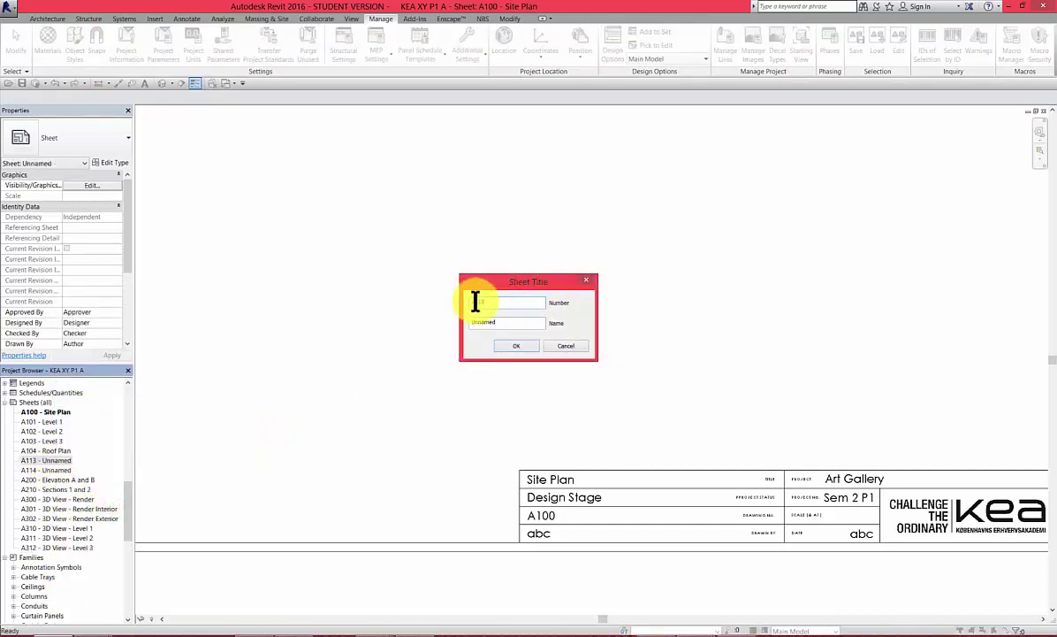
pyautogui.moveTo(475, 300); pyautogui.dragTo(500, 302)
pyautogui.write('1')
pyautogui.write('20')
pyautogui.doubleClick(500, 320)
pyautogui.write('3D View Sectio')
pyautogui.click(508, 343)
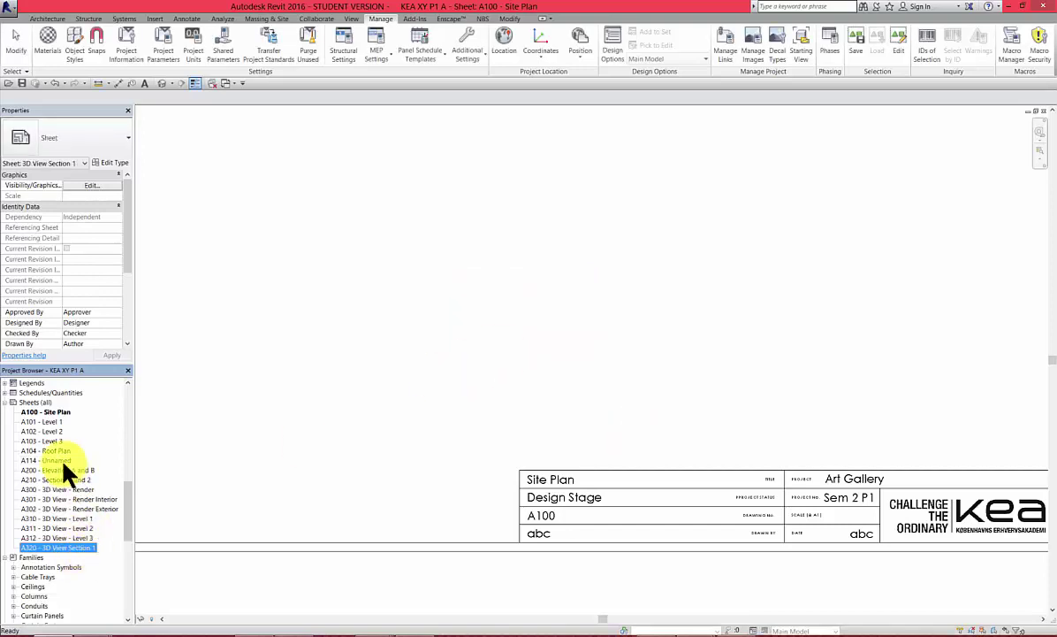
# - Enter number A321 and name '3D View Section 2' for sheet A114
pyautogui.rightClick(62, 461)
pyautogui.click(94, 403)
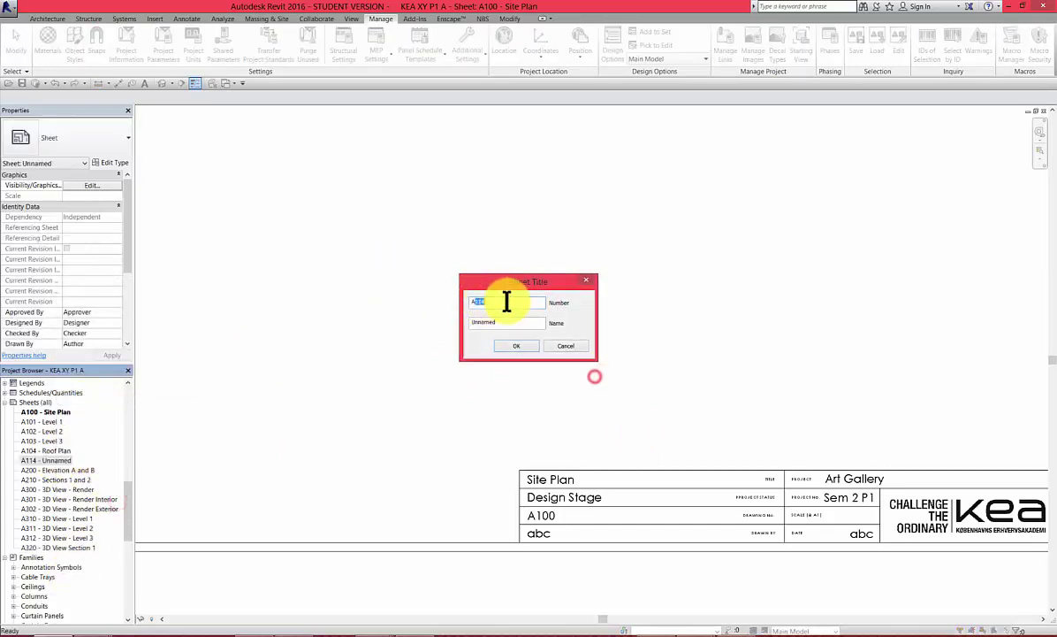
pyautogui.write('A32')
pyautogui.moveTo(500, 322); pyautogui.dragTo(456, 318)
pyautogui.press('BackSpace')
pyautogui.write('3D View')
pyautogui.write(' Sett')
pyautogui.write('ion 2')
# - Confirm sheet A321, then create new KEA A1 sheets A322 and A323
pyautogui.click(530, 347)
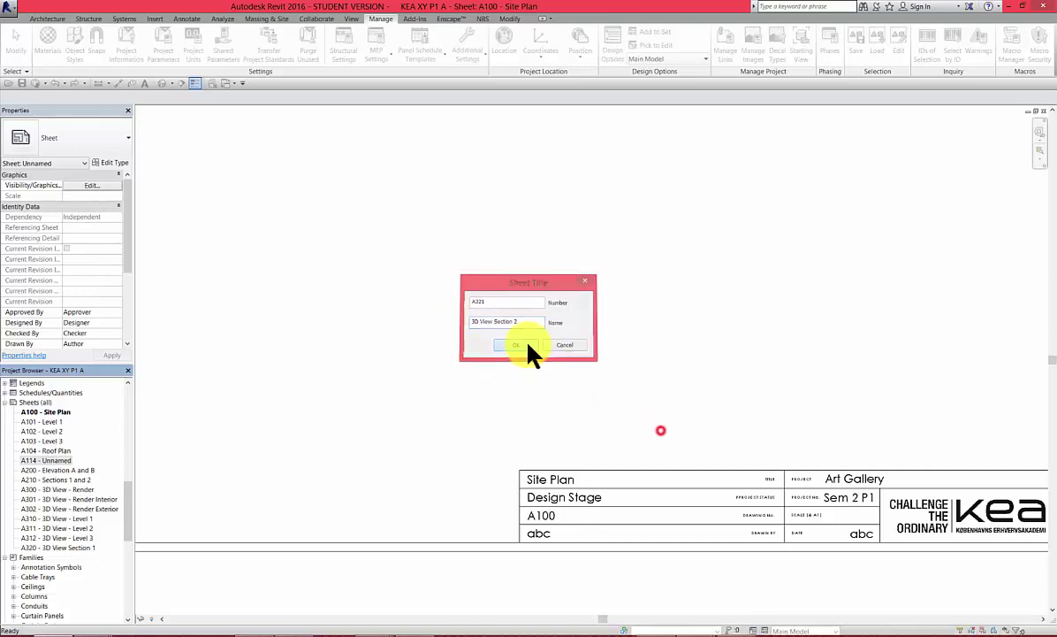
pyautogui.rightClick(33, 403)
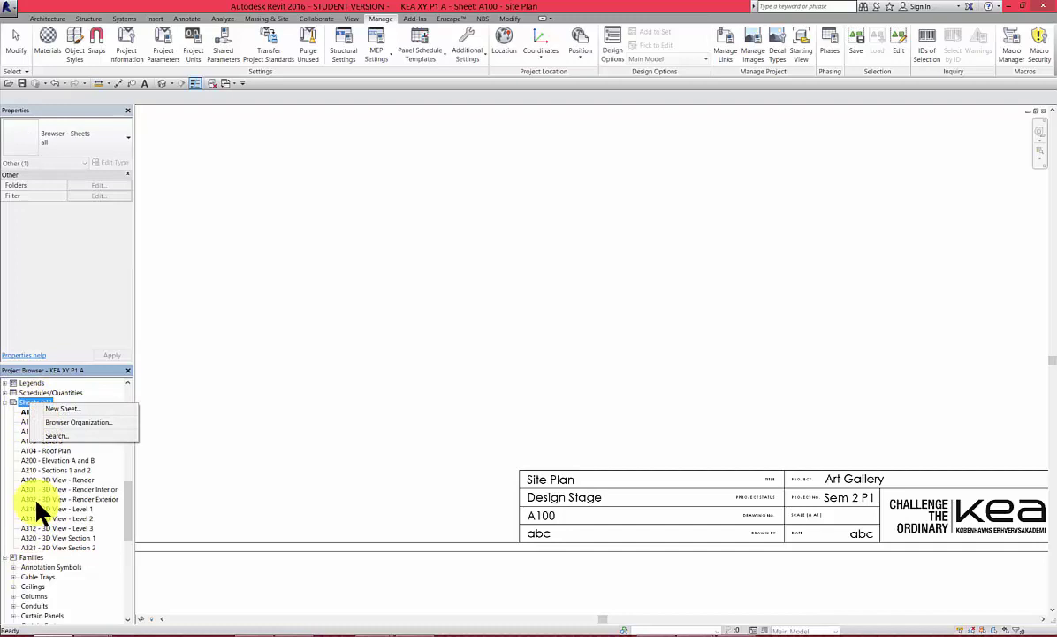
pyautogui.press('Return')
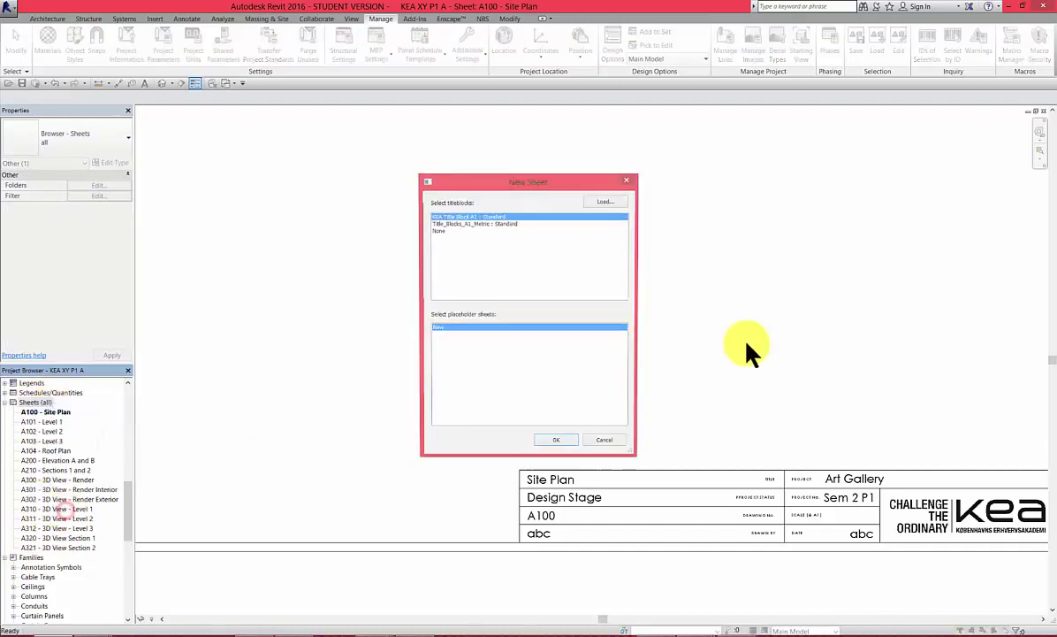
pyautogui.click(550, 445)
pyautogui.rightClick(33, 403)
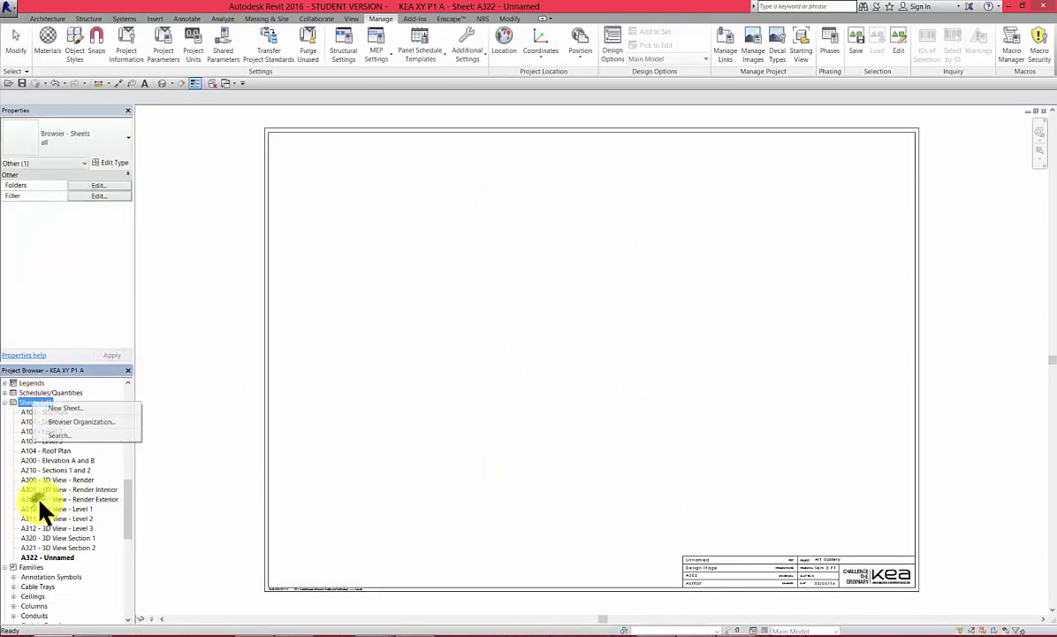
pyautogui.click(92, 409)
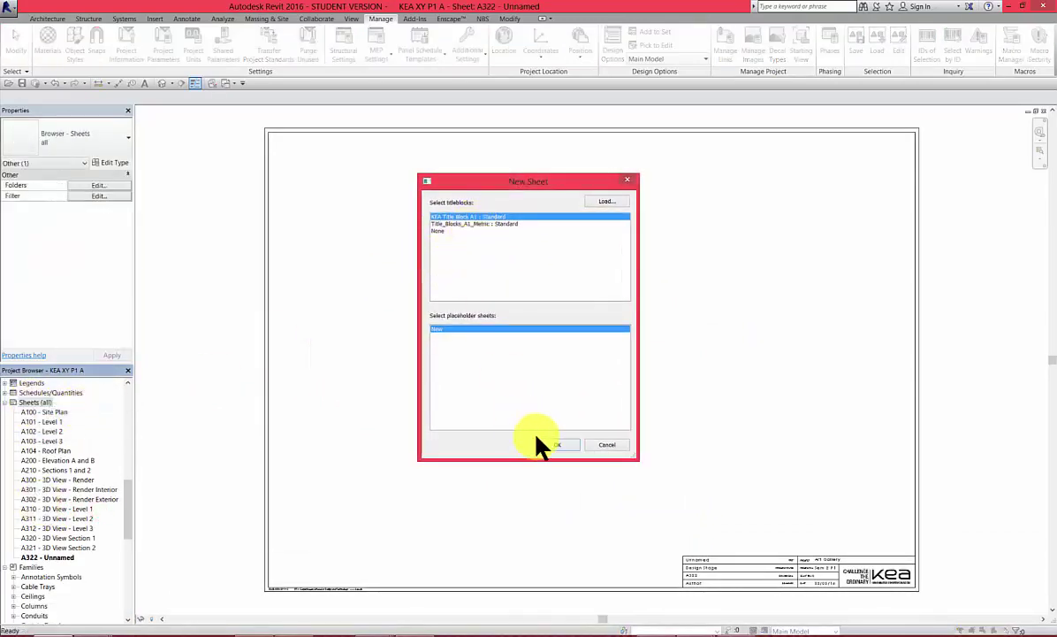
pyautogui.click(543, 444)
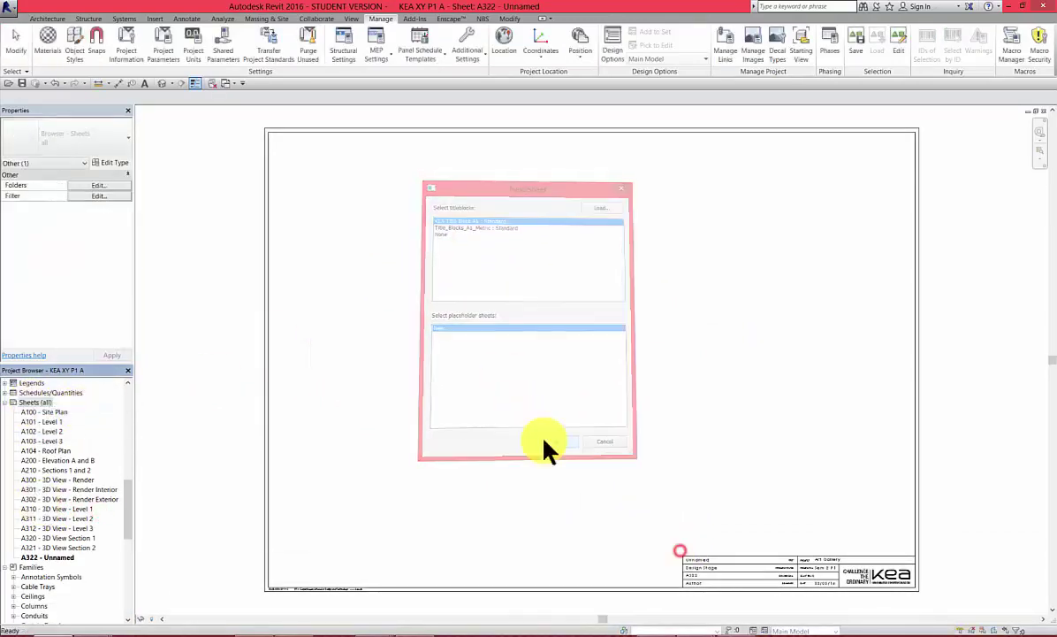
# - Create two more KEA A1 sheets, A324 and A325
pyautogui.rightClick(44, 402)
pyautogui.click(93, 410)
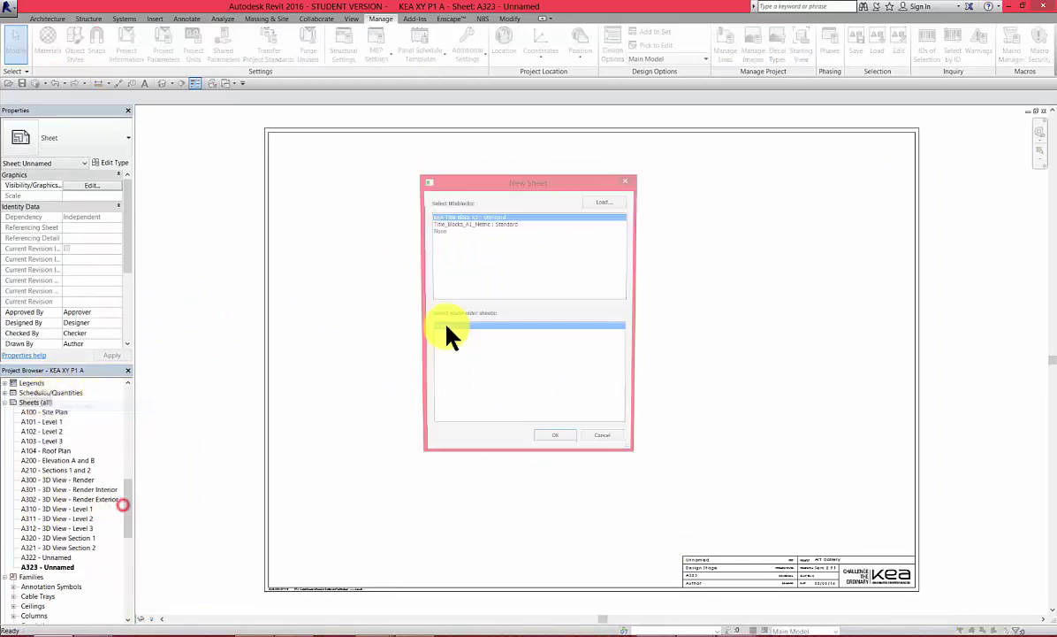
pyautogui.click(552, 442)
pyautogui.rightClick(36, 403)
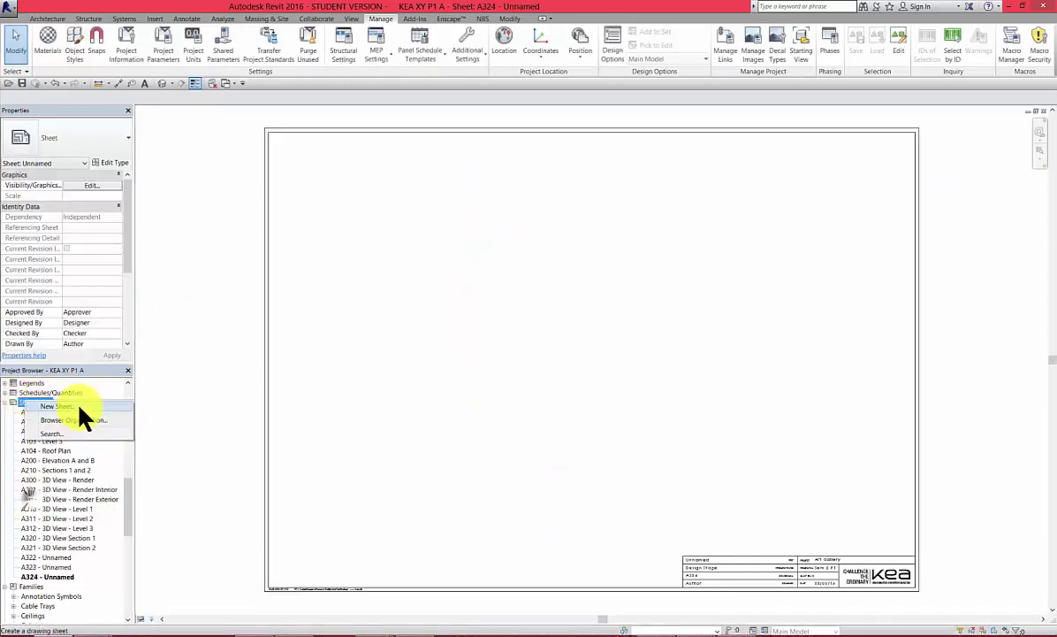
pyautogui.click(79, 407)
pyautogui.press('Return')
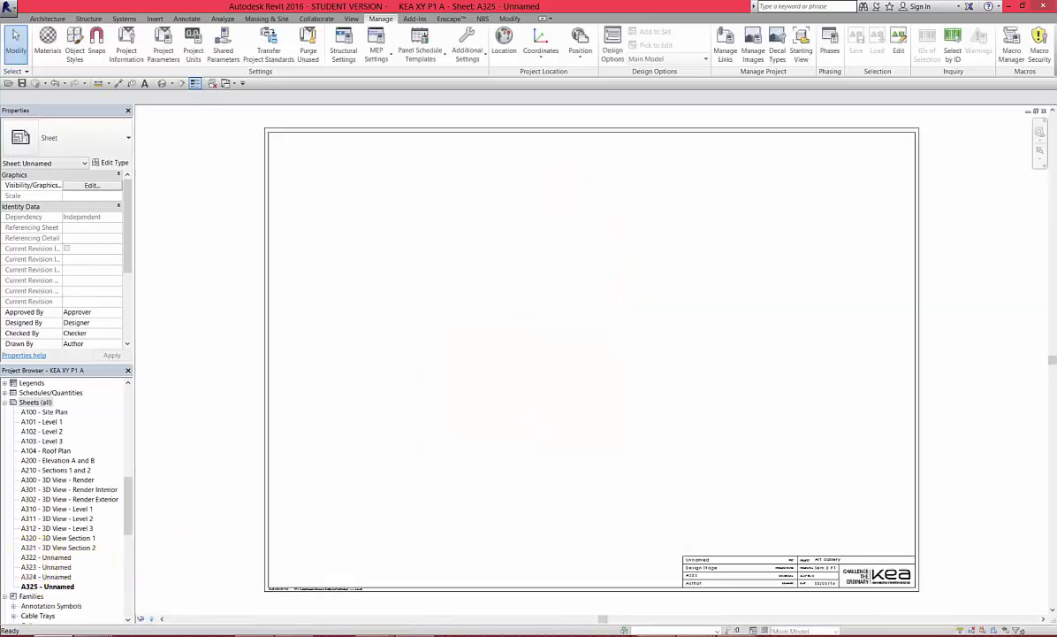
# - Change sheet A322's number to A330 and its name to '3D View Displacement'
pyautogui.rightClick(44, 557)
pyautogui.click(66, 501)
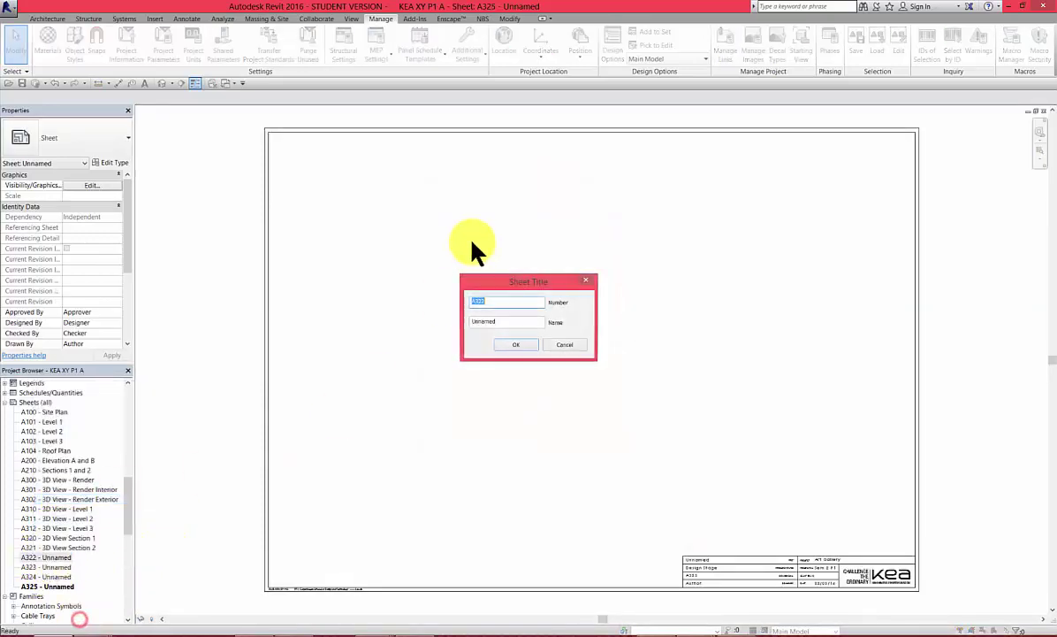
pyautogui.click(484, 301)
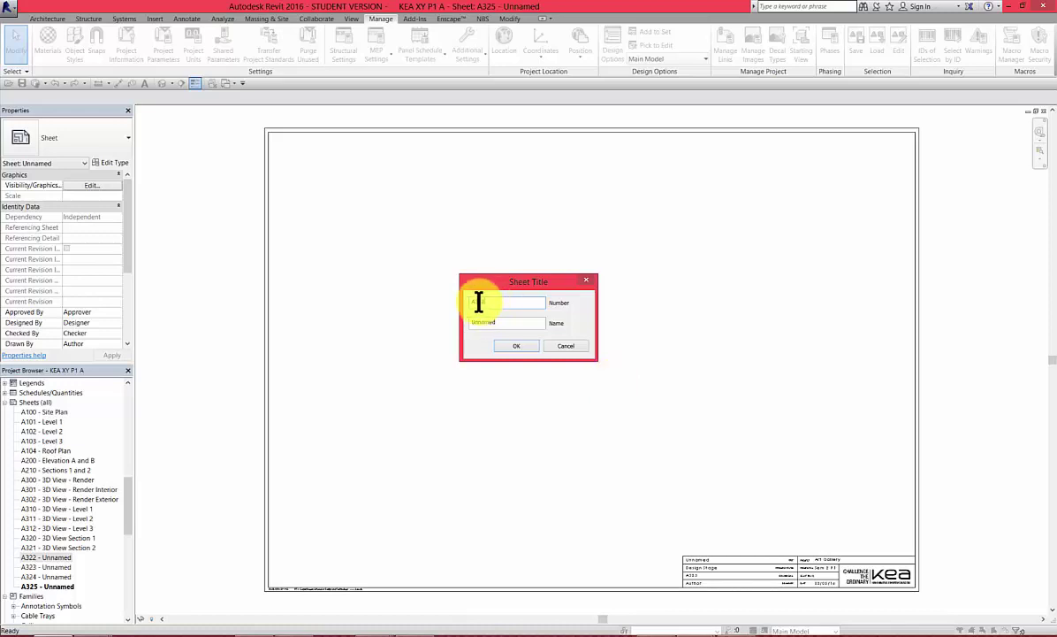
pyautogui.click(598, 378)
pyautogui.press('BackSpace')
pyautogui.press('BackSpace')
pyautogui.write('30')
pyautogui.press('Tab')
pyautogui.write('3D View Displacement')
# - Confirm sheet A330, then rename A323 to A400 'Drawing schedule'
pyautogui.click(516, 346)
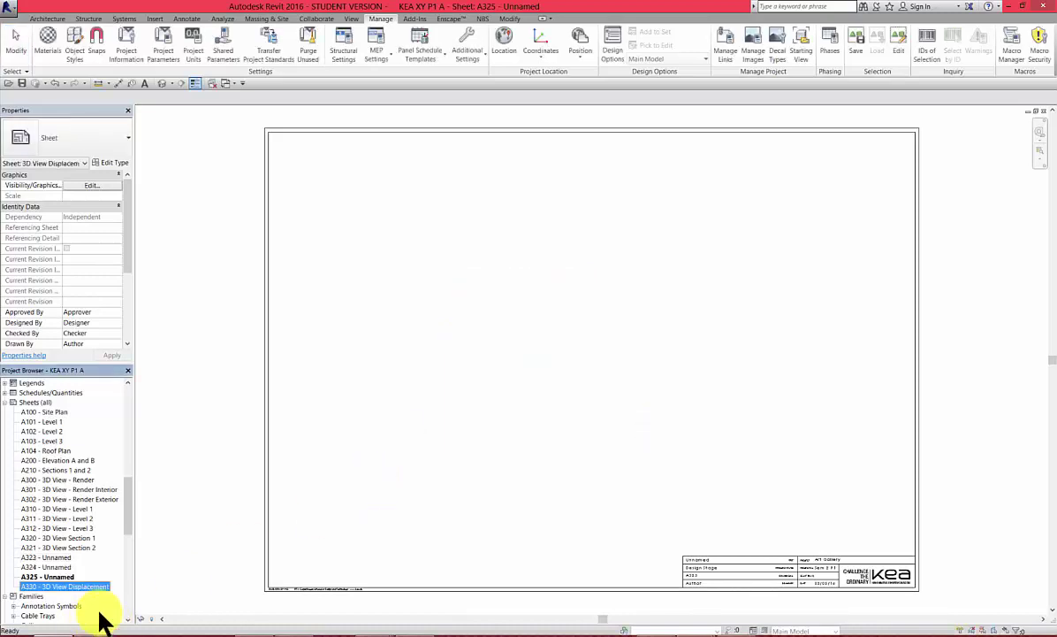
pyautogui.rightClick(69, 557)
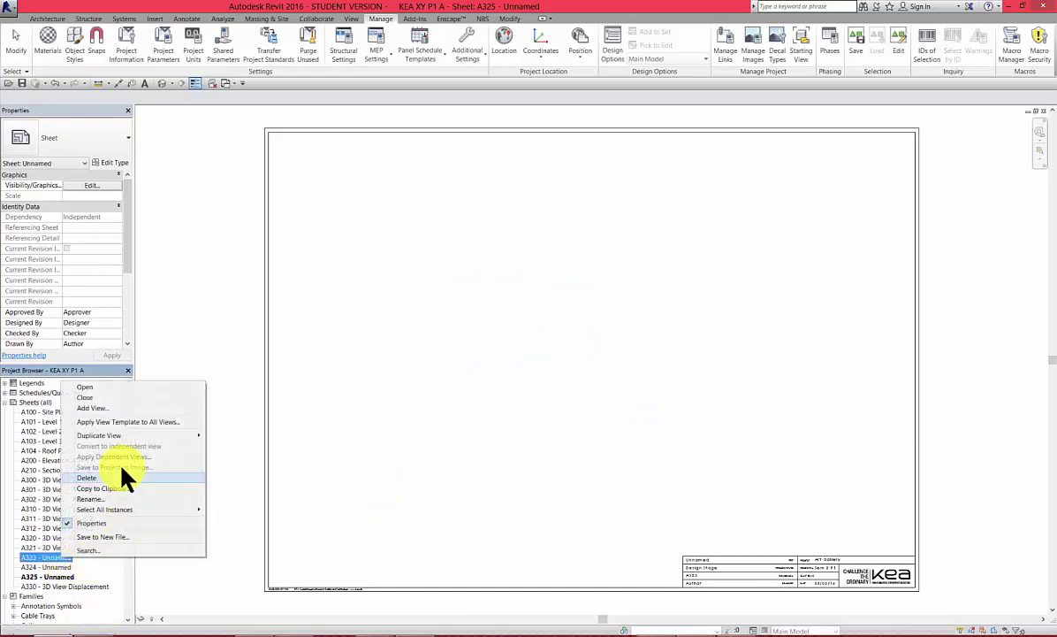
pyautogui.click(93, 499)
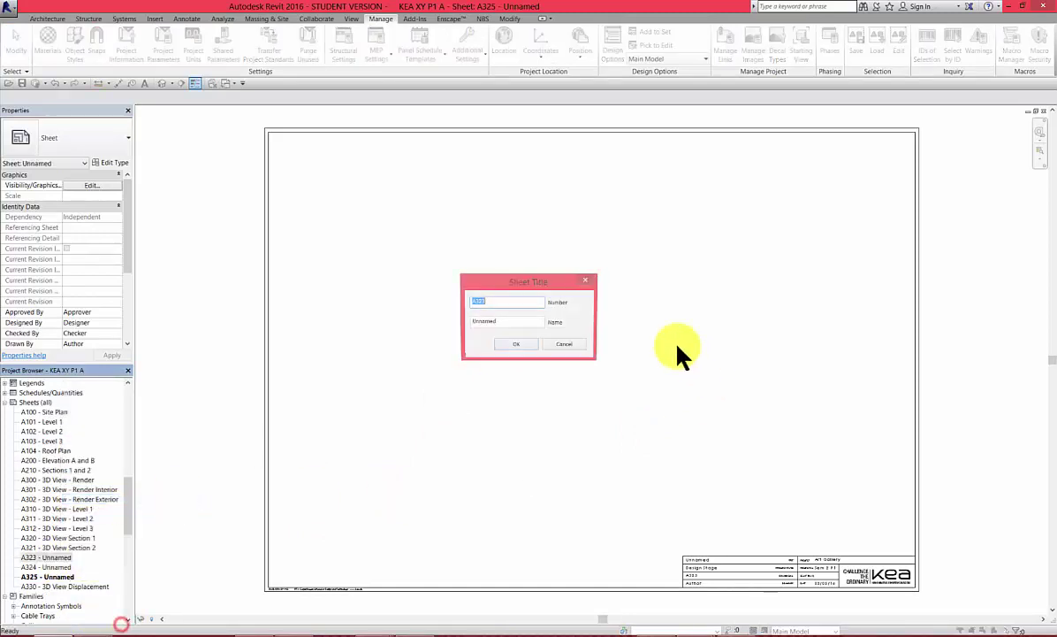
pyautogui.click(479, 302)
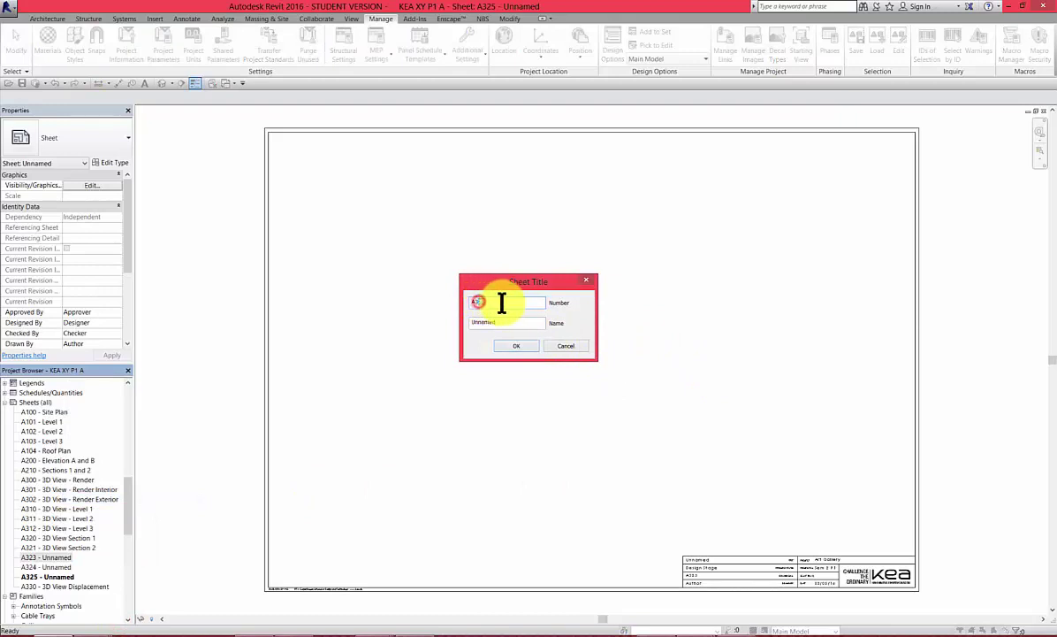
pyautogui.moveTo(478, 302); pyautogui.dragTo(501, 303)
pyautogui.write('4')
pyautogui.press('BackSpace')
pyautogui.press('BackSpace')
pyautogui.write('40')
pyautogui.click(516, 321)
pyautogui.moveTo(471, 323); pyautogui.dragTo(503, 322)
pyautogui.write('Sheet')
pyautogui.press('BackSpace')
pyautogui.press('BackSpace')
pyautogui.press('BackSpace')
pyautogui.press('BackSpace')
pyautogui.press('BackSpace')
pyautogui.write('Brawing schedule')
pyautogui.click(516, 346)
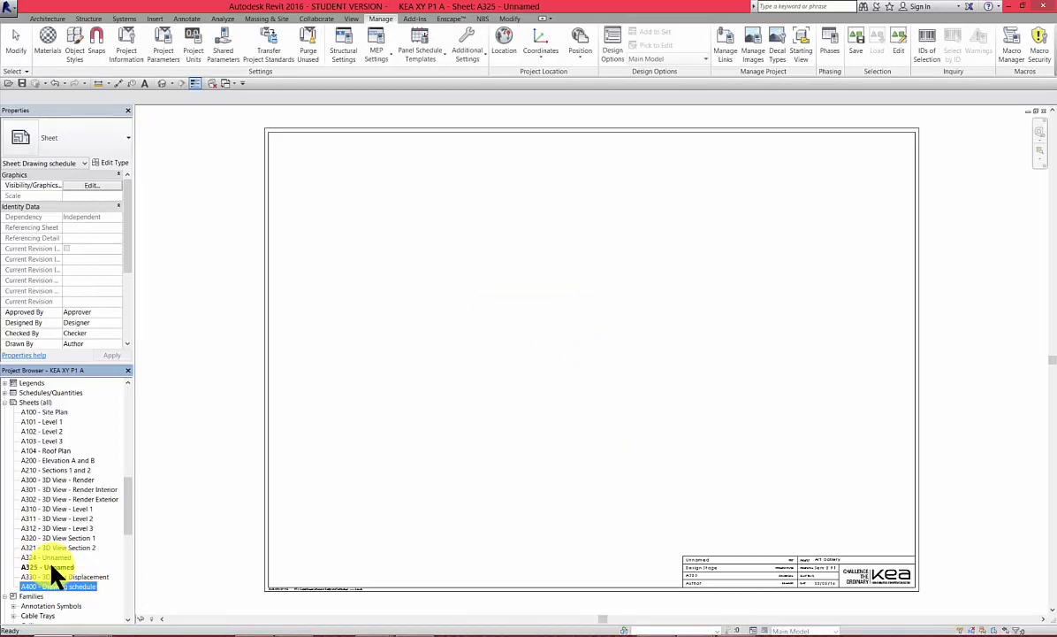
# - Delete the spare unnamed sheets A324 and A325
pyautogui.click(55, 566)
pyautogui.keyDown('ctrl'); pyautogui.click(55, 558); pyautogui.keyUp('ctrl')
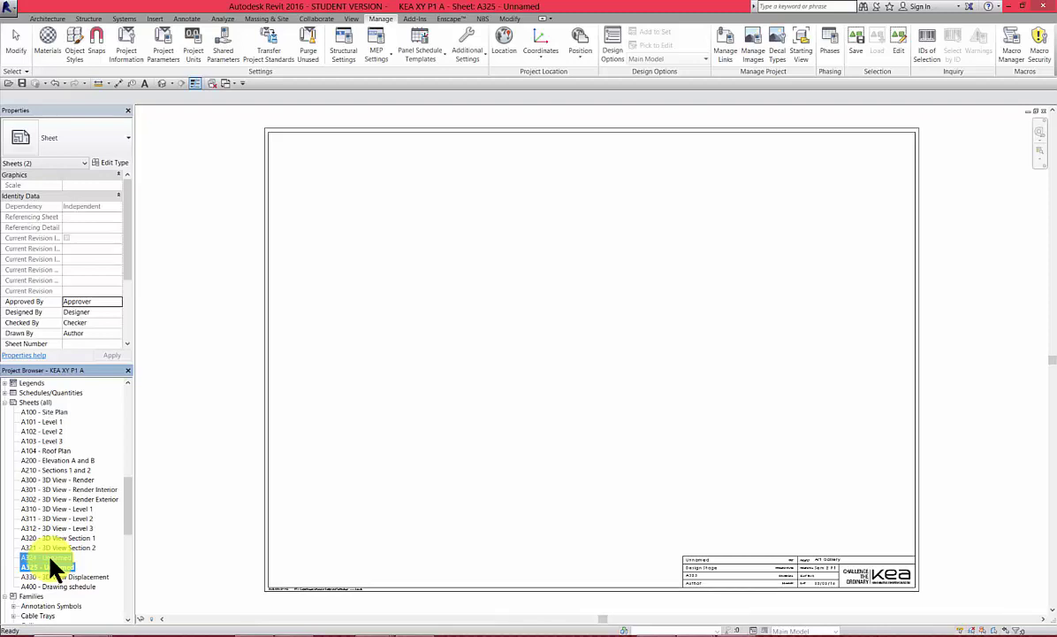
pyautogui.rightClick(51, 560)
pyautogui.click(71, 578)
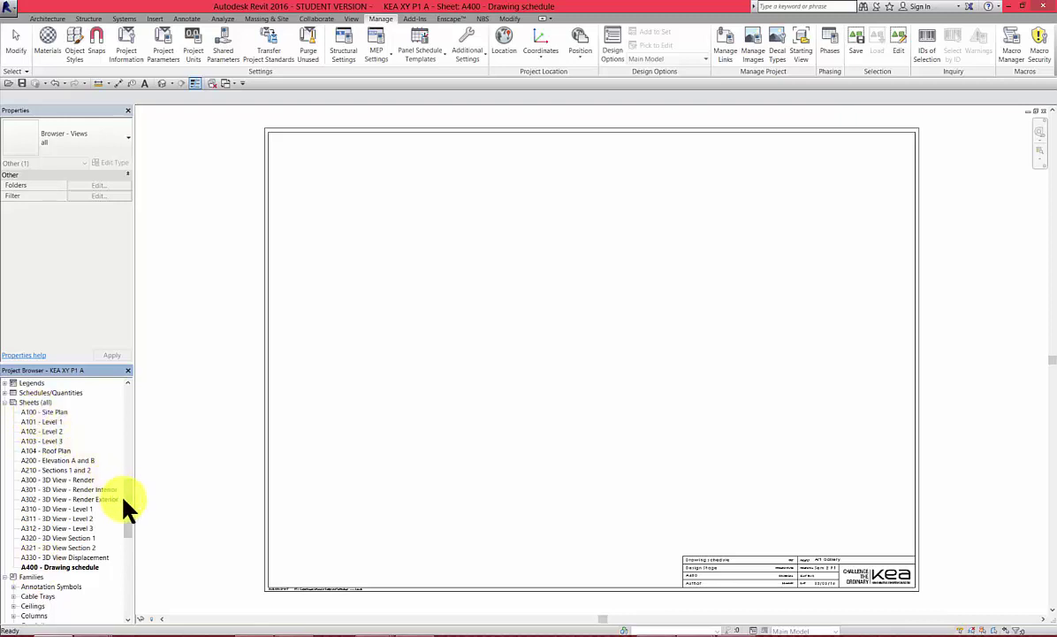
pyautogui.scroll(1, 119, 487)
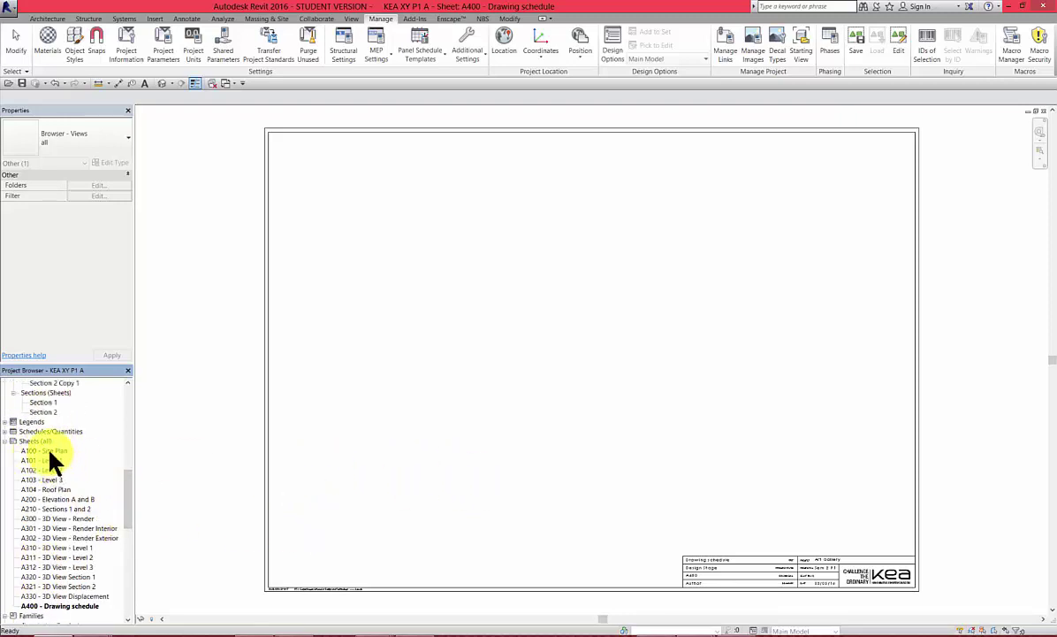
# - Open sheet A100 - Site Plan and place the Site floor plan viewport near its centre
pyautogui.doubleClick(49, 450)
pyautogui.moveTo(124, 502); pyautogui.dragTo(128, 489)
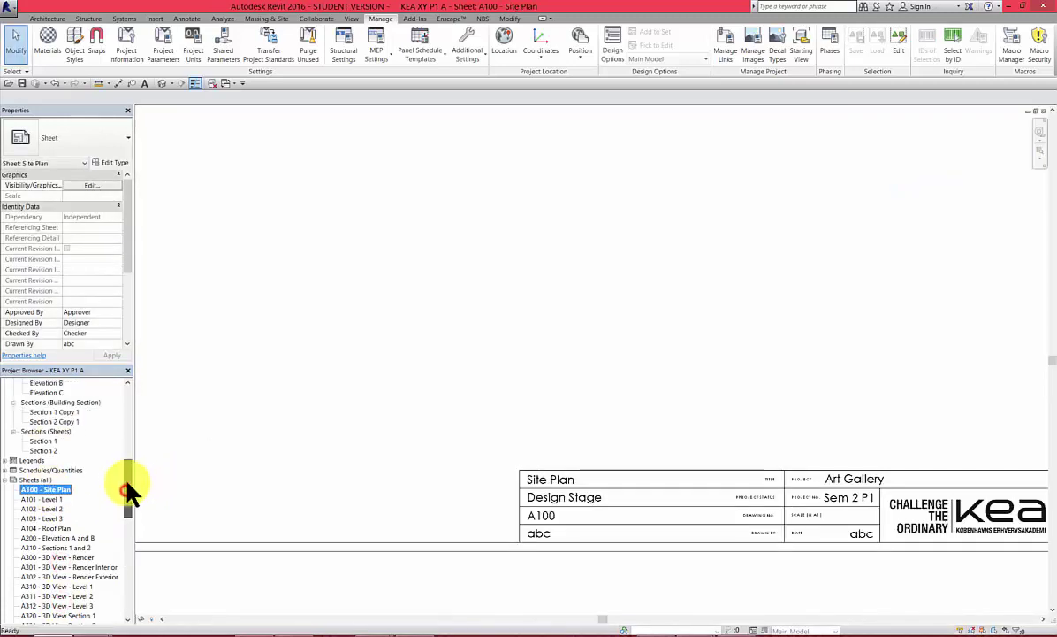
pyautogui.press('z')
pyautogui.press('f')
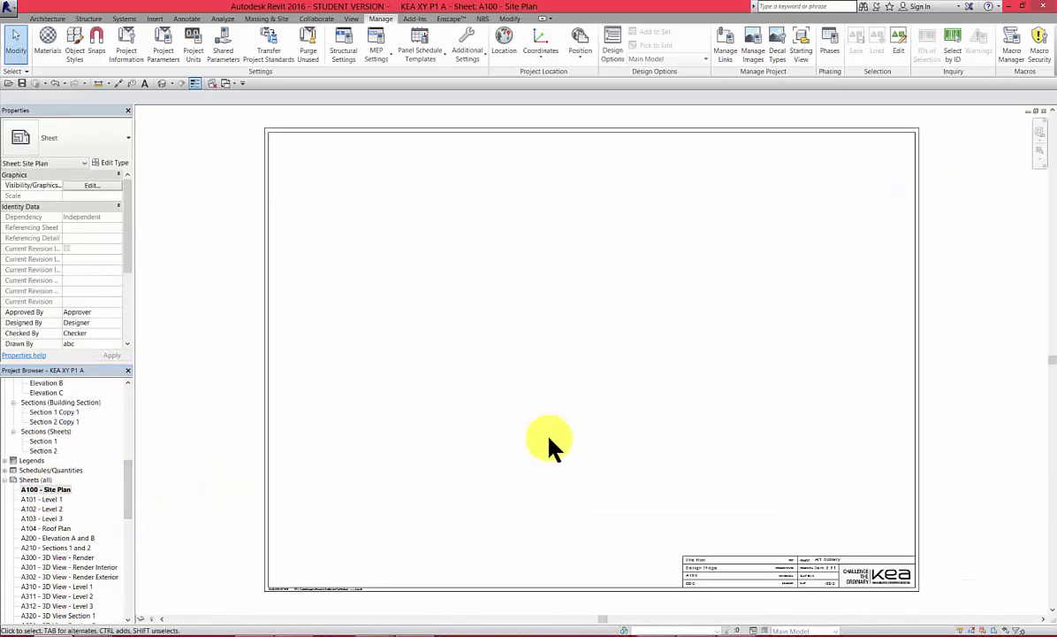
pyautogui.moveTo(130, 508); pyautogui.dragTo(129, 426)
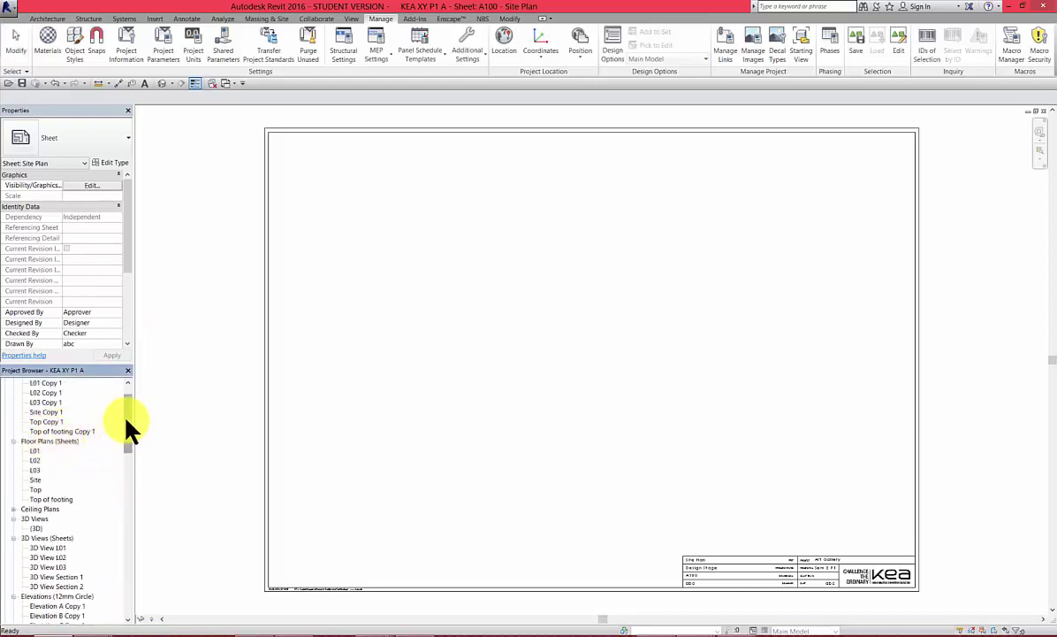
pyautogui.click(35, 479)
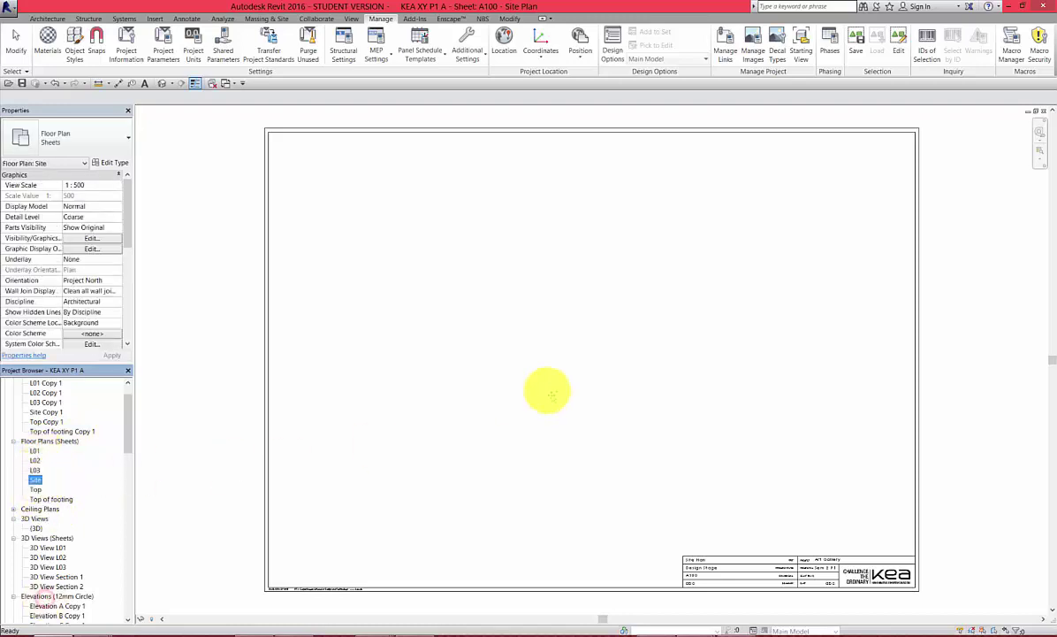
pyautogui.moveTo(684, 487); pyautogui.dragTo(682, 488)
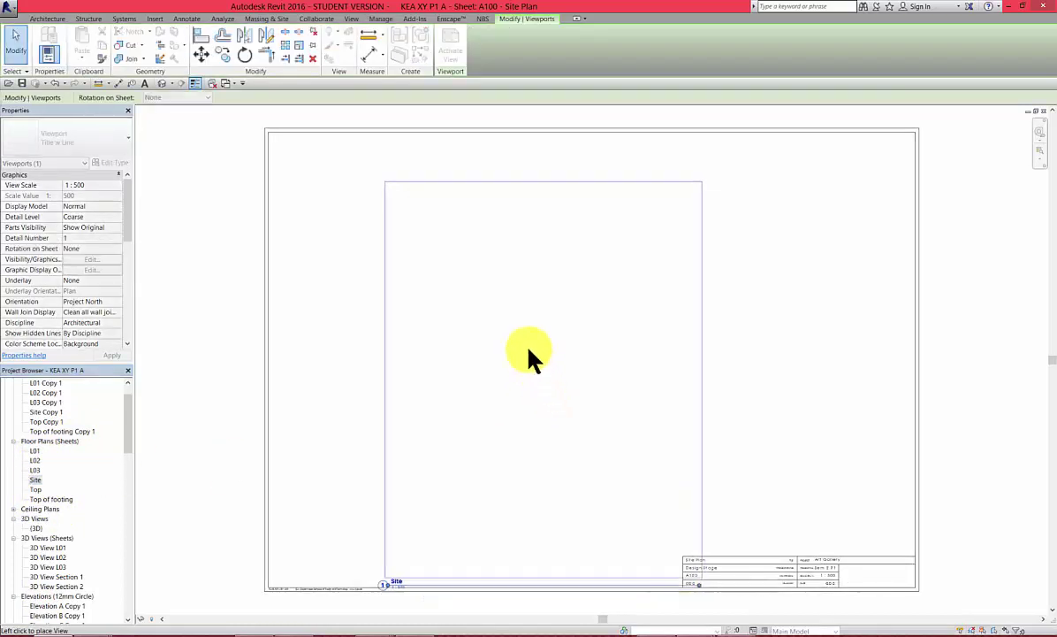
pyautogui.click(588, 358)
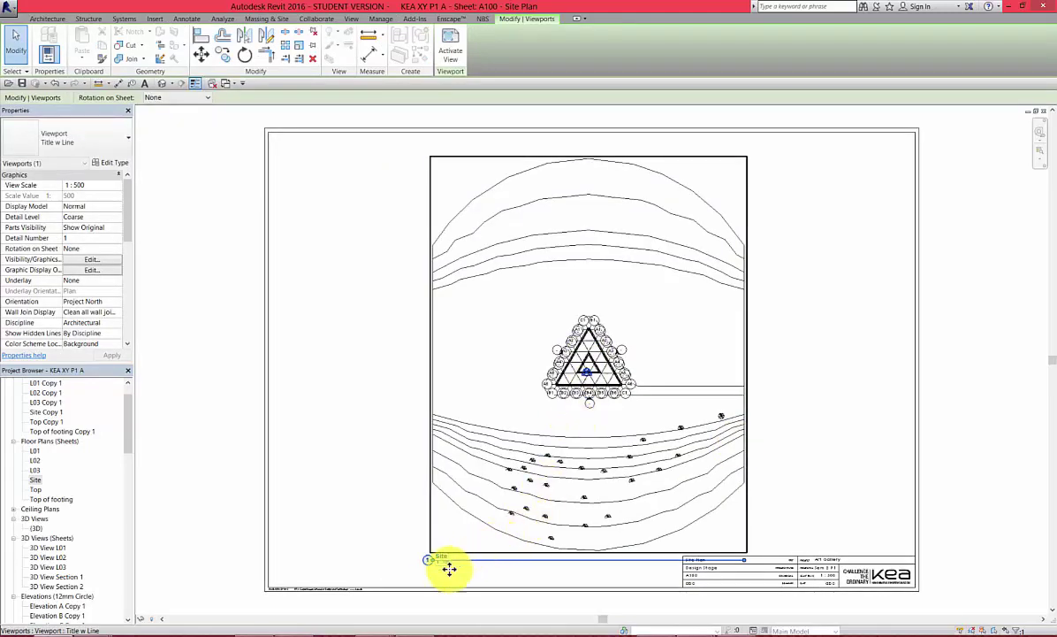
pyautogui.scroll(5, 447, 570)
pyautogui.scroll(-6, 445, 568)
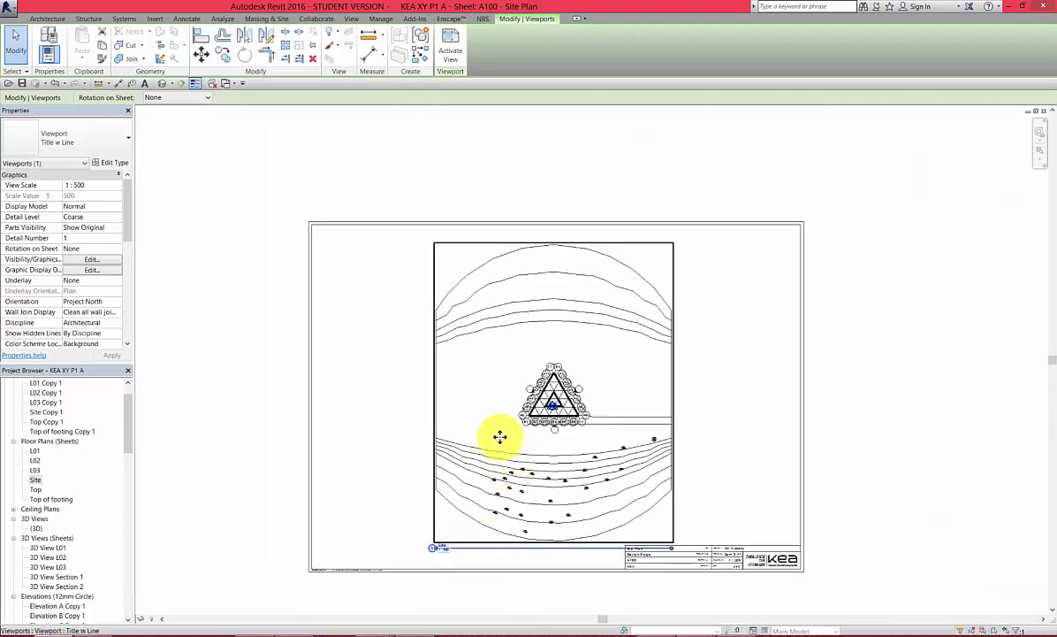
pyautogui.click(623, 548)
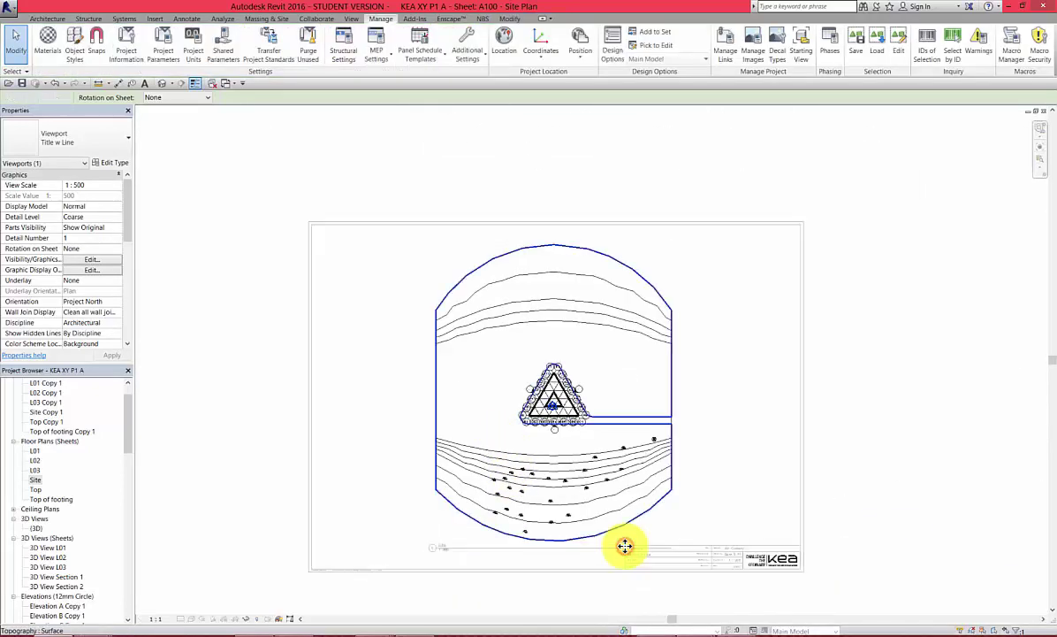
# - Set the Site plan viewport scale to 1:200
pyautogui.click(165, 619)
pyautogui.click(163, 566)
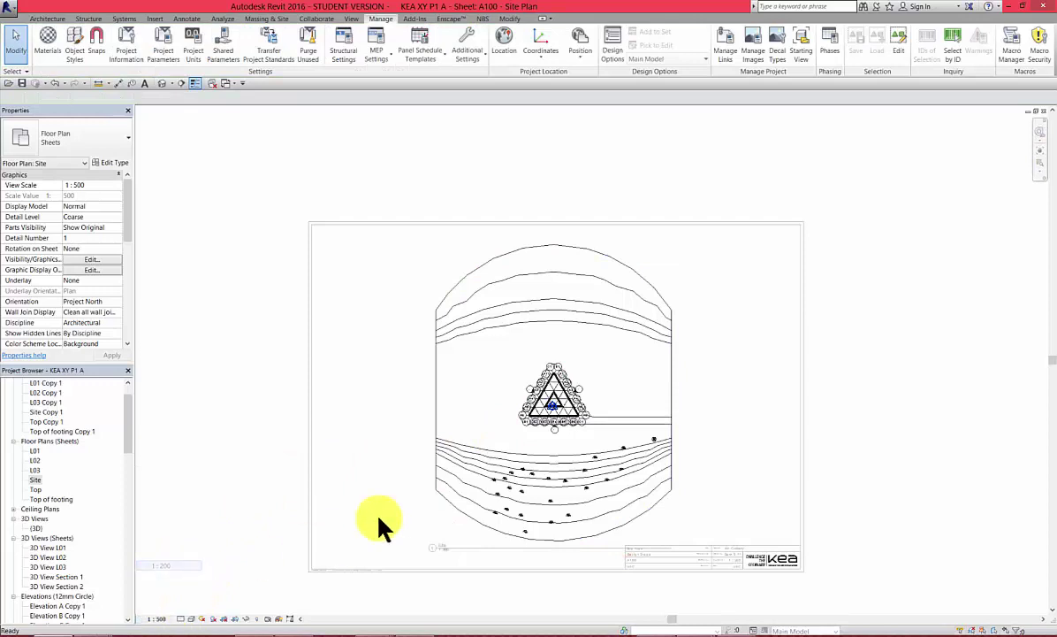
pyautogui.scroll(-5, 435, 511)
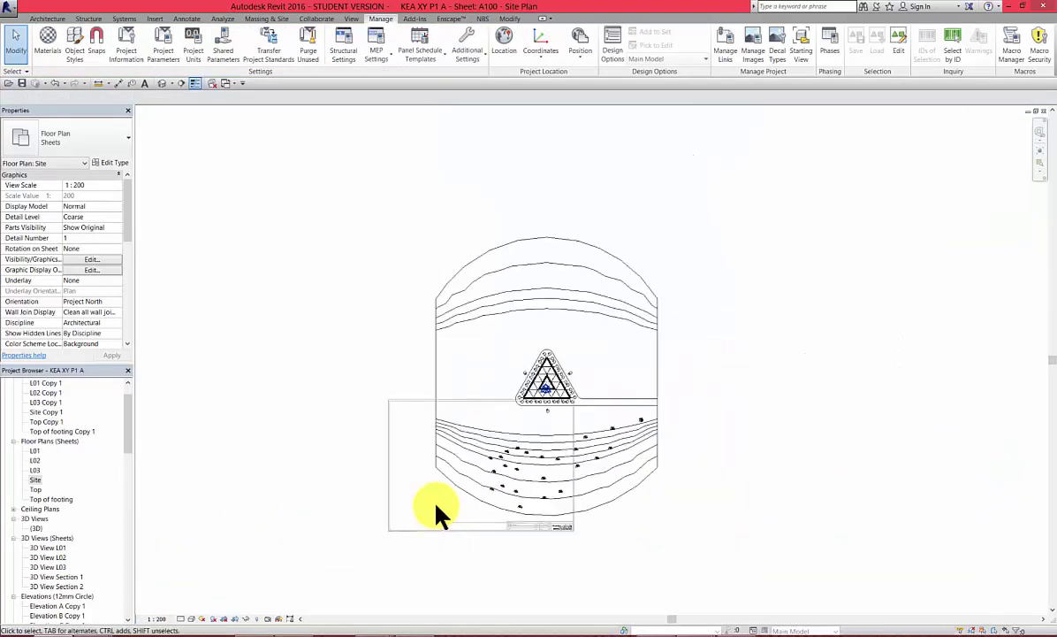
pyautogui.doubleClick(422, 417)
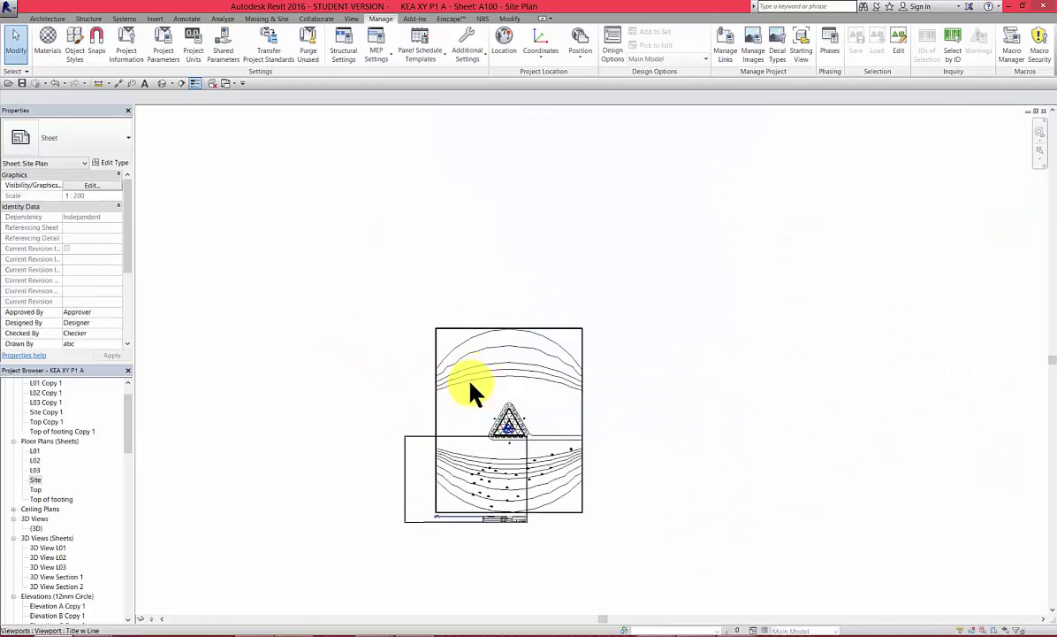
# - Deactivate the view and drag the Site viewport into a better position on sheet A100
pyautogui.doubleClick(582, 482)
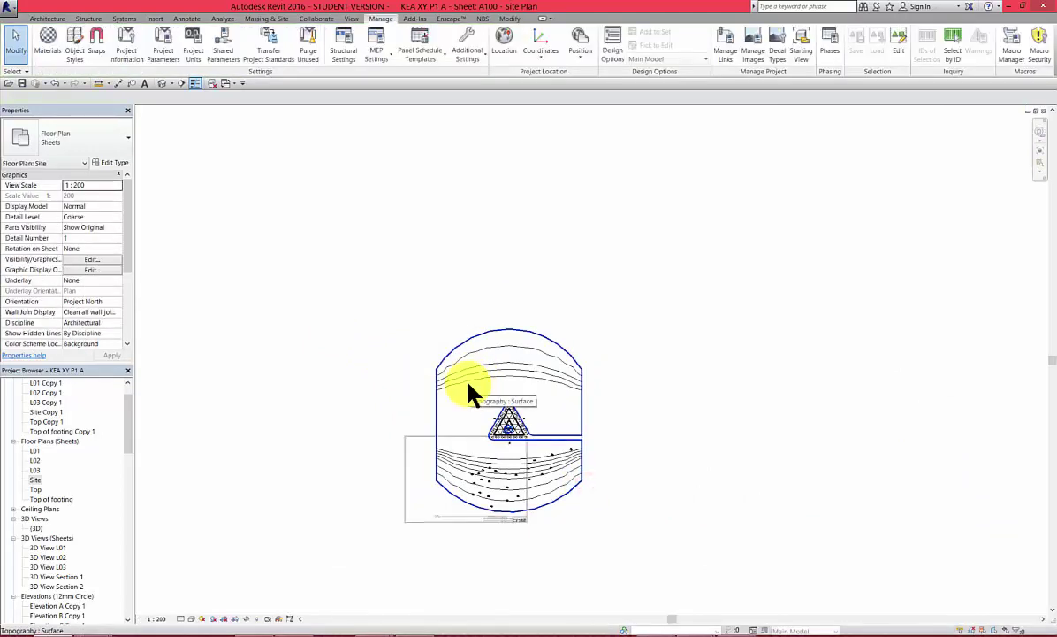
pyautogui.rightClick(429, 407)
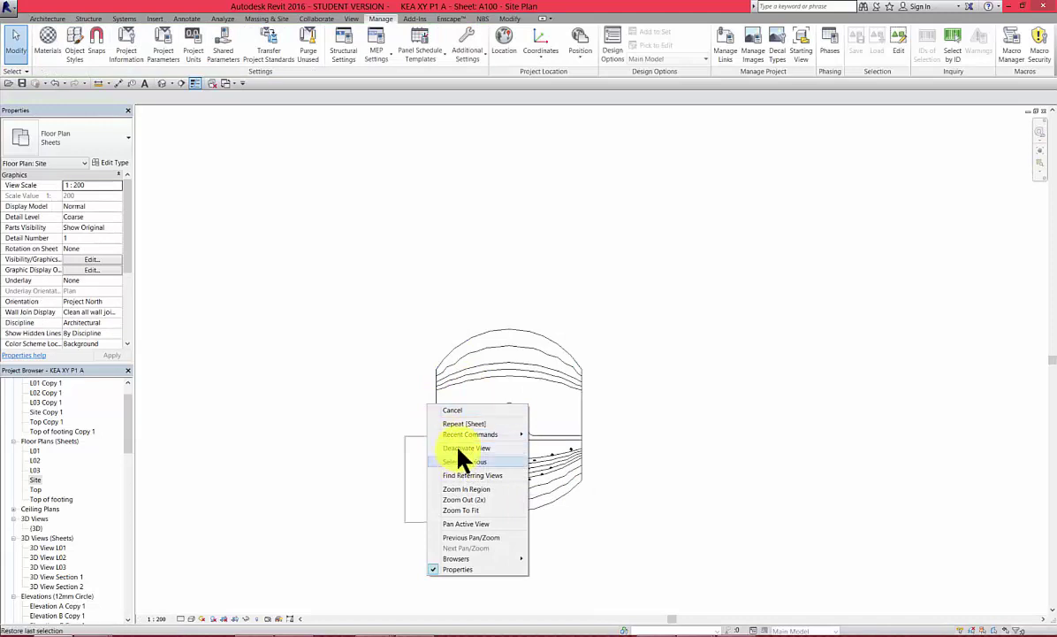
pyautogui.click(466, 448)
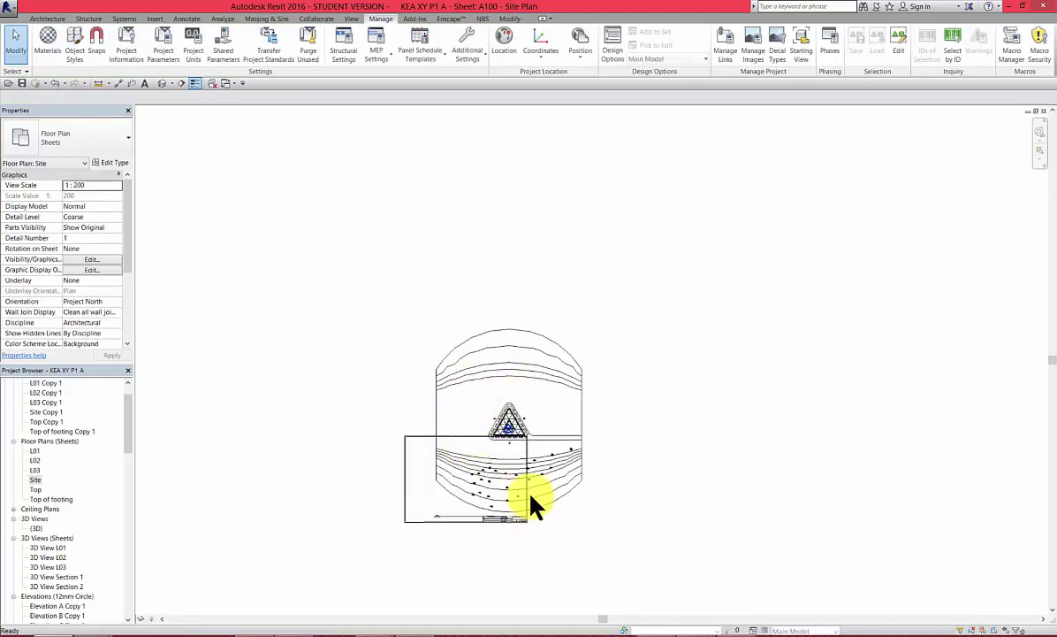
pyautogui.scroll(1, 533, 503)
pyautogui.click(629, 424)
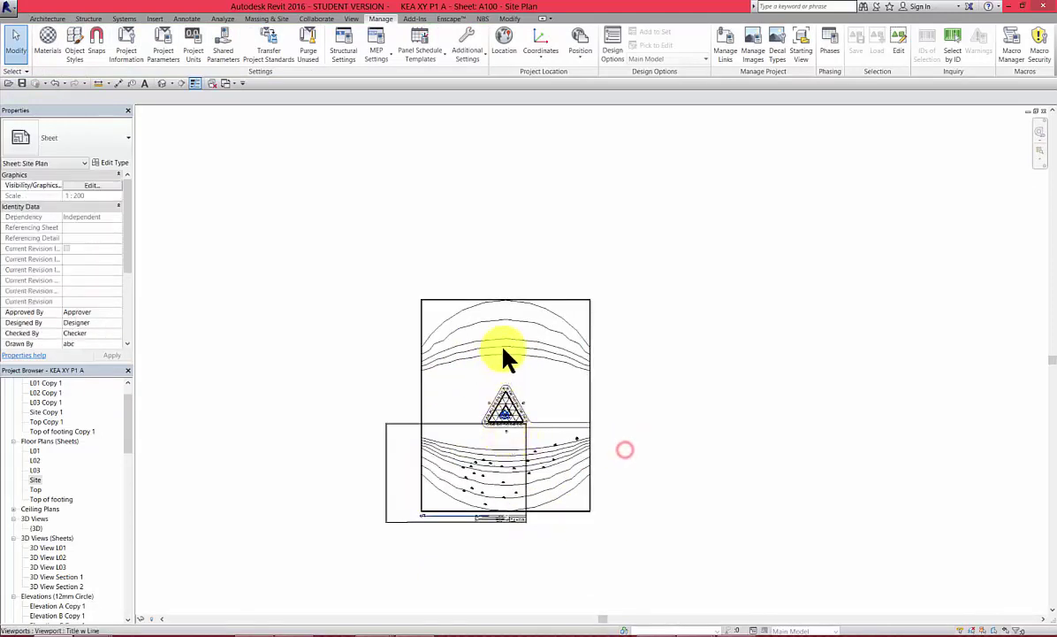
pyautogui.moveTo(503, 351); pyautogui.dragTo(444, 421)
pyautogui.moveTo(453, 475); pyautogui.dragTo(448, 445)
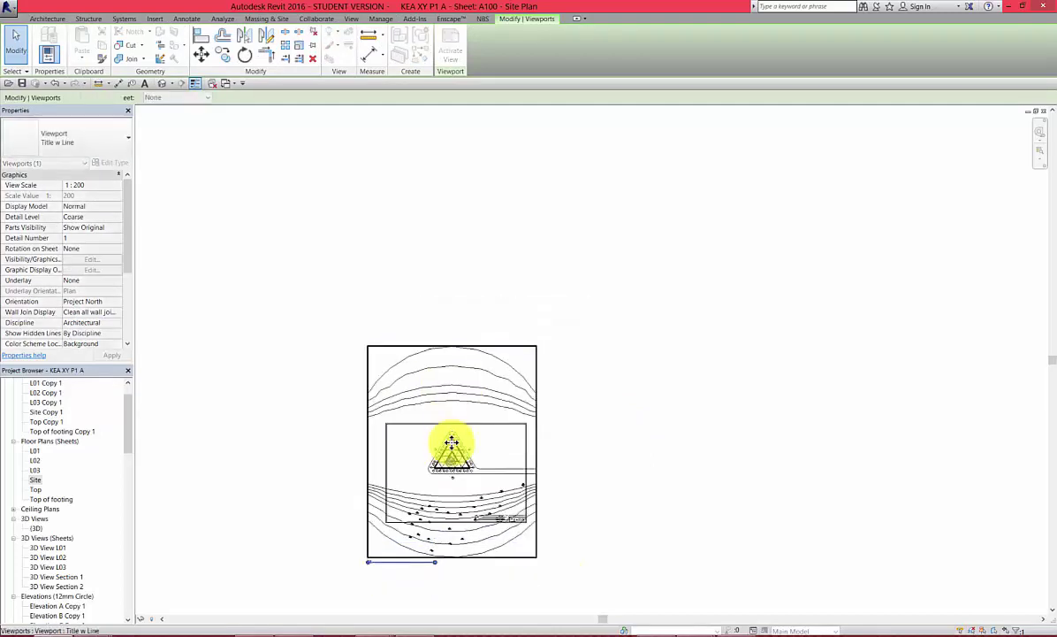
pyautogui.scroll(1, 452, 473)
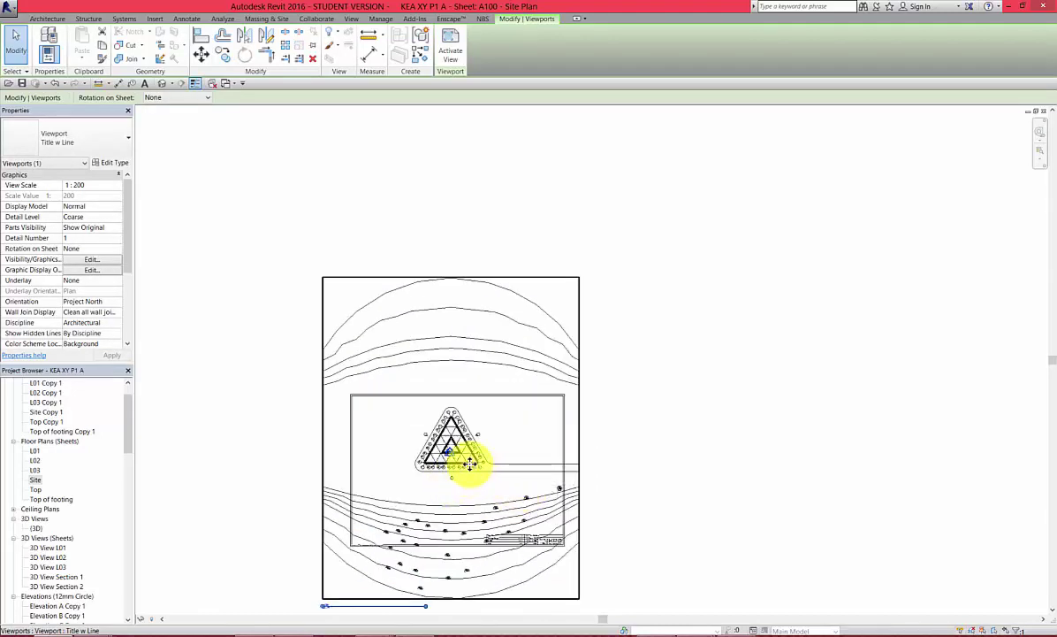
pyautogui.moveTo(467, 462); pyautogui.dragTo(444, 428)
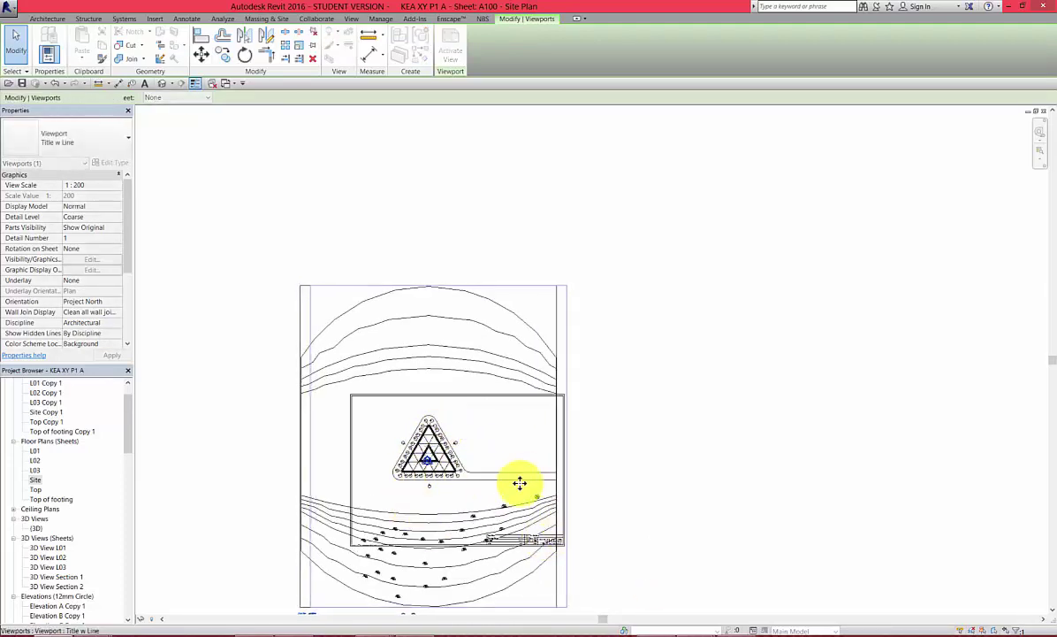
pyautogui.moveTo(519, 481); pyautogui.dragTo(541, 517)
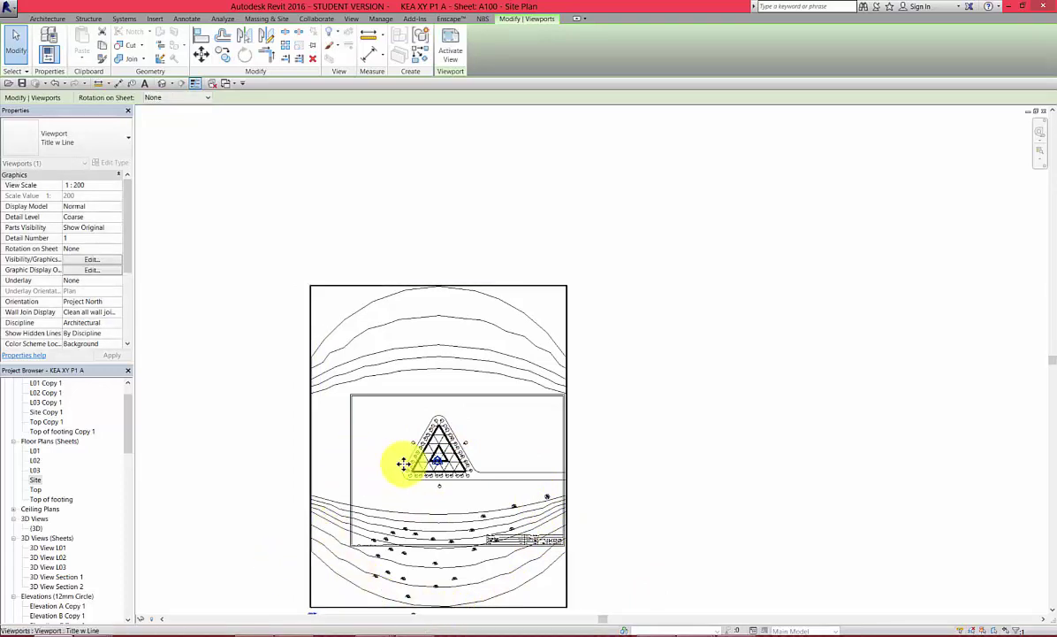
pyautogui.click(468, 583)
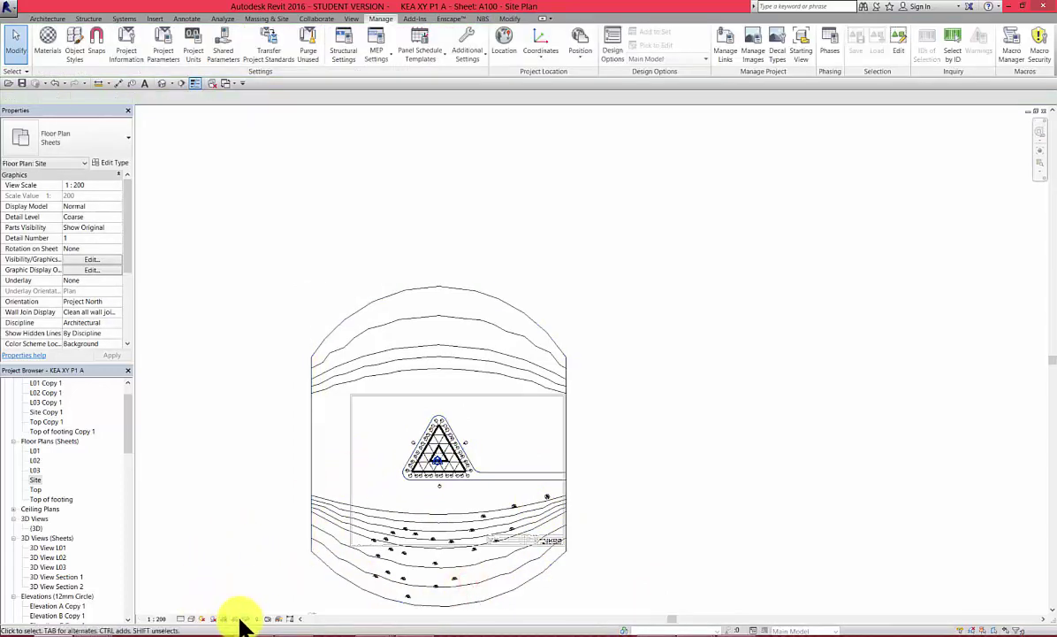
# - Show the Site plan's crop region and pull its left, top and right edges inward
pyautogui.click(236, 618)
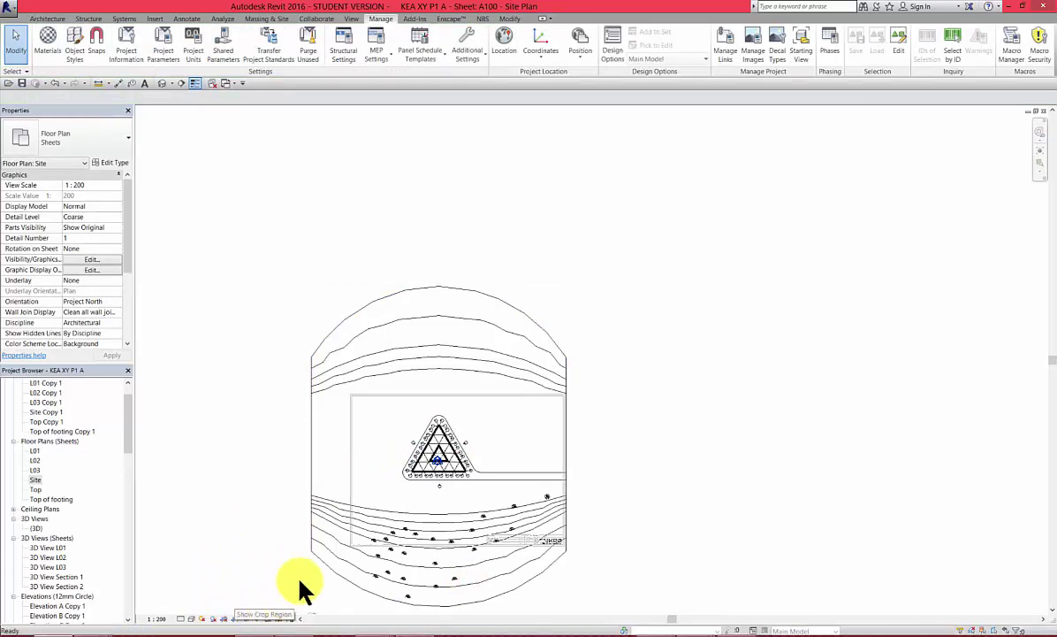
pyautogui.click(284, 488)
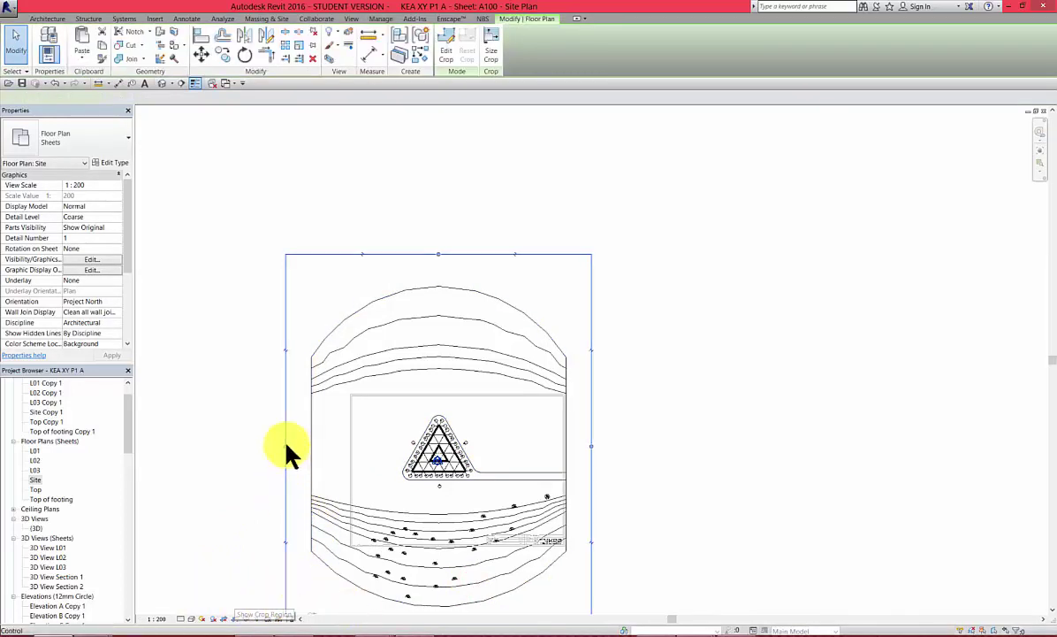
pyautogui.moveTo(289, 448); pyautogui.dragTo(349, 449)
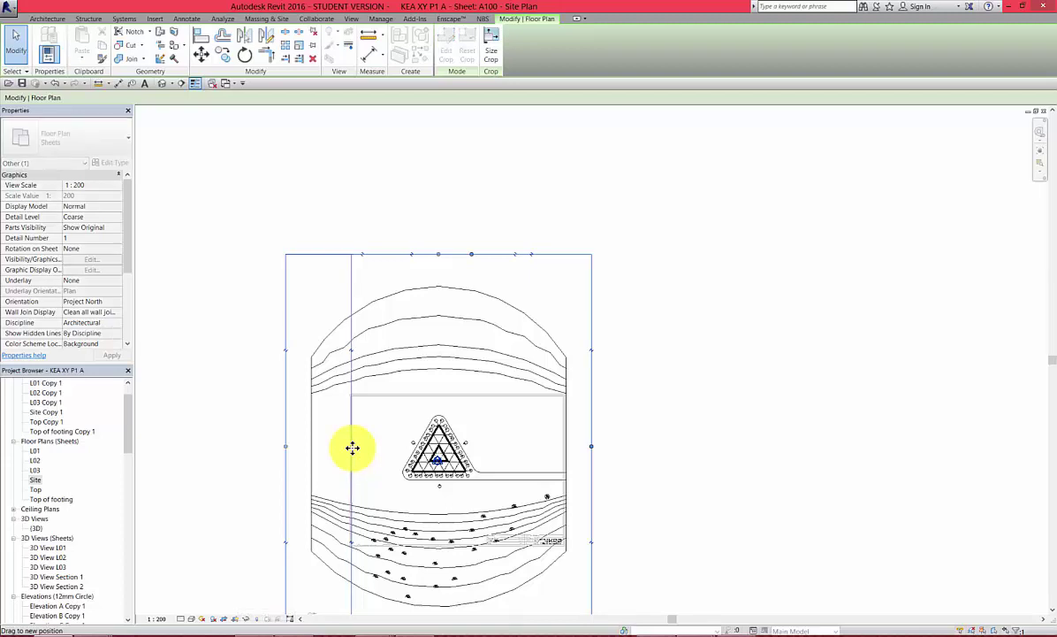
pyautogui.moveTo(472, 258); pyautogui.dragTo(488, 400)
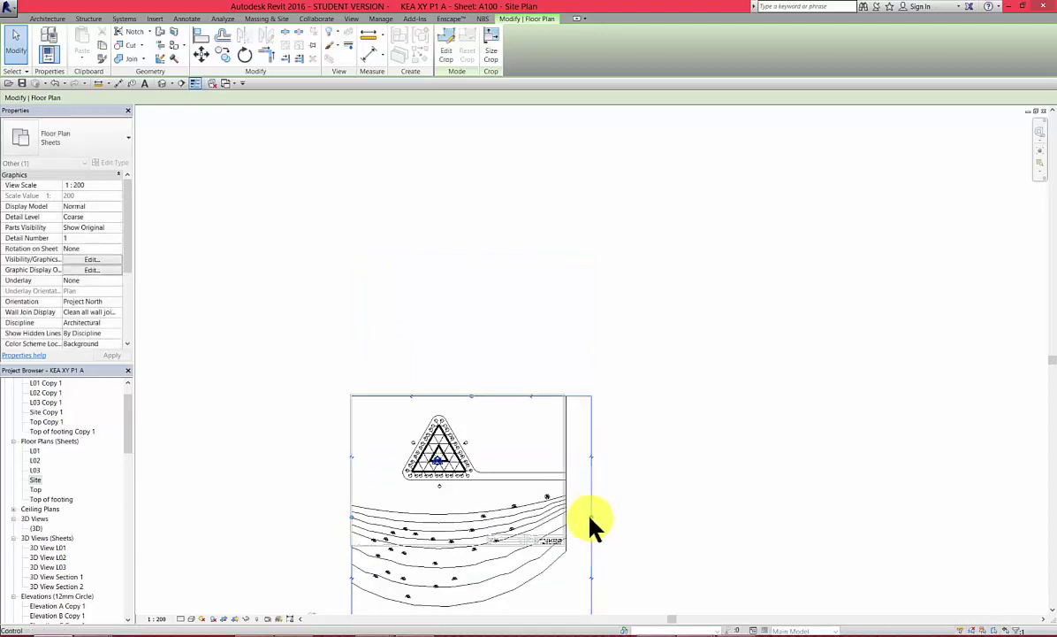
pyautogui.moveTo(590, 518); pyautogui.dragTo(561, 518)
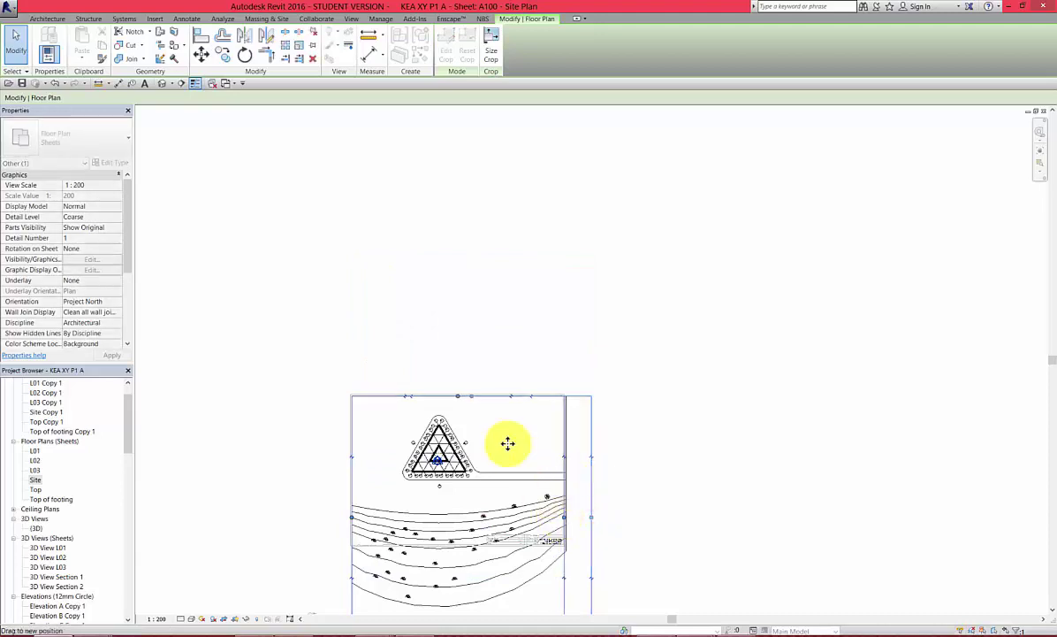
# - Reselect the crop boundary and fine-tune its lower and left edges while zooming in
pyautogui.scroll(-3, 476, 395)
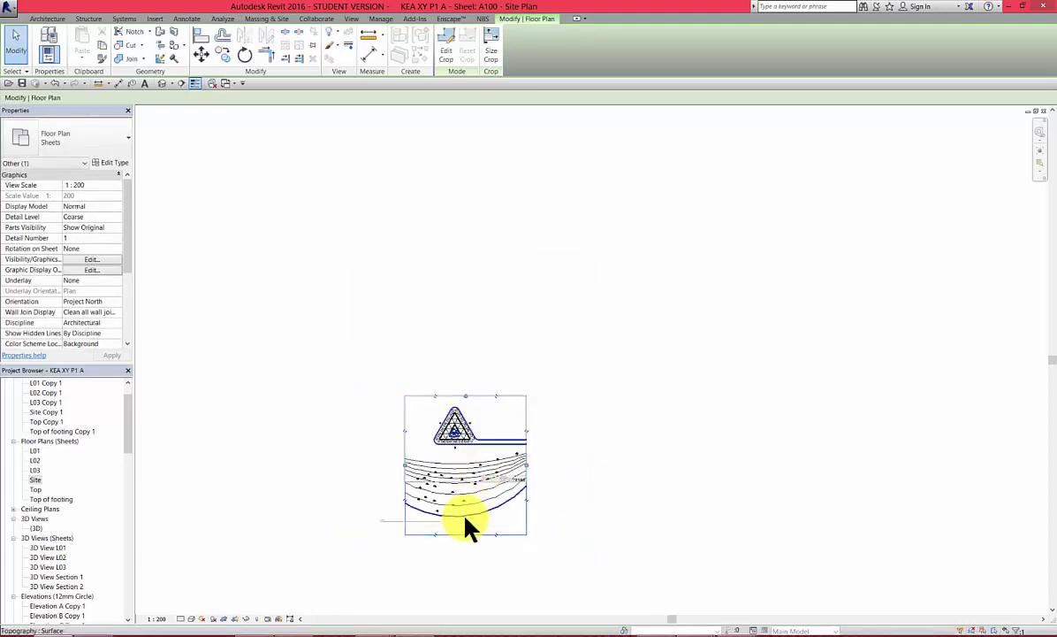
pyautogui.click(466, 528)
pyautogui.moveTo(470, 461); pyautogui.dragTo(472, 479)
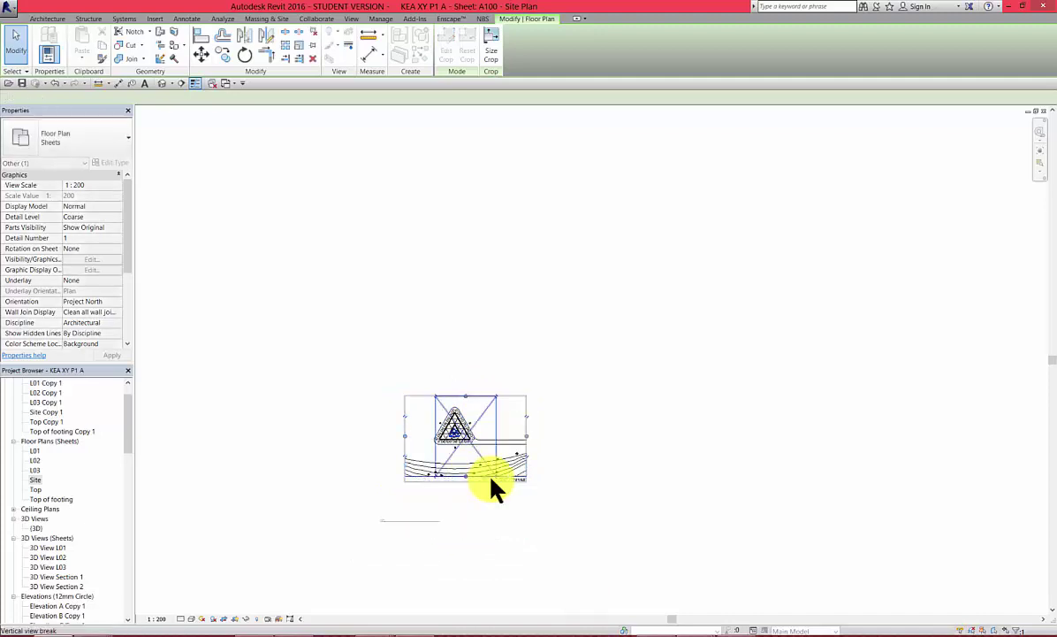
pyautogui.scroll(2, 489, 483)
pyautogui.scroll(3, 501, 485)
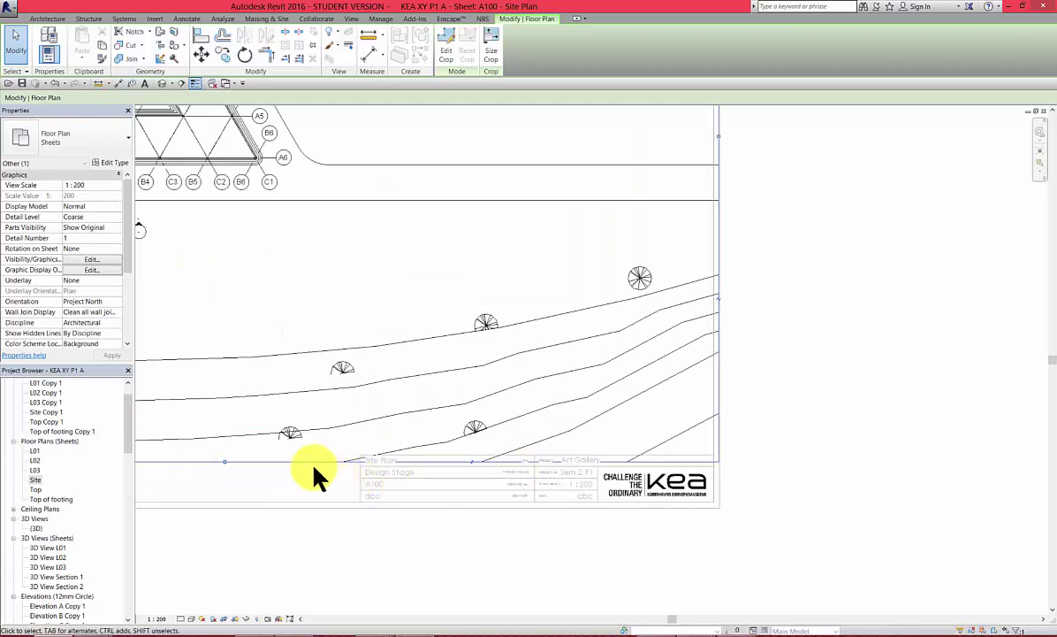
pyautogui.moveTo(225, 461); pyautogui.dragTo(224, 455)
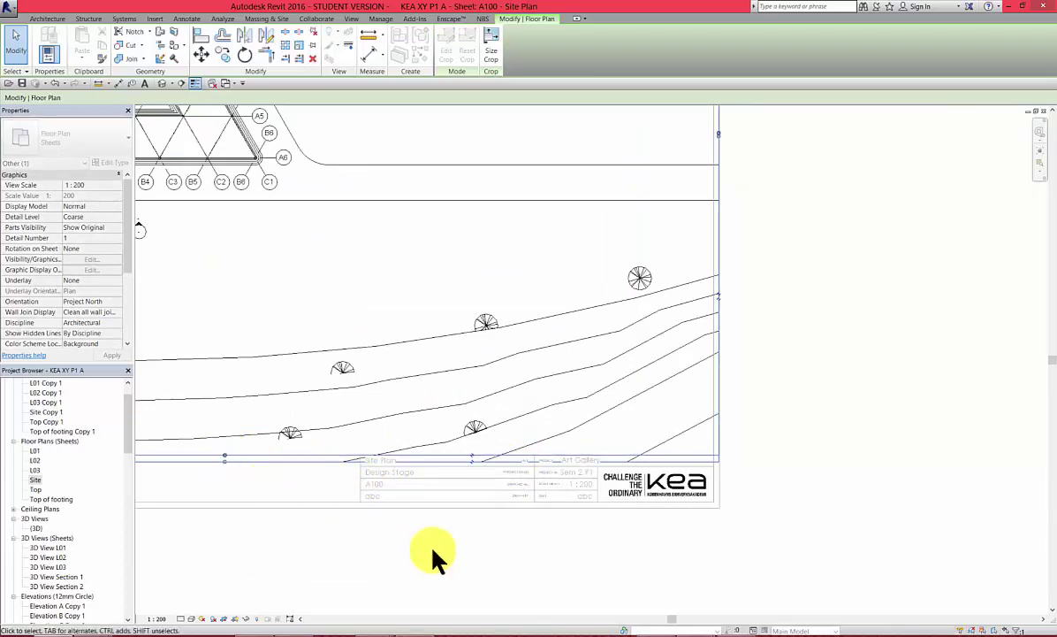
pyautogui.scroll(-2, 703, 282)
pyautogui.scroll(2, 661, 235)
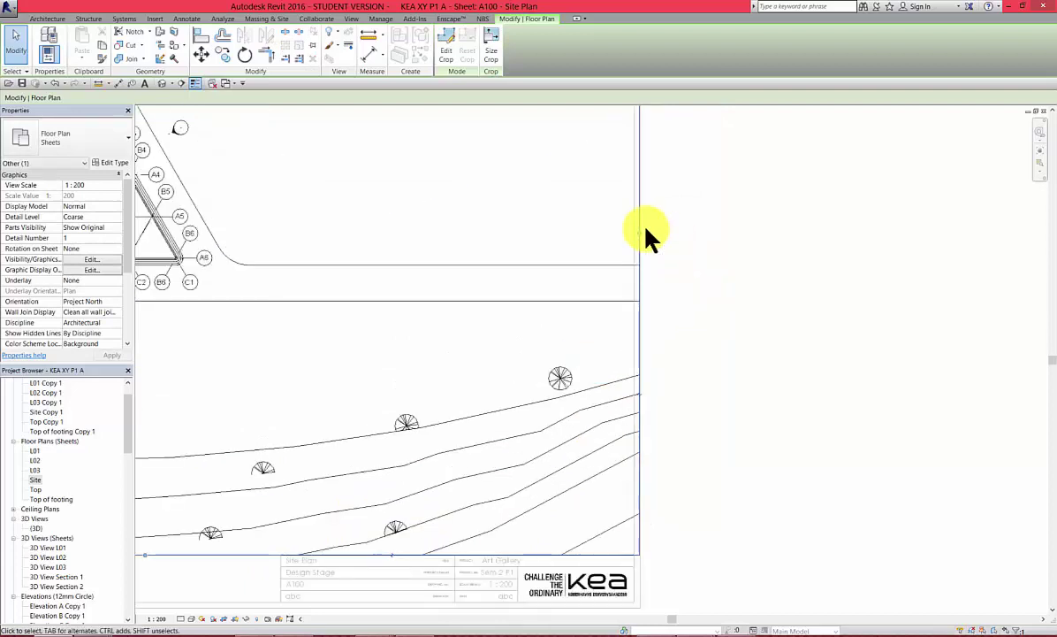
pyautogui.scroll(4, 628, 237)
# - Align the crop's right and left edges with the sheet border
pyautogui.moveTo(624, 245)
pyautogui.mouseDown()
pyautogui.moveTo(613, 239)
pyautogui.moveTo(624, 246)
pyautogui.mouseUp()
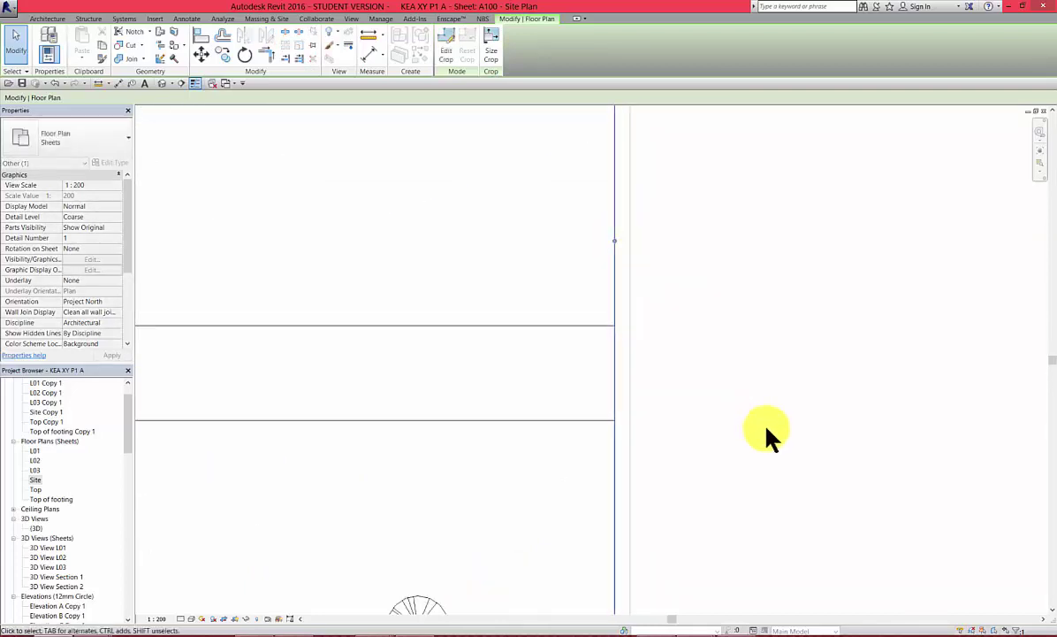
pyautogui.scroll(-3, 751, 431)
pyautogui.scroll(3, 471, 402)
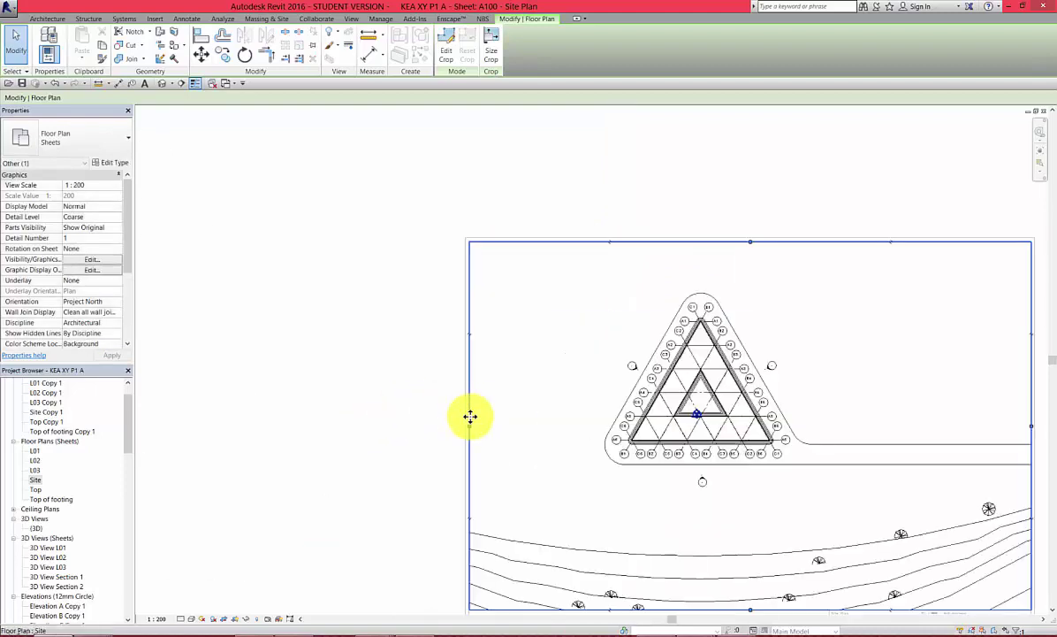
pyautogui.scroll(4, 465, 441)
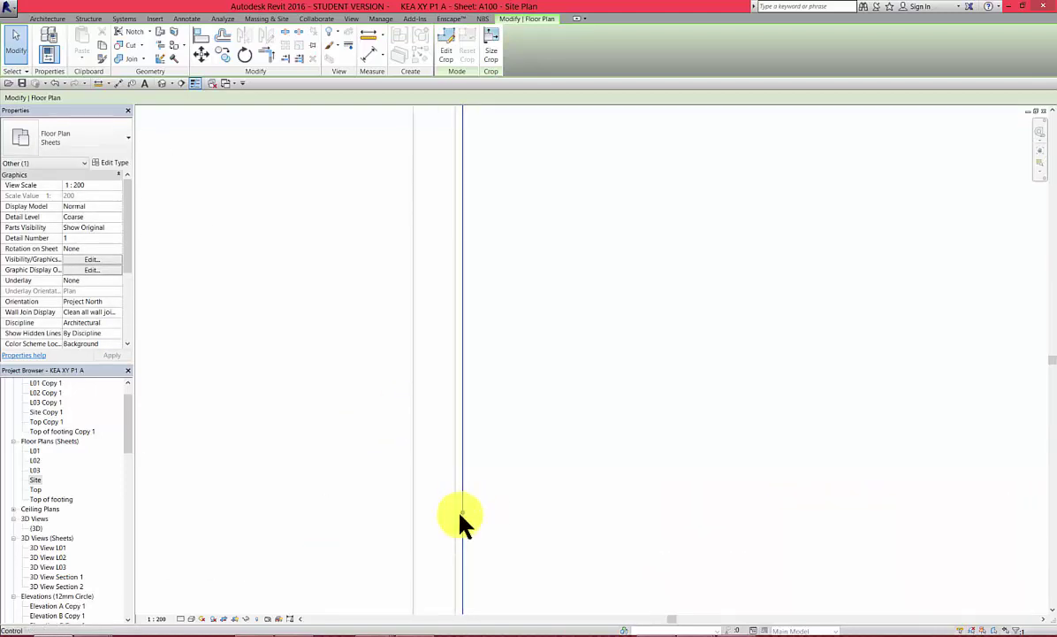
pyautogui.moveTo(460, 515); pyautogui.dragTo(376, 546)
pyautogui.scroll(-5, 375, 546)
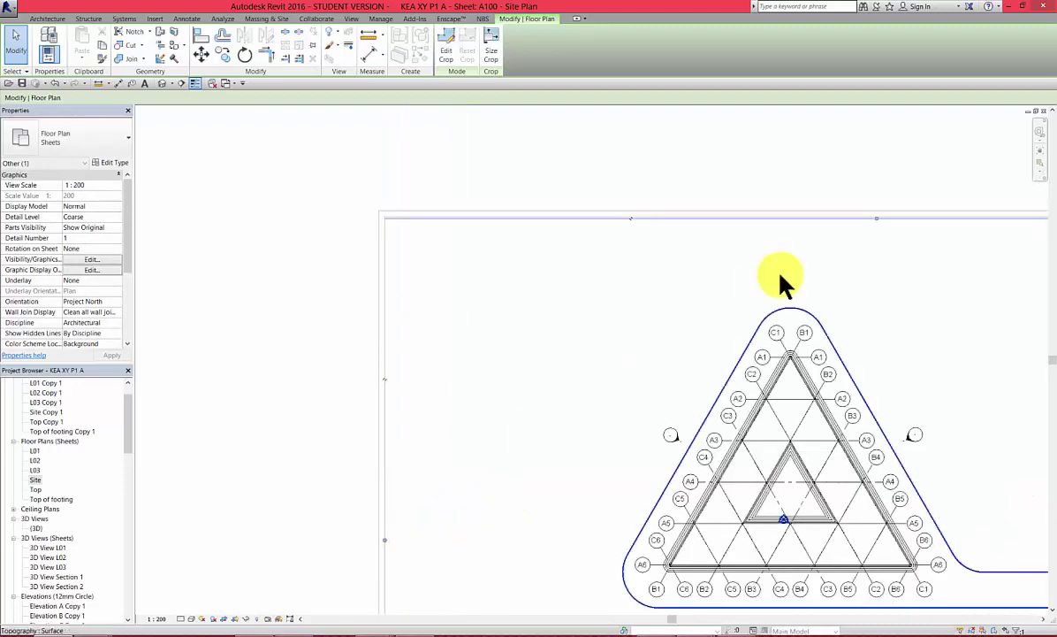
pyautogui.scroll(-2, 862, 248)
pyautogui.scroll(5, 846, 264)
pyautogui.scroll(3, 656, 392)
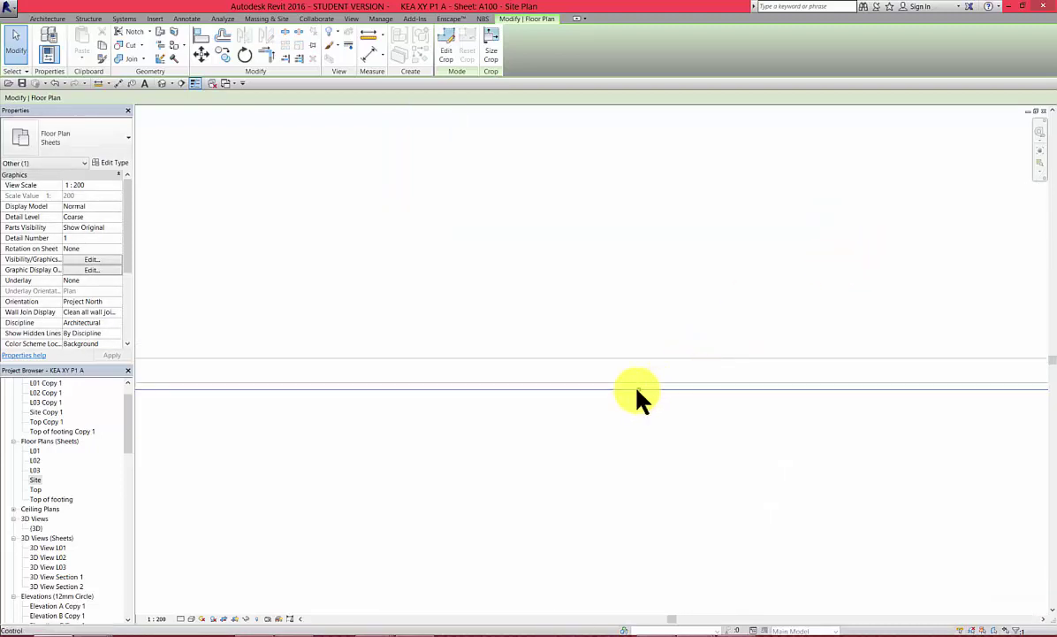
# - Check the crop's top edge, deselect the boundary and hide the crop region
pyautogui.click(637, 386)
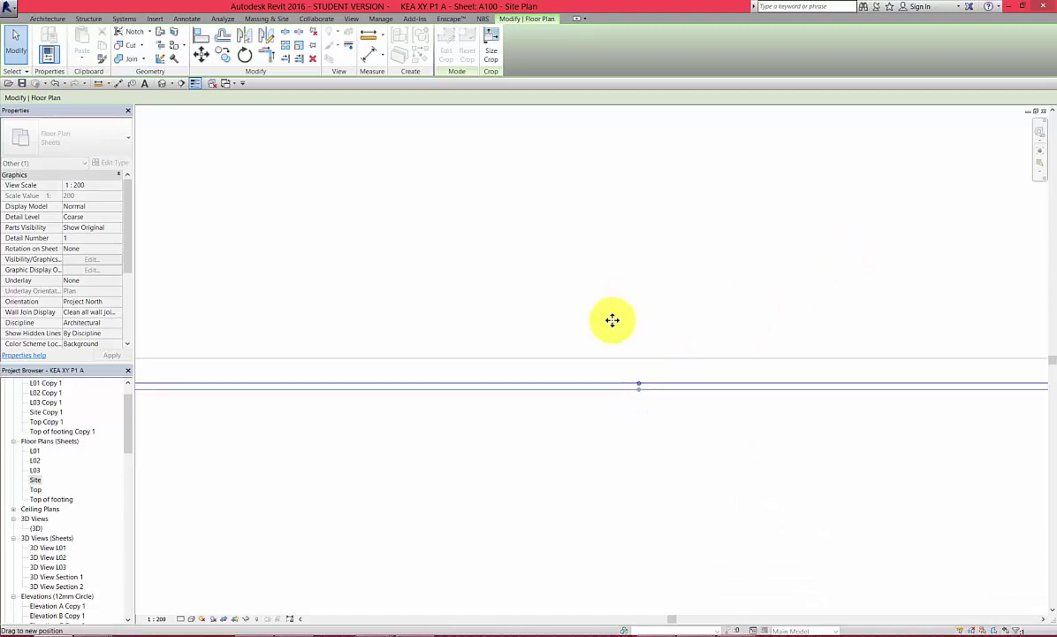
pyautogui.click(760, 409)
pyautogui.scroll(-4, 606, 338)
pyautogui.scroll(-2, 462, 386)
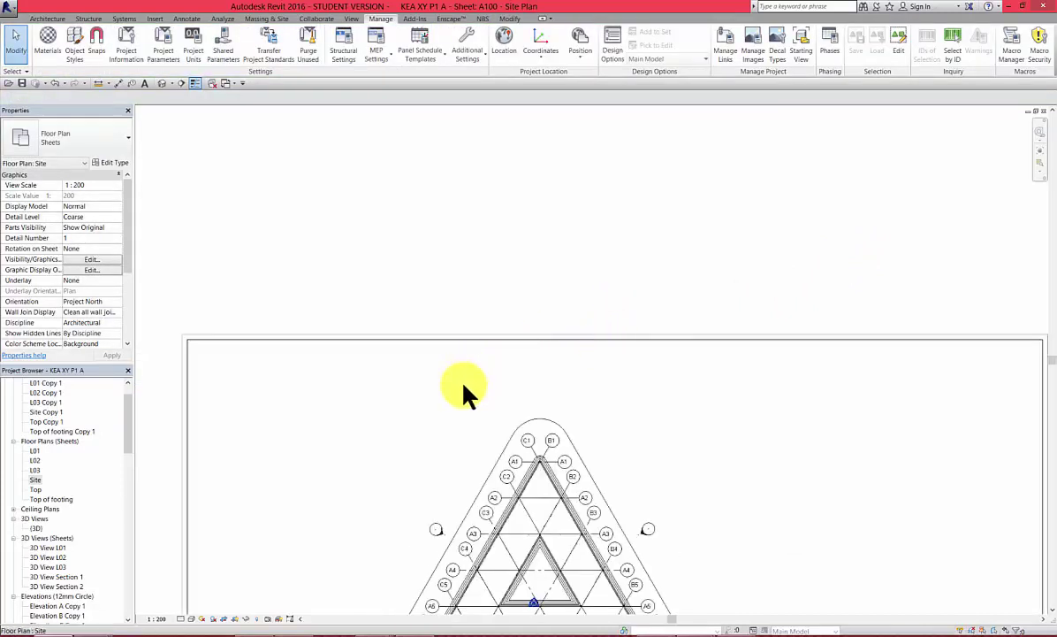
pyautogui.scroll(-4, 504, 402)
pyautogui.scroll(5, 553, 429)
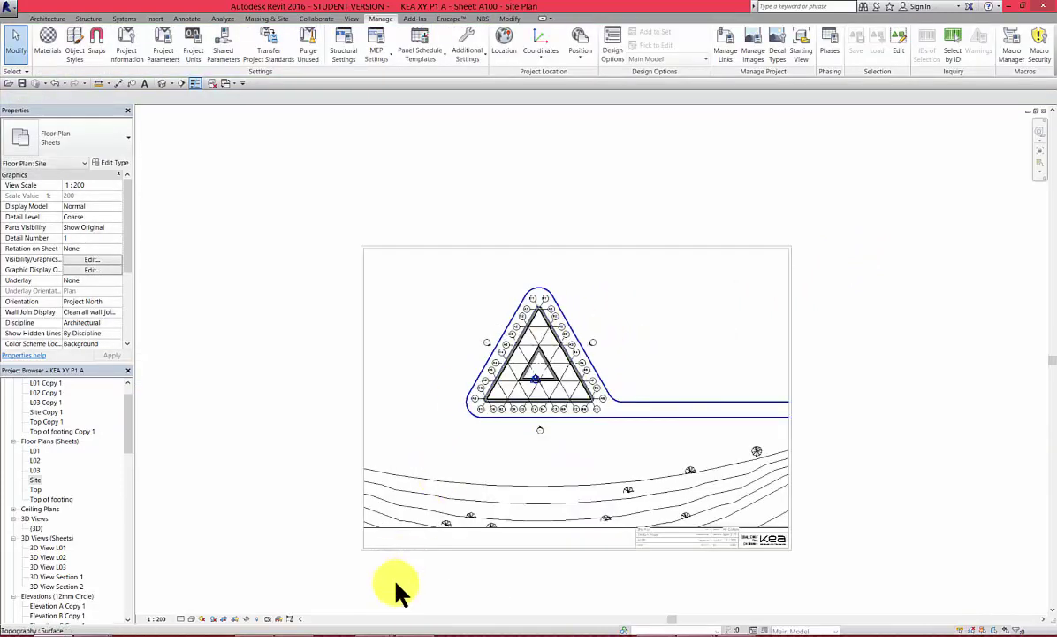
pyautogui.click(236, 618)
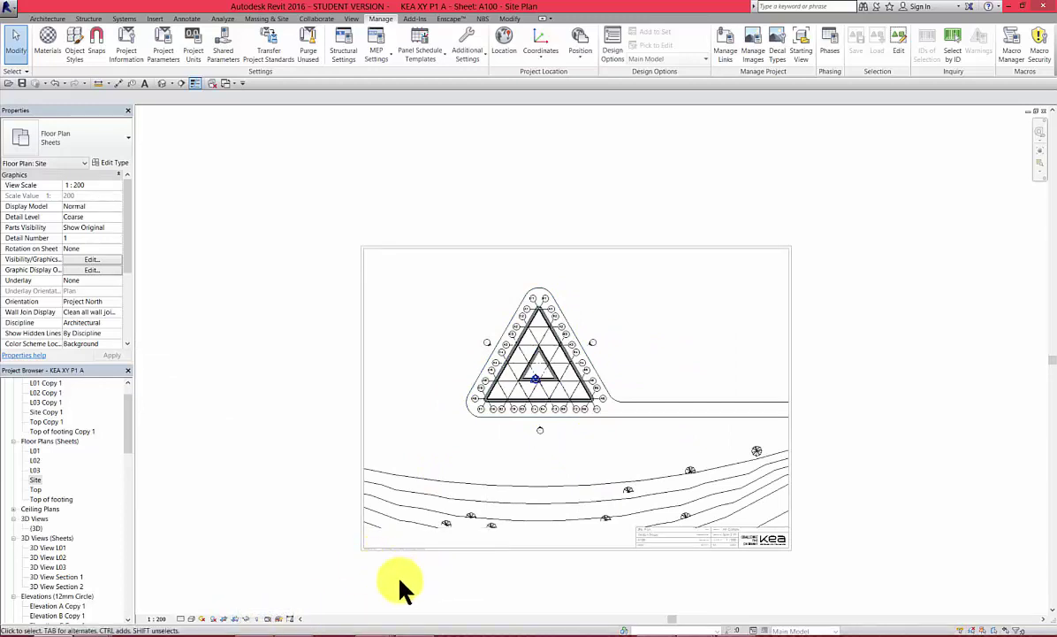
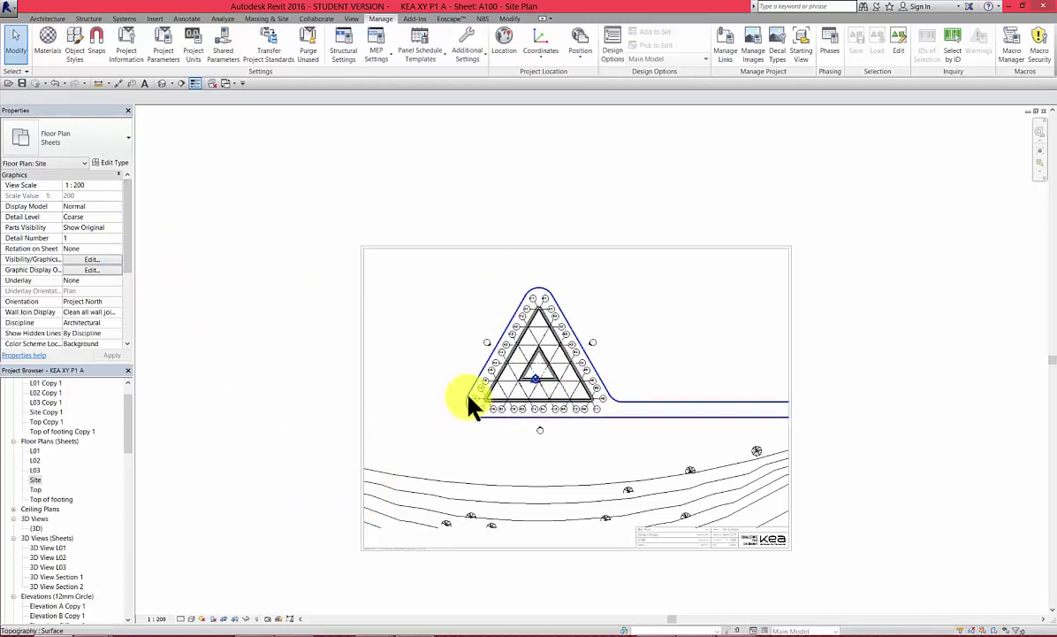
# - Open Visibility/Graphics (VG) for the Site plan and hide Grids under Annotation Categories
pyautogui.scroll(2, 714, 430)
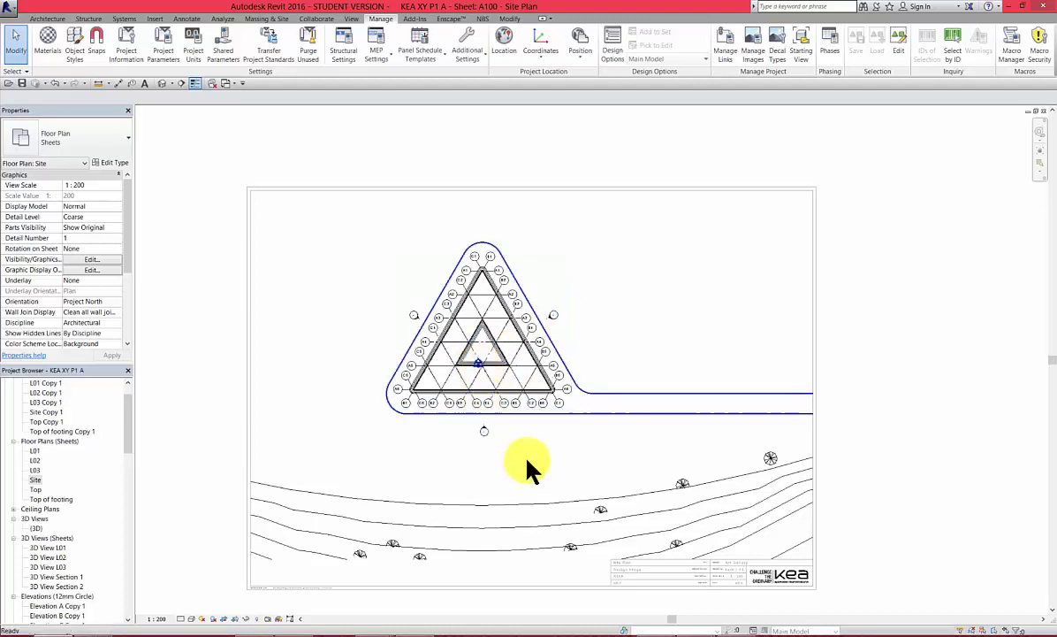
pyautogui.press('v')
pyautogui.press('g')
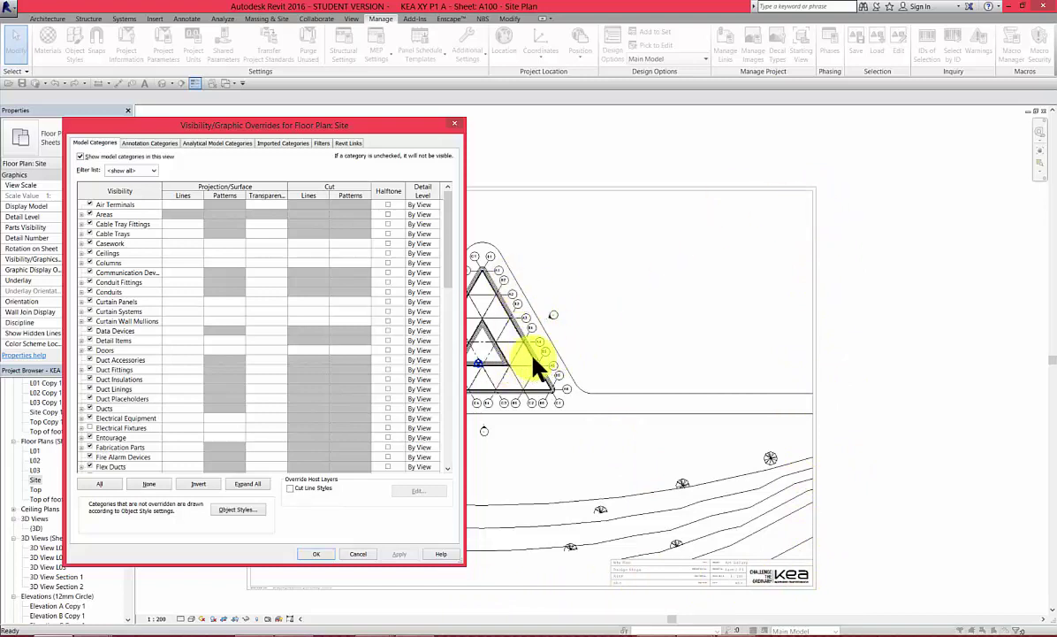
pyautogui.moveTo(383, 132); pyautogui.dragTo(388, 132)
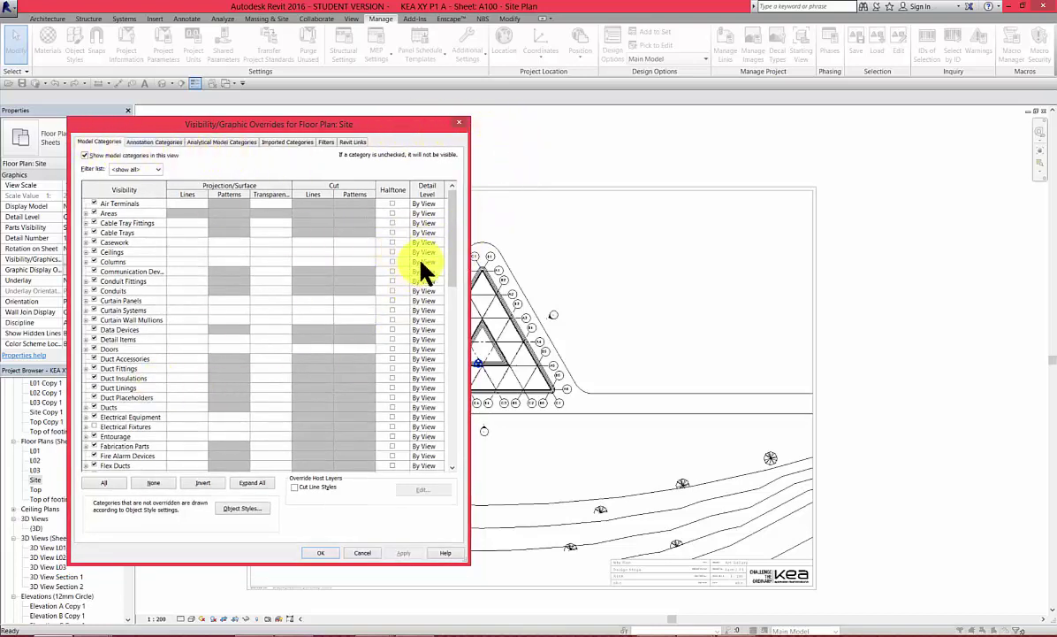
pyautogui.moveTo(454, 225); pyautogui.dragTo(168, 150)
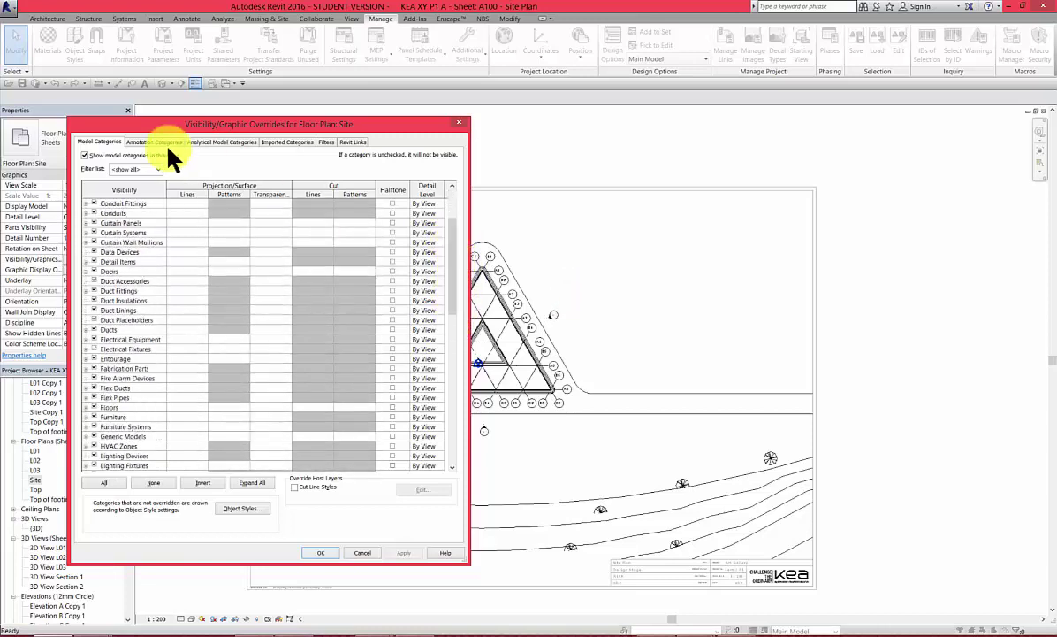
pyautogui.click(156, 143)
pyautogui.moveTo(452, 228)
pyautogui.mouseDown()
pyautogui.moveTo(458, 311)
pyautogui.moveTo(452, 274)
pyautogui.moveTo(453, 291)
pyautogui.mouseUp()
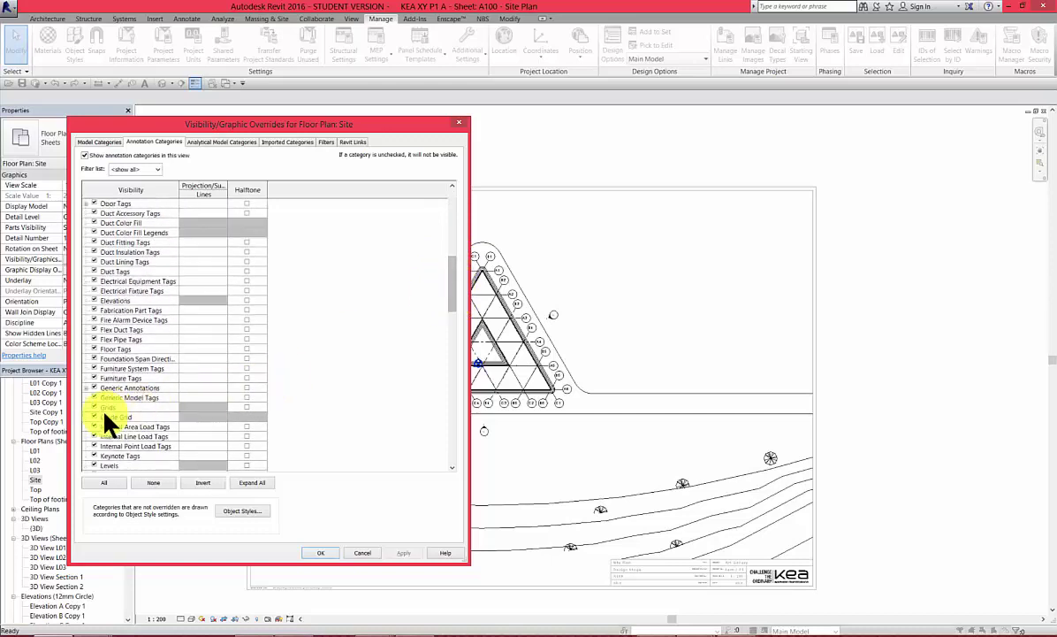
pyautogui.click(94, 406)
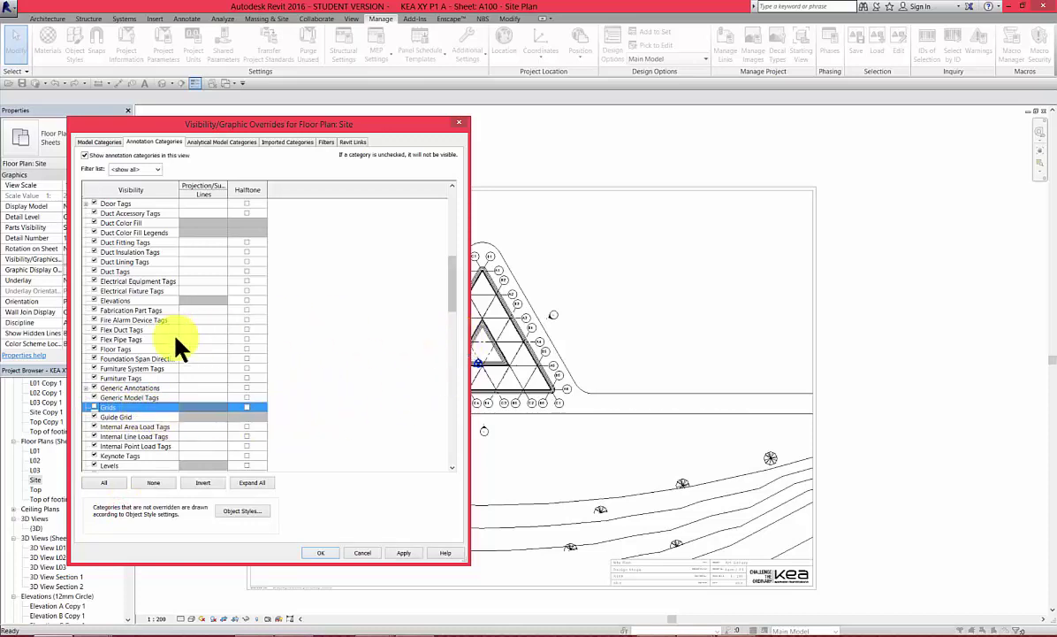
pyautogui.moveTo(449, 313)
pyautogui.mouseDown()
pyautogui.moveTo(453, 322)
pyautogui.moveTo(451, 237)
pyautogui.moveTo(453, 270)
pyautogui.mouseUp()
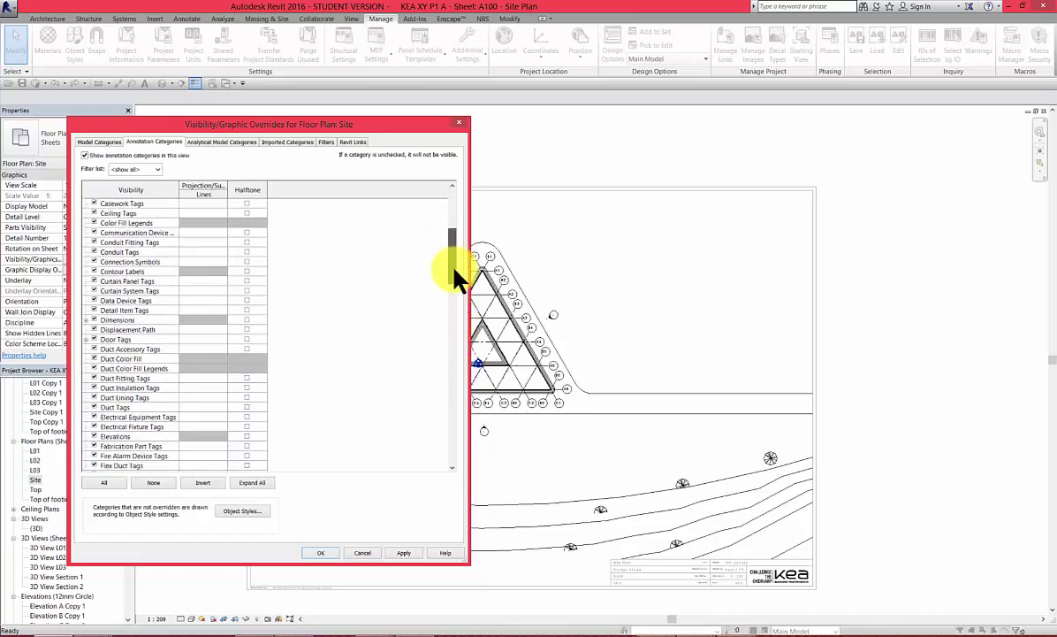
pyautogui.click(98, 437)
# - Under the Site model category, hide Project Base Point and Survey Point, then apply and close
pyautogui.click(84, 142)
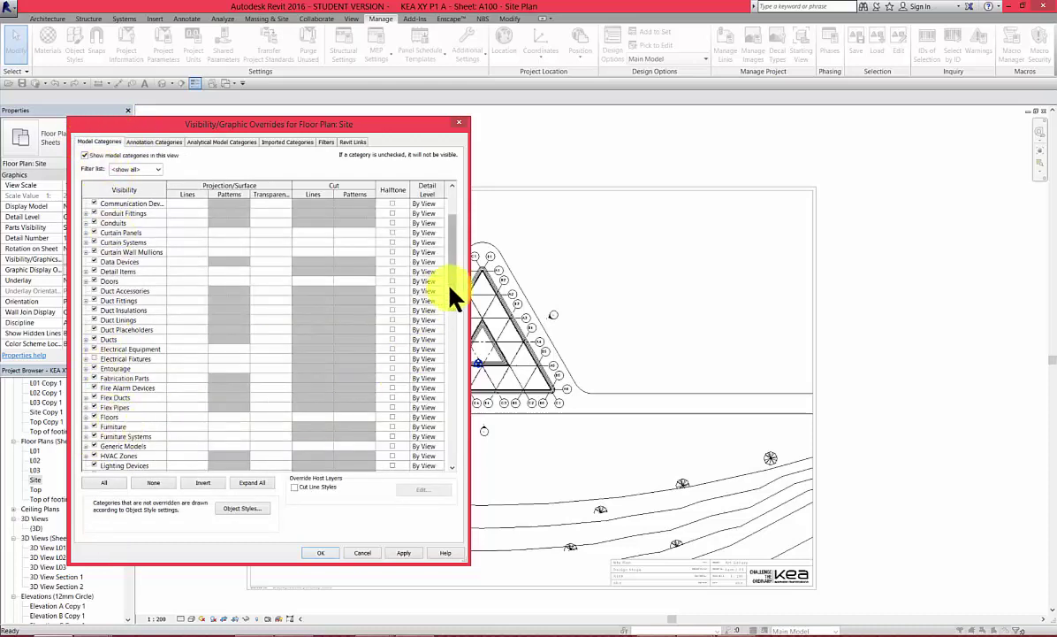
pyautogui.moveTo(449, 287); pyautogui.dragTo(404, 380)
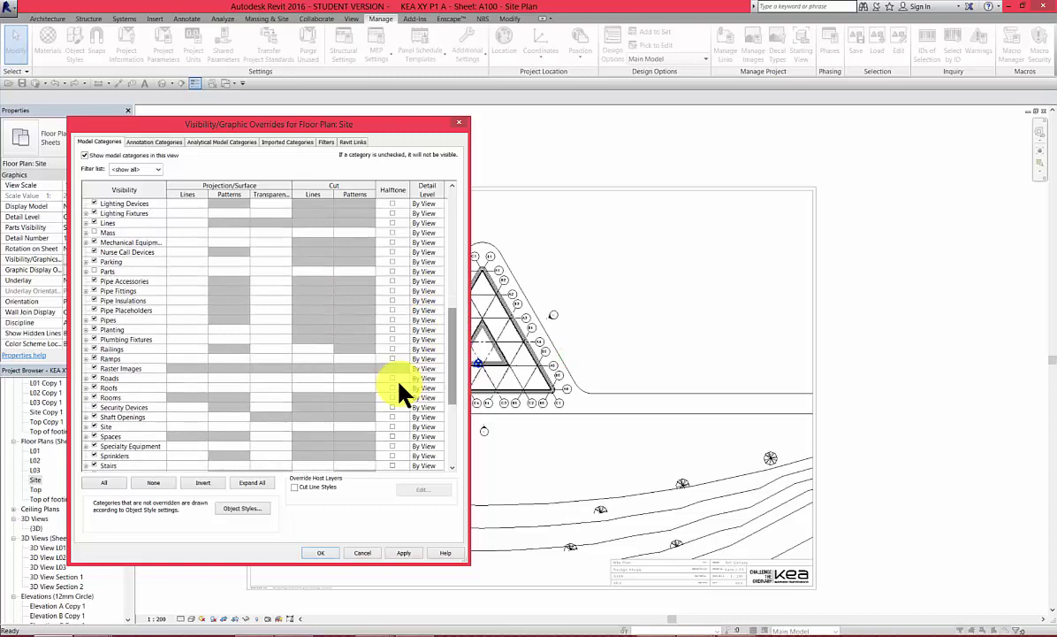
pyautogui.click(86, 426)
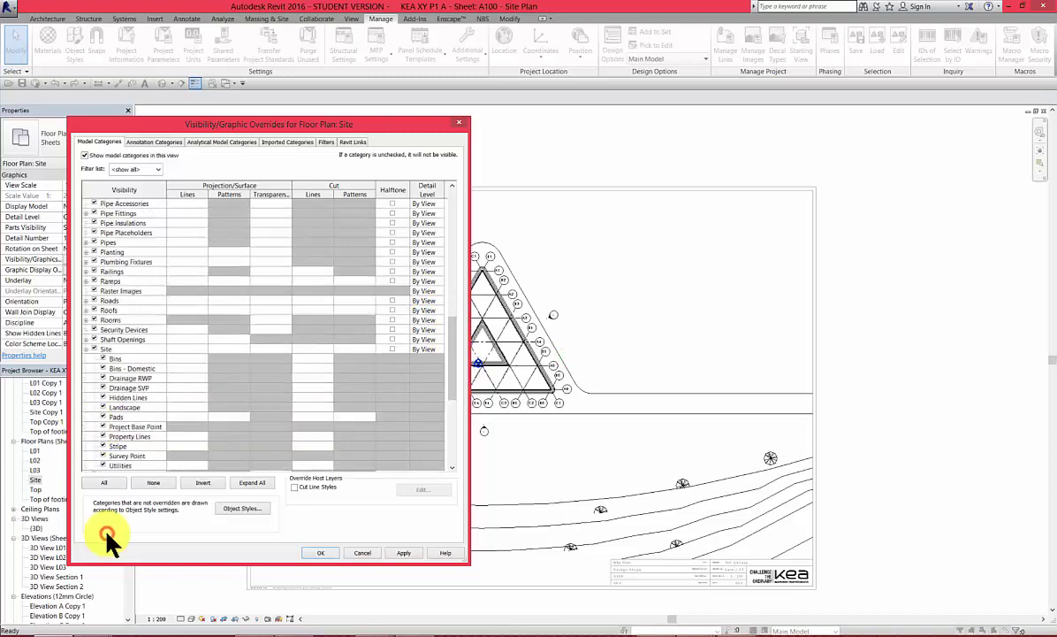
pyautogui.click(104, 426)
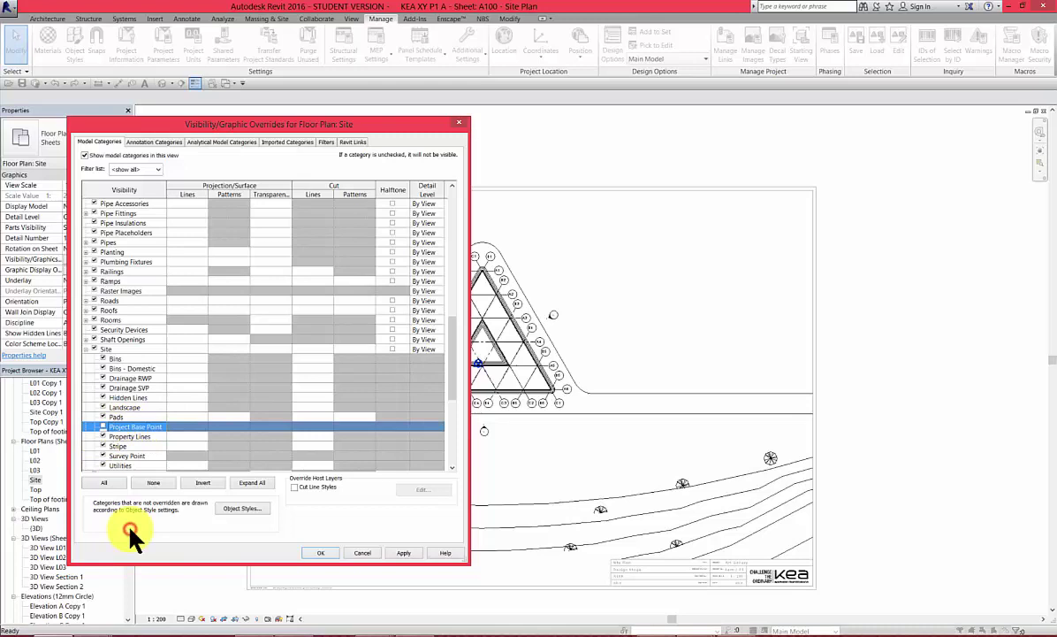
pyautogui.click(103, 456)
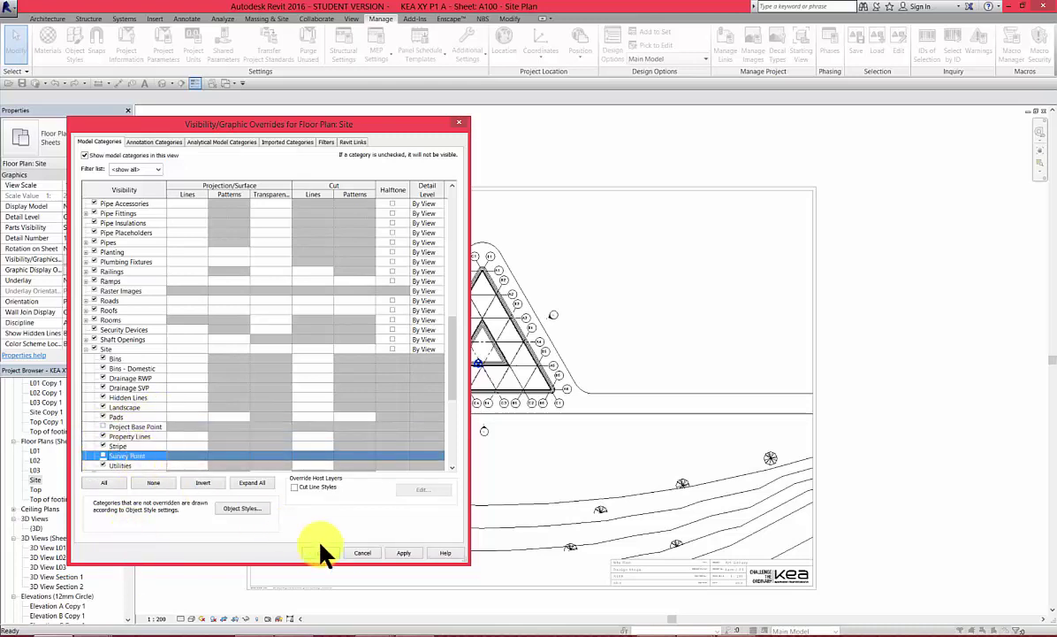
pyautogui.click(409, 552)
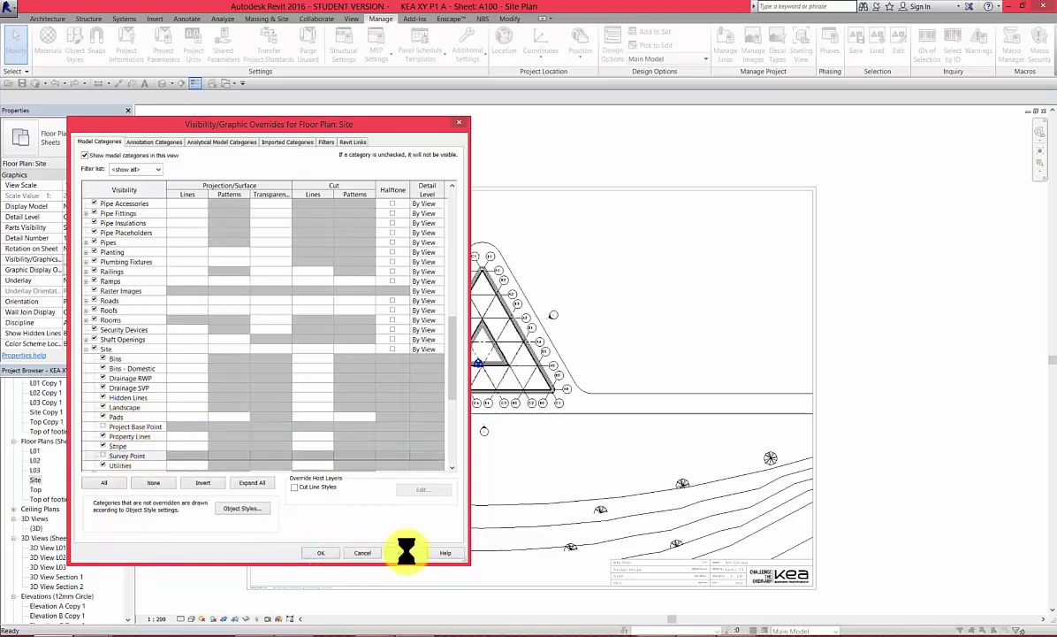
pyautogui.click(320, 552)
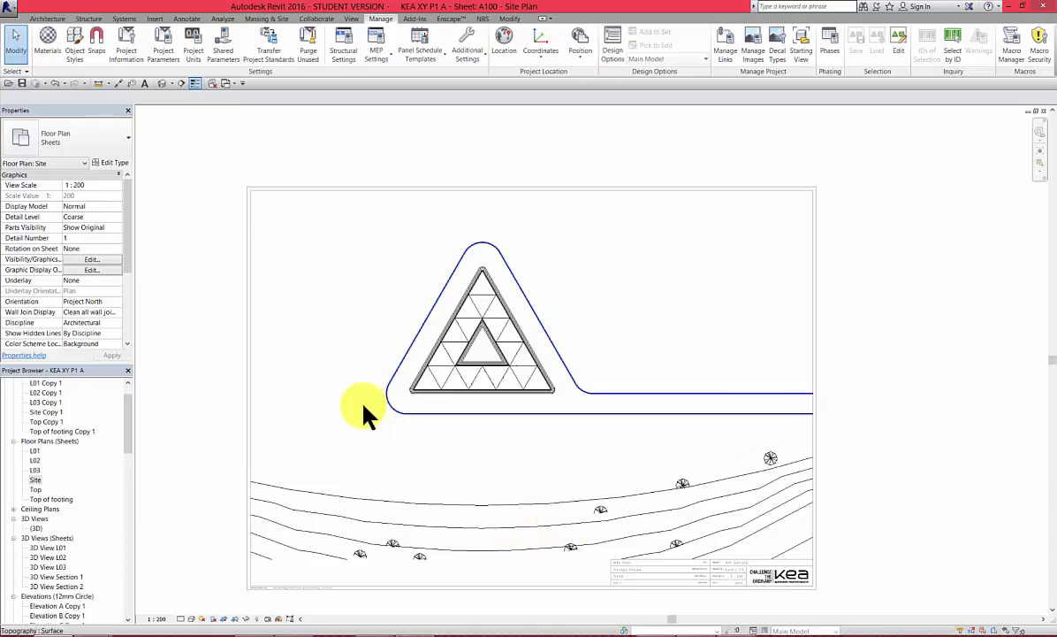
# - Drag the Site viewport title up inside the sheet's lower-left border
pyautogui.scroll(-1, 363, 409)
pyautogui.scroll(3, 694, 551)
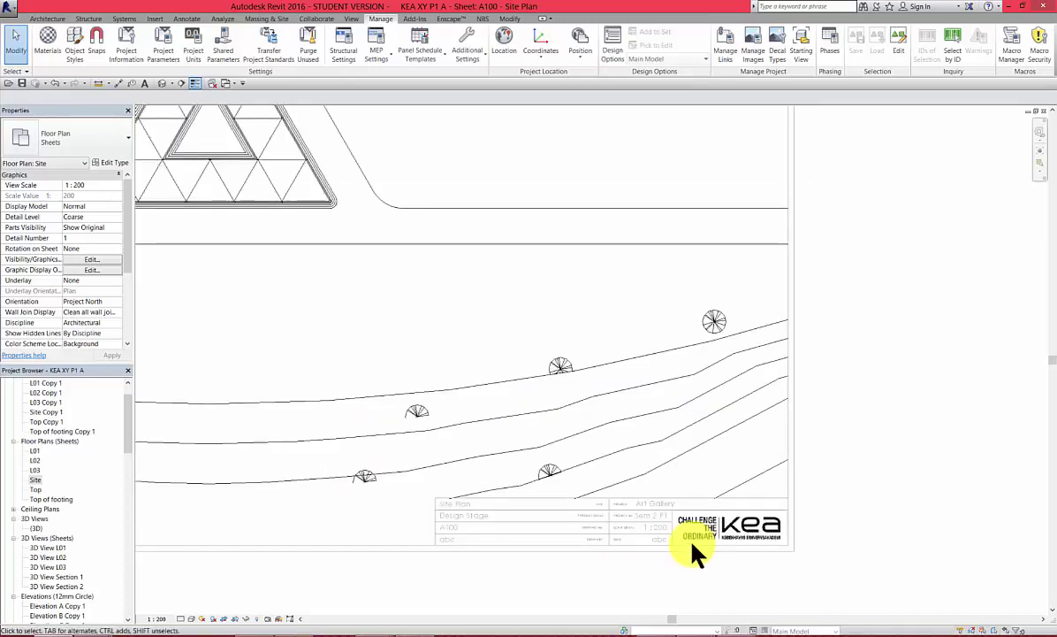
pyautogui.scroll(-3, 698, 555)
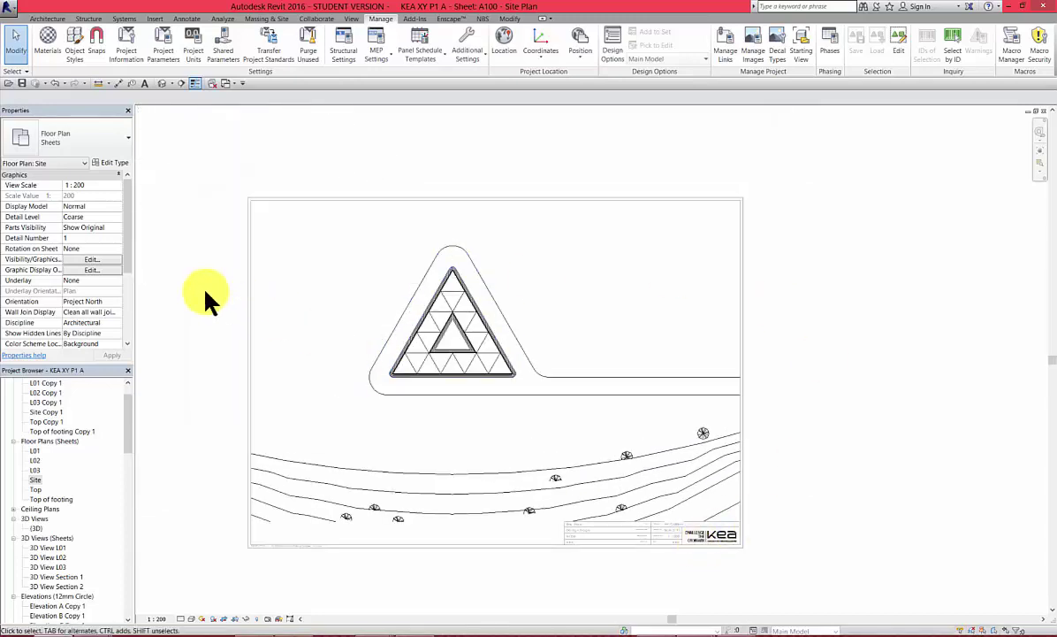
pyautogui.click(241, 345)
pyautogui.scroll(-2, 555, 483)
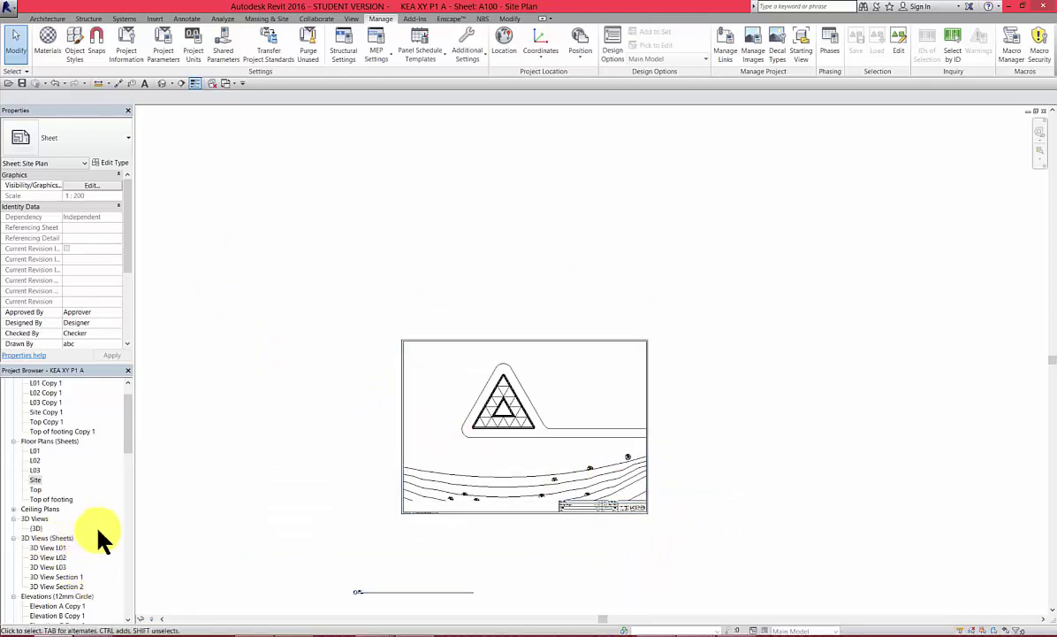
pyautogui.click(393, 593)
pyautogui.moveTo(385, 592); pyautogui.dragTo(439, 509)
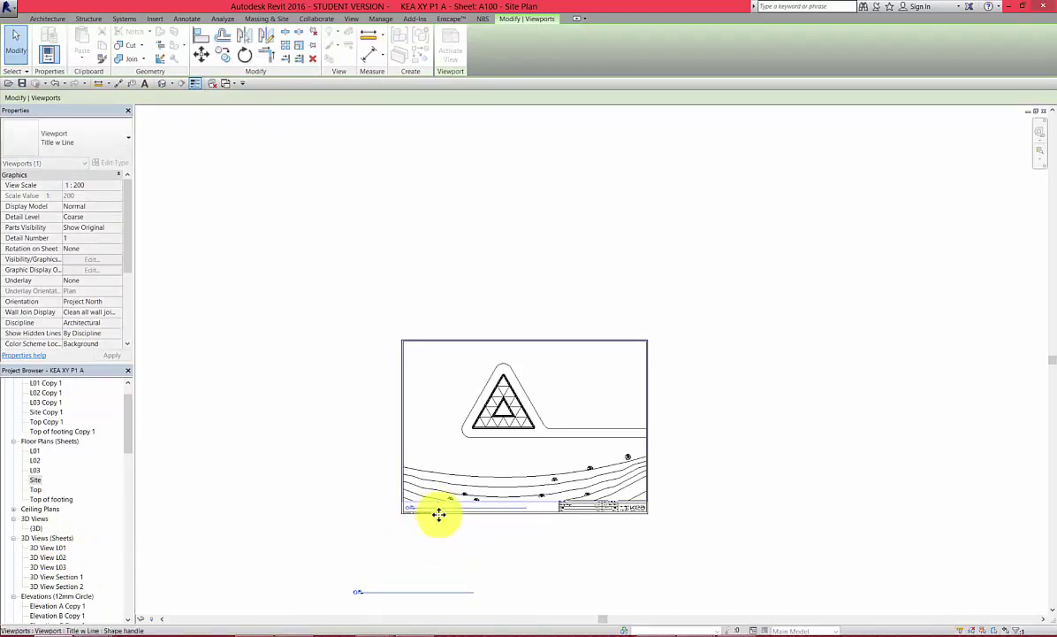
pyautogui.click(437, 528)
# - Shorten the Site viewport's title line so it just fits the view name
pyautogui.scroll(4, 438, 526)
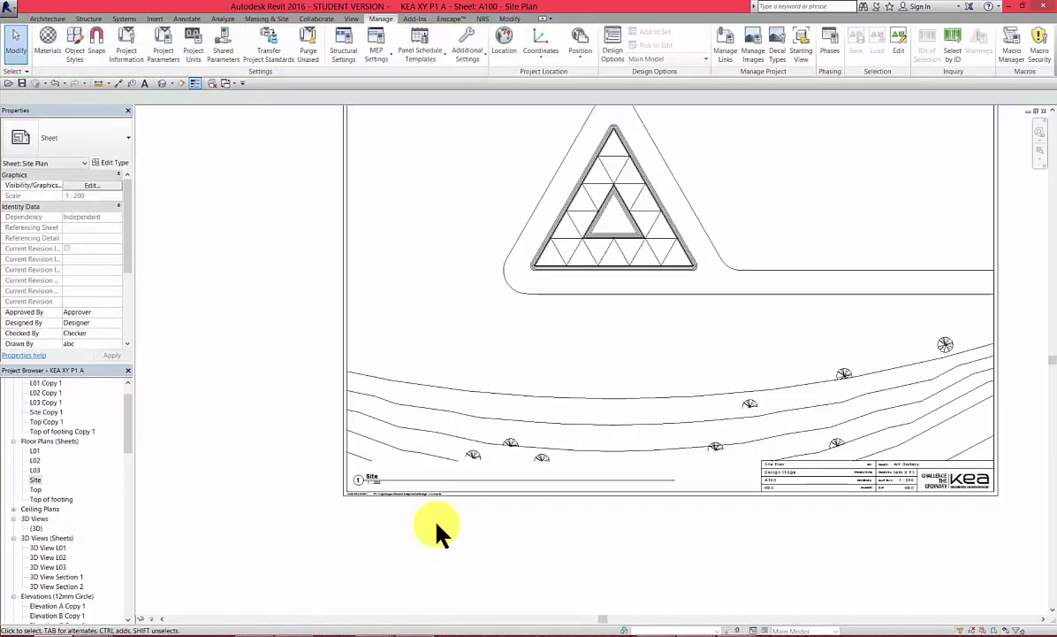
pyautogui.scroll(2, 437, 529)
pyautogui.click(563, 508)
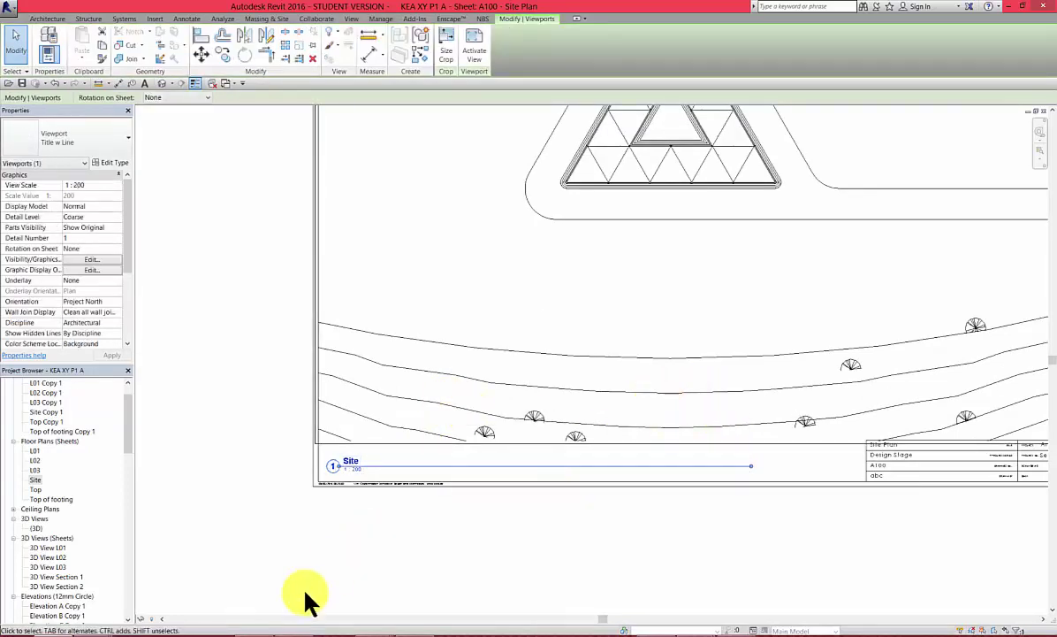
pyautogui.scroll(-1, 305, 601)
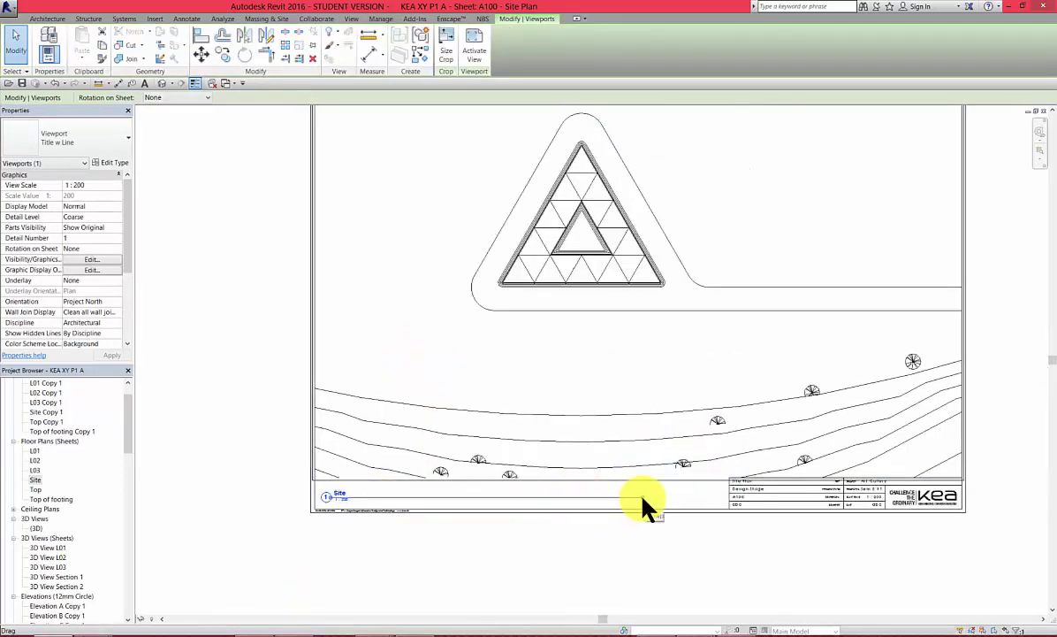
pyautogui.moveTo(601, 501); pyautogui.dragTo(351, 523)
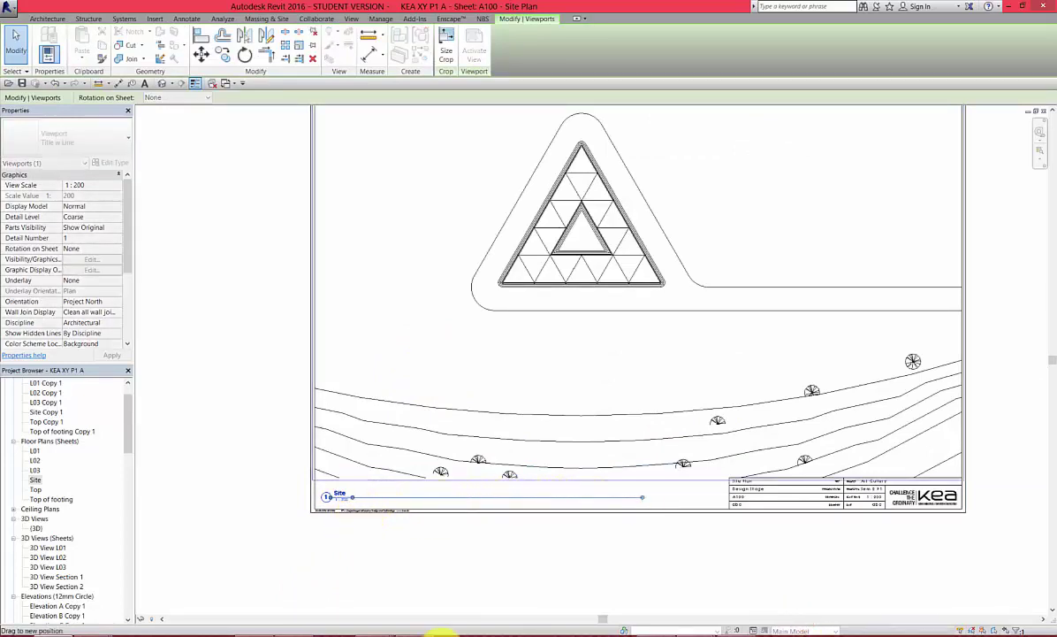
pyautogui.click(363, 536)
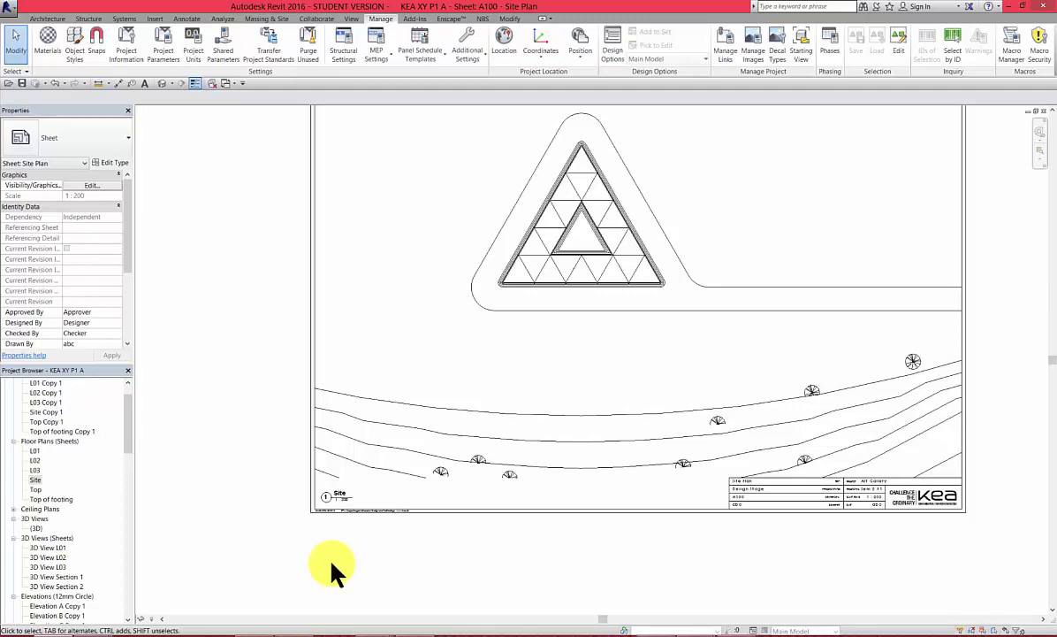
pyautogui.scroll(-3, 332, 570)
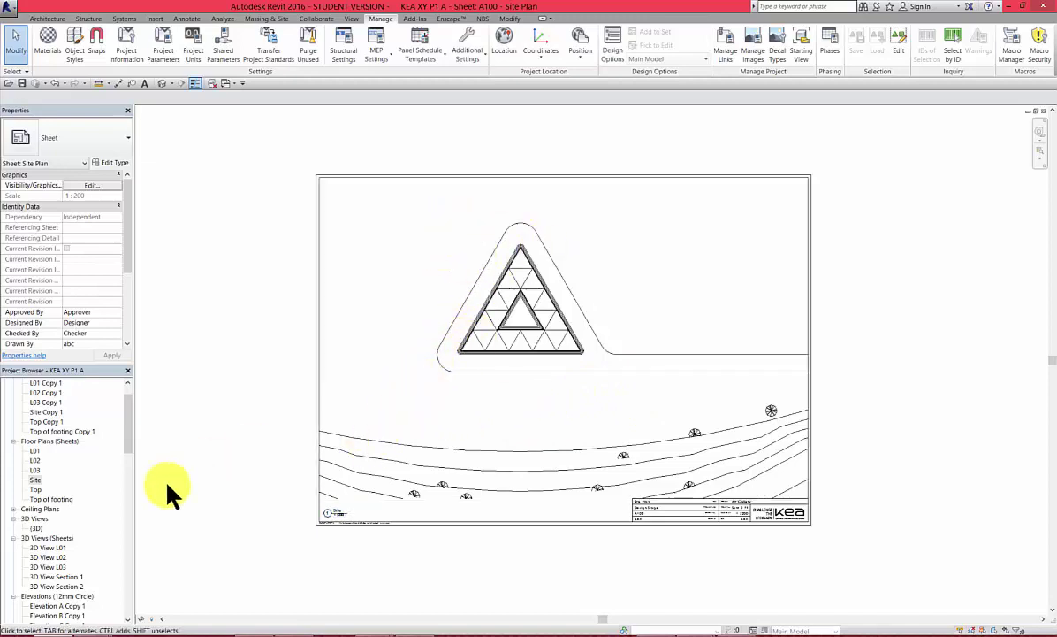
# - Open sheet A101 - Level 1 from the Sheets list in the Project Browser
pyautogui.moveTo(128, 427); pyautogui.dragTo(127, 500)
pyautogui.scroll(-1, 122, 500)
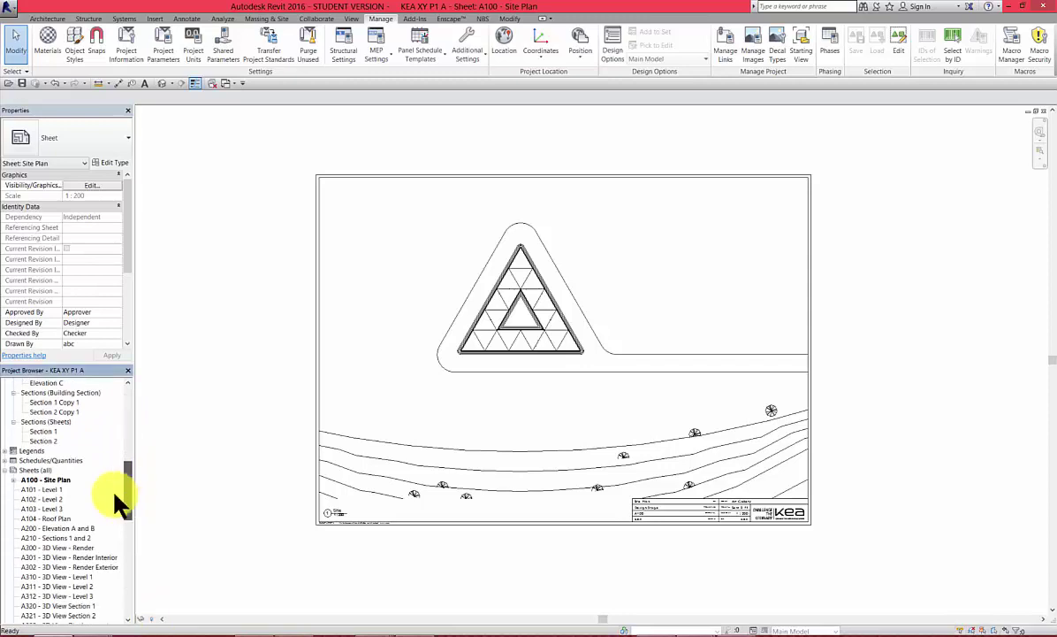
pyautogui.doubleClick(44, 489)
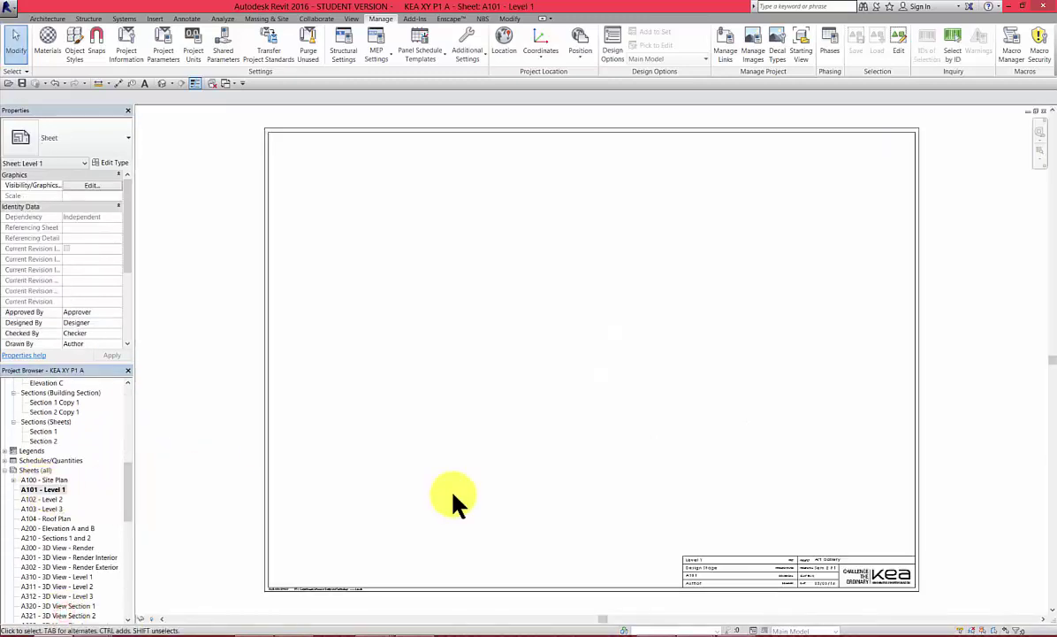
pyautogui.scroll(-2, 453, 502)
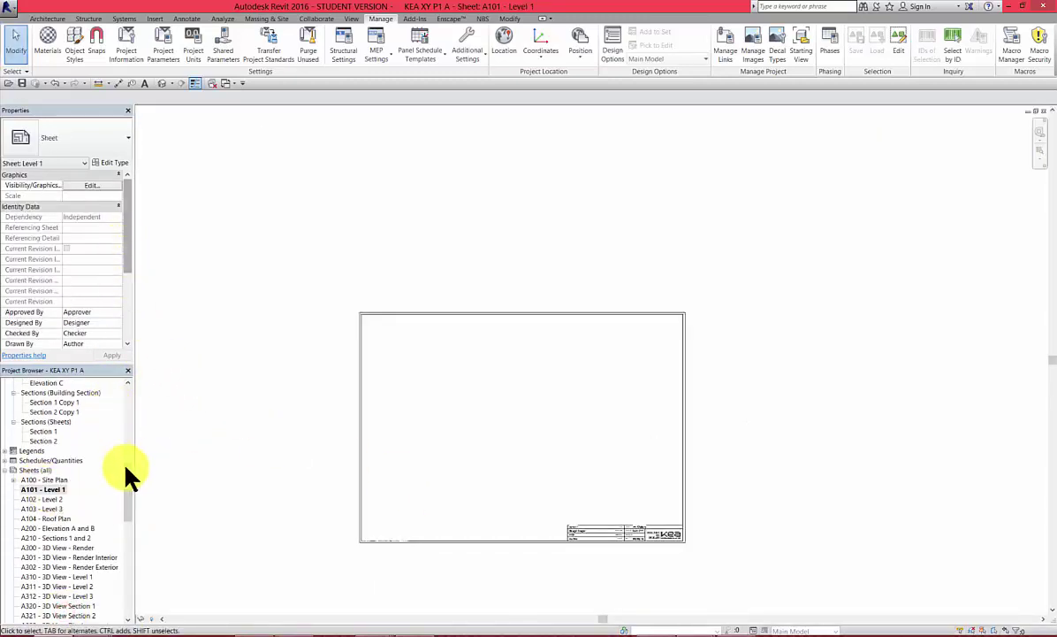
pyautogui.moveTo(126, 466); pyautogui.dragTo(126, 407)
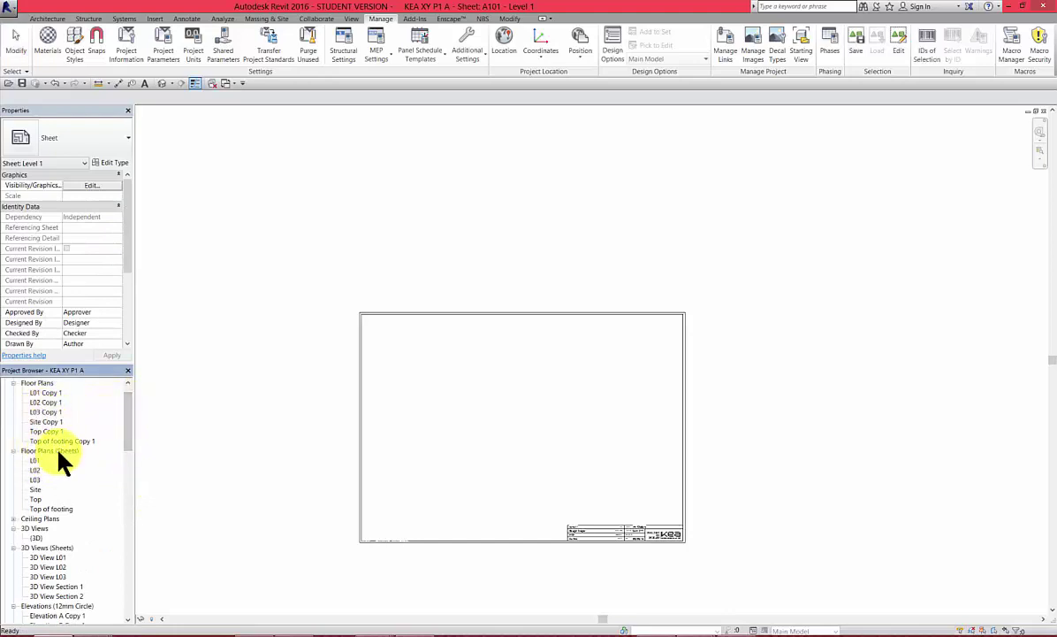
# - Place the L01 floor plan on sheet A101 and move its viewport inside the title block
pyautogui.click(36, 461)
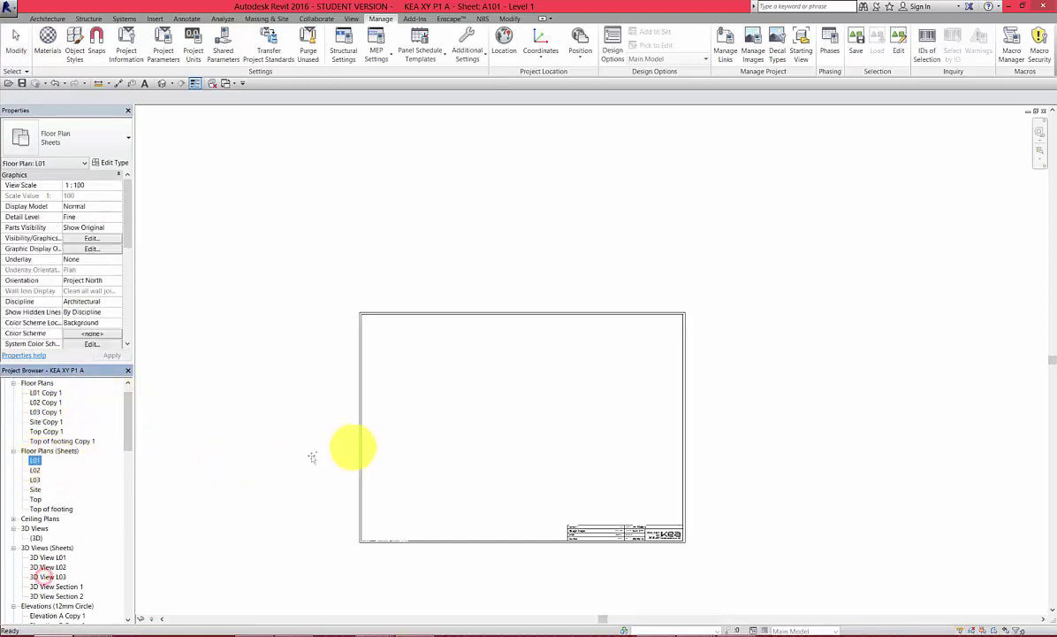
pyautogui.moveTo(534, 422); pyautogui.dragTo(518, 424)
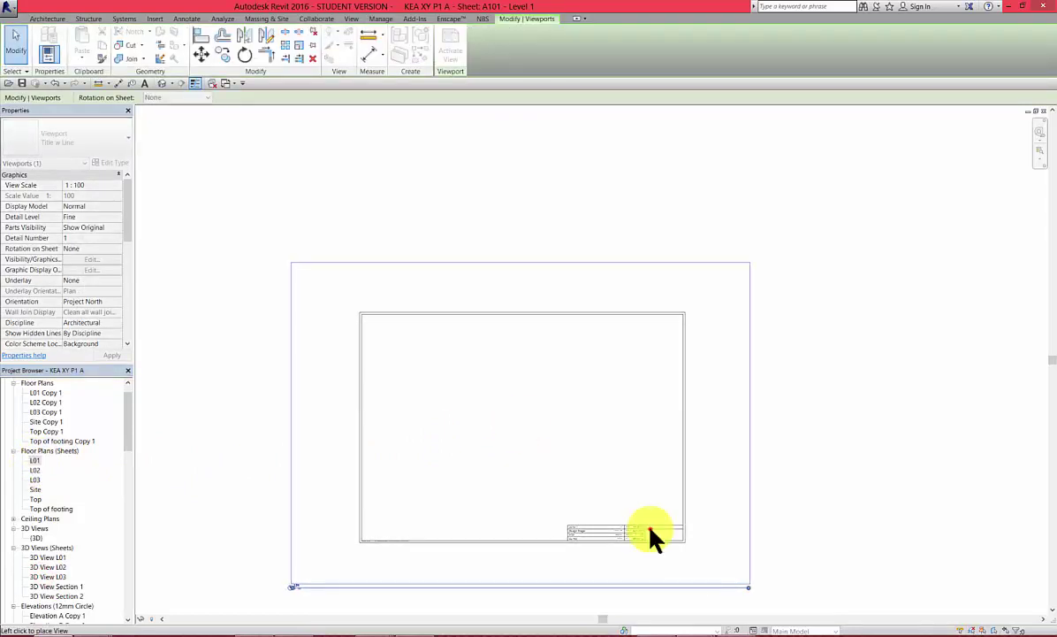
pyautogui.click(650, 532)
pyautogui.moveTo(435, 393); pyautogui.dragTo(528, 432)
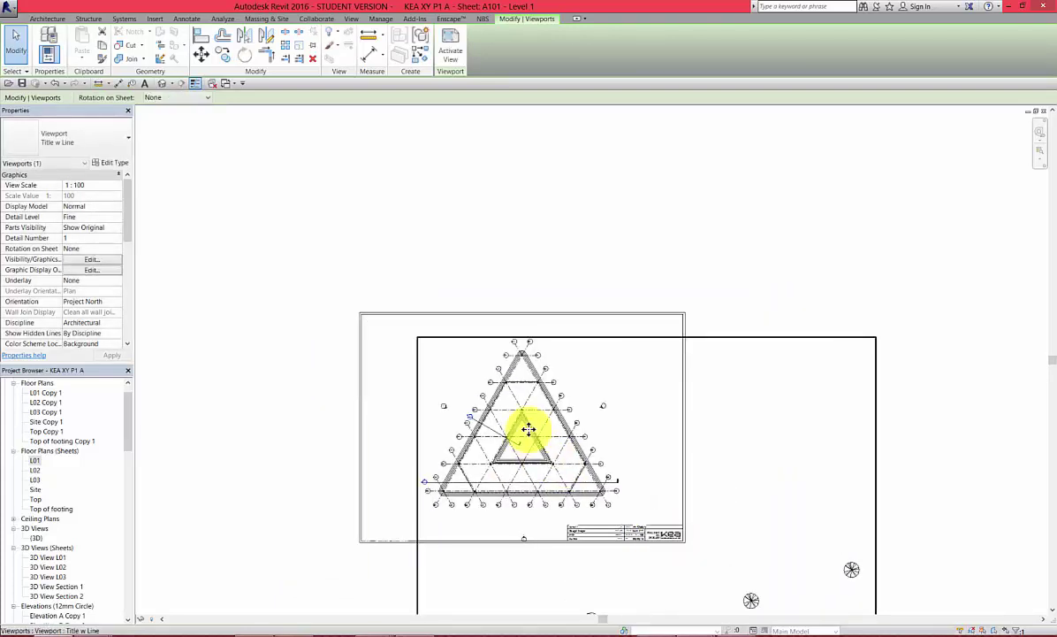
pyautogui.scroll(-3, 381, 433)
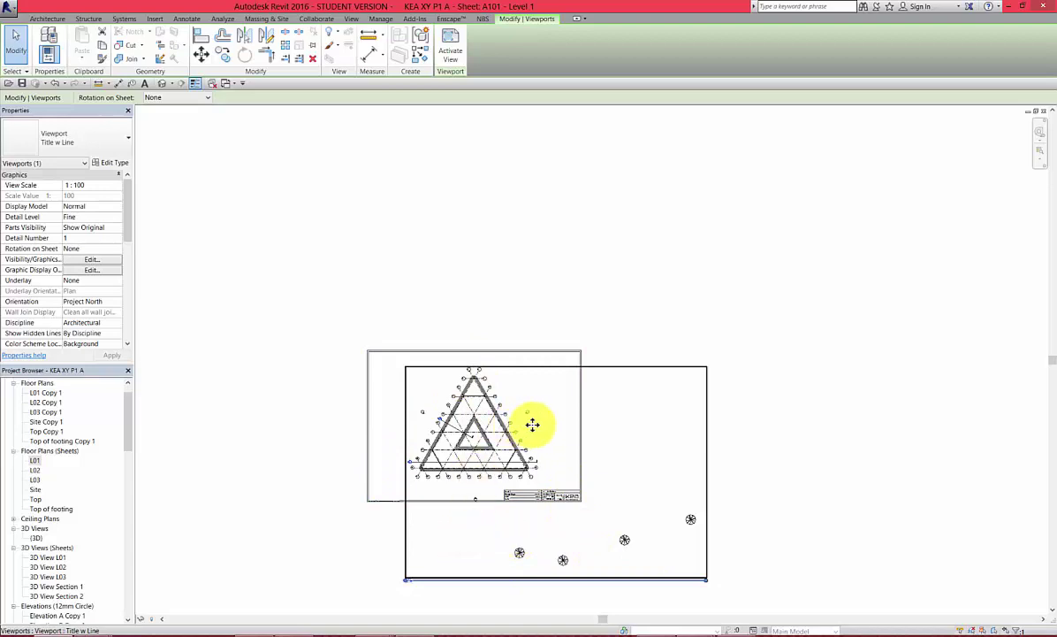
pyautogui.click(557, 400)
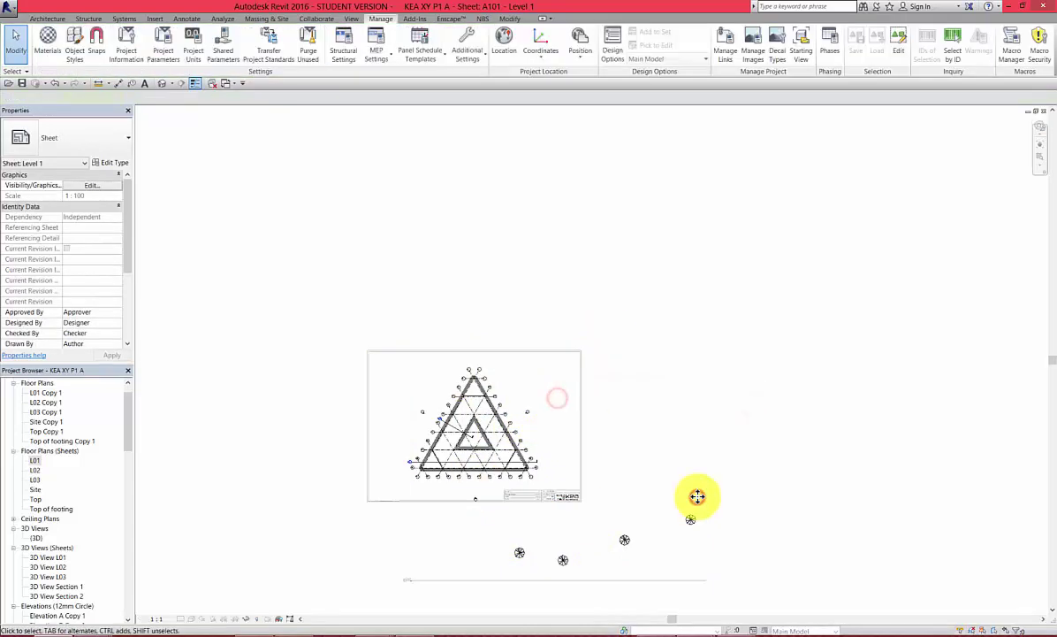
pyautogui.scroll(-5, 122, 266)
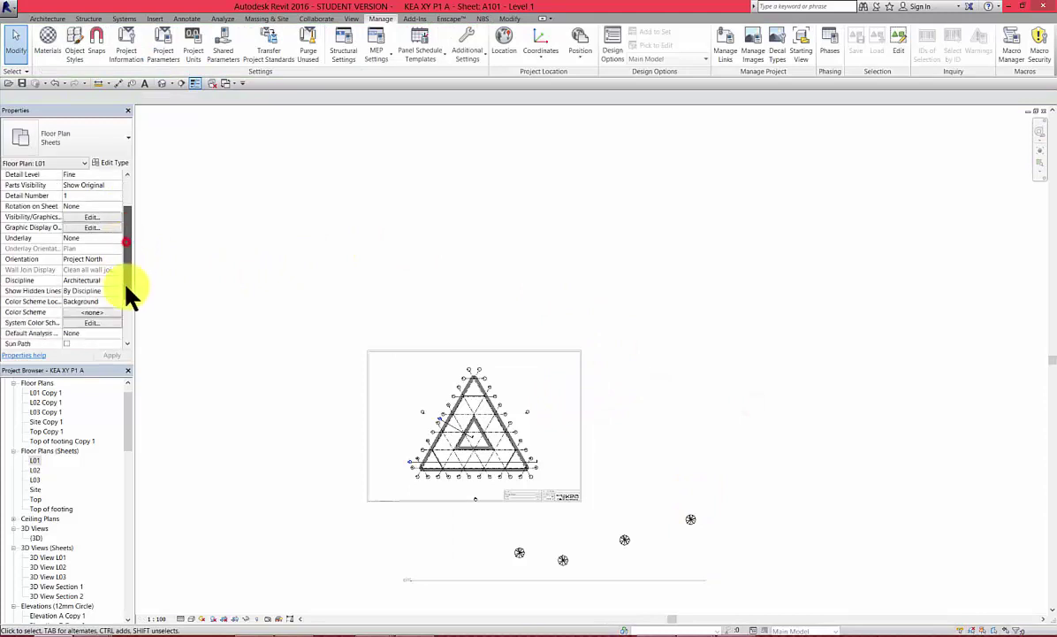
pyautogui.scroll(1, 127, 305)
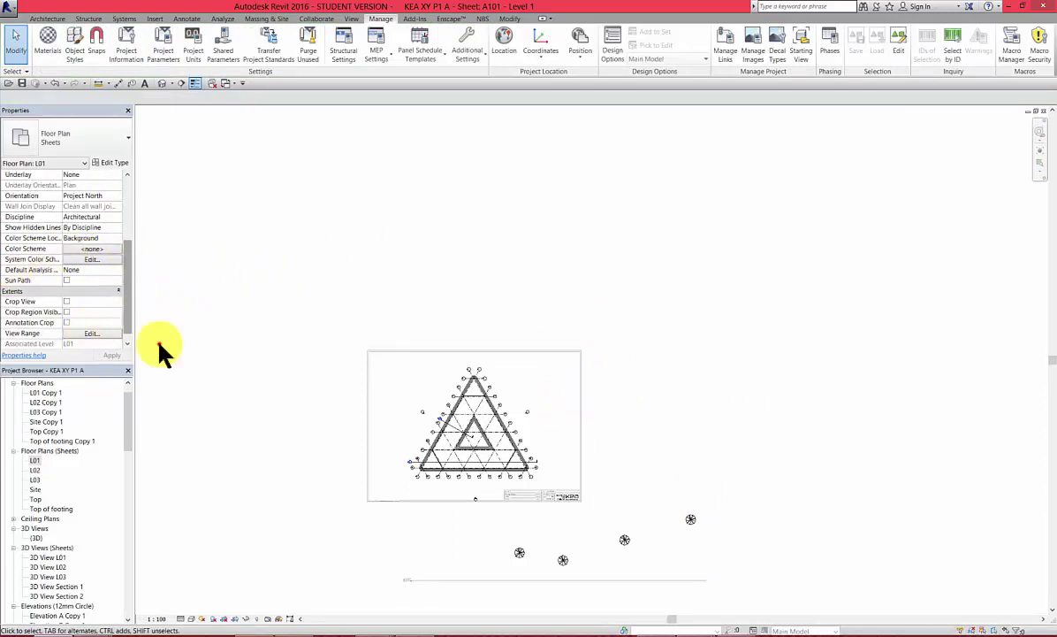
pyautogui.scroll(3, 130, 243)
pyautogui.scroll(-3, 128, 276)
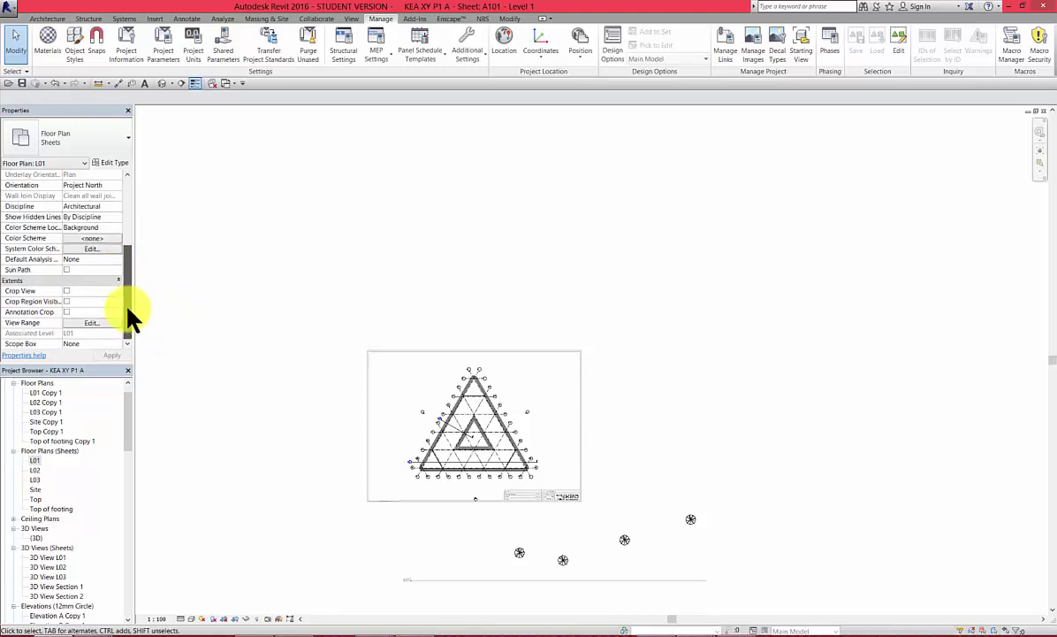
pyautogui.scroll(3, 129, 301)
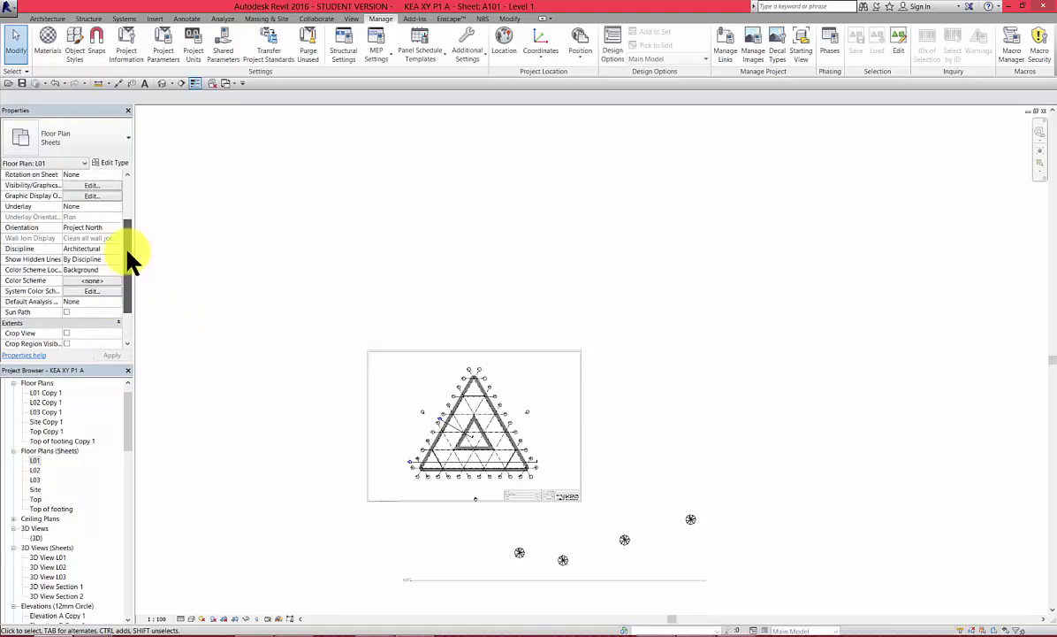
pyautogui.scroll(2, 129, 237)
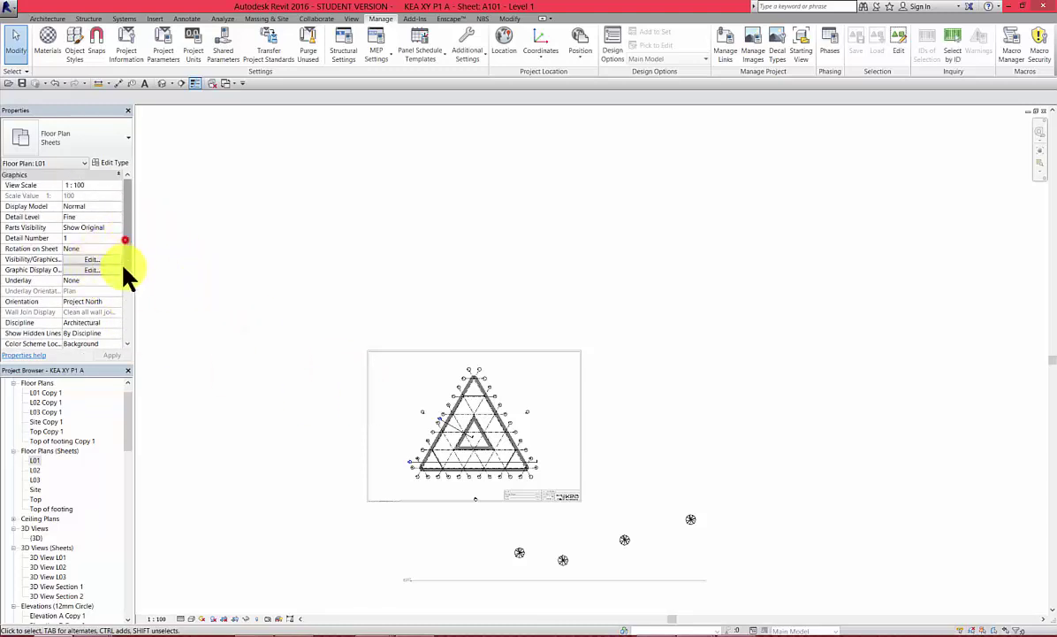
pyautogui.scroll(-5, 124, 269)
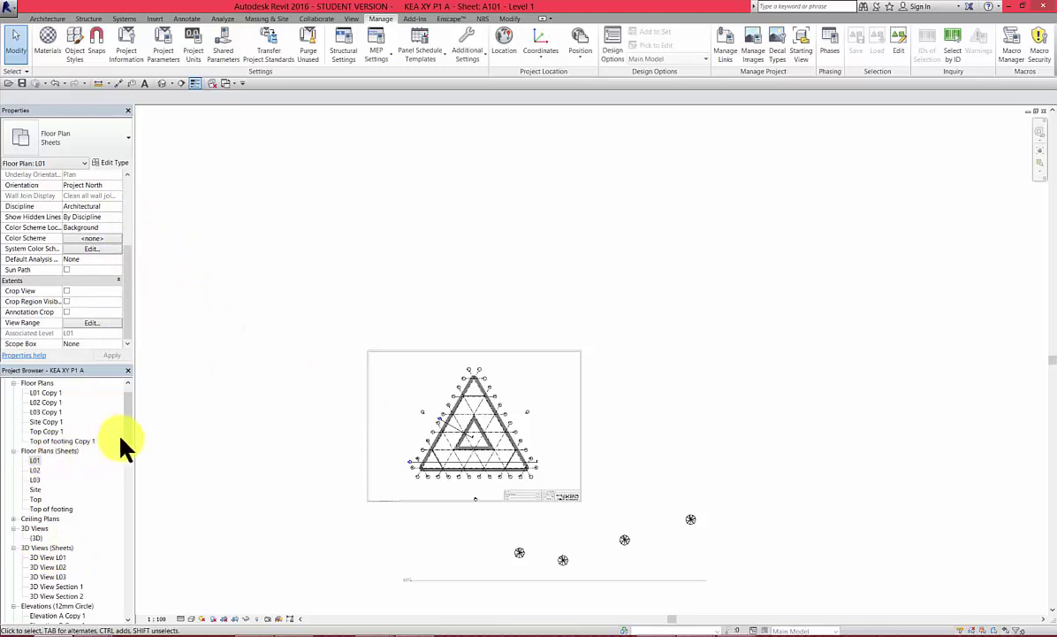
pyautogui.scroll(2, 128, 417)
pyautogui.click(31, 480)
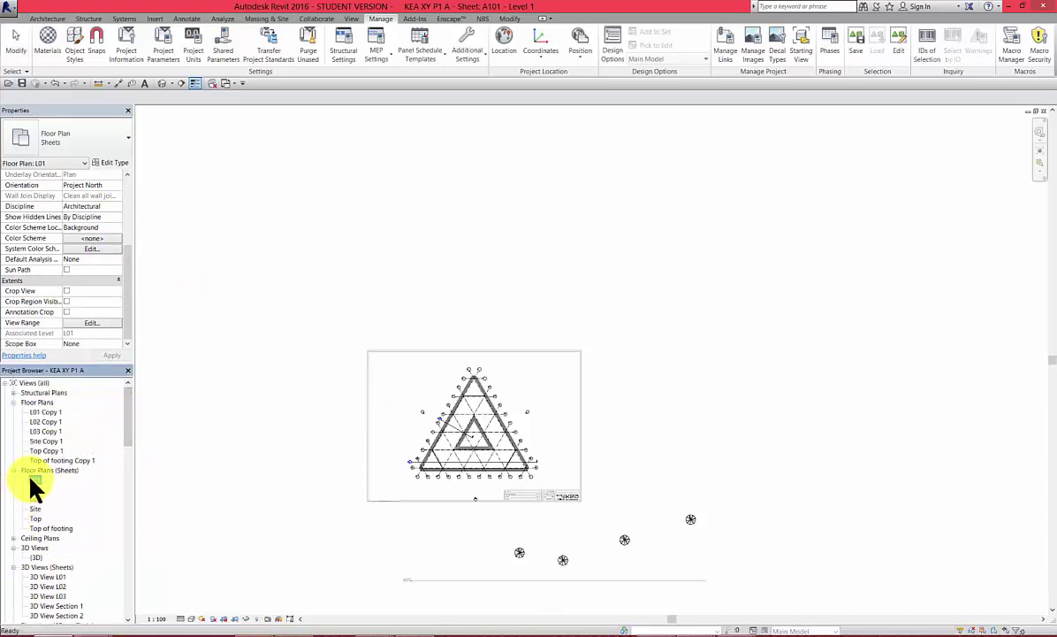
# - Hide the Sections and Elevations annotation categories in the L01 view and apply
pyautogui.click(403, 578)
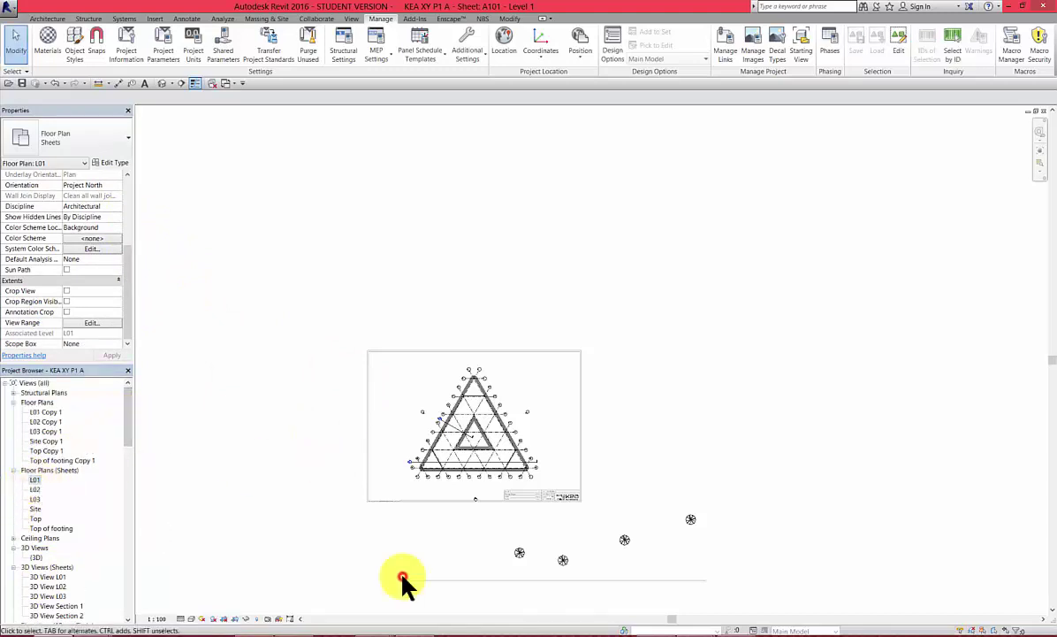
pyautogui.press('v')
pyautogui.press('v')
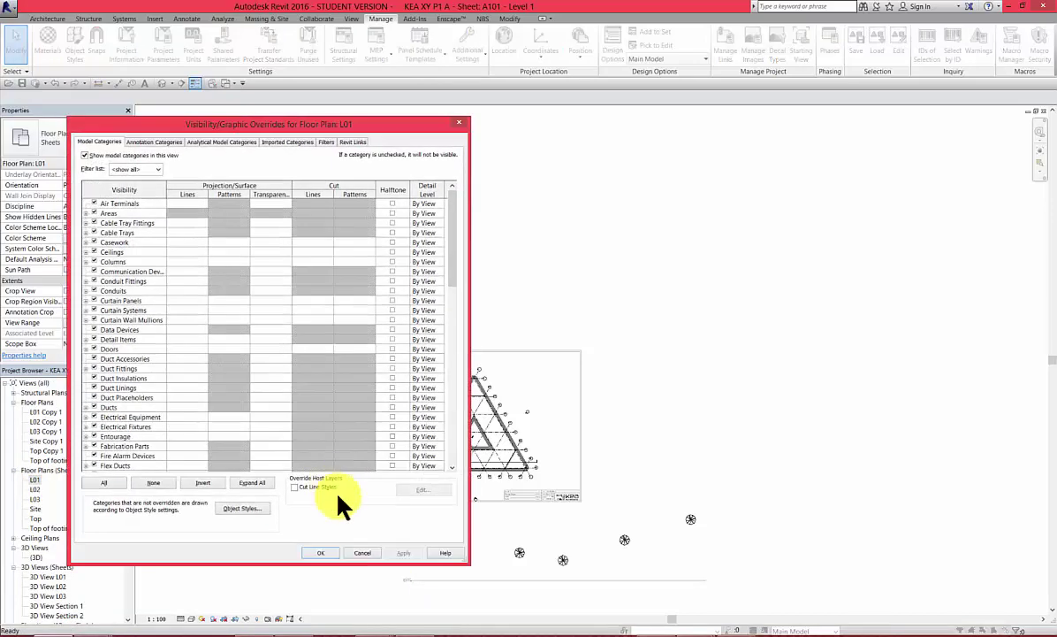
pyautogui.moveTo(371, 133); pyautogui.dragTo(283, 146)
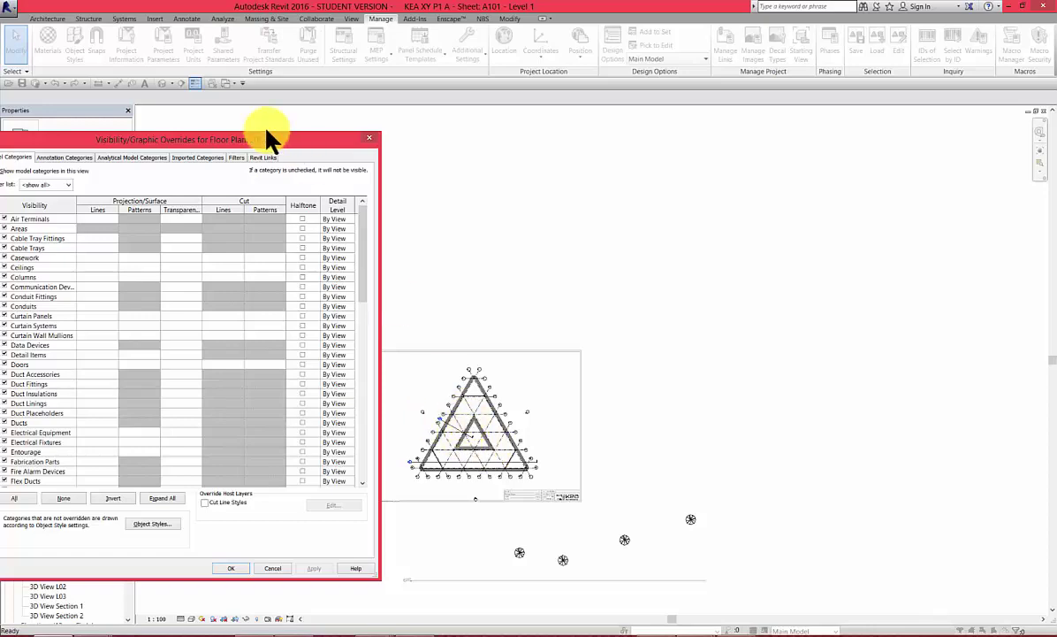
pyautogui.moveTo(285, 136); pyautogui.dragTo(862, 123)
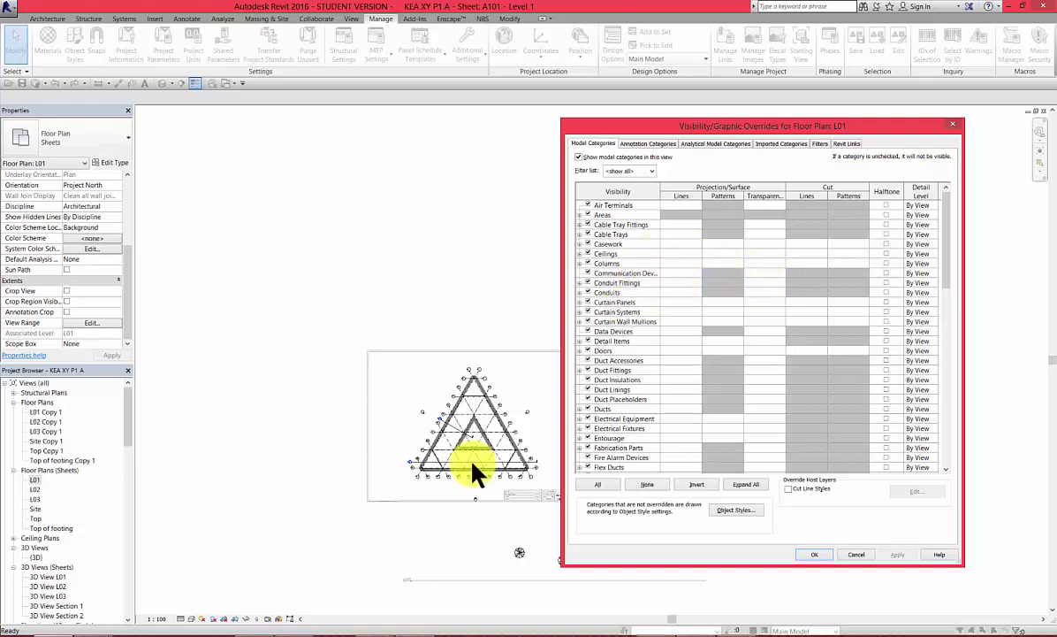
pyautogui.click(652, 143)
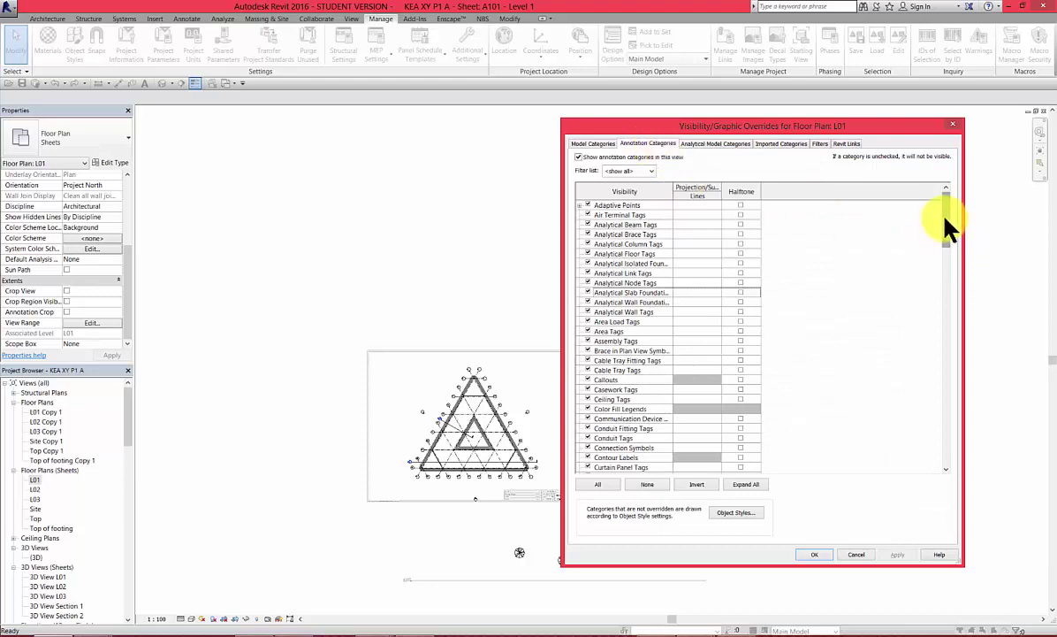
pyautogui.moveTo(948, 210); pyautogui.dragTo(887, 371)
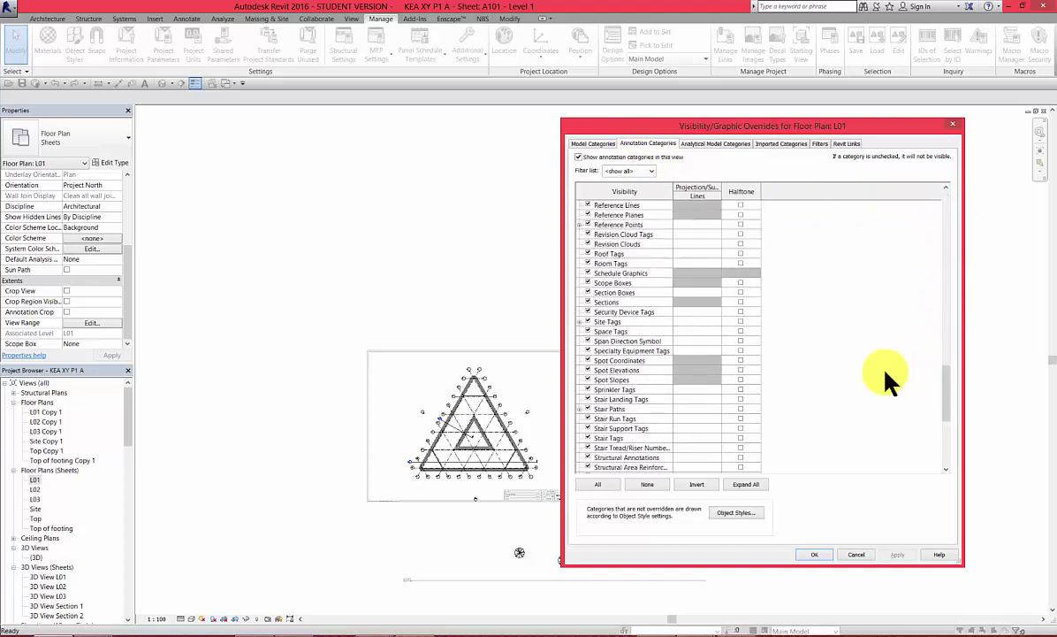
pyautogui.click(589, 302)
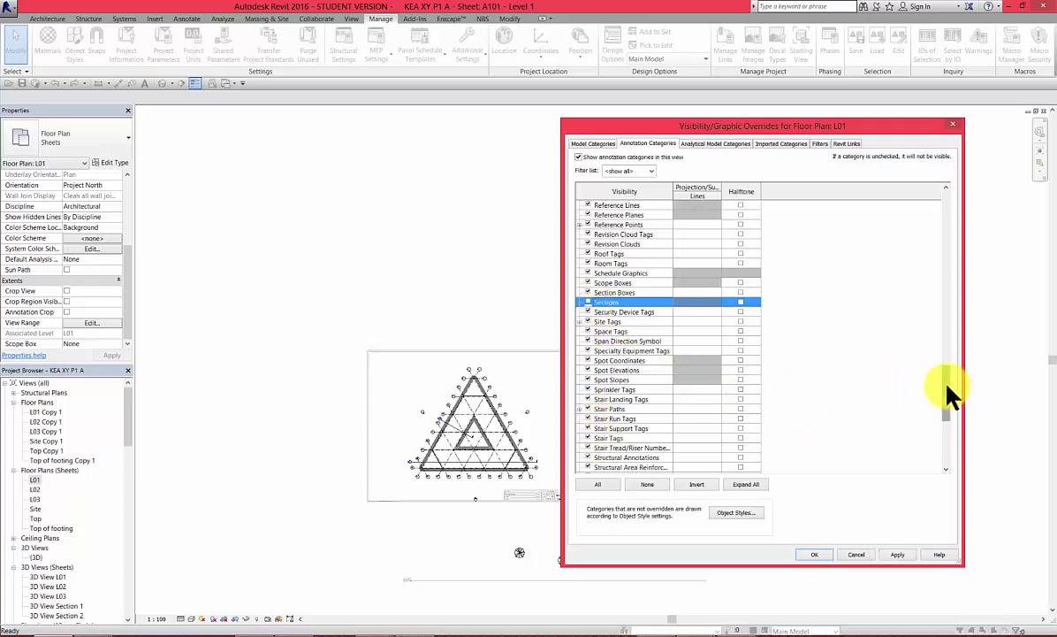
pyautogui.moveTo(947, 378); pyautogui.dragTo(951, 219)
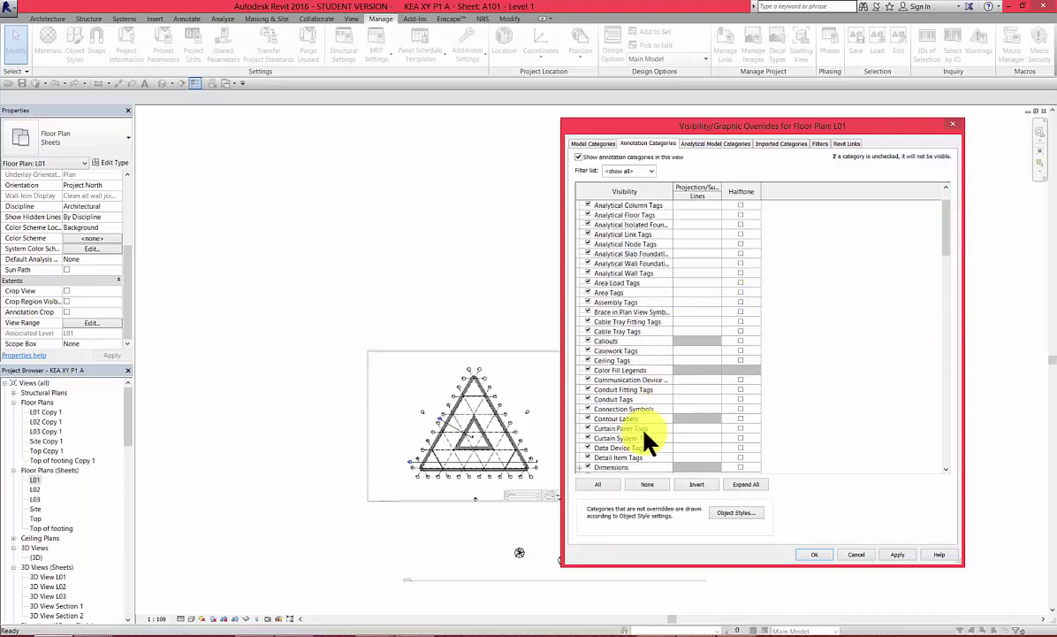
pyautogui.scroll(-6, 633, 456)
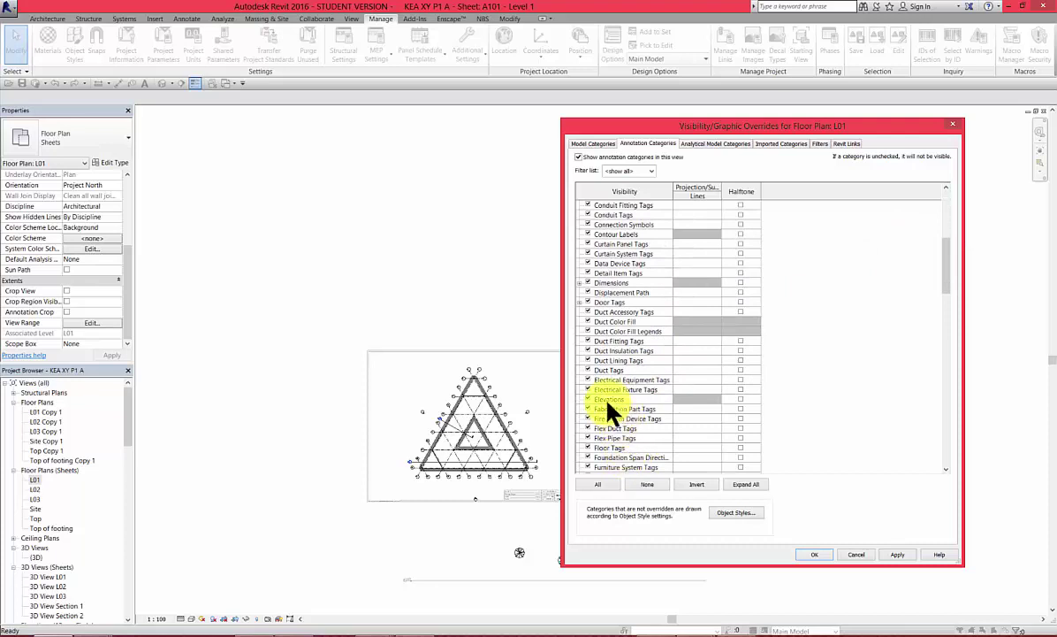
pyautogui.click(589, 398)
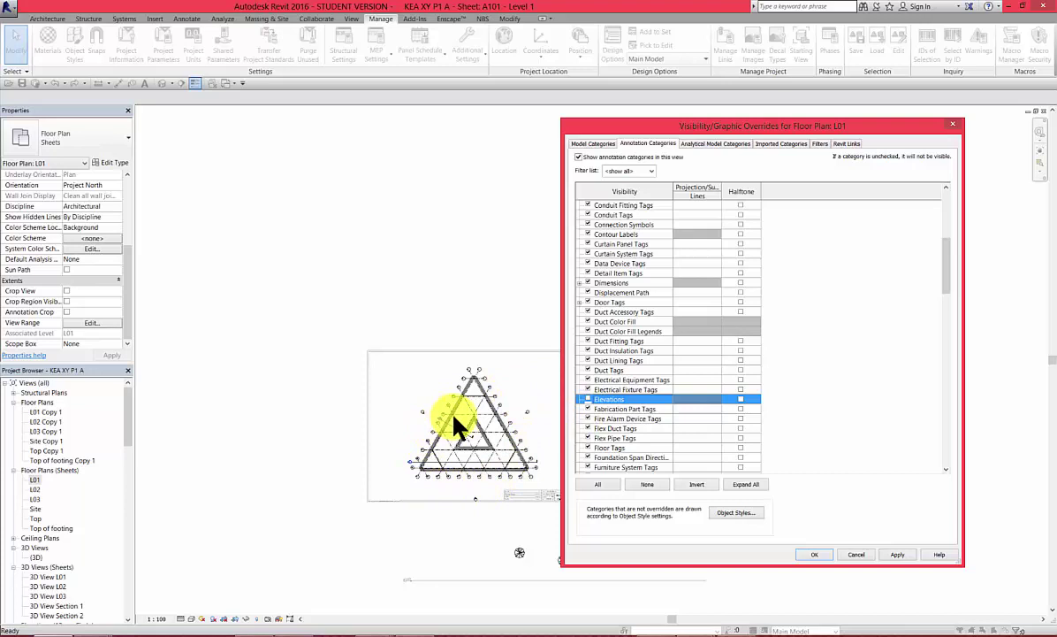
pyautogui.click(897, 554)
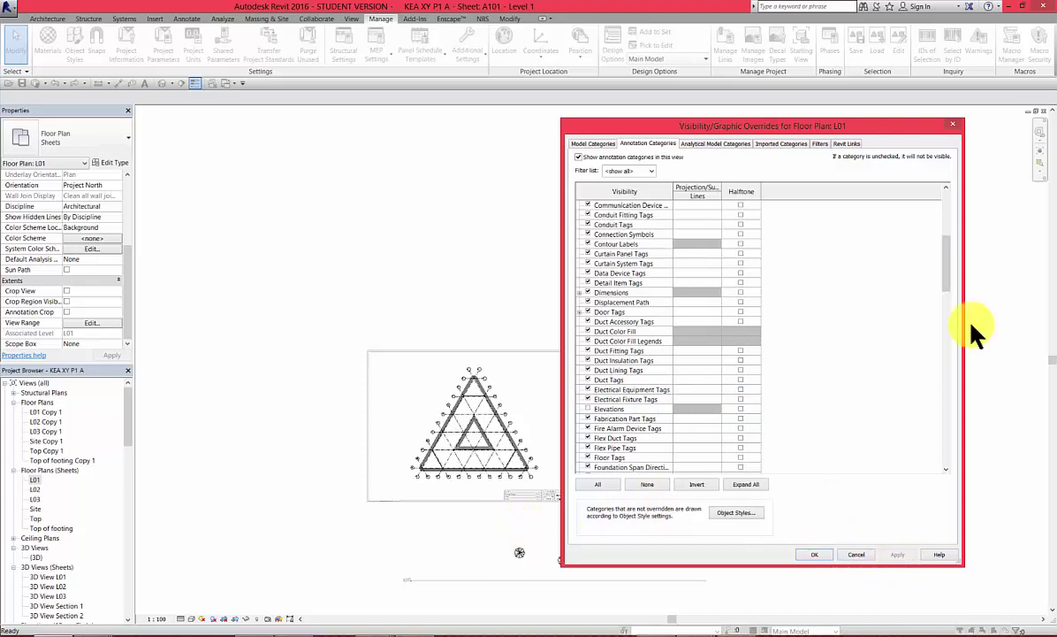
# - Adjust the Site model category and confirm the visibility settings
pyautogui.click(593, 143)
pyautogui.moveTo(945, 239); pyautogui.dragTo(935, 420)
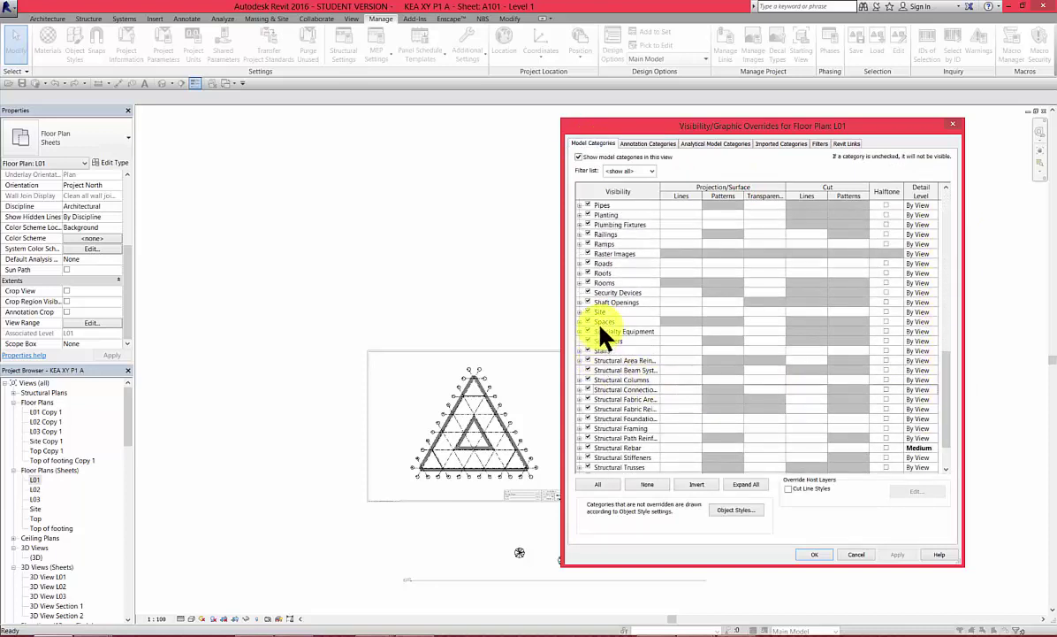
pyautogui.click(586, 311)
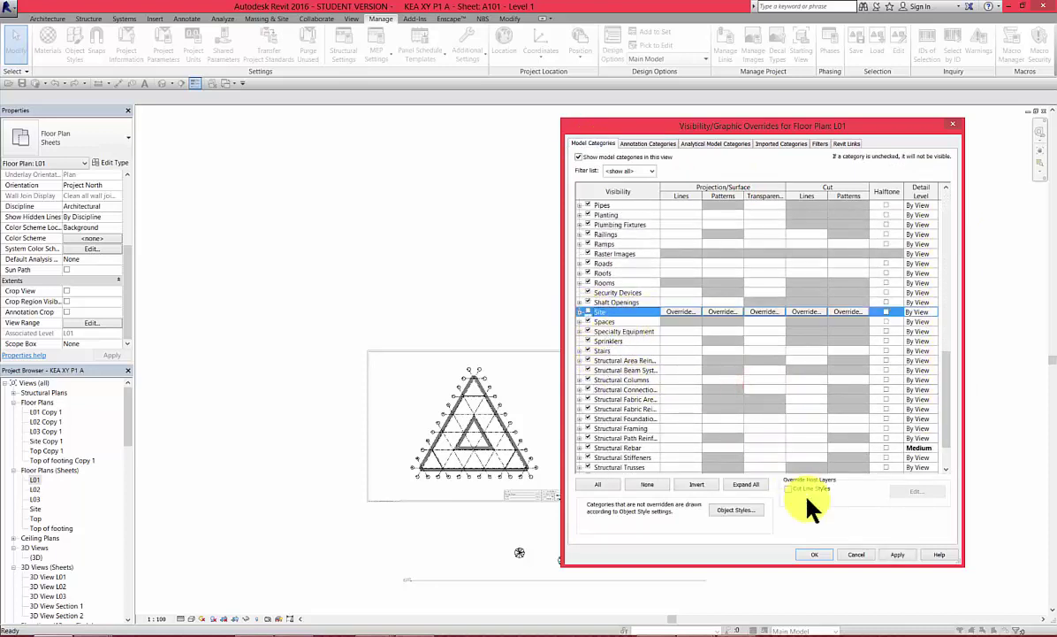
pyautogui.click(814, 554)
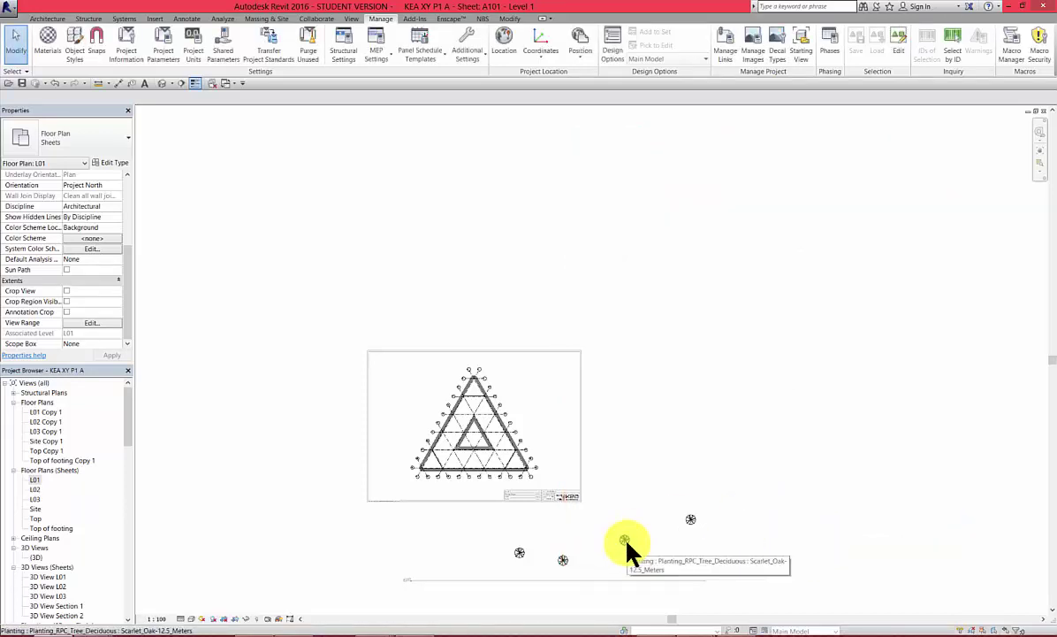
# - Reopen Visibility/Graphics (VG) and uncheck Planting to hide the trees in L01
pyautogui.press('v')
pyautogui.press('g')
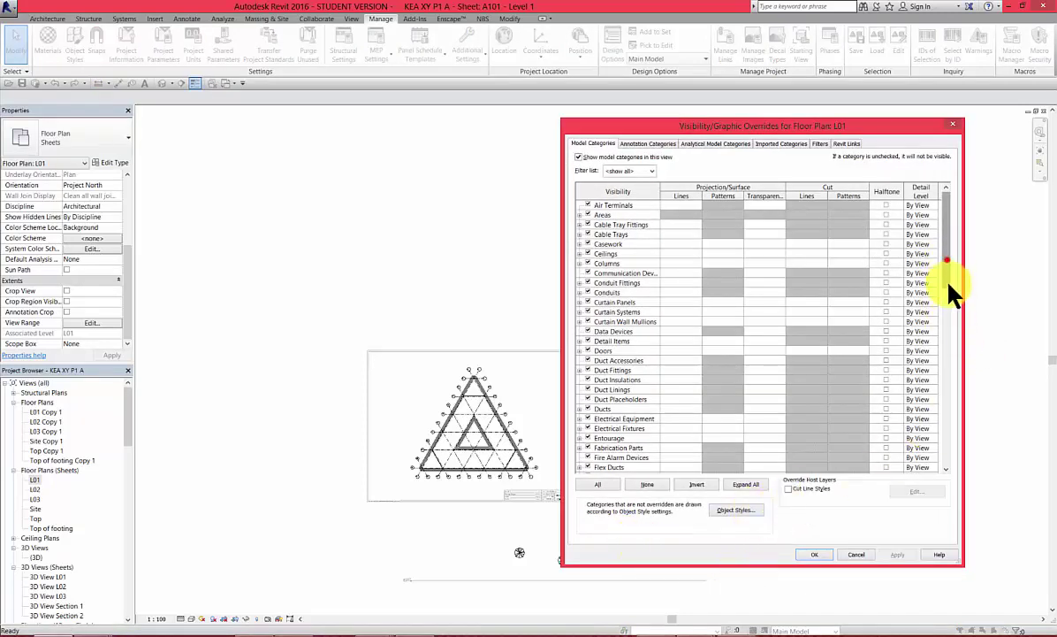
pyautogui.moveTo(947, 258); pyautogui.dragTo(961, 357)
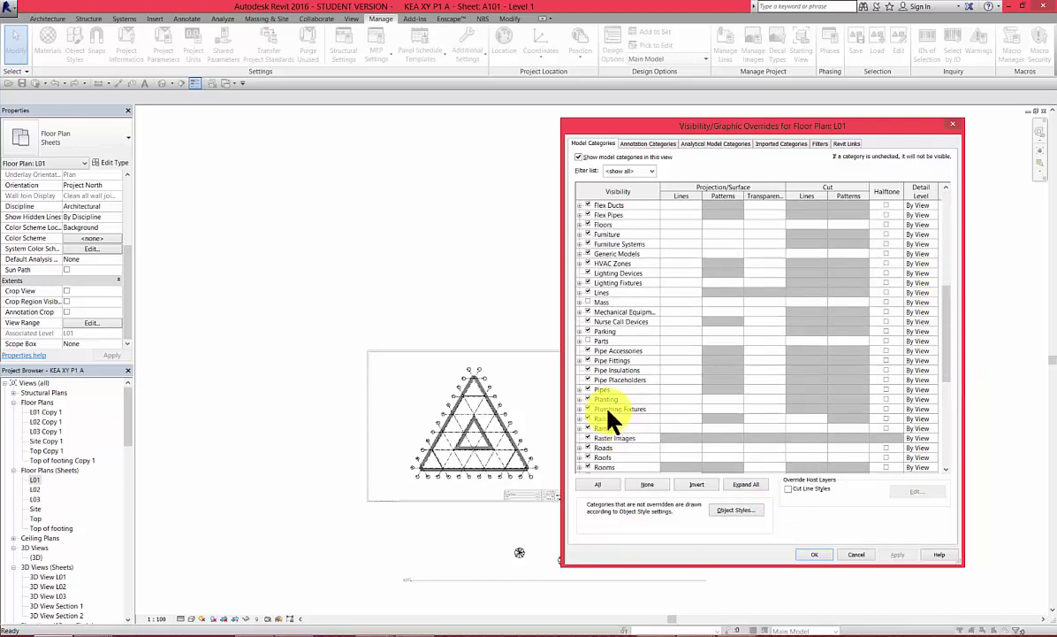
pyautogui.click(588, 398)
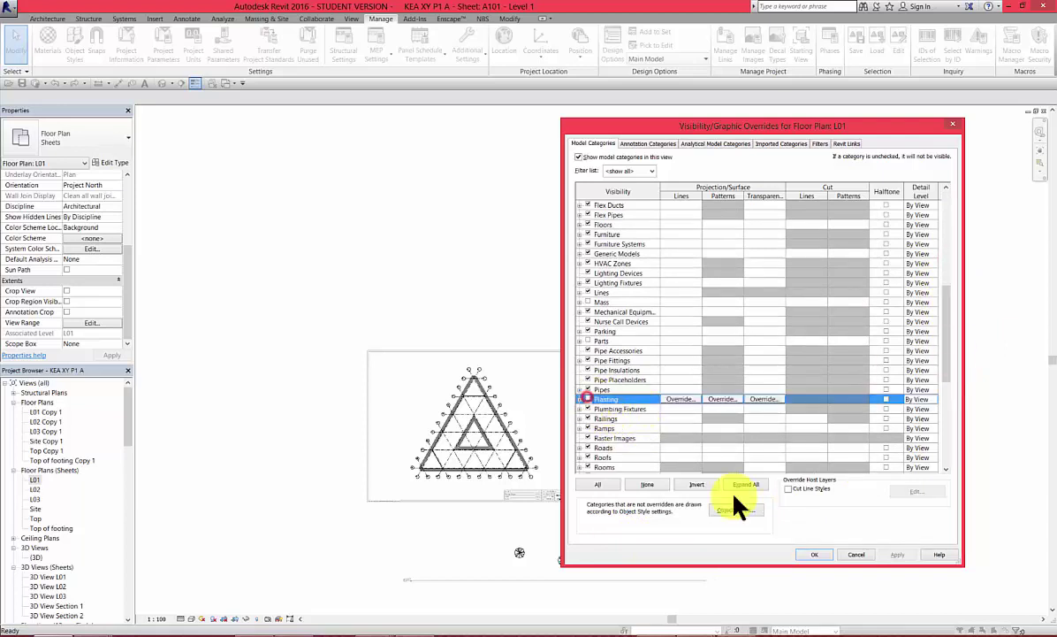
pyautogui.click(811, 555)
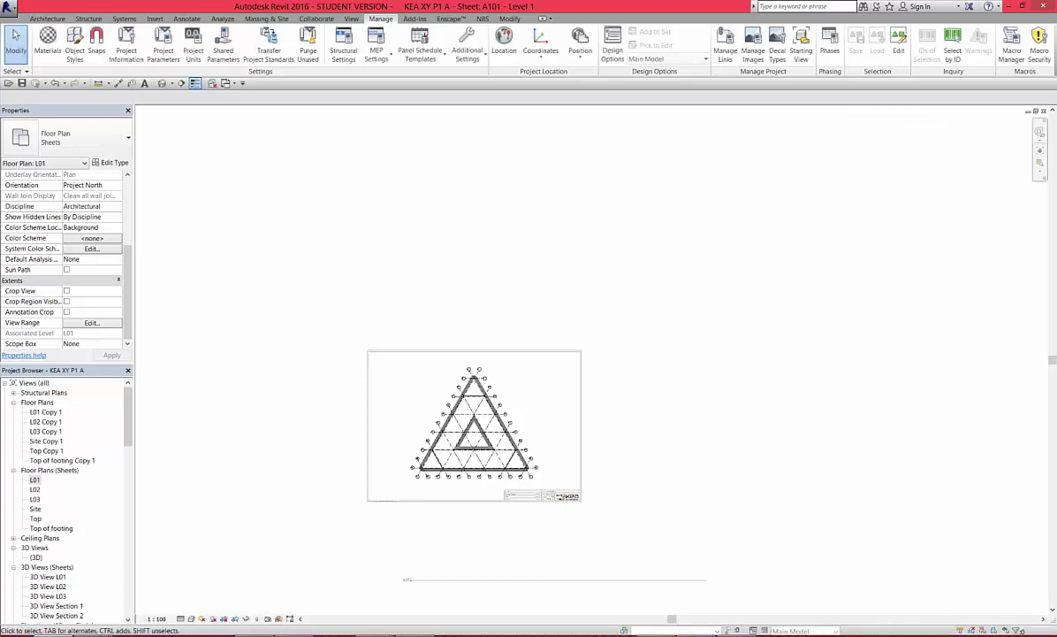
# - Drag the L01 viewport up so the plan and its title sit inside the sheet border
pyautogui.click(333, 513)
pyautogui.moveTo(436, 579); pyautogui.dragTo(404, 495)
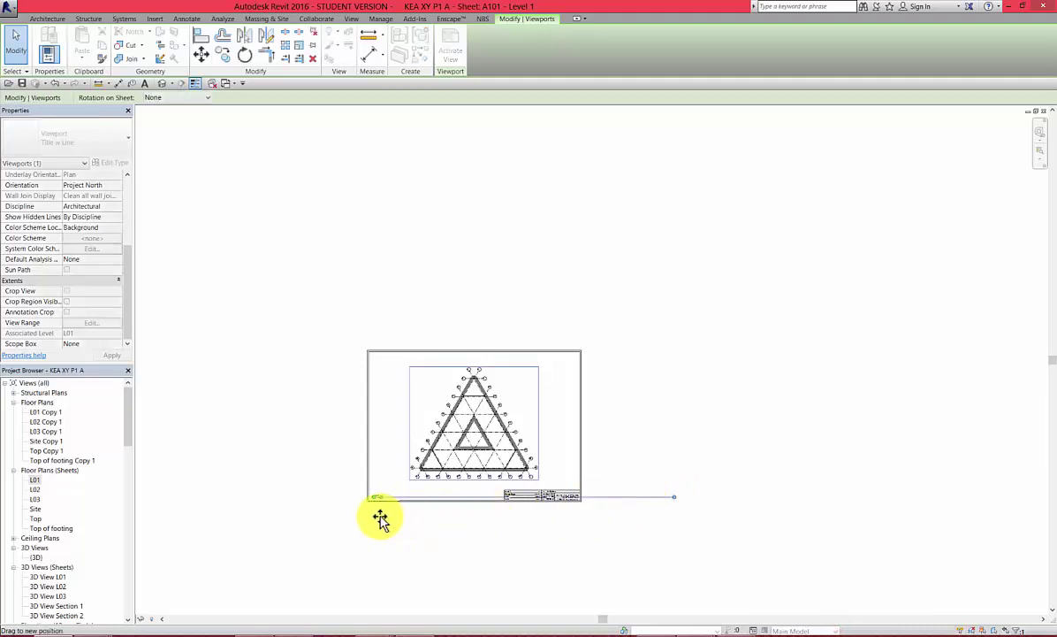
pyautogui.press('Escape')
pyautogui.scroll(2, 346, 479)
pyautogui.scroll(4, 351, 478)
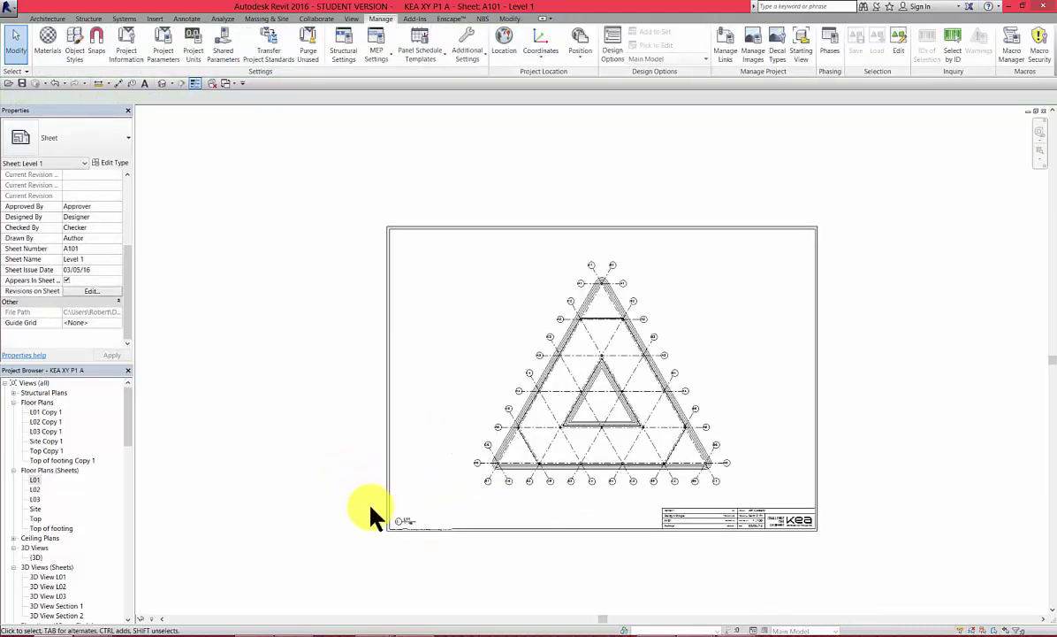
pyautogui.scroll(-3, 367, 532)
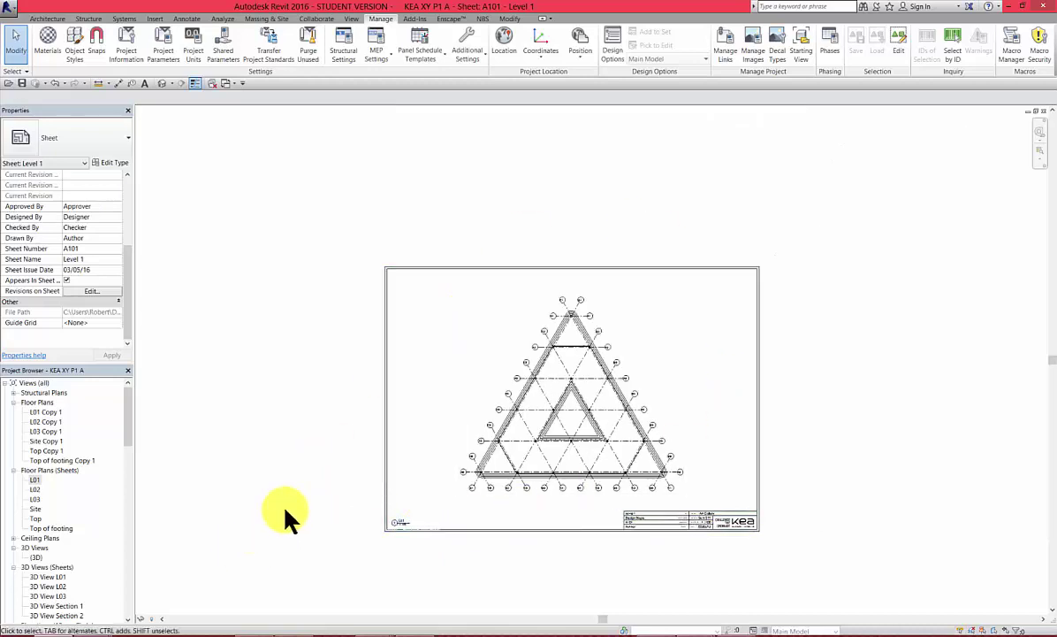
pyautogui.moveTo(130, 396); pyautogui.dragTo(133, 500)
# - Open sheet A102 - Level 2 from the Project Browser
pyautogui.doubleClick(43, 499)
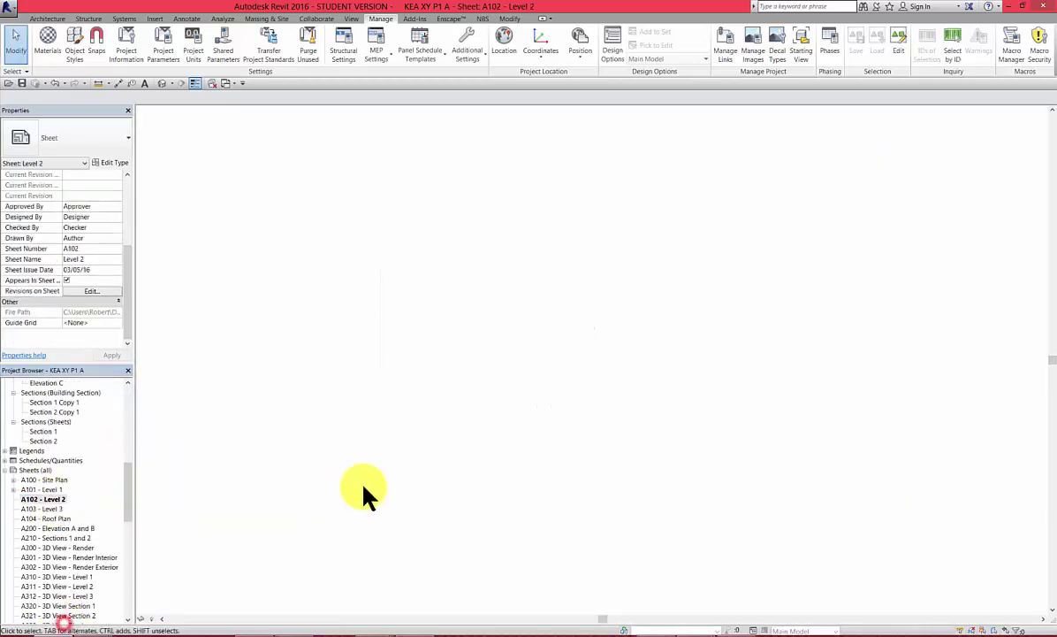
pyautogui.scroll(-5, 410, 487)
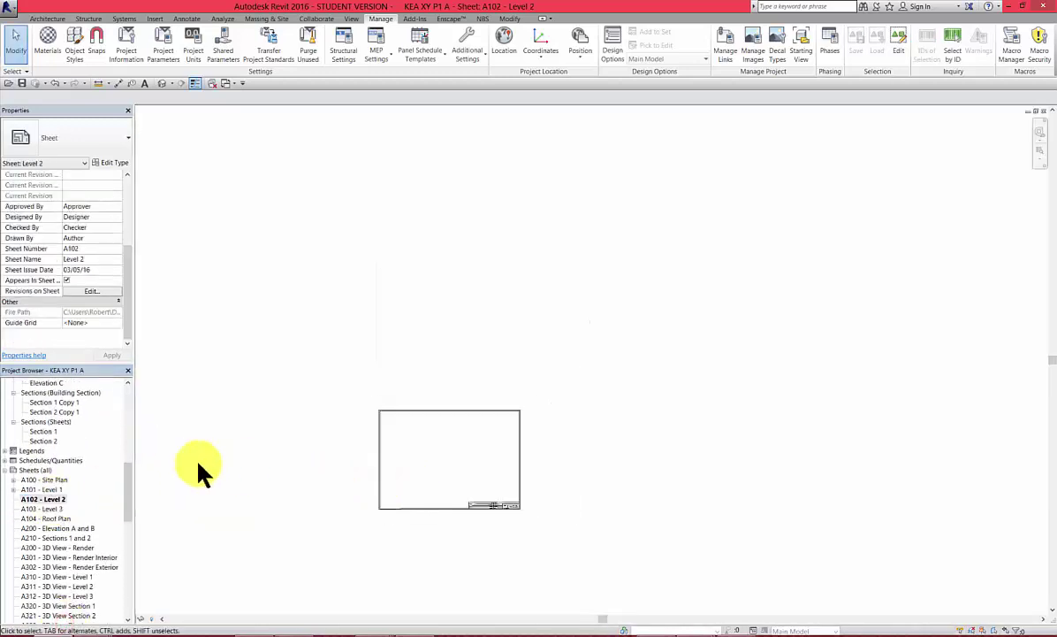
pyautogui.moveTo(130, 491); pyautogui.dragTo(124, 402)
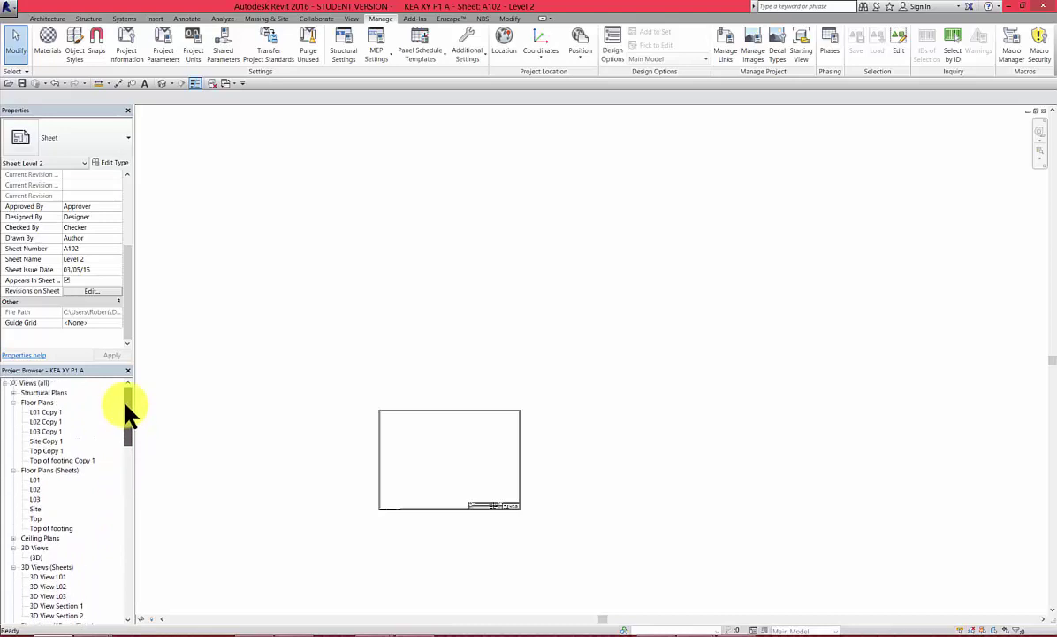
# - Place the L02 floor plan on sheet A102 and shift its viewport down into position
pyautogui.click(35, 489)
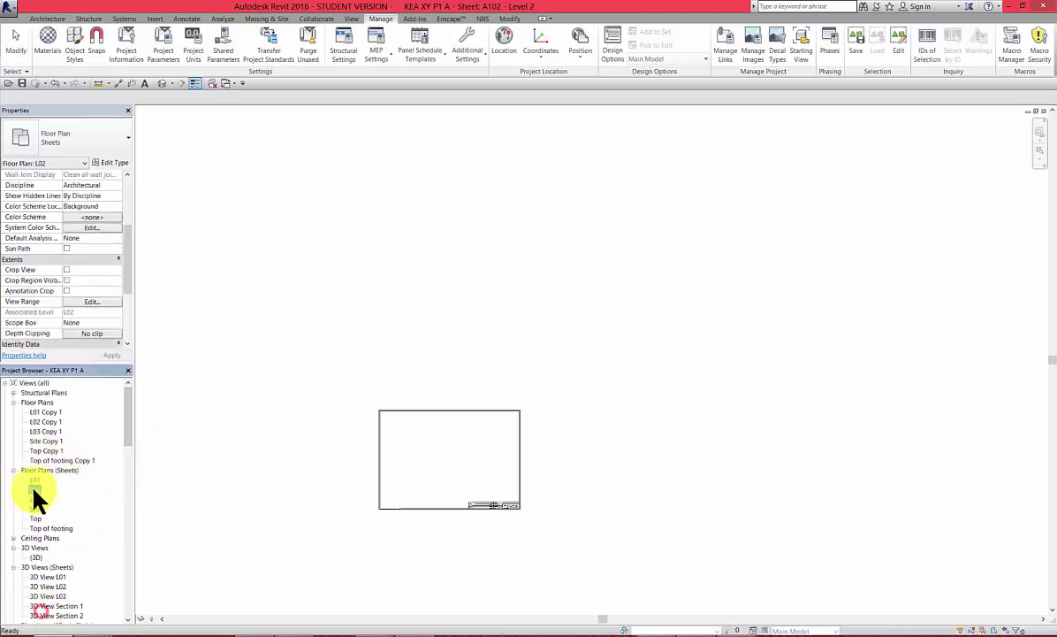
pyautogui.click(462, 468)
pyautogui.click(479, 469)
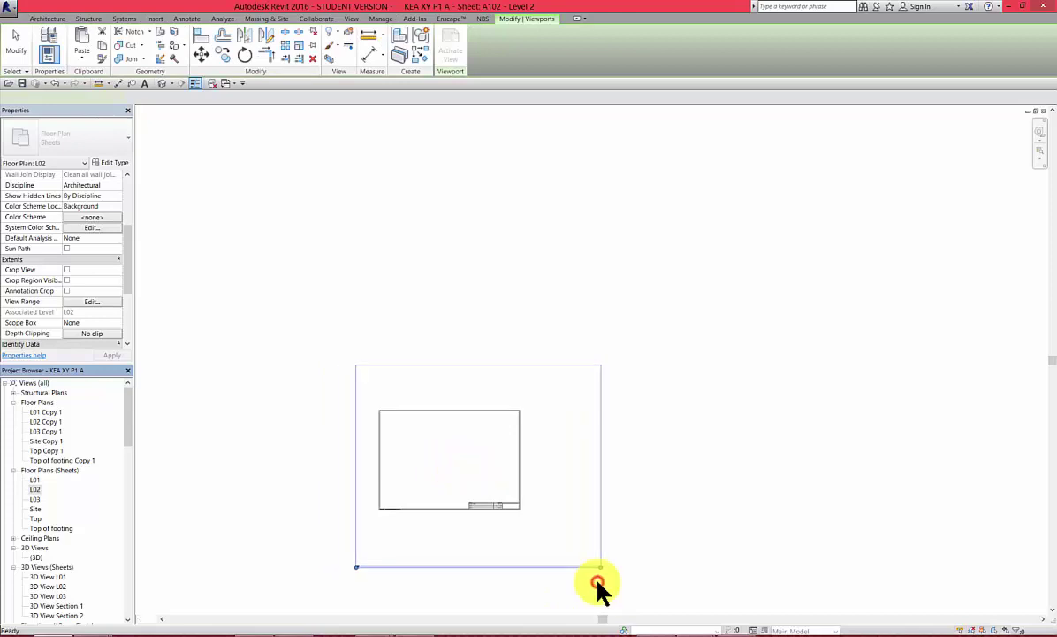
pyautogui.moveTo(471, 428); pyautogui.dragTo(472, 472)
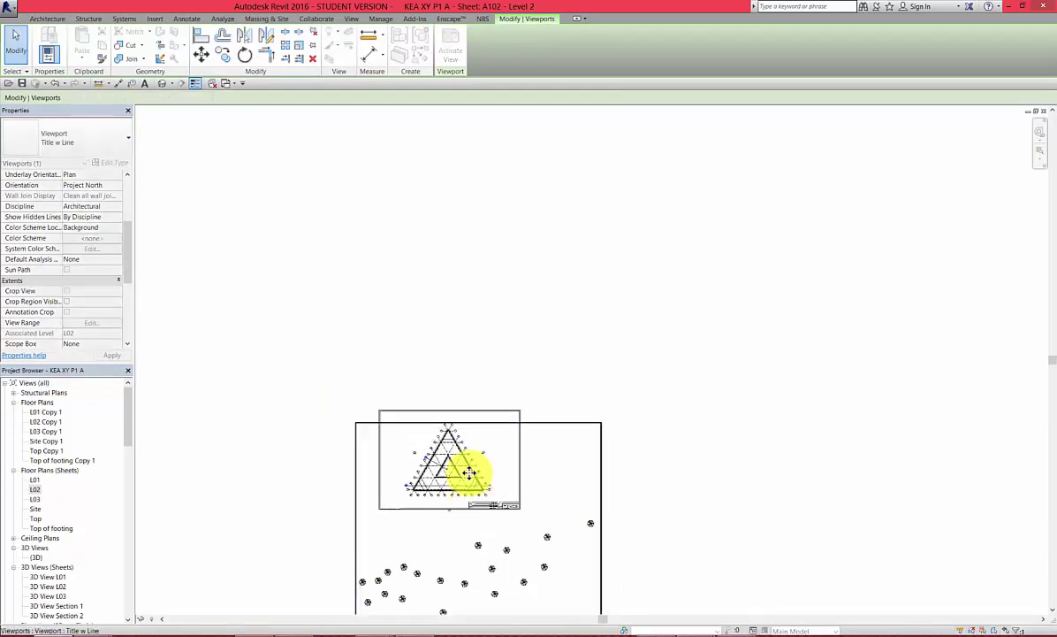
pyautogui.click(334, 461)
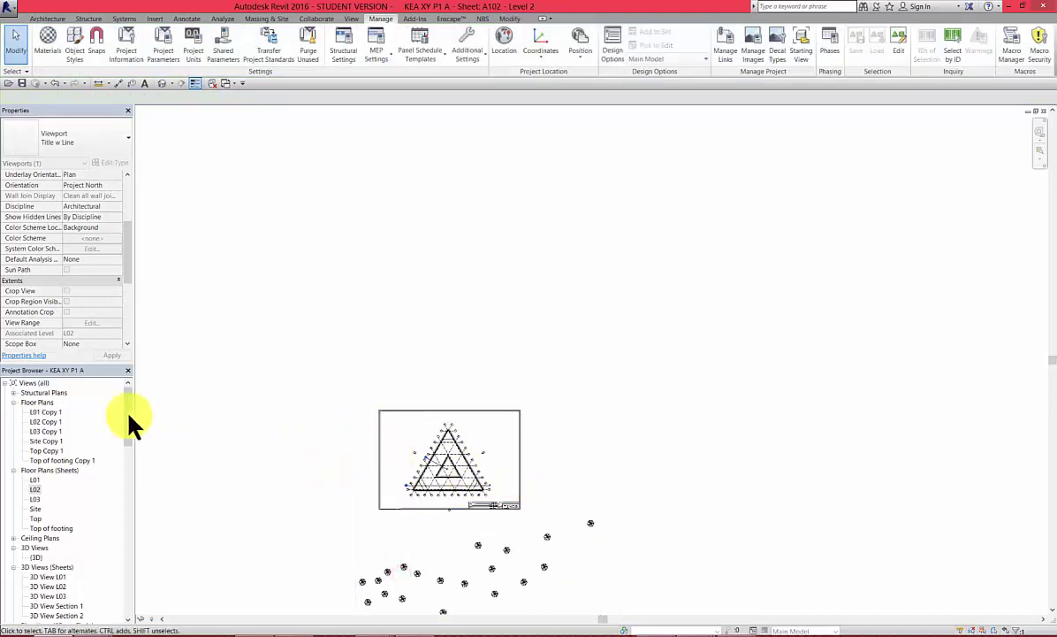
# - Create a view template named 'Plans Sheets' from the L01 floor plan view
pyautogui.rightClick(35, 480)
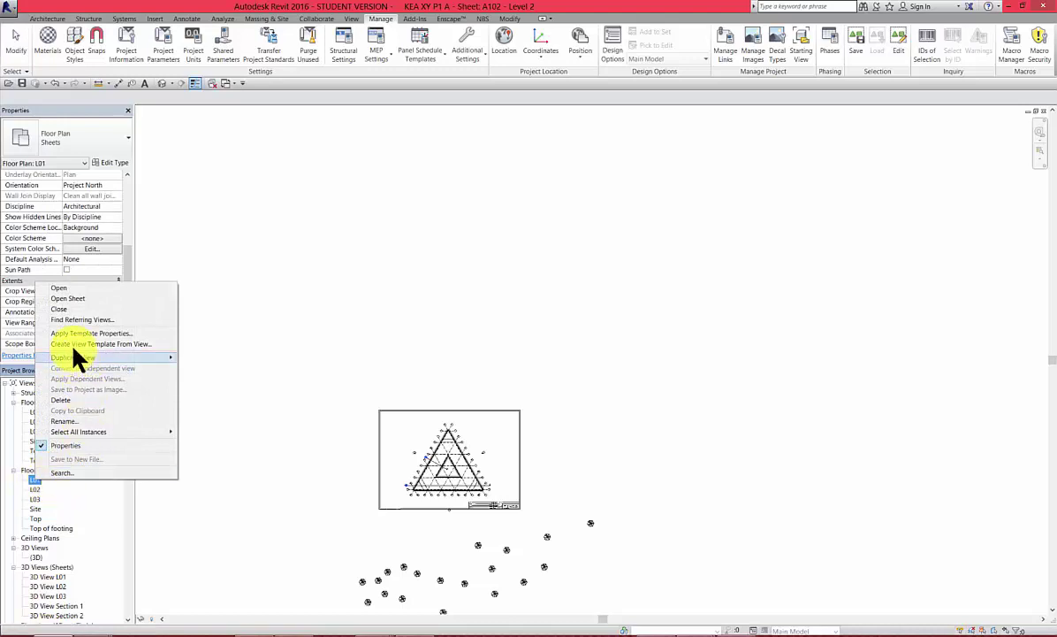
pyautogui.click(116, 344)
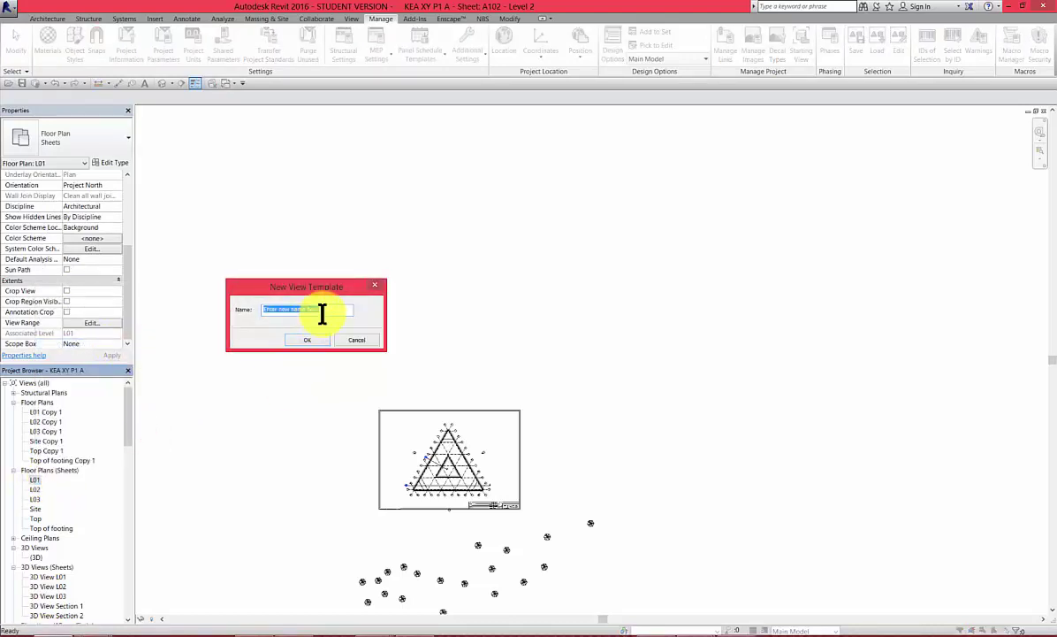
pyautogui.write('Plans Sheets')
pyautogui.click(308, 339)
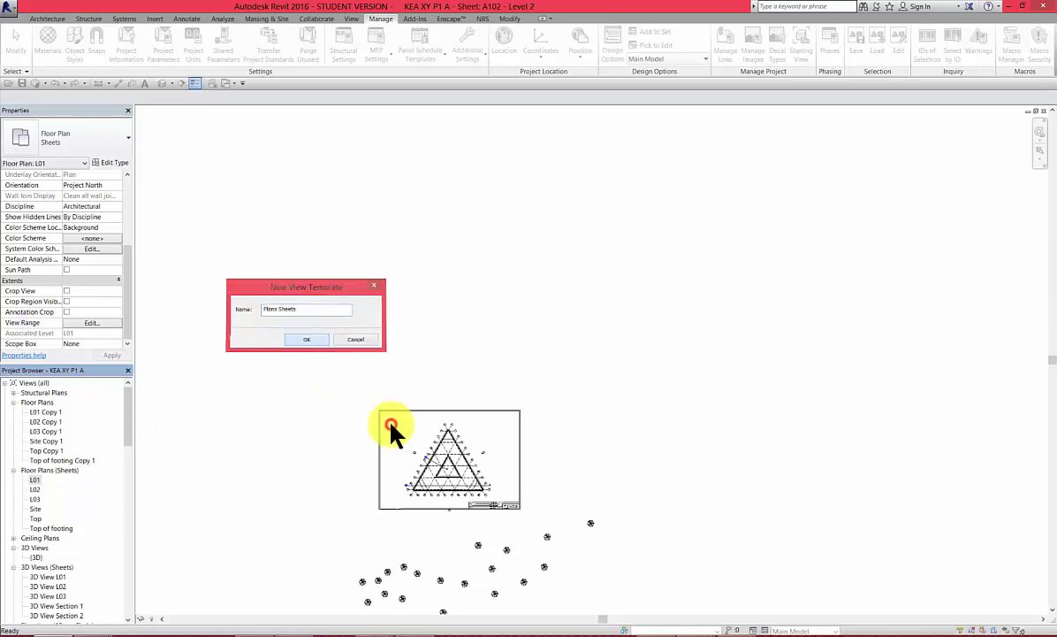
pyautogui.click(189, 333)
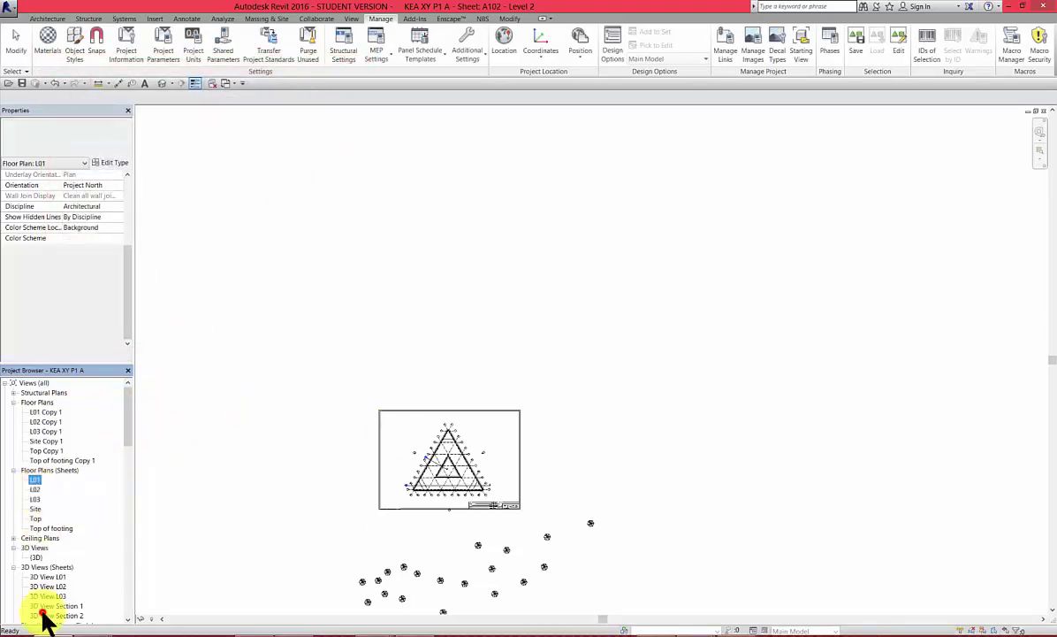
# - Open the L02 floor plan view
pyautogui.doubleClick(36, 489)
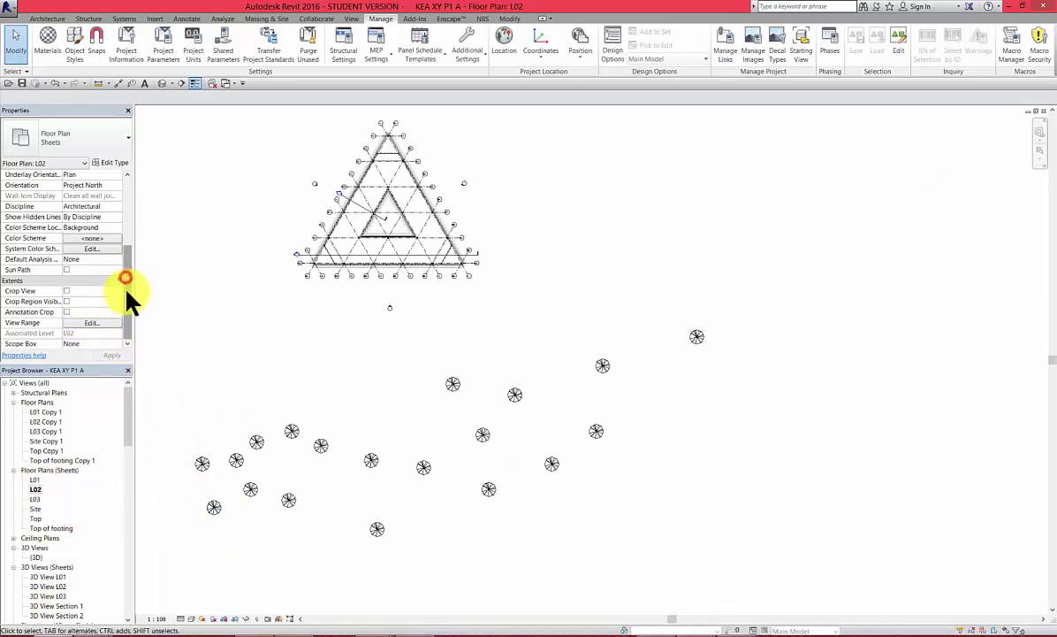
pyautogui.moveTo(127, 283); pyautogui.dragTo(119, 205)
pyautogui.click(204, 319)
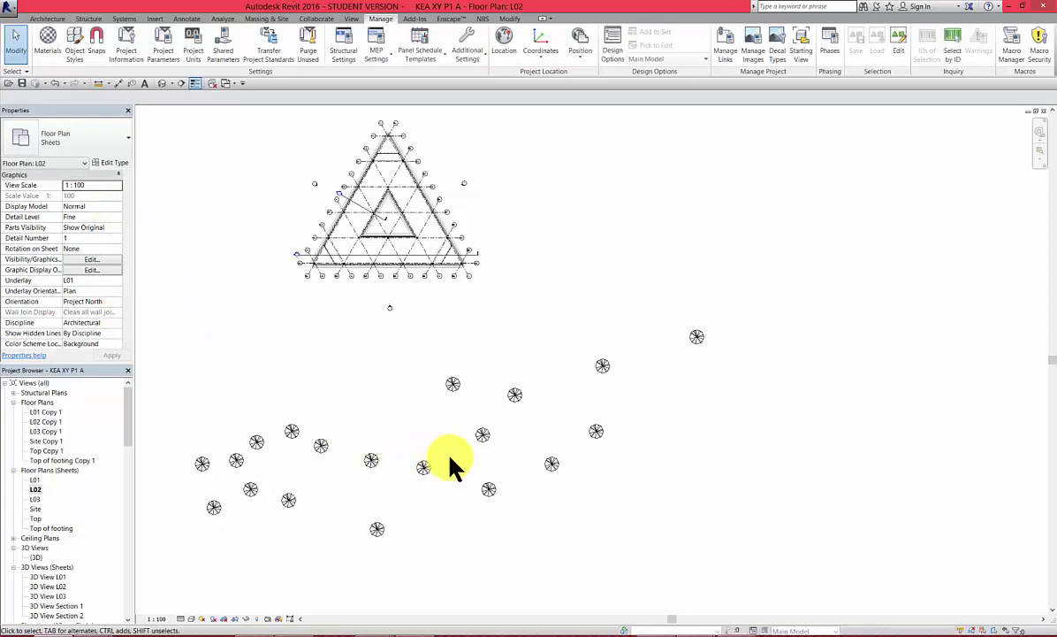
pyautogui.scroll(-4, 446, 463)
pyautogui.click(437, 545)
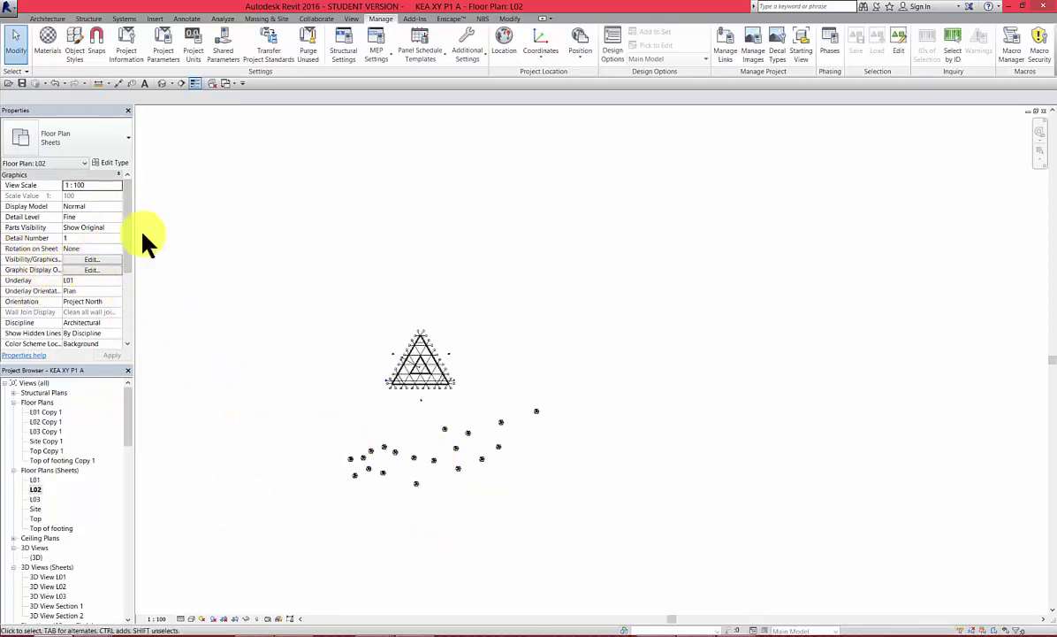
pyautogui.moveTo(130, 248); pyautogui.dragTo(134, 279)
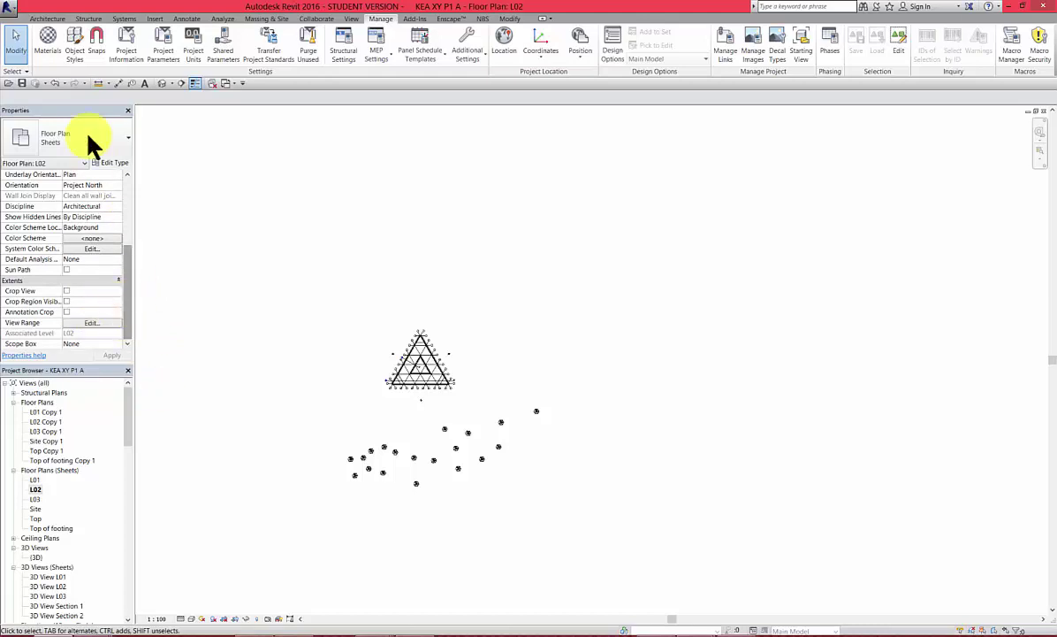
# - Set L02's View Template to Plans Sheets and redock the Properties palette
pyautogui.moveTo(75, 110); pyautogui.dragTo(211, 176)
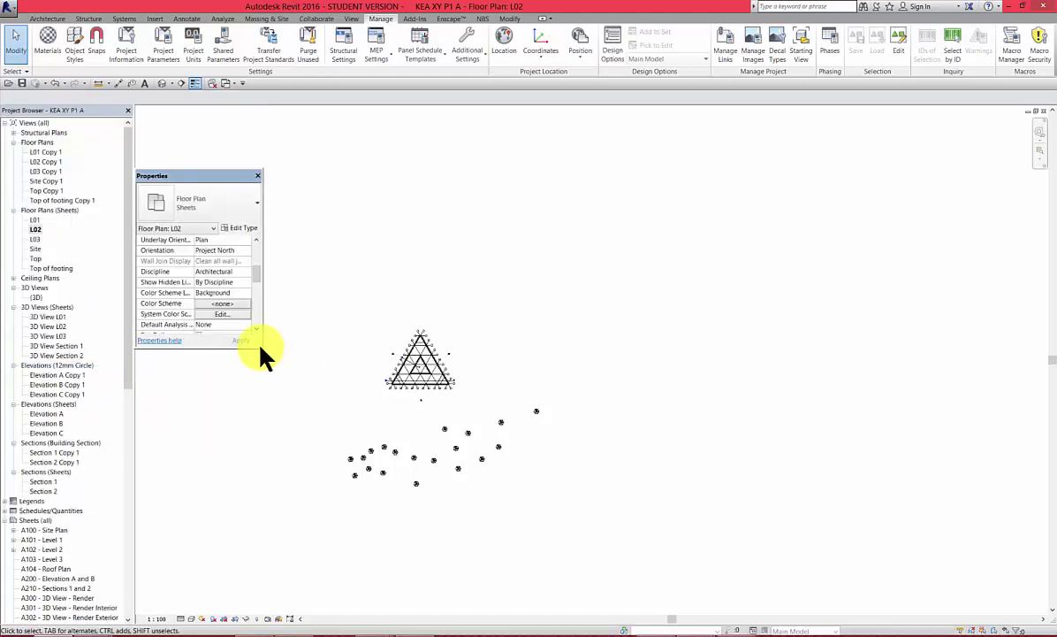
pyautogui.moveTo(261, 348); pyautogui.dragTo(328, 543)
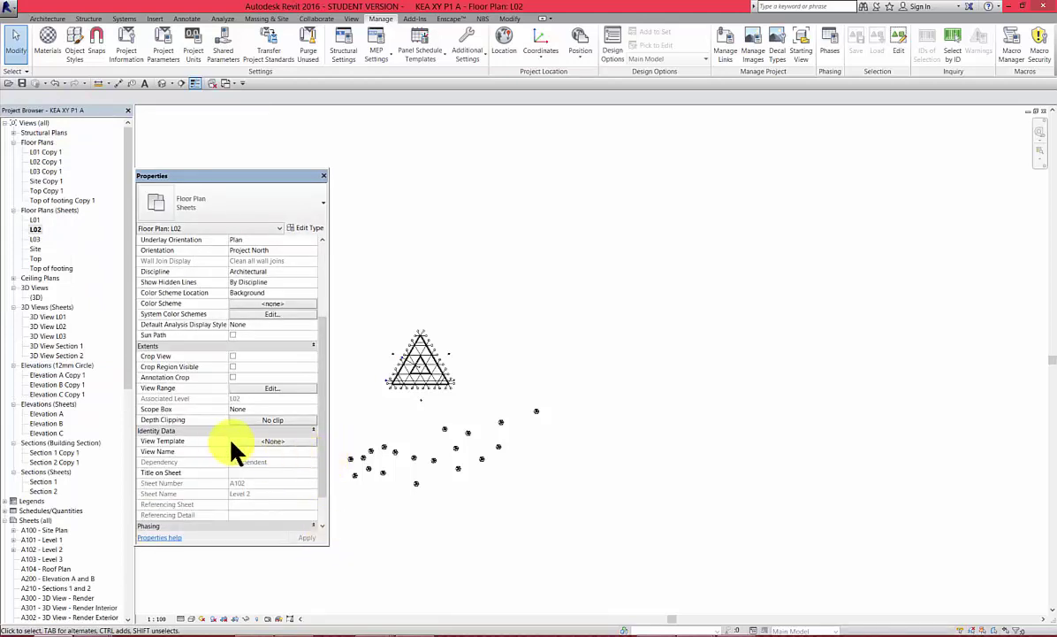
pyautogui.click(251, 440)
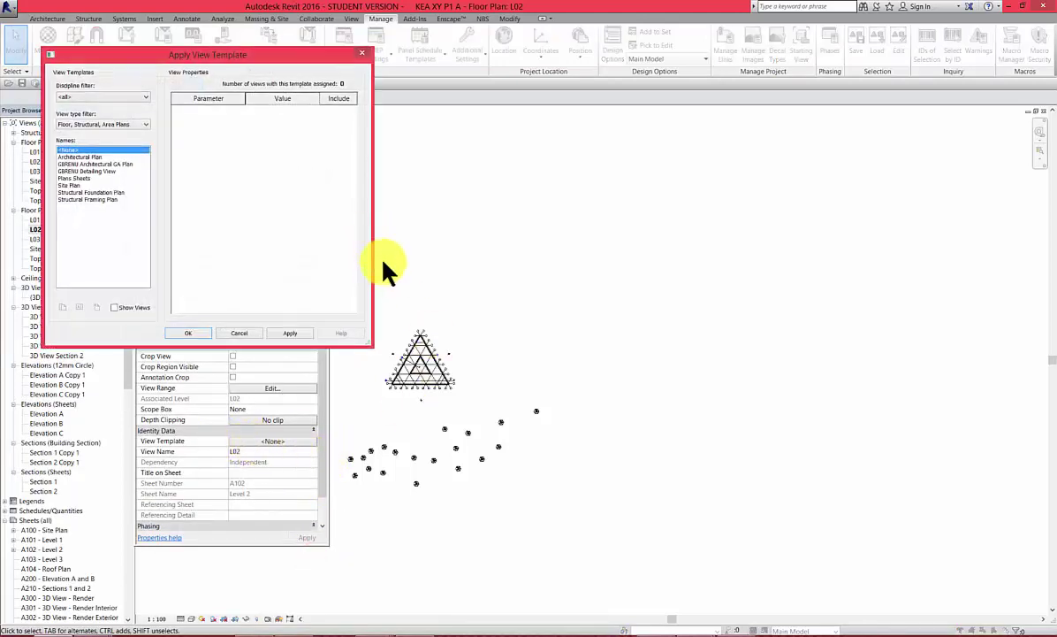
pyautogui.click(70, 178)
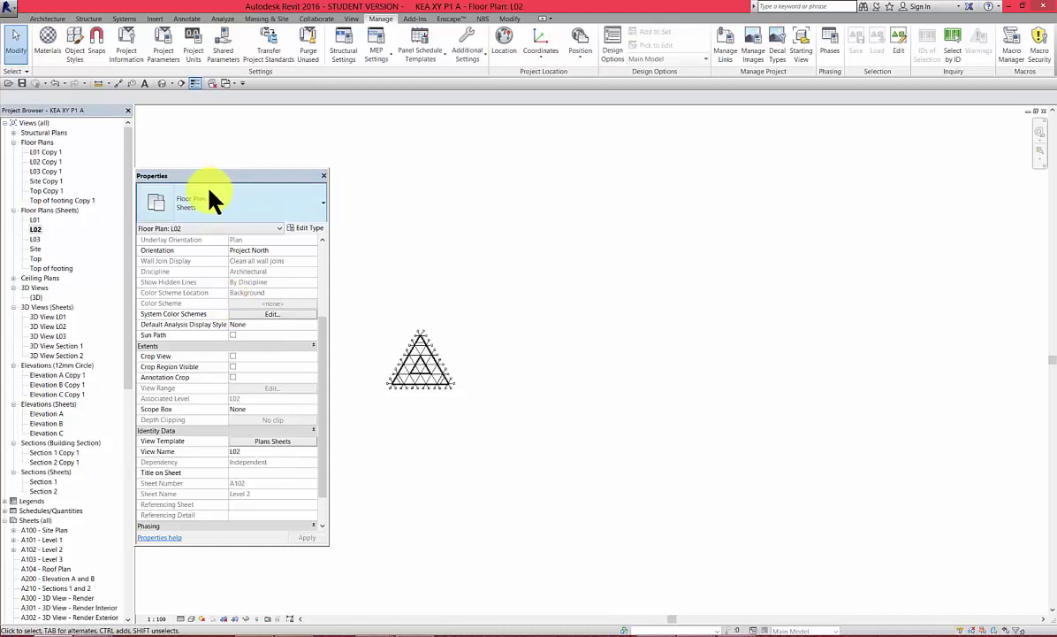
pyautogui.moveTo(205, 175)
pyautogui.mouseDown()
pyautogui.moveTo(62, 92)
pyautogui.moveTo(77, 97)
pyautogui.moveTo(123, 167)
pyautogui.moveTo(14, 82)
pyautogui.moveTo(41, 146)
pyautogui.moveTo(36, 159)
pyautogui.moveTo(80, 139)
pyautogui.moveTo(97, 97)
pyautogui.moveTo(91, 118)
pyautogui.moveTo(85, 95)
pyautogui.moveTo(63, 111)
pyautogui.moveTo(76, 159)
pyautogui.mouseUp()
pyautogui.click(221, 358)
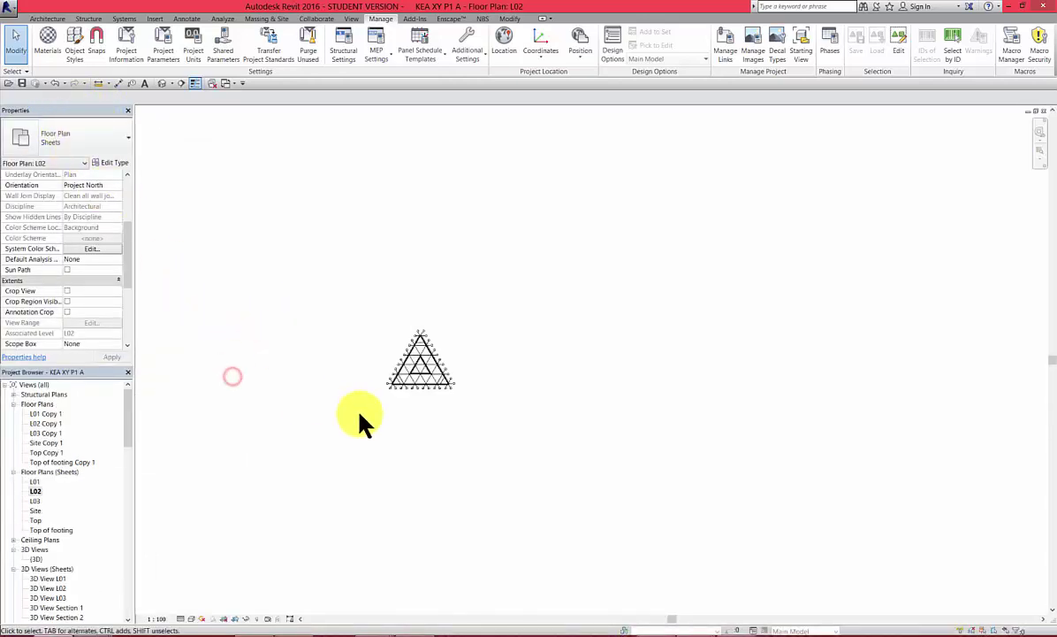
# - Open sheet A102 - Level 2 from the Project Browser
pyautogui.click(47, 597)
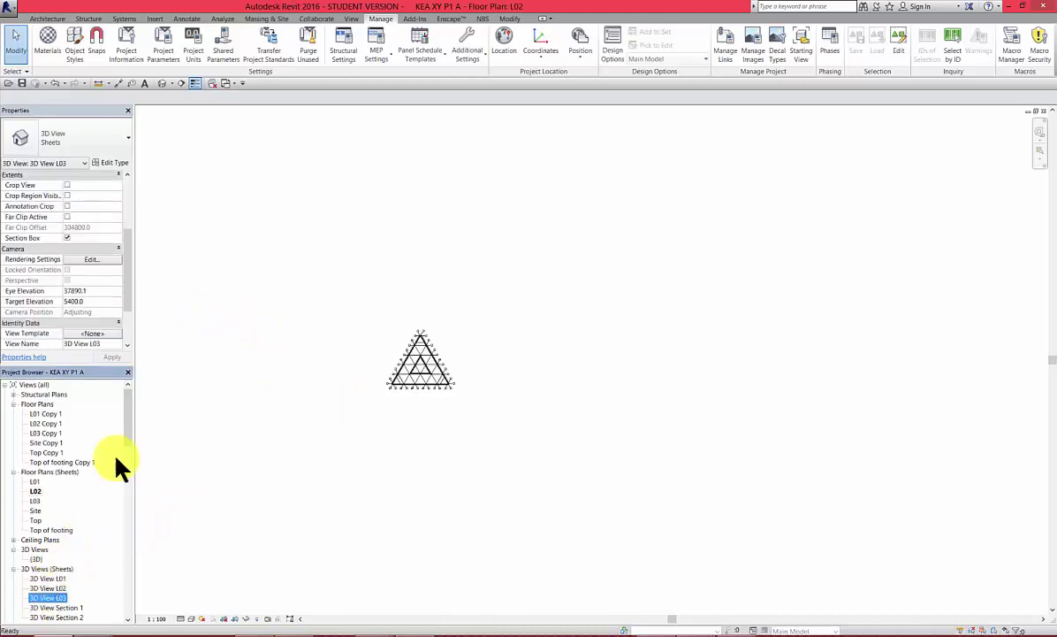
pyautogui.moveTo(129, 431); pyautogui.dragTo(129, 552)
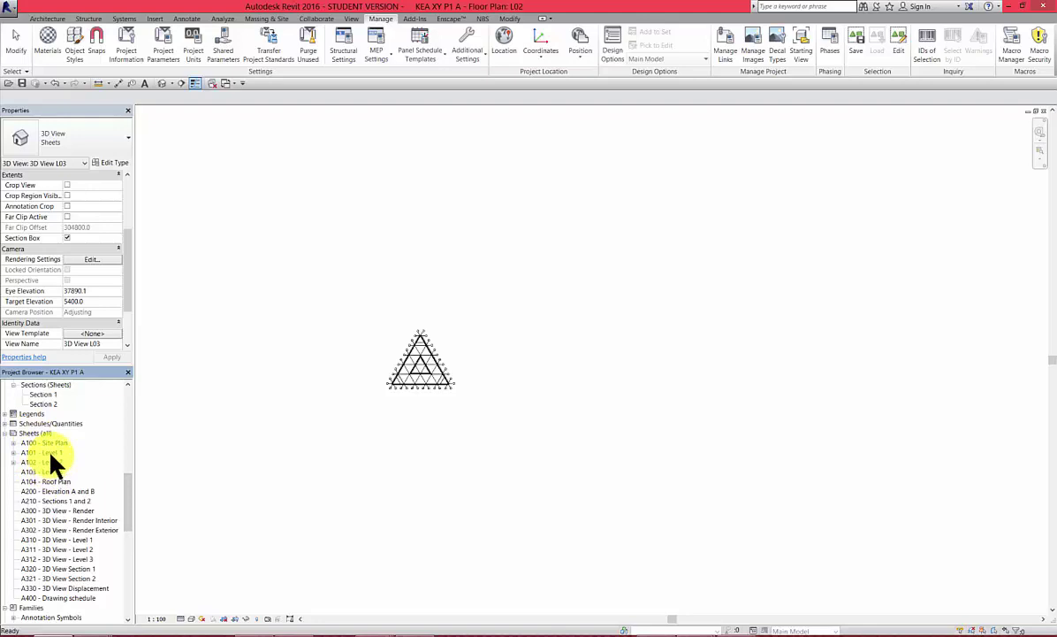
pyautogui.doubleClick(44, 461)
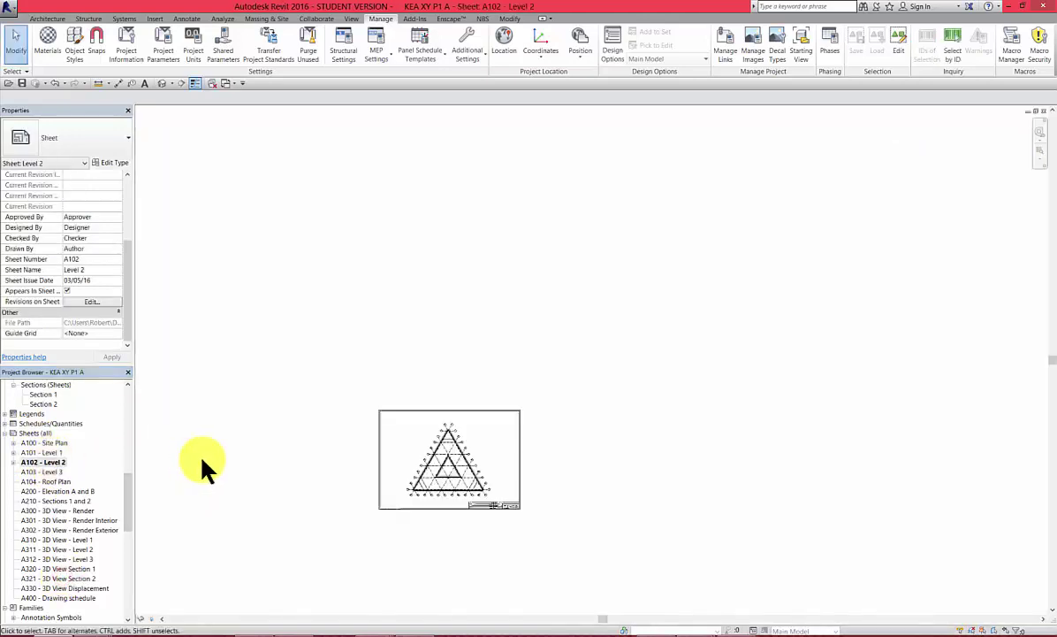
pyautogui.scroll(2, 466, 501)
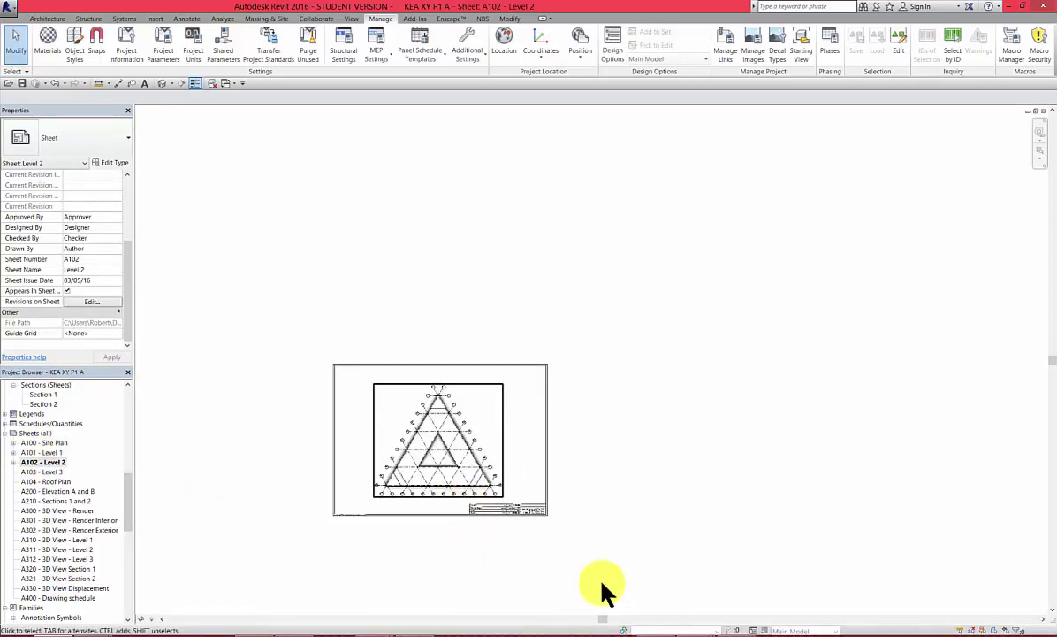
# - Move the L02 viewport up on the sheet and reposition its title down-left
pyautogui.click(465, 483)
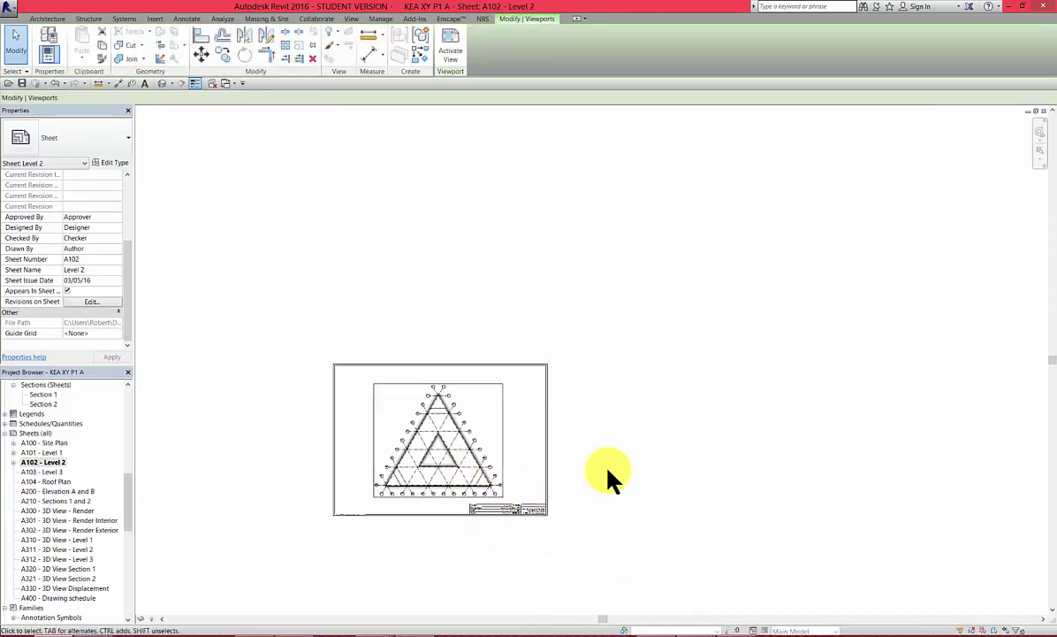
pyautogui.press('Up')
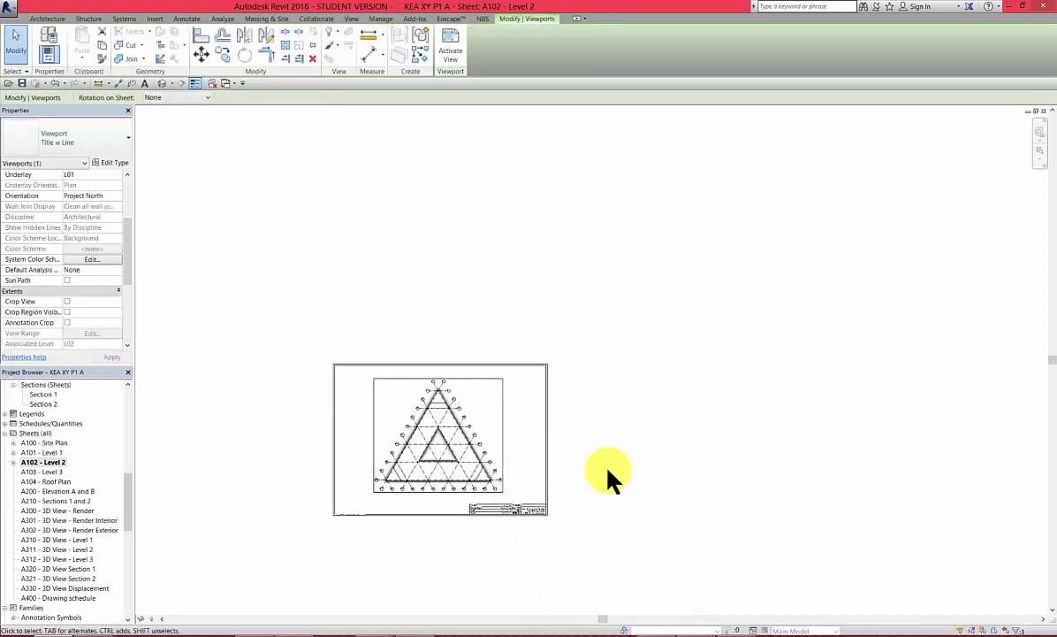
pyautogui.click(610, 470)
pyautogui.scroll(-4, 525, 483)
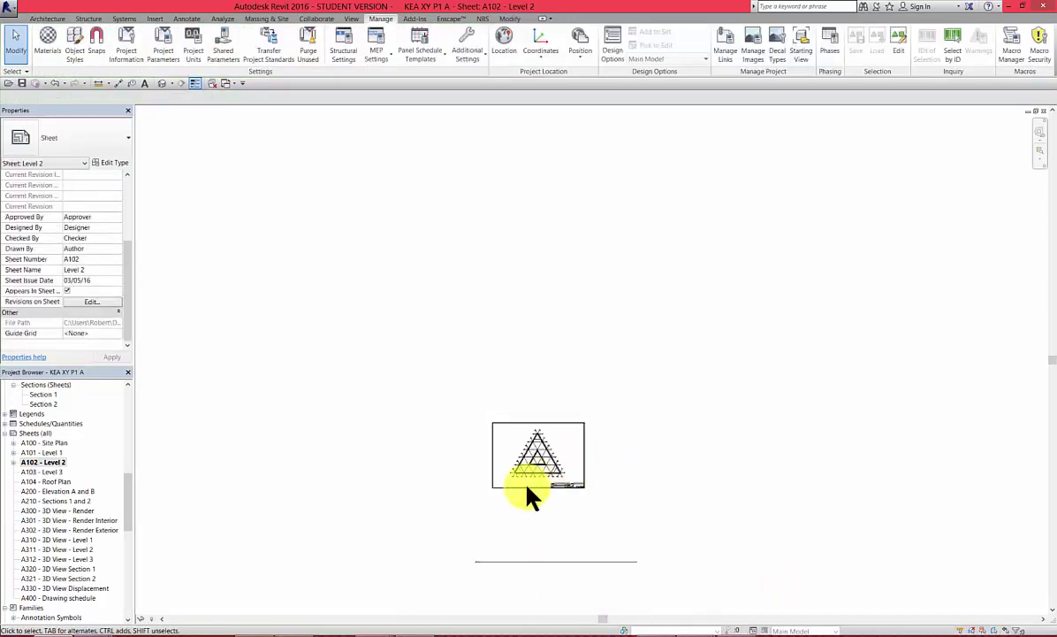
pyautogui.click(521, 550)
pyautogui.moveTo(521, 550); pyautogui.dragTo(495, 491)
pyautogui.scroll(5, 515, 476)
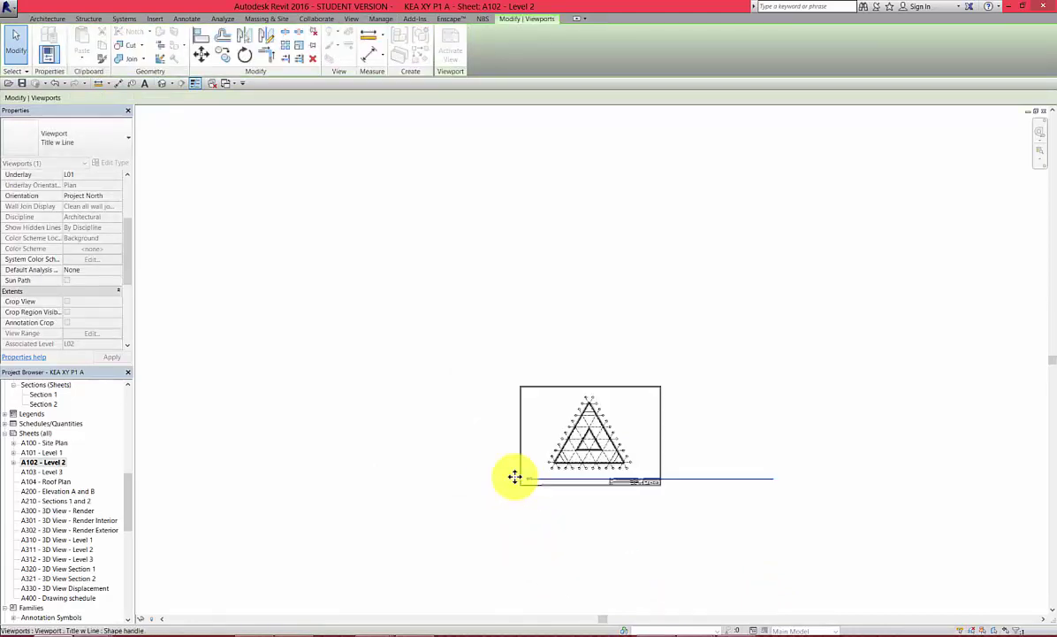
pyautogui.scroll(3, 546, 482)
pyautogui.moveTo(595, 482); pyautogui.dragTo(566, 506)
# - Shorten the L02 title line back under the plan and clear the selection
pyautogui.scroll(-5, 378, 500)
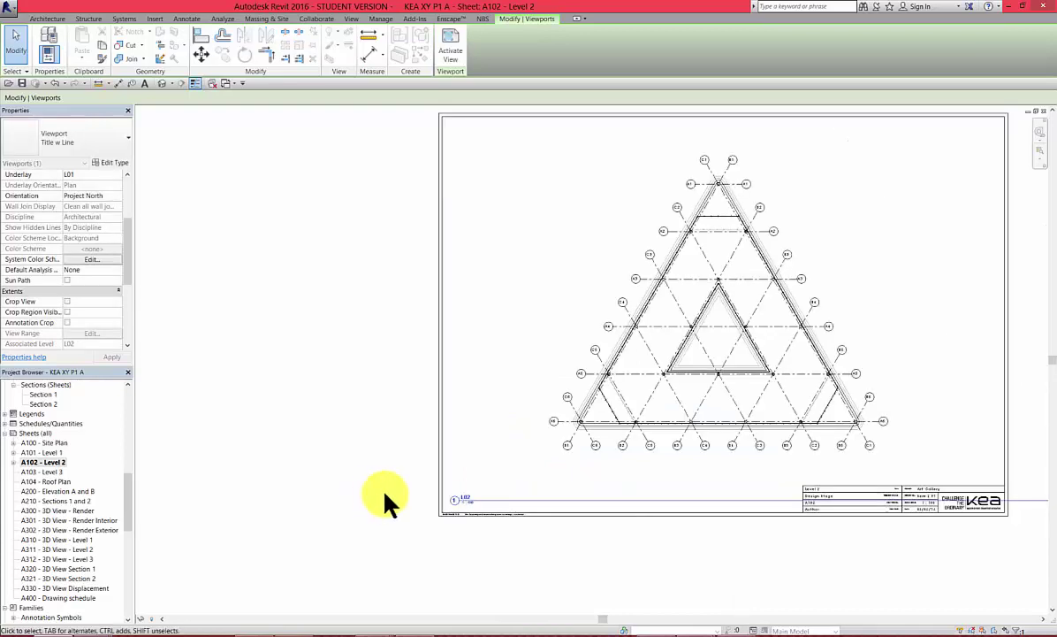
pyautogui.scroll(-2, 547, 493)
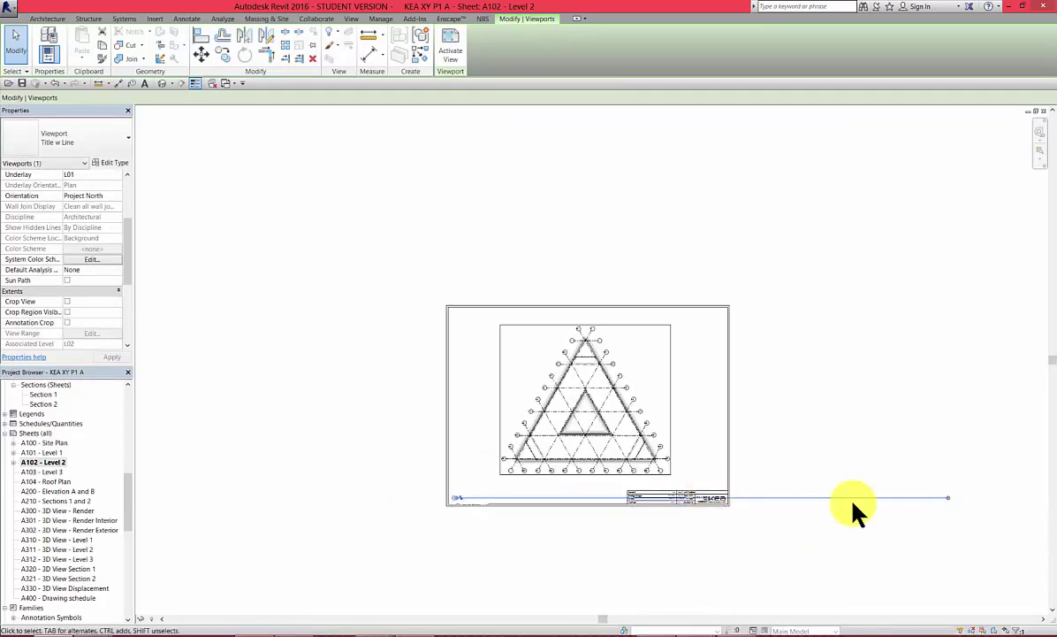
pyautogui.click(949, 498)
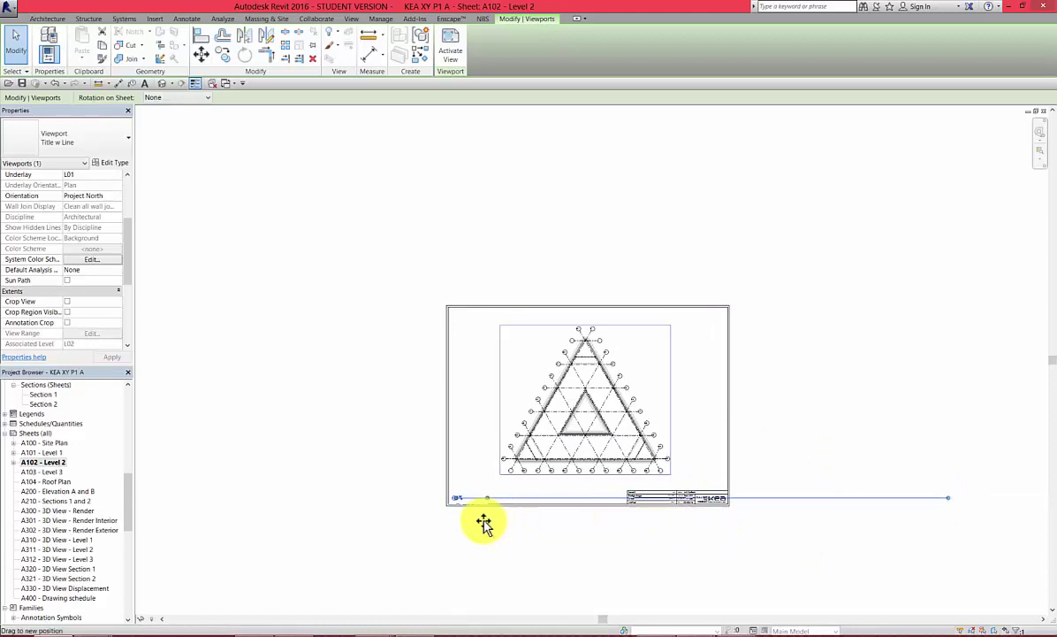
pyautogui.moveTo(469, 524); pyautogui.dragTo(467, 529)
pyautogui.press('Escape')
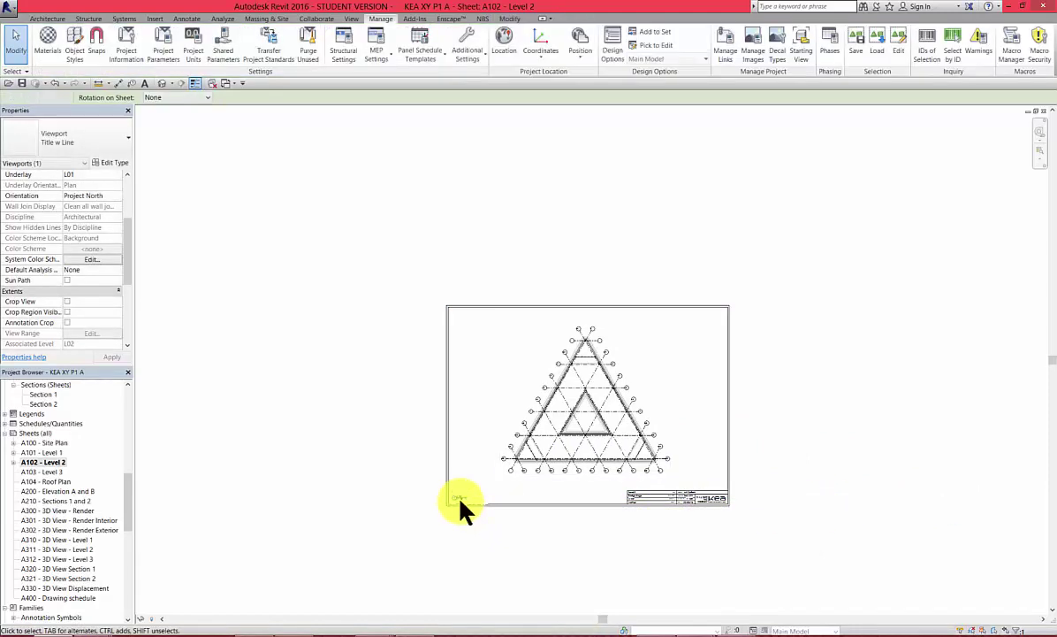
pyautogui.scroll(3, 460, 506)
pyautogui.press('Escape')
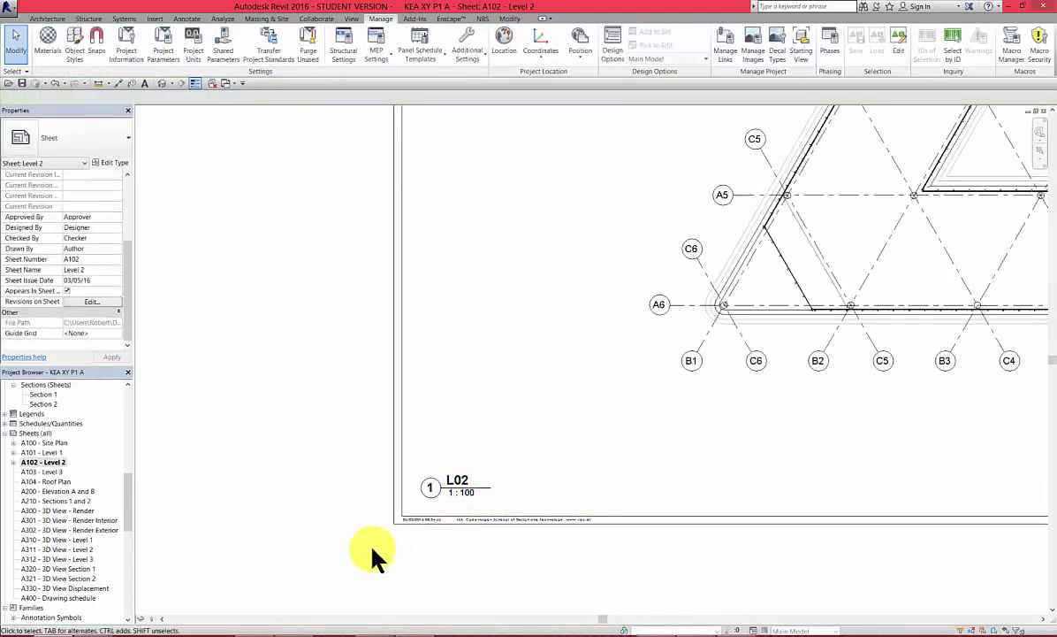
pyautogui.scroll(-5, 372, 548)
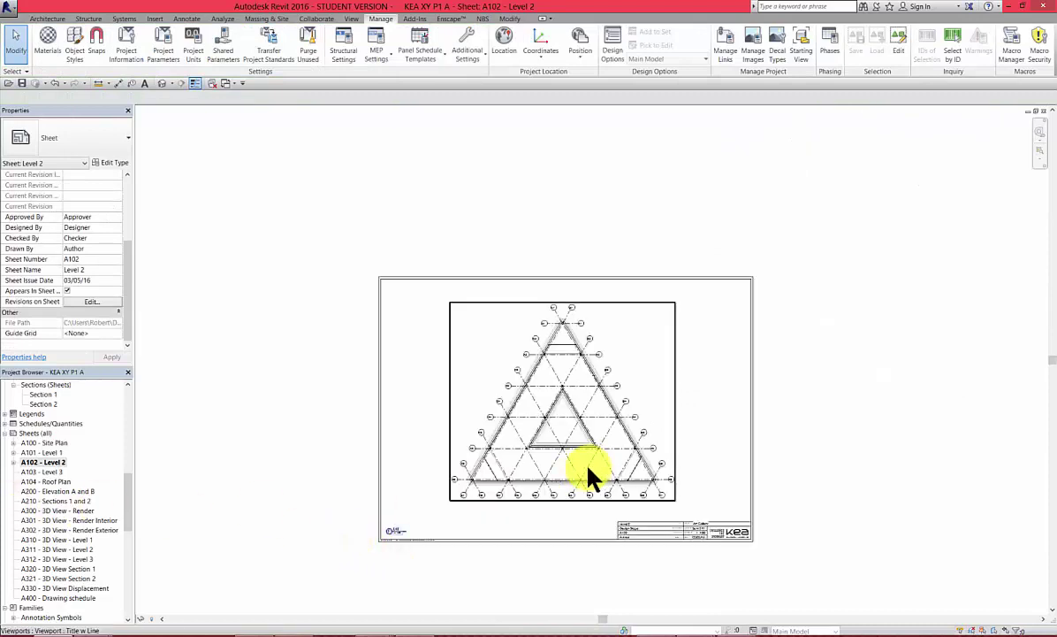
pyautogui.scroll(5, 561, 352)
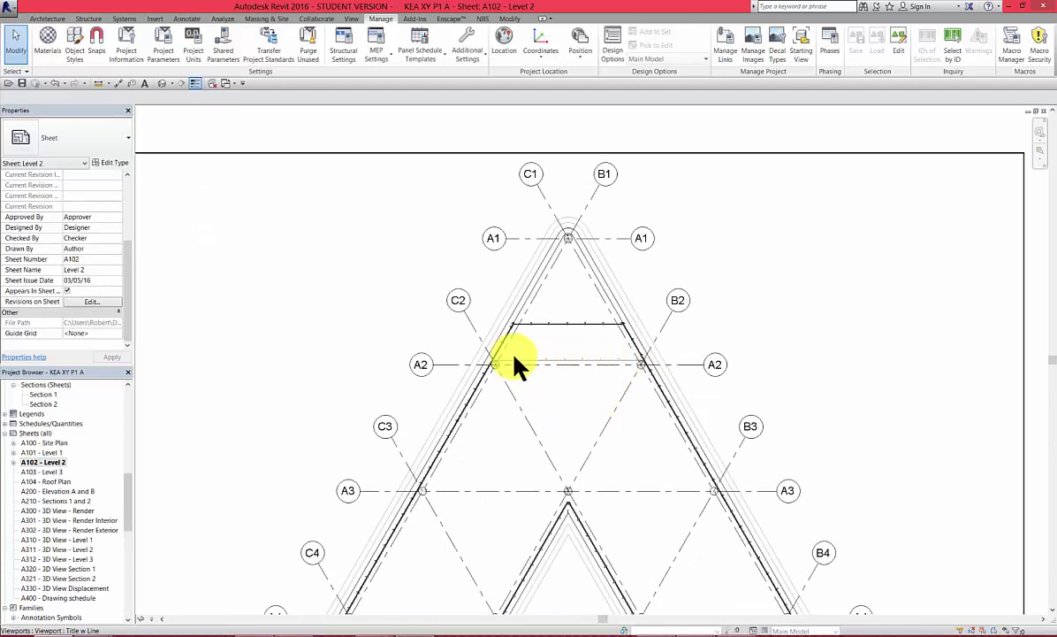
pyautogui.scroll(4, 514, 358)
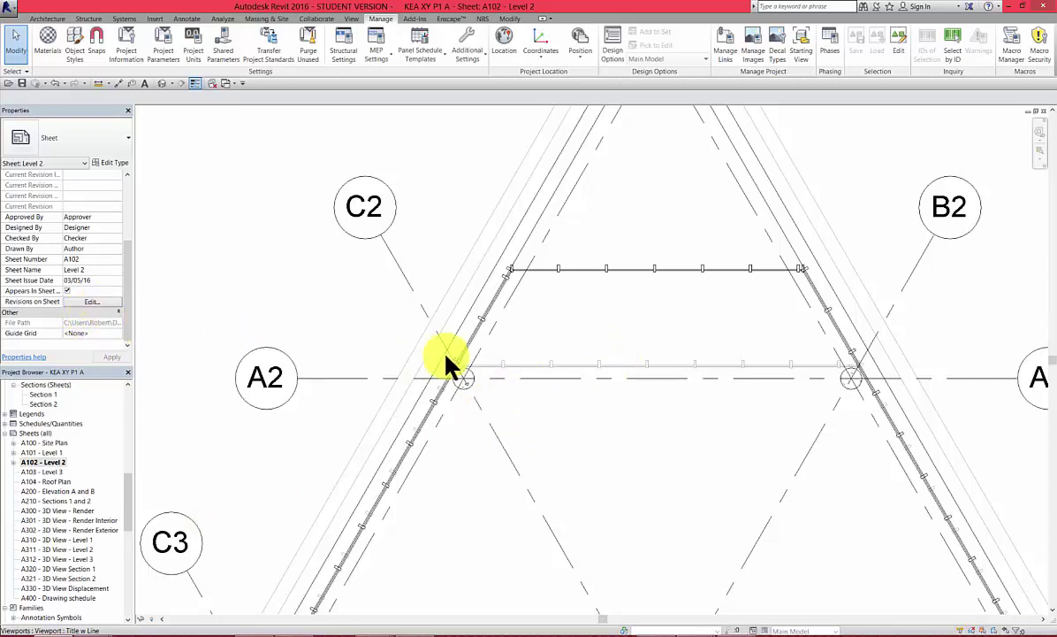
# - Activate the L02 plan viewport, set its Underlay to None, and open its view template settings
pyautogui.doubleClick(606, 448)
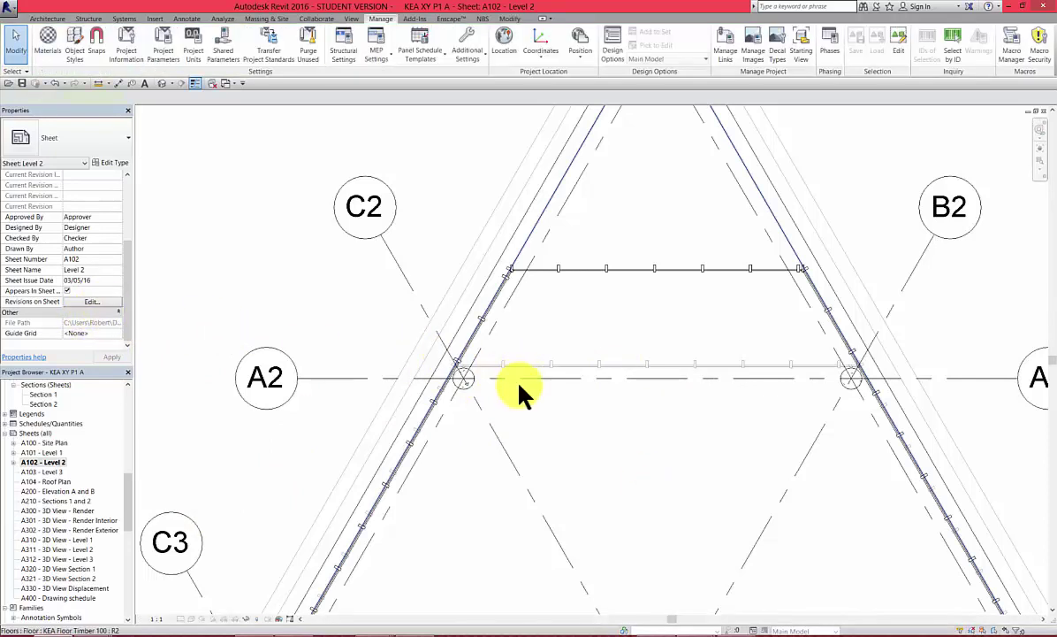
pyautogui.scroll(-6, 521, 393)
pyautogui.scroll(-2, 342, 454)
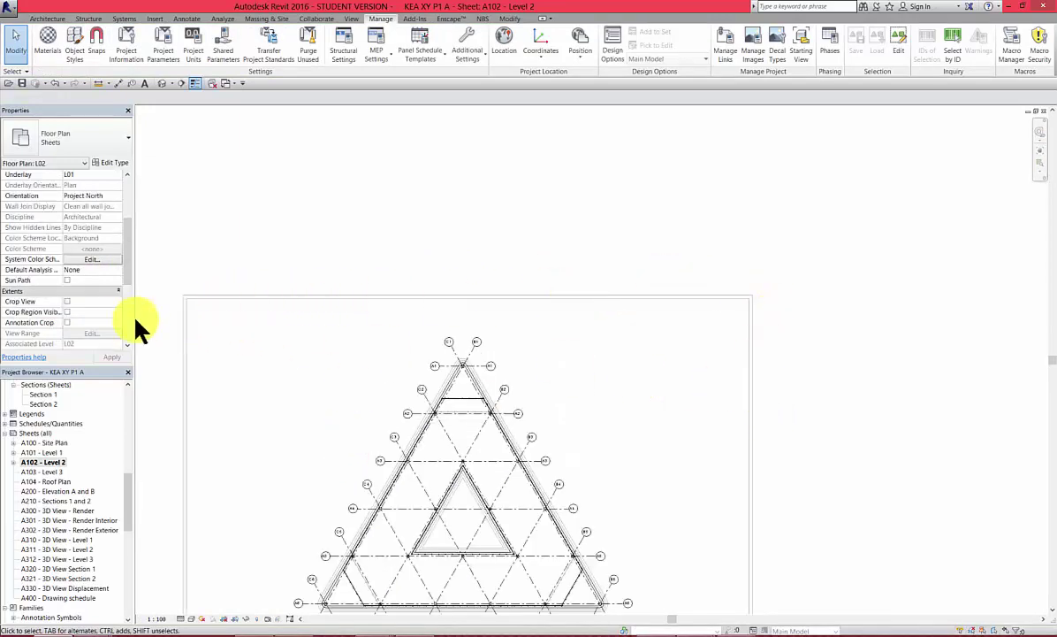
pyautogui.moveTo(130, 249)
pyautogui.mouseDown()
pyautogui.moveTo(131, 285)
pyautogui.moveTo(133, 240)
pyautogui.mouseUp()
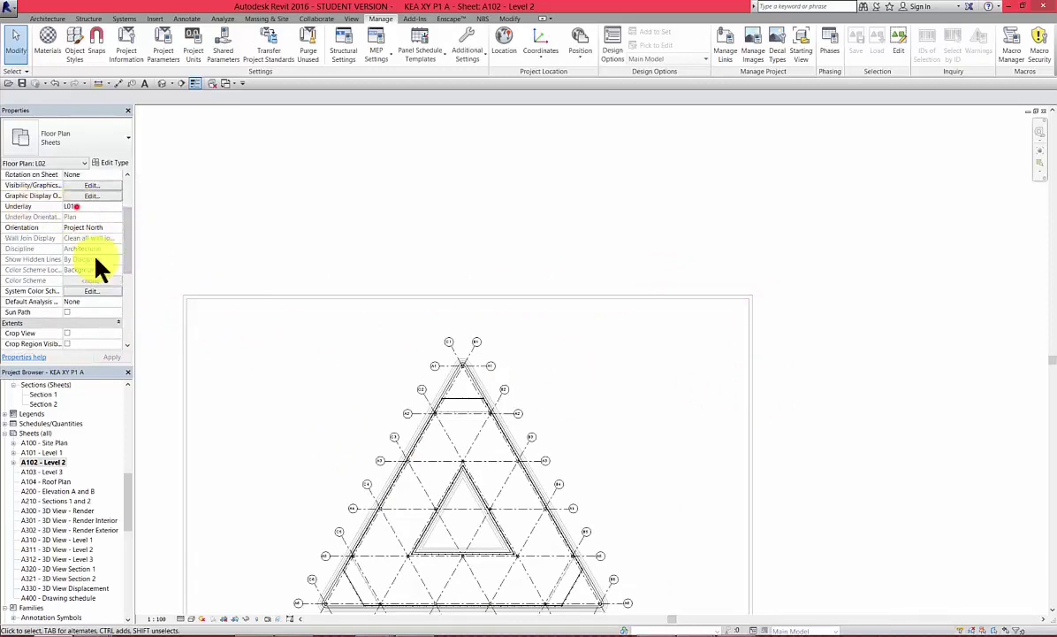
pyautogui.click(72, 205)
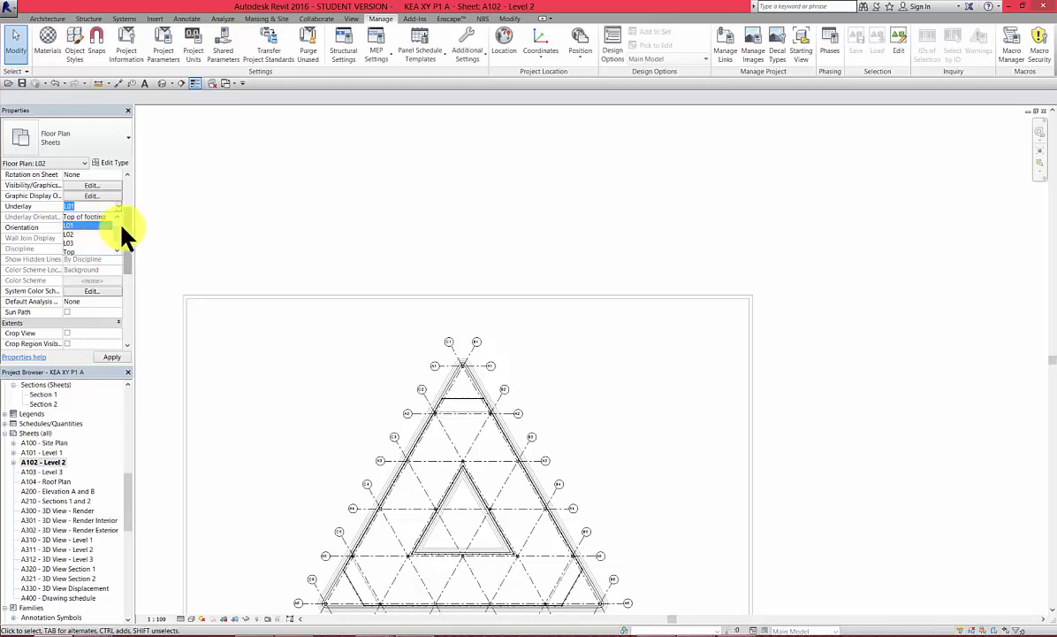
pyautogui.click(117, 206)
pyautogui.click(74, 217)
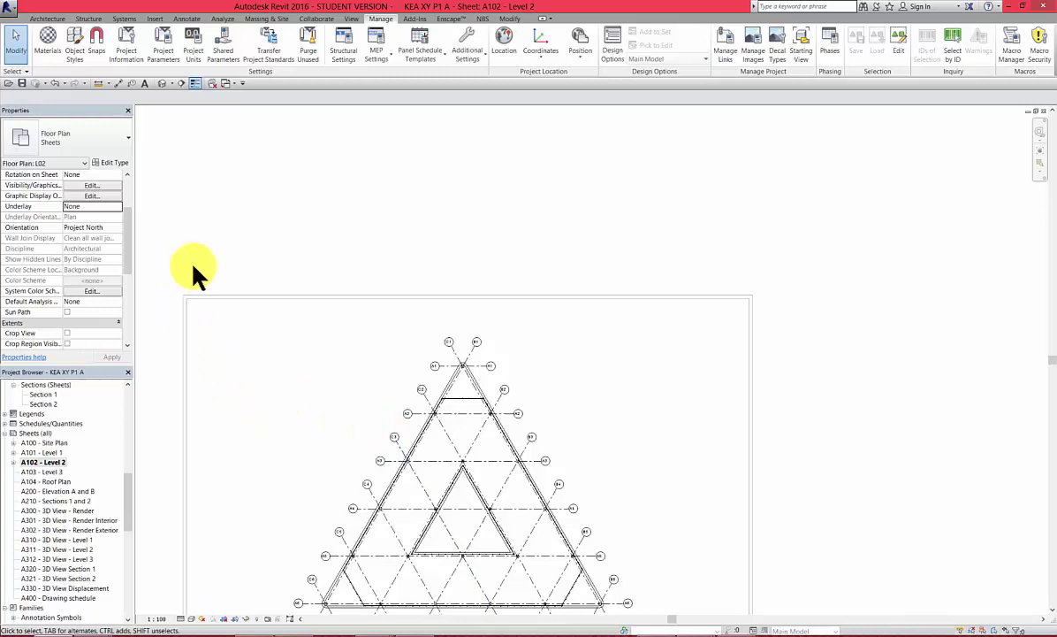
pyautogui.moveTo(128, 252); pyautogui.dragTo(126, 305)
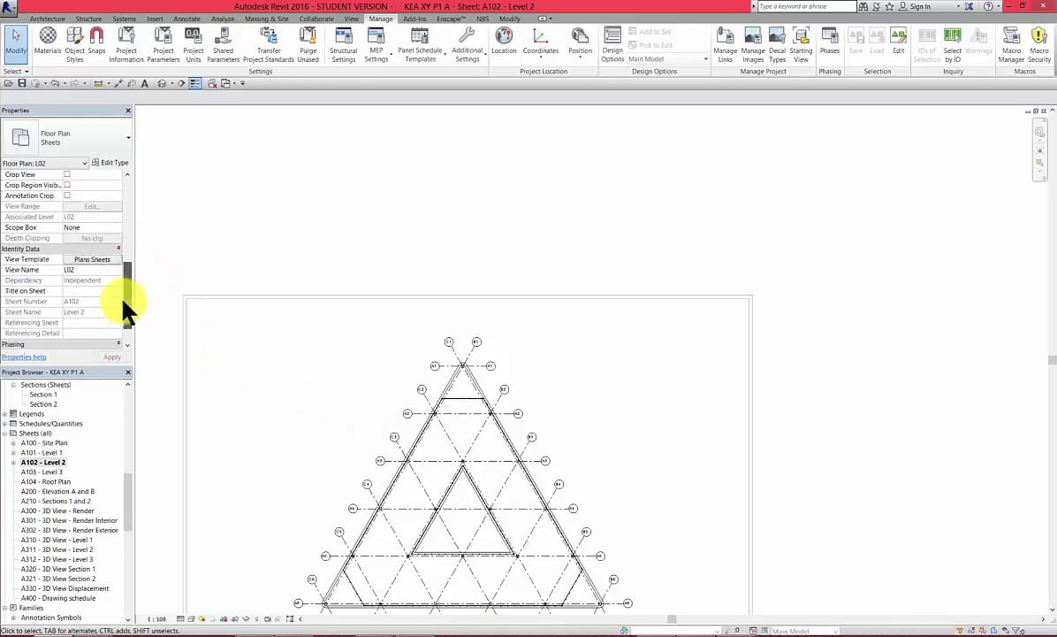
pyautogui.click(92, 259)
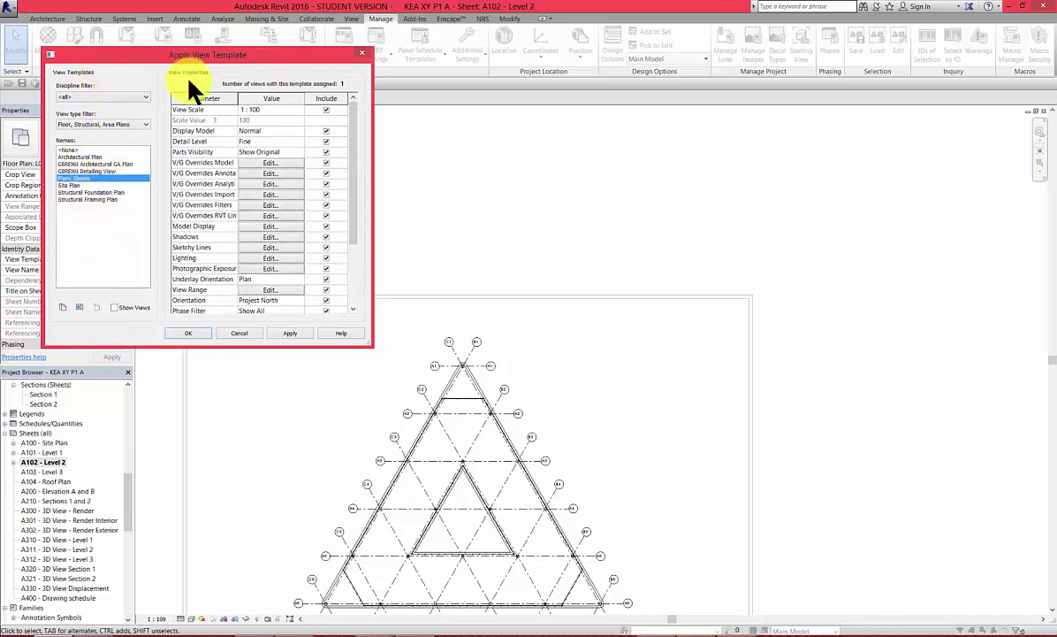
# - In the Plans Sheets template's model category overrides, give the Columns cut pattern a Black Solid fill
pyautogui.click(269, 163)
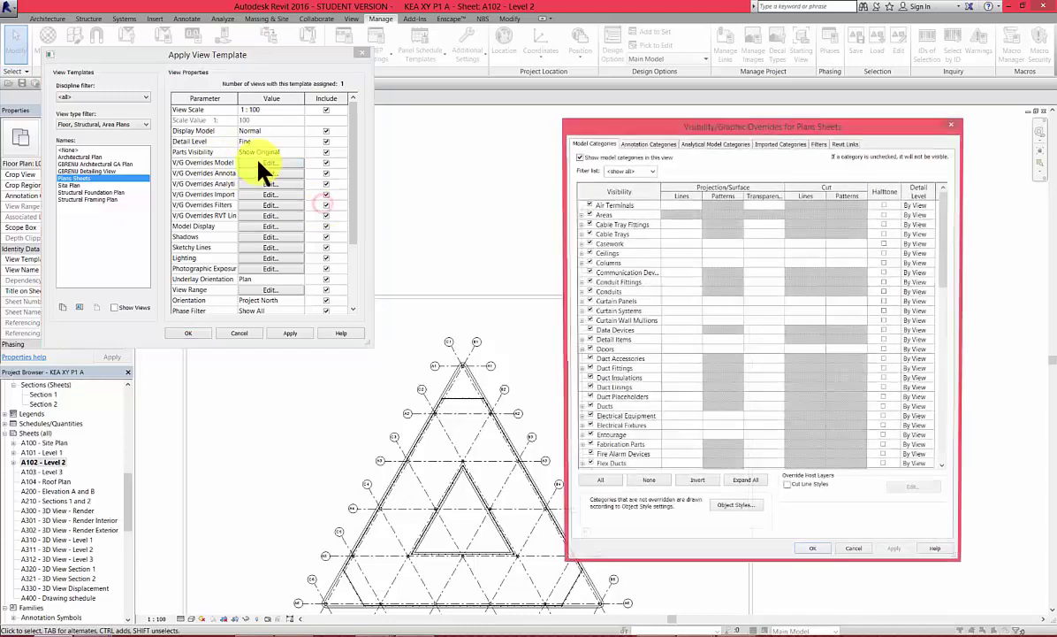
pyautogui.moveTo(679, 126); pyautogui.dragTo(114, 62)
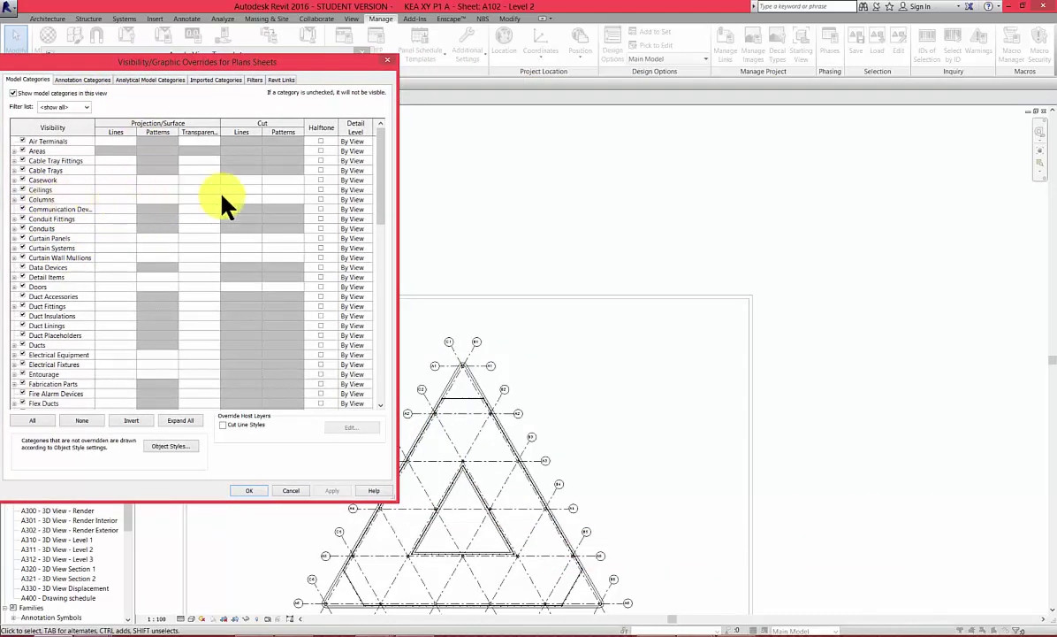
pyautogui.click(275, 199)
pyautogui.click(276, 199)
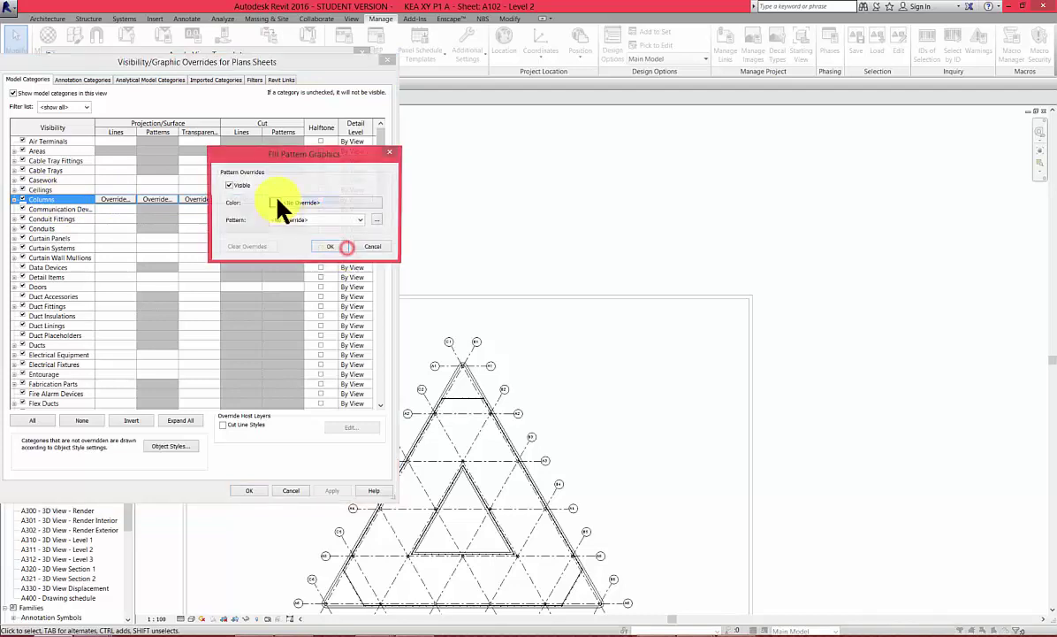
pyautogui.click(318, 221)
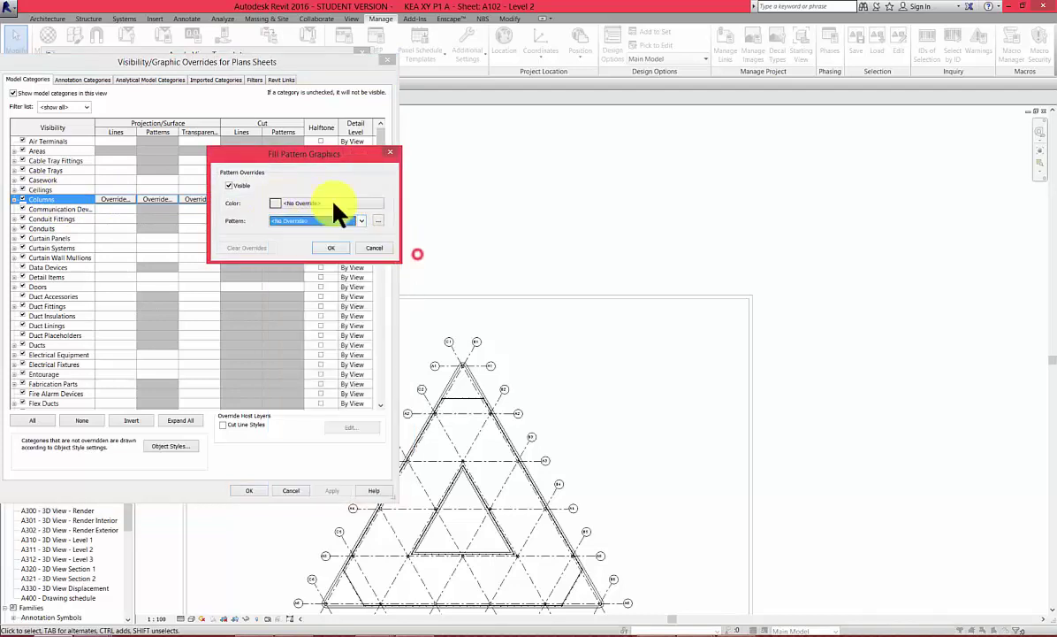
pyautogui.click(300, 203)
pyautogui.click(198, 215)
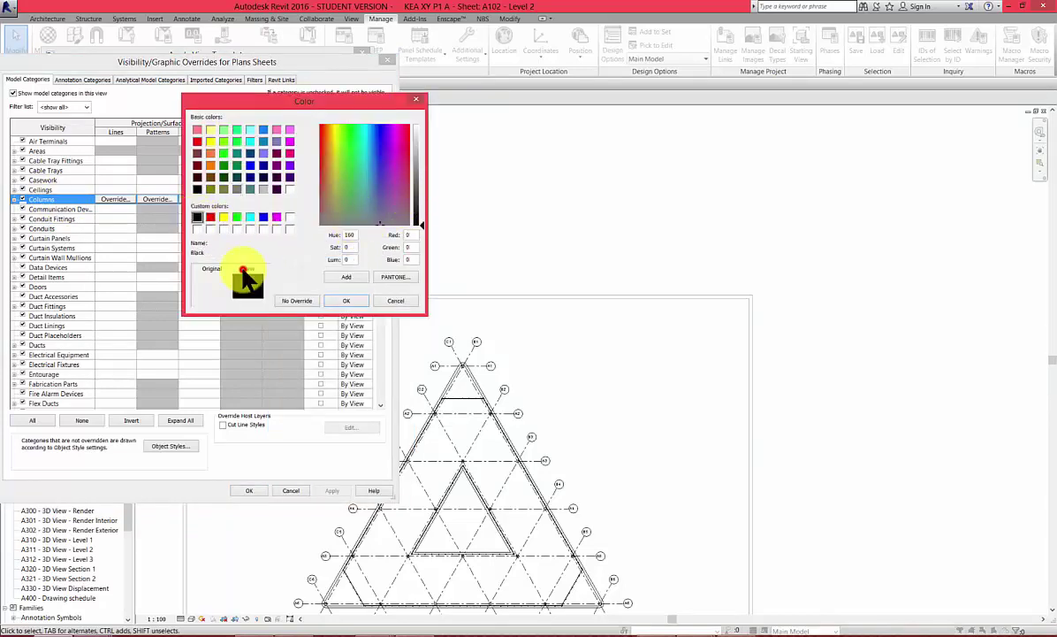
pyautogui.click(345, 298)
pyautogui.click(354, 221)
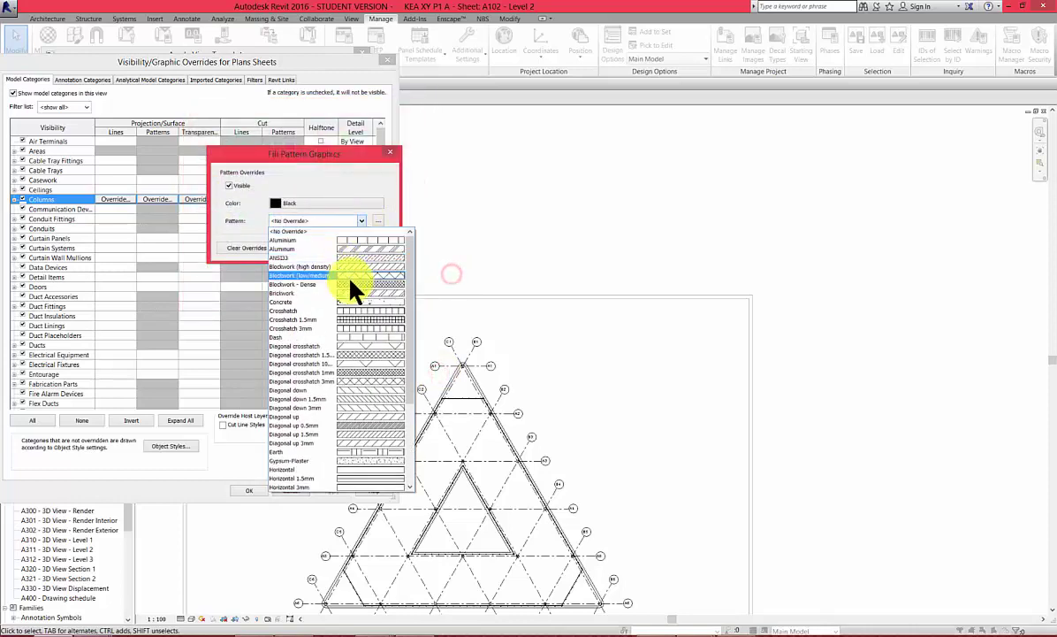
pyautogui.scroll(-5, 404, 396)
pyautogui.click(408, 376)
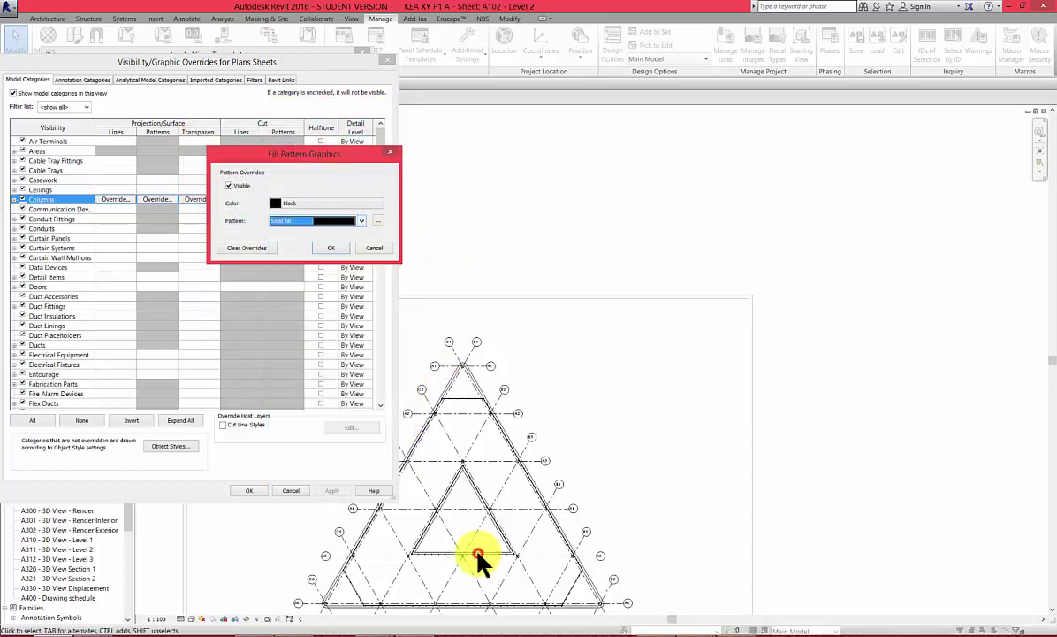
pyautogui.click(328, 248)
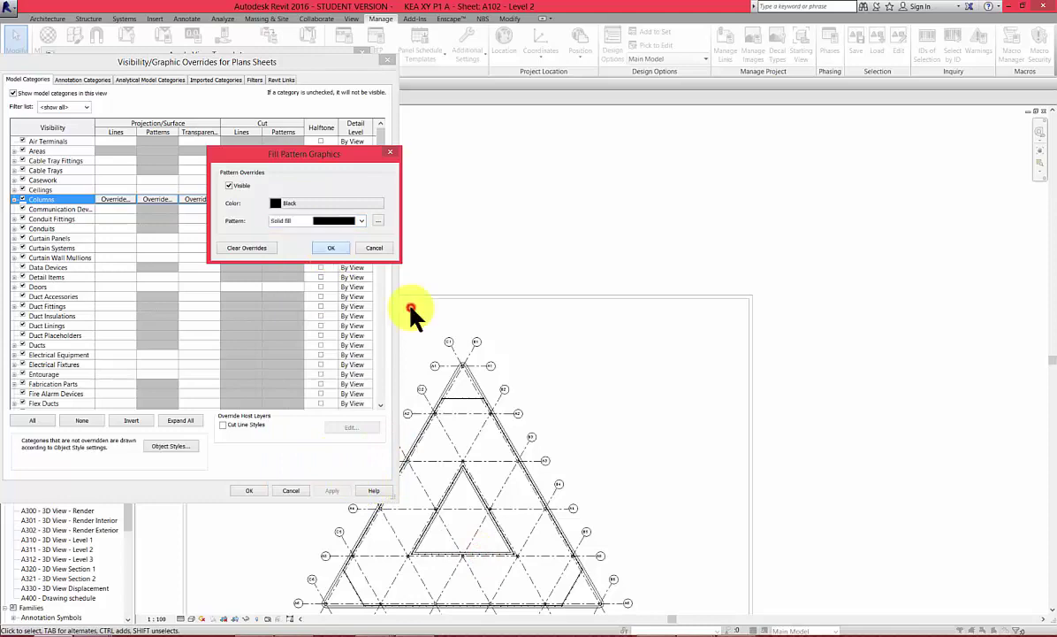
# - Accept the visibility overrides and confirm the view template changes
pyautogui.click(249, 490)
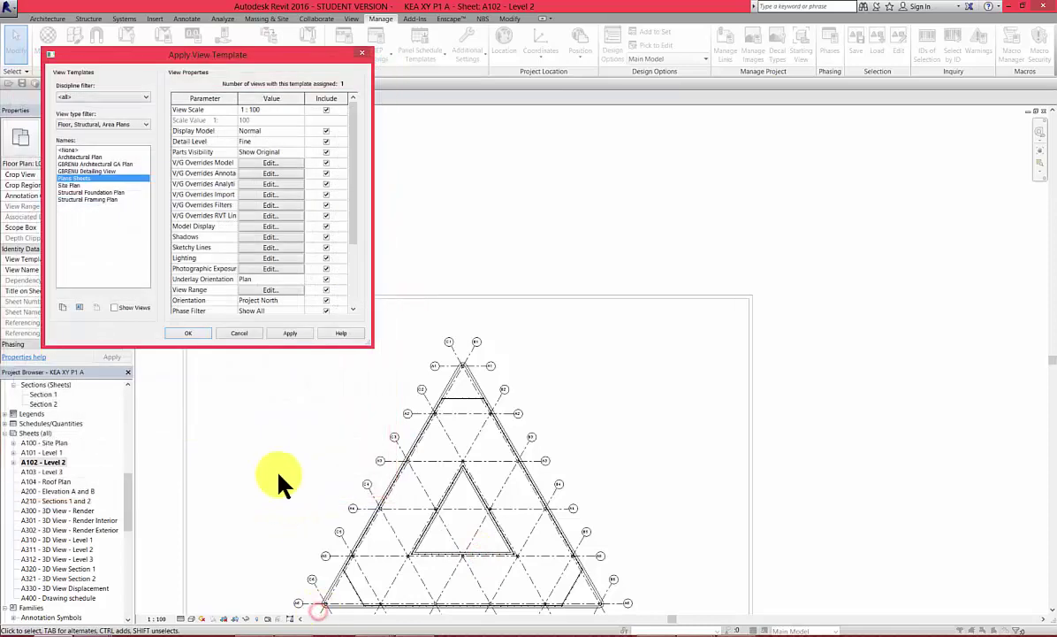
pyautogui.click(185, 331)
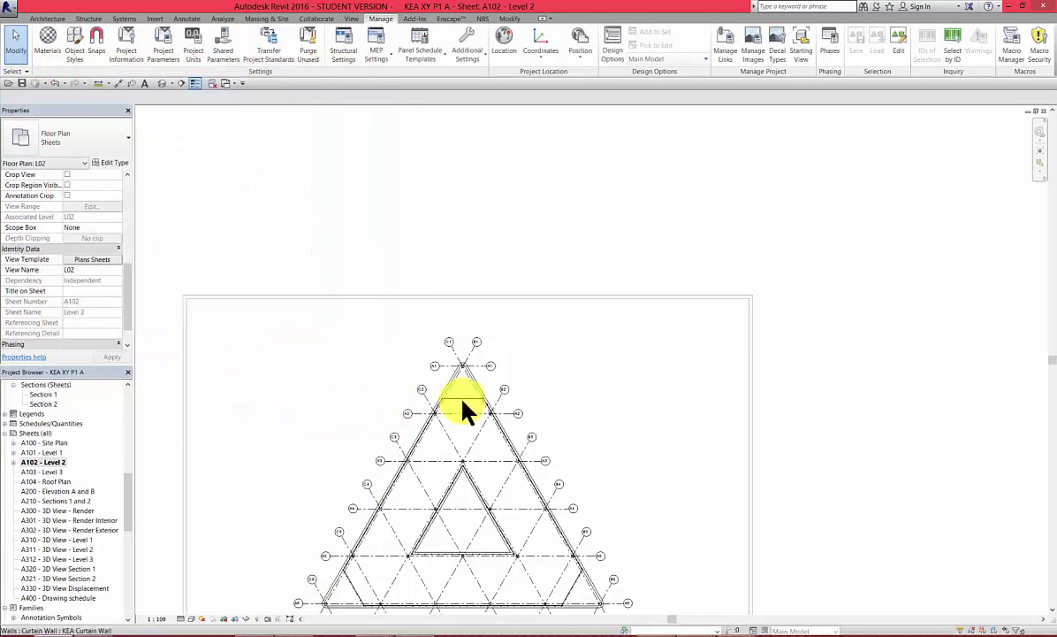
pyautogui.scroll(3, 492, 415)
pyautogui.scroll(3, 494, 415)
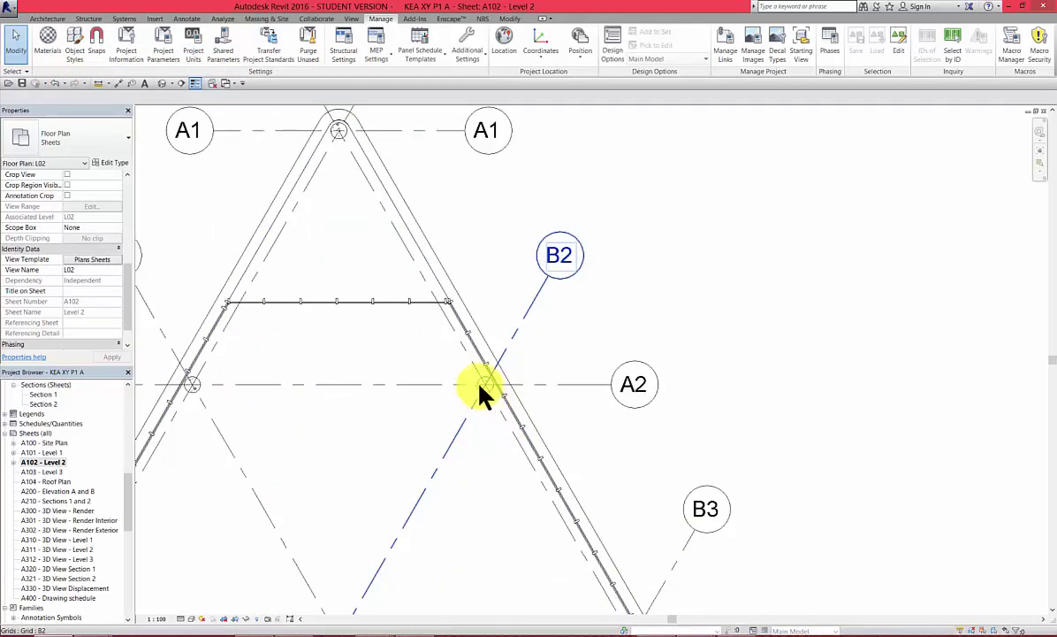
# - Reopen the Plans Sheets template settings and its Visibility/Graphic Overrides
pyautogui.click(92, 259)
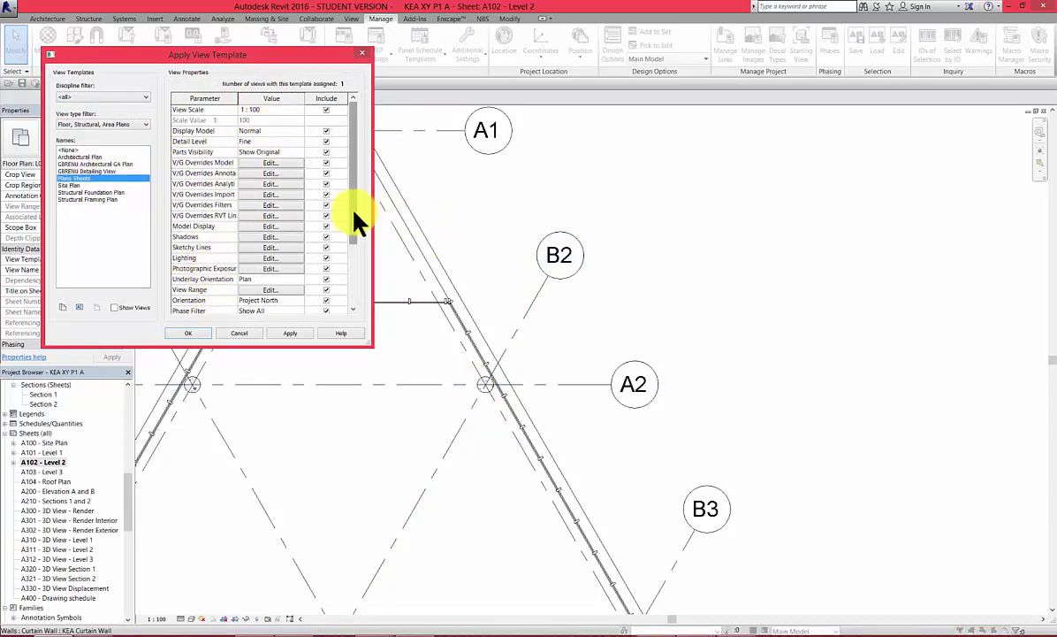
pyautogui.moveTo(353, 218); pyautogui.dragTo(354, 289)
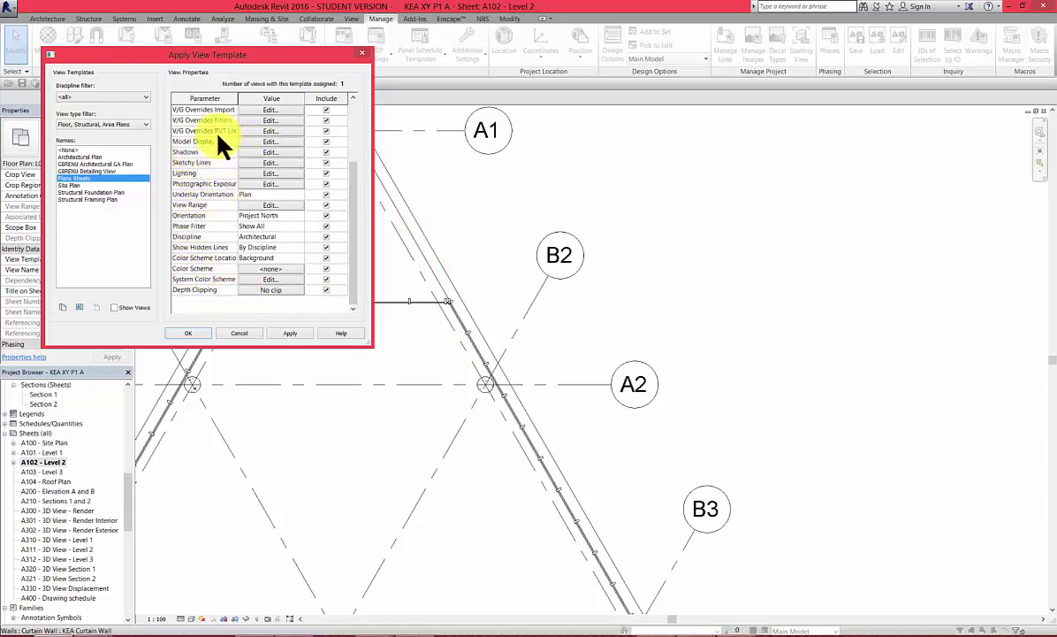
pyautogui.moveTo(353, 188); pyautogui.dragTo(354, 152)
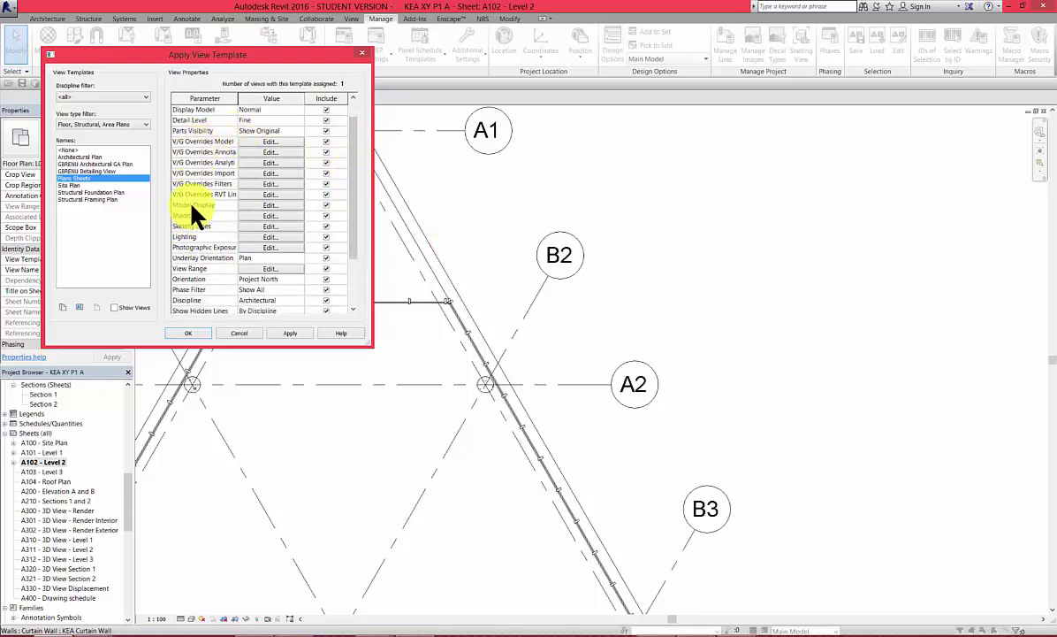
pyautogui.scroll(1, 193, 165)
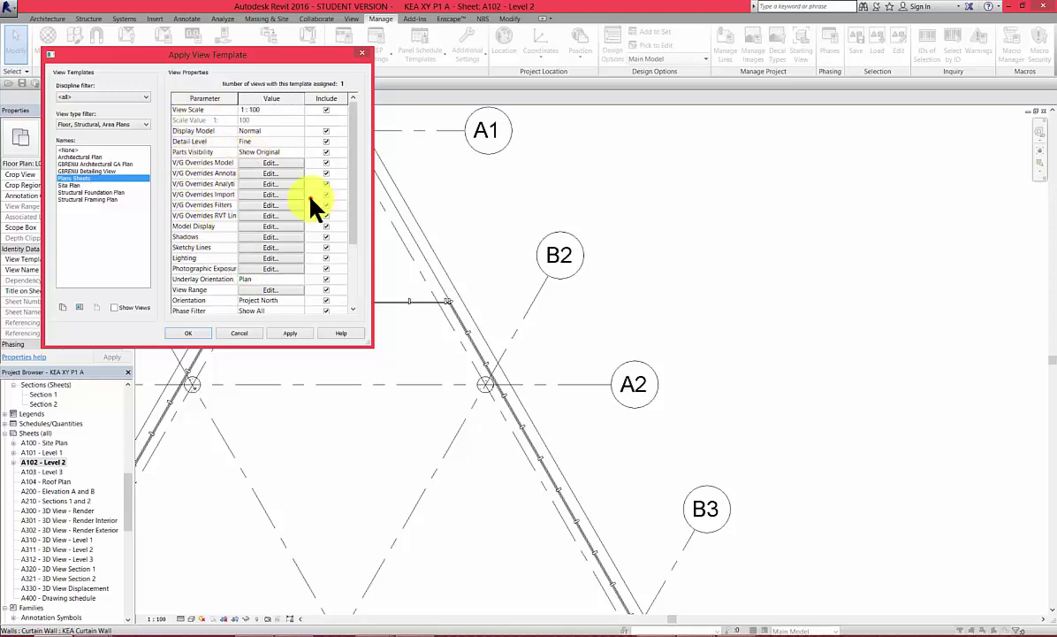
pyautogui.click(274, 166)
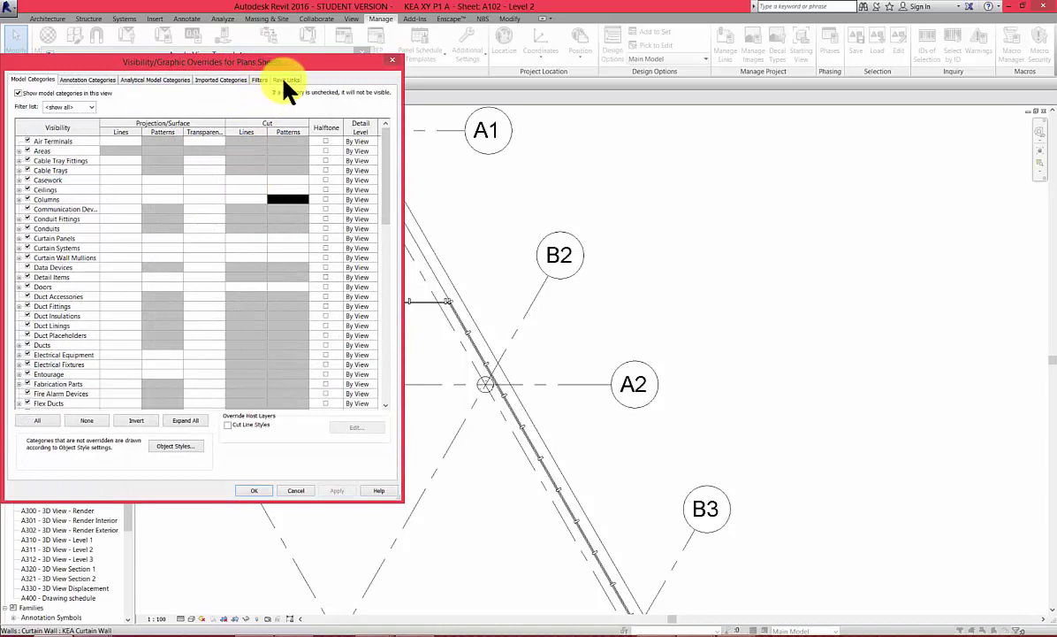
# - On Revit Links, switch the KEA XY P1 5.rvt link display from By Host View to Custom
pyautogui.click(286, 80)
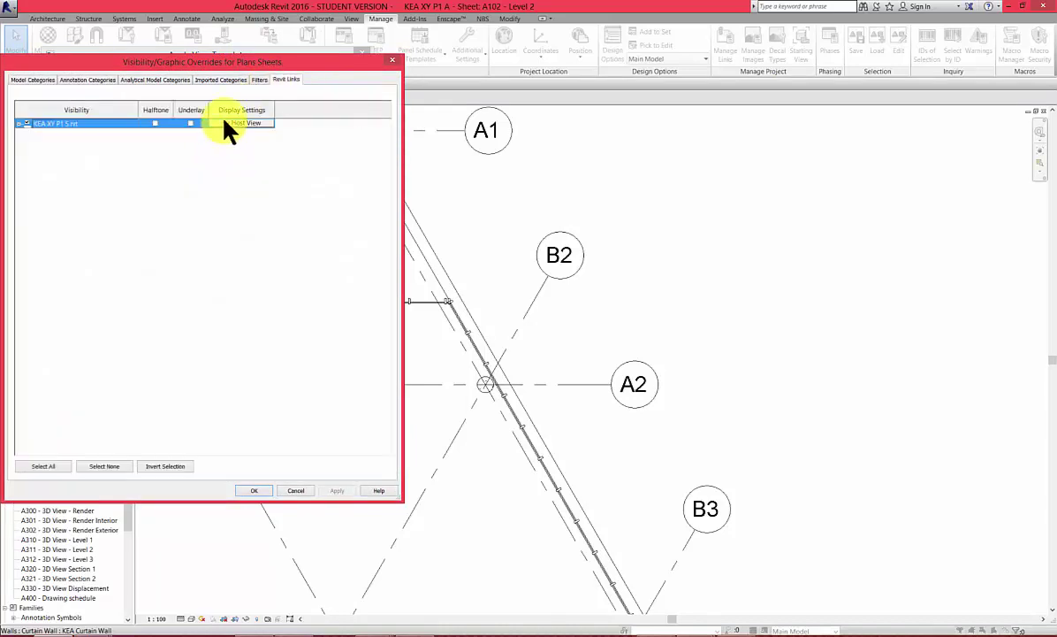
pyautogui.click(227, 123)
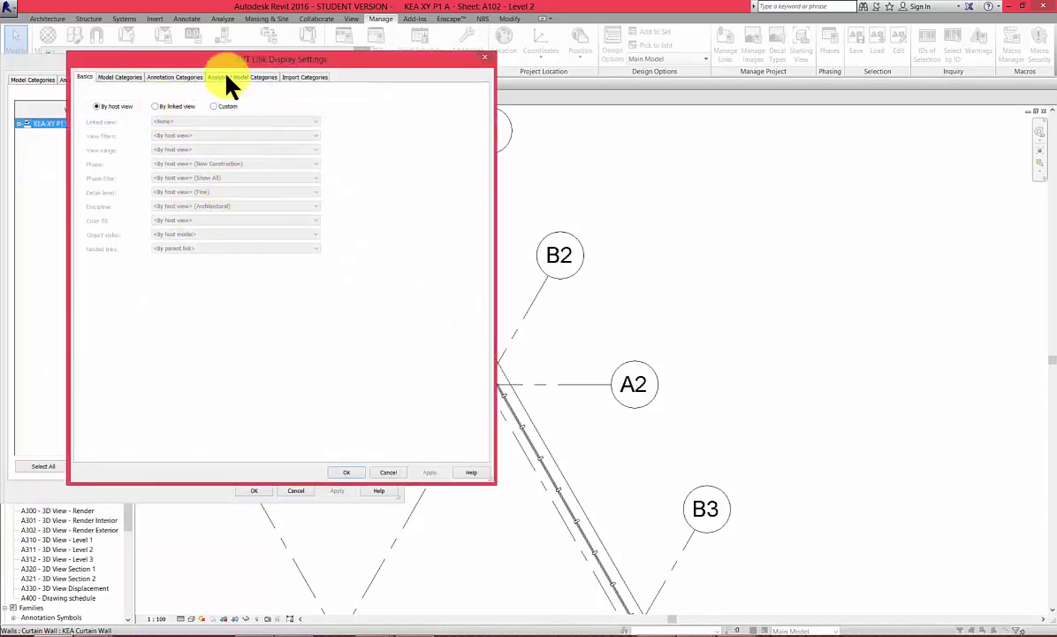
pyautogui.click(124, 78)
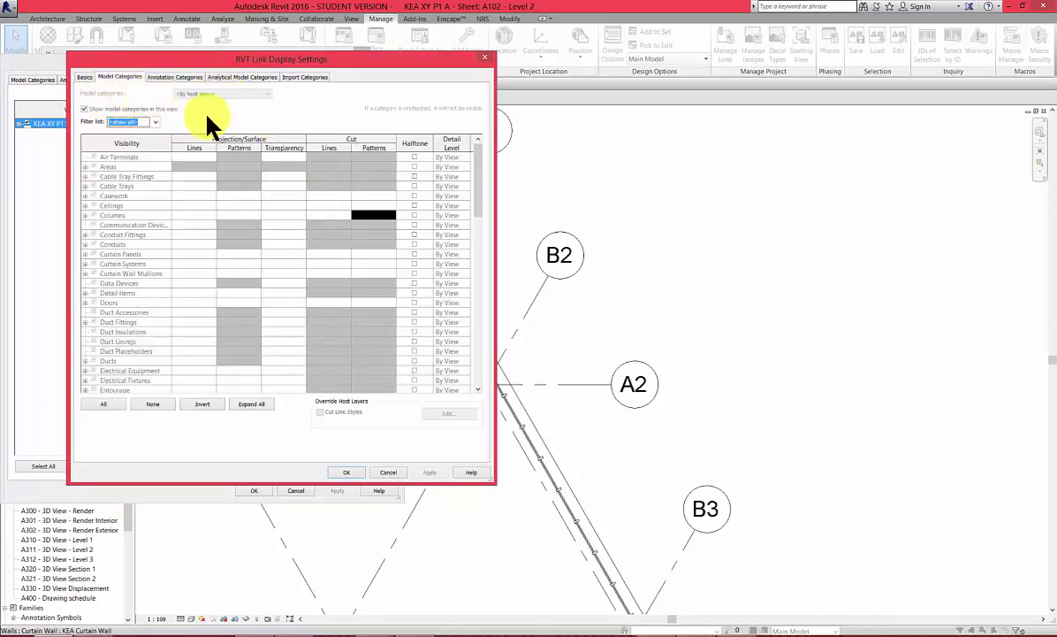
pyautogui.moveTo(477, 181); pyautogui.dragTo(479, 180)
pyautogui.click(186, 78)
pyautogui.click(120, 77)
pyautogui.click(84, 77)
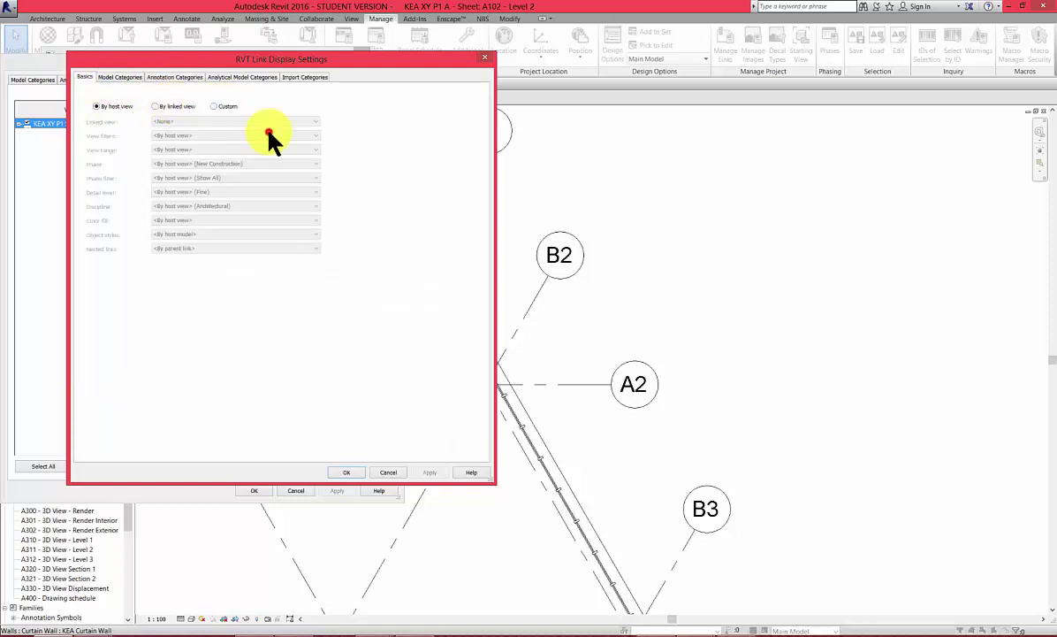
pyautogui.click(228, 107)
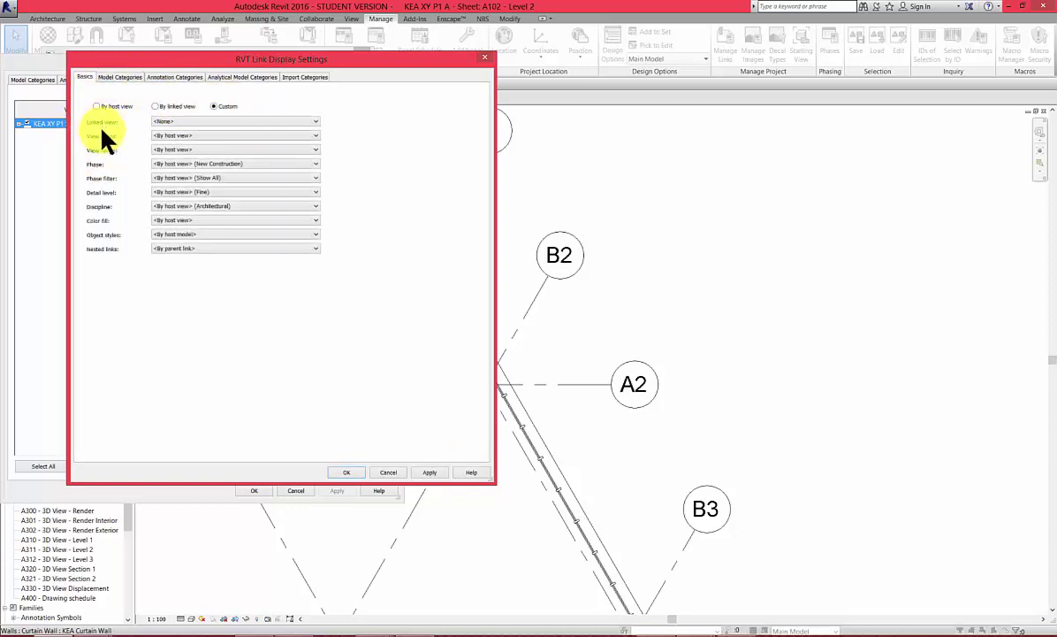
pyautogui.click(347, 473)
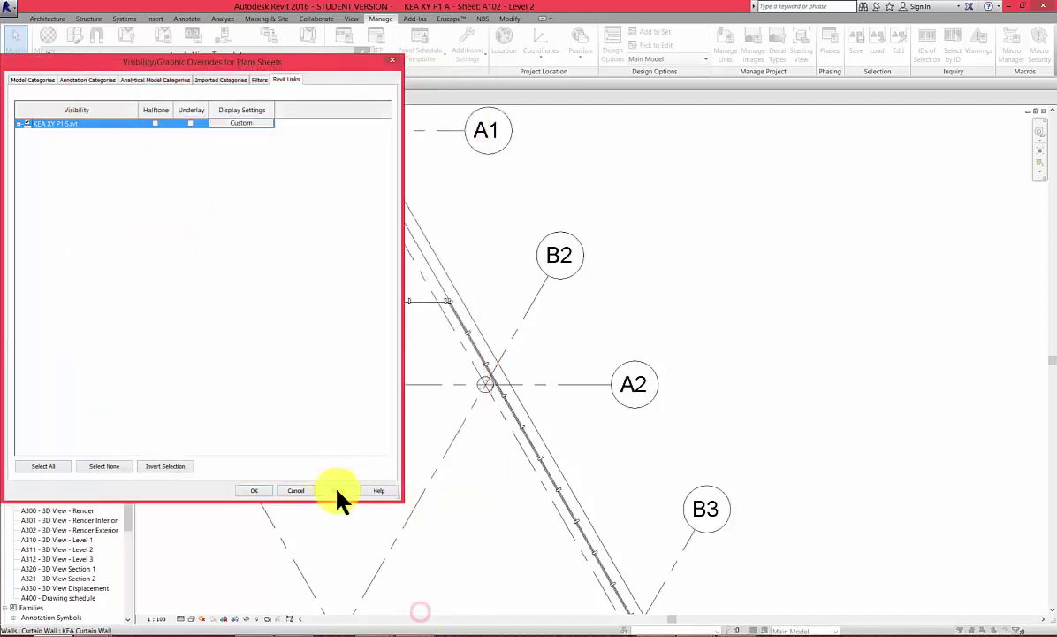
pyautogui.click(258, 490)
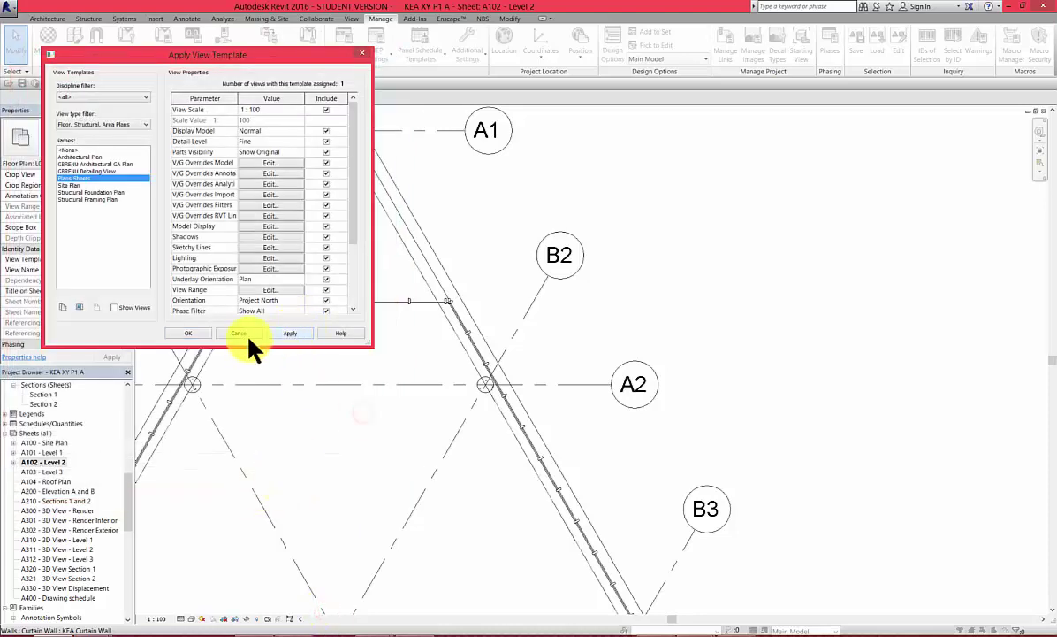
# - Apply the Plans Sheets template to L02, then deactivate the viewport and select sheet A102
pyautogui.click(192, 333)
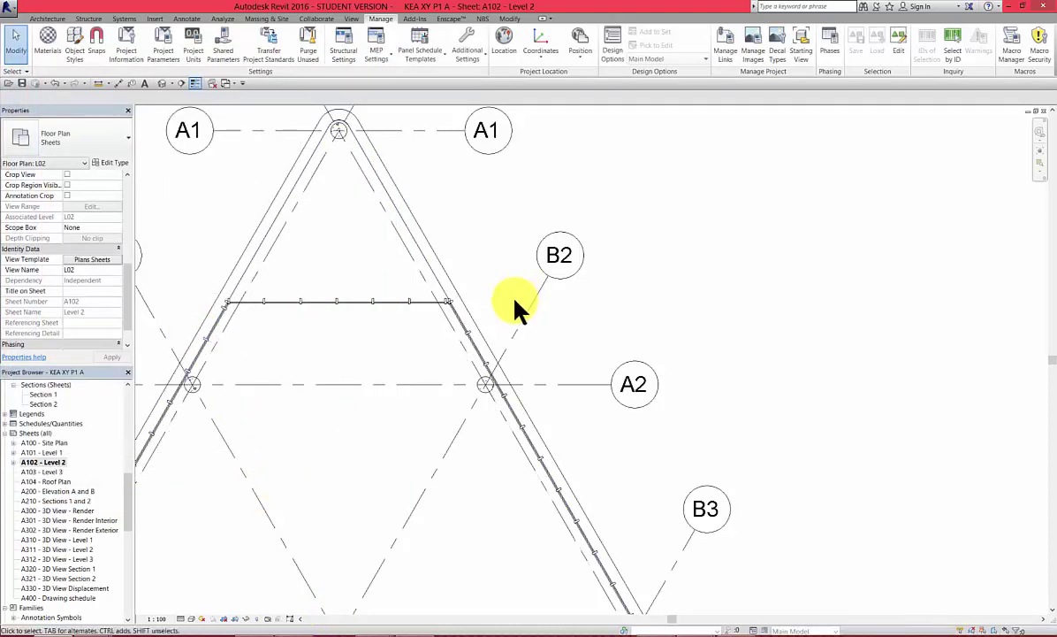
pyautogui.scroll(-2, 515, 305)
pyautogui.scroll(-5, 477, 300)
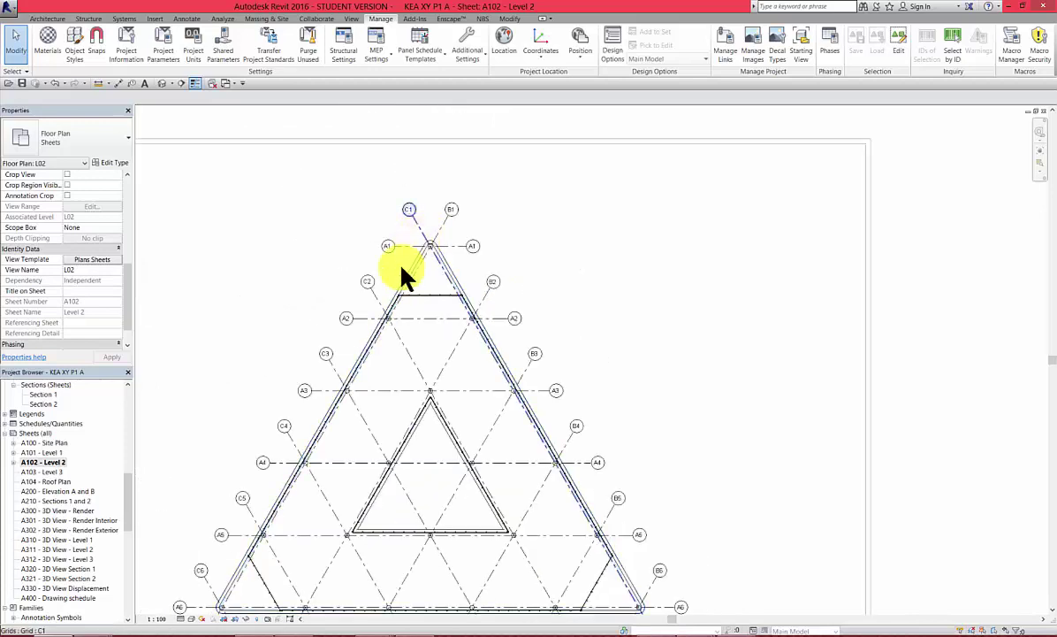
pyautogui.scroll(-1, 402, 336)
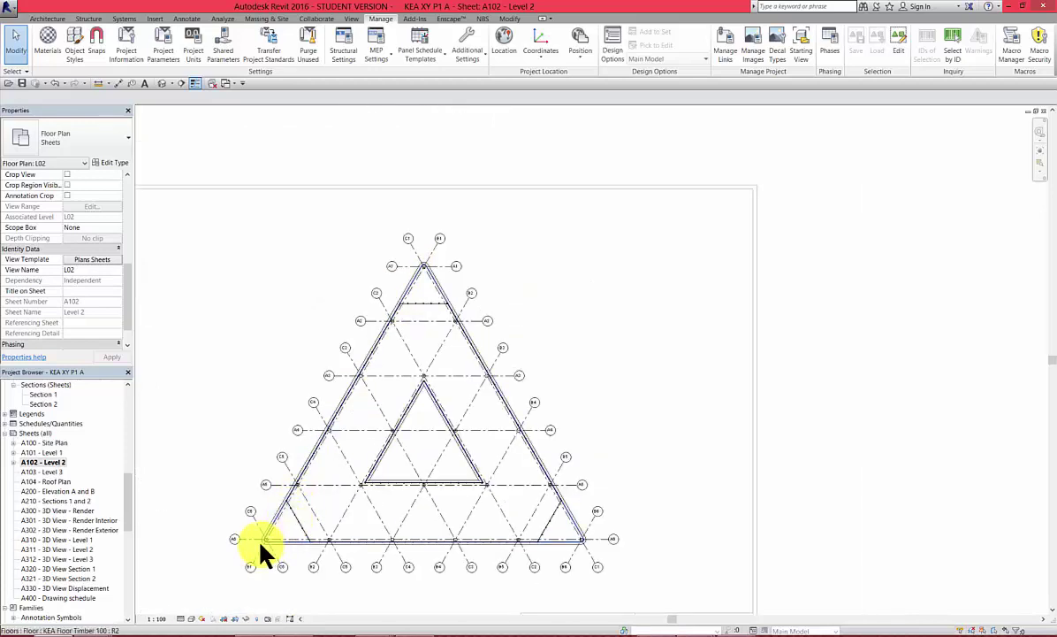
pyautogui.scroll(5, 260, 545)
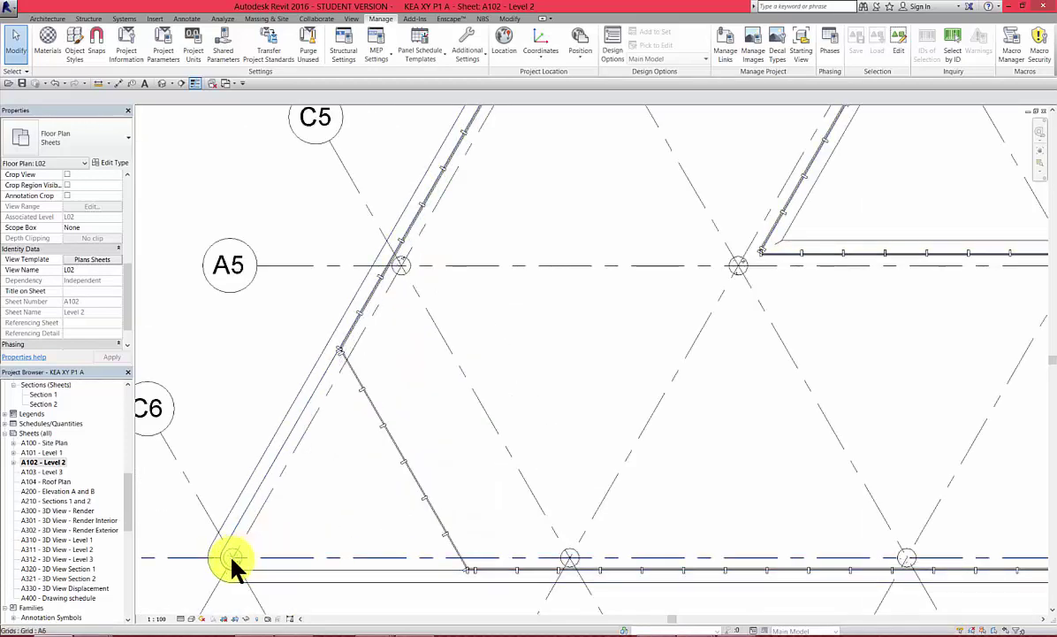
pyautogui.scroll(-5, 236, 548)
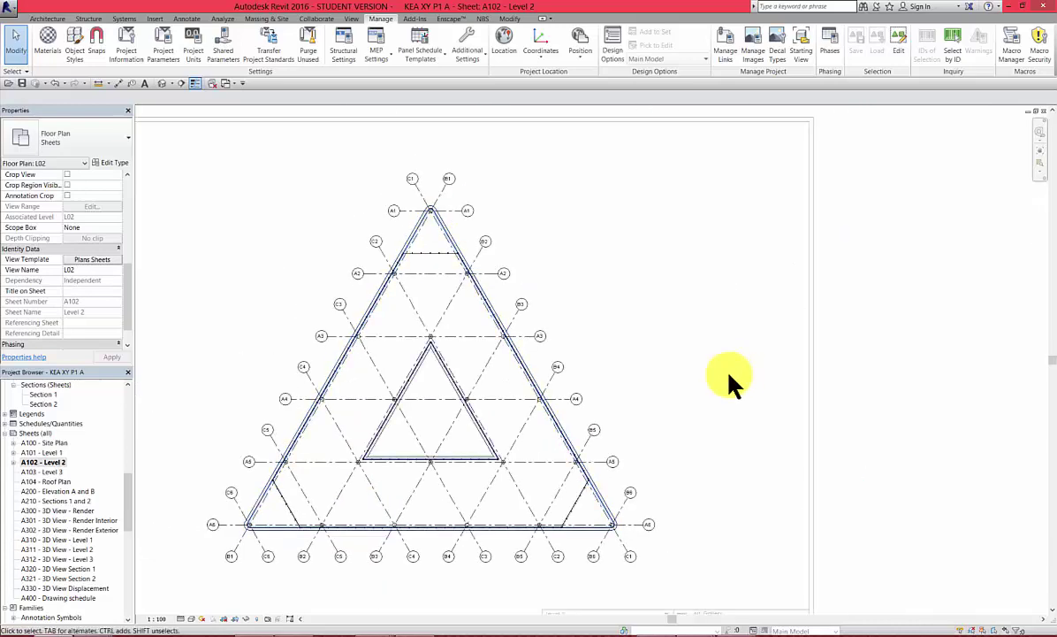
pyautogui.scroll(-2, 729, 378)
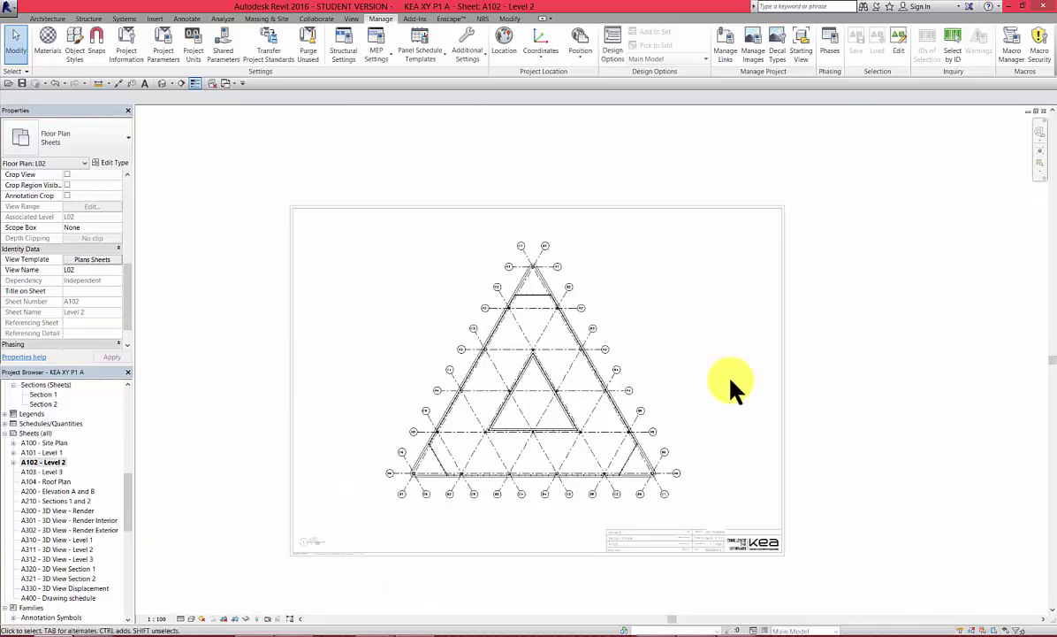
pyautogui.doubleClick(318, 386)
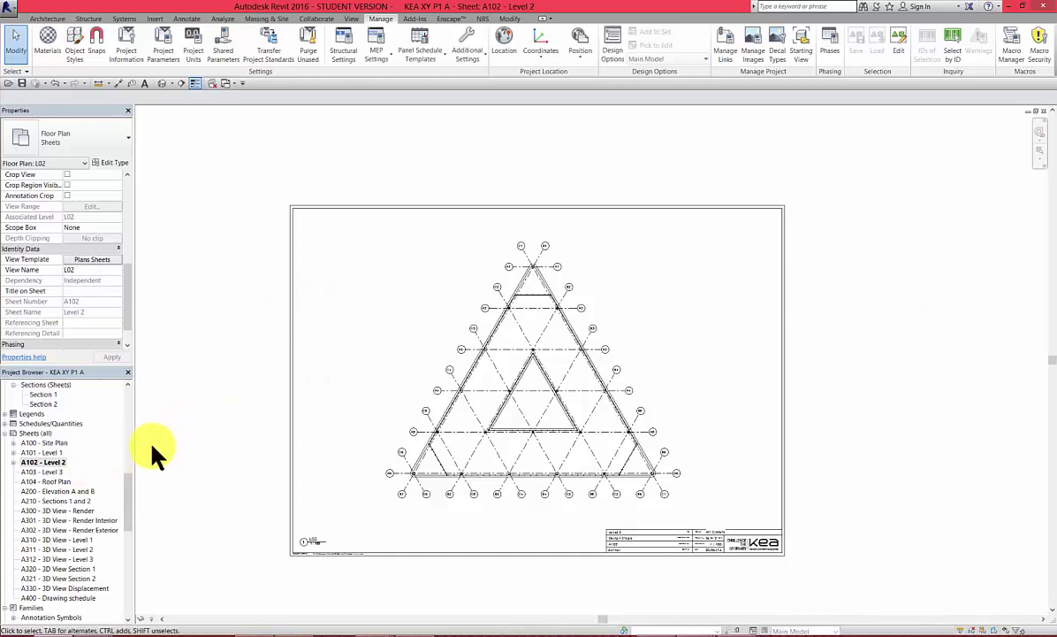
pyautogui.click(188, 452)
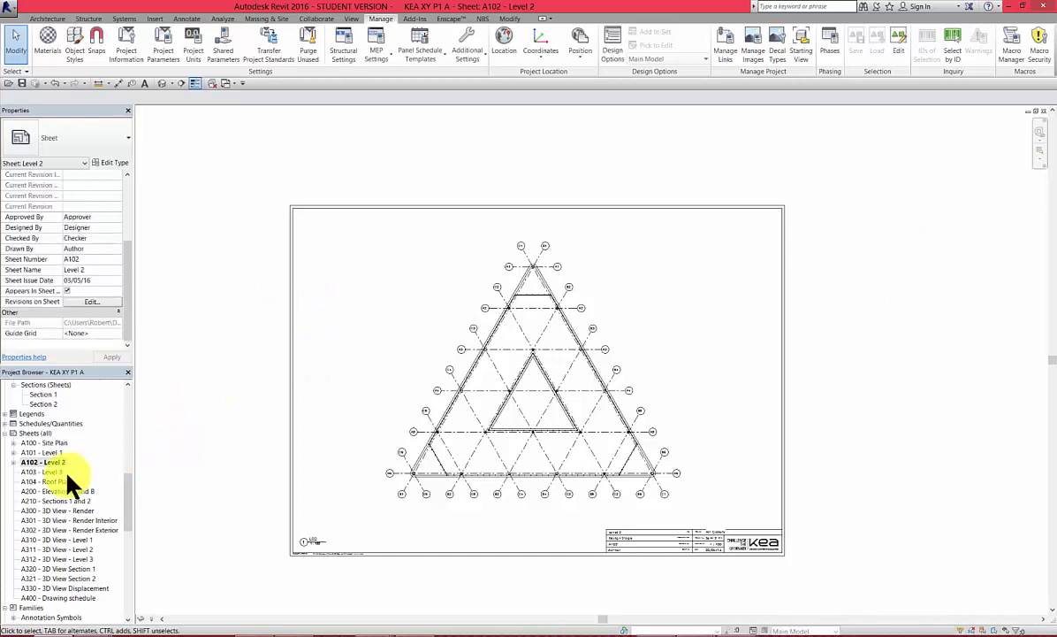
# - Open sheet A103 Level 3 and place the L03 floor plan near its centre
pyautogui.doubleClick(42, 472)
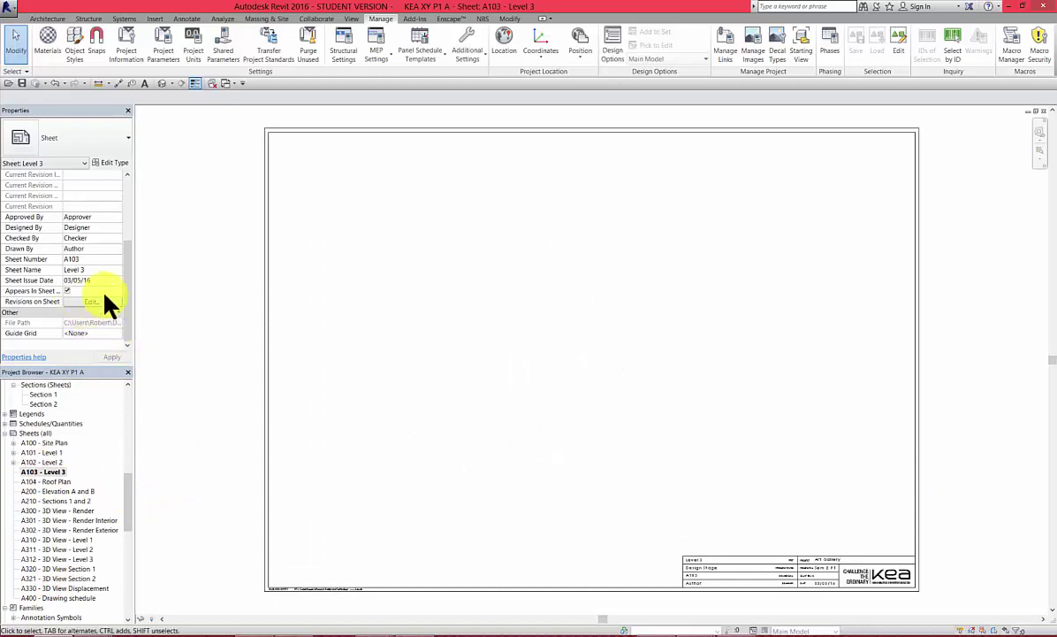
pyautogui.moveTo(129, 259); pyautogui.dragTo(133, 197)
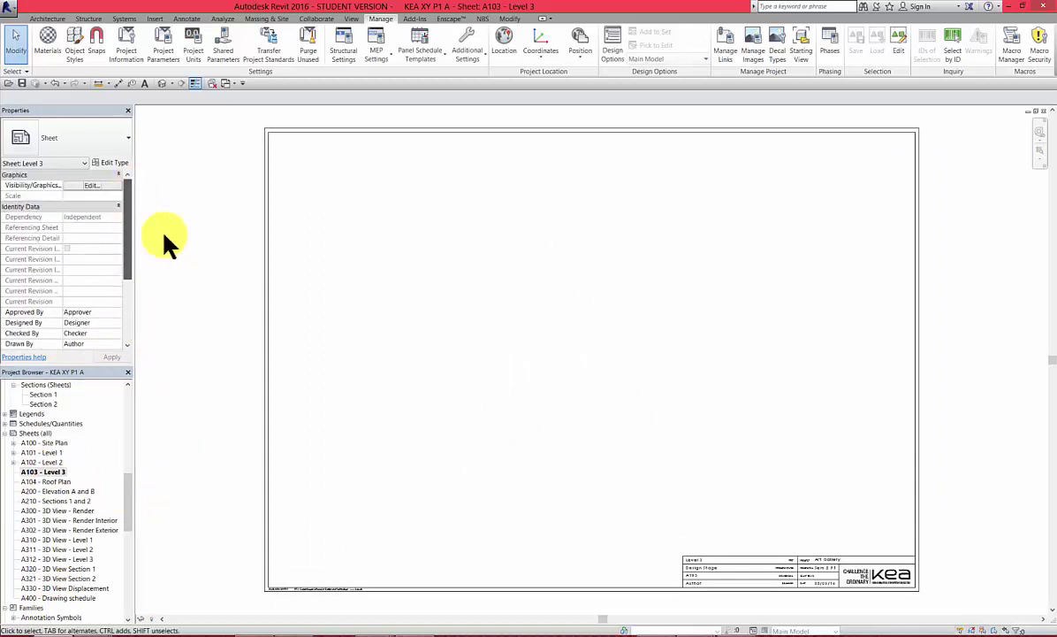
pyautogui.moveTo(129, 483); pyautogui.dragTo(113, 420)
pyautogui.click(34, 461)
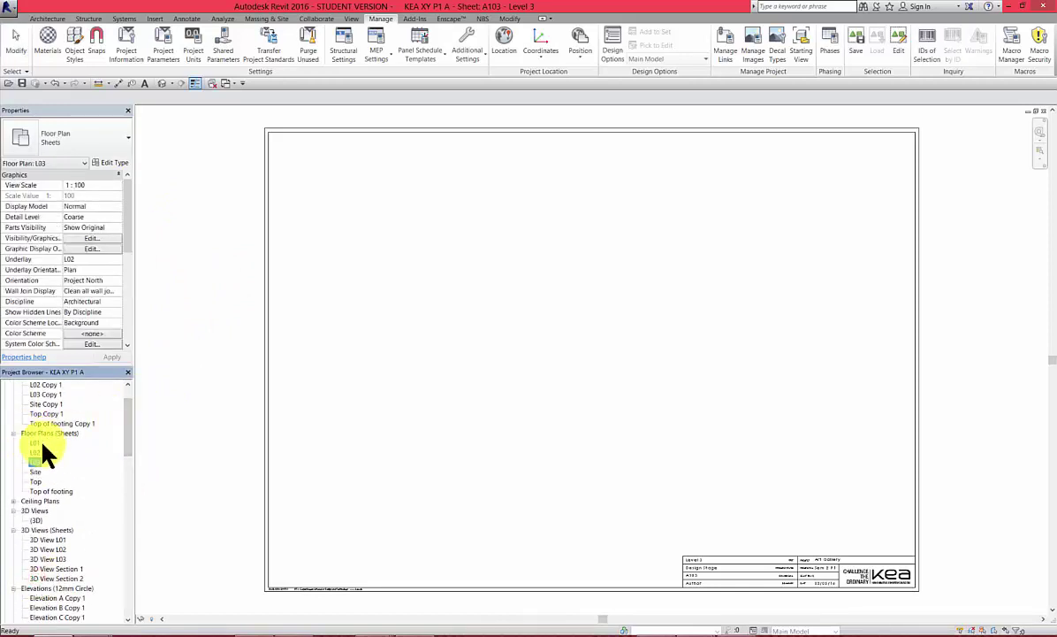
pyautogui.moveTo(46, 578); pyautogui.dragTo(591, 382)
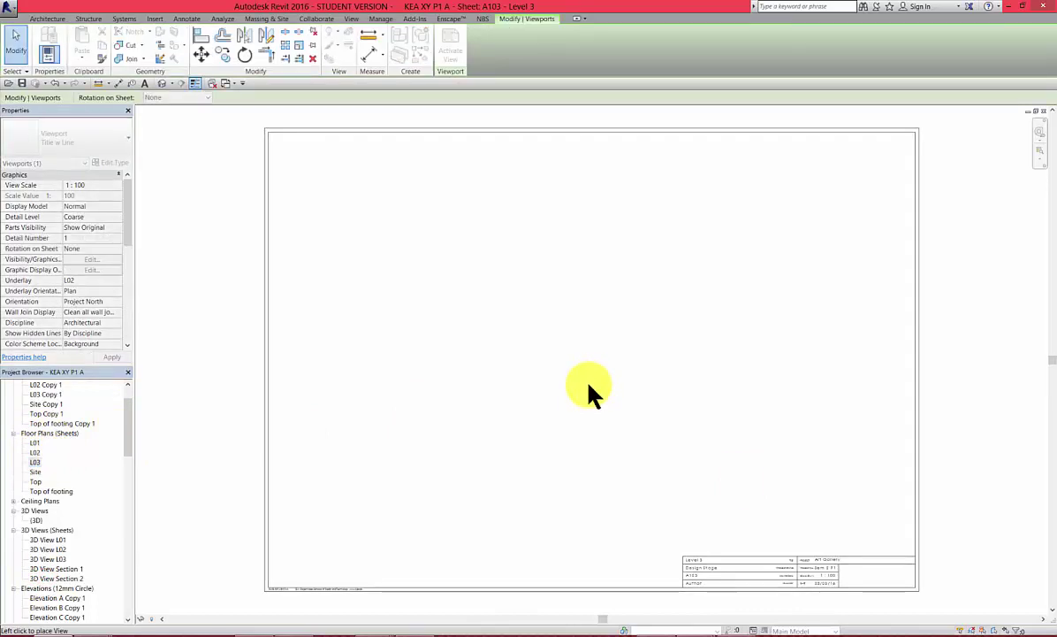
pyautogui.scroll(-2, 588, 395)
pyautogui.click(600, 381)
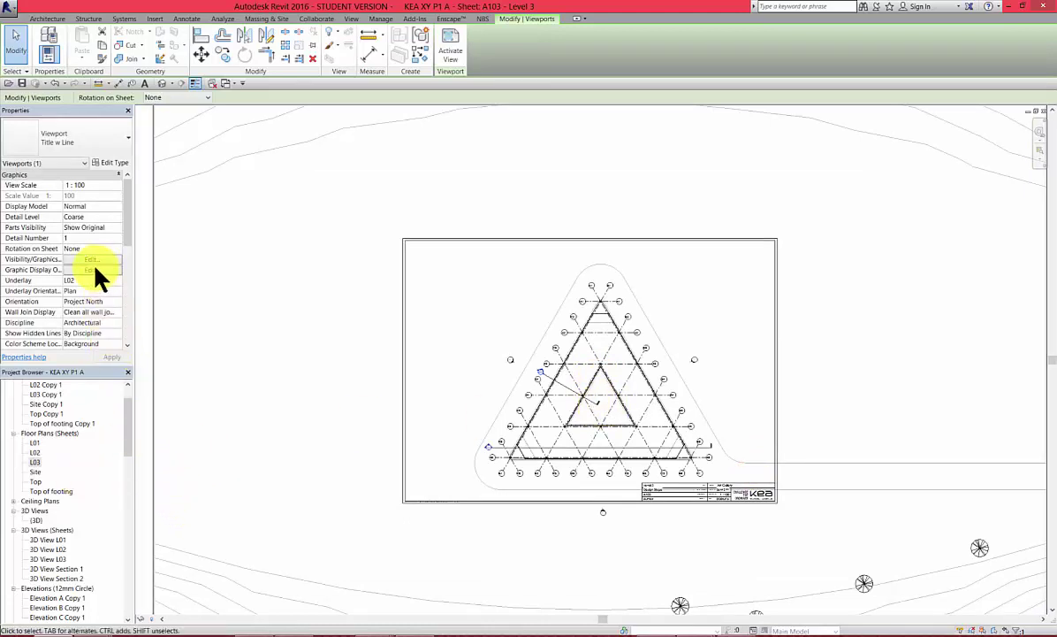
# - Bring up the View Template choices for the L03 viewport
pyautogui.scroll(-4, 131, 238)
pyautogui.scroll(4, 135, 266)
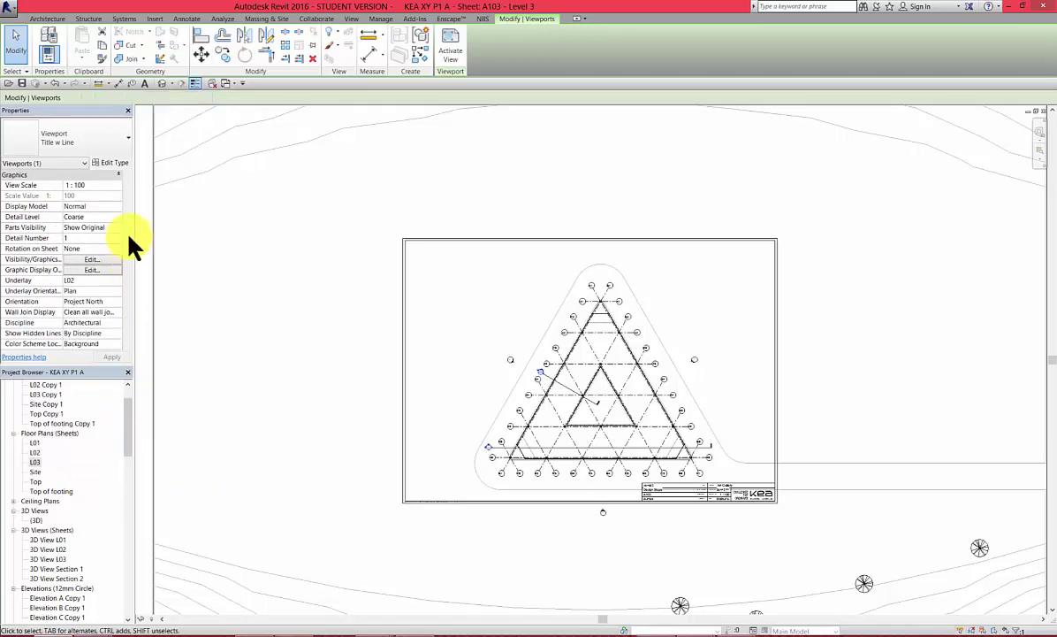
pyautogui.scroll(-4, 128, 293)
pyautogui.scroll(-3, 126, 292)
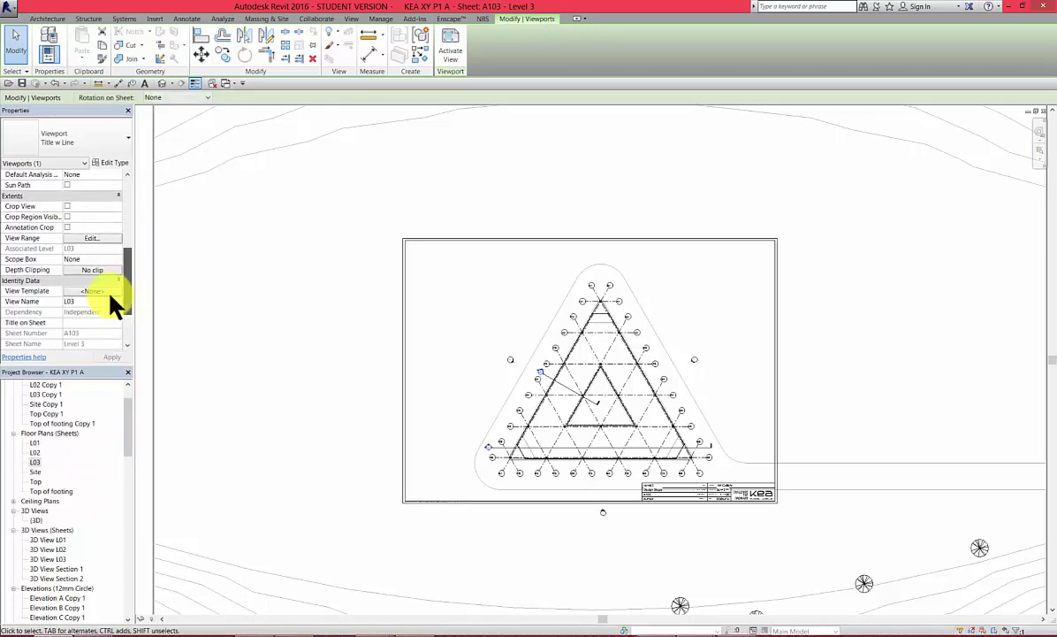
pyautogui.click(118, 288)
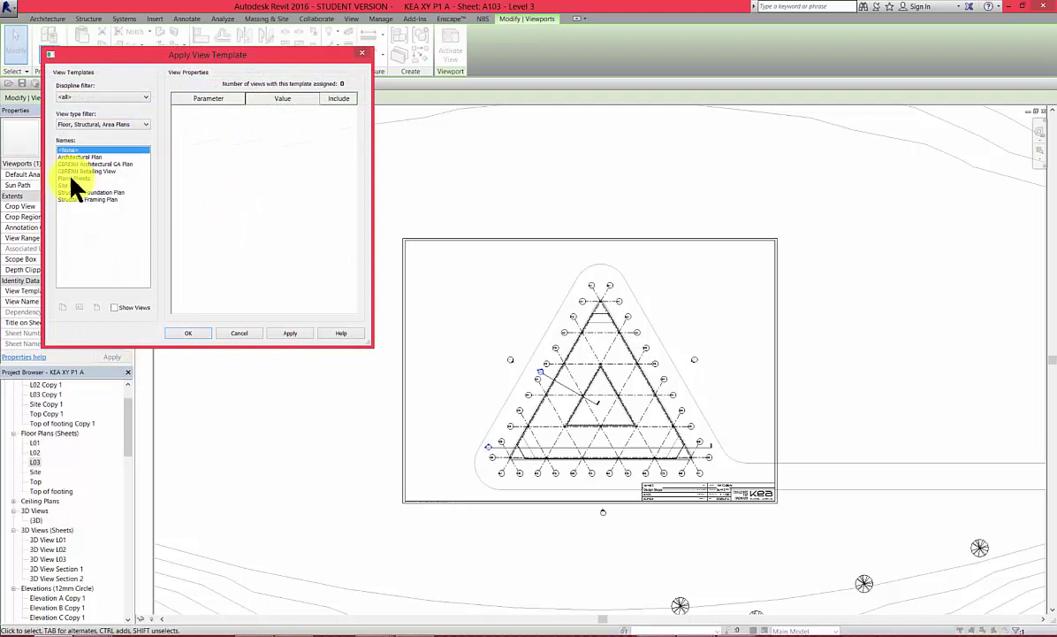
# - Apply the Plans Sheets view template to the L03 plan
pyautogui.click(71, 178)
pyautogui.click(189, 332)
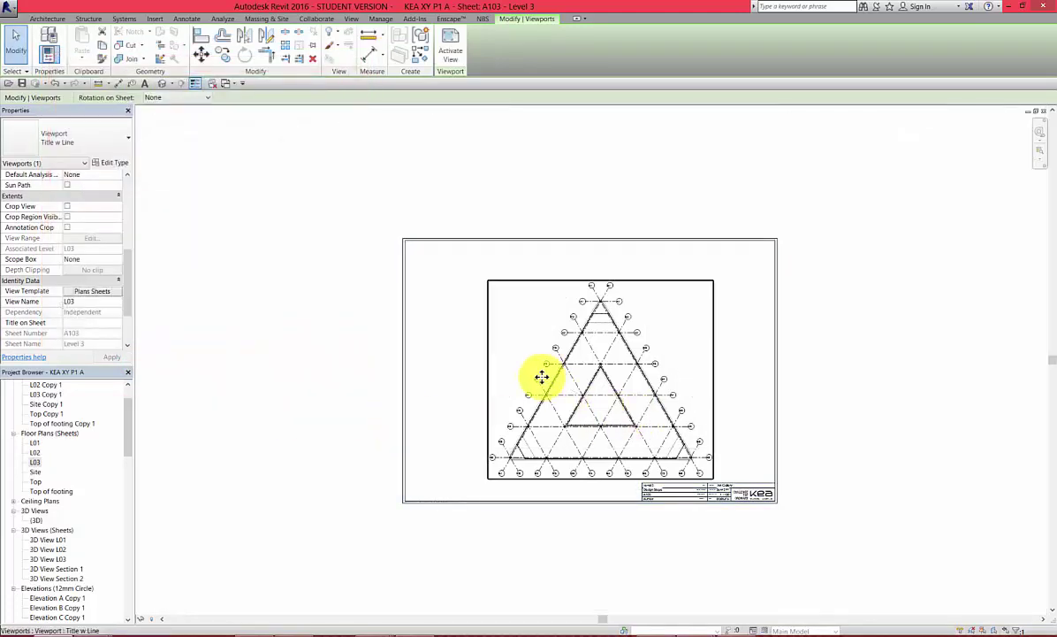
pyautogui.scroll(-3, 542, 378)
pyautogui.scroll(3, 560, 375)
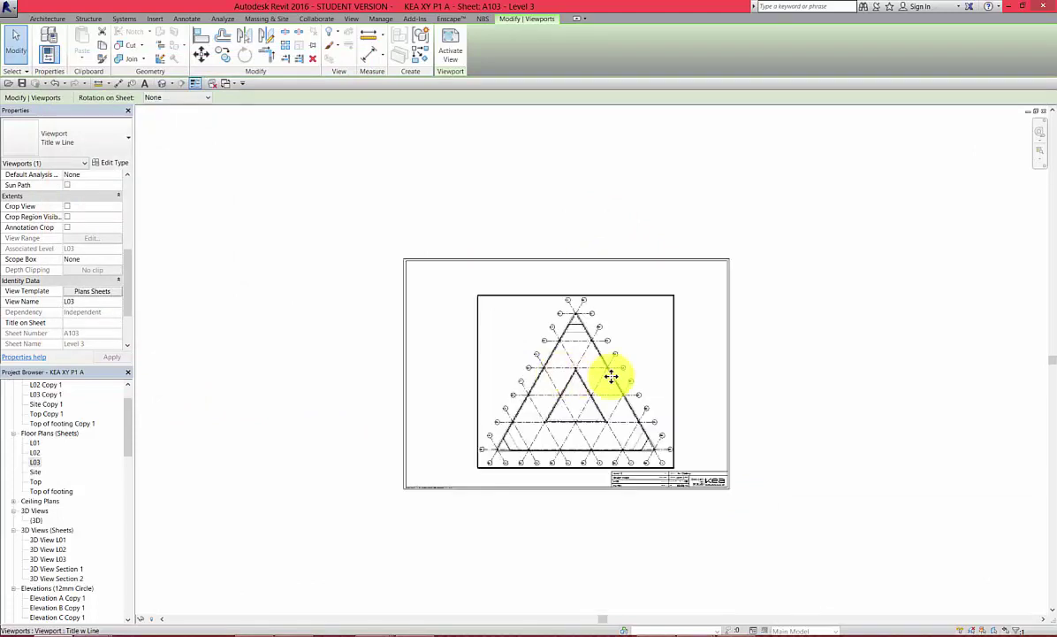
pyautogui.scroll(2, 557, 371)
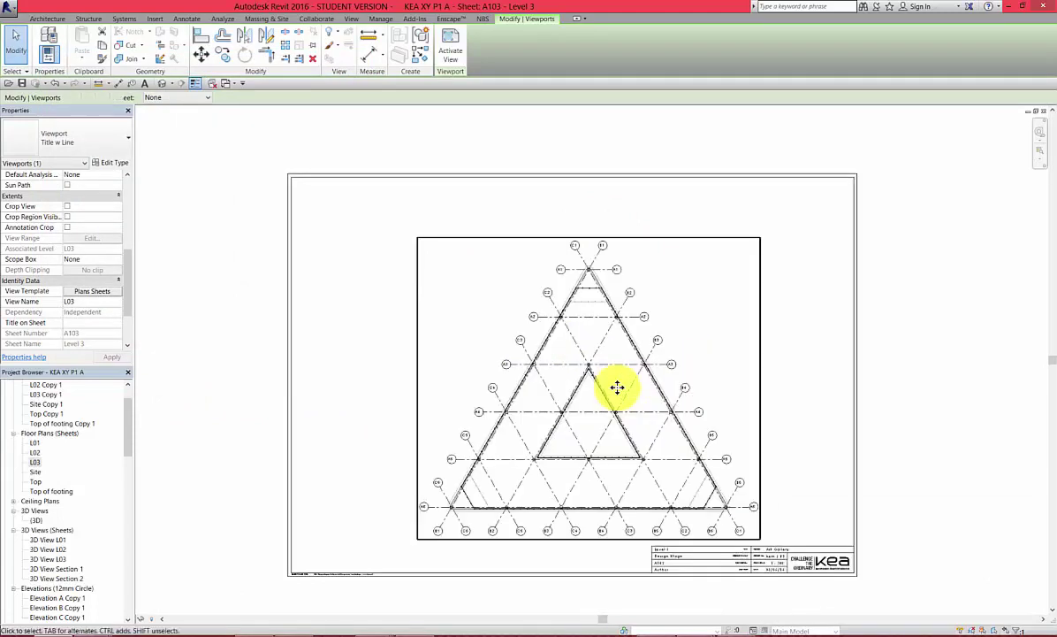
# - Nudge the L03 viewport left and up to centre it, then deselect it
pyautogui.press('Left')
pyautogui.press('Left')
pyautogui.press('Left')
pyautogui.press('Up')
pyautogui.press('Up')
pyautogui.press('Up')
pyautogui.press('Up')
pyautogui.press('Up')
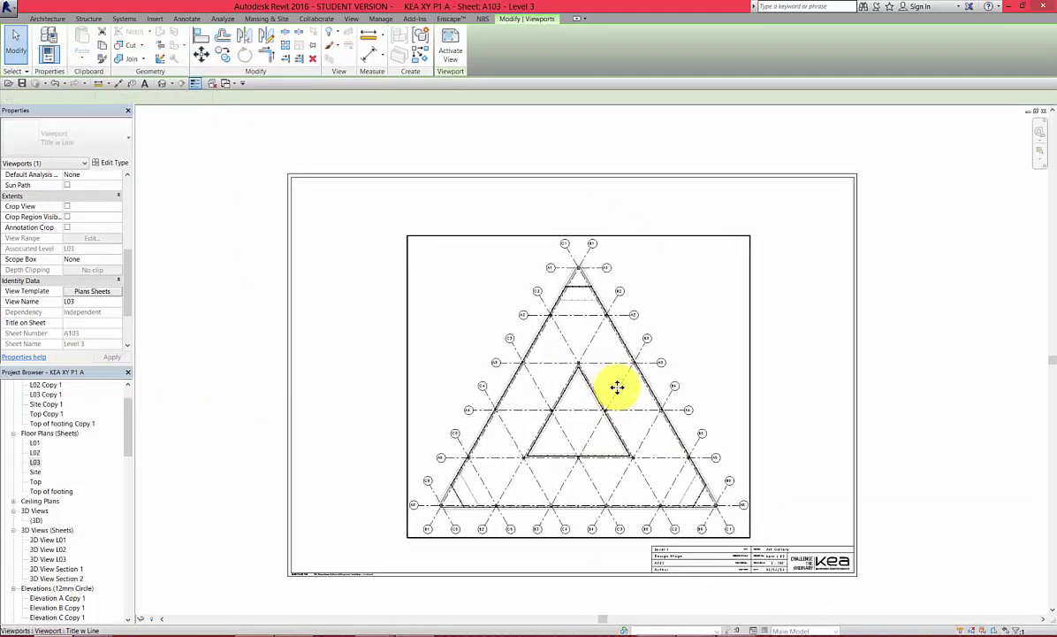
pyautogui.press('Left')
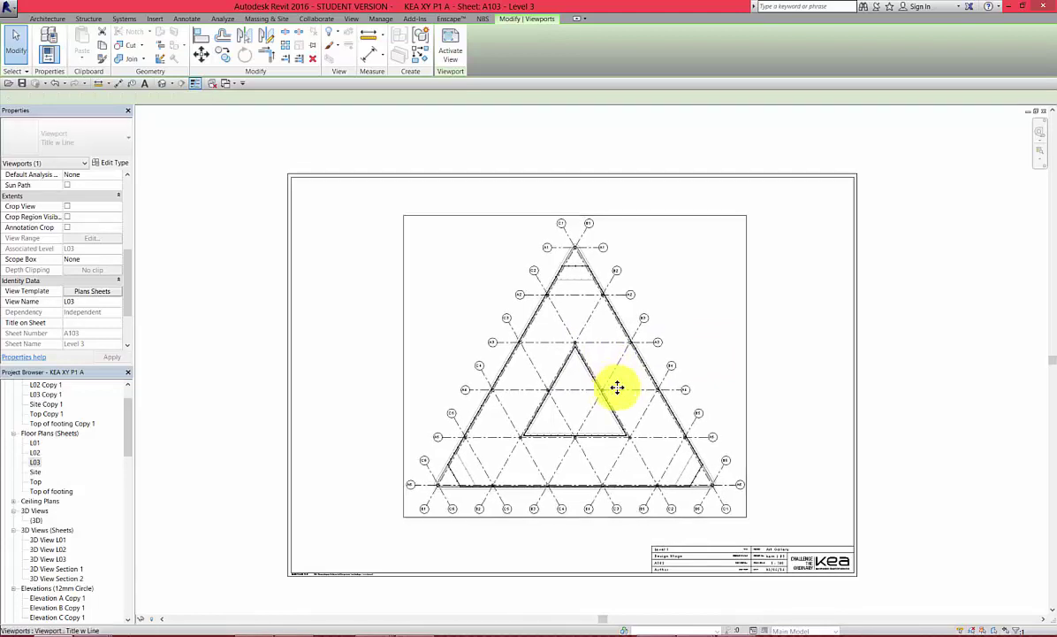
pyautogui.press('Up')
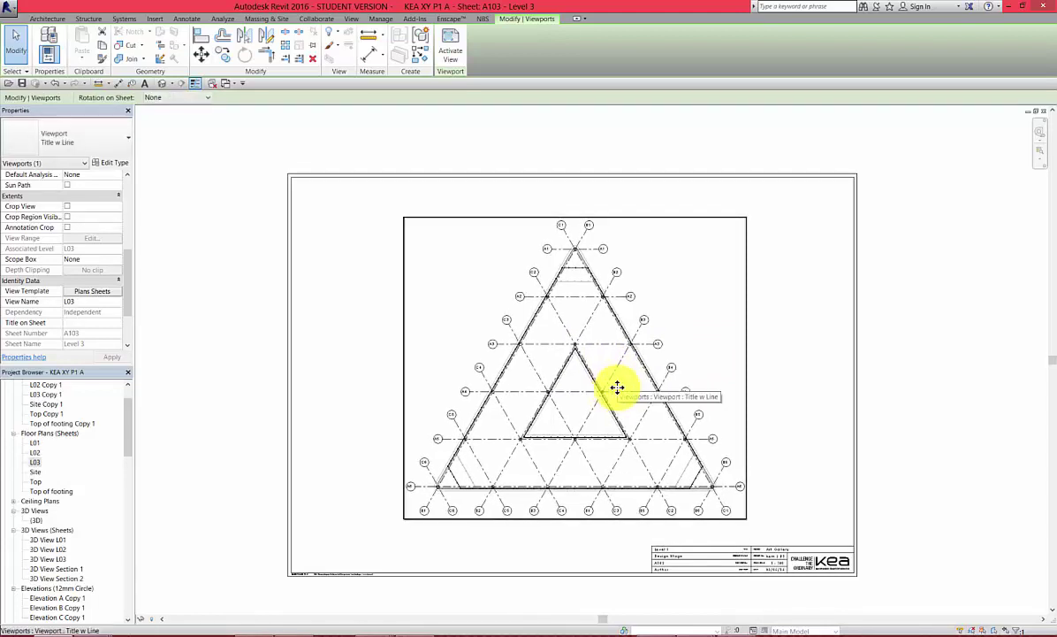
pyautogui.press('Escape')
# - Activate the L03 viewport, toggle its crop region on and off, and return to the sheet
pyautogui.doubleClick(429, 409)
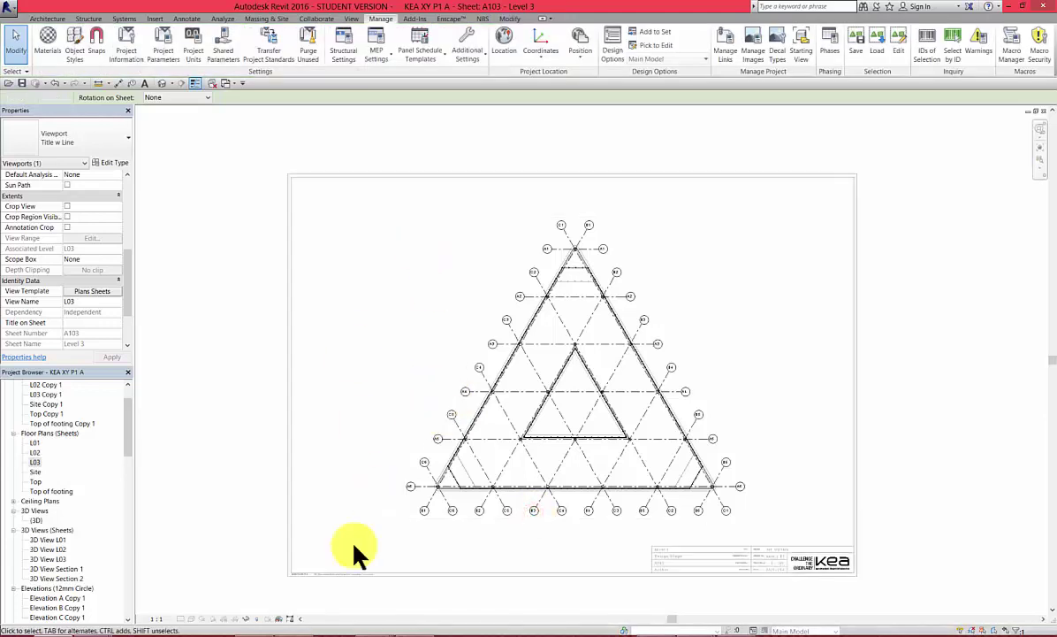
pyautogui.click(236, 618)
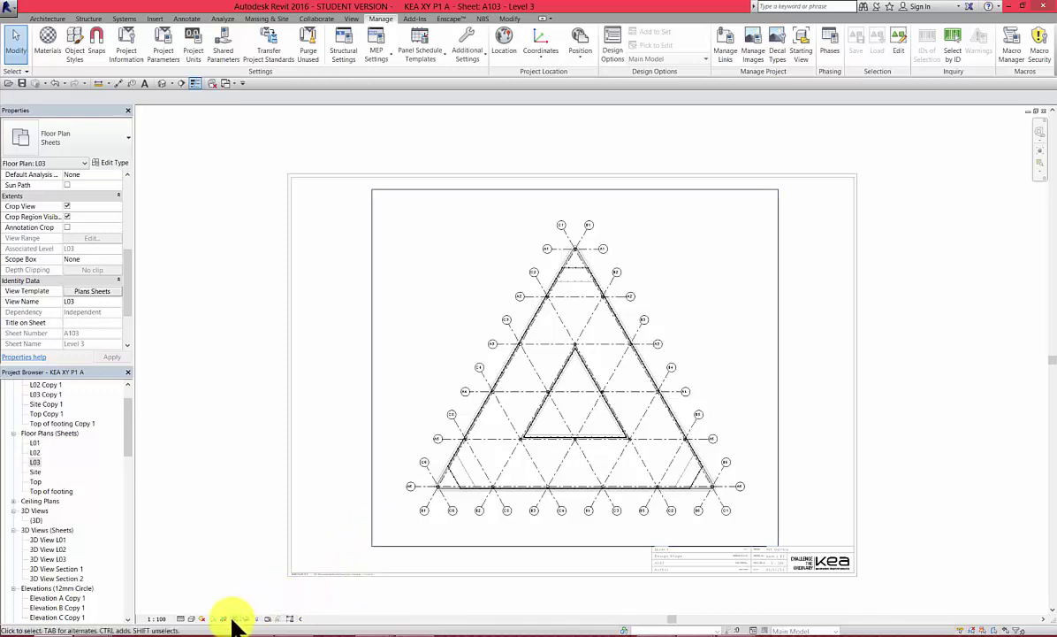
pyautogui.click(237, 618)
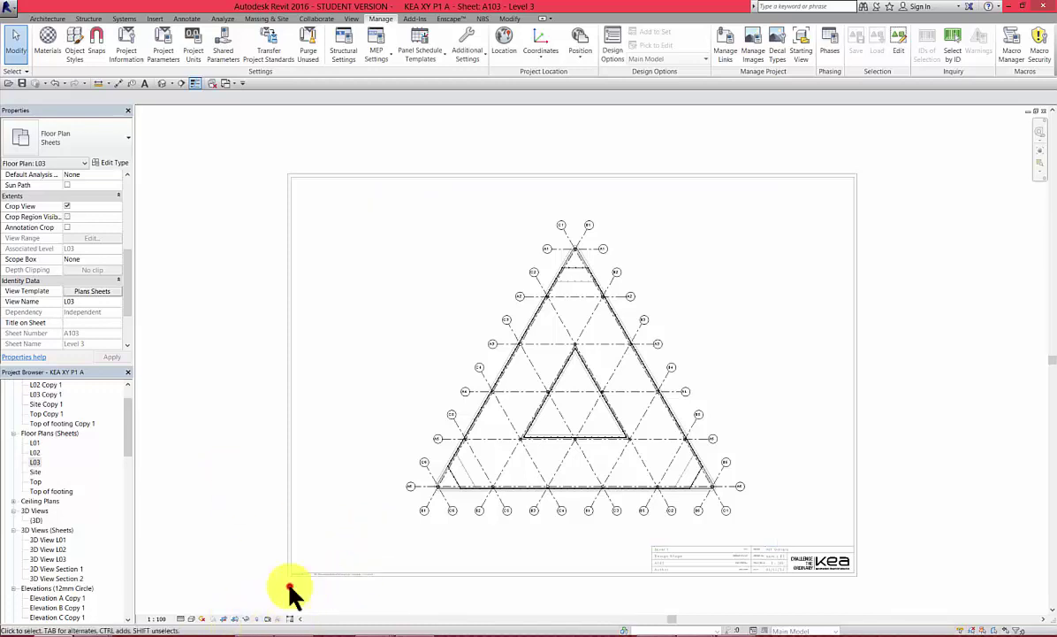
pyautogui.scroll(-2, 258, 463)
pyautogui.click(257, 463)
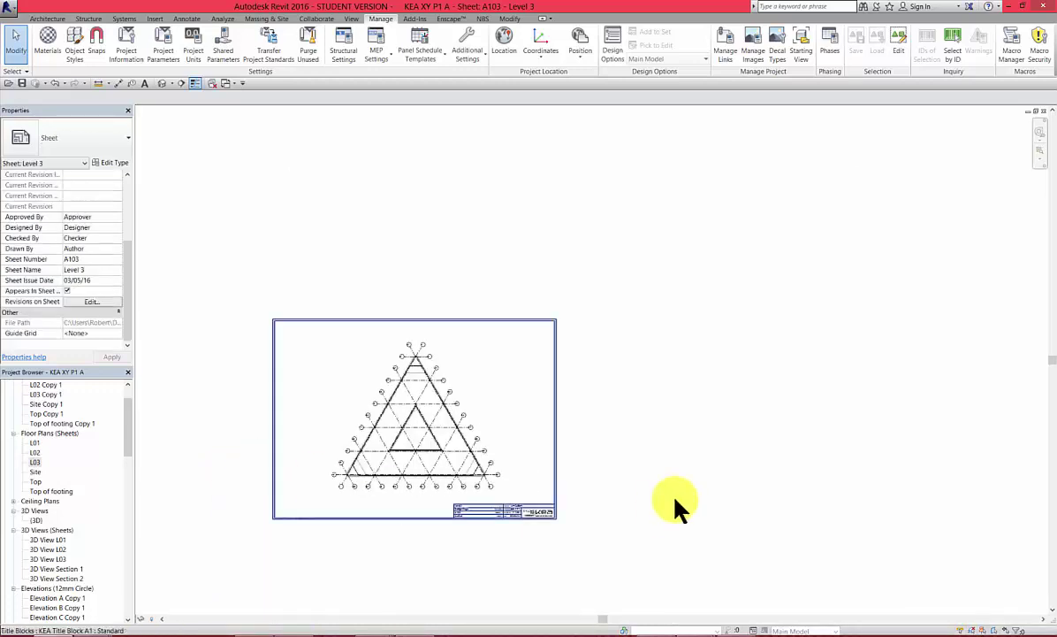
# - Move the L03 viewport title up under the viewport's lower-left corner
pyautogui.scroll(1, 331, 526)
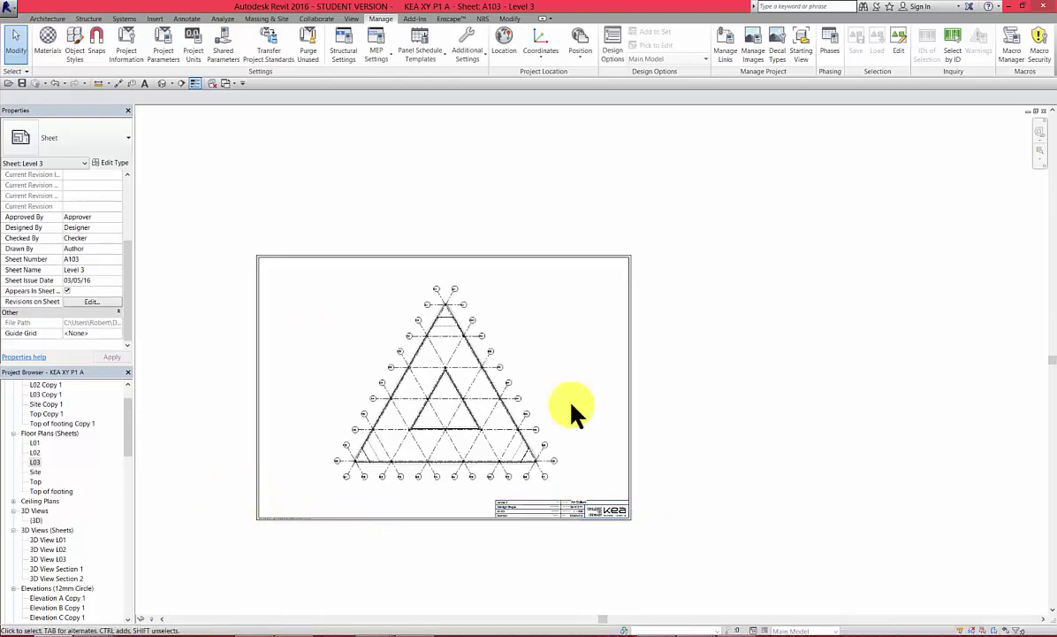
pyautogui.scroll(-3, 741, 376)
pyautogui.scroll(-3, 530, 437)
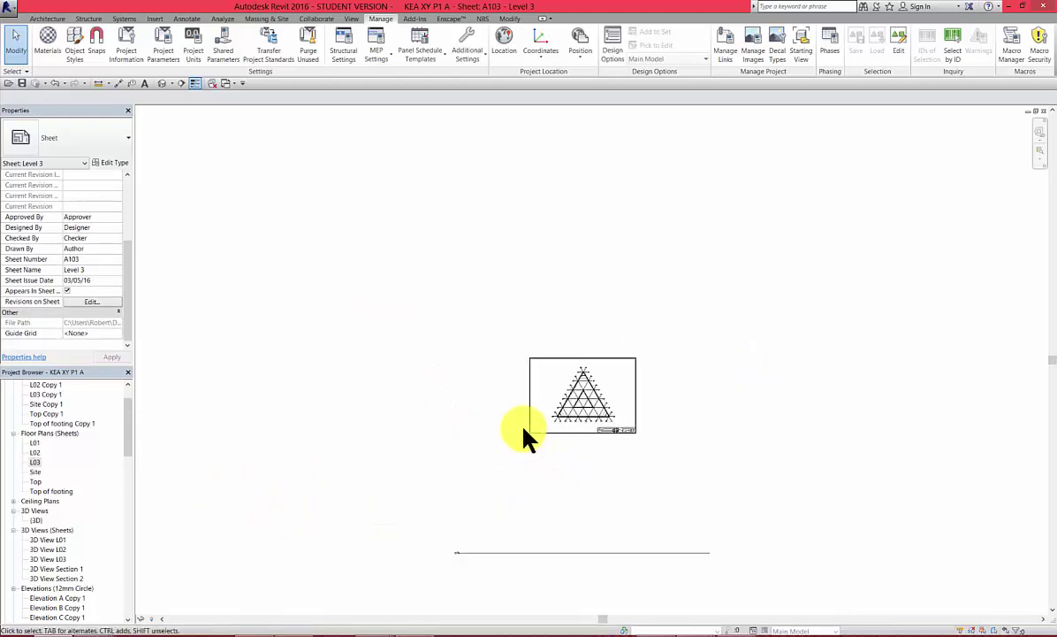
pyautogui.click(518, 498)
pyautogui.moveTo(519, 499); pyautogui.dragTo(567, 425)
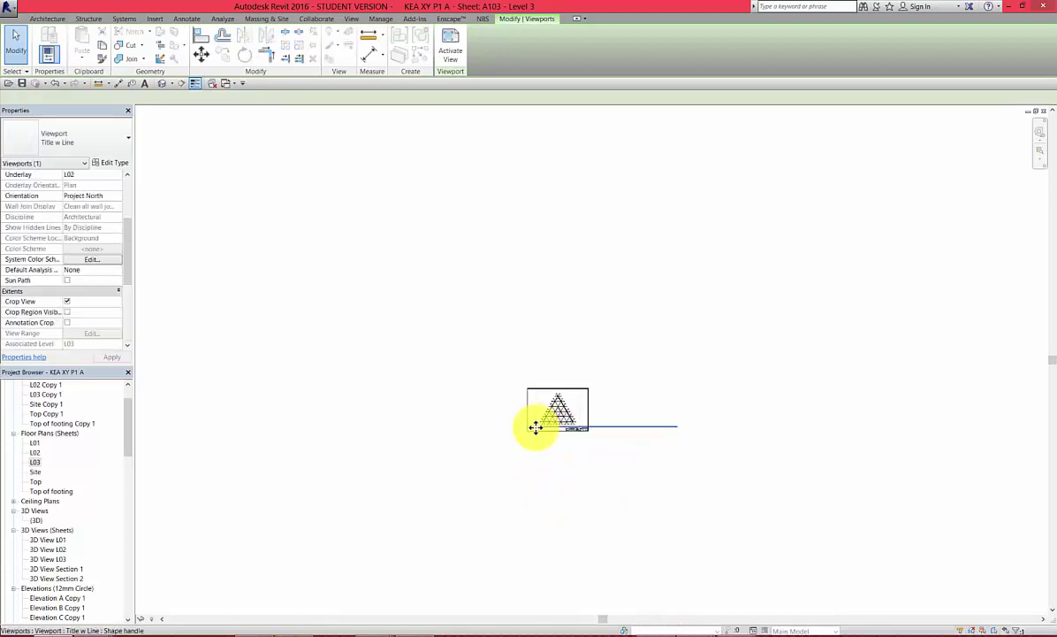
pyautogui.scroll(5, 536, 428)
pyautogui.moveTo(502, 424); pyautogui.dragTo(476, 448)
pyautogui.scroll(-3, 406, 476)
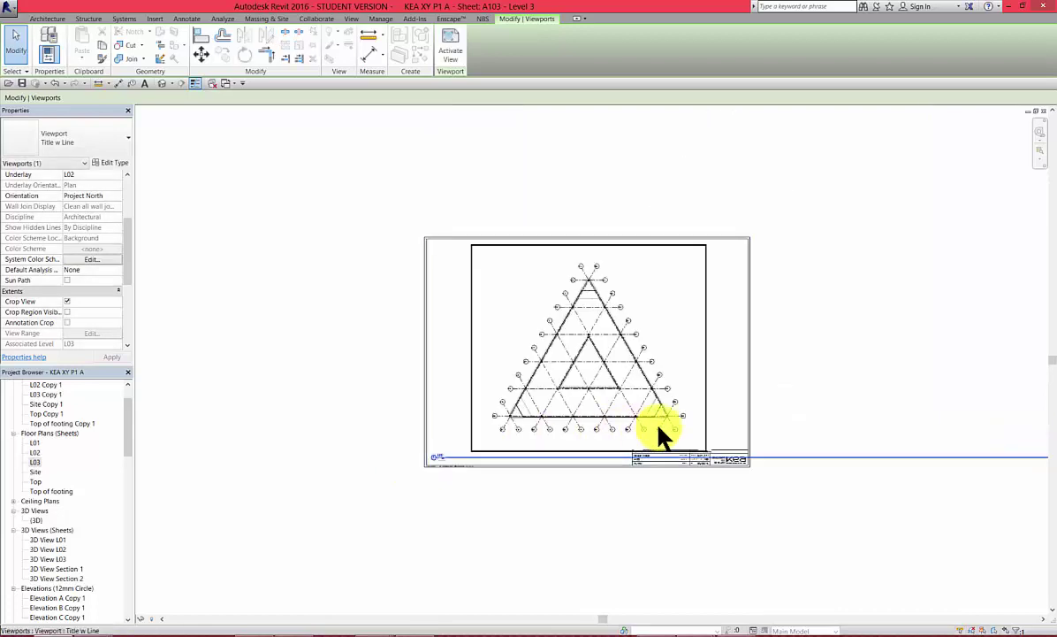
# - Cut back the overly long L03 viewport title line
pyautogui.click(609, 402)
pyautogui.scroll(-2, 437, 440)
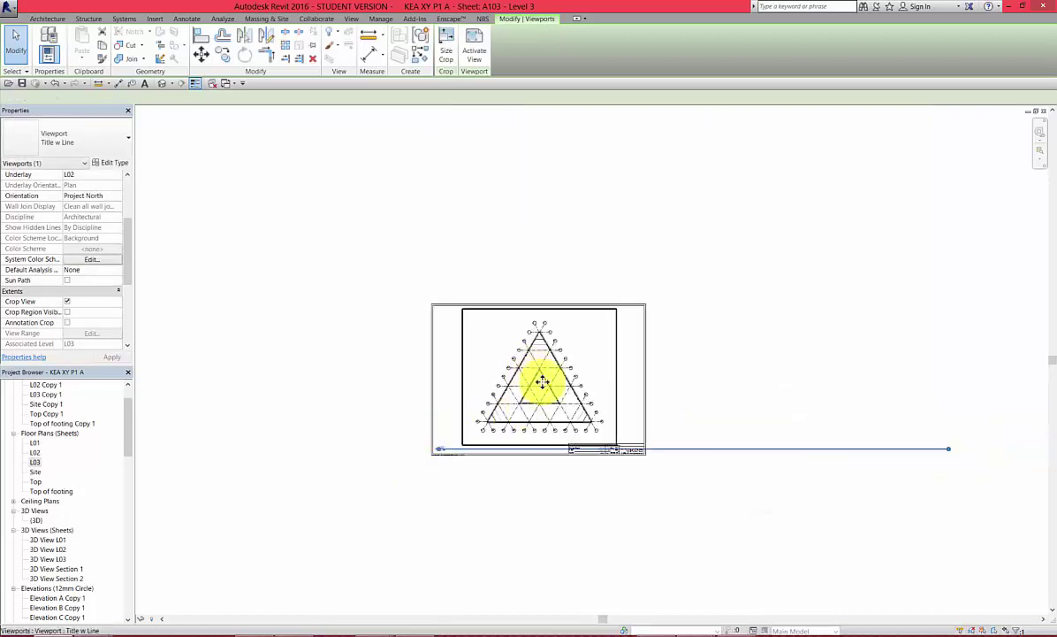
pyautogui.click(945, 449)
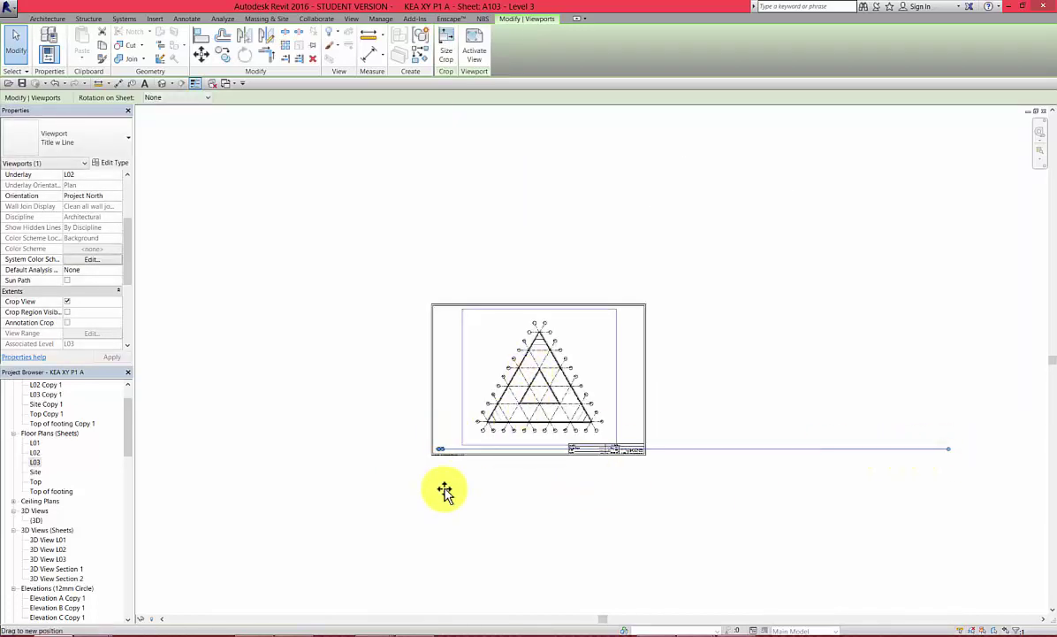
pyautogui.hotkey('ctrl', 'z')
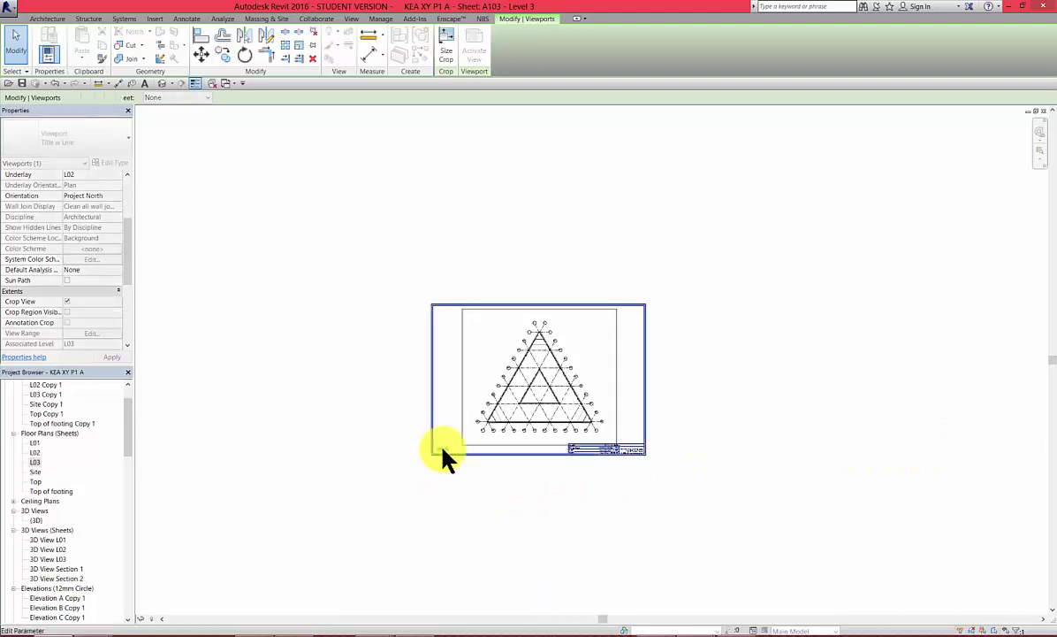
pyautogui.scroll(5, 442, 449)
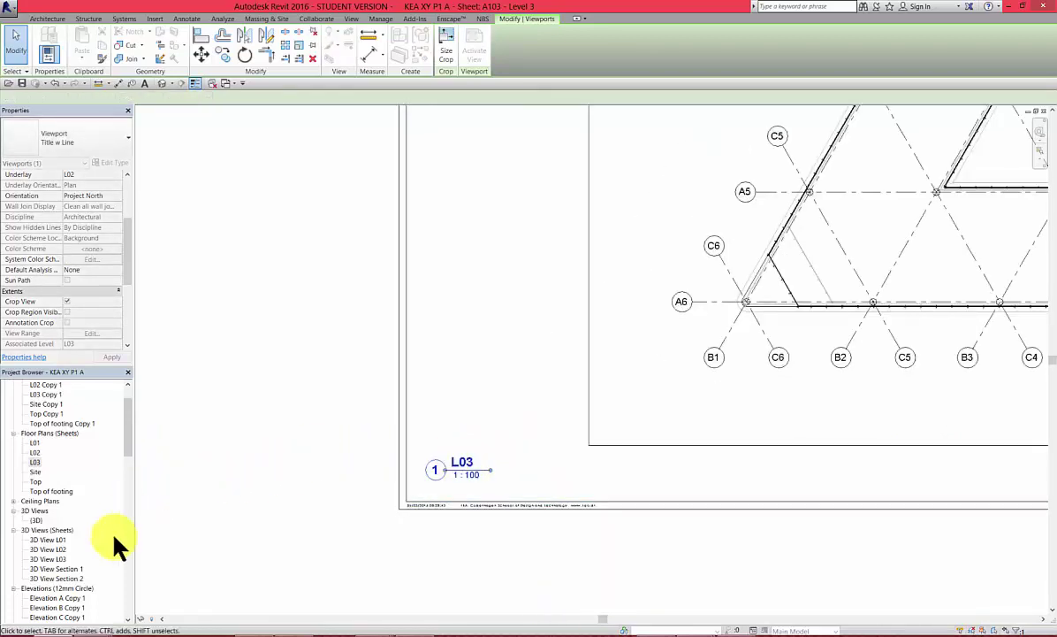
pyautogui.moveTo(128, 429); pyautogui.dragTo(123, 484)
# - Open sheet A104 - Roof Plan and place the Top floor plan on it
pyautogui.doubleClick(62, 559)
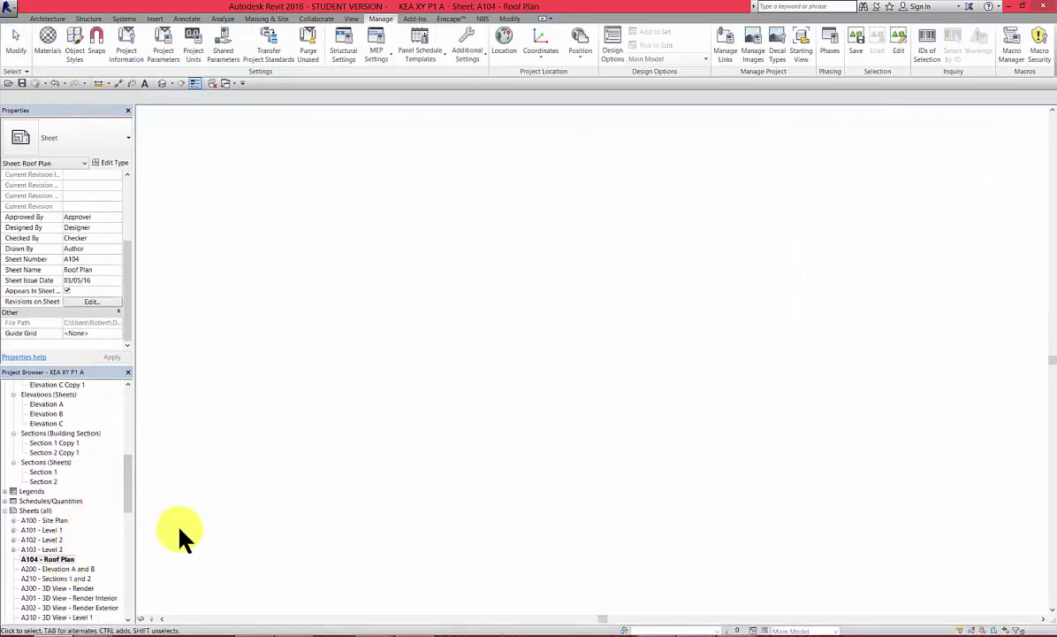
pyautogui.moveTo(124, 500); pyautogui.dragTo(131, 439)
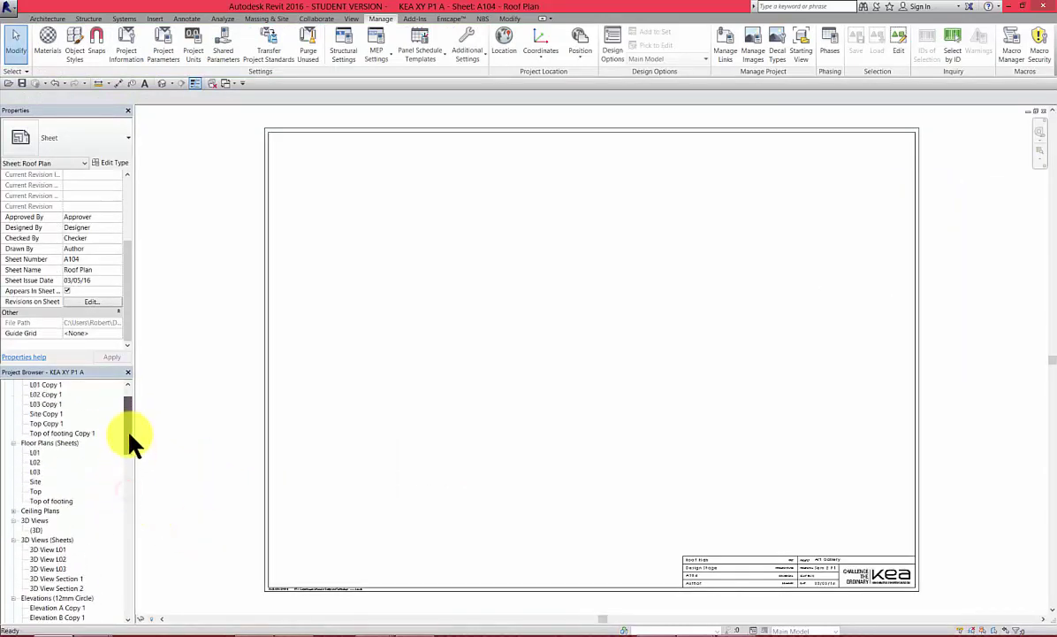
pyautogui.click(33, 492)
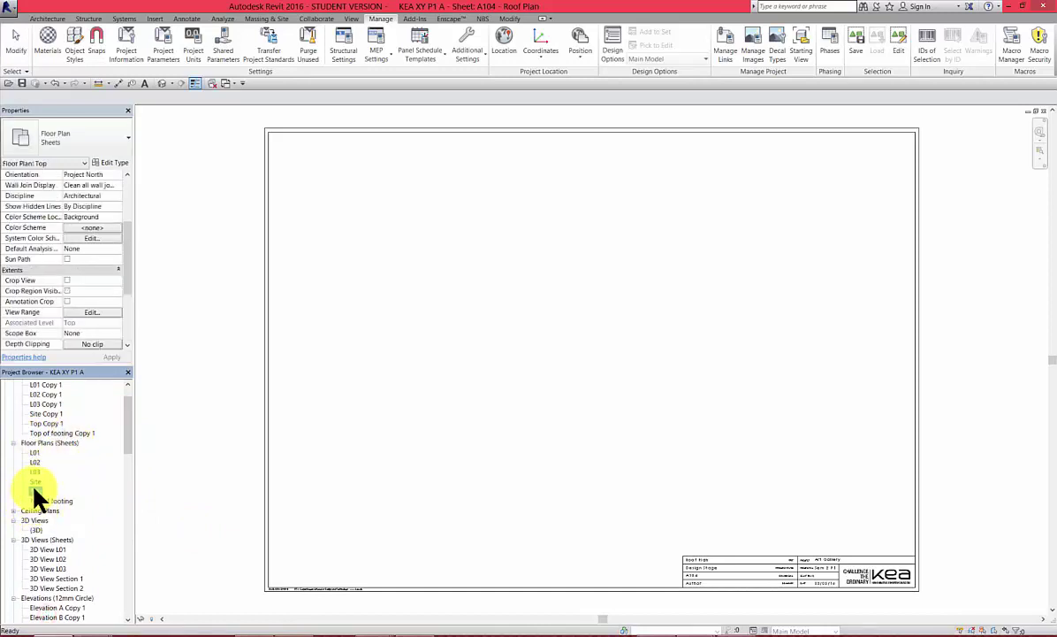
pyautogui.moveTo(55, 495); pyautogui.dragTo(521, 486)
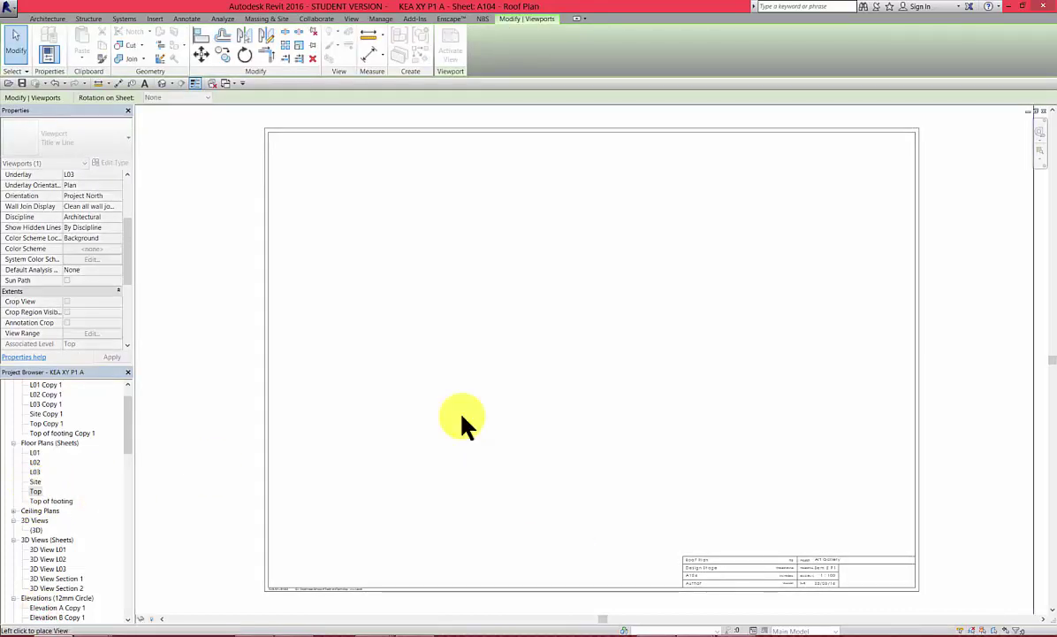
pyautogui.scroll(-2, 482, 418)
pyautogui.click(540, 416)
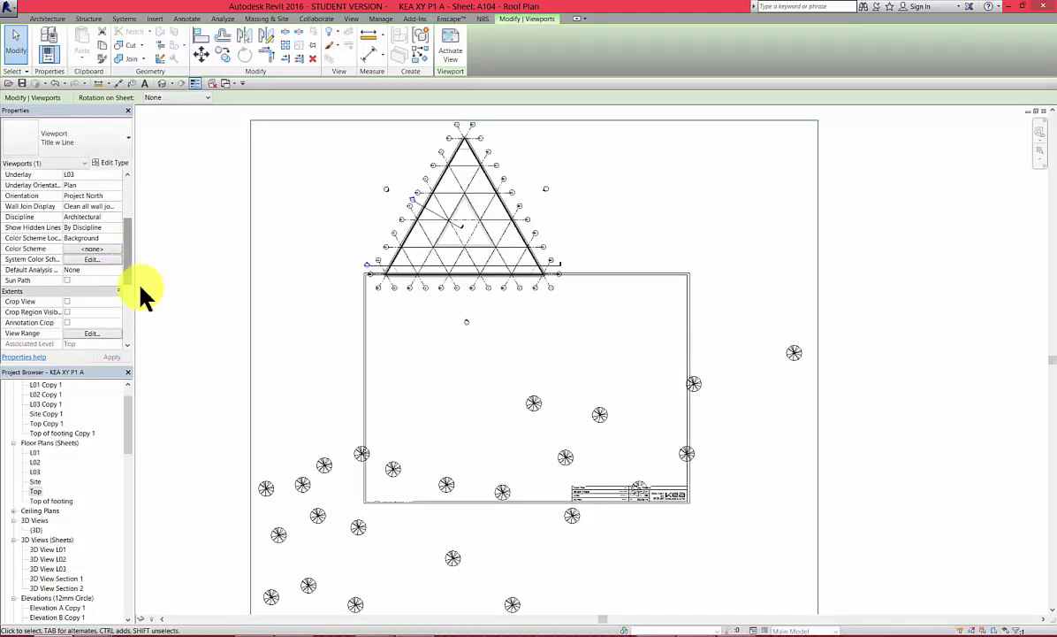
# - Apply the Plans Sheets view template to the Top view
pyautogui.doubleClick(428, 392)
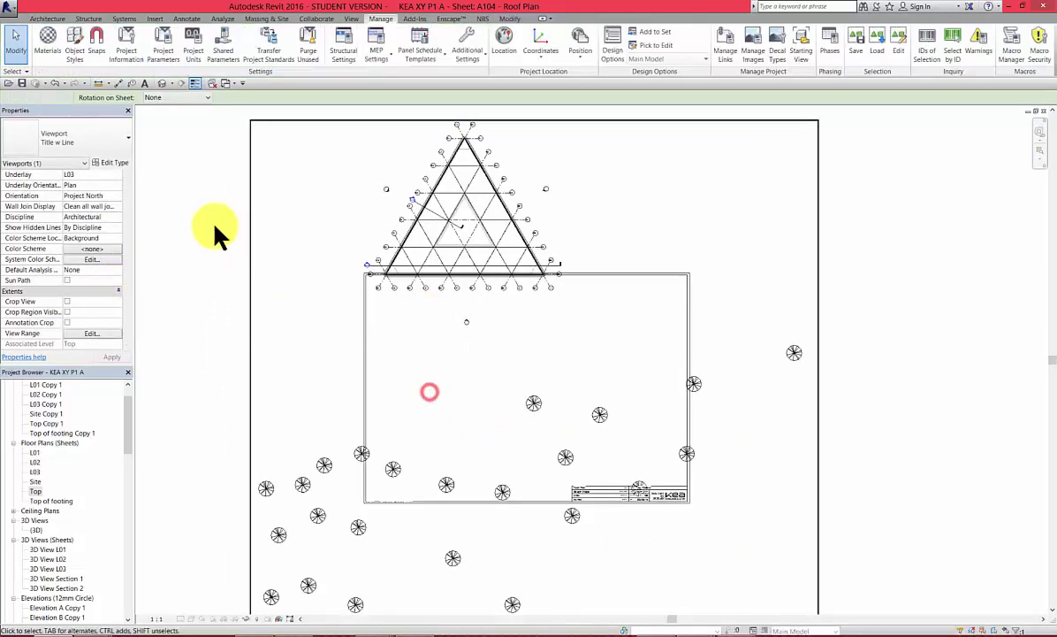
pyautogui.moveTo(129, 234); pyautogui.dragTo(126, 265)
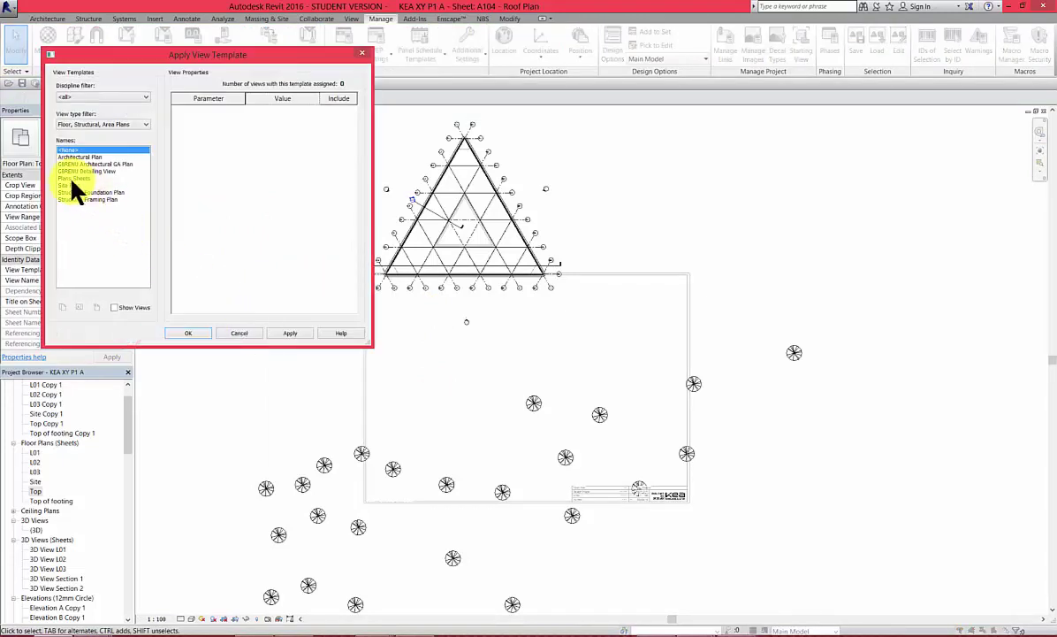
pyautogui.click(76, 179)
pyautogui.click(190, 333)
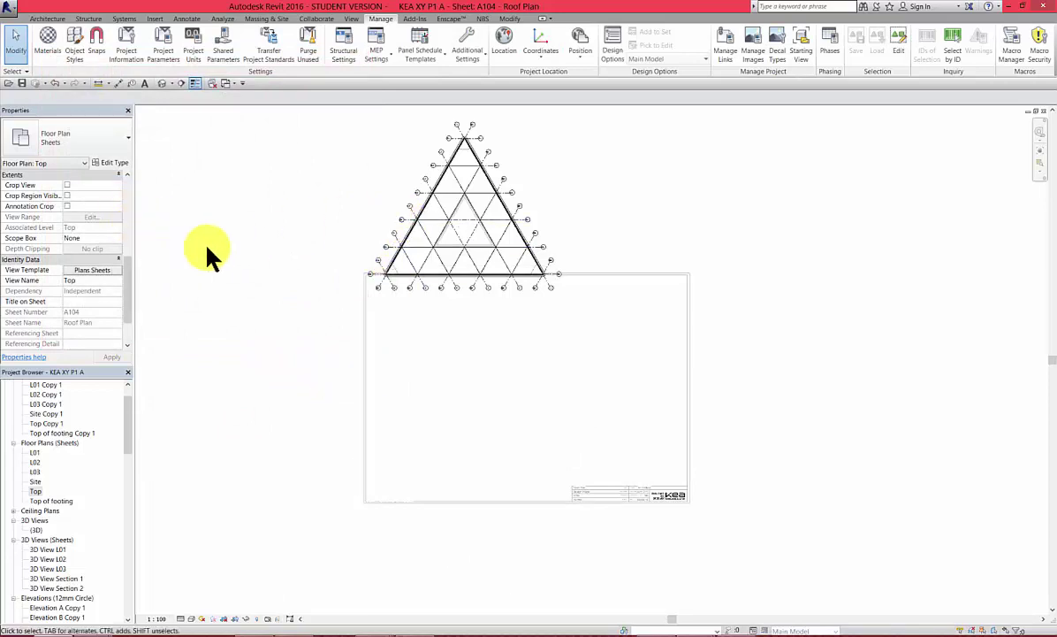
# - Move the Top viewport down inside the sheet border
pyautogui.click(255, 294)
pyautogui.click(517, 269)
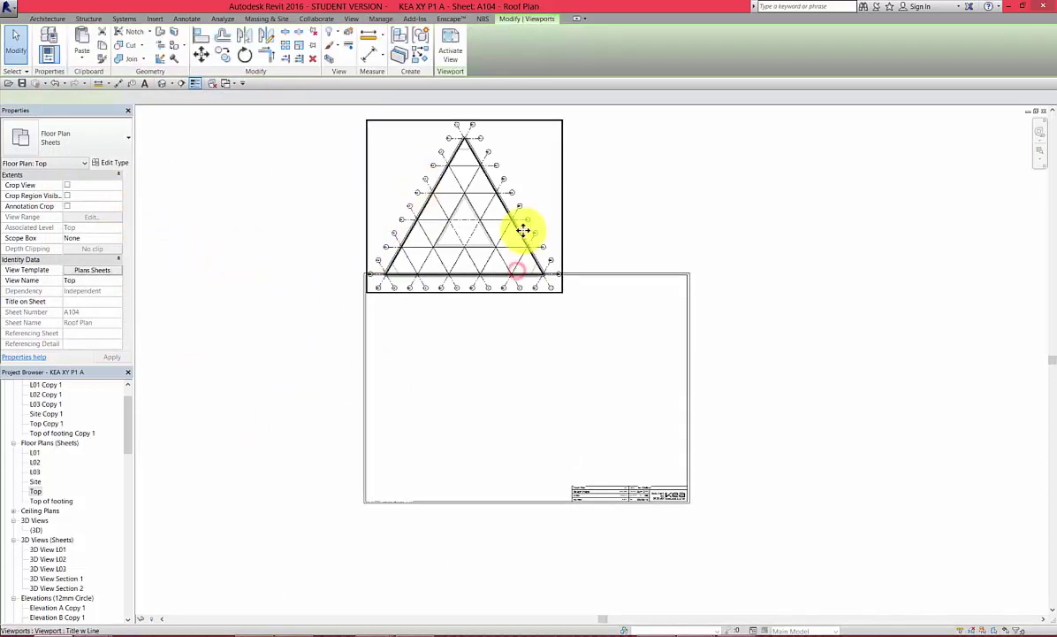
pyautogui.moveTo(524, 230); pyautogui.dragTo(473, 365)
# - Move the Top viewport's title label up beneath the viewport's lower-left corner
pyautogui.scroll(-3, 785, 499)
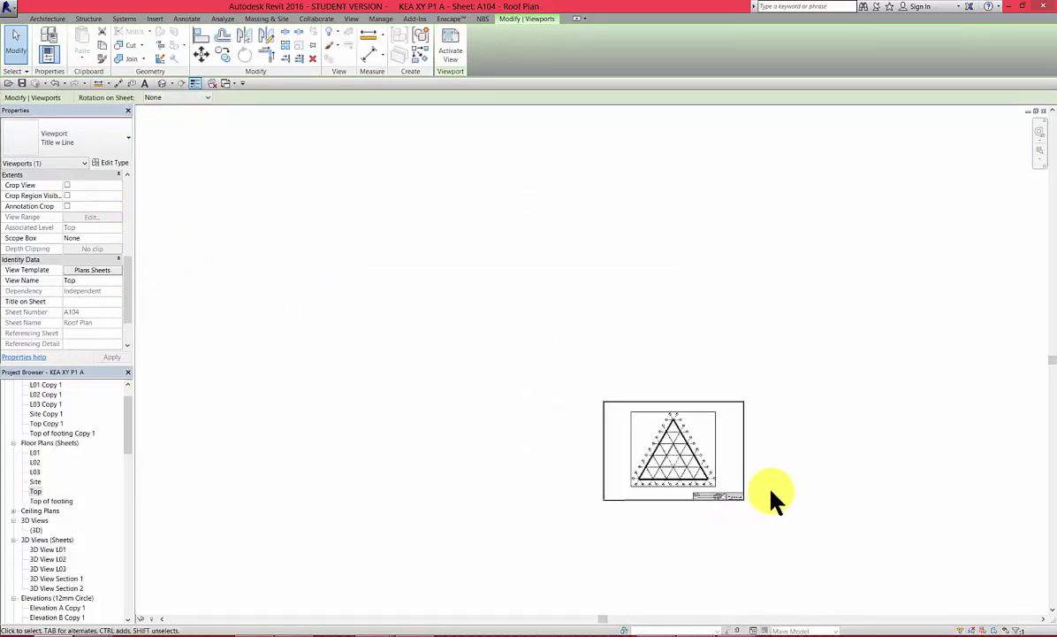
pyautogui.scroll(-3, 389, 342)
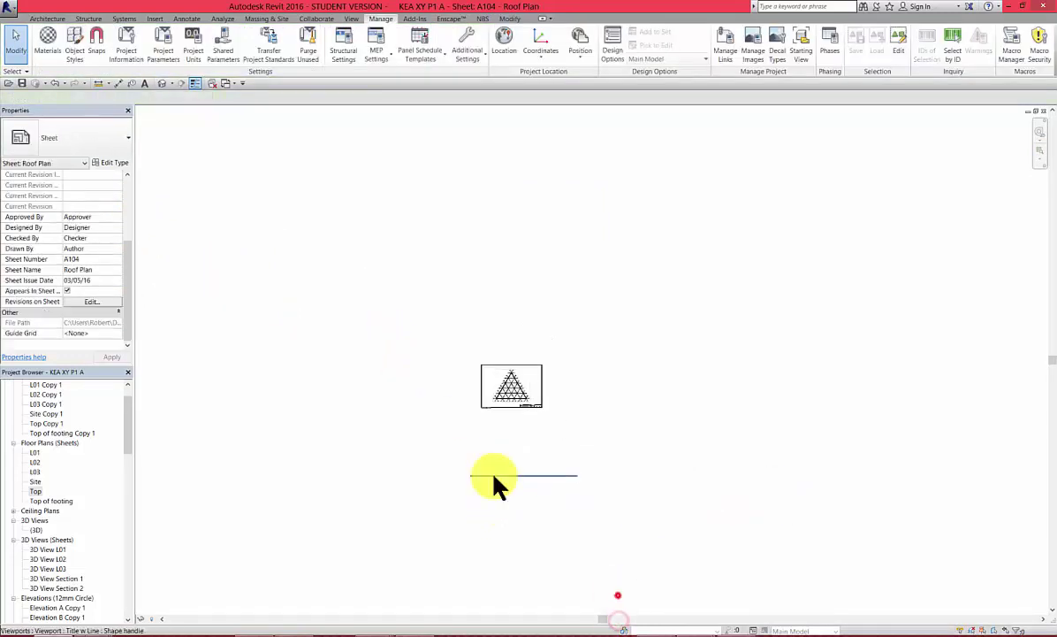
pyautogui.moveTo(489, 475); pyautogui.dragTo(501, 409)
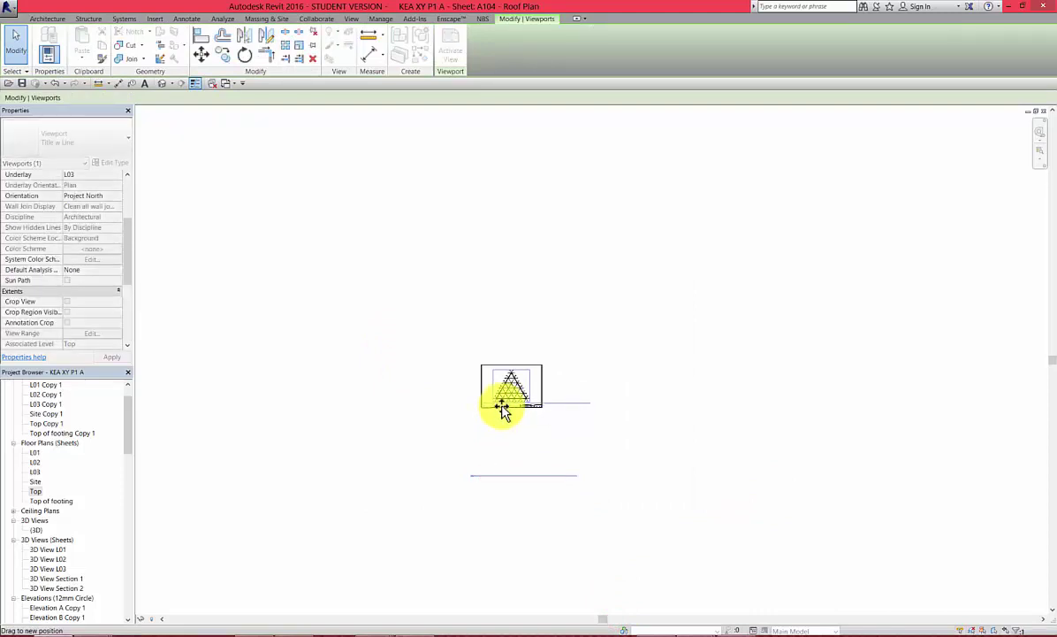
pyautogui.scroll(5, 483, 413)
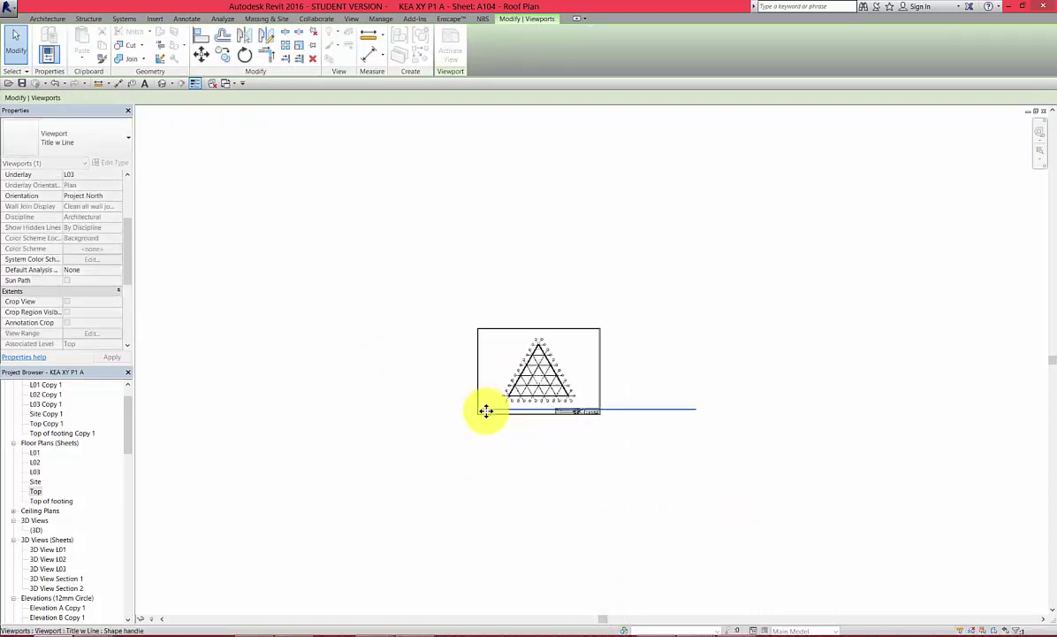
pyautogui.scroll(4, 490, 427)
pyautogui.moveTo(515, 424); pyautogui.dragTo(500, 438)
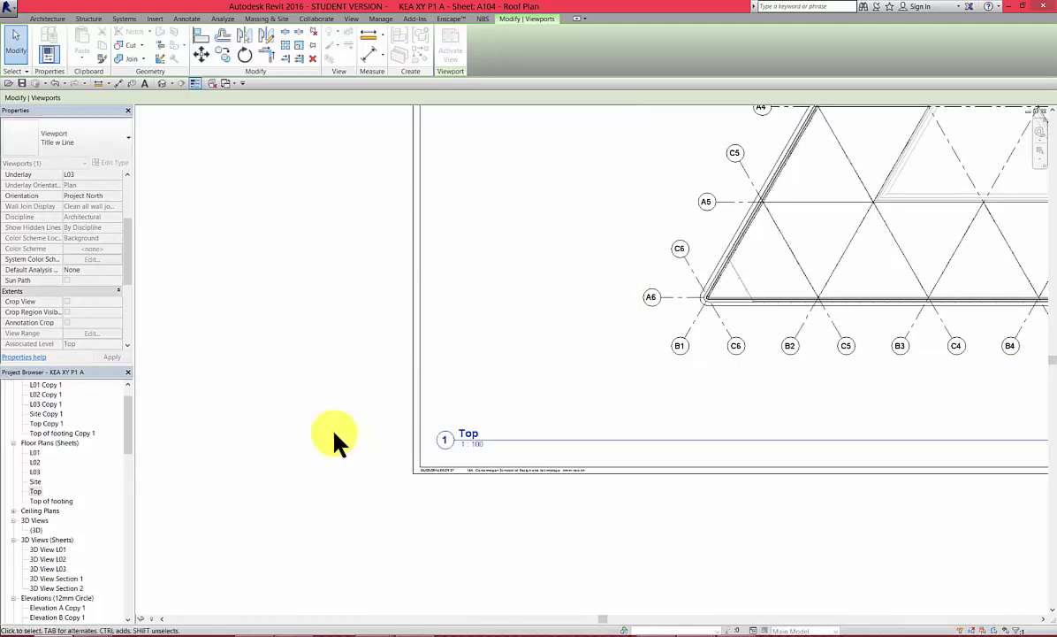
pyautogui.scroll(-5, 335, 439)
pyautogui.scroll(-1, 336, 439)
# - Adjust the Top viewport's title line length with its end grip, then deselect
pyautogui.click(443, 394)
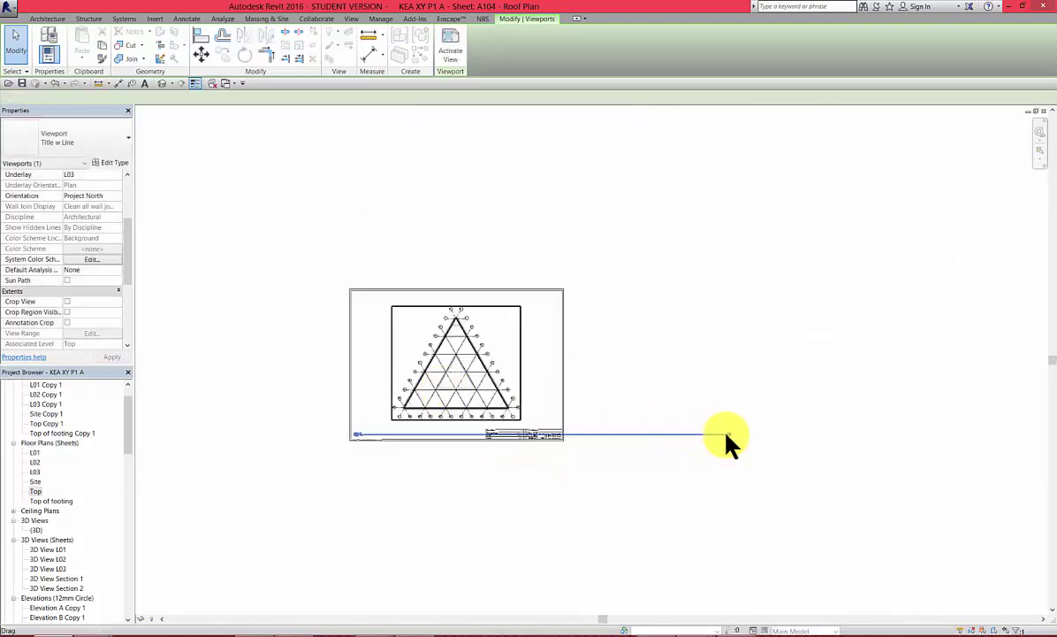
pyautogui.moveTo(724, 437); pyautogui.dragTo(424, 455)
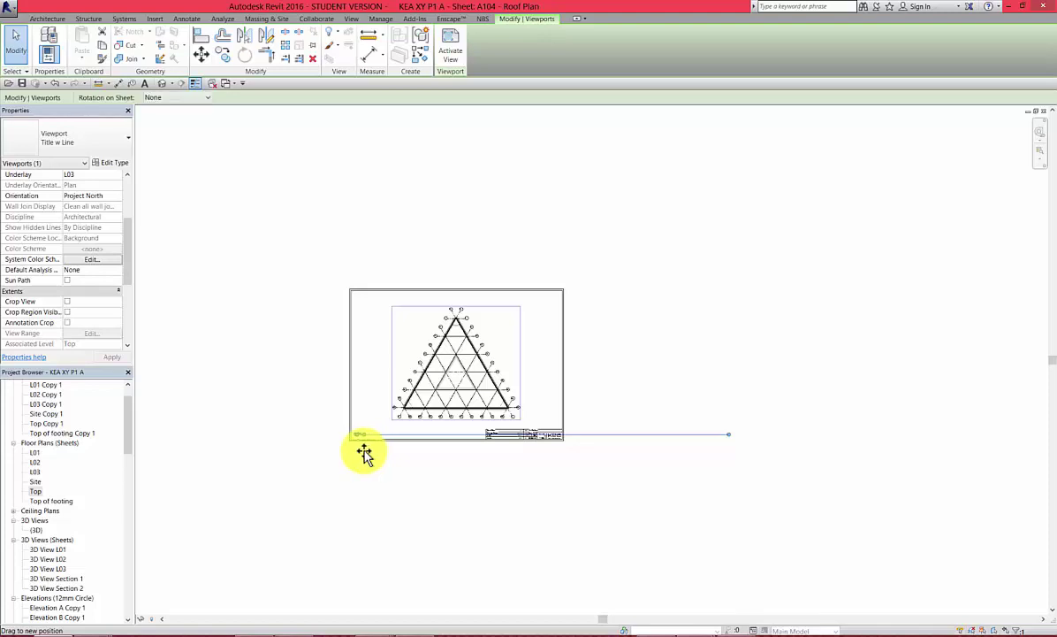
pyautogui.click(413, 523)
# - Select 3D View Section 1 in the Project Browser
pyautogui.scroll(5, 345, 433)
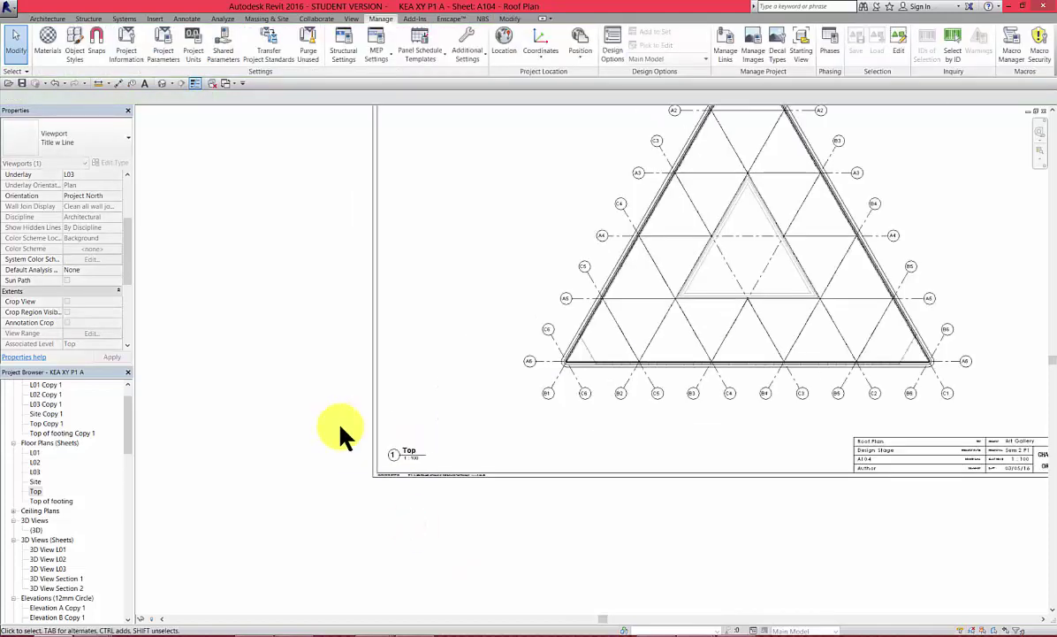
pyautogui.scroll(-3, 602, 532)
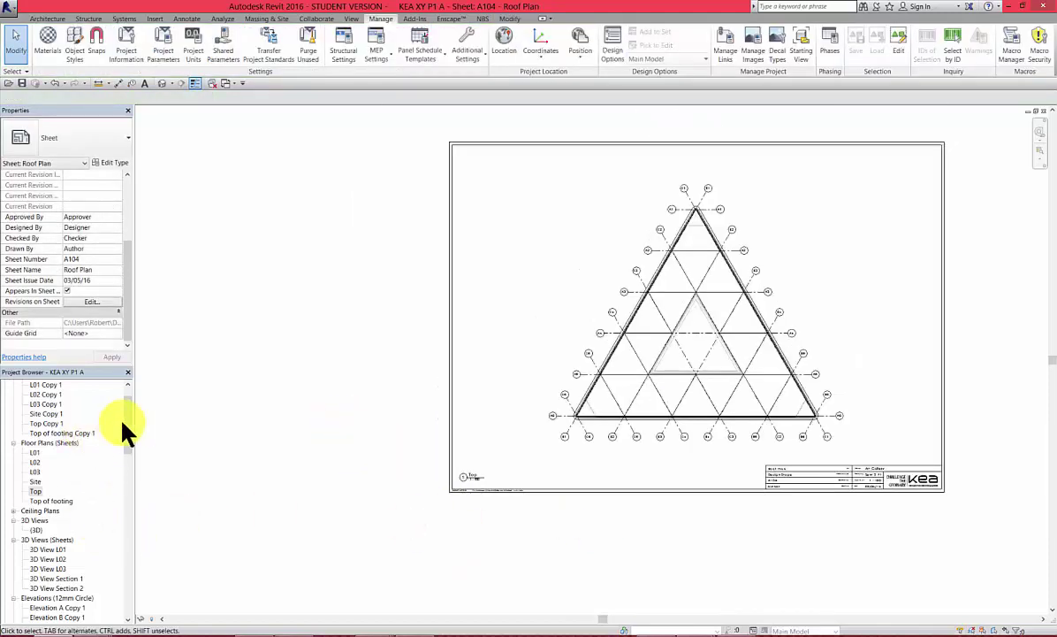
pyautogui.moveTo(125, 422); pyautogui.dragTo(128, 406)
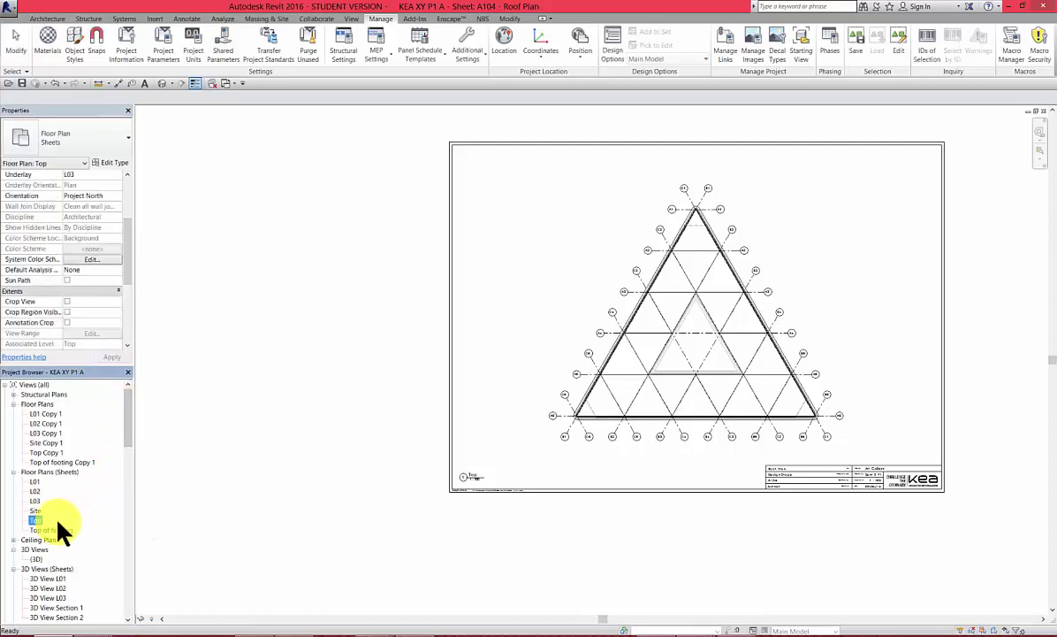
pyautogui.click(58, 607)
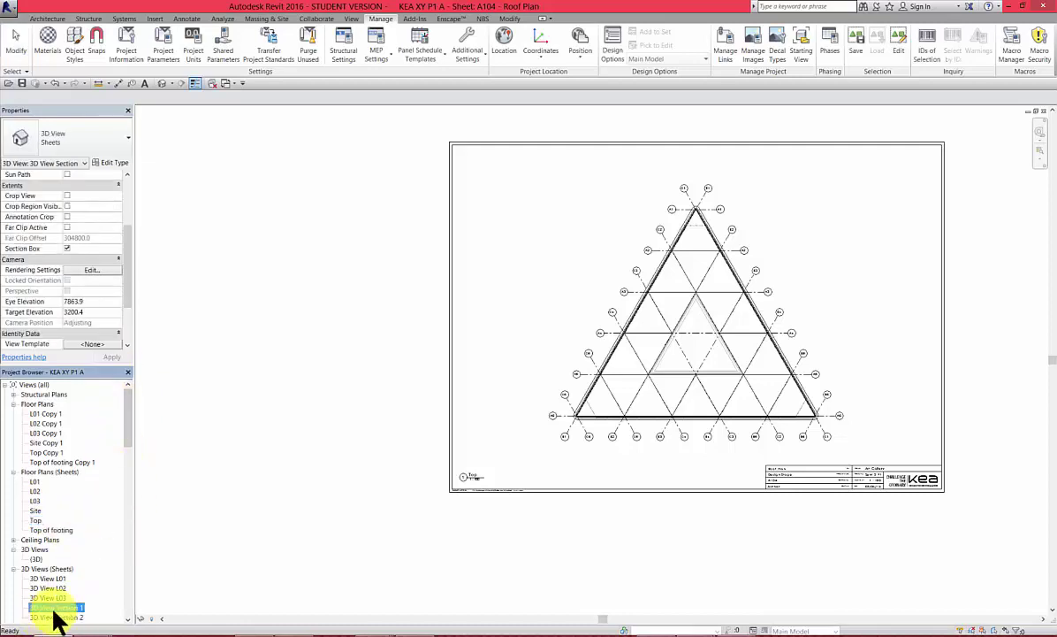
# - View 3D View Section 1, then open sheet A200 - Elevation A and B
pyautogui.doubleClick(55, 608)
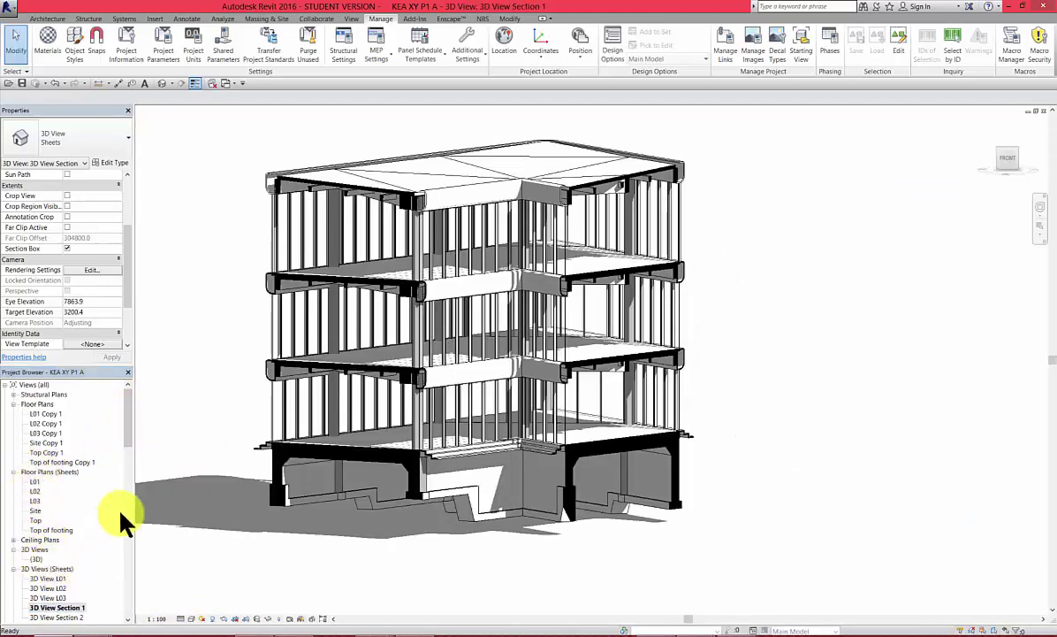
pyautogui.click(129, 484)
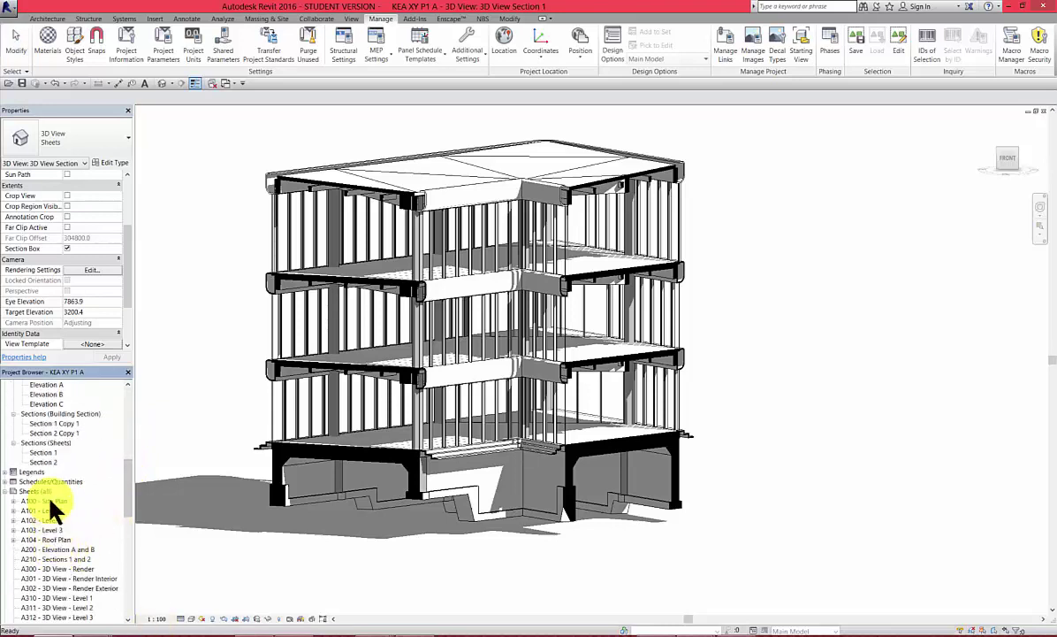
pyautogui.doubleClick(50, 548)
# - Place the Elevation A view across the top of the sheet
pyautogui.moveTo(129, 488); pyautogui.dragTo(130, 468)
pyautogui.click(43, 482)
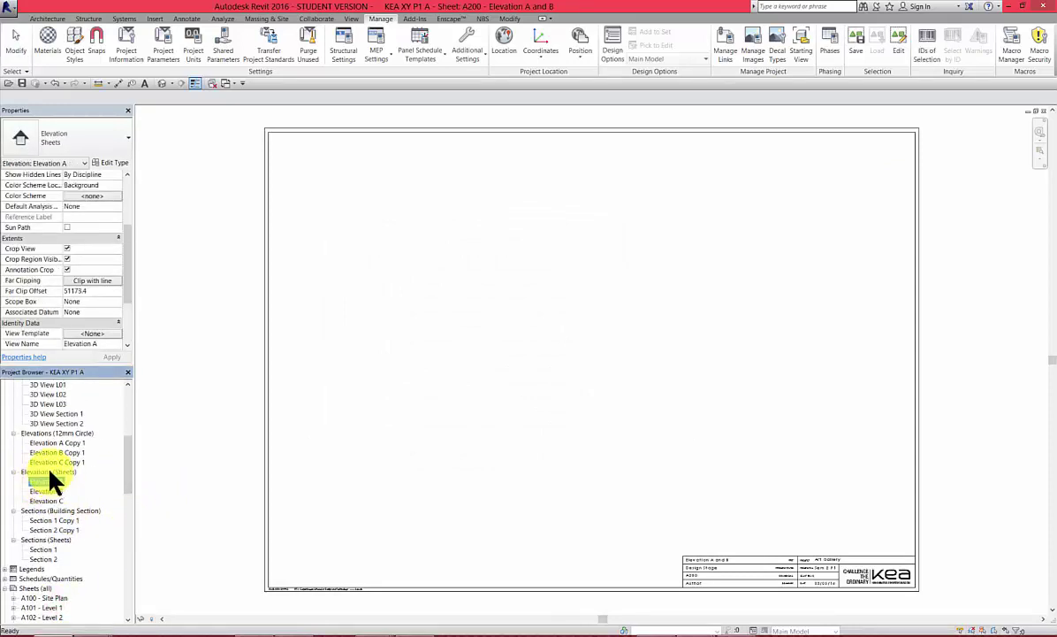
pyautogui.moveTo(42, 483); pyautogui.dragTo(594, 262)
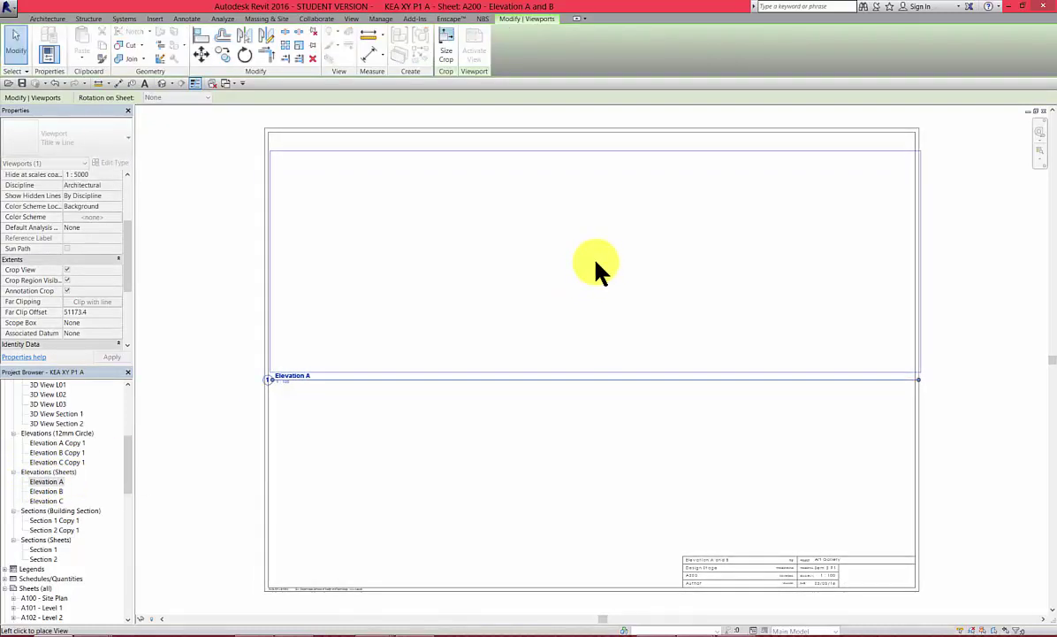
pyautogui.click(594, 262)
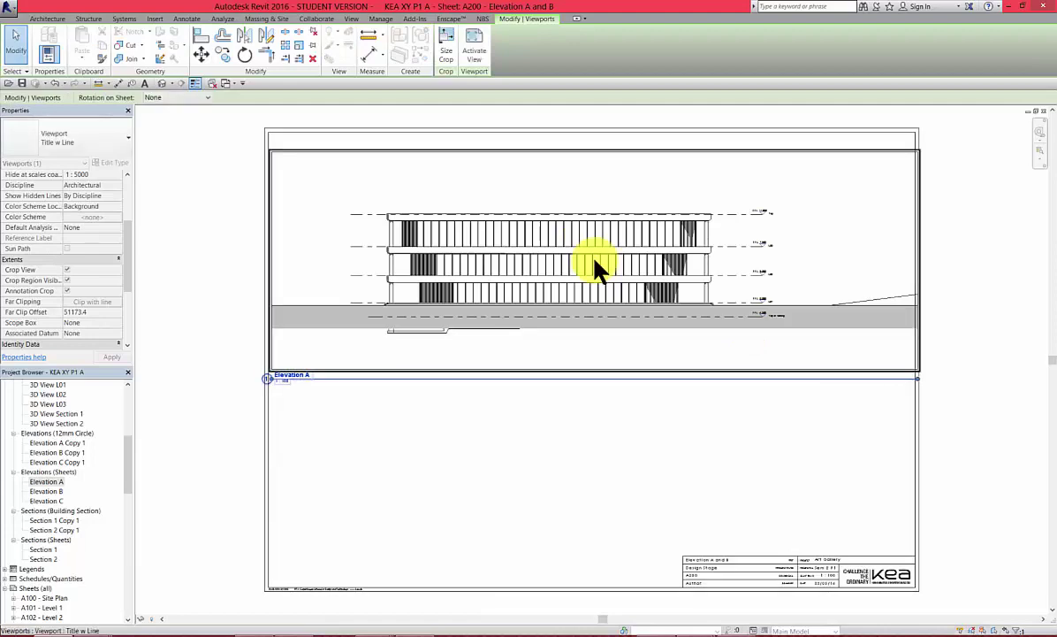
# - Place the Elevation B view on the sheet below Elevation A
pyautogui.click(46, 491)
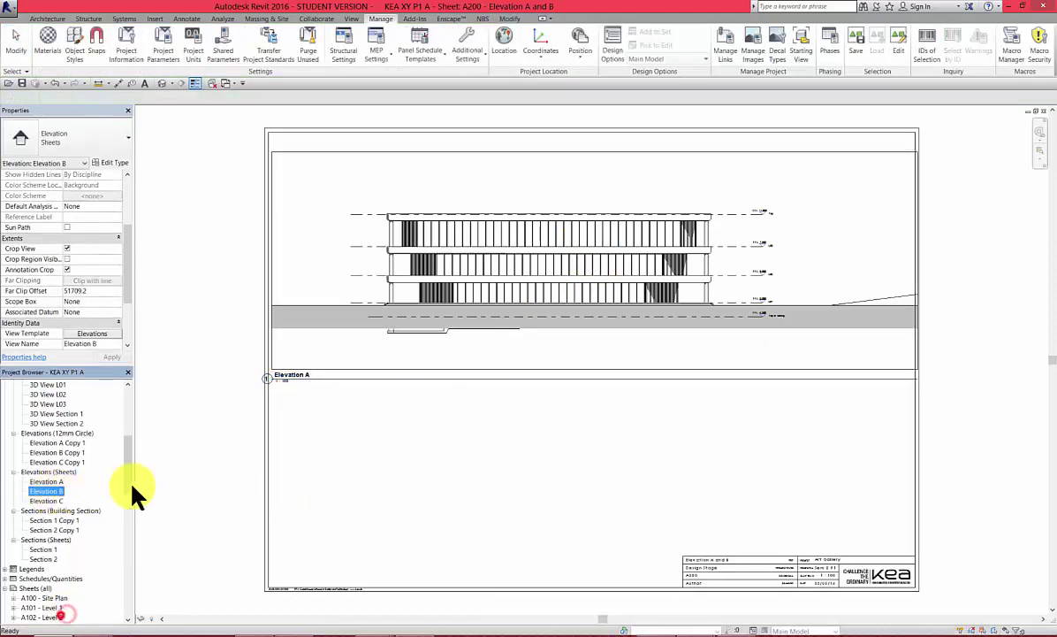
pyautogui.moveTo(595, 466); pyautogui.dragTo(595, 472)
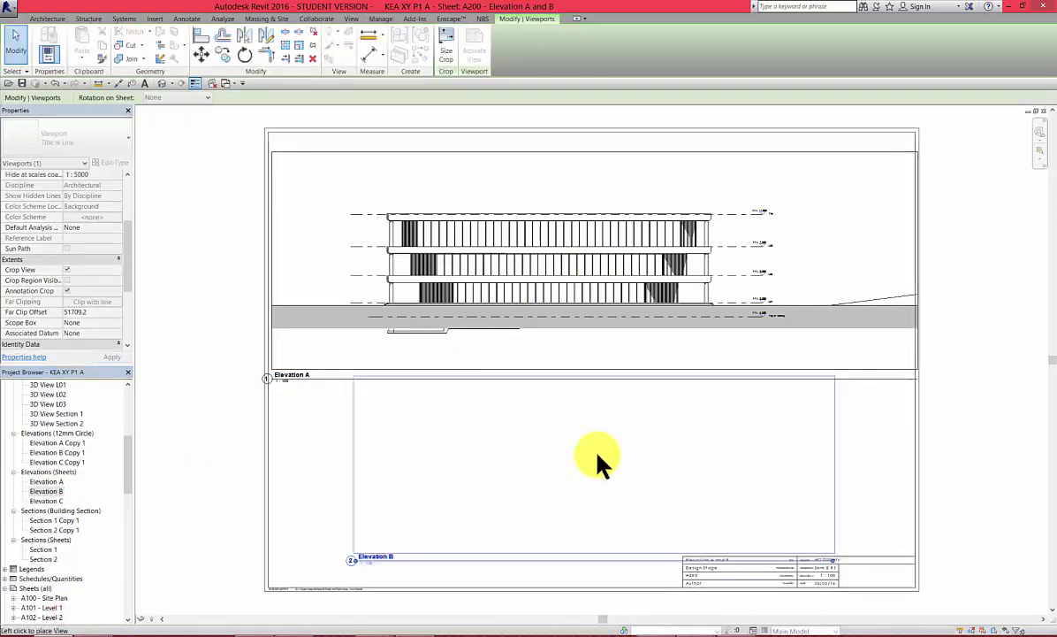
pyautogui.click(585, 459)
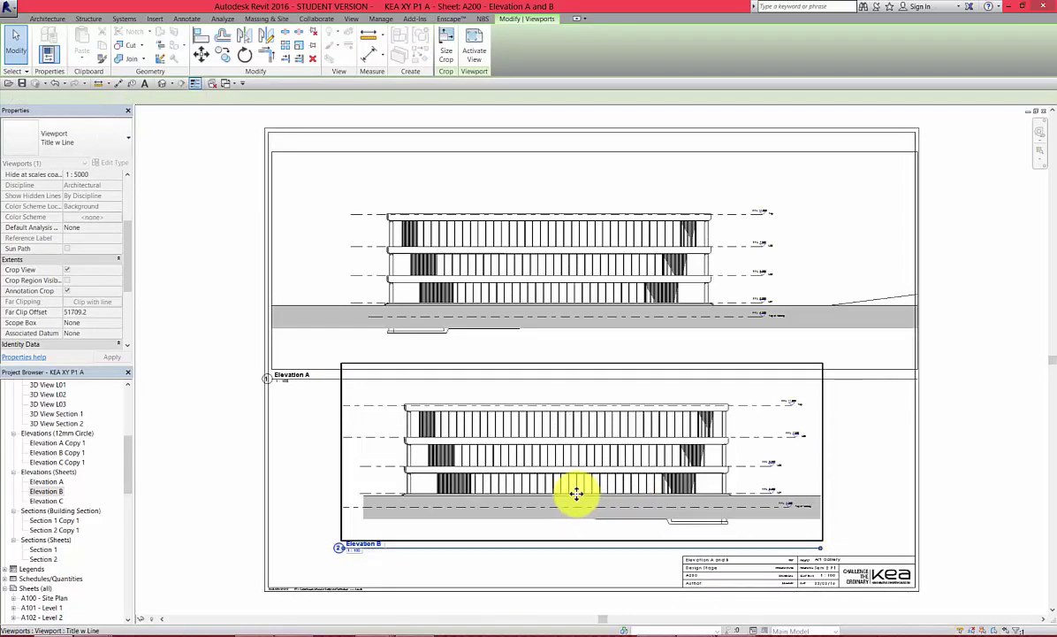
pyautogui.scroll(-2, 578, 491)
pyautogui.scroll(-1, 594, 415)
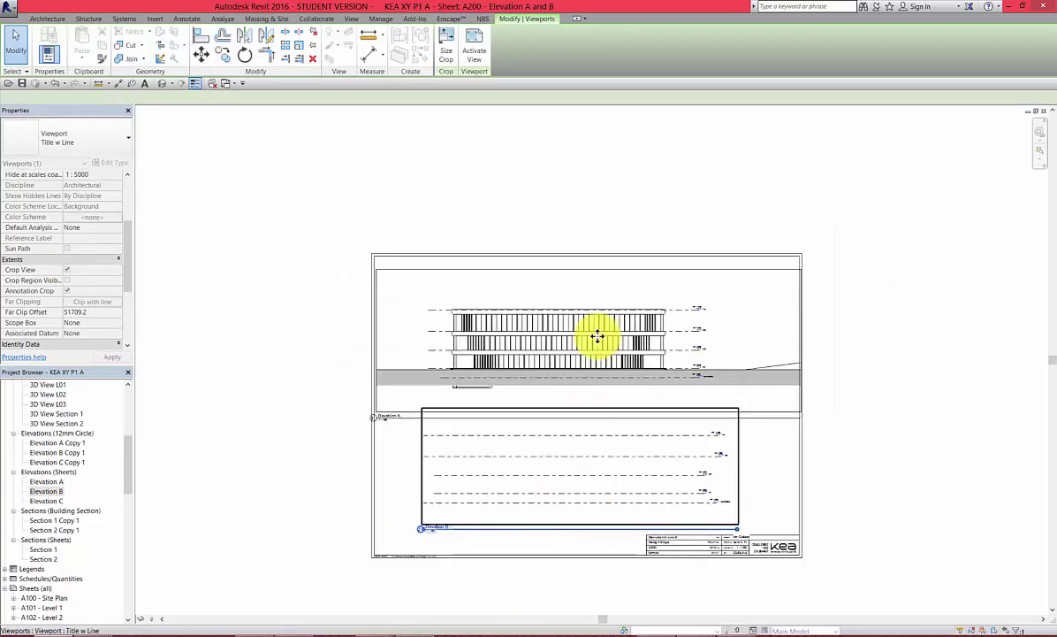
# - Nudge the Elevation A viewport up and to the right
pyautogui.click(650, 376)
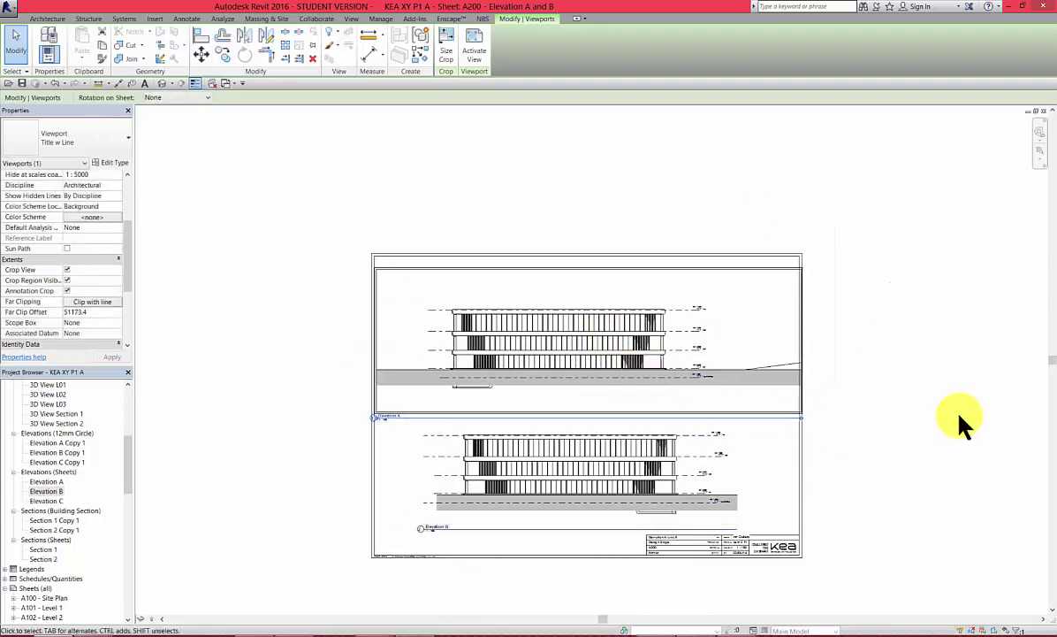
pyautogui.press('Right')
pyautogui.press('Right')
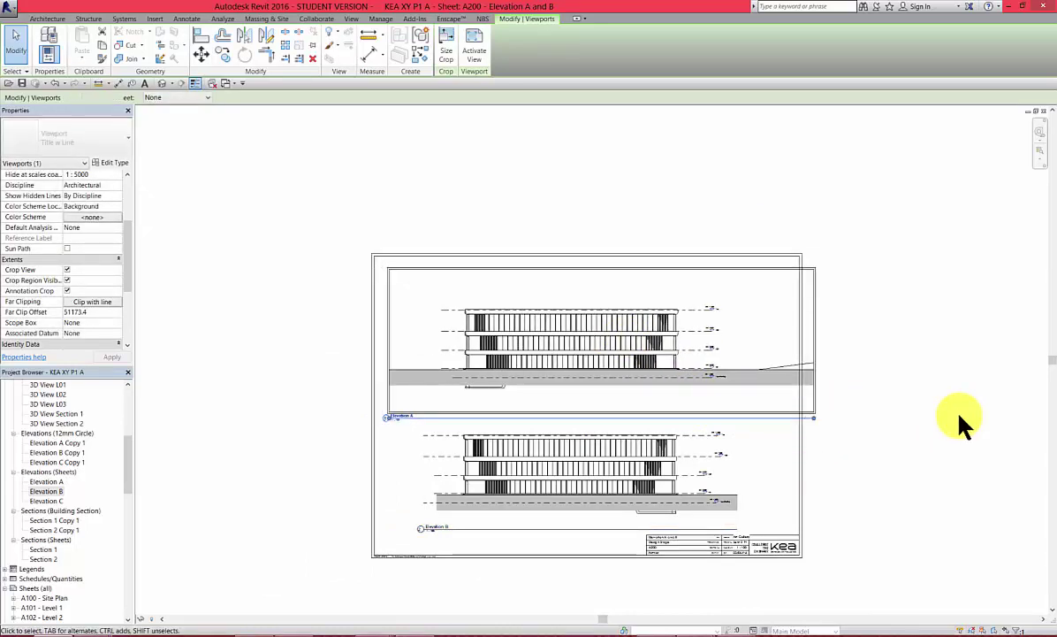
pyautogui.press('Up')
pyautogui.press('Up')
pyautogui.press('Up')
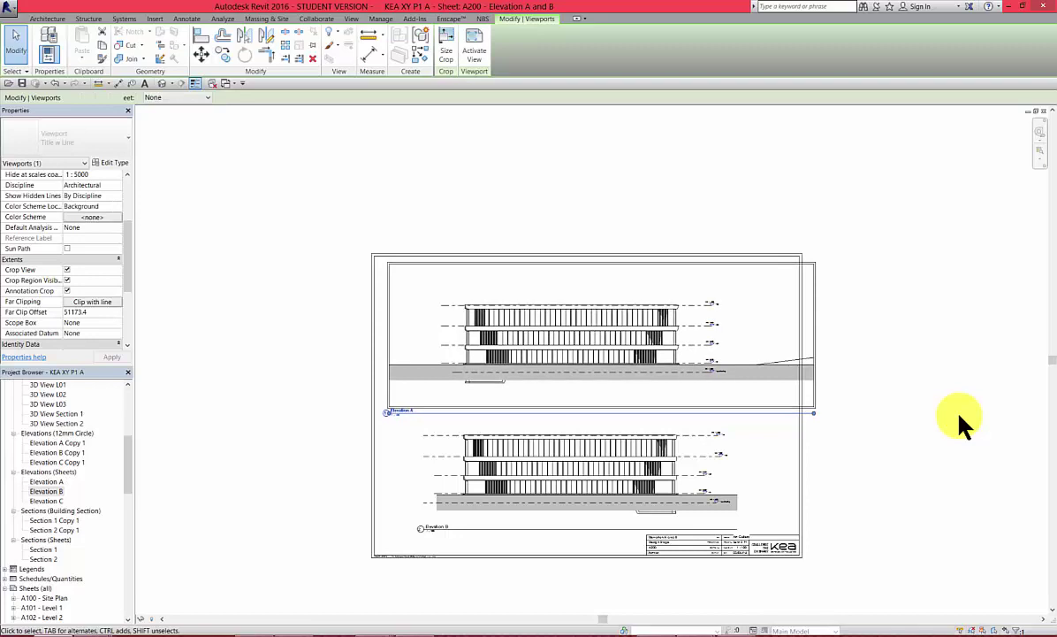
pyautogui.press('Right')
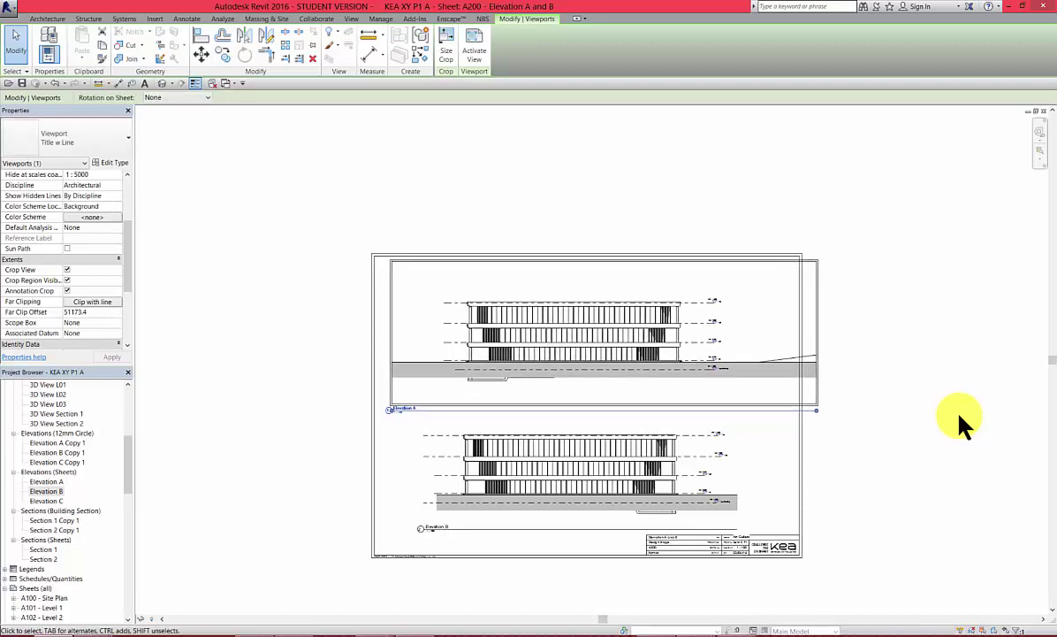
# - Nudge the Elevation B viewport right, then slightly back left, to line up with Elevation A
pyautogui.click(663, 479)
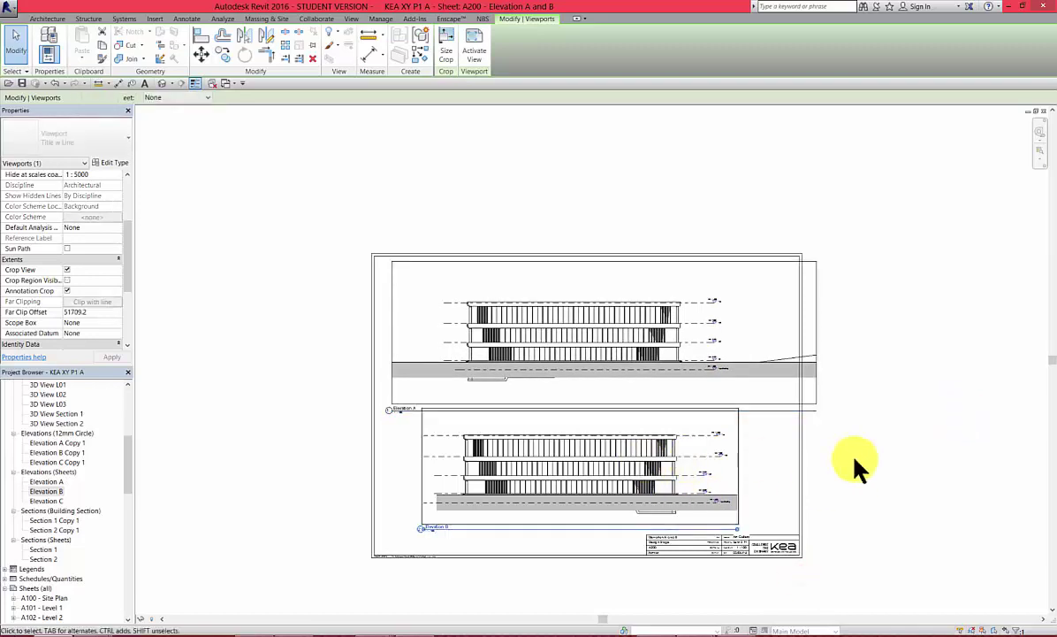
pyautogui.press('Right')
pyautogui.press('Right')
pyautogui.press('Right')
pyautogui.press('Left')
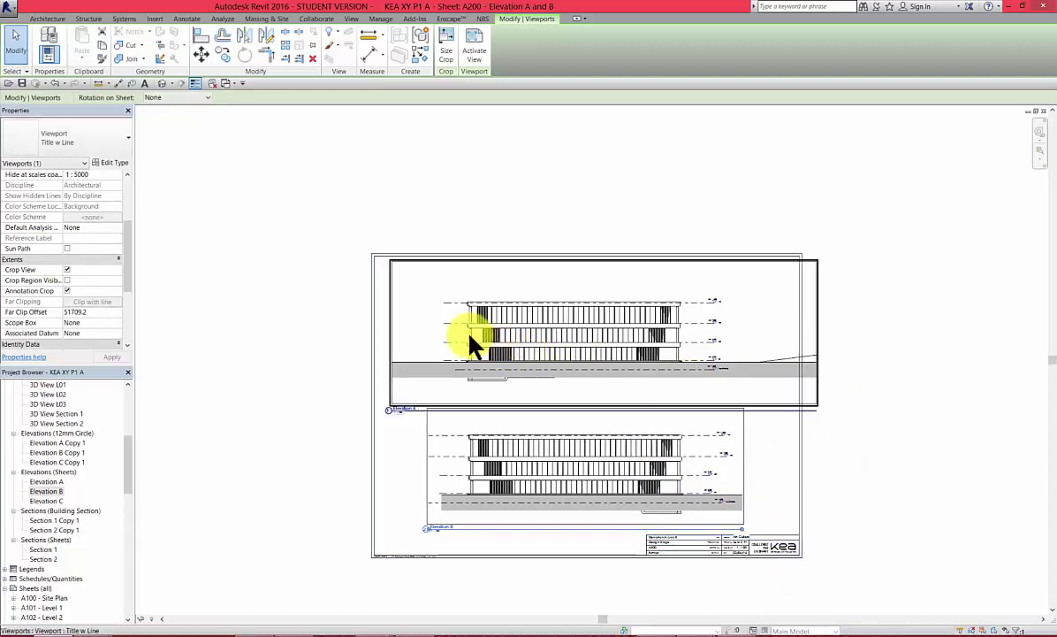
pyautogui.click(537, 391)
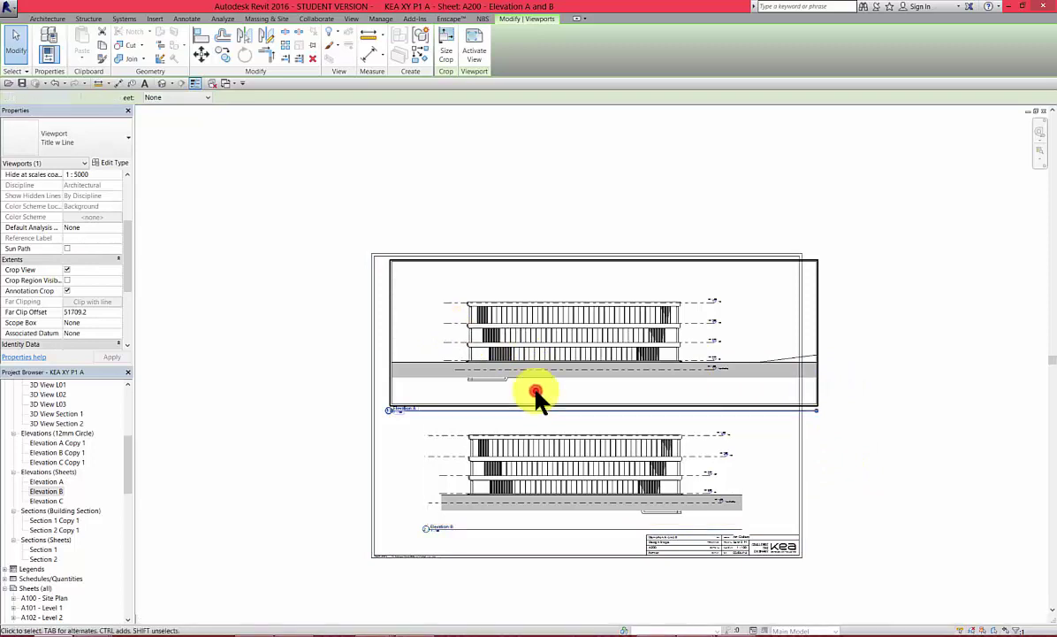
# - Activate Elevation A and move its crop region's left, right and bottom edges
pyautogui.doubleClick(460, 393)
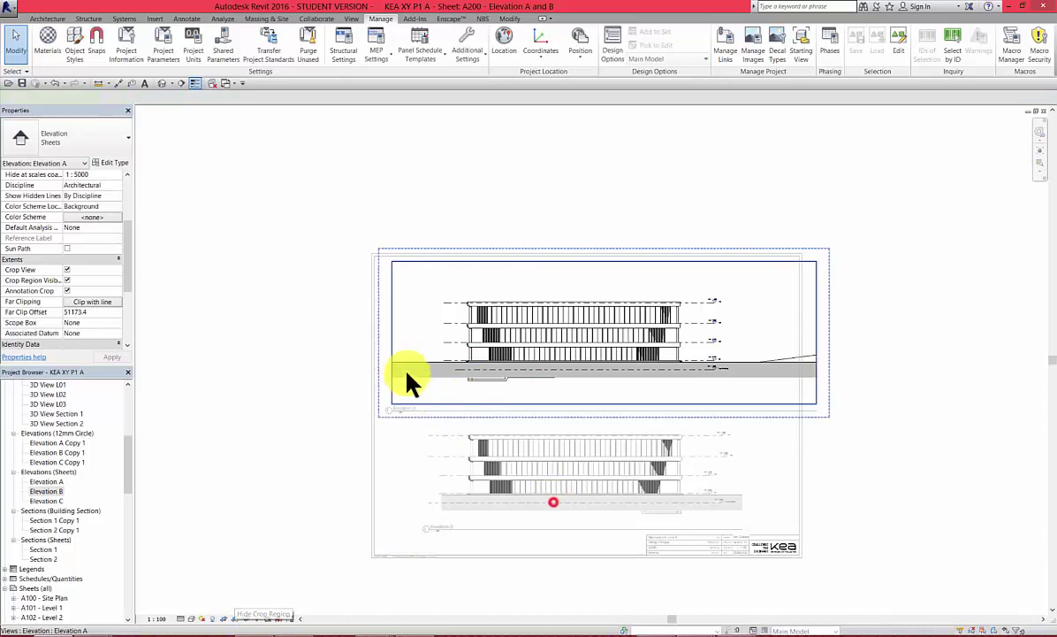
pyautogui.click(392, 333)
pyautogui.click(389, 333)
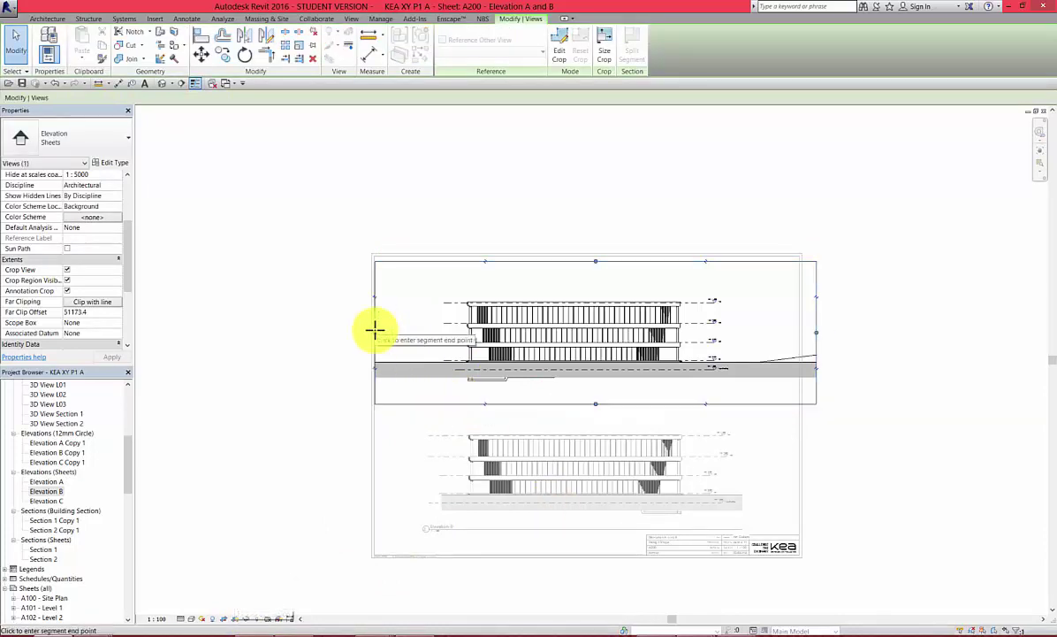
pyautogui.click(375, 331)
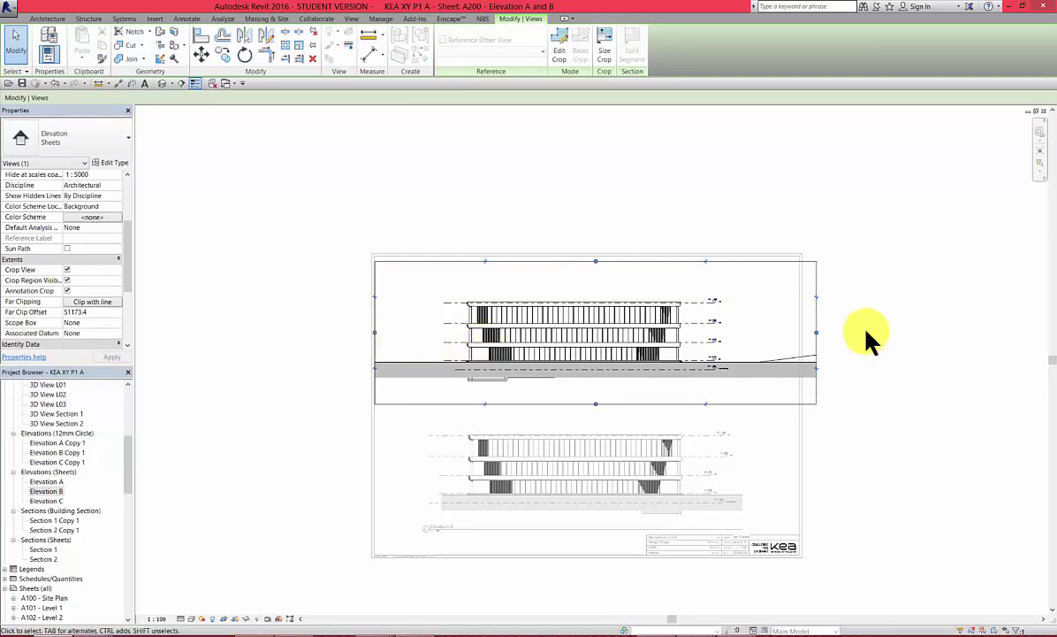
pyautogui.click(814, 334)
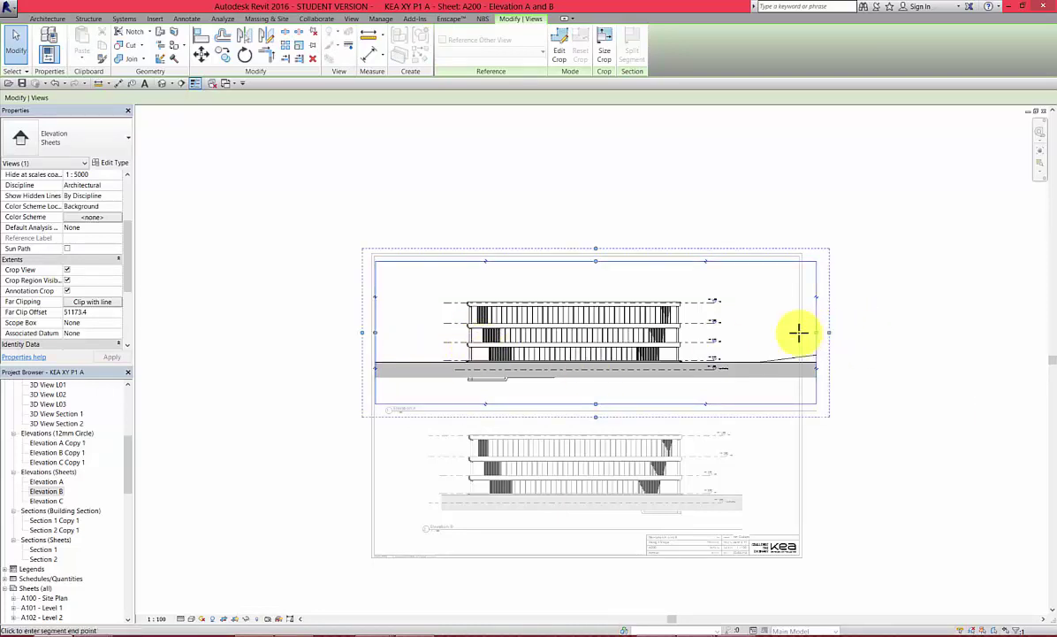
pyautogui.click(800, 363)
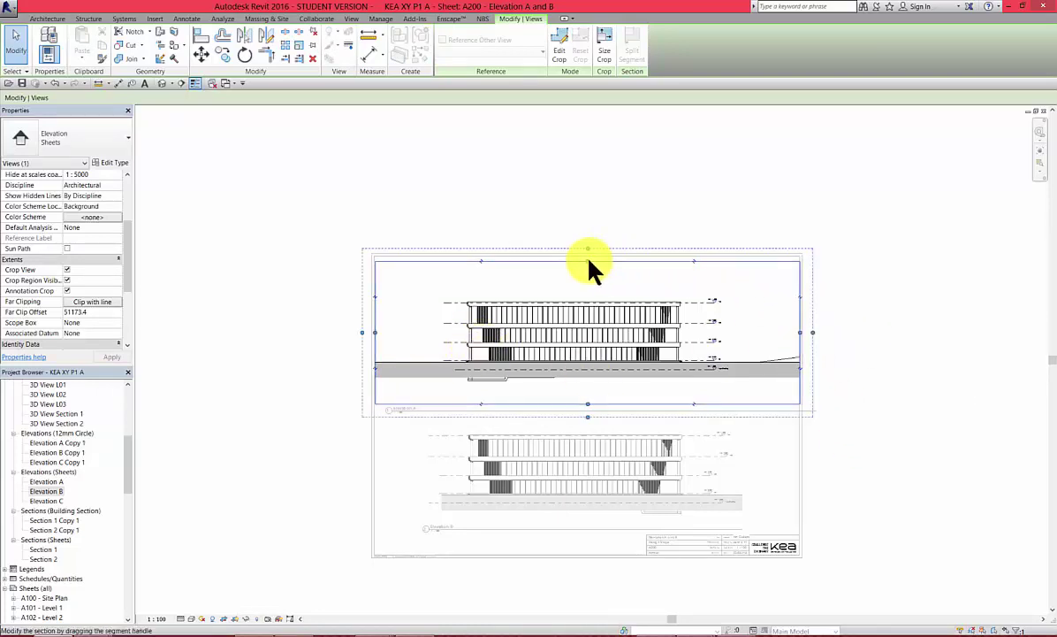
pyautogui.click(734, 504)
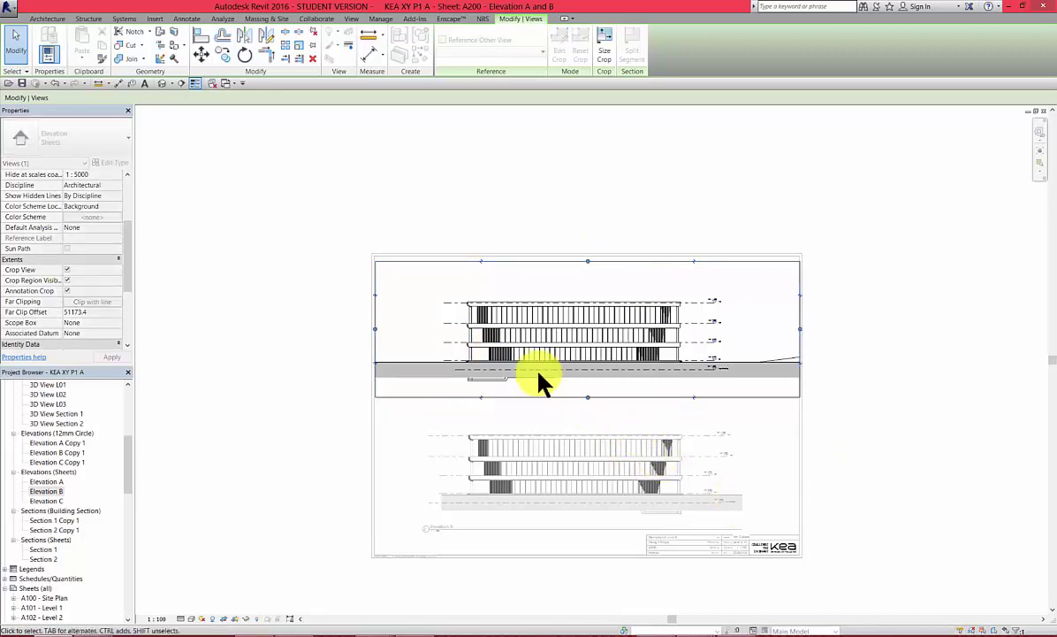
pyautogui.click(353, 387)
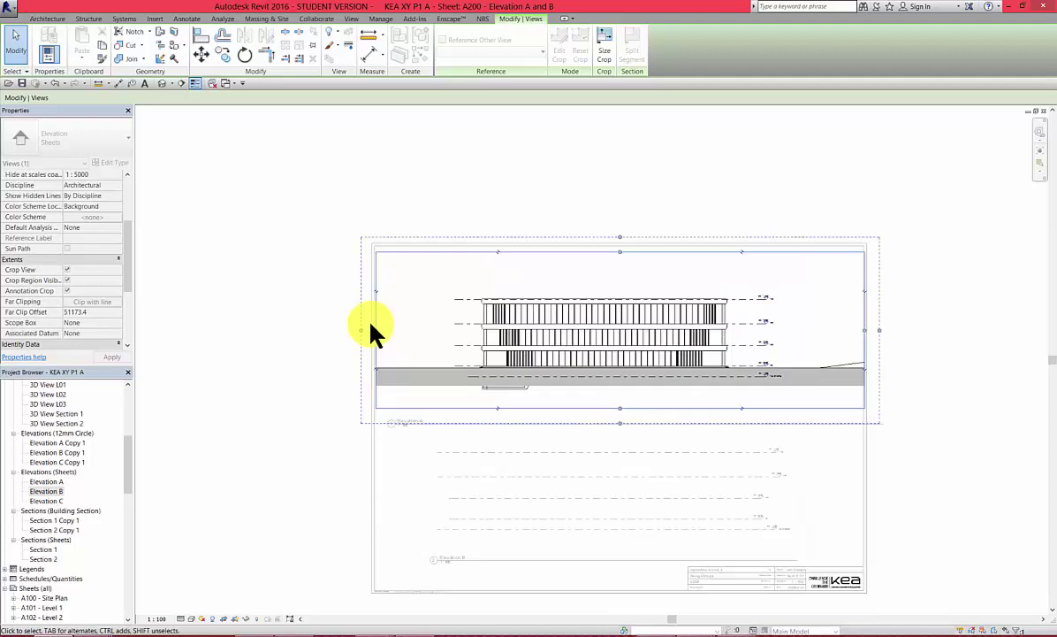
# - Pull the left edge of the Elevation A crop region in a little
pyautogui.scroll(5, 371, 328)
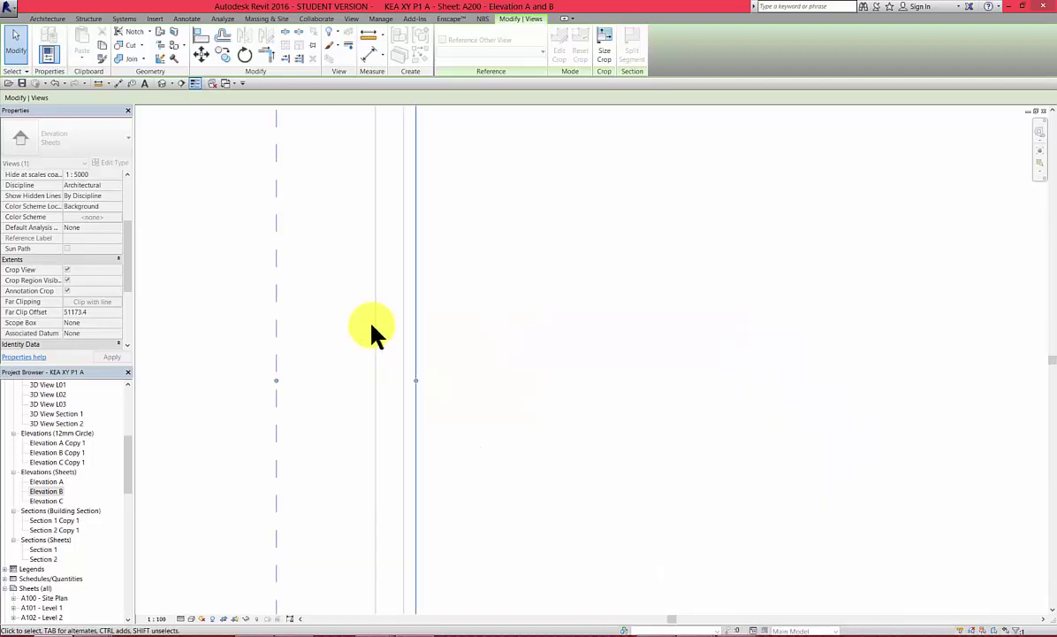
pyautogui.click(416, 380)
pyautogui.click(403, 380)
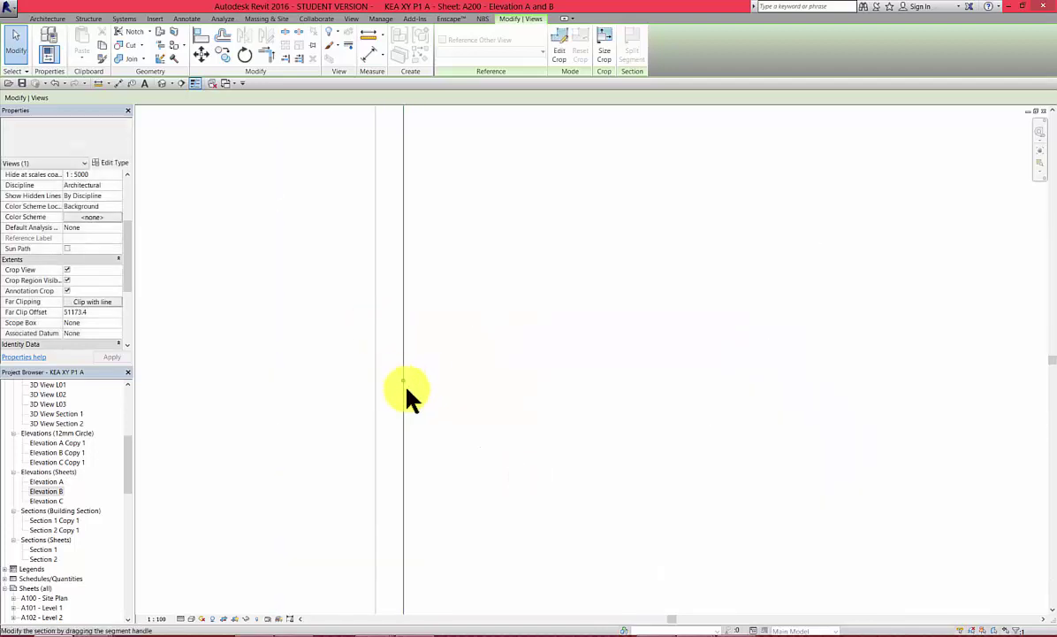
pyautogui.scroll(-3, 347, 472)
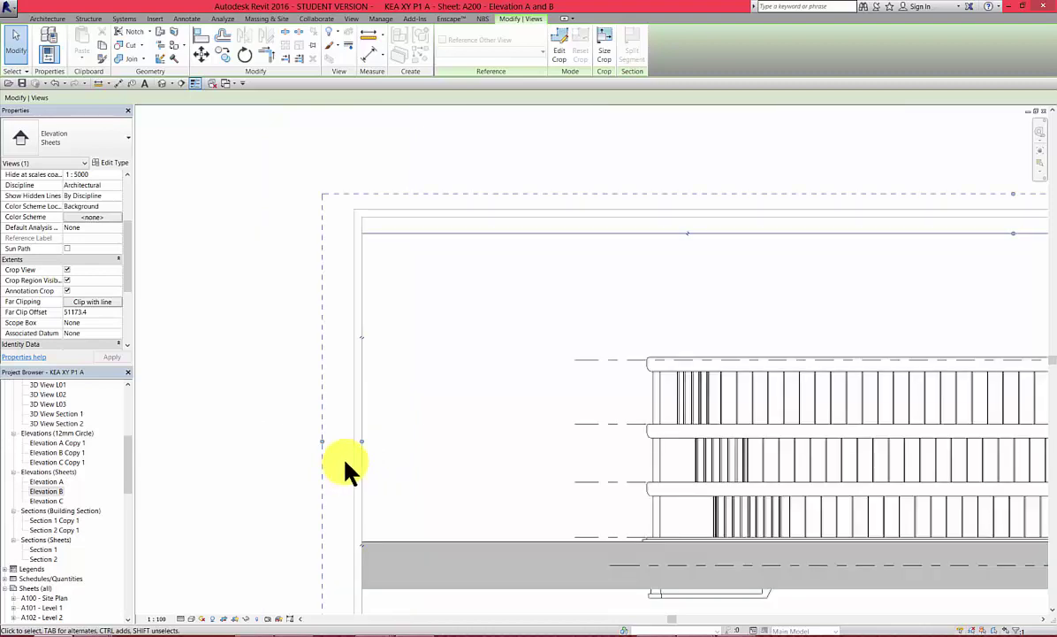
pyautogui.scroll(-2, 349, 465)
pyautogui.scroll(-1, 577, 385)
pyautogui.scroll(6, 576, 380)
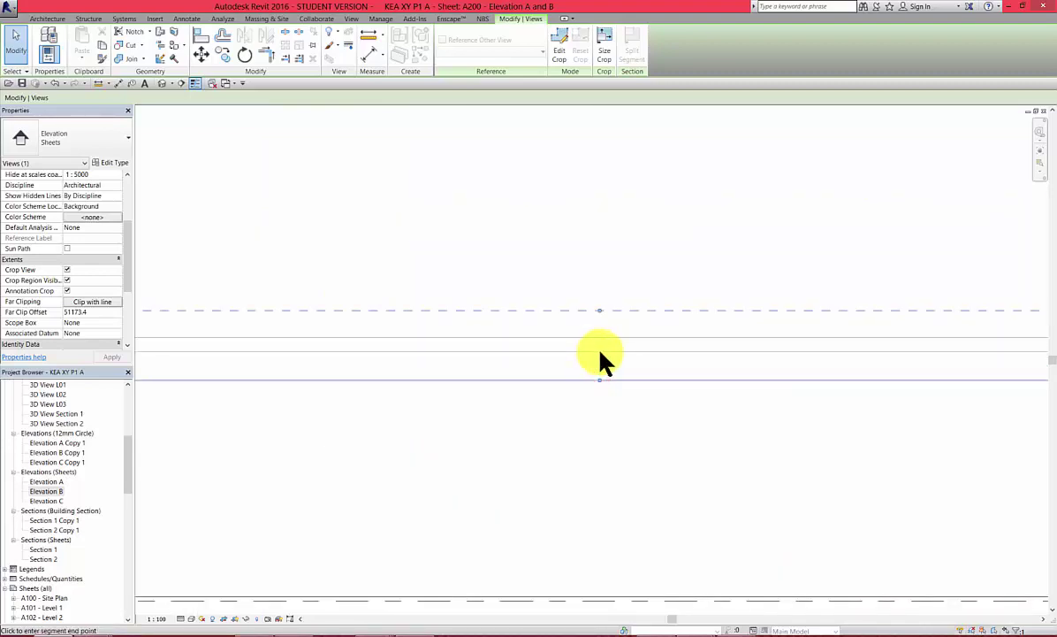
# - Split the crop boundary and reposition its right-side segment around the building
pyautogui.click(599, 362)
pyautogui.click(496, 413)
pyautogui.scroll(-2, 455, 420)
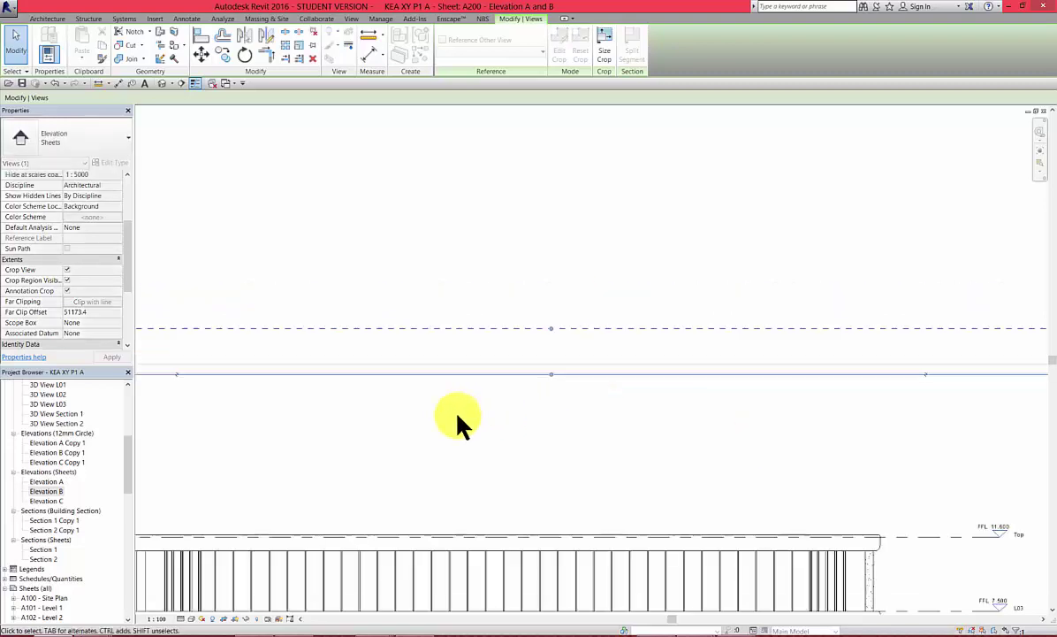
pyautogui.scroll(-2, 457, 423)
pyautogui.scroll(-1, 703, 491)
pyautogui.click(731, 489)
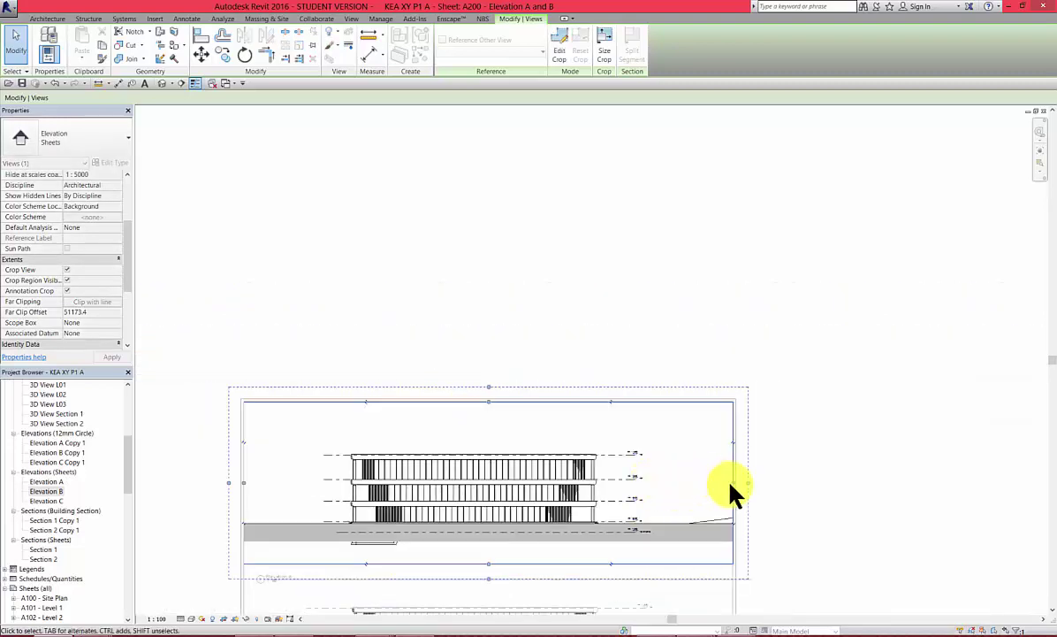
pyautogui.scroll(3, 741, 489)
pyautogui.scroll(4, 739, 486)
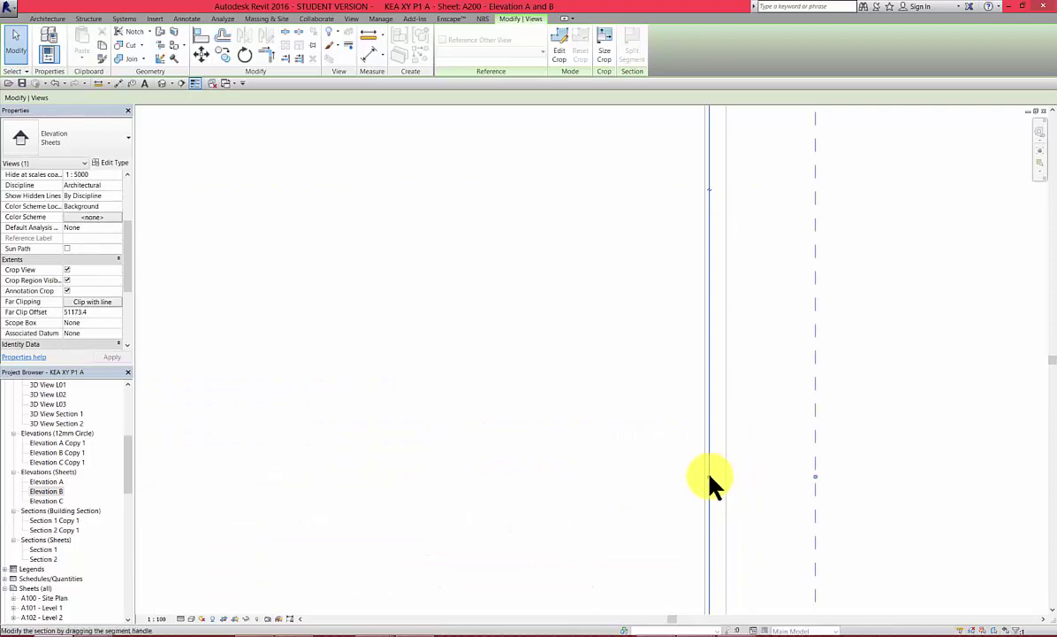
pyautogui.click(745, 472)
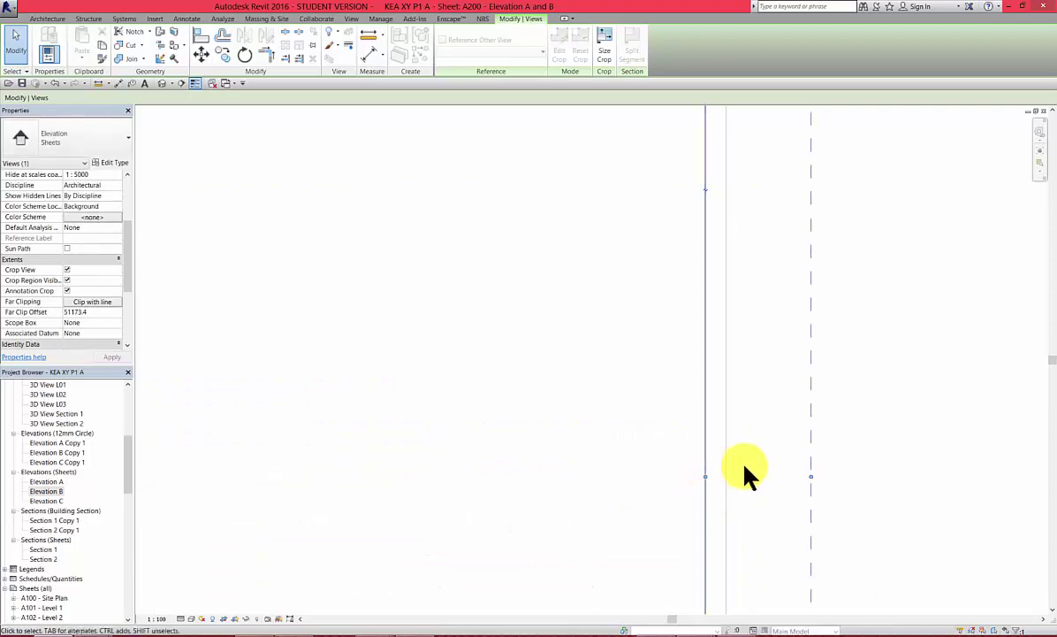
pyautogui.scroll(-4, 745, 474)
pyautogui.scroll(-3, 745, 472)
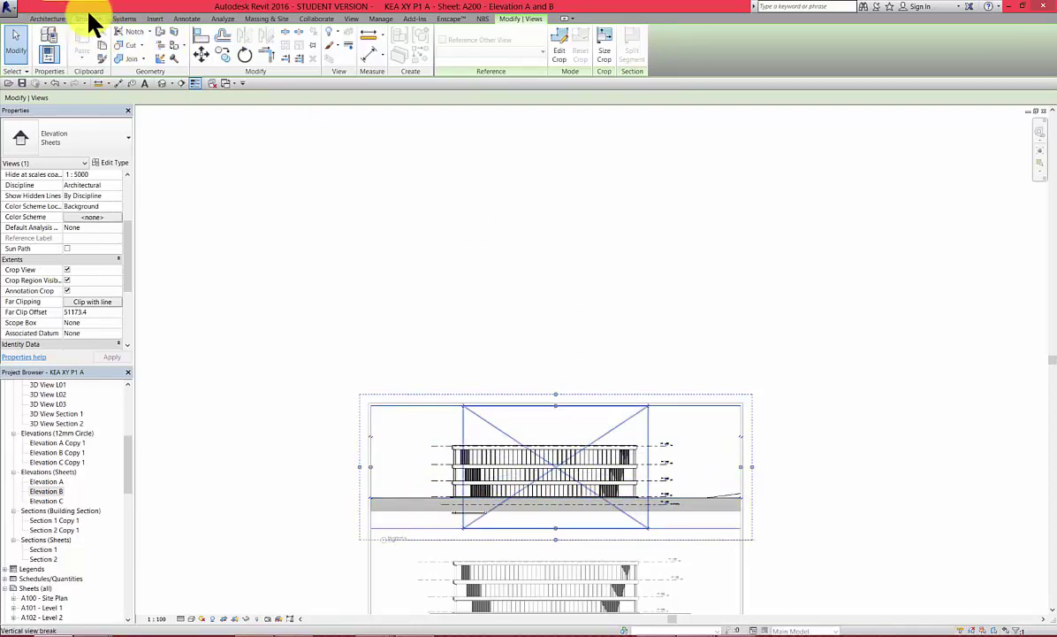
# - Start a Masking Region sketch using the <Invisible lines> boundary line style
pyautogui.click(186, 19)
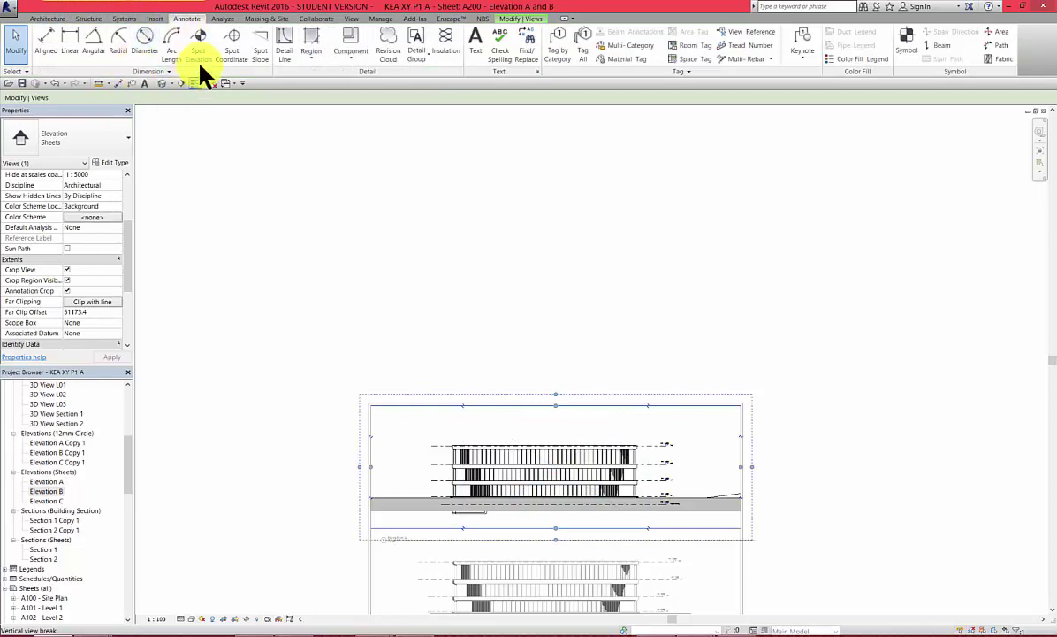
pyautogui.click(311, 53)
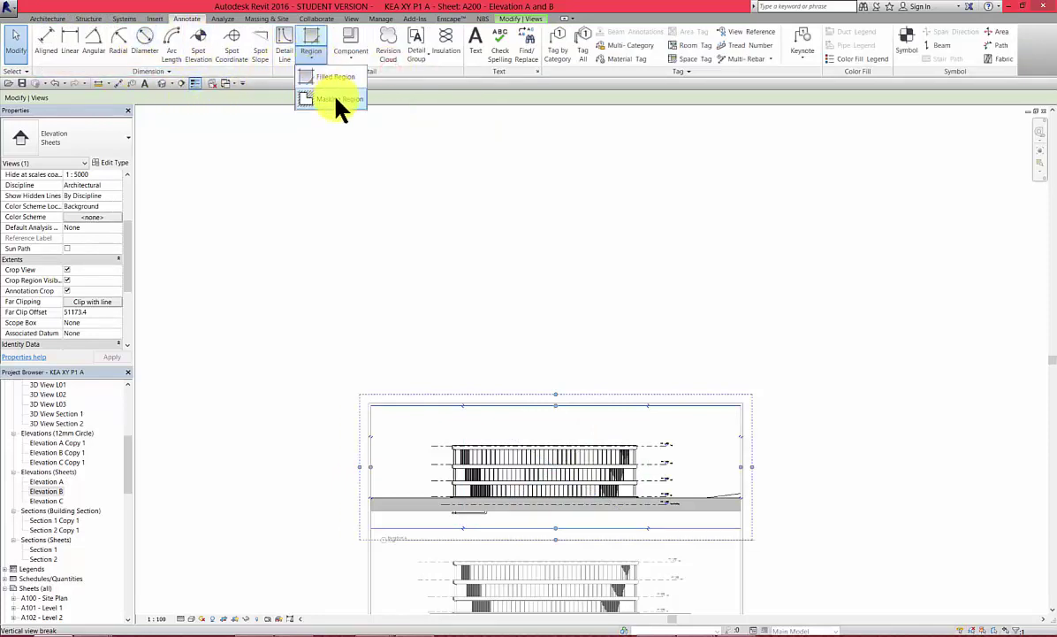
pyautogui.click(420, 124)
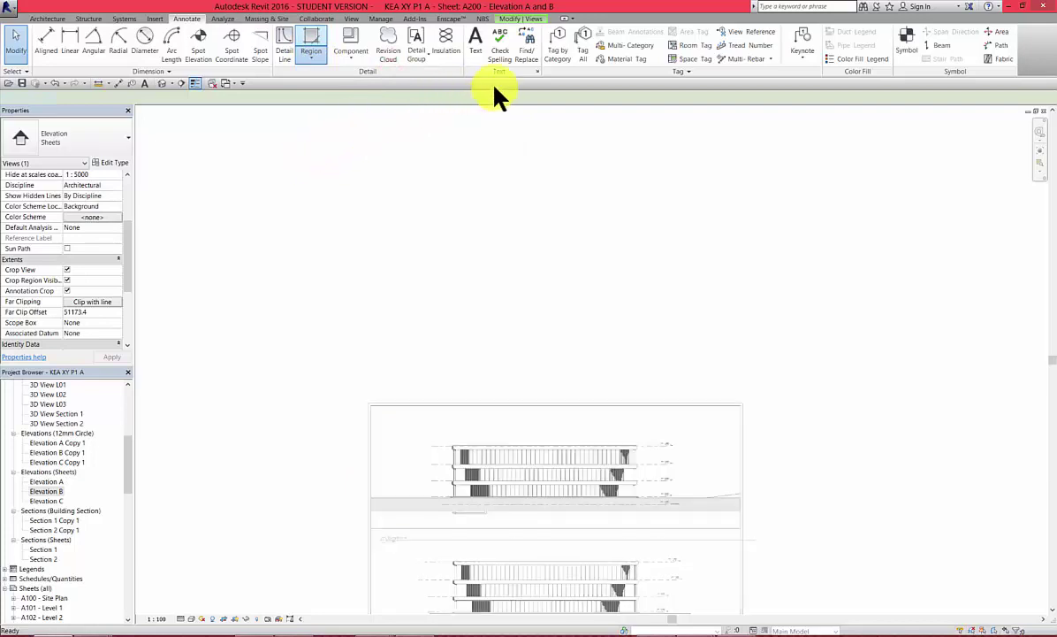
pyautogui.click(548, 50)
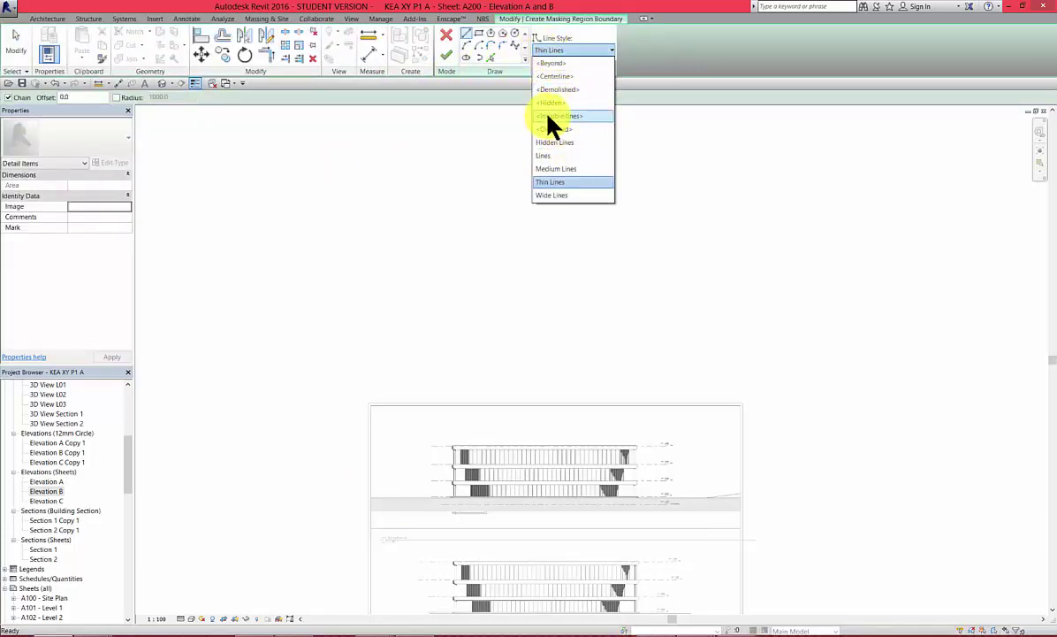
pyautogui.click(685, 149)
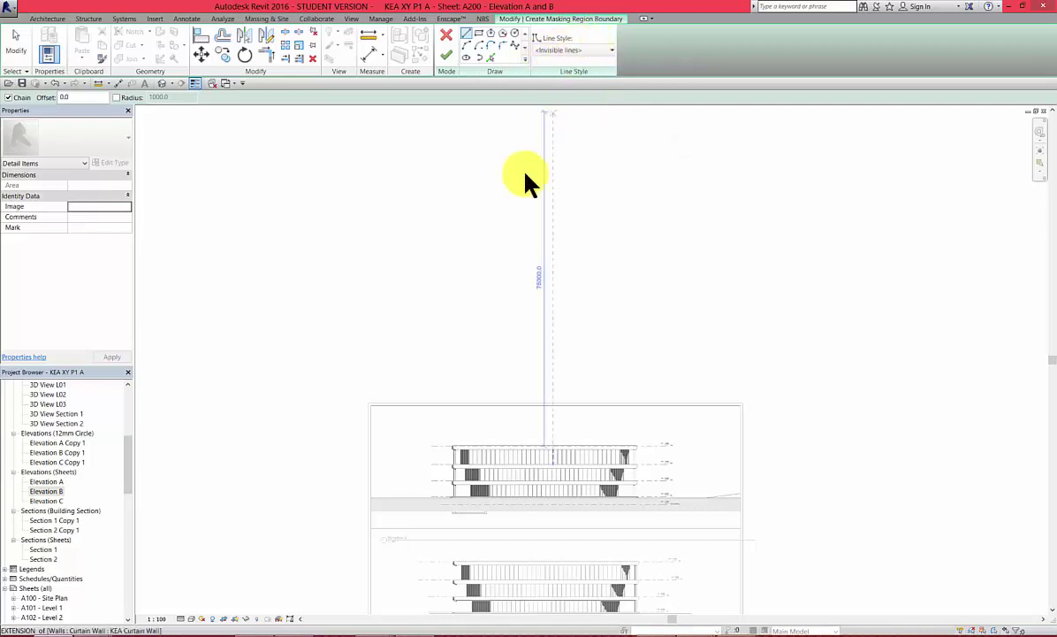
# - Draw a rectangular masking boundary around the grey ground band under Elevation A
pyautogui.click(477, 36)
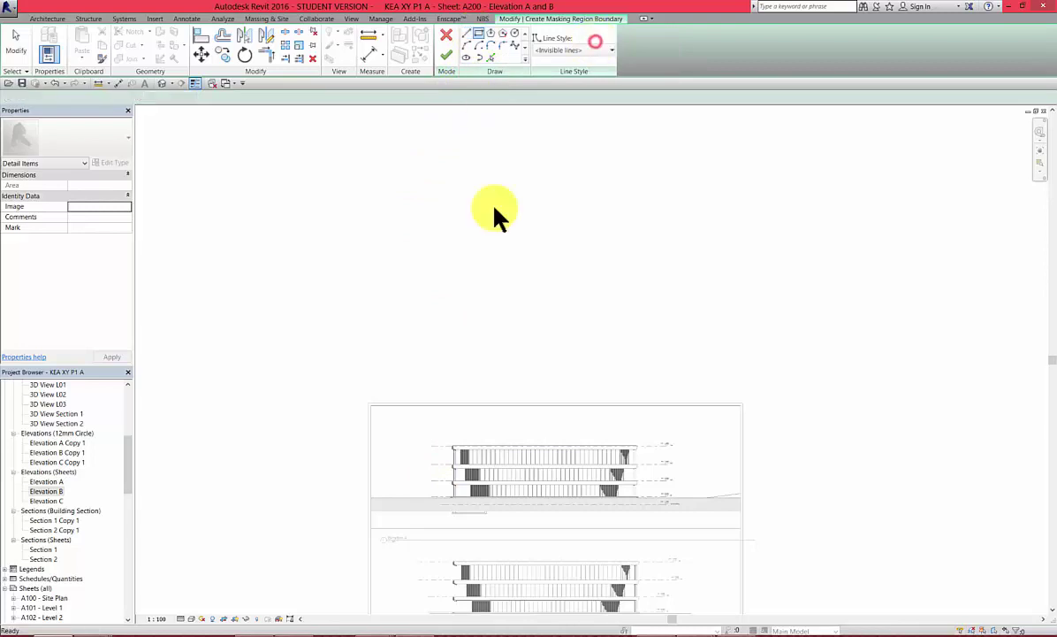
pyautogui.scroll(2, 376, 506)
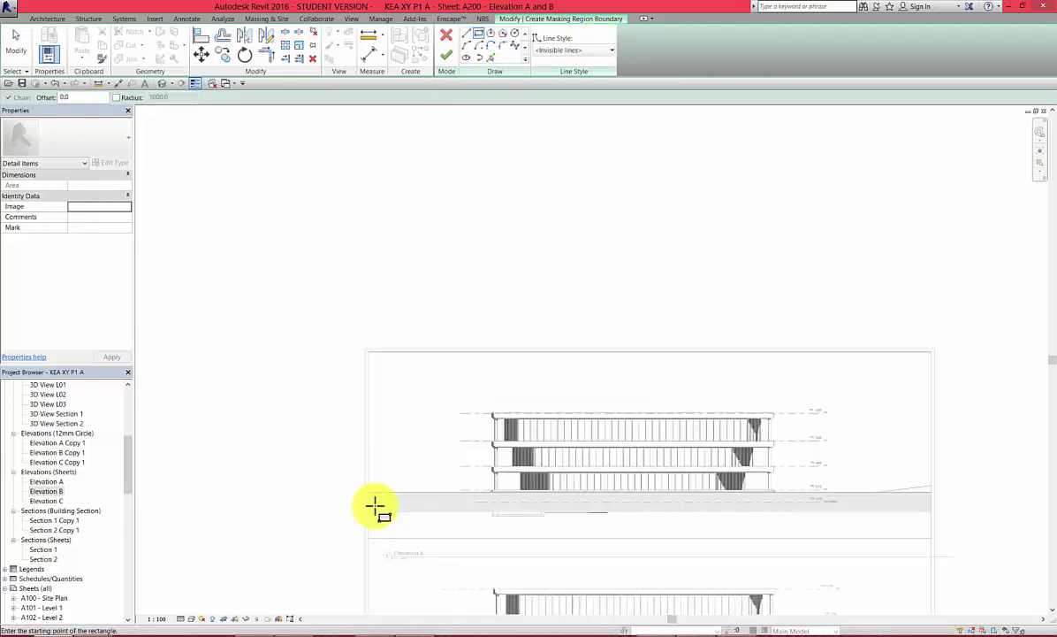
pyautogui.scroll(5, 376, 506)
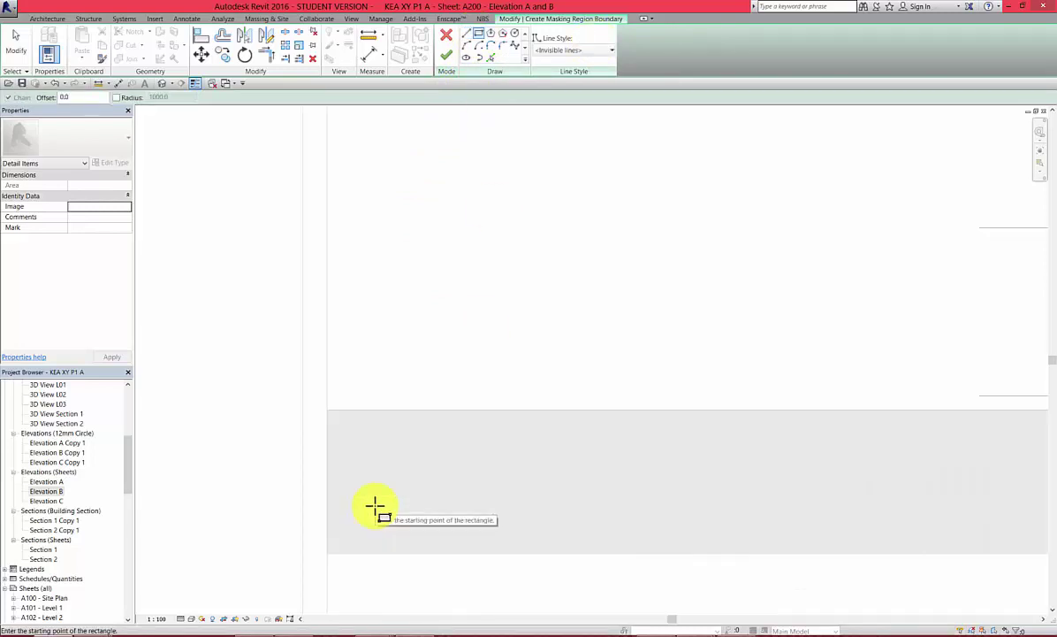
pyautogui.click(326, 409)
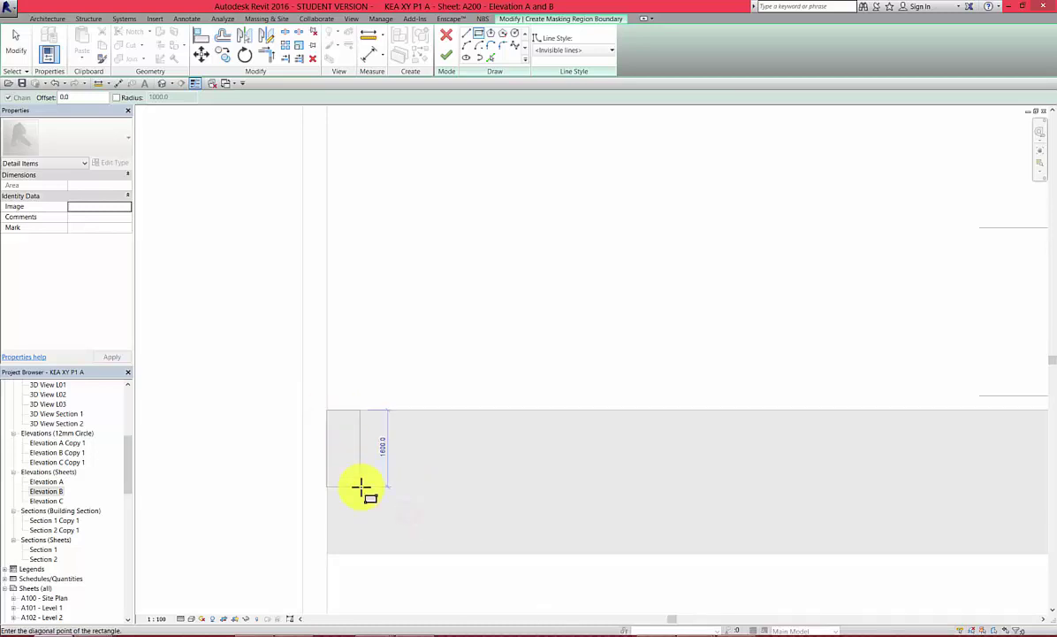
pyautogui.scroll(-1, 359, 489)
pyautogui.scroll(-5, 359, 486)
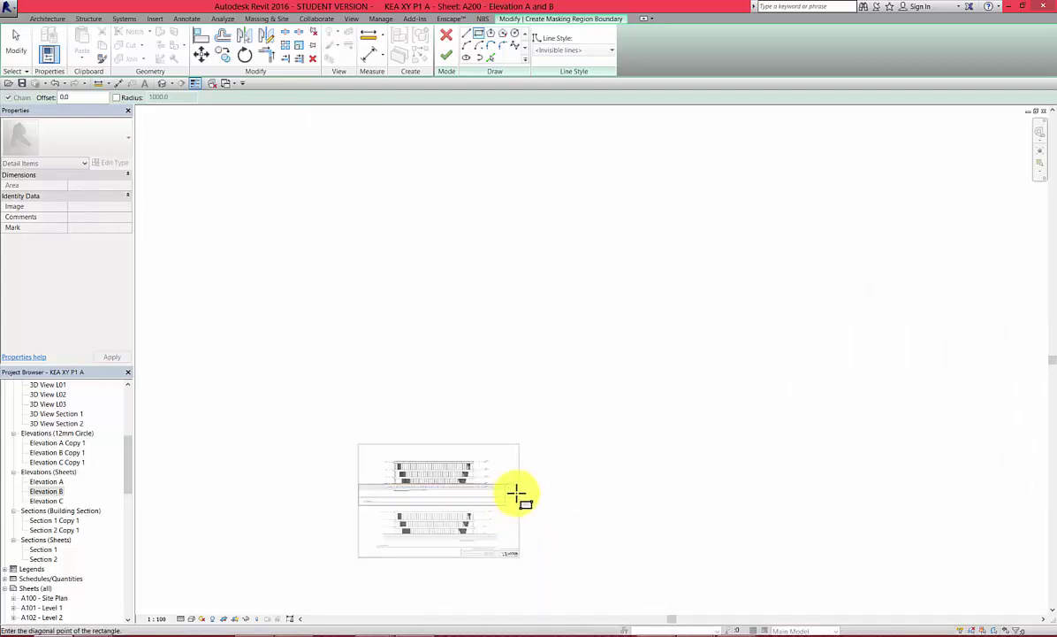
pyautogui.scroll(5, 516, 493)
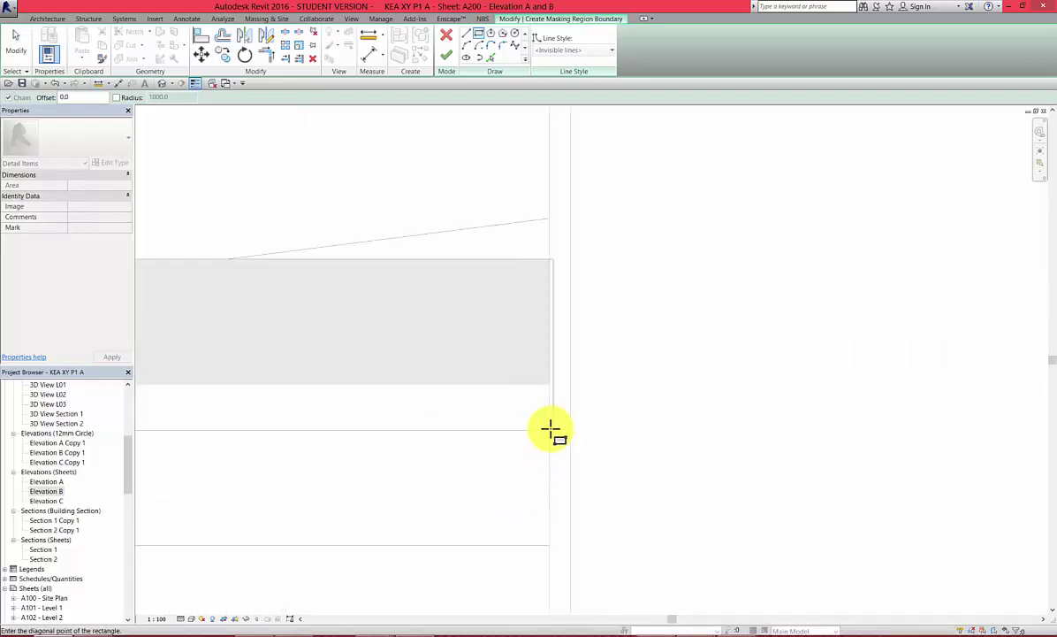
pyautogui.click(569, 431)
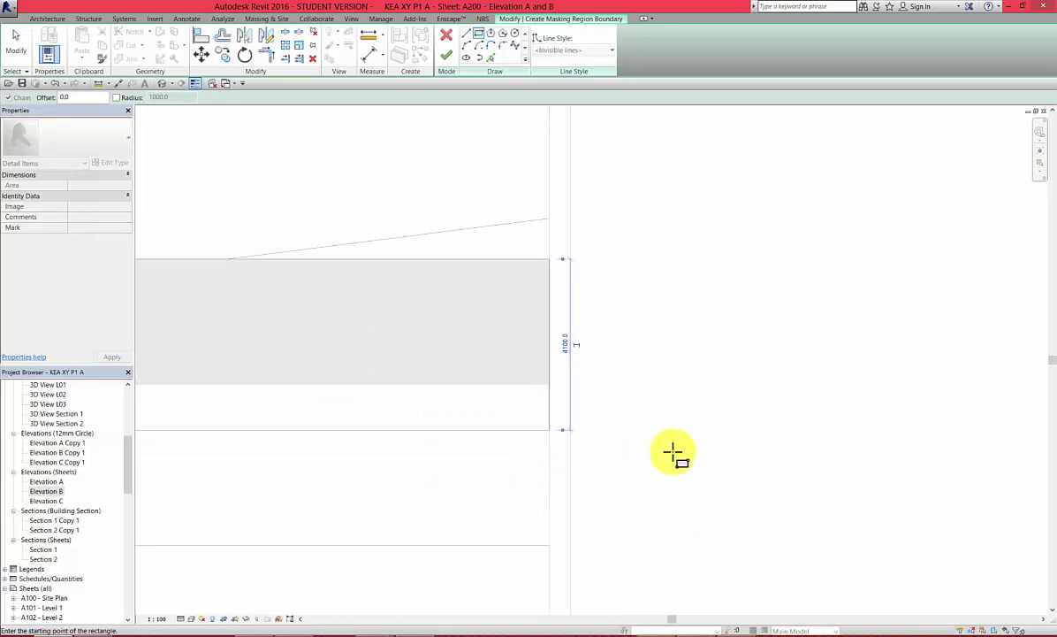
# - Finish the masking region sketch and deselect it
pyautogui.click(448, 56)
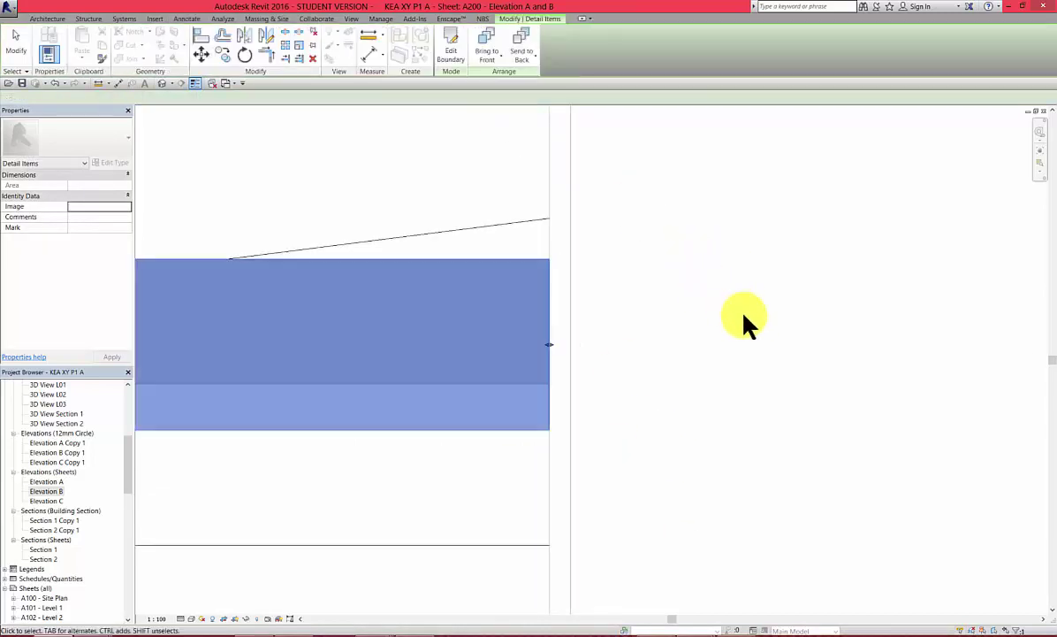
pyautogui.click(920, 438)
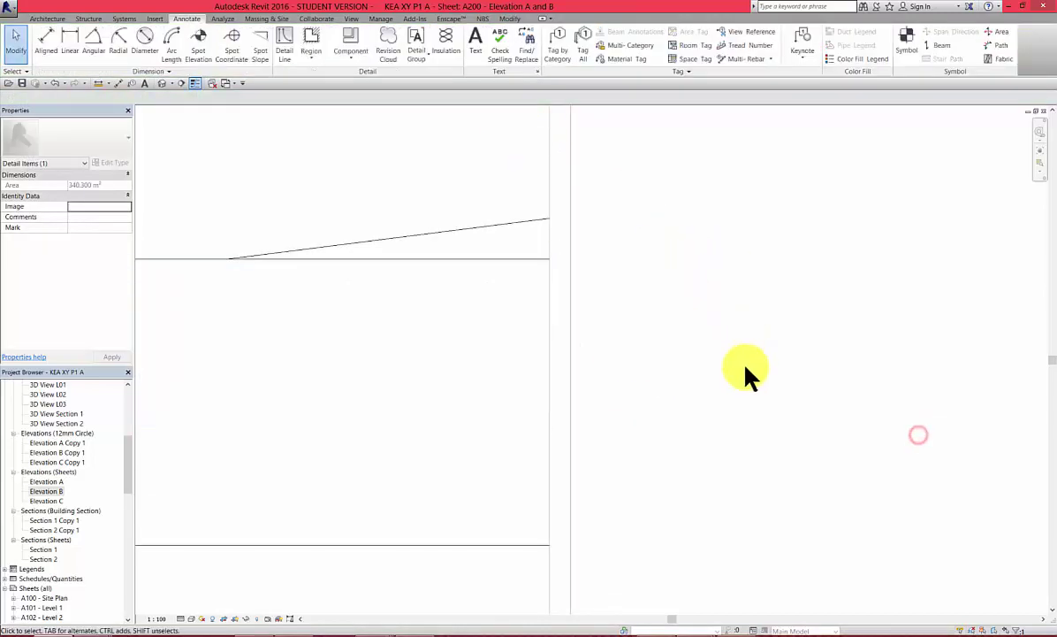
pyautogui.scroll(-4, 752, 380)
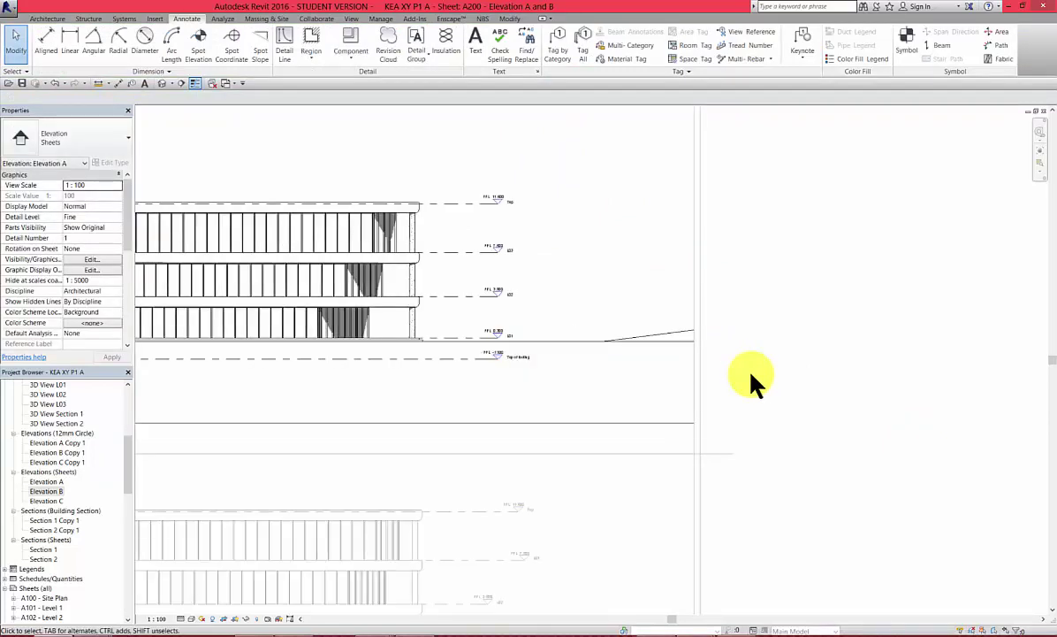
pyautogui.scroll(-3, 751, 380)
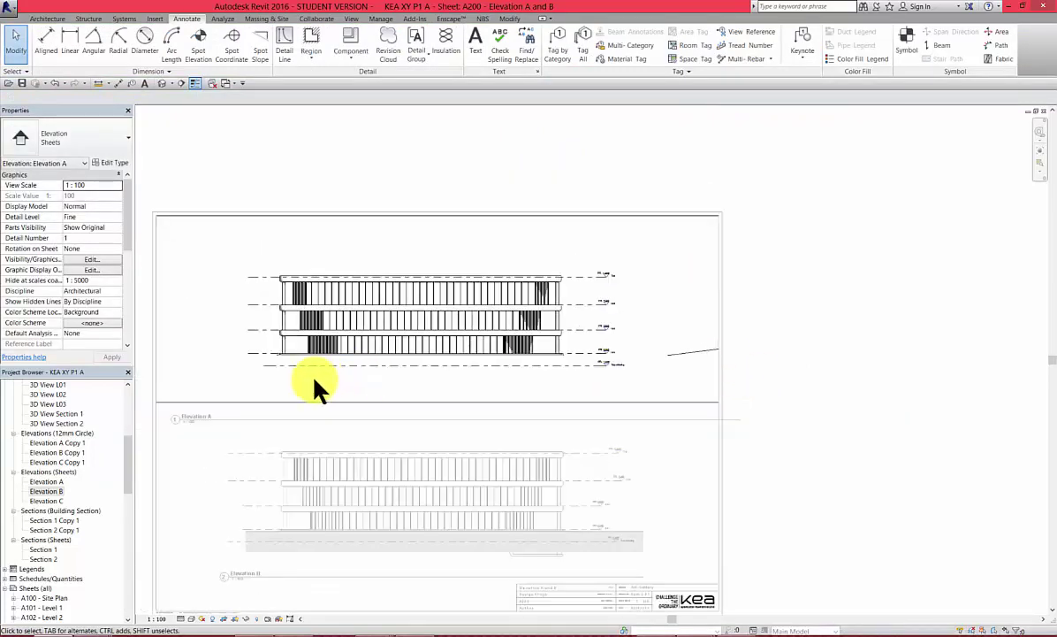
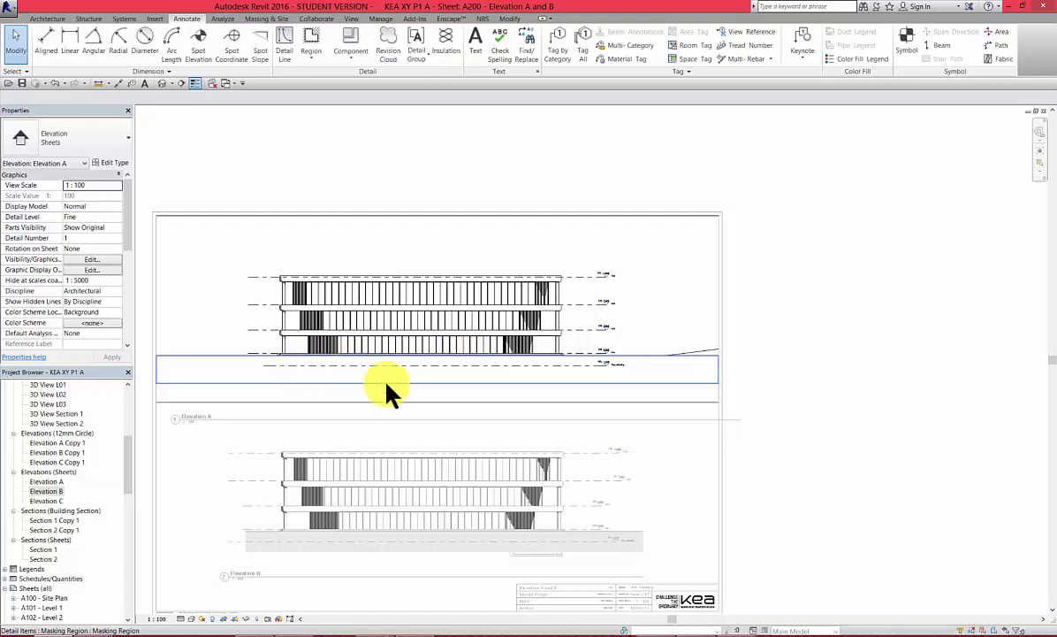
# - Start a Wide Lines detail line on the sheet, then cancel without drawing anything
pyautogui.click(282, 51)
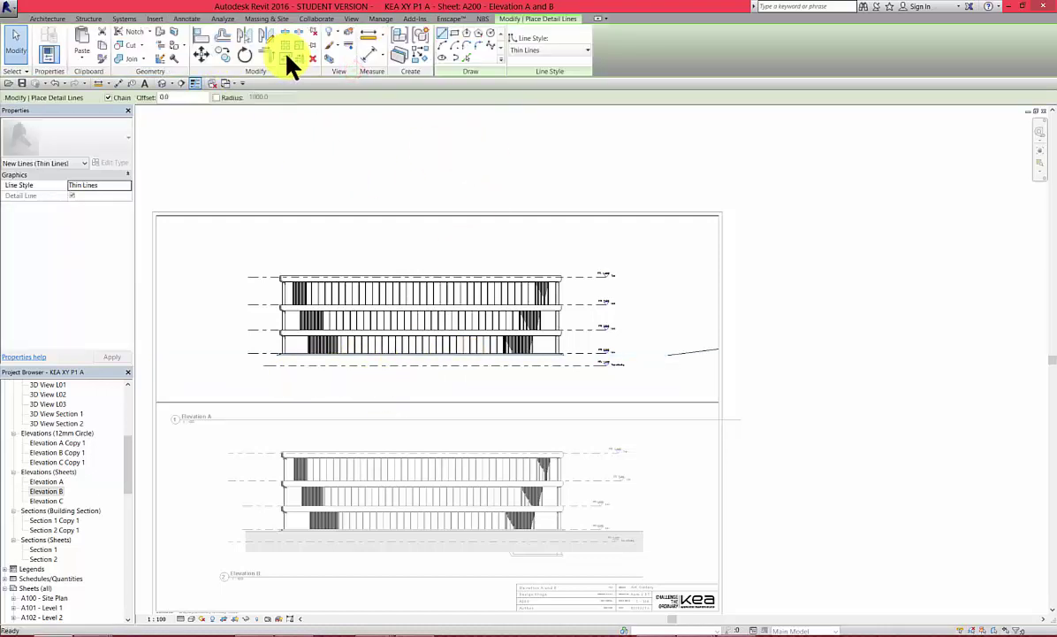
pyautogui.click(530, 50)
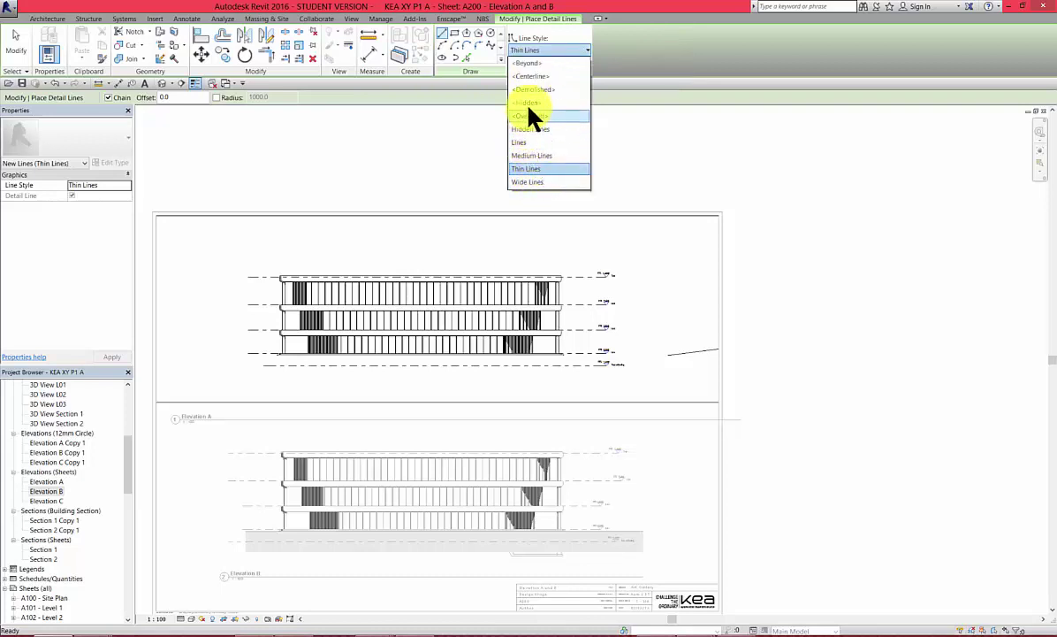
pyautogui.click(527, 182)
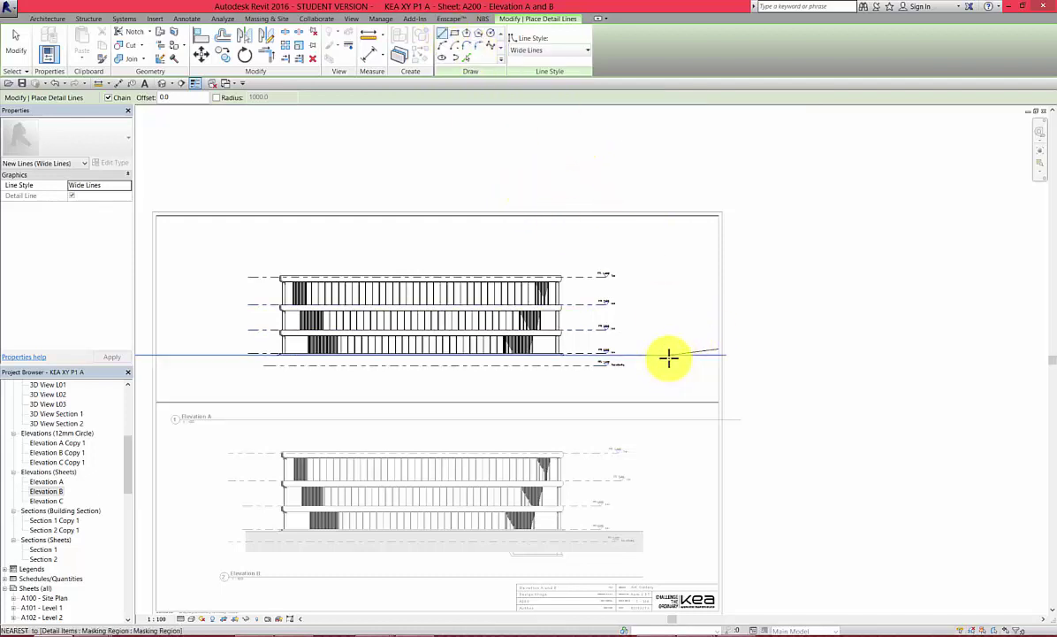
pyautogui.scroll(1, 669, 357)
pyautogui.scroll(3, 670, 357)
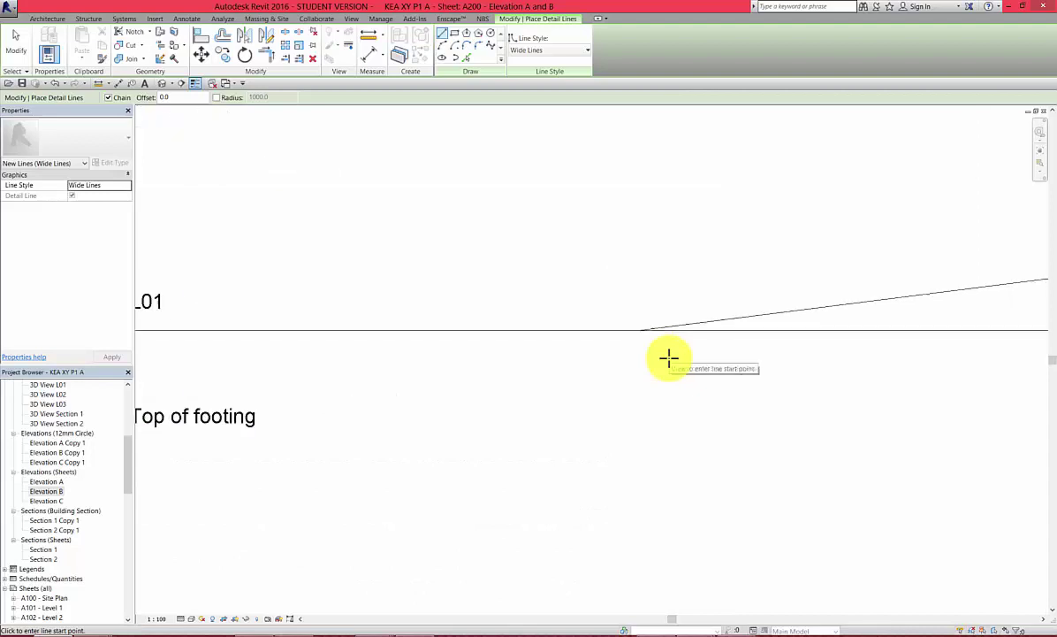
pyautogui.scroll(-1, 669, 358)
pyautogui.scroll(-1, 669, 357)
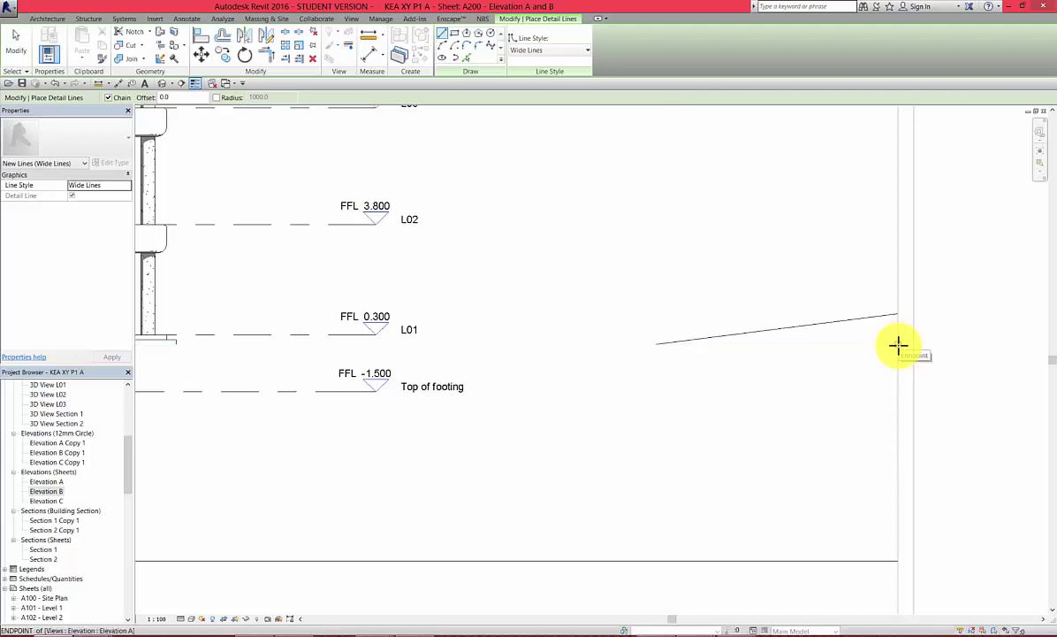
pyautogui.press('Escape')
pyautogui.press('Escape')
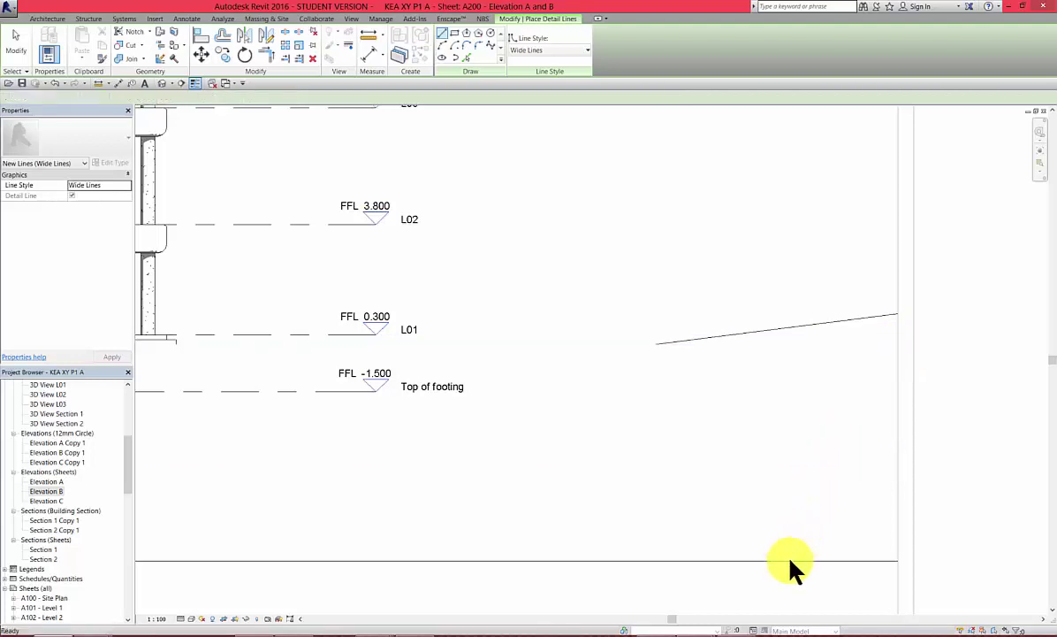
# - Change the top edge of Elevation A's masking region to Wide Lines and finish the sketch
pyautogui.click(790, 561)
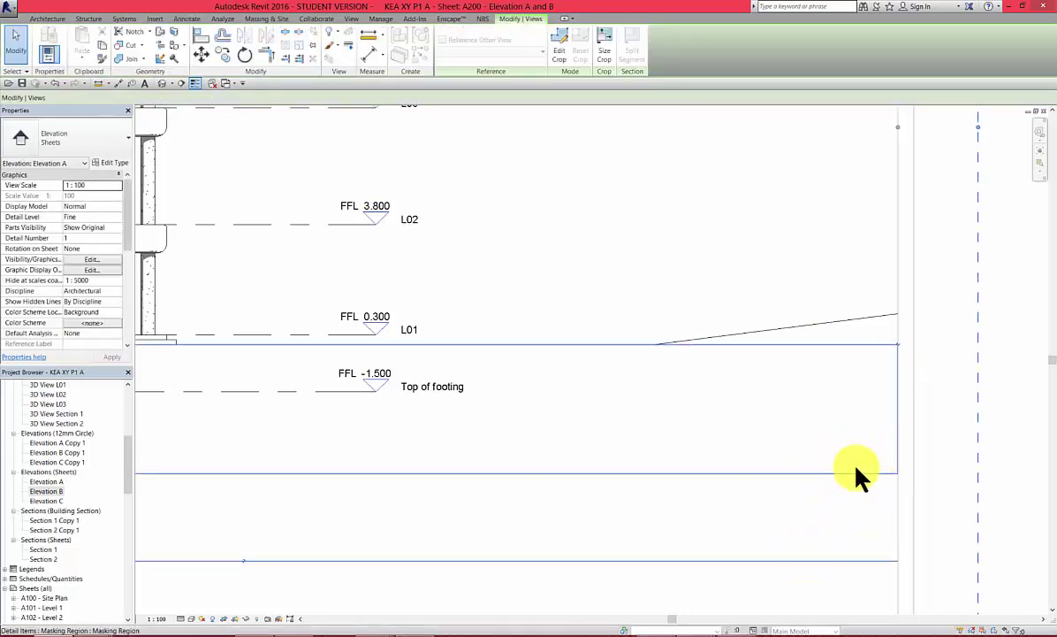
pyautogui.click(856, 484)
pyautogui.scroll(-4, 857, 484)
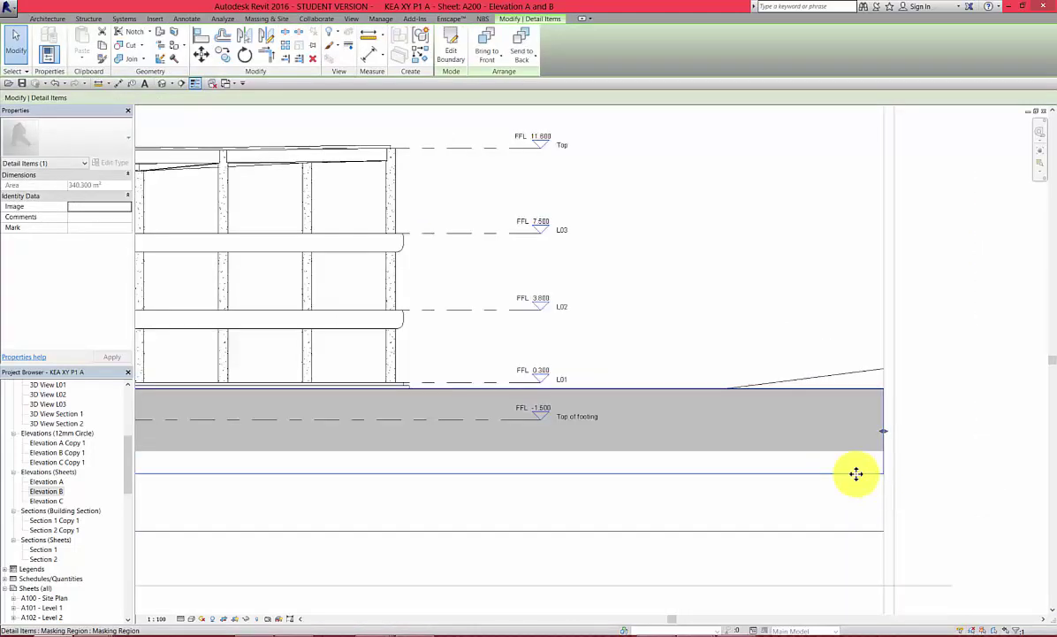
pyautogui.scroll(-2, 856, 475)
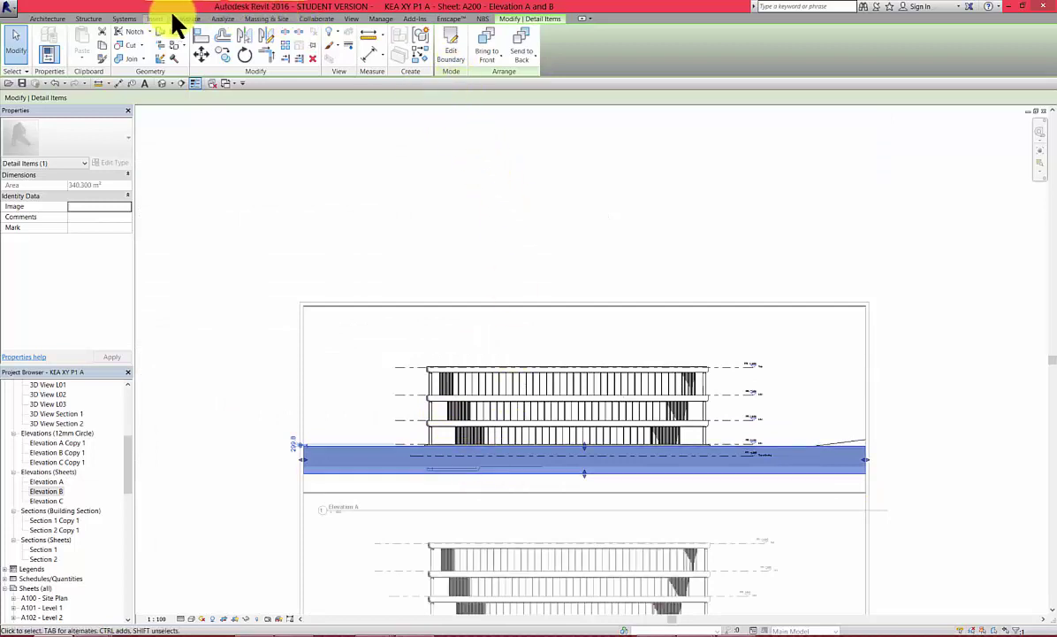
pyautogui.click(449, 46)
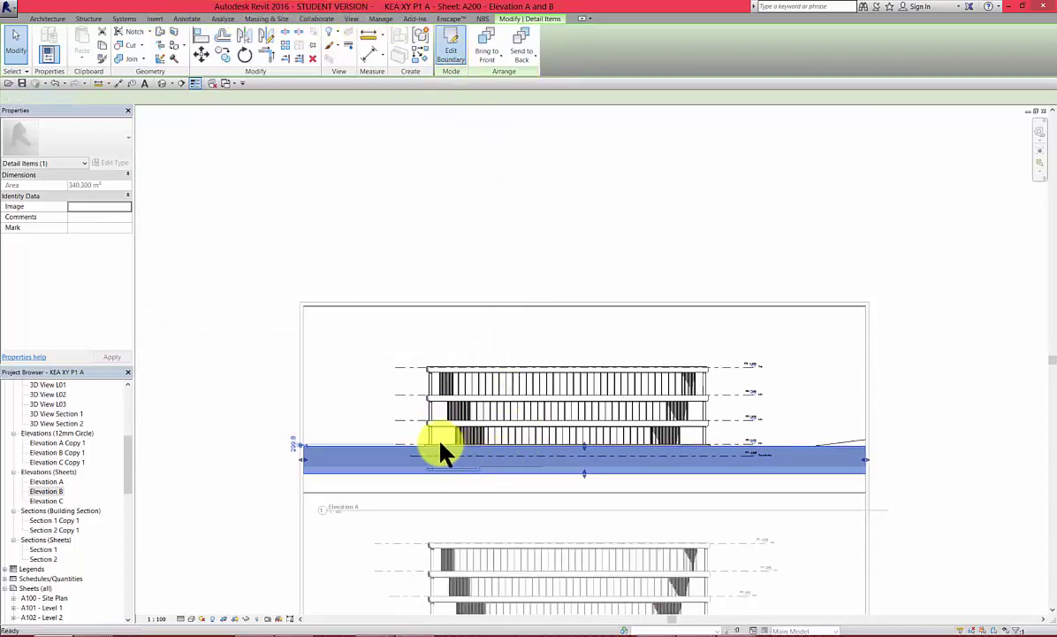
pyautogui.click(371, 445)
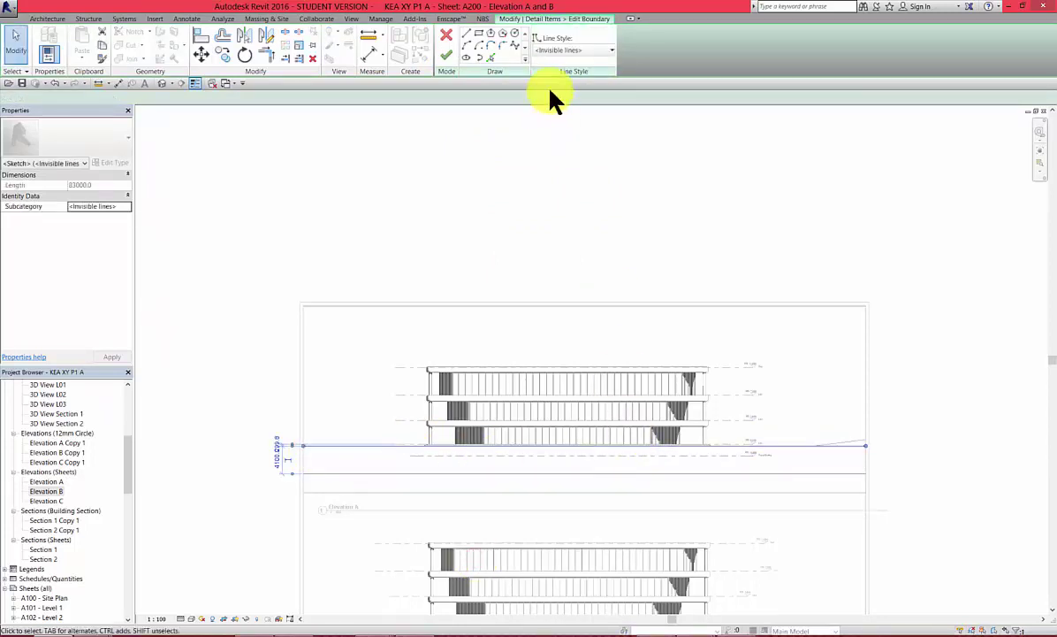
pyautogui.click(559, 49)
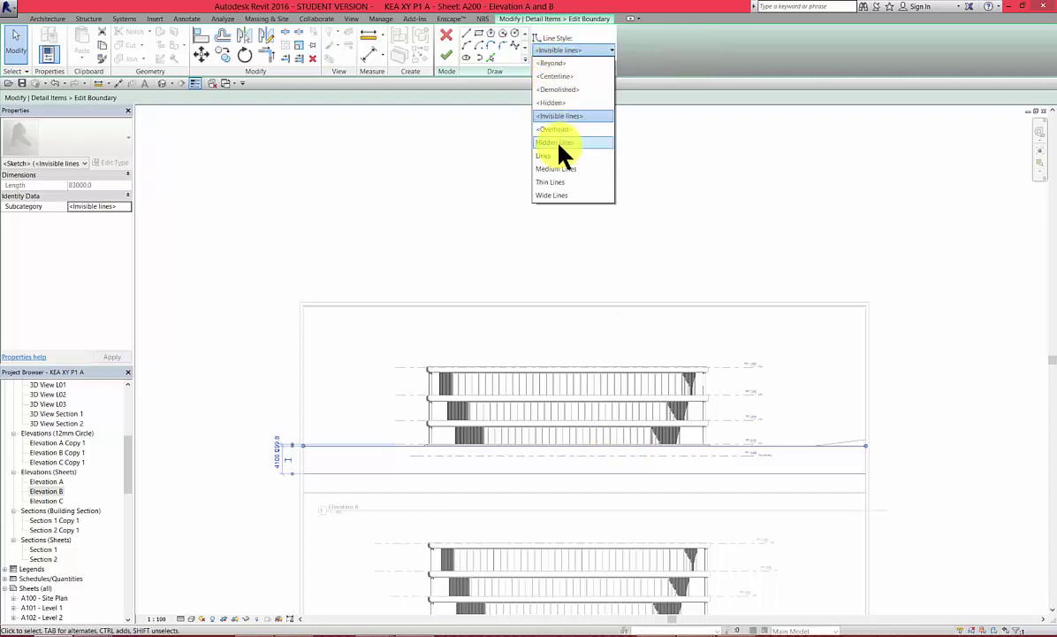
pyautogui.click(566, 195)
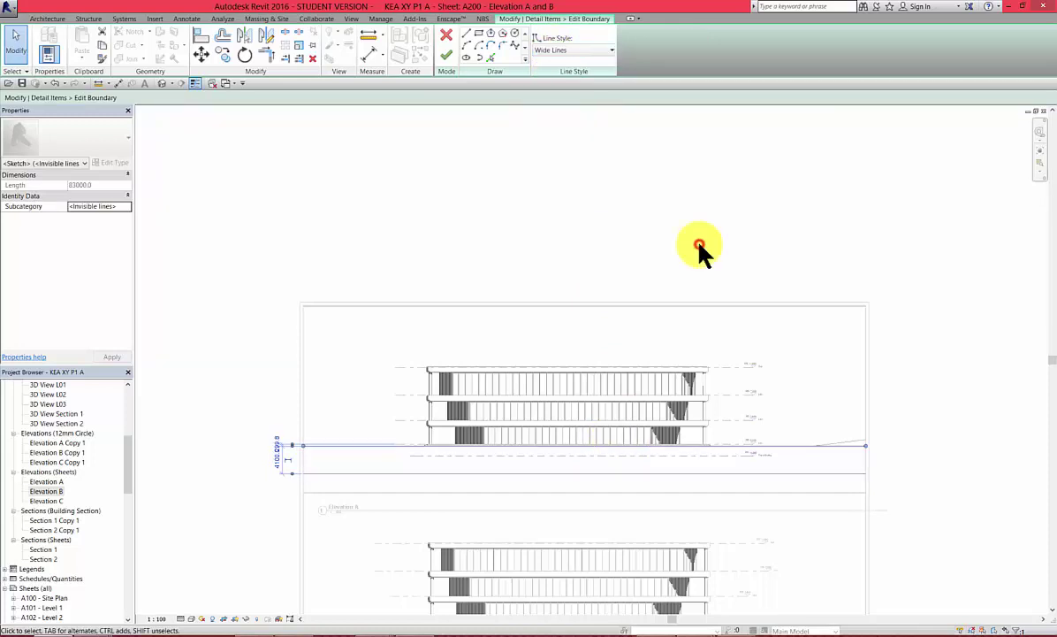
pyautogui.click(444, 55)
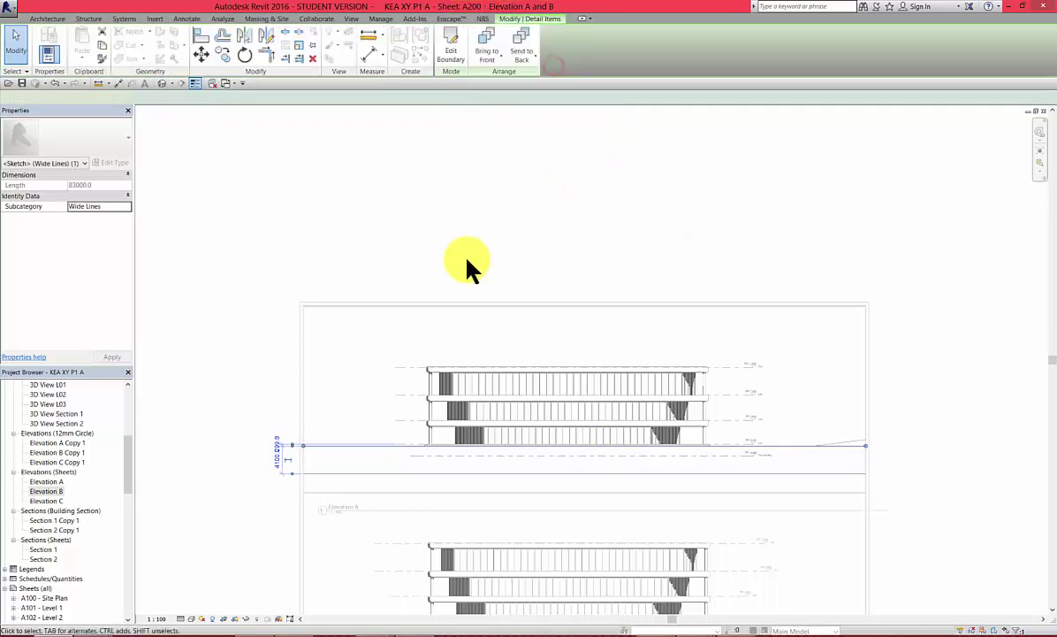
pyautogui.click(263, 311)
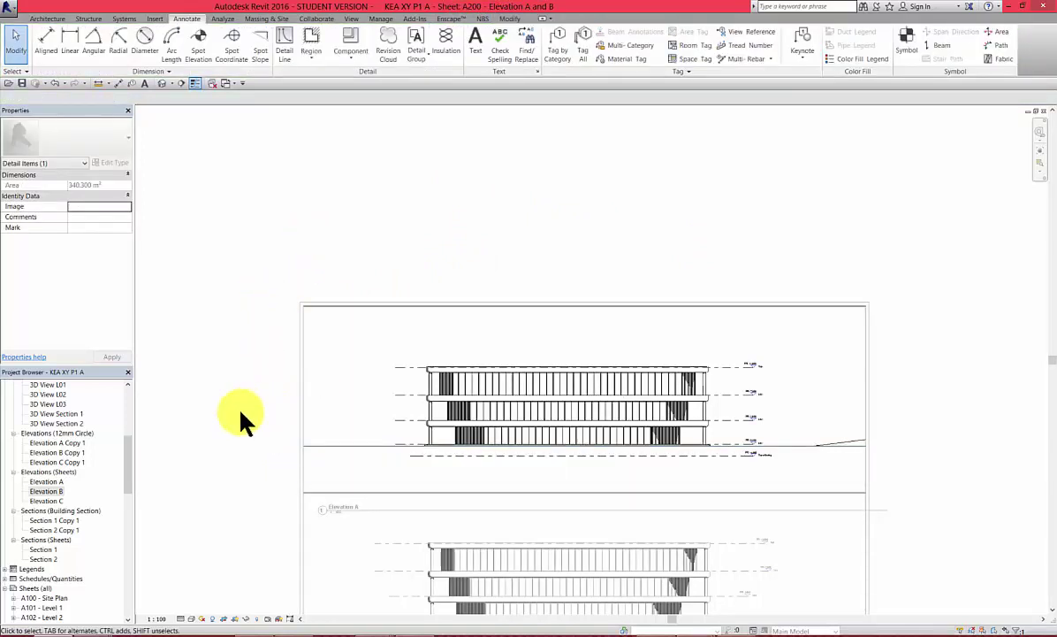
pyautogui.scroll(3, 255, 445)
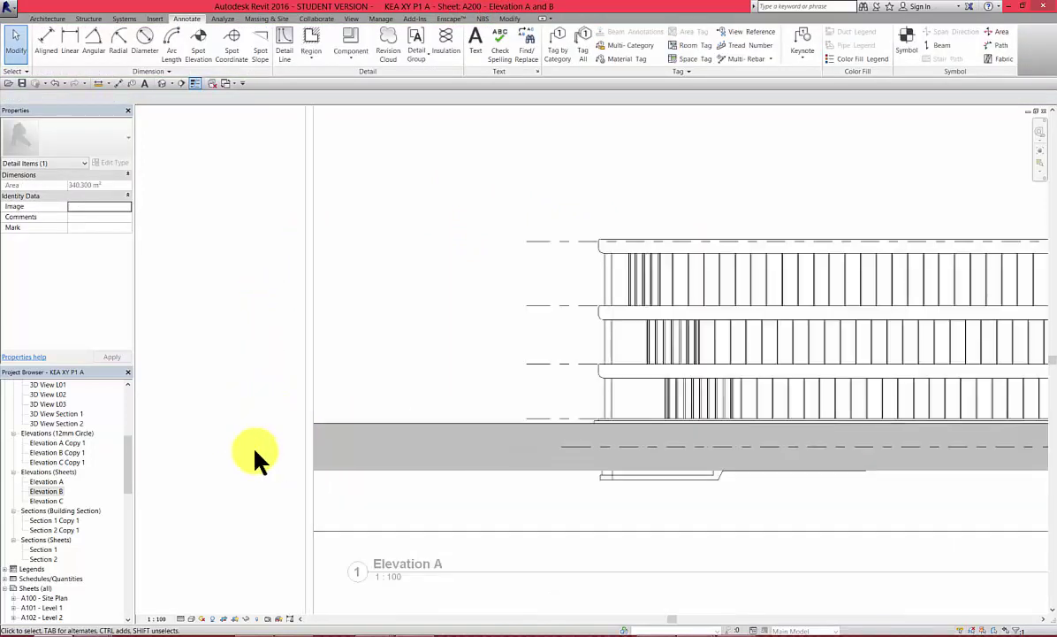
pyautogui.click(255, 448)
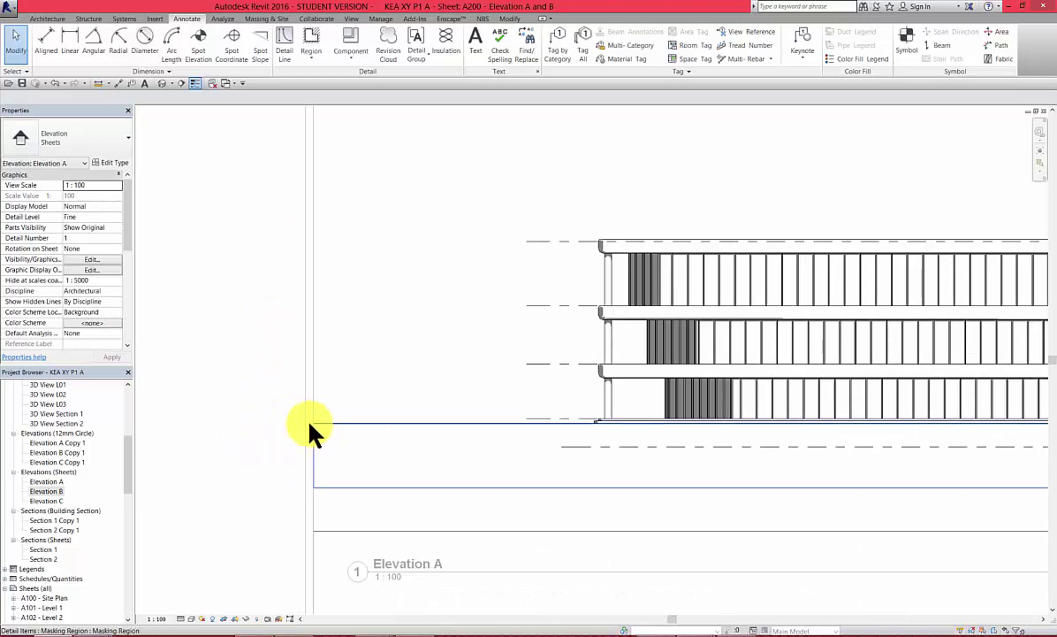
pyautogui.scroll(-5, 255, 457)
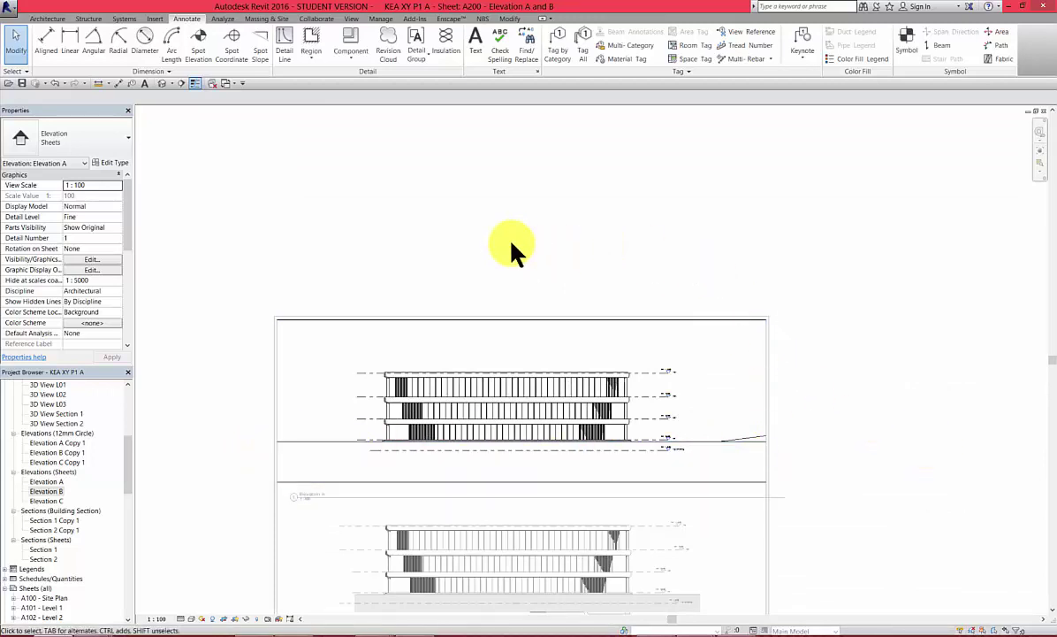
pyautogui.scroll(-3, 512, 241)
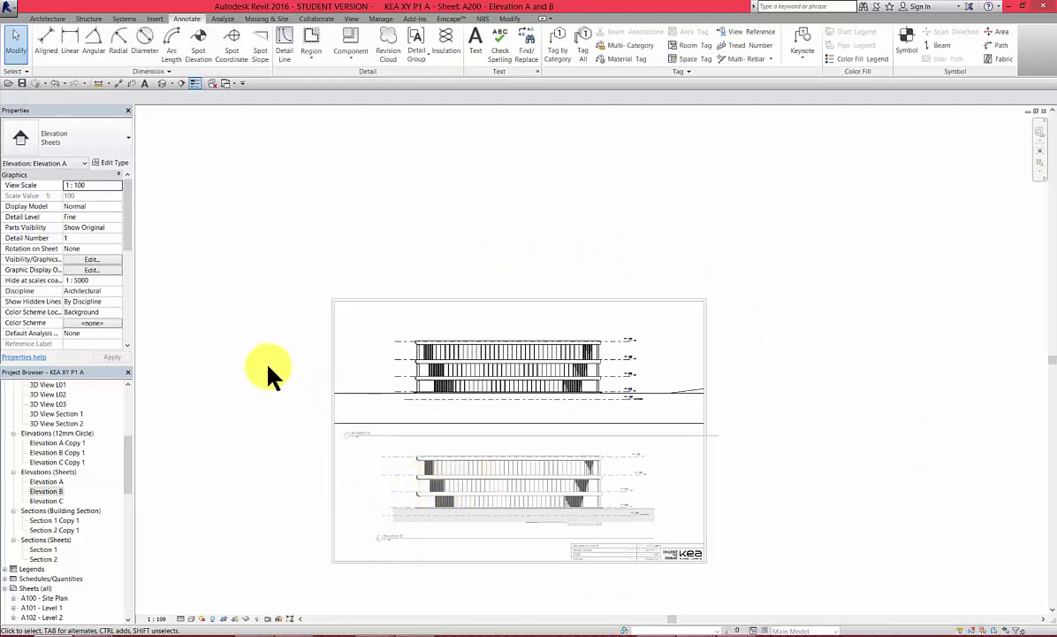
pyautogui.click(335, 458)
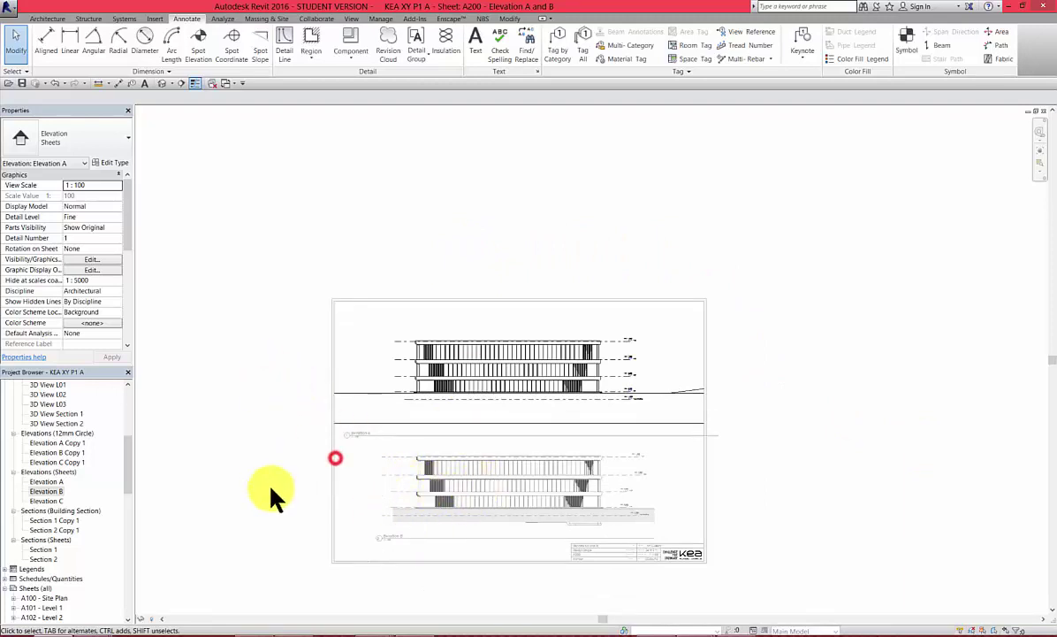
pyautogui.click(469, 605)
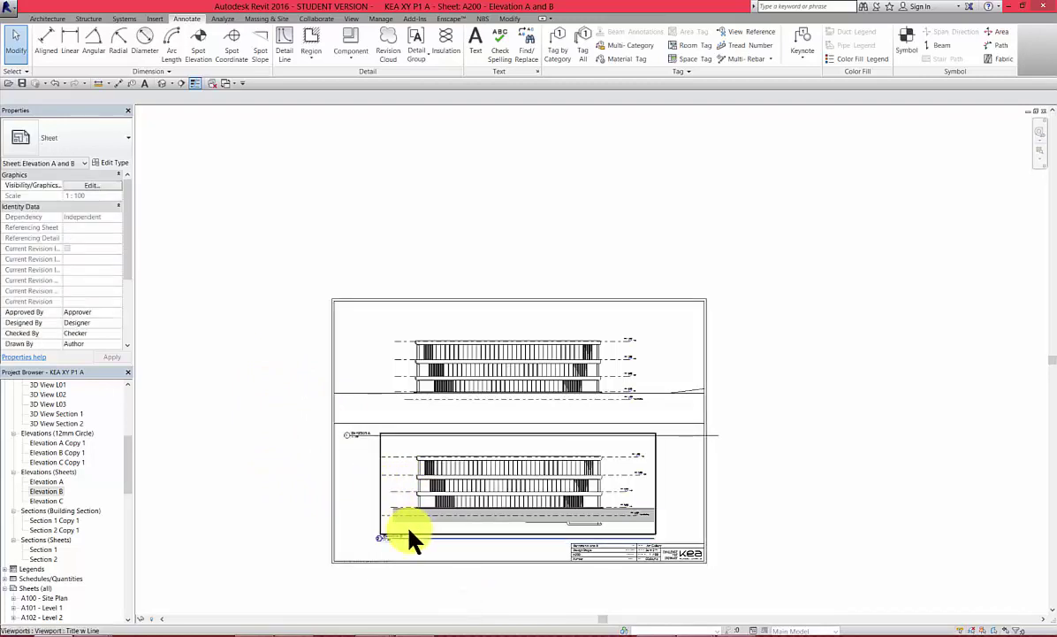
pyautogui.click(492, 619)
pyautogui.doubleClick(382, 482)
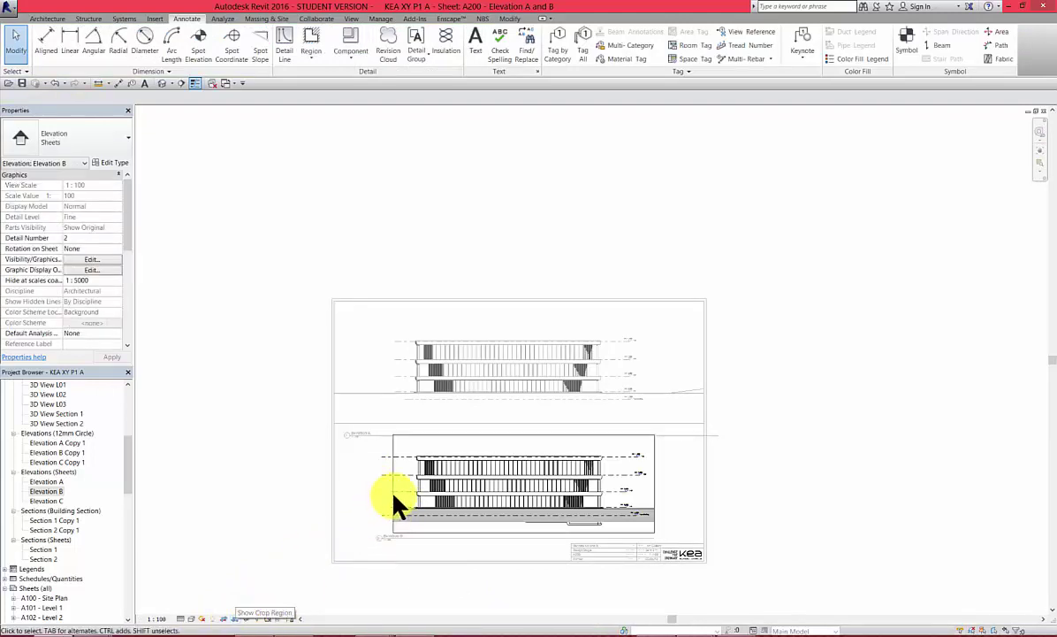
pyautogui.click(392, 488)
pyautogui.click(391, 483)
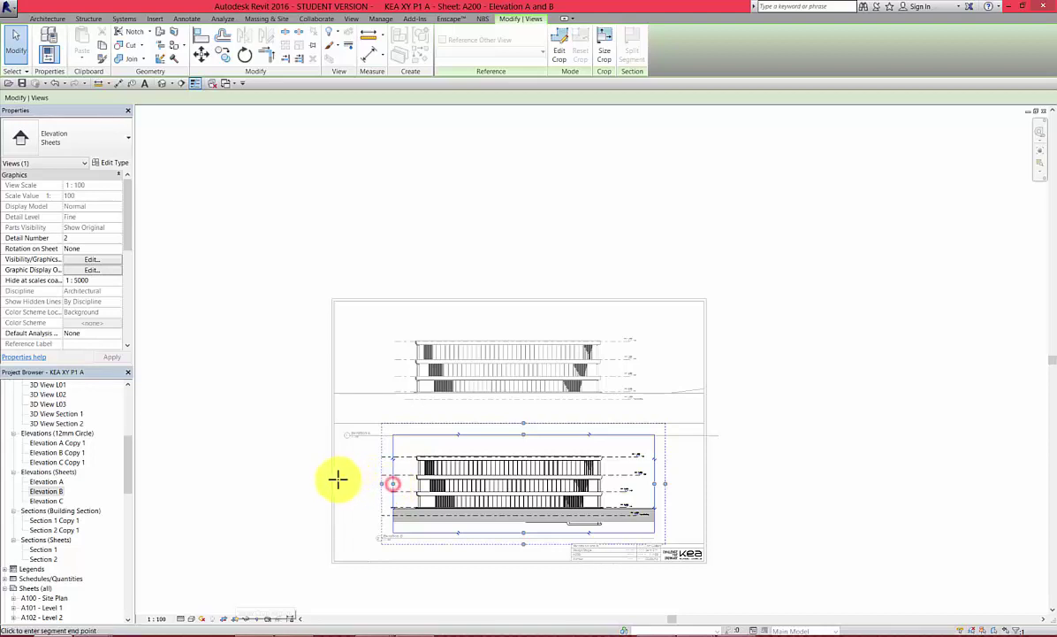
pyautogui.click(334, 480)
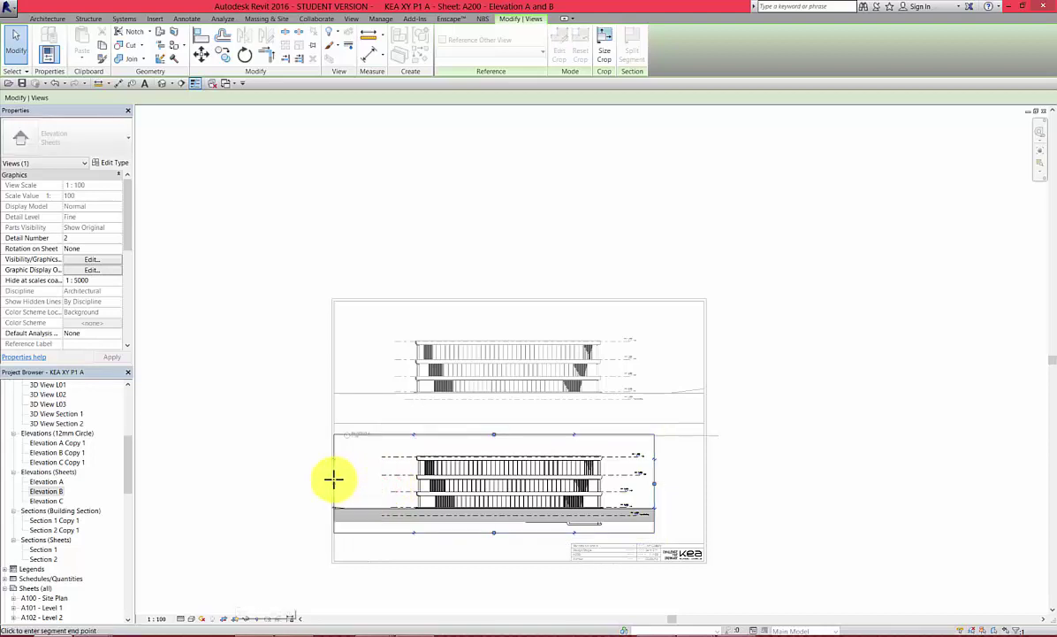
pyautogui.click(655, 482)
pyautogui.click(703, 481)
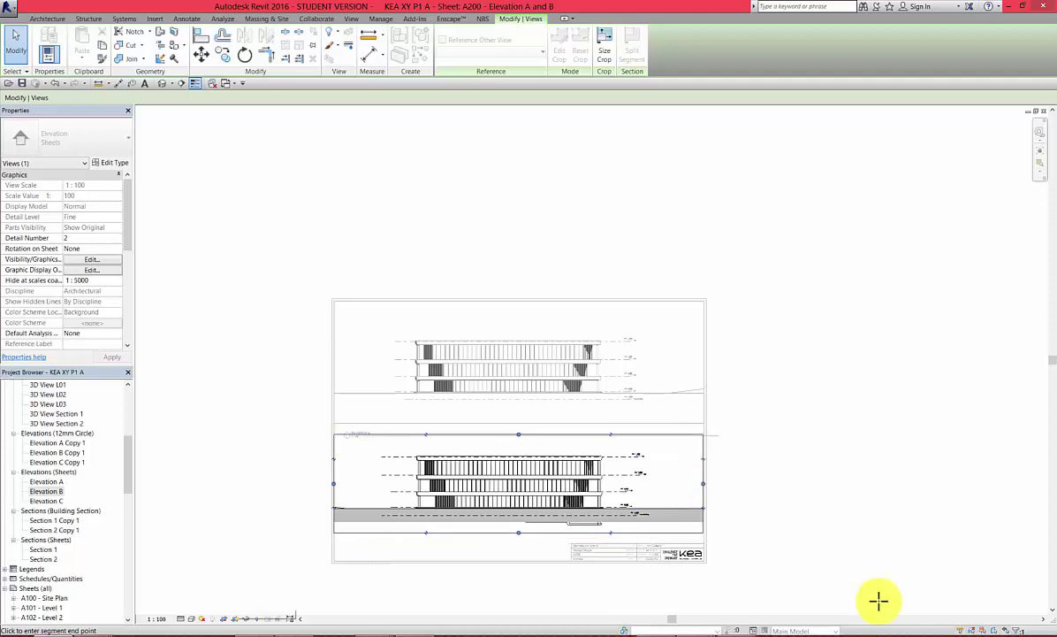
pyautogui.scroll(6, 521, 440)
pyautogui.click(517, 427)
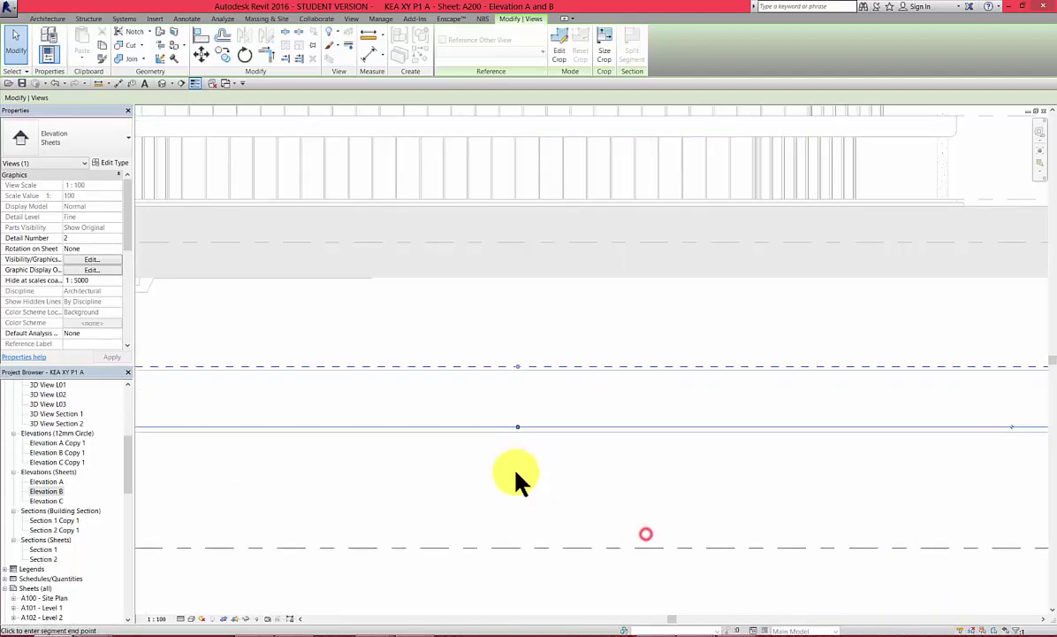
pyautogui.click(548, 433)
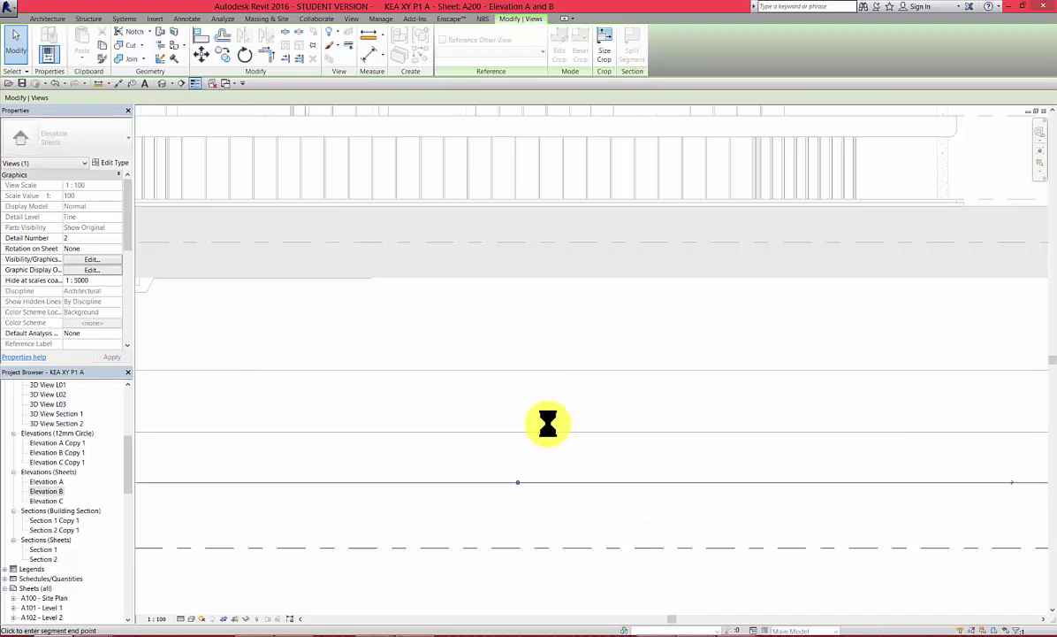
pyautogui.scroll(-5, 547, 427)
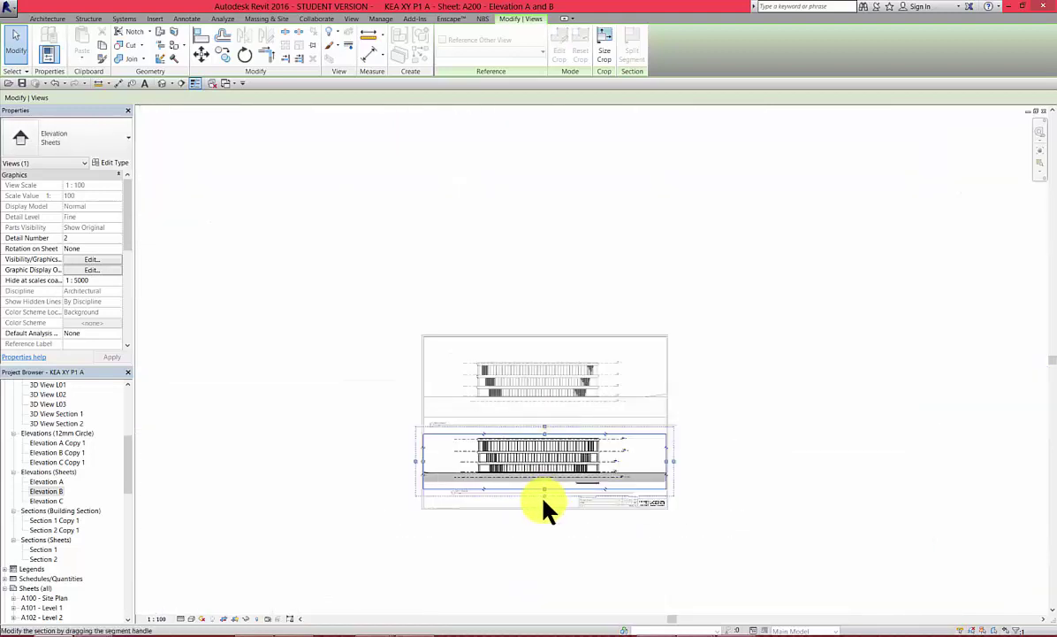
pyautogui.scroll(5, 547, 500)
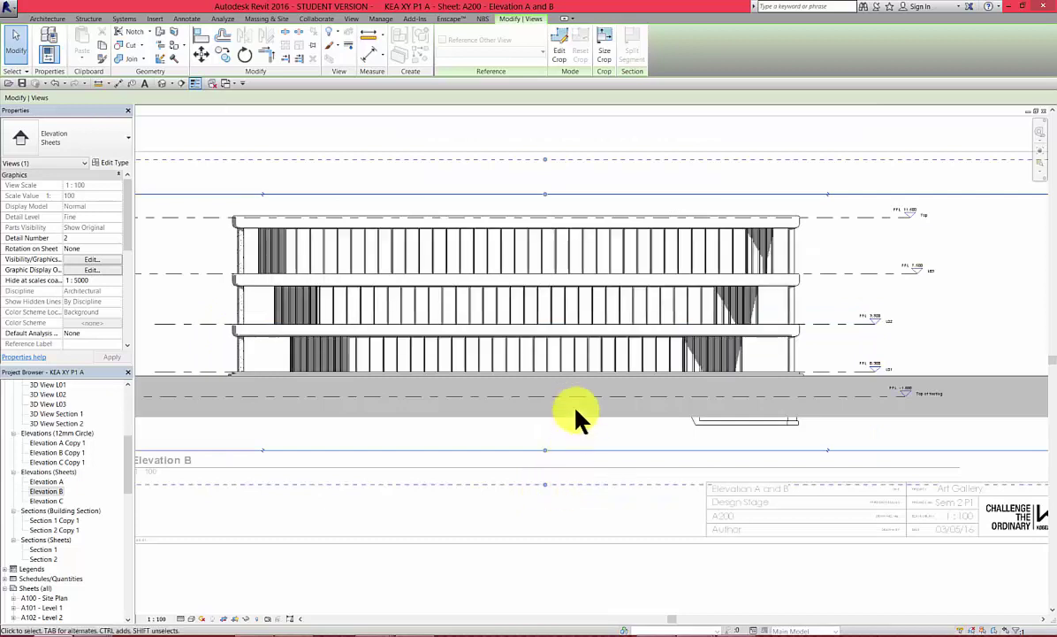
pyautogui.scroll(-3, 496, 436)
pyautogui.scroll(-1, 501, 434)
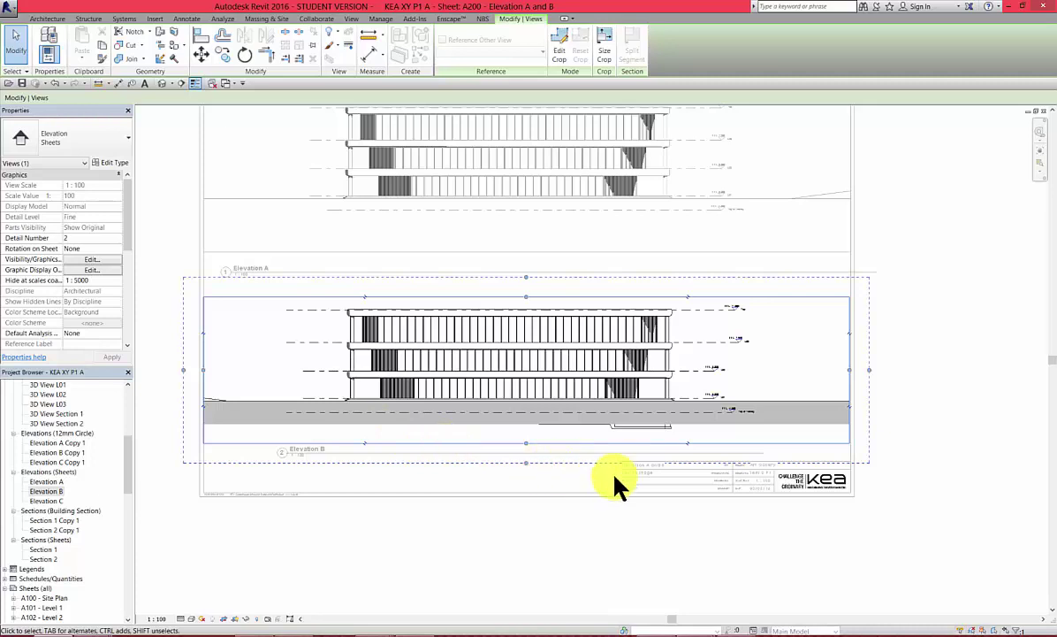
# - Sketch a rectangular masking region over the grey ground band beneath Elevation B
pyautogui.click(224, 18)
pyautogui.click(310, 58)
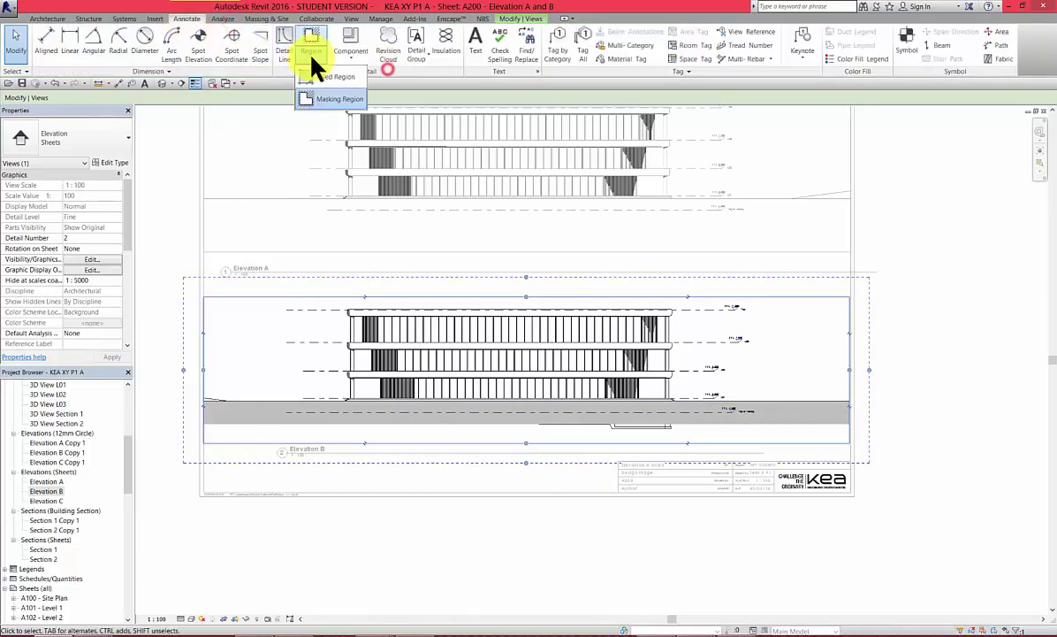
pyautogui.click(330, 95)
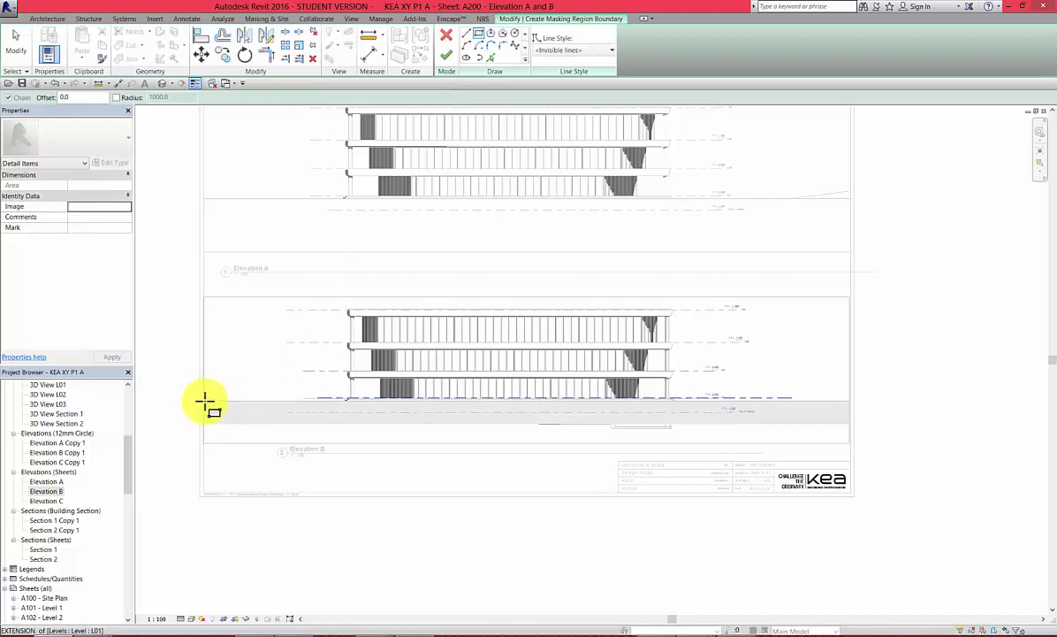
pyautogui.scroll(5, 204, 403)
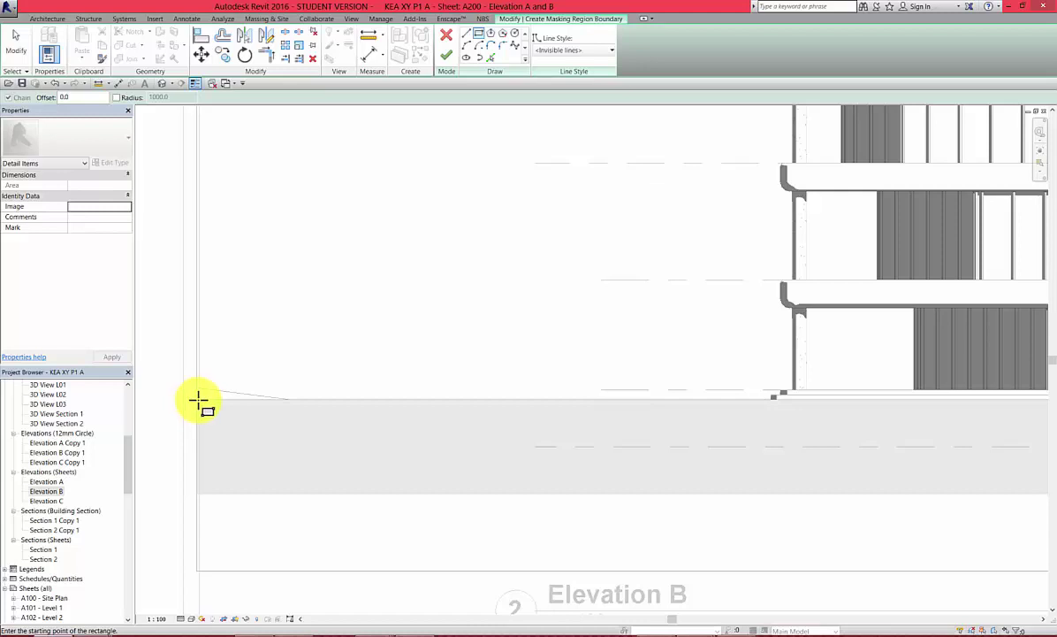
pyautogui.scroll(3, 201, 402)
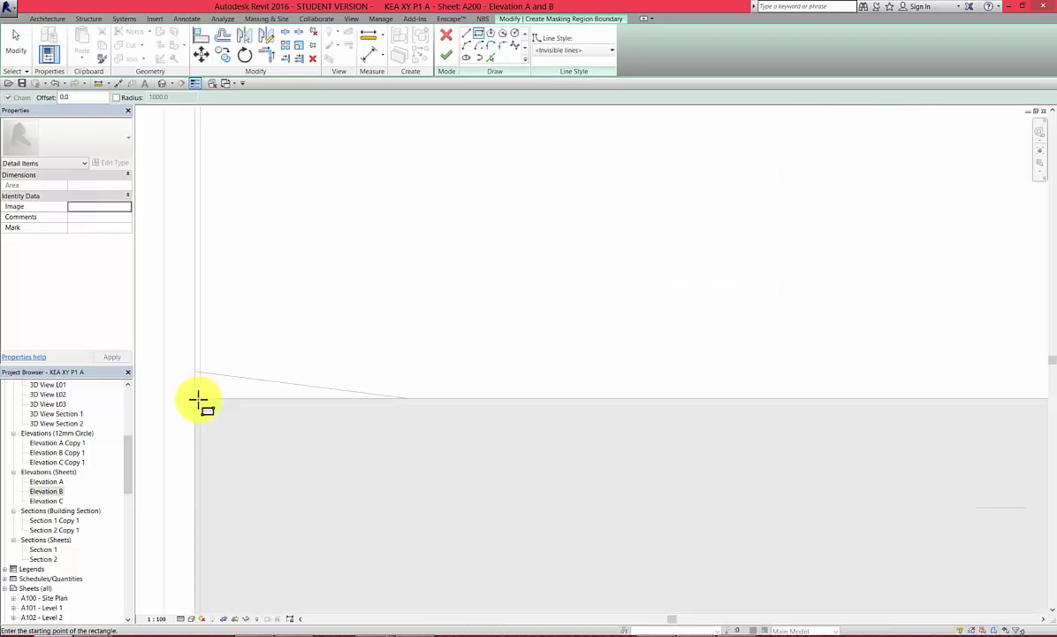
pyautogui.click(199, 401)
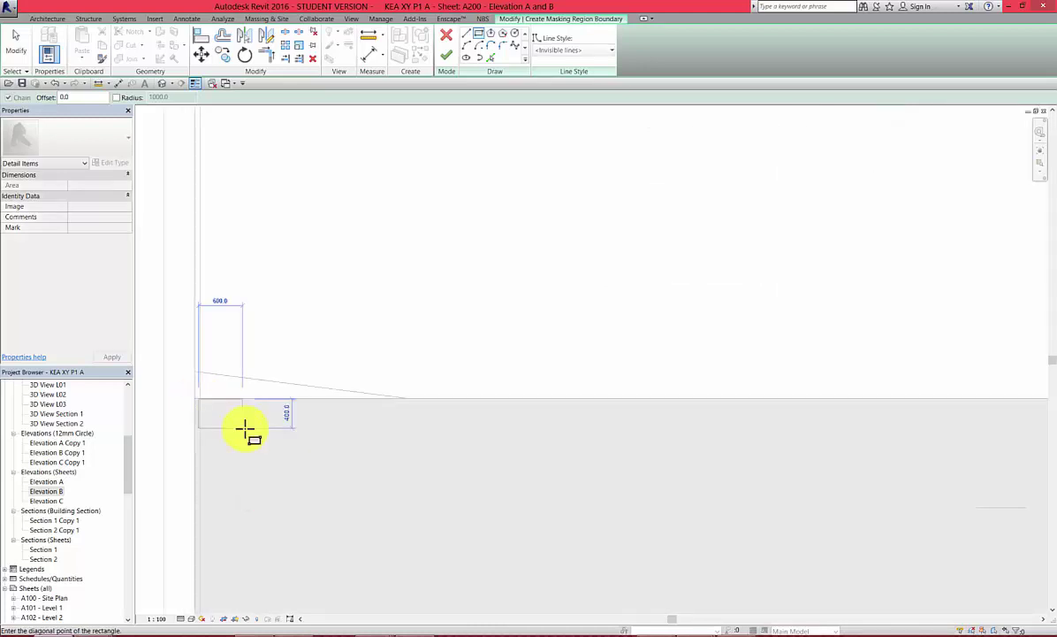
pyautogui.scroll(-5, 245, 430)
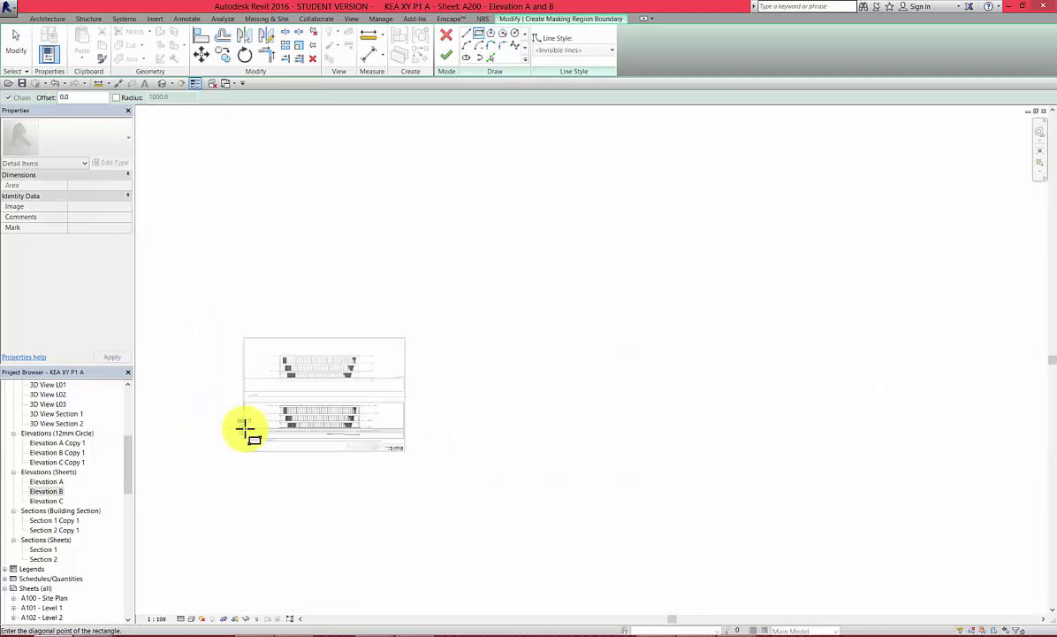
pyautogui.scroll(-3, 307, 432)
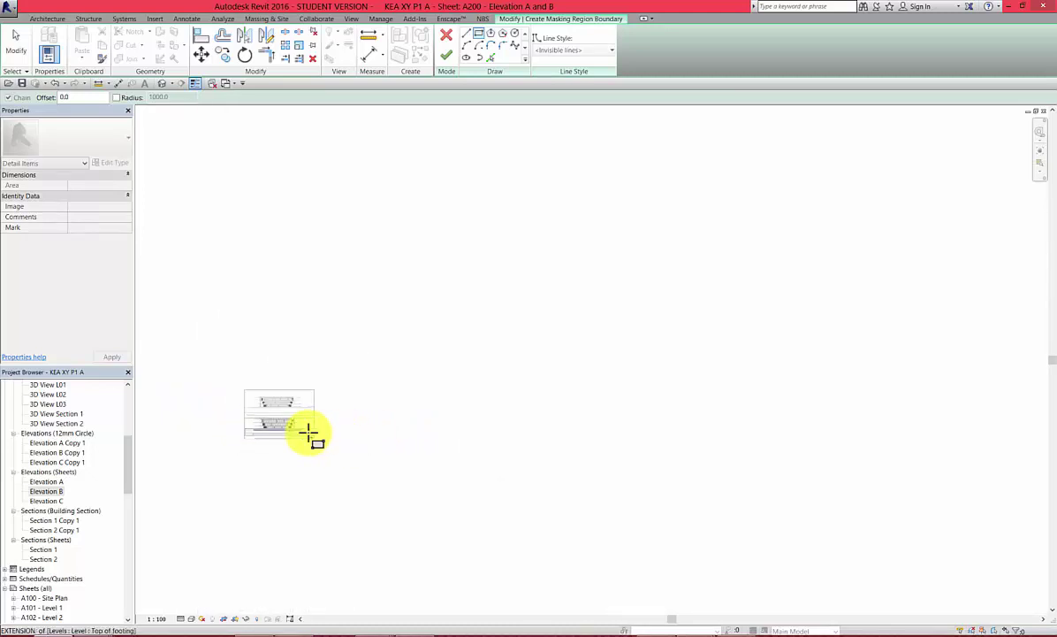
pyautogui.scroll(6, 308, 431)
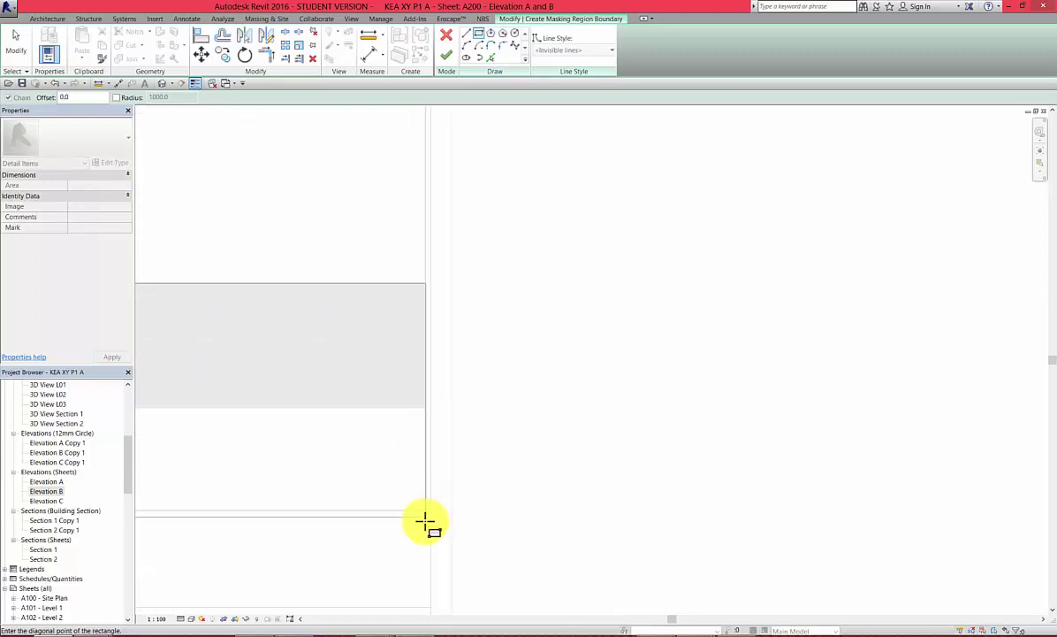
pyautogui.click(430, 533)
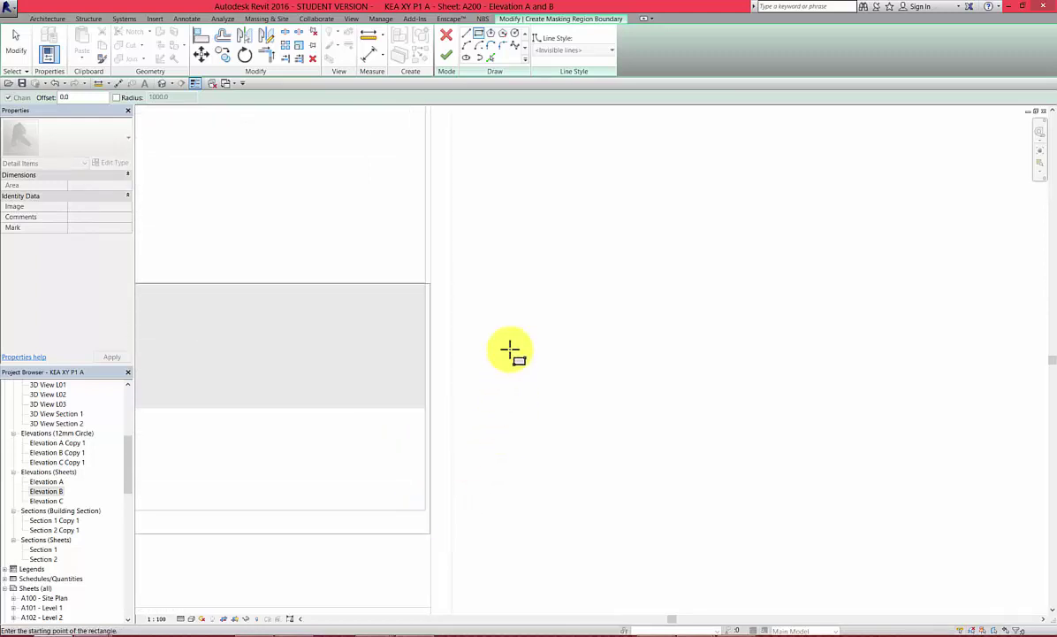
pyautogui.scroll(-3, 566, 389)
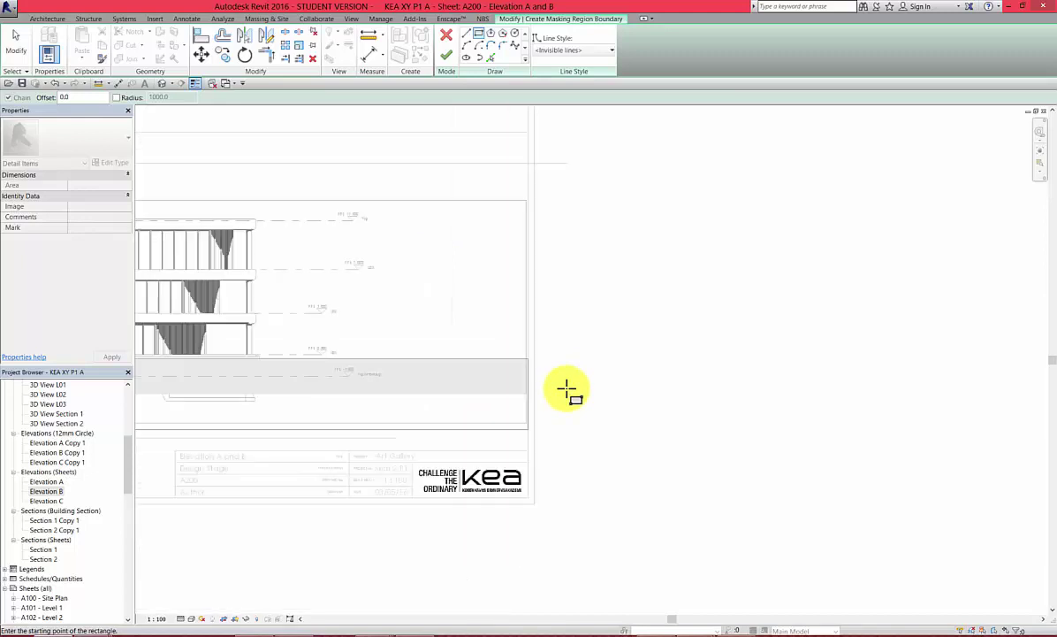
pyautogui.scroll(-4, 425, 354)
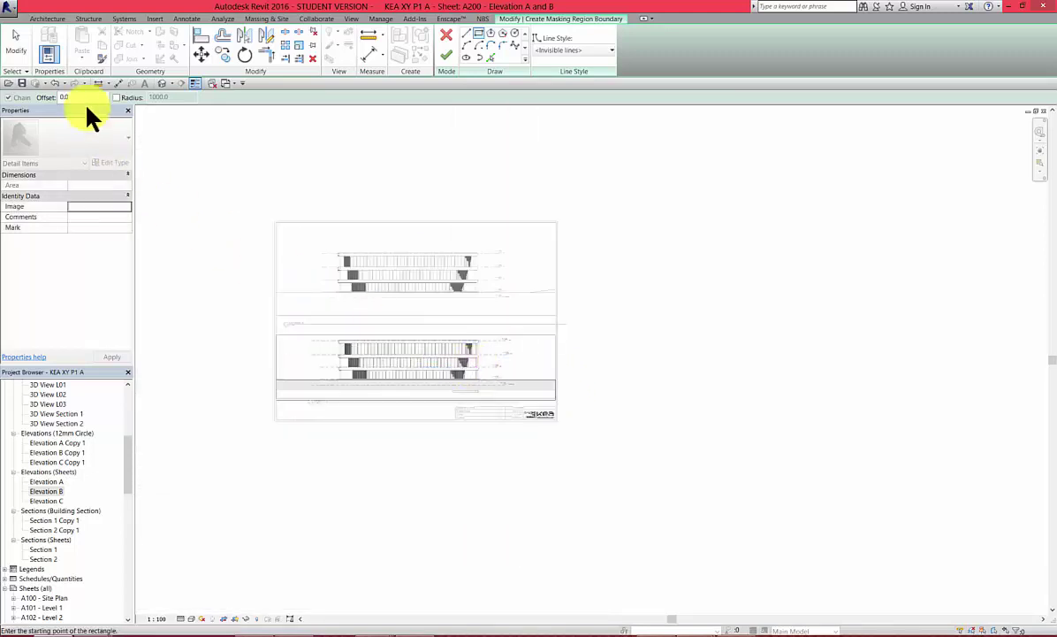
# - Set the masking region's top boundary line to Wide Lines and finish the sketch
pyautogui.click(16, 42)
pyautogui.moveTo(253, 364); pyautogui.dragTo(578, 439)
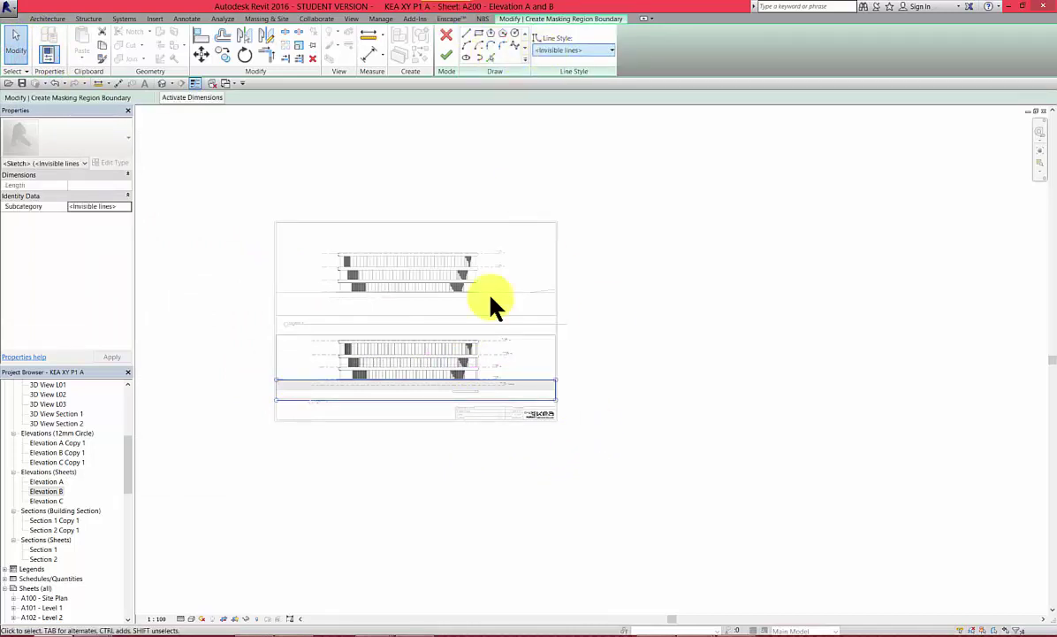
pyautogui.click(449, 380)
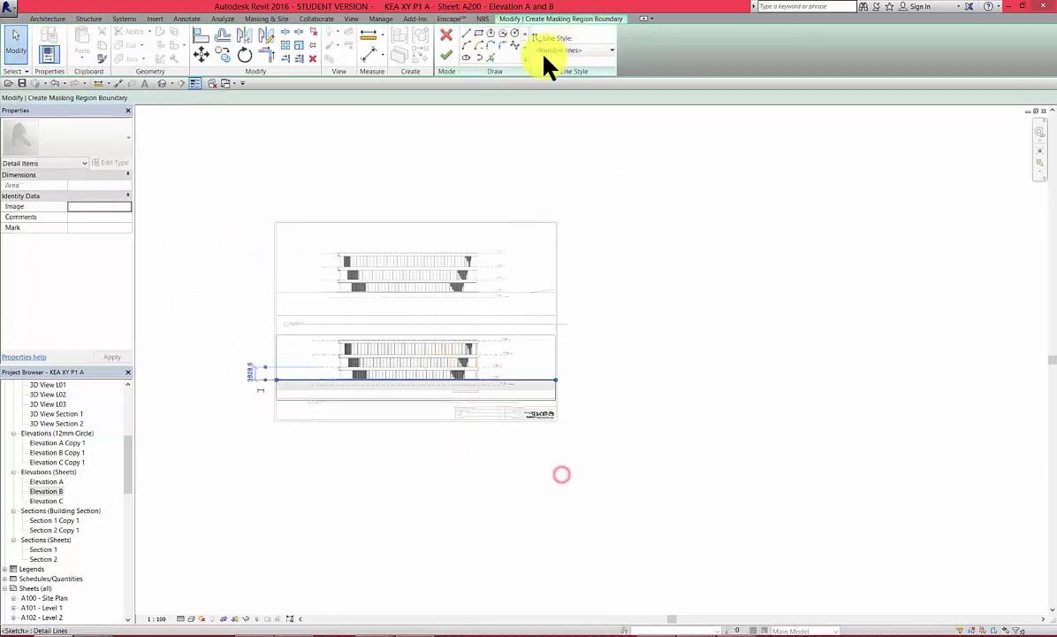
pyautogui.click(570, 53)
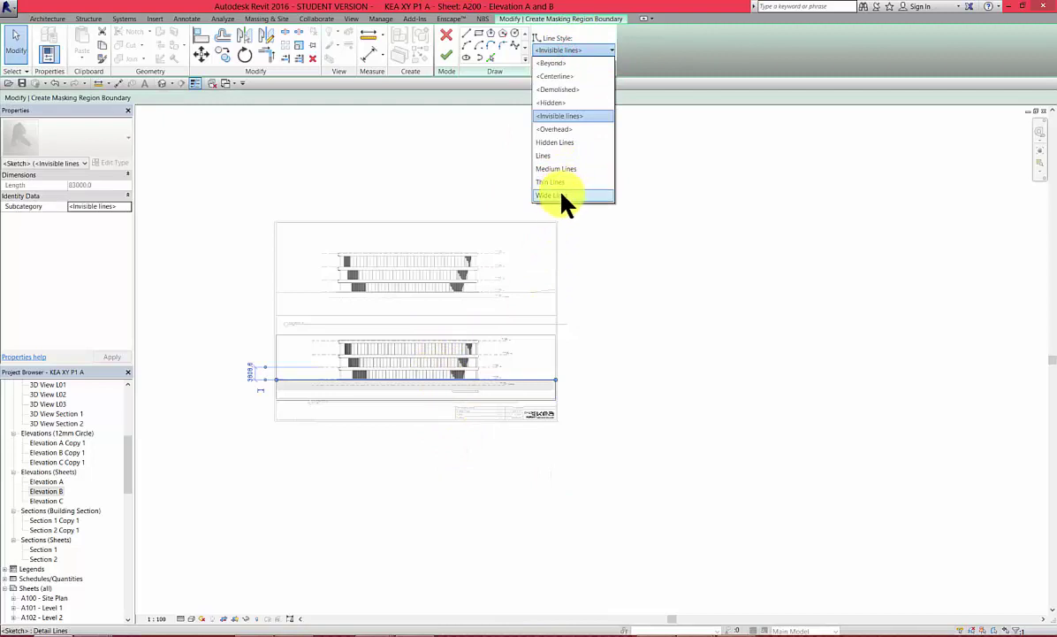
pyautogui.click(564, 184)
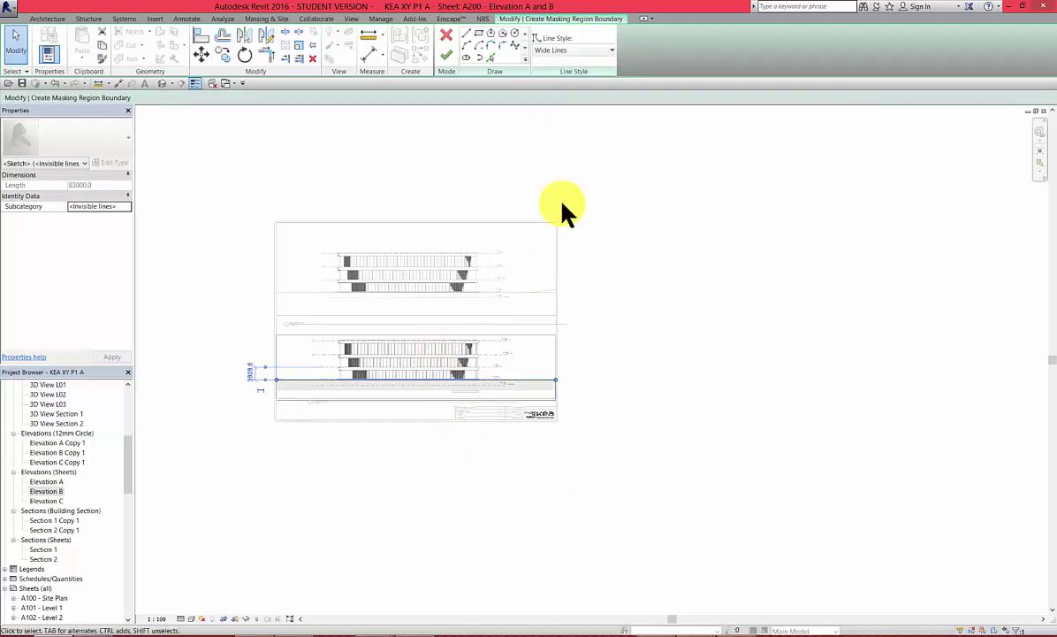
pyautogui.click(446, 55)
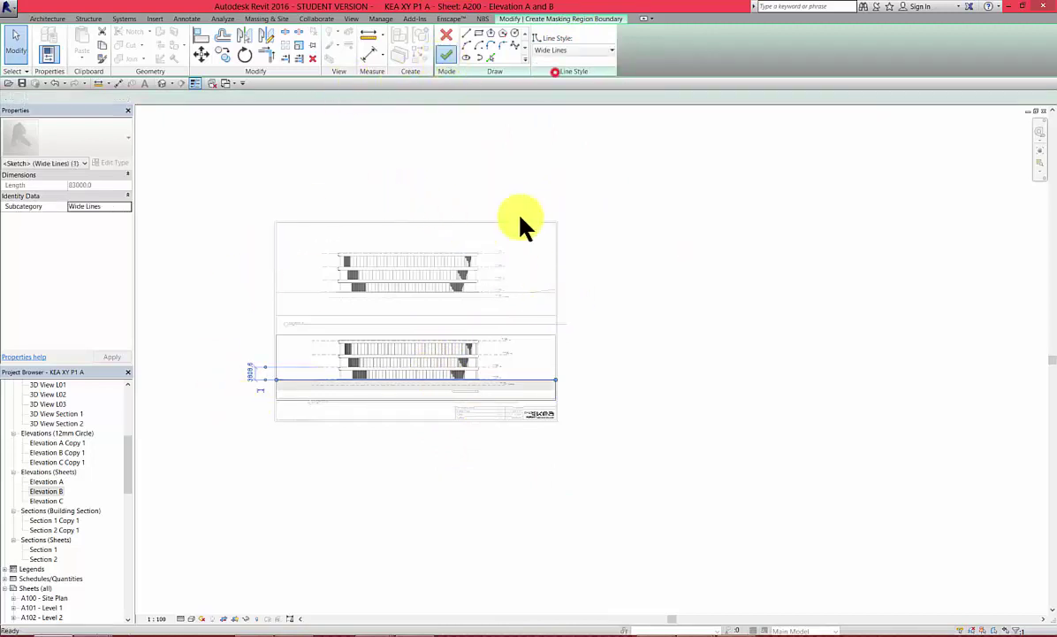
pyautogui.click(609, 433)
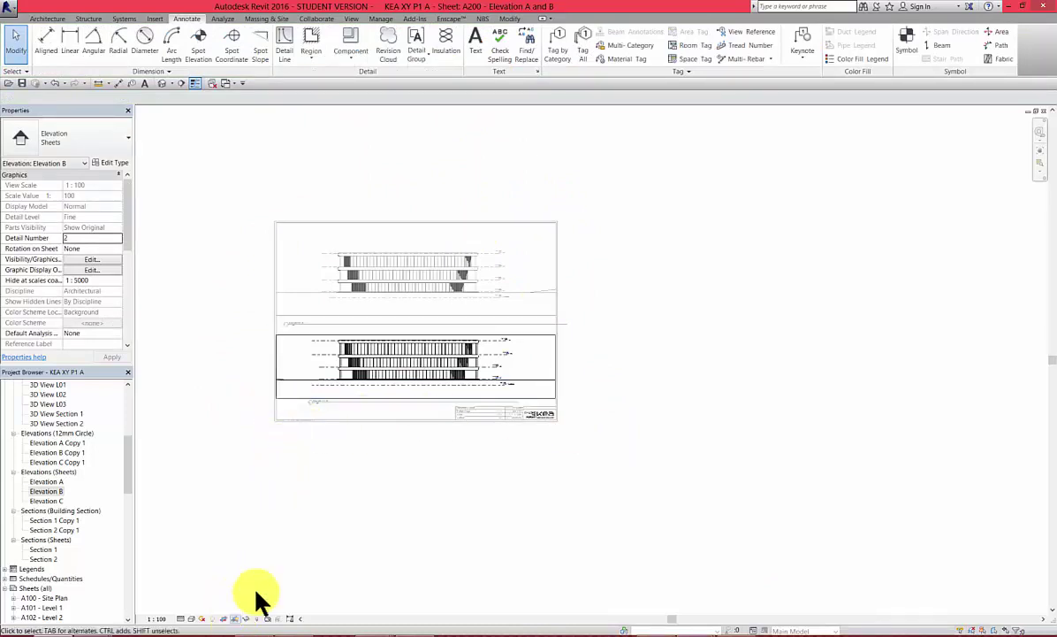
# - Pull Elevation B's left and right crop edges inward
pyautogui.scroll(2, 276, 375)
pyautogui.scroll(2, 278, 369)
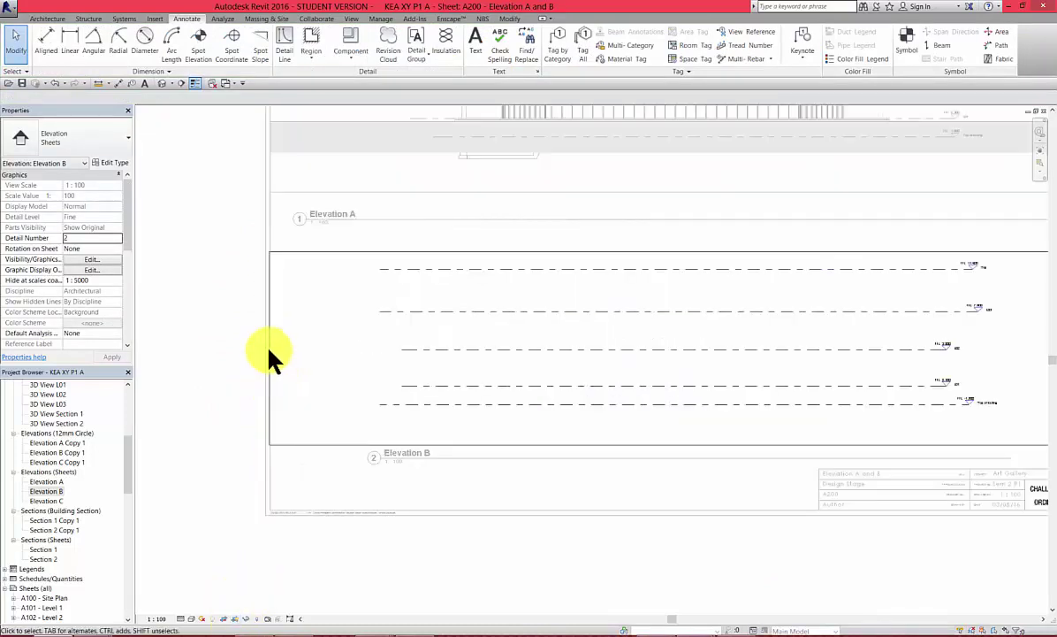
pyautogui.scroll(3, 272, 356)
pyautogui.click(228, 333)
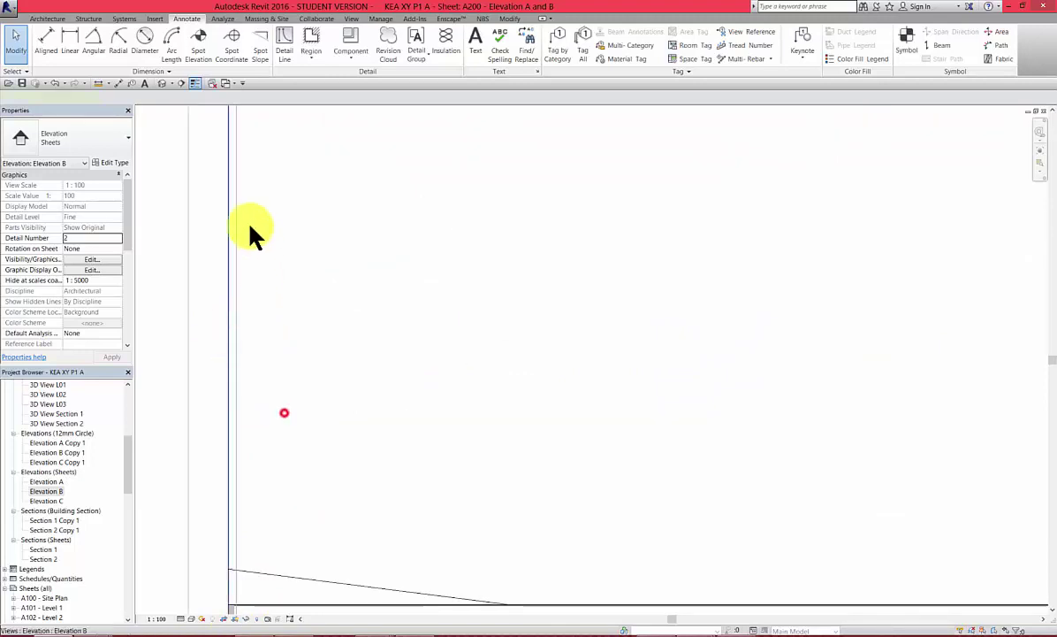
pyautogui.moveTo(230, 228); pyautogui.dragTo(236, 223)
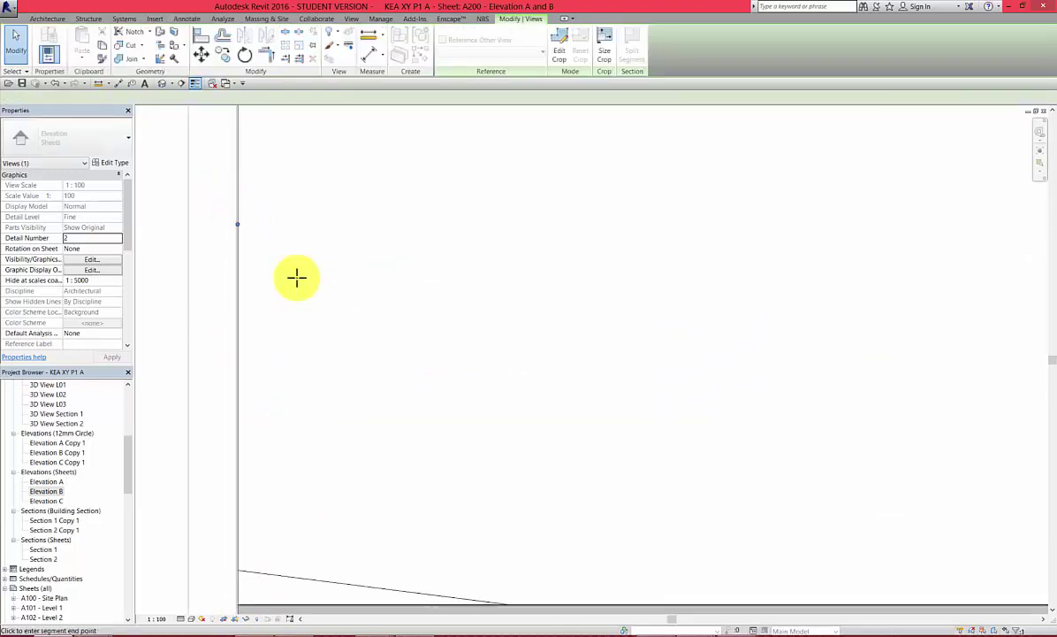
pyautogui.scroll(-3, 196, 363)
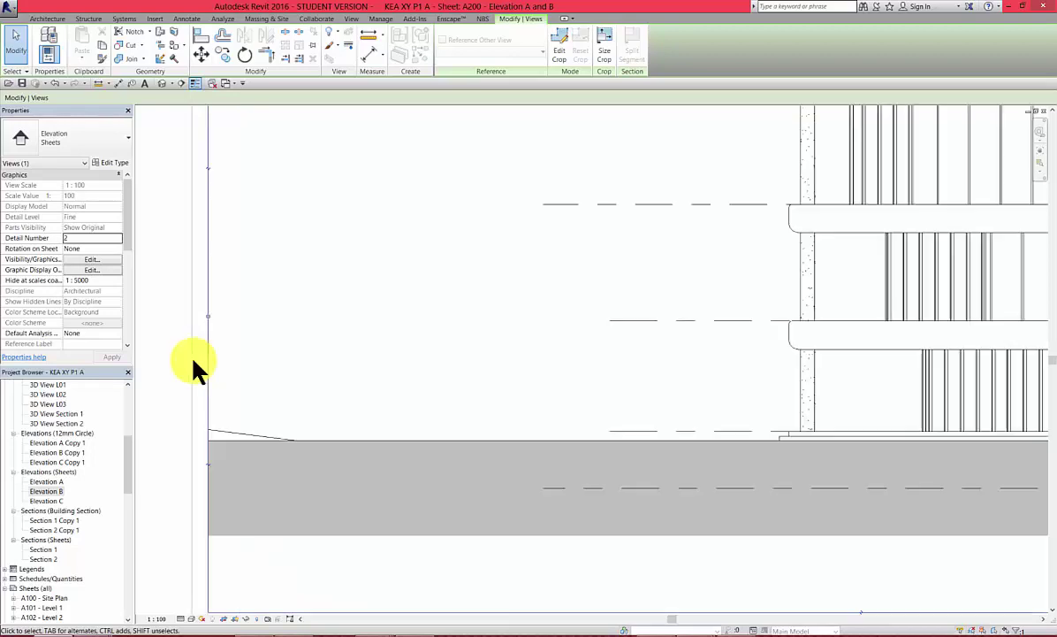
pyautogui.scroll(-3, 195, 365)
pyautogui.scroll(-2, 362, 342)
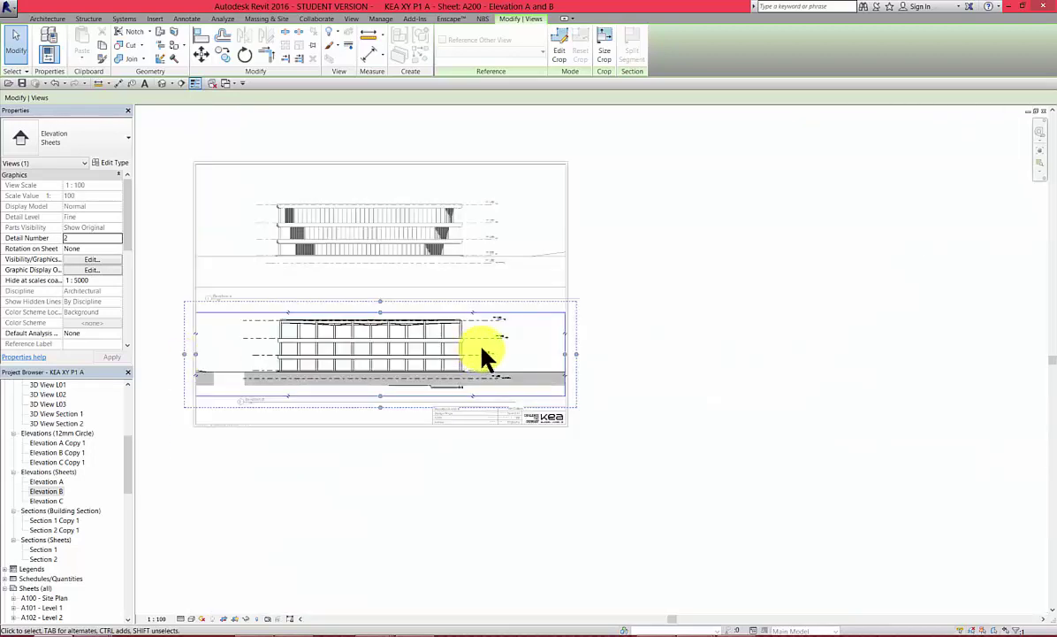
pyautogui.scroll(3, 610, 362)
pyautogui.scroll(4, 635, 358)
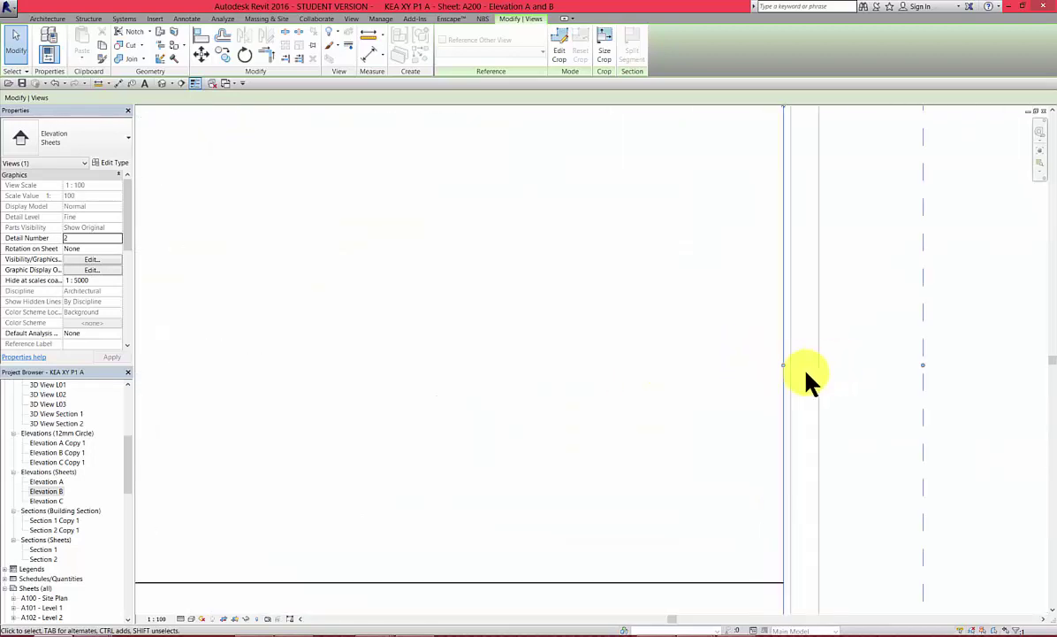
pyautogui.click(979, 458)
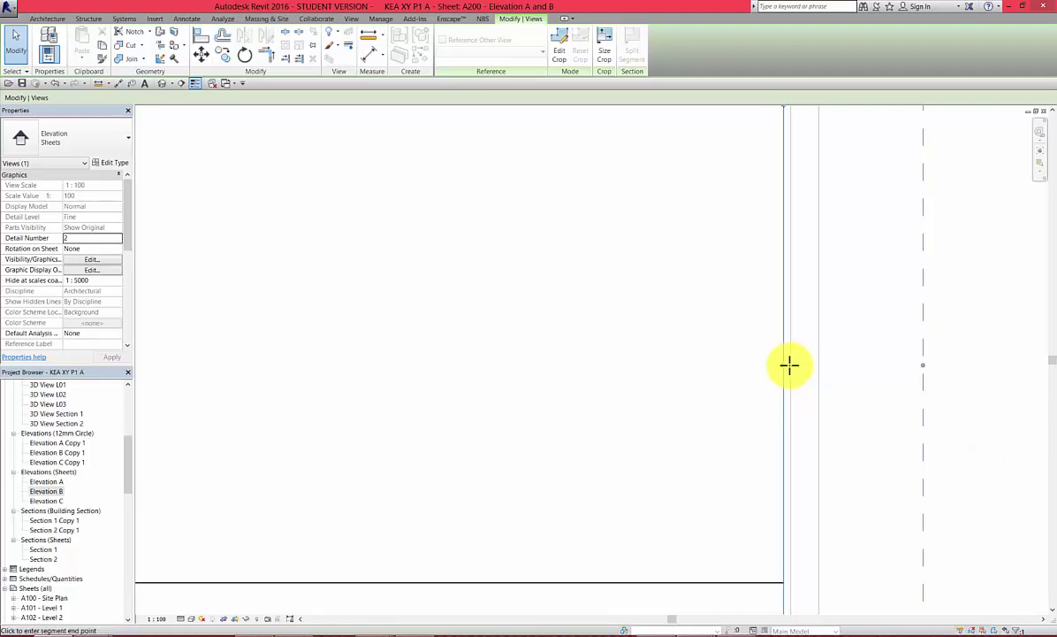
pyautogui.click(789, 365)
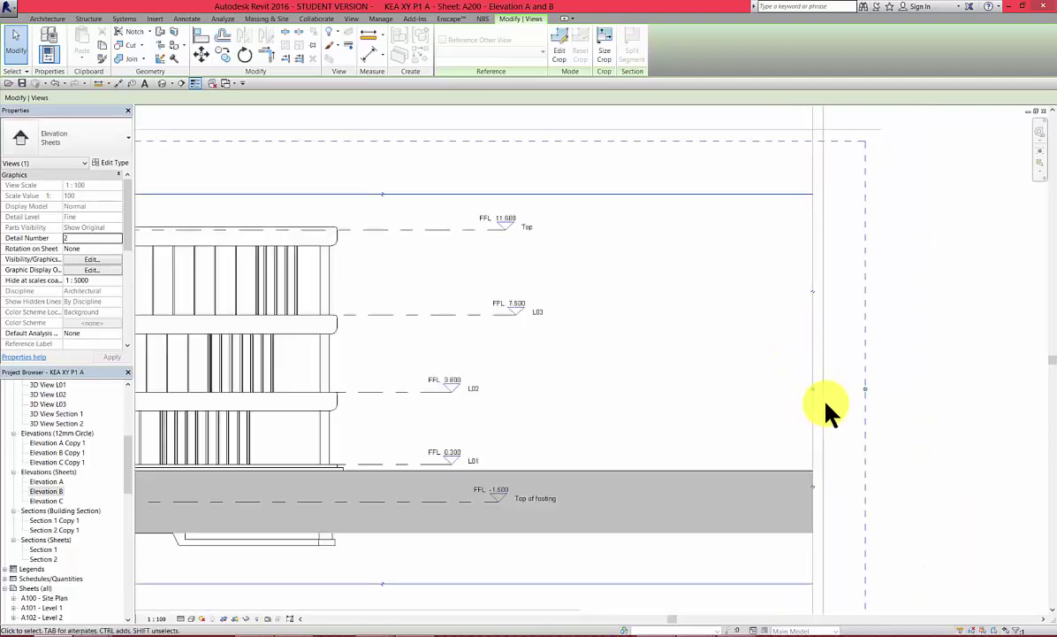
# - Hide the crop region of the Elevation B viewport
pyautogui.scroll(-5, 825, 411)
pyautogui.click(814, 305)
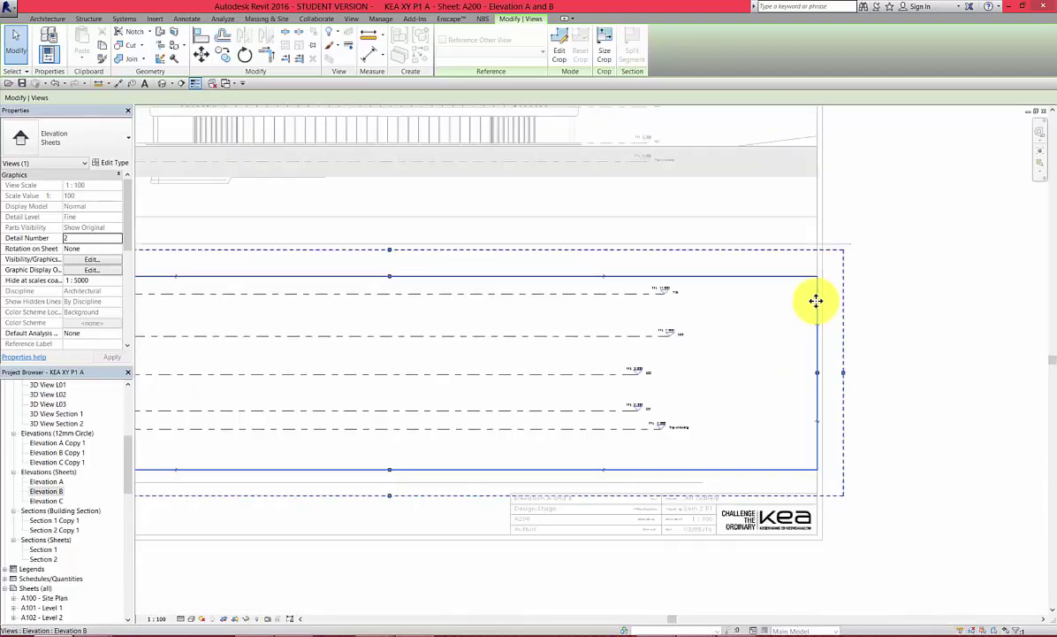
pyautogui.click(237, 619)
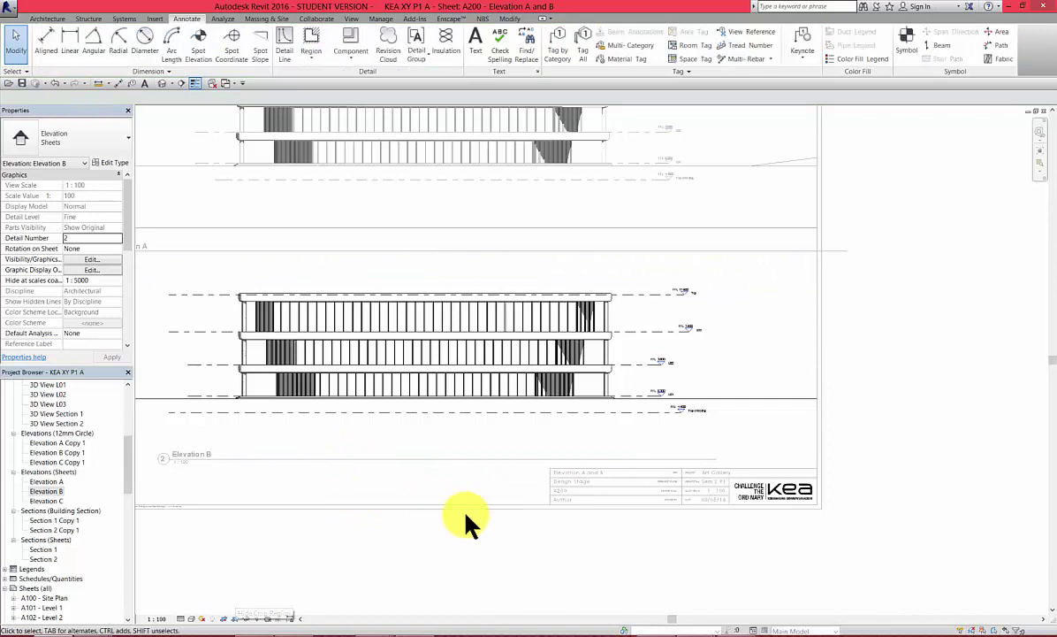
# - Shift the Elevation B title leftward and reposition the Elevation B viewport on sheet A200
pyautogui.scroll(-2, 433, 476)
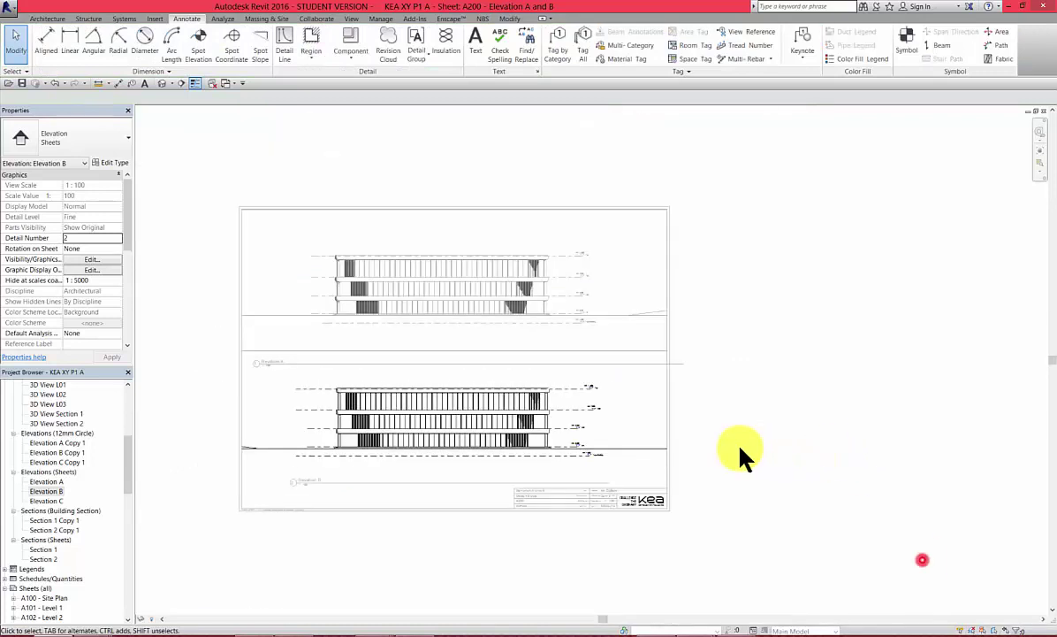
pyautogui.click(327, 483)
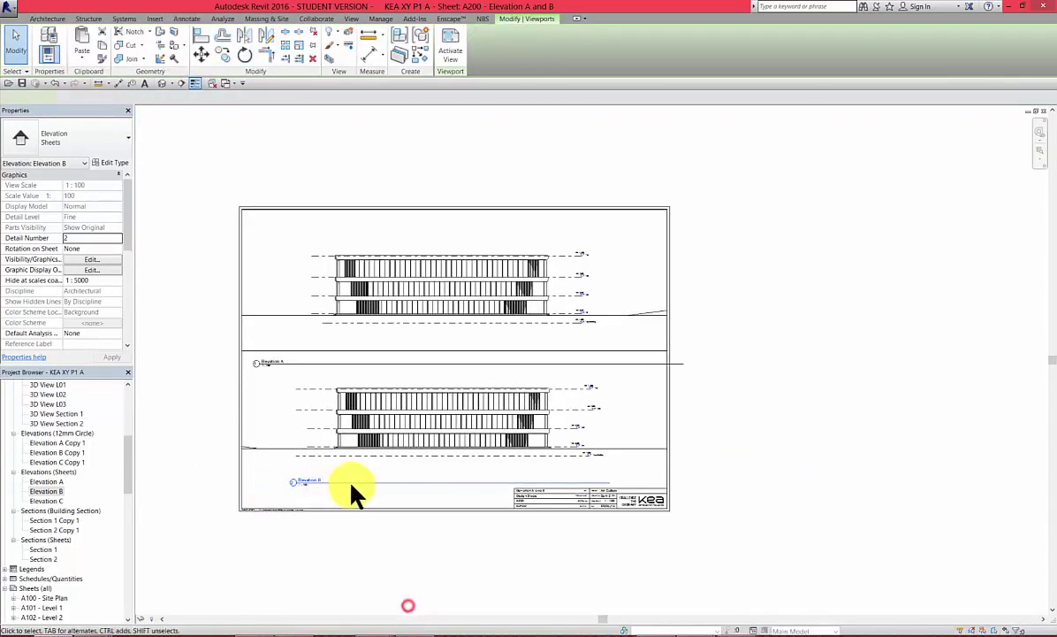
pyautogui.moveTo(314, 480); pyautogui.dragTo(303, 478)
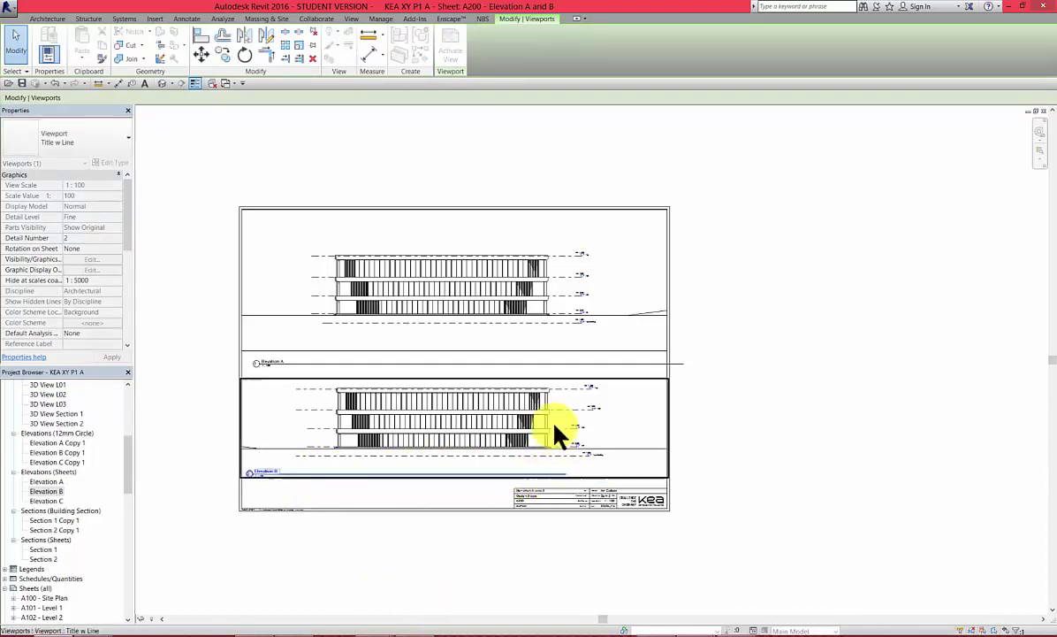
pyautogui.click(265, 469)
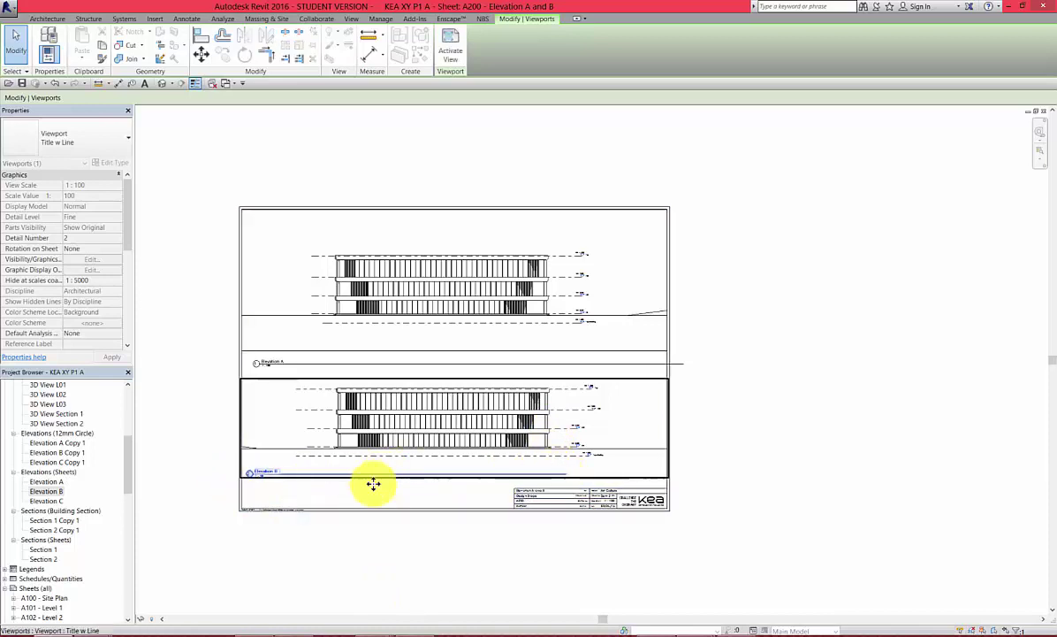
pyautogui.click(402, 449)
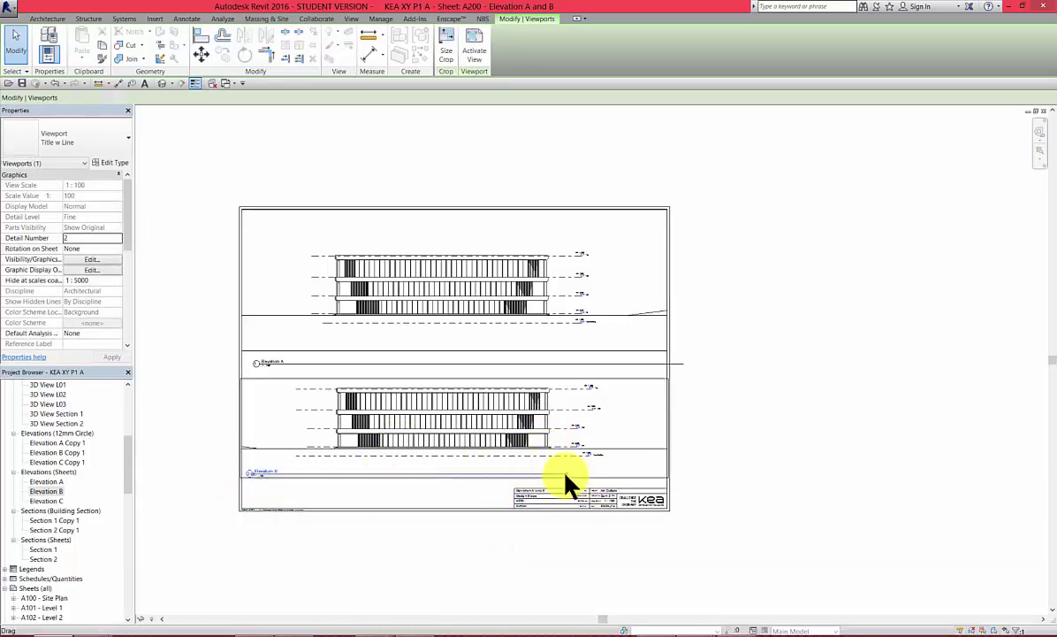
pyautogui.moveTo(535, 477); pyautogui.dragTo(281, 497)
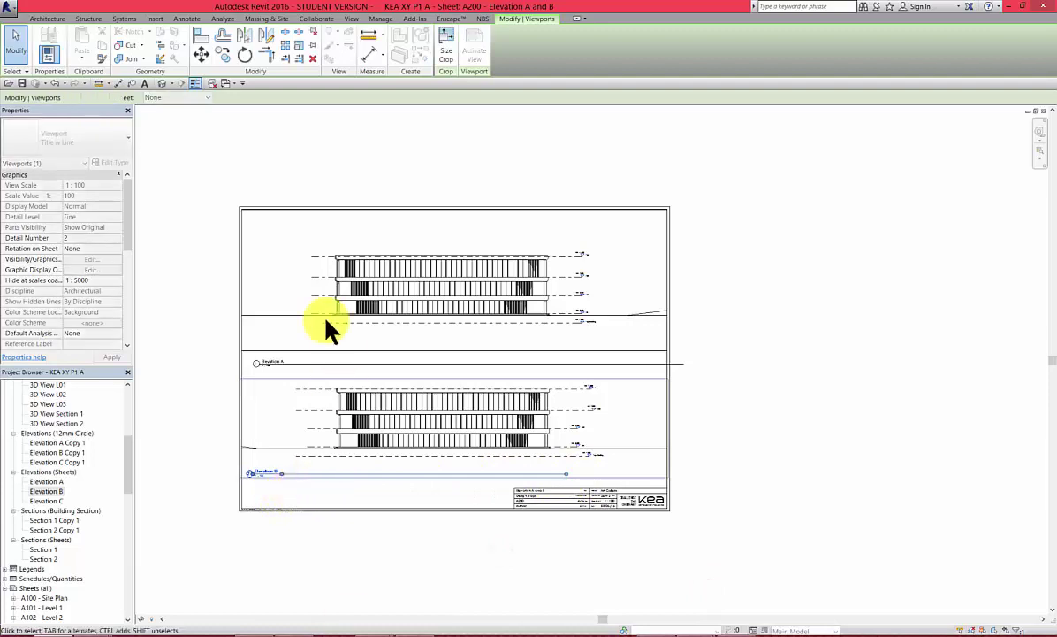
# - Adjust the Elevation A viewport title at its drawing's left edge, then deselect
pyautogui.click(682, 357)
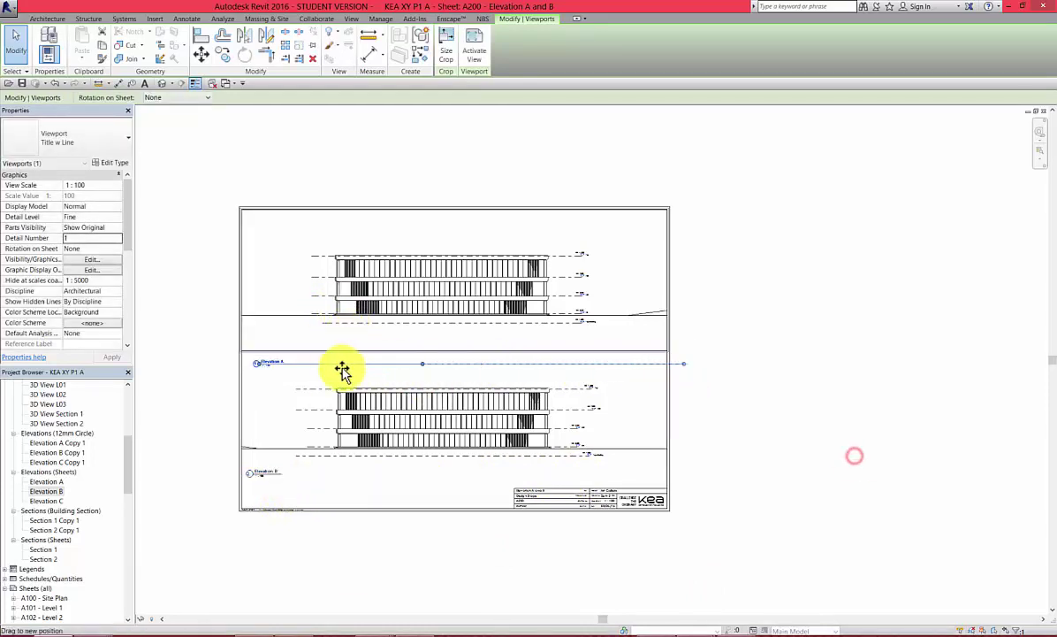
pyautogui.click(262, 364)
pyautogui.press('Escape')
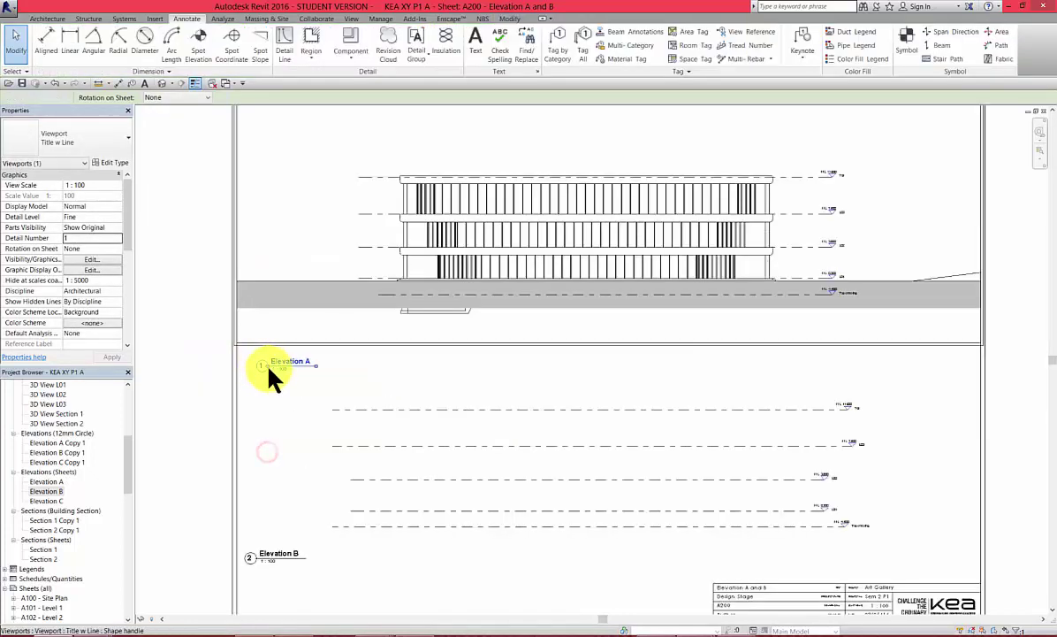
pyautogui.click(266, 365)
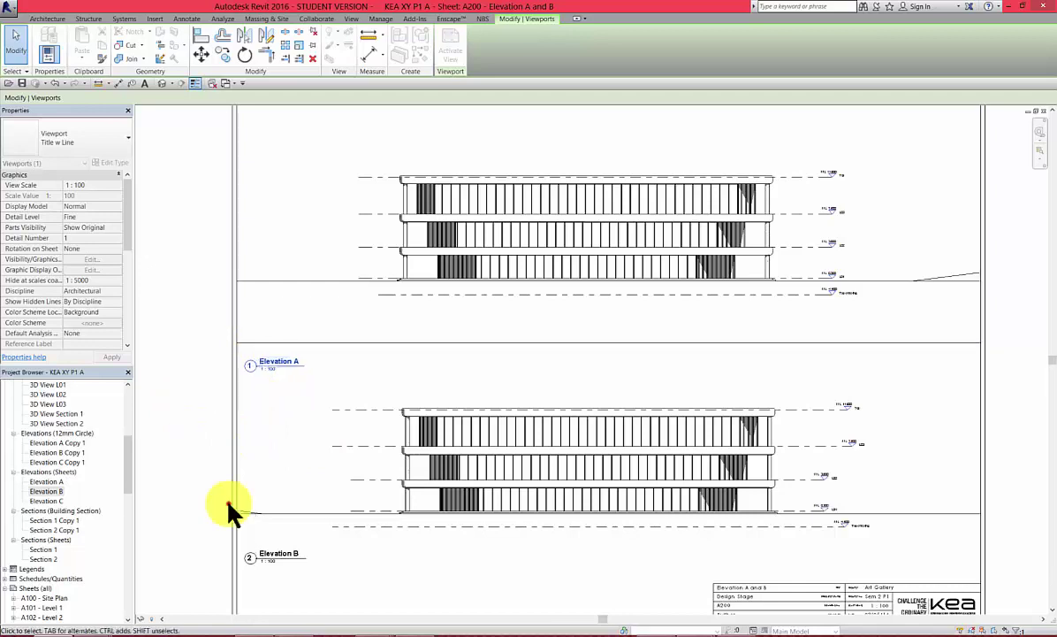
pyautogui.click(220, 477)
pyautogui.scroll(-1, 199, 405)
pyautogui.scroll(-3, 199, 405)
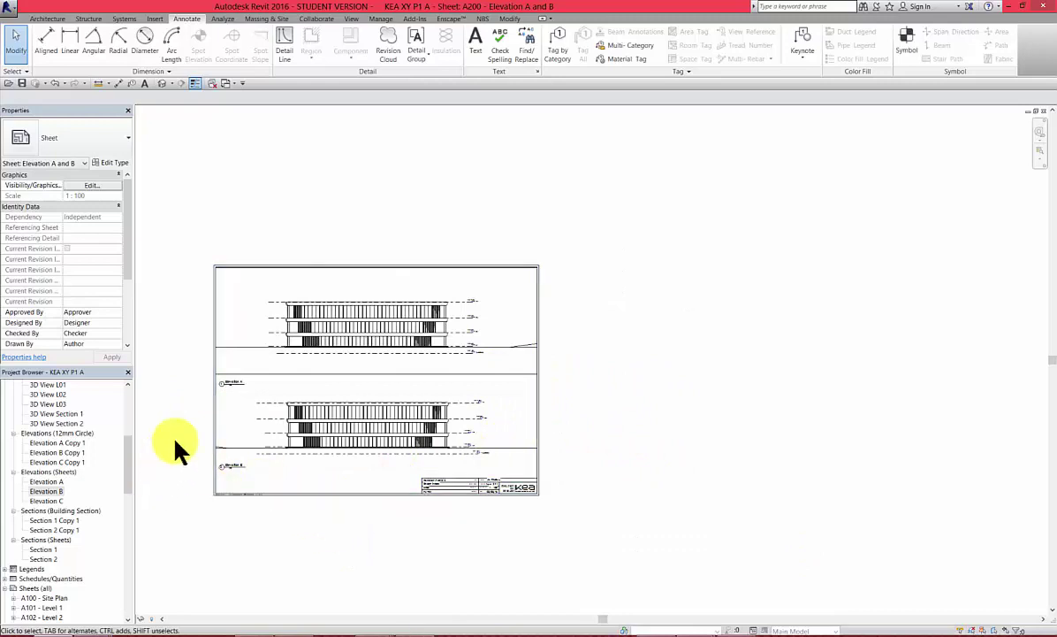
# - Activate Elevation A, hide its crop region, and return to the full sheet A200
pyautogui.scroll(2, 172, 433)
pyautogui.click(417, 411)
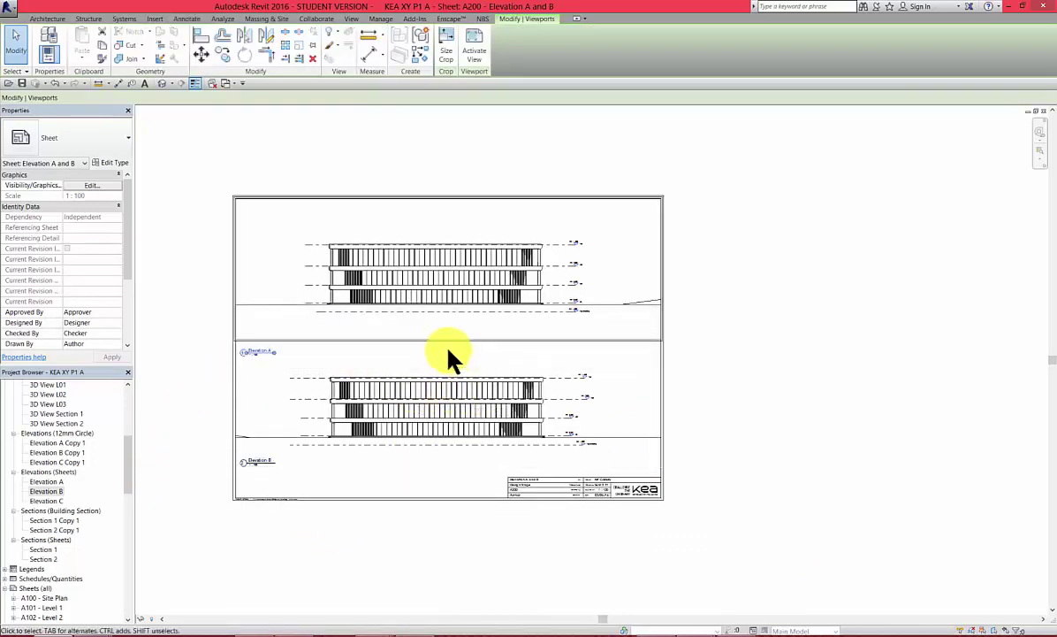
pyautogui.click(209, 305)
pyautogui.scroll(3, 208, 309)
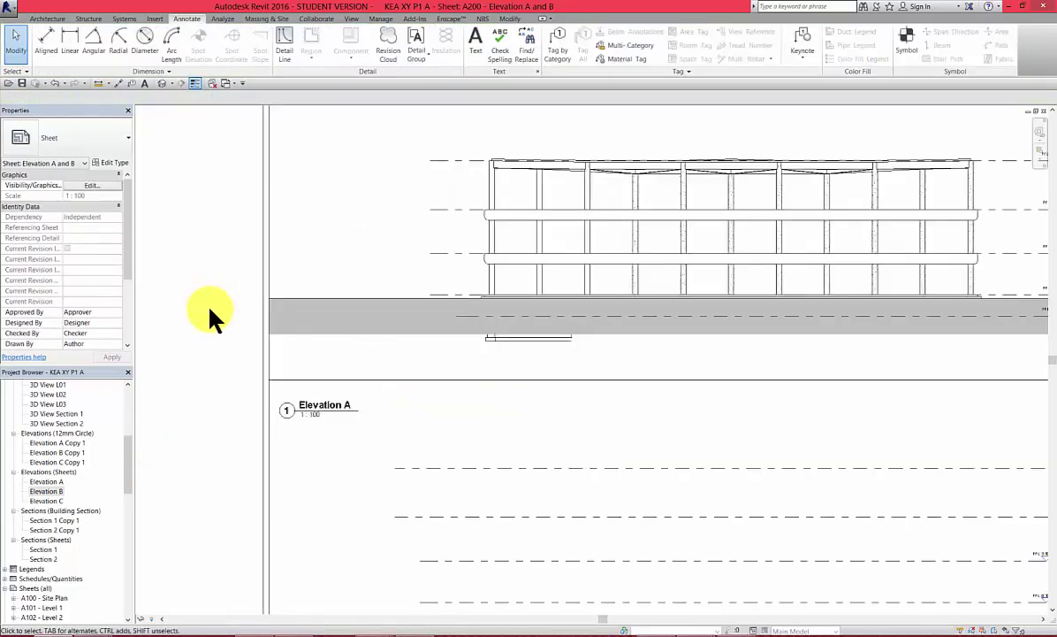
pyautogui.doubleClick(454, 470)
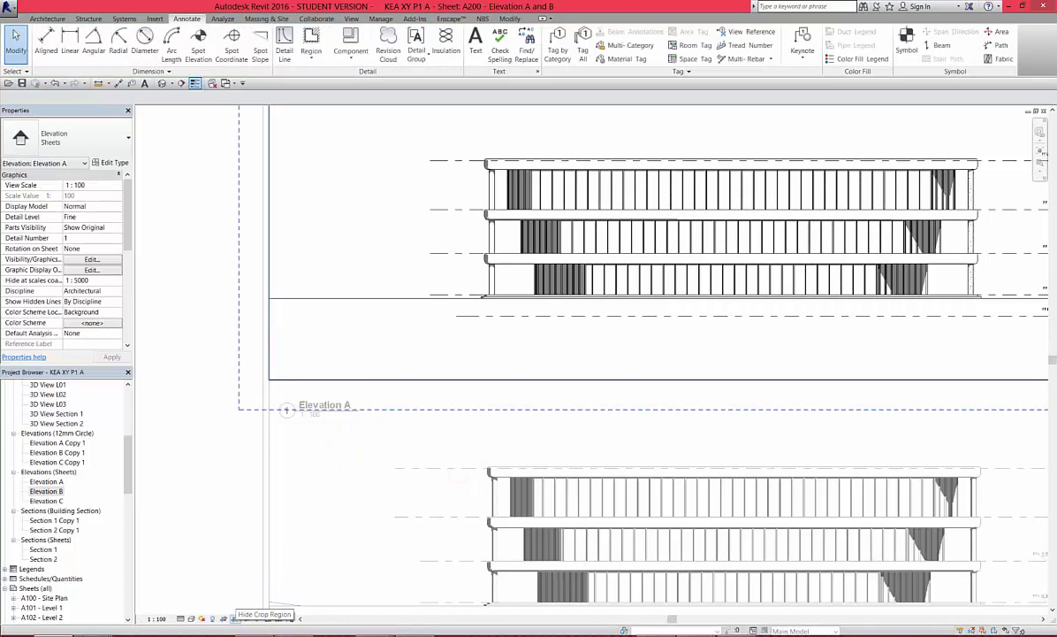
pyautogui.click(245, 618)
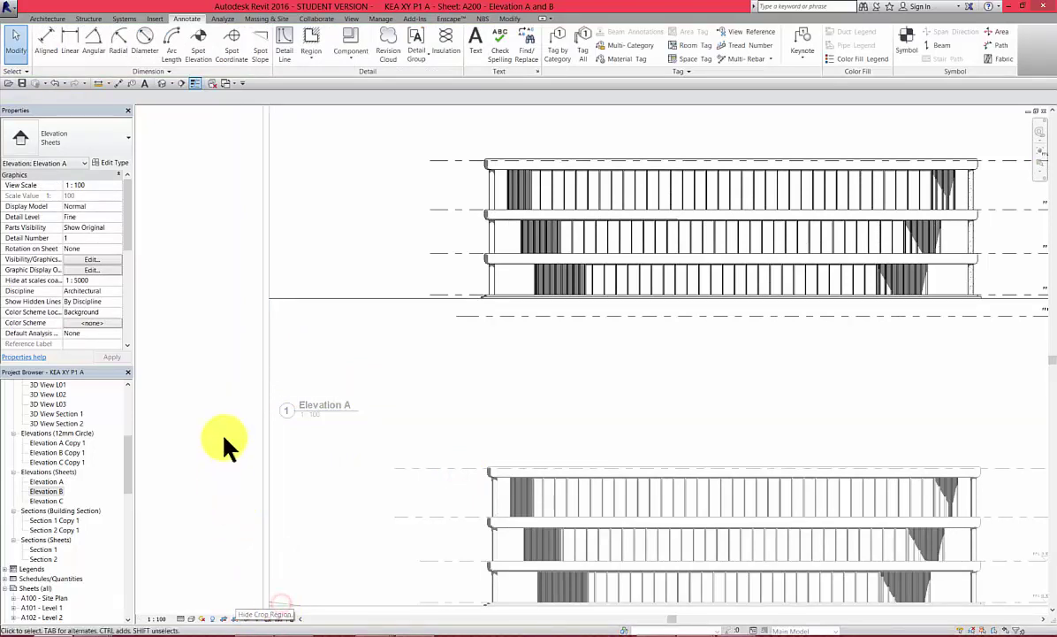
pyautogui.click(269, 522)
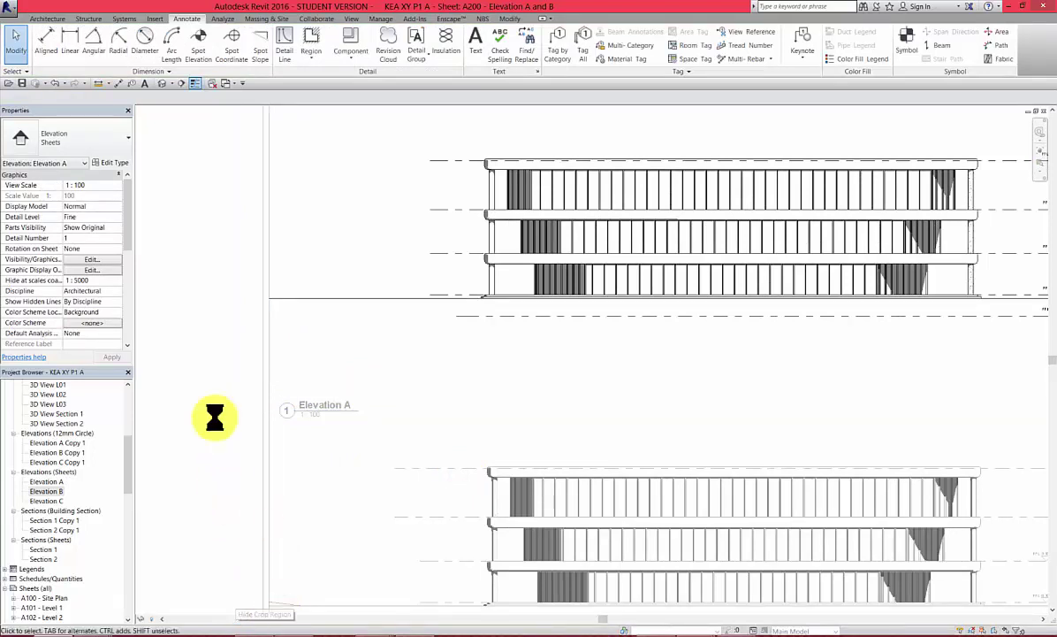
pyautogui.scroll(-2, 229, 426)
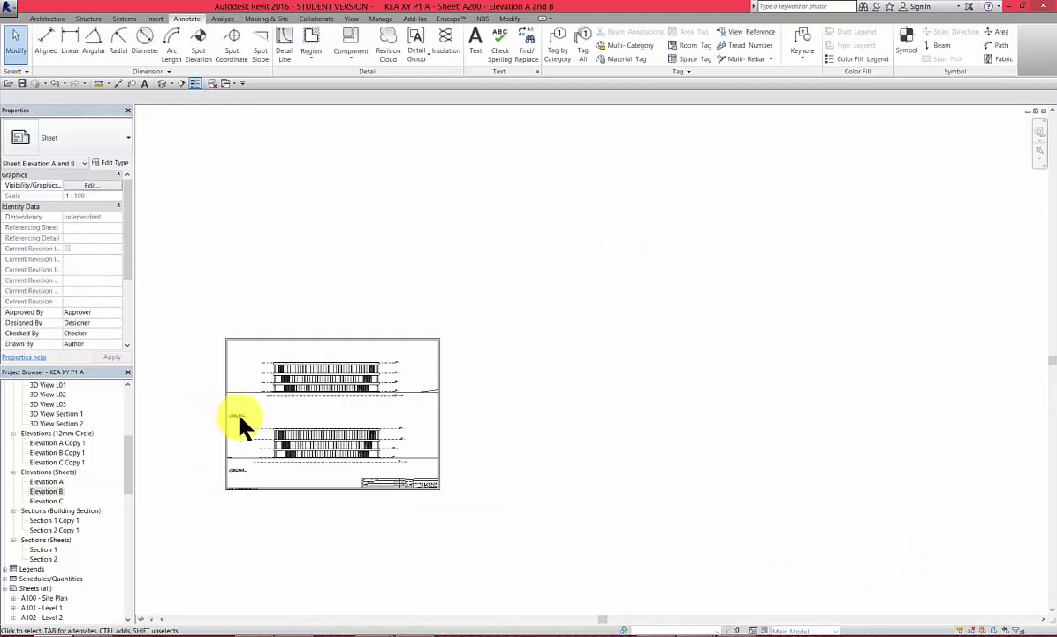
pyautogui.scroll(1, 195, 409)
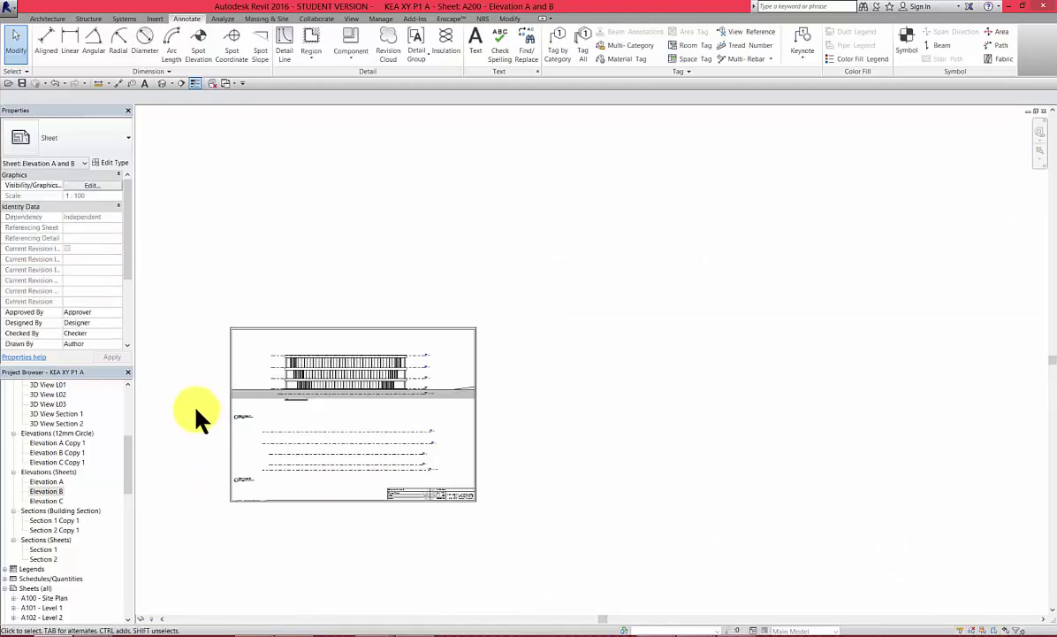
pyautogui.scroll(1, 196, 411)
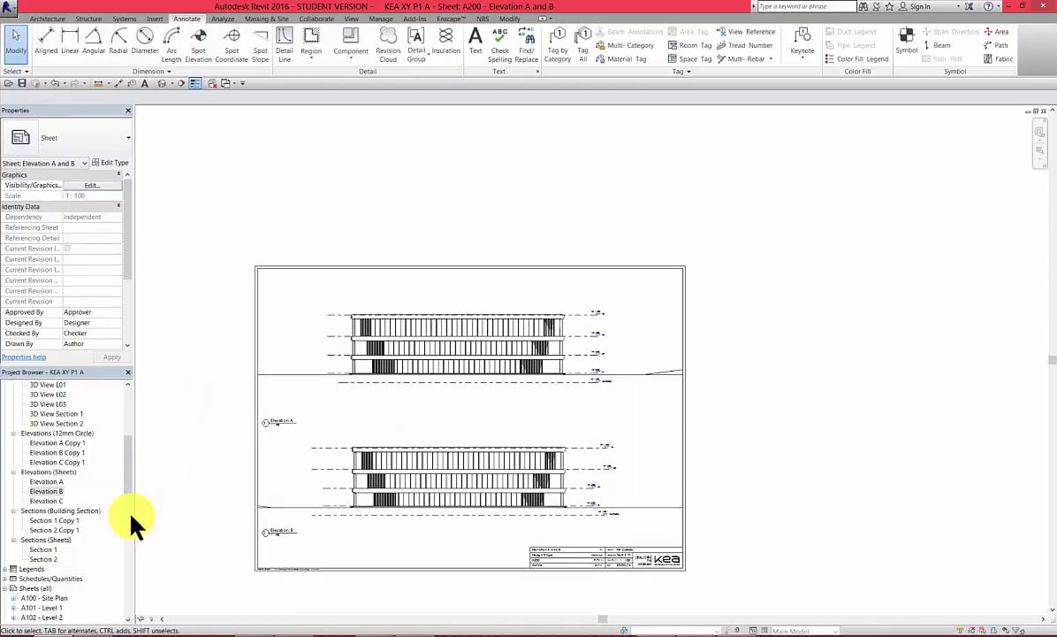
pyautogui.scroll(-4, 128, 482)
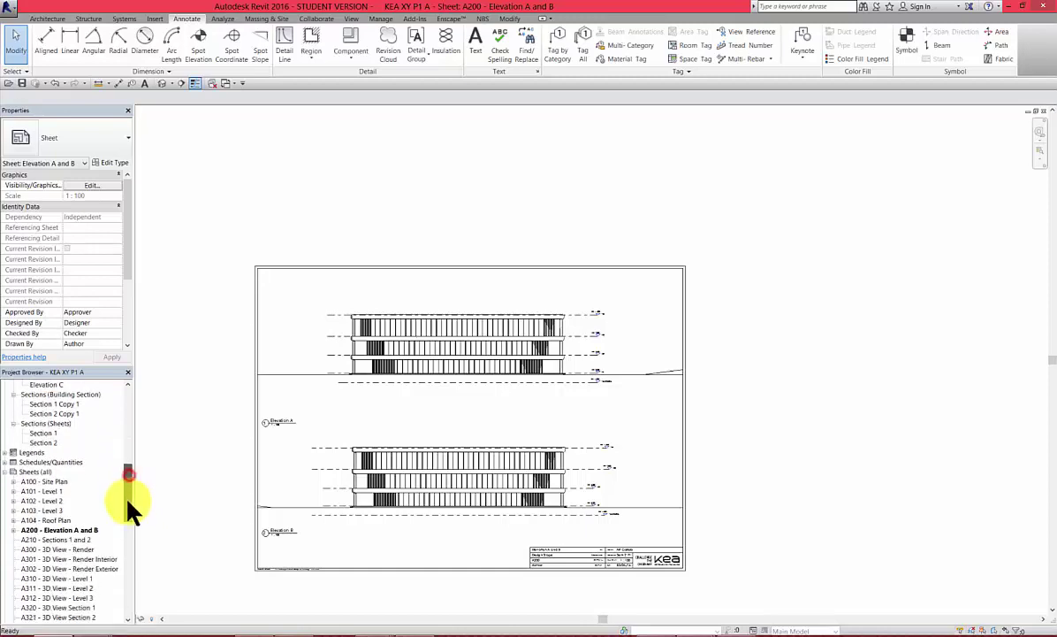
# - Open sheet A210 and locate the section views in the Project Browser
pyautogui.doubleClick(57, 538)
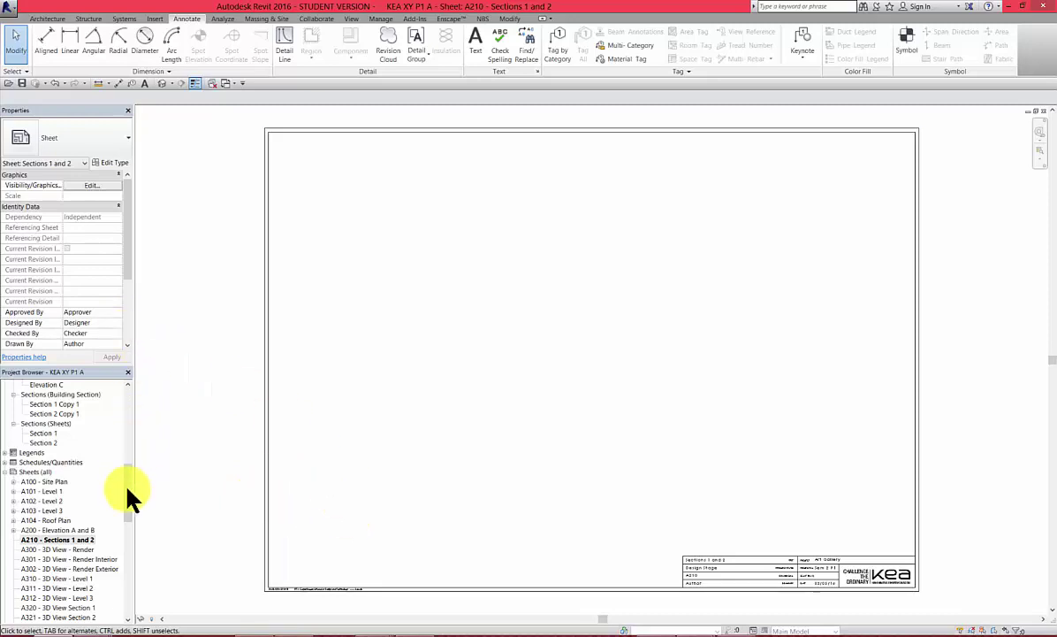
pyautogui.moveTo(128, 489); pyautogui.dragTo(133, 419)
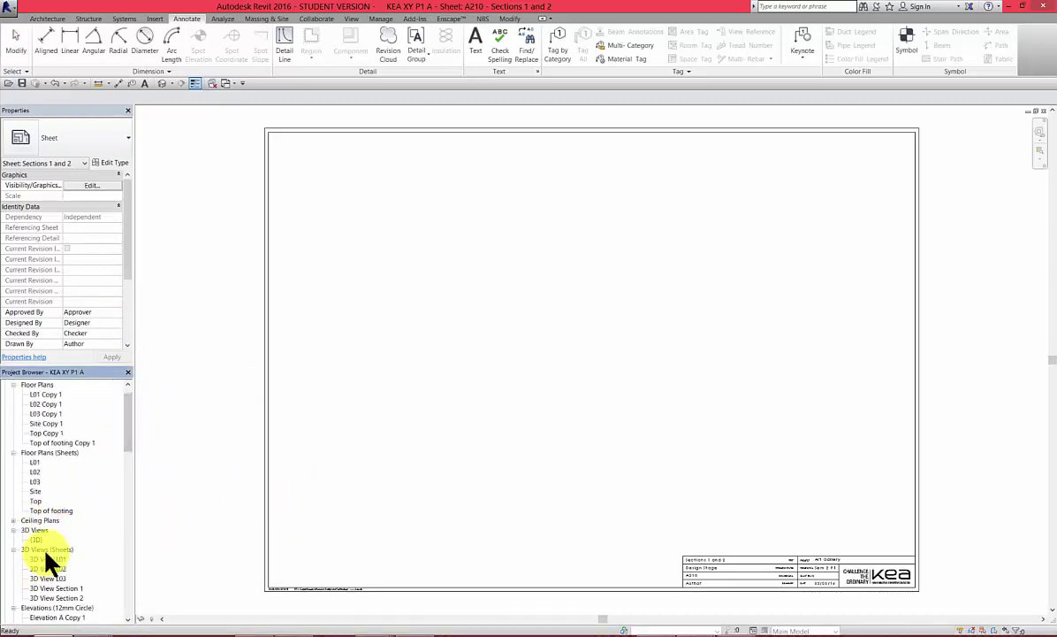
pyautogui.click(55, 607)
pyautogui.moveTo(125, 440); pyautogui.dragTo(127, 462)
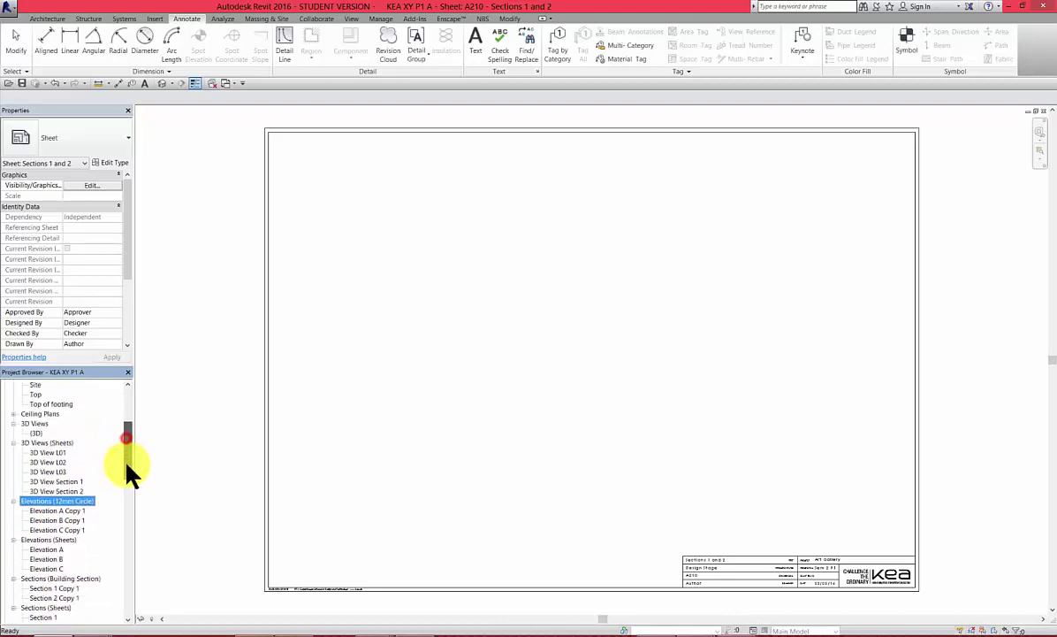
pyautogui.click(62, 568)
pyautogui.scroll(-1, 67, 574)
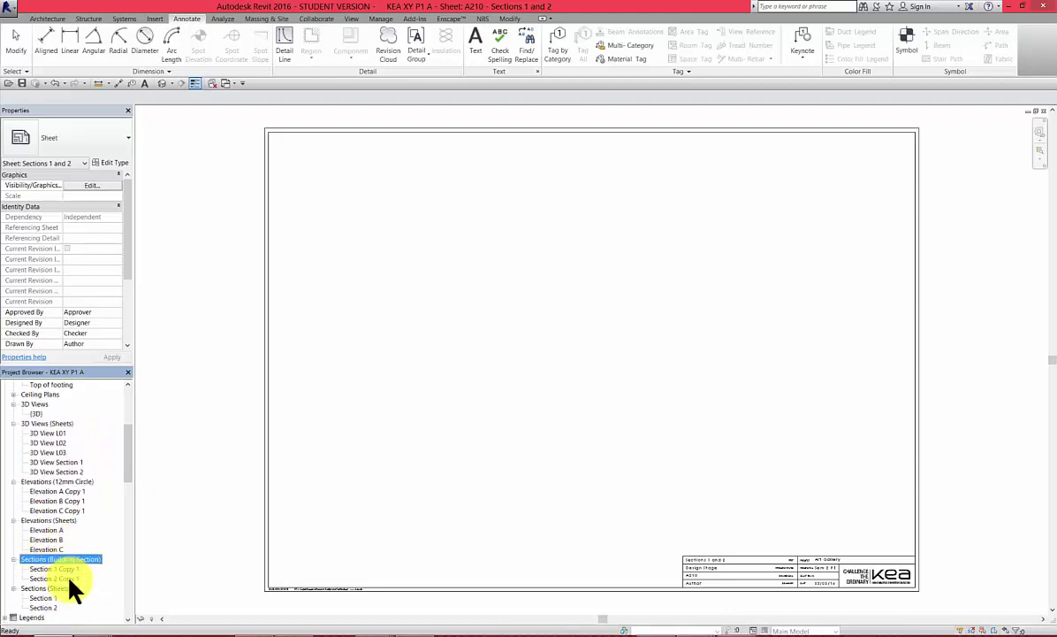
pyautogui.scroll(-2, 56, 594)
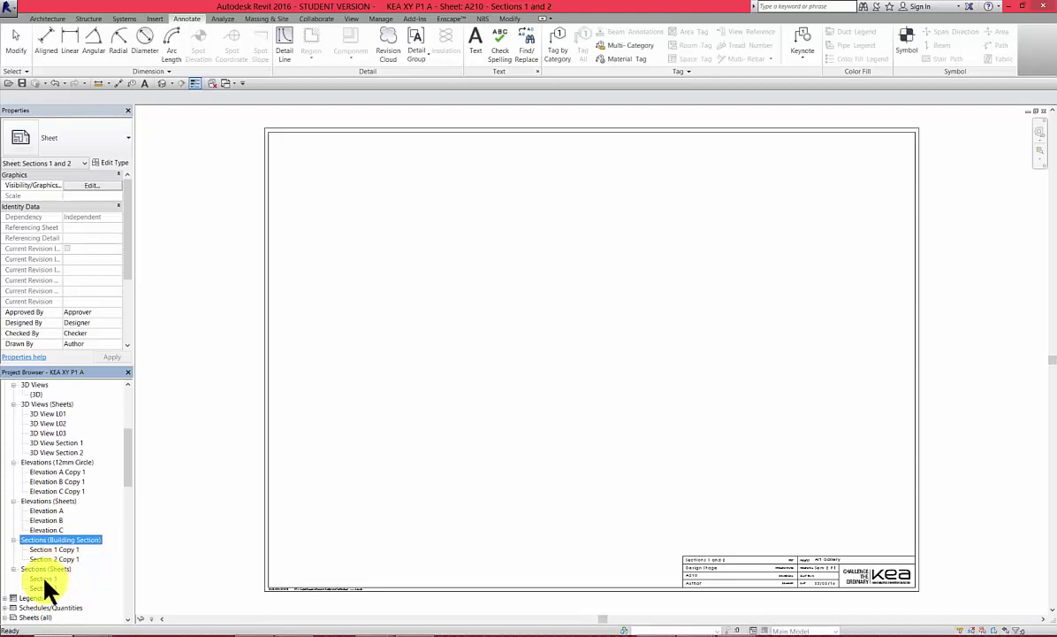
# - Place Section 1 on sheet A210 with Section 2 below it
pyautogui.click(42, 579)
pyautogui.moveTo(45, 580); pyautogui.dragTo(590, 279)
pyautogui.click(561, 268)
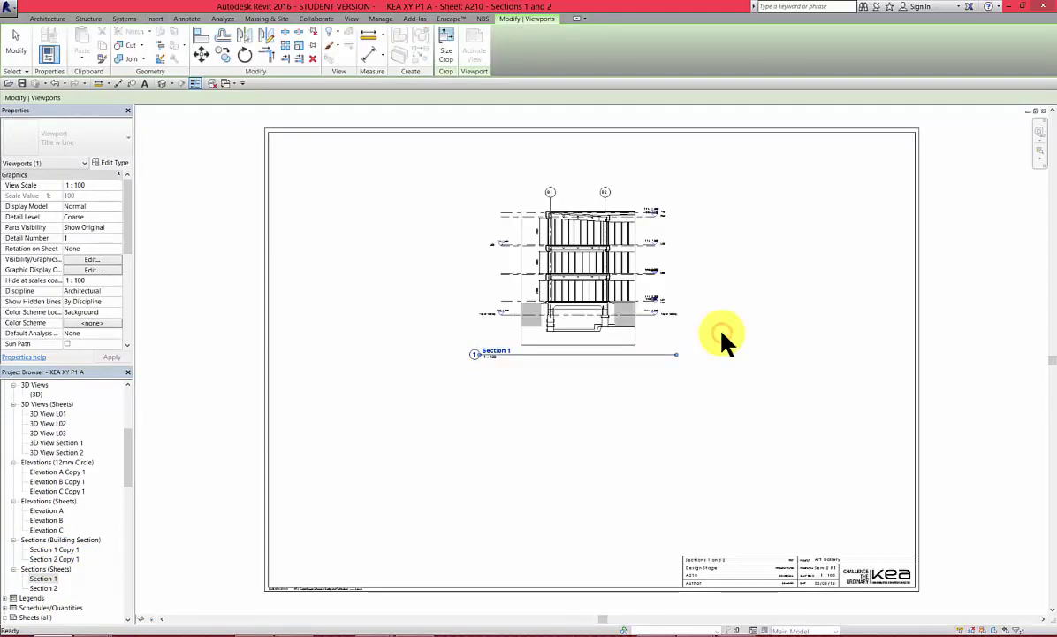
pyautogui.click(45, 588)
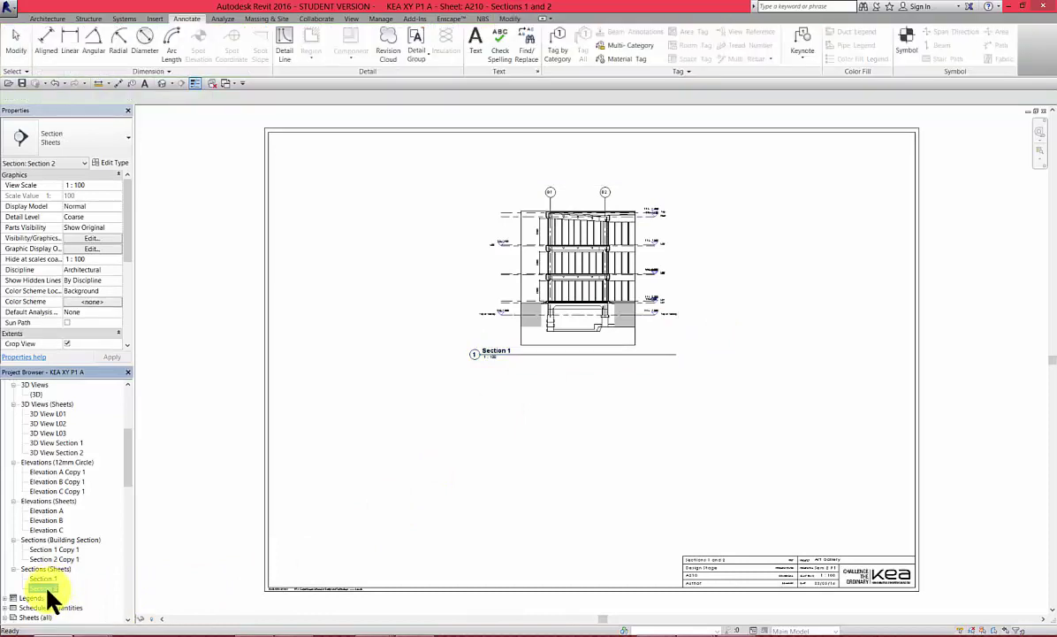
pyautogui.click(597, 441)
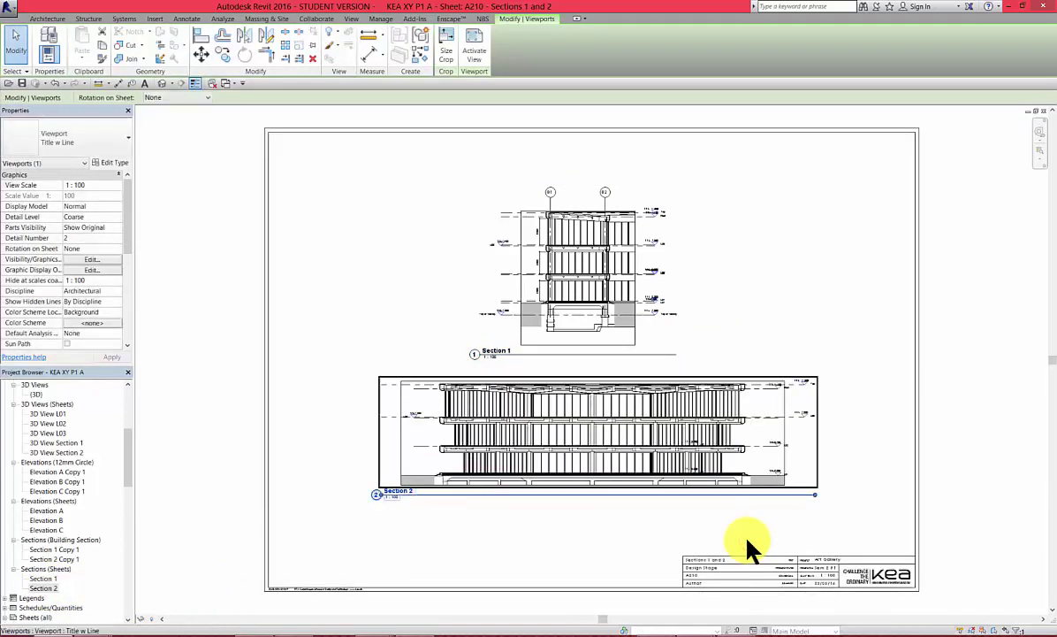
# - Reposition the Section 1 and Section 2 viewports on the sheet
pyautogui.click(566, 270)
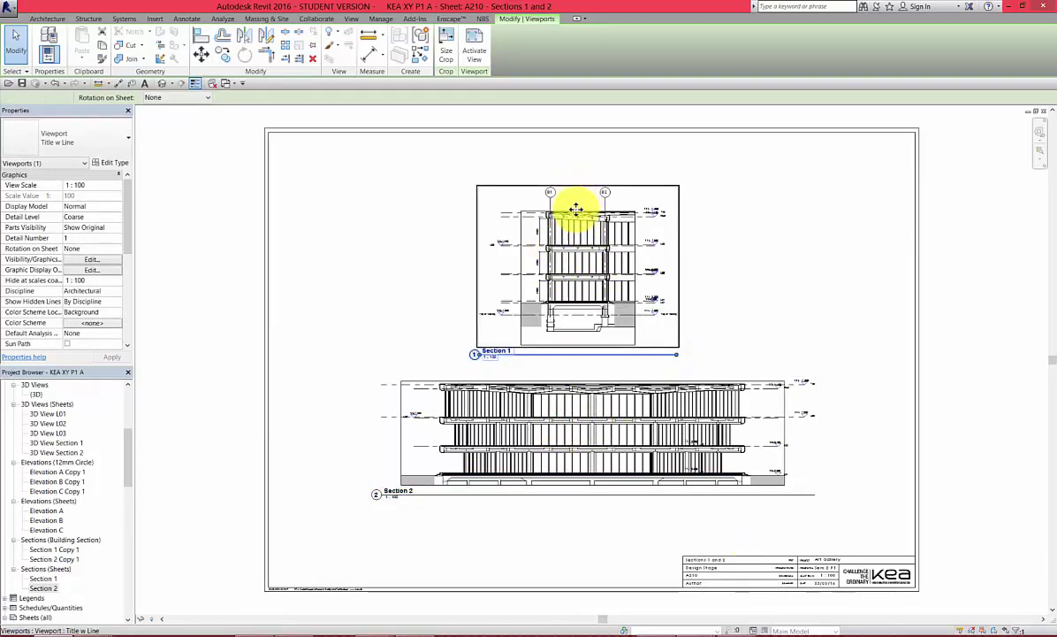
pyautogui.moveTo(569, 224); pyautogui.dragTo(595, 254)
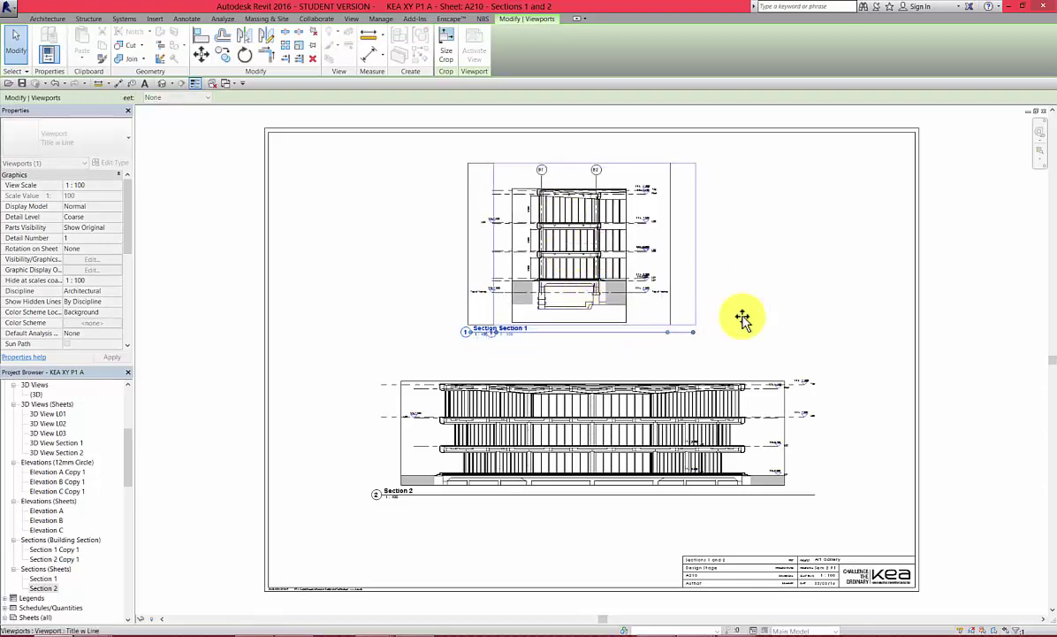
pyautogui.click(570, 407)
pyautogui.moveTo(595, 411); pyautogui.dragTo(747, 512)
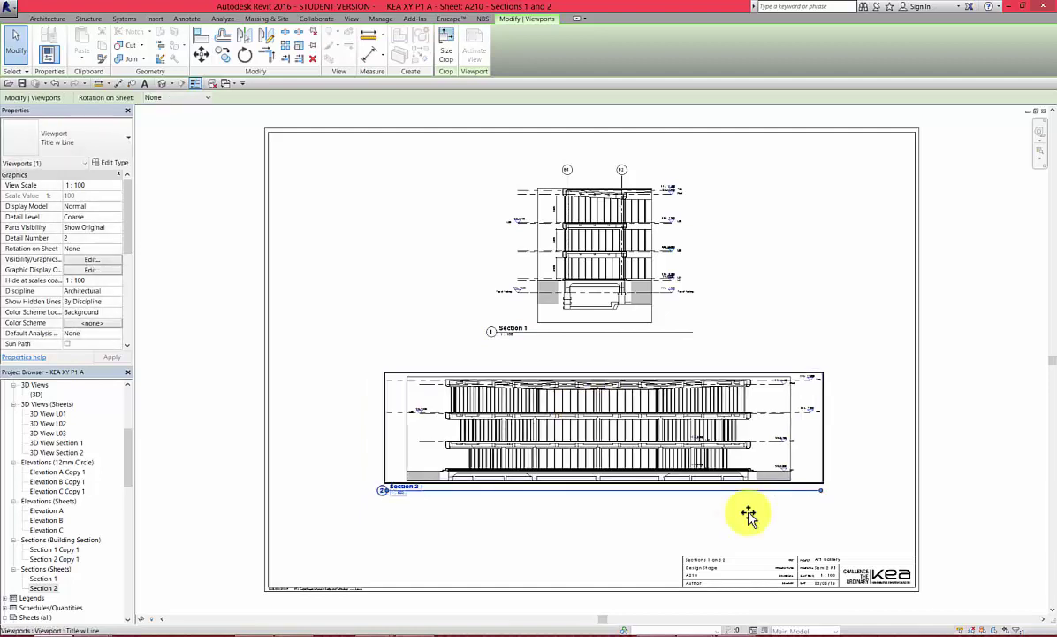
pyautogui.scroll(-3, 547, 422)
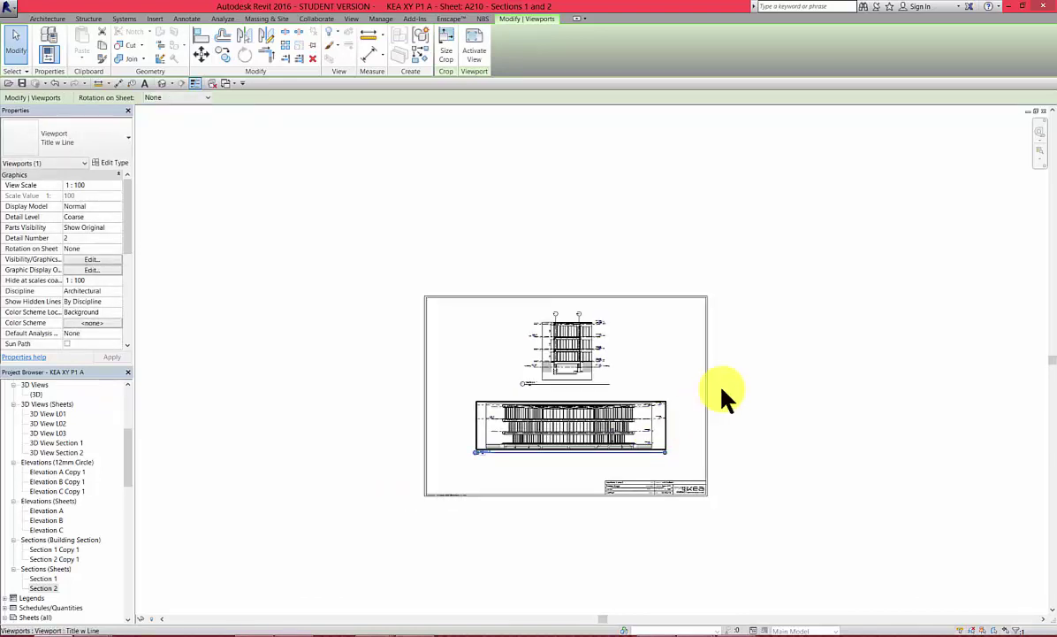
pyautogui.scroll(3, 595, 389)
# - Shorten the Section 1 and Section 2 title lines to fit their labels
pyautogui.click(574, 370)
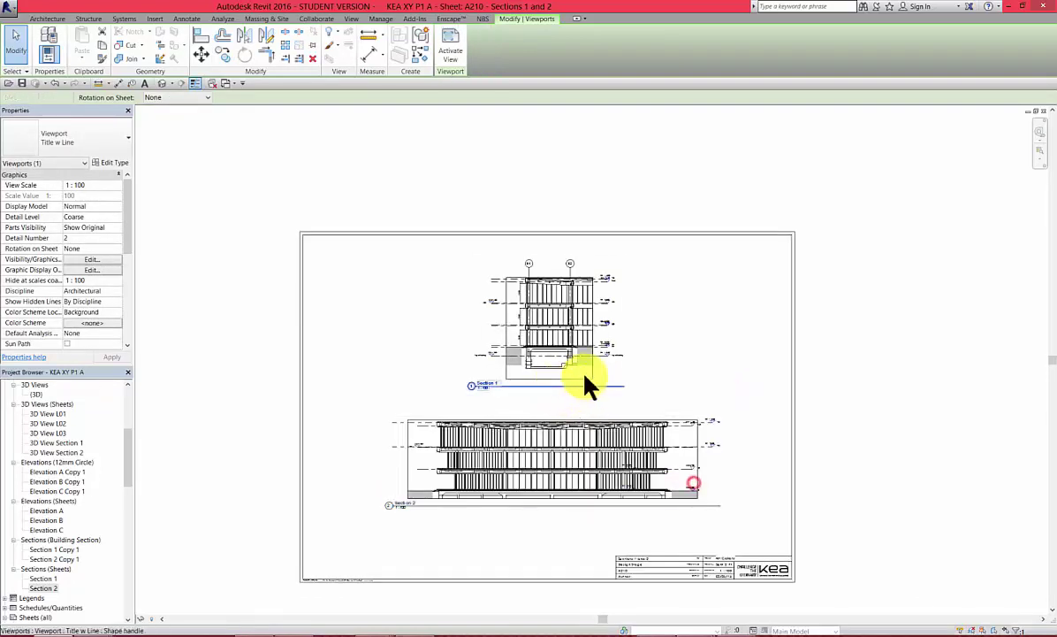
pyautogui.moveTo(622, 389); pyautogui.dragTo(504, 413)
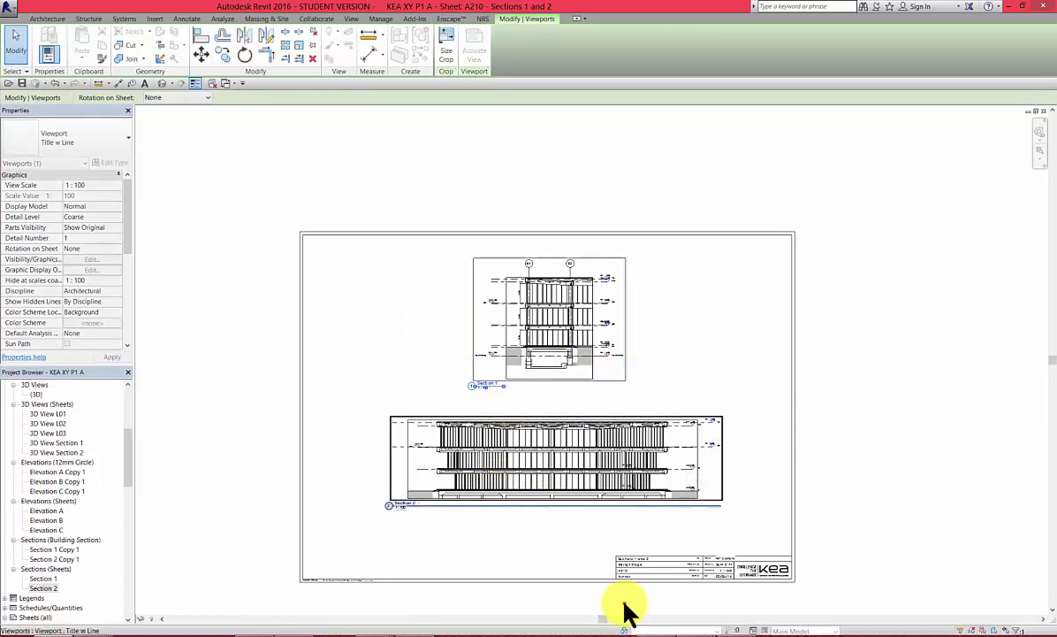
pyautogui.click(716, 496)
pyautogui.moveTo(677, 514); pyautogui.dragTo(420, 529)
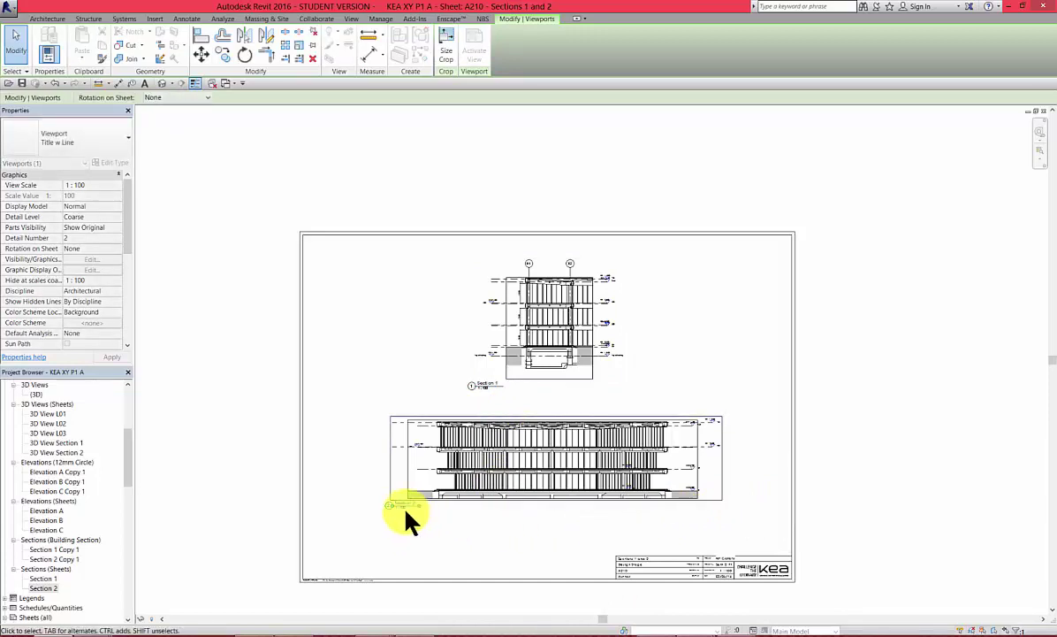
pyautogui.click(594, 483)
pyautogui.moveTo(474, 384); pyautogui.dragTo(389, 389)
pyautogui.click(426, 524)
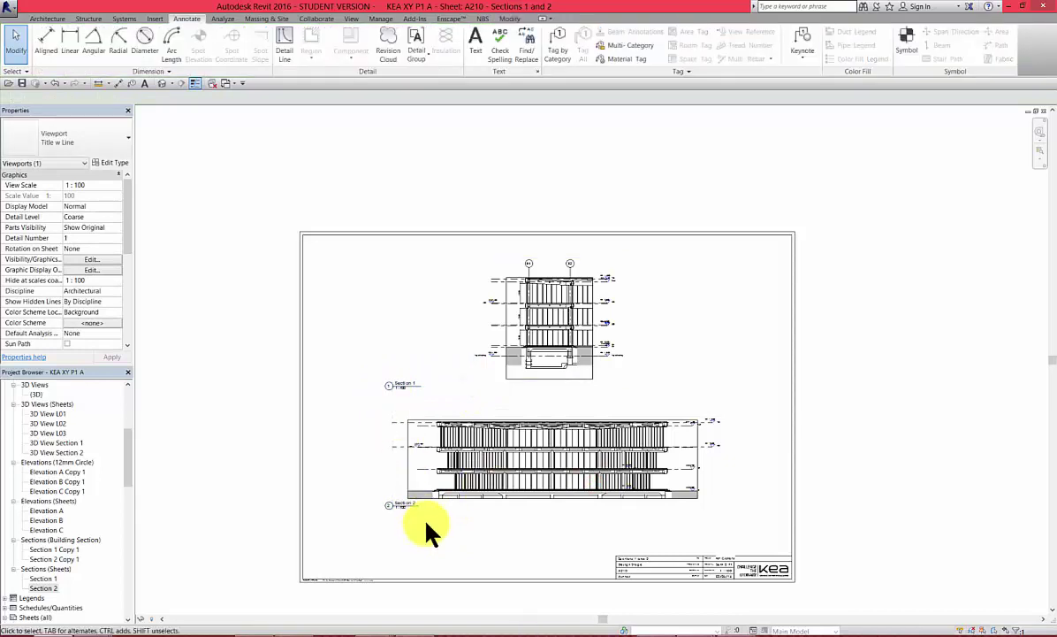
pyautogui.click(536, 599)
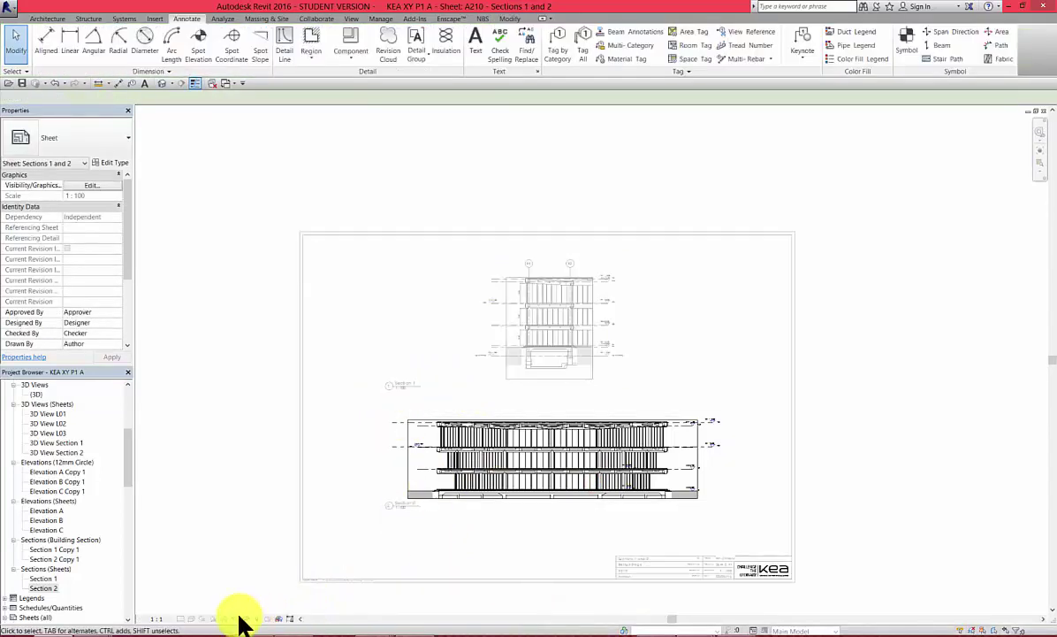
# - Hide Section 2's crop boundary and return to the sheet's properties
pyautogui.click(236, 618)
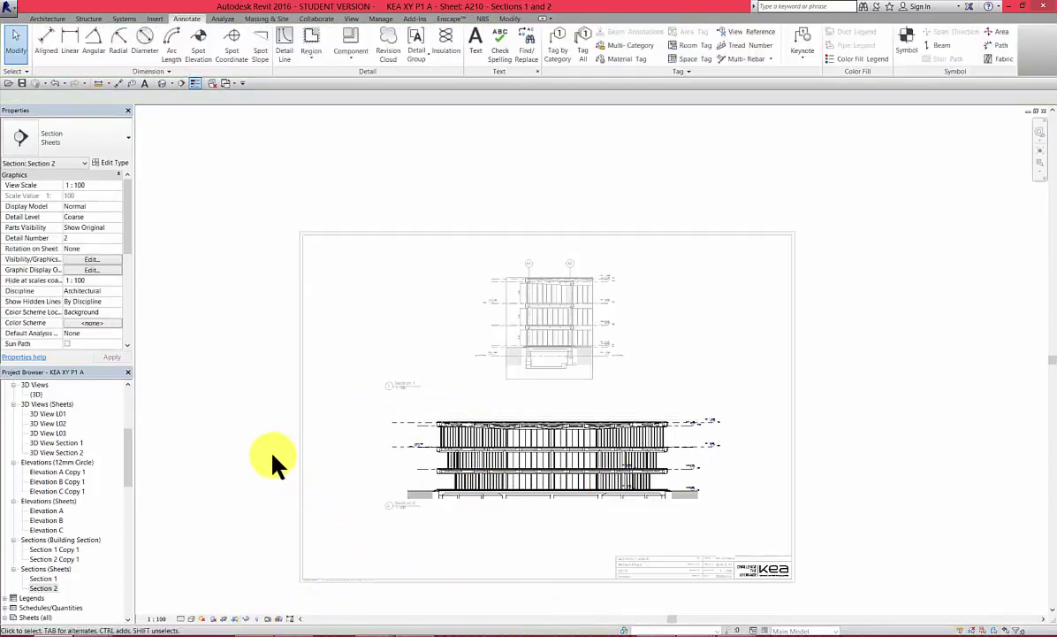
pyautogui.scroll(2, 614, 497)
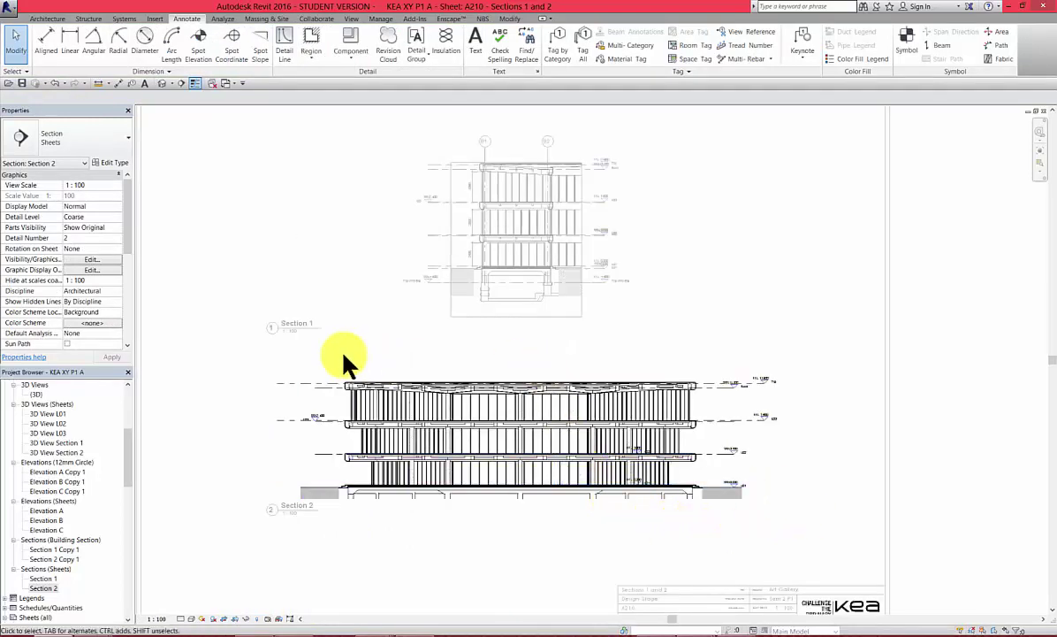
pyautogui.scroll(-2, 728, 531)
pyautogui.click(731, 536)
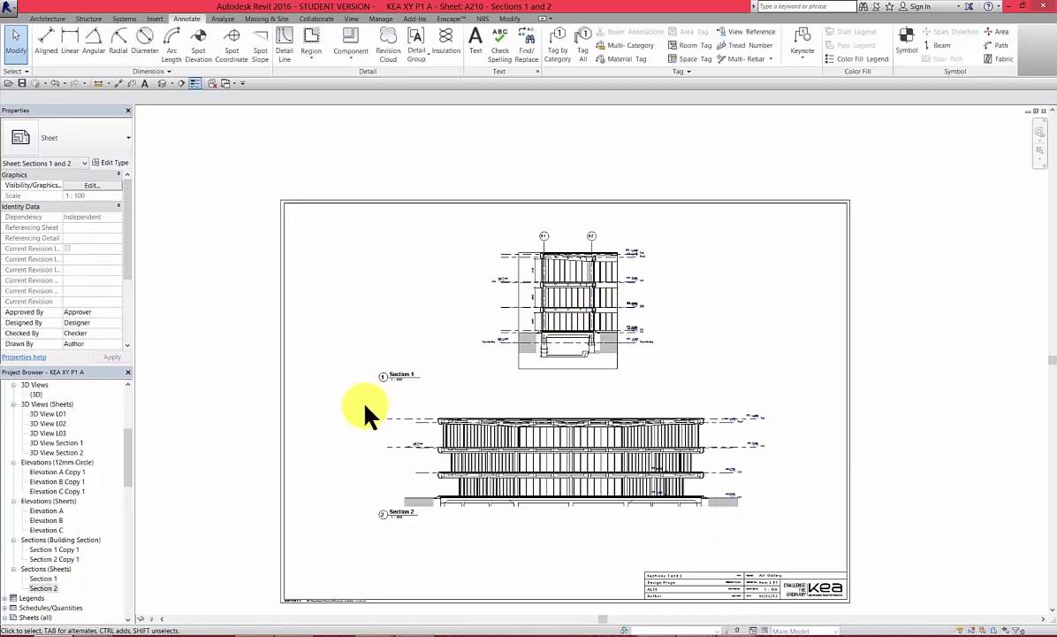
pyautogui.scroll(-2, 621, 442)
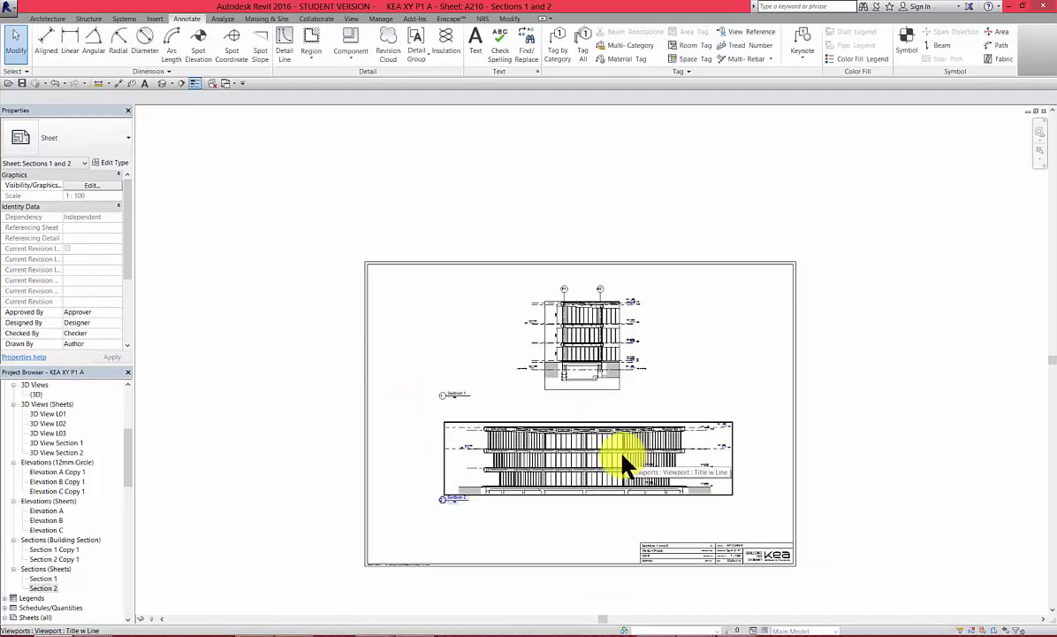
pyautogui.scroll(1, 594, 501)
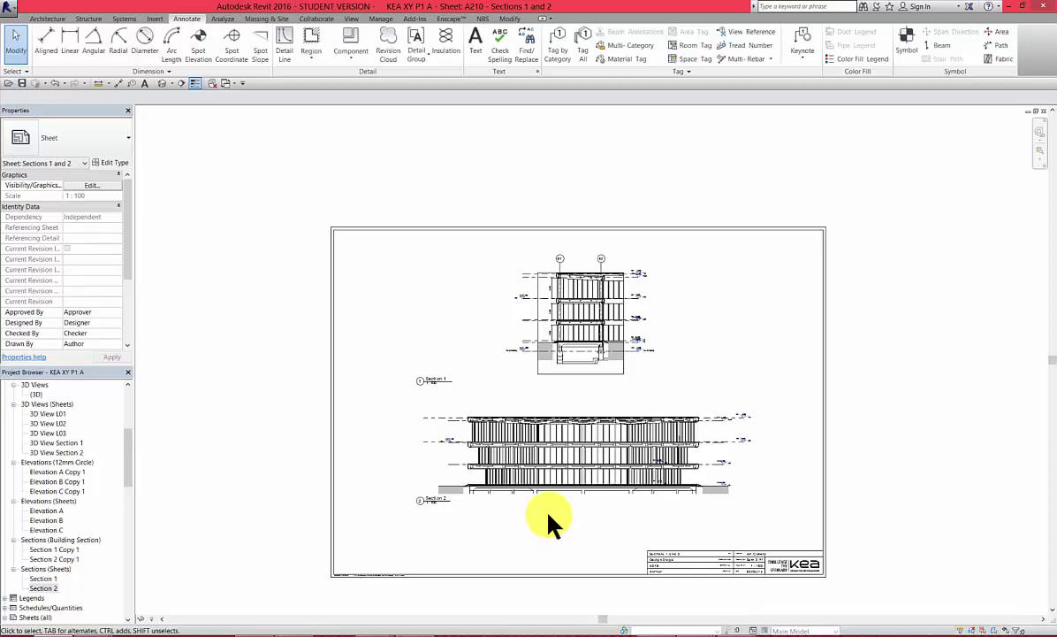
pyautogui.scroll(1, 672, 473)
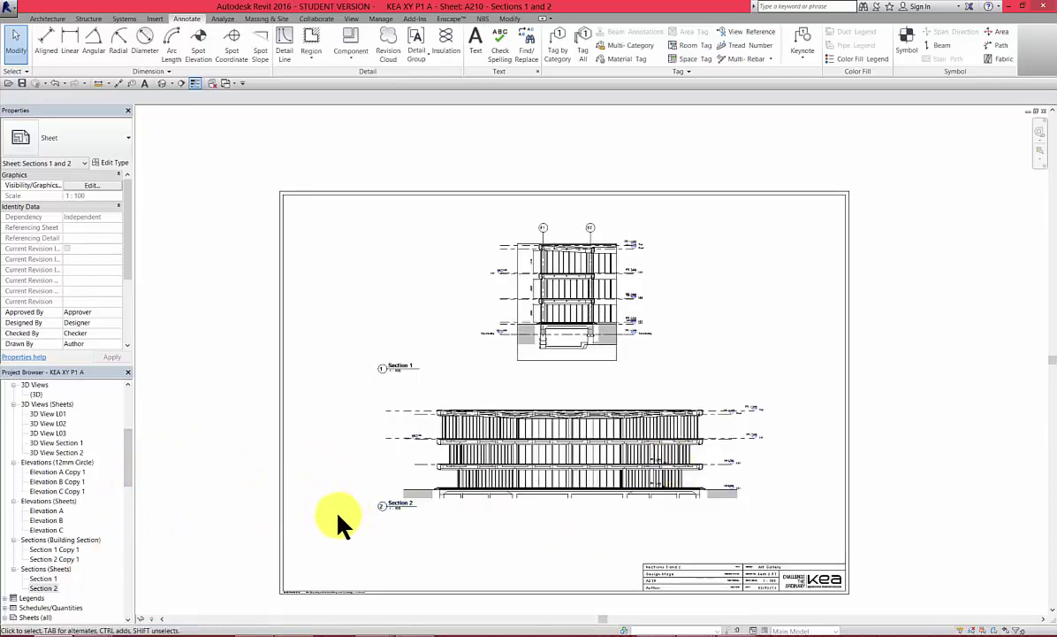
pyautogui.click(126, 452)
pyautogui.scroll(-5, 128, 456)
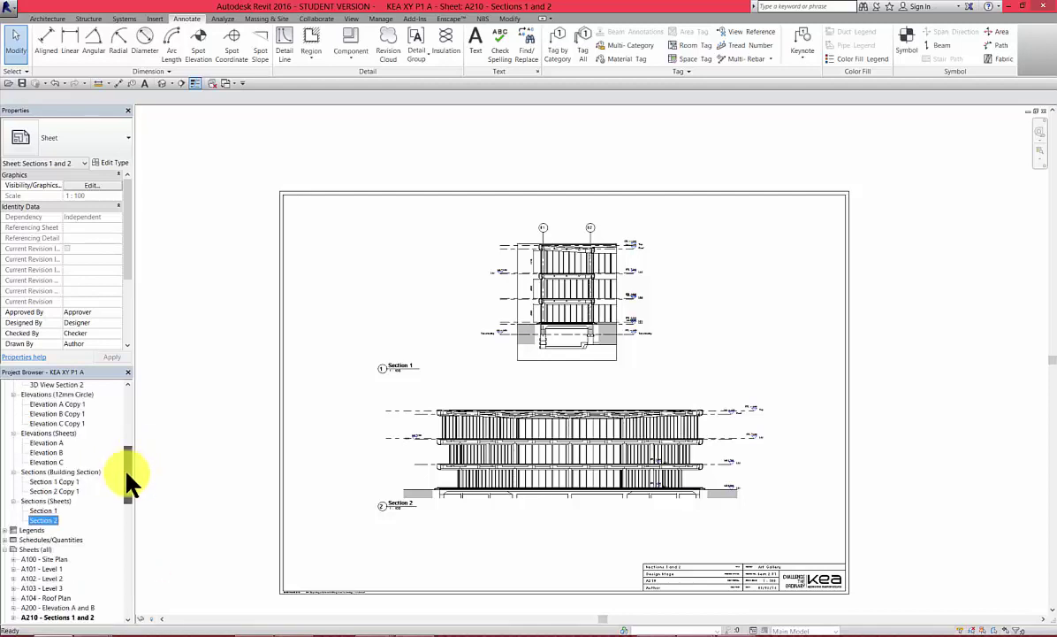
# - Open sheet A300 - 3D View - Render, then the L01 and Site floor plans
pyautogui.doubleClick(84, 561)
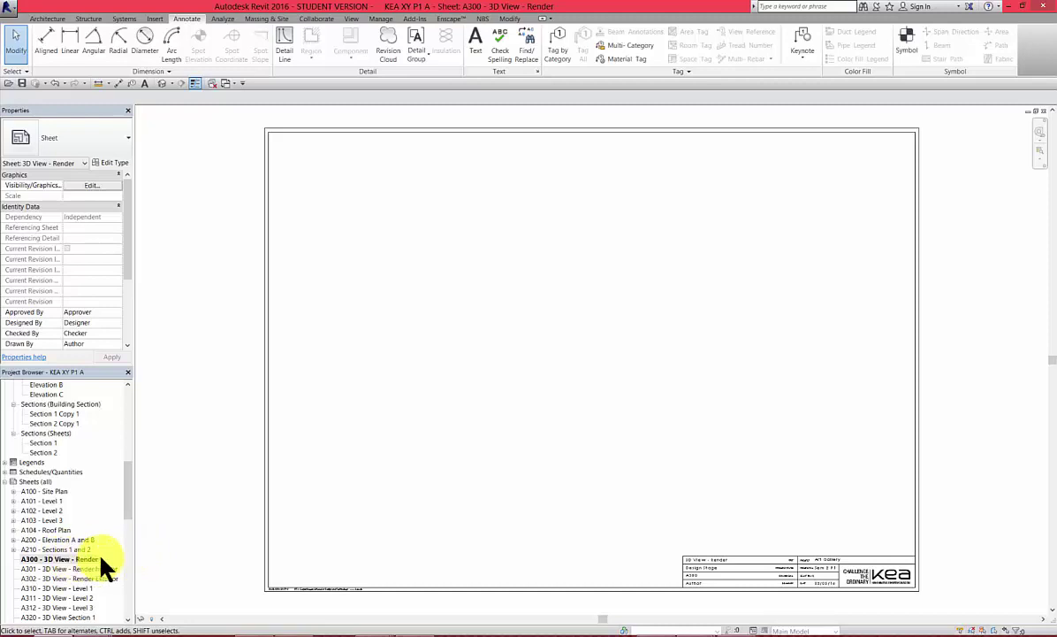
pyautogui.moveTo(127, 487); pyautogui.dragTo(129, 416)
pyautogui.click(28, 412)
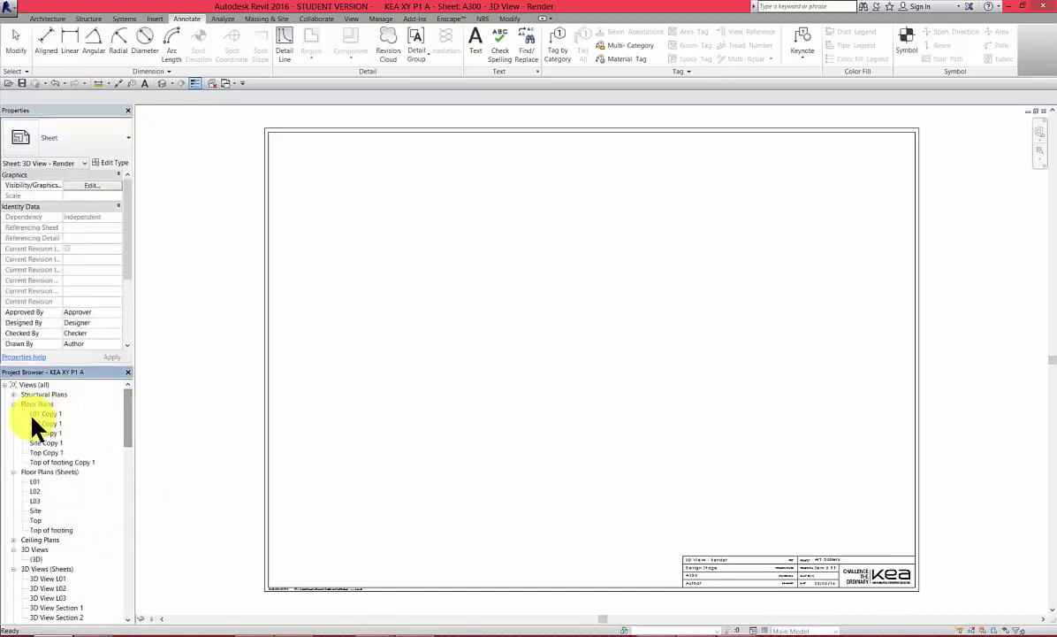
pyautogui.doubleClick(37, 483)
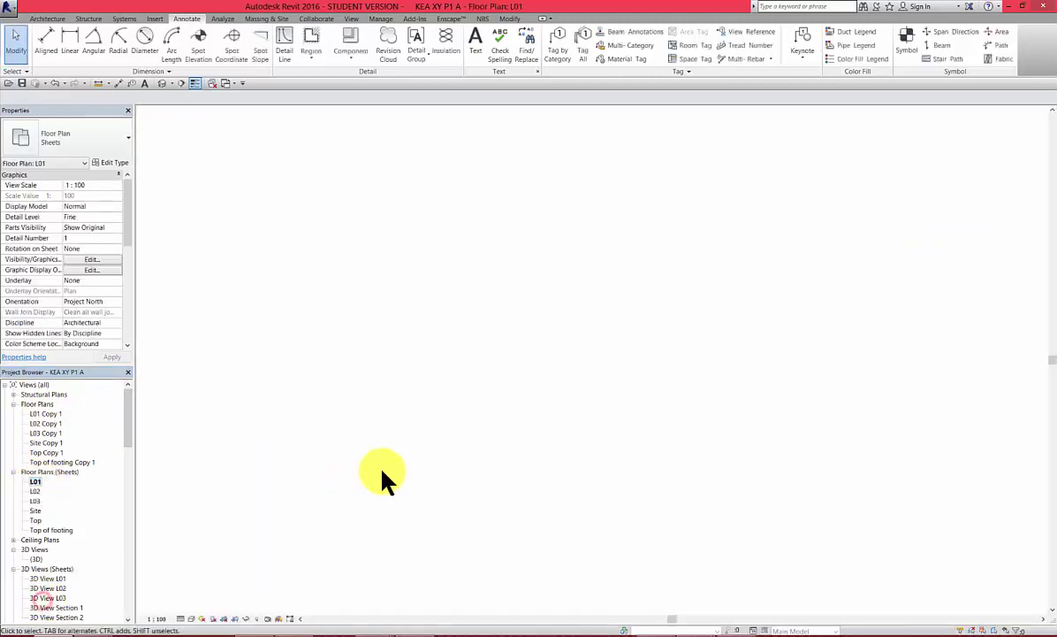
pyautogui.doubleClick(35, 510)
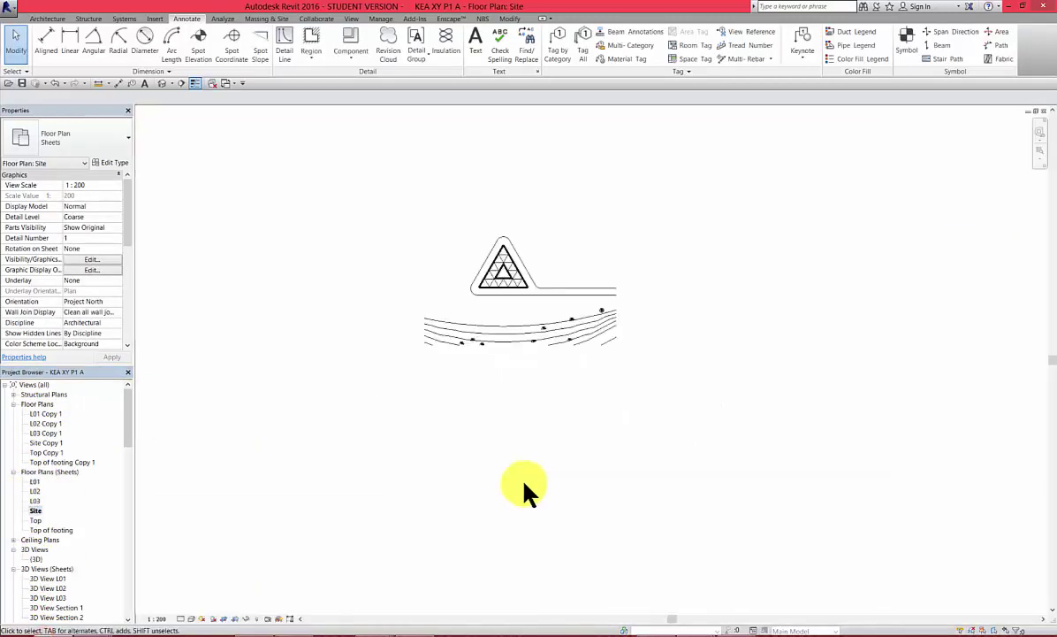
# - Open the Site Copy 1 floor plan, leaving the Floor Plans (Sheets) group collapsed
pyautogui.scroll(-3, 524, 491)
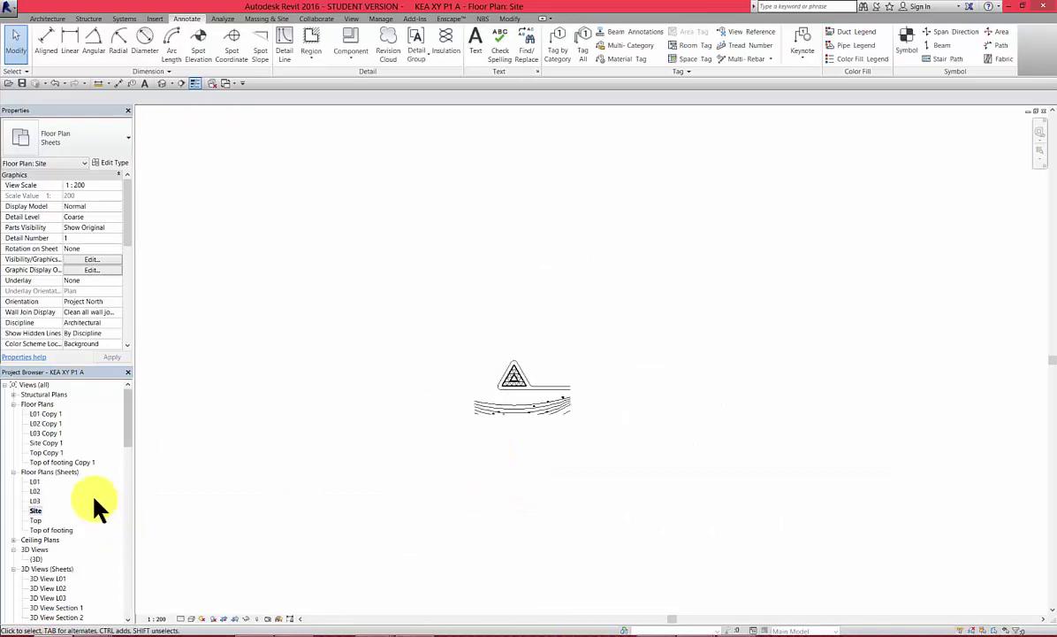
pyautogui.doubleClick(18, 472)
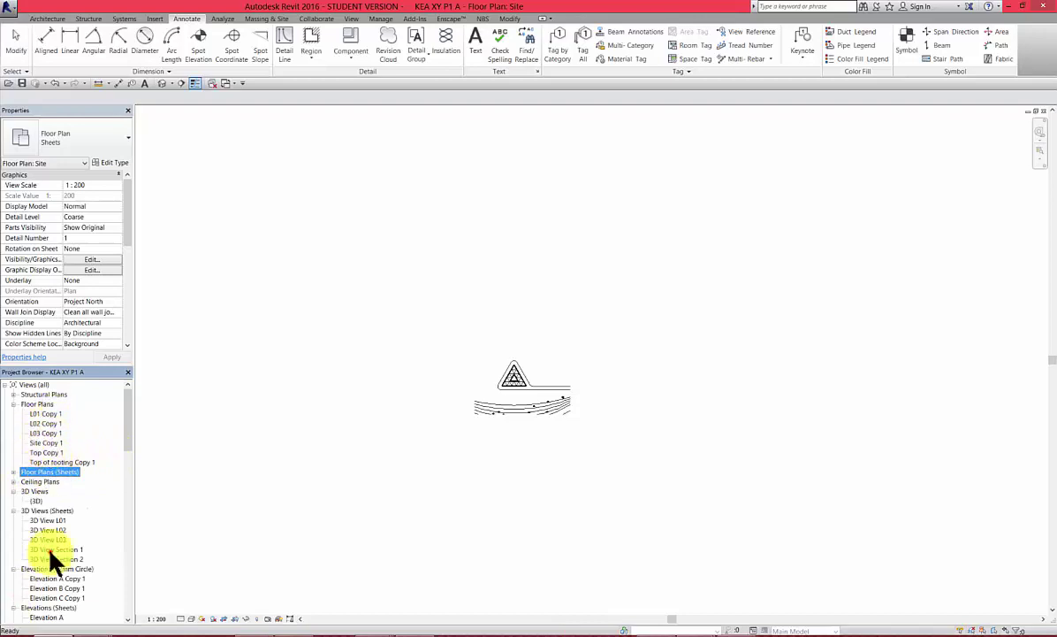
pyautogui.doubleClick(37, 442)
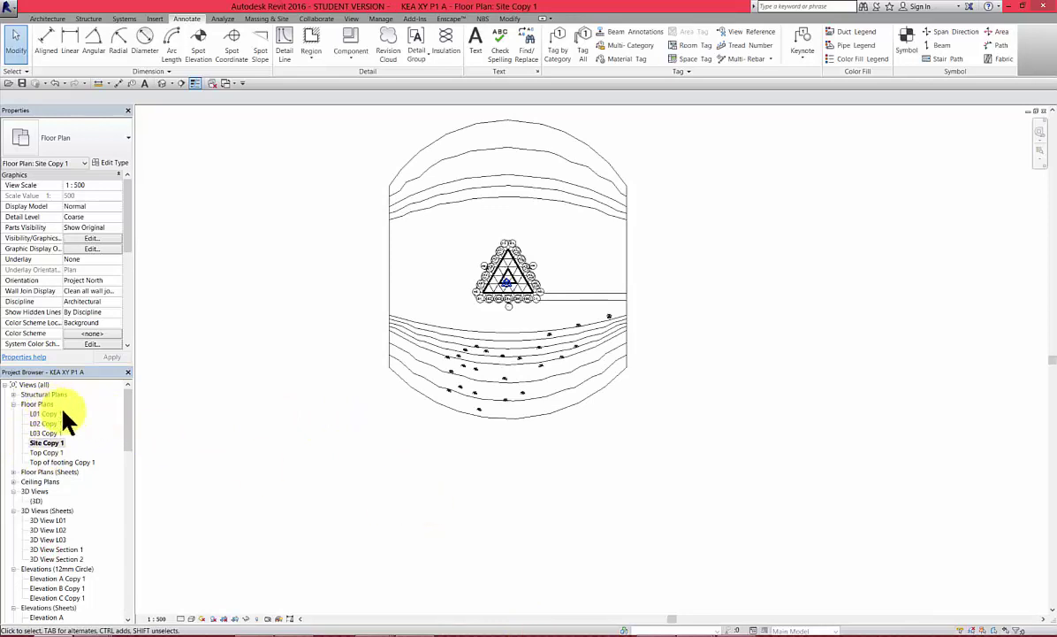
pyautogui.click(13, 471)
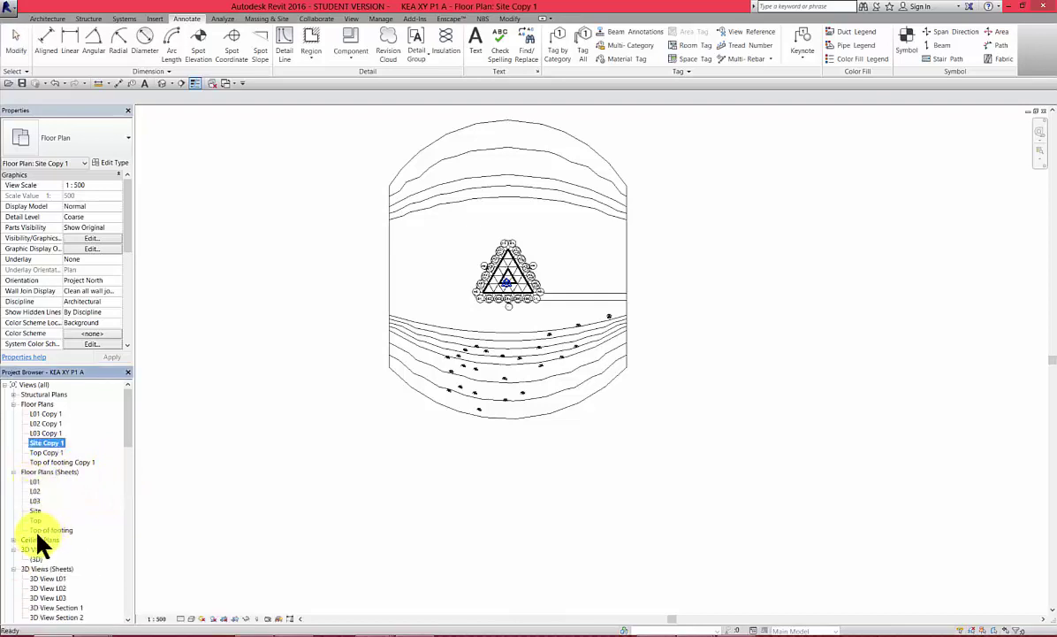
pyautogui.click(13, 471)
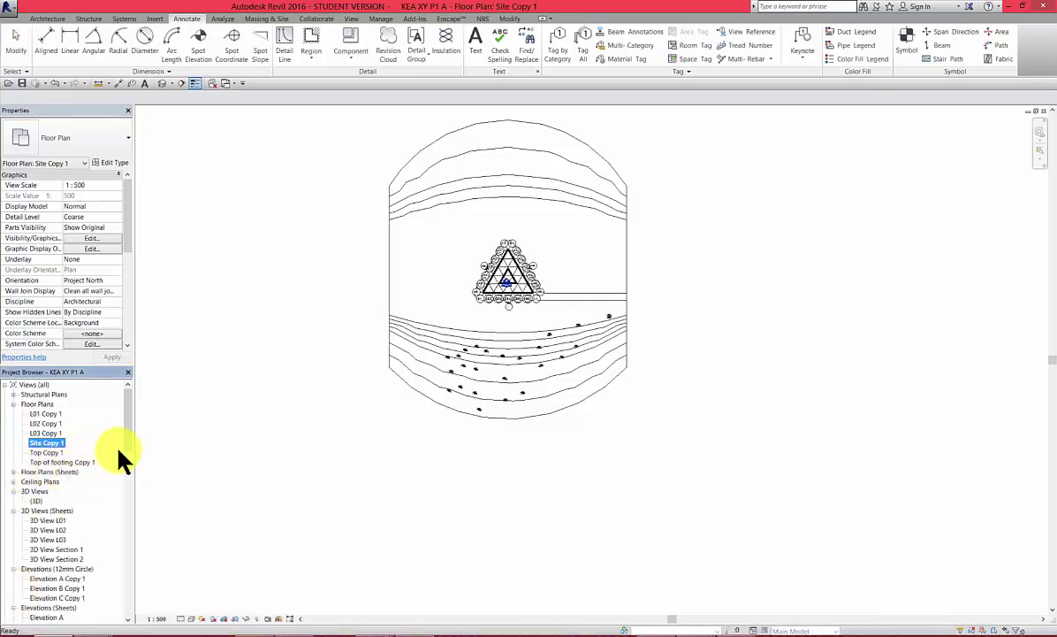
pyautogui.click(487, 496)
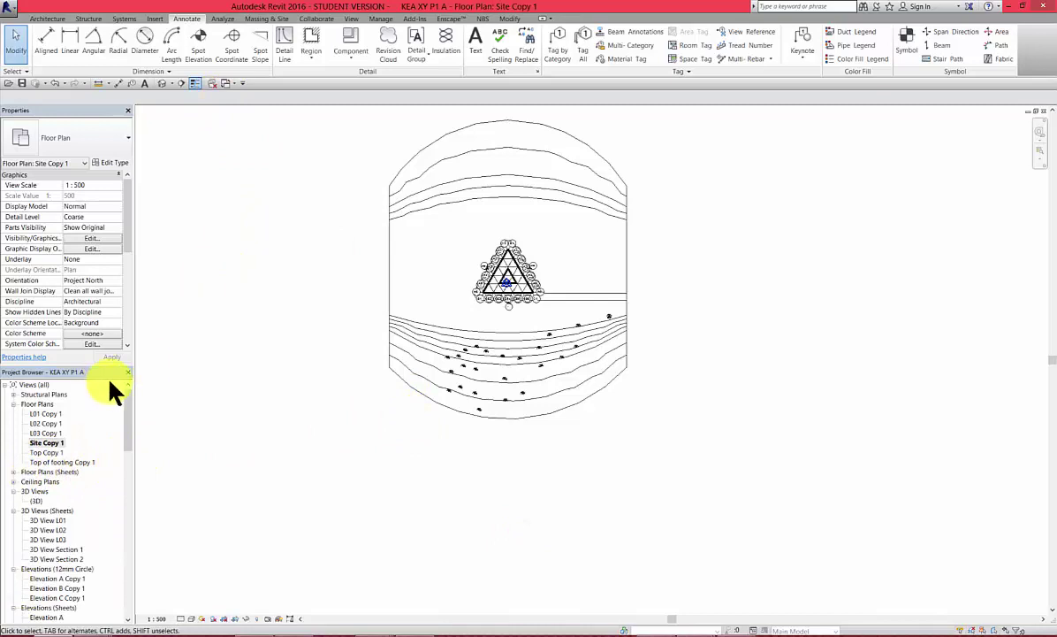
# - Save the project, then place a camera at the site's top aimed at the building, creating 3D View 1
pyautogui.click(173, 83)
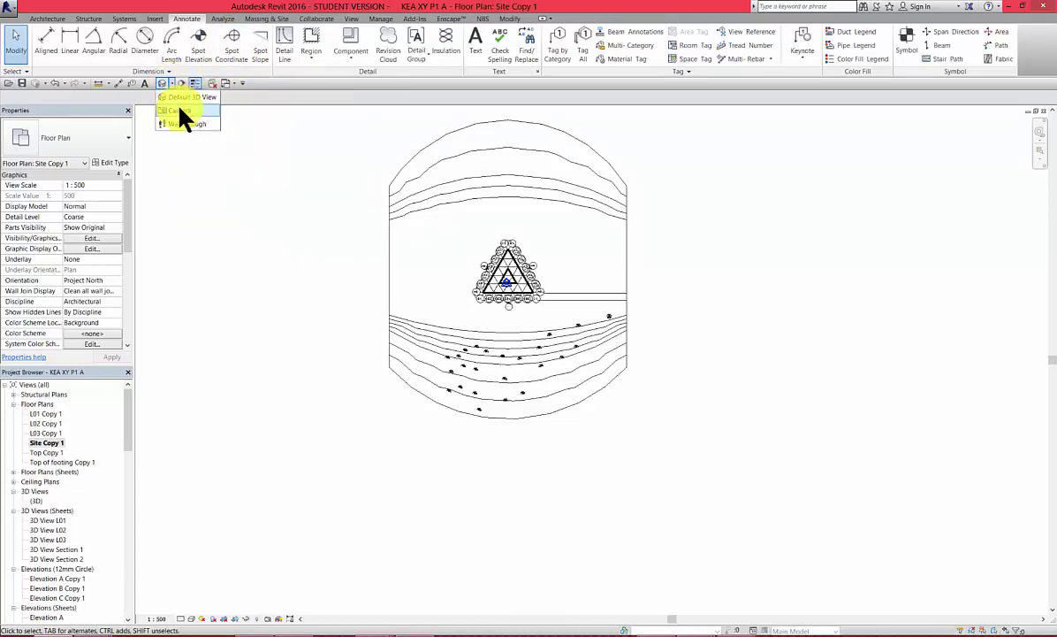
pyautogui.click(184, 97)
pyautogui.click(428, 296)
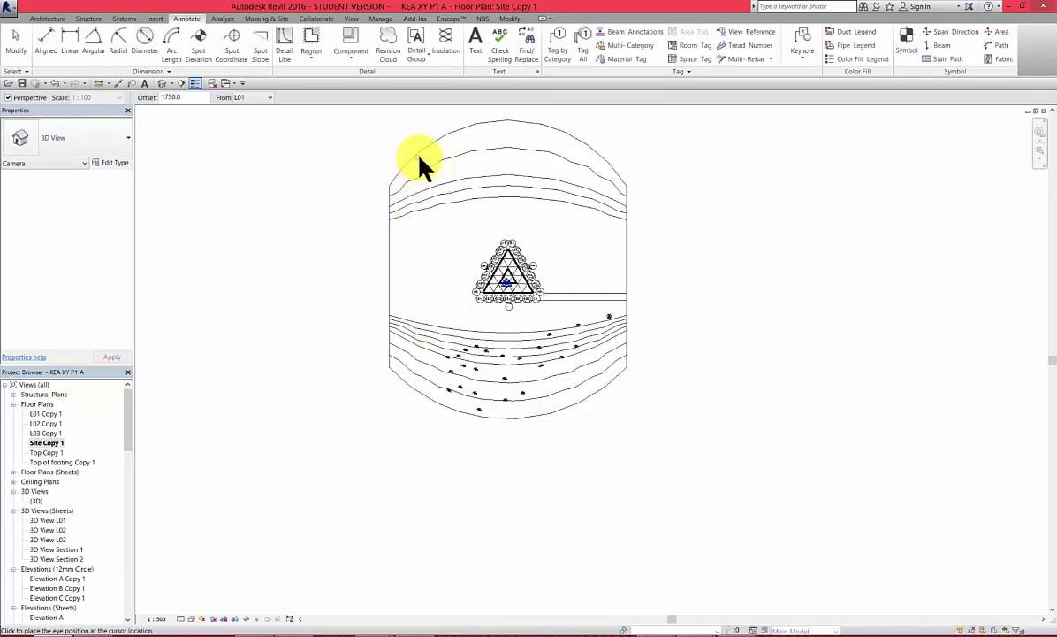
pyautogui.click(472, 137)
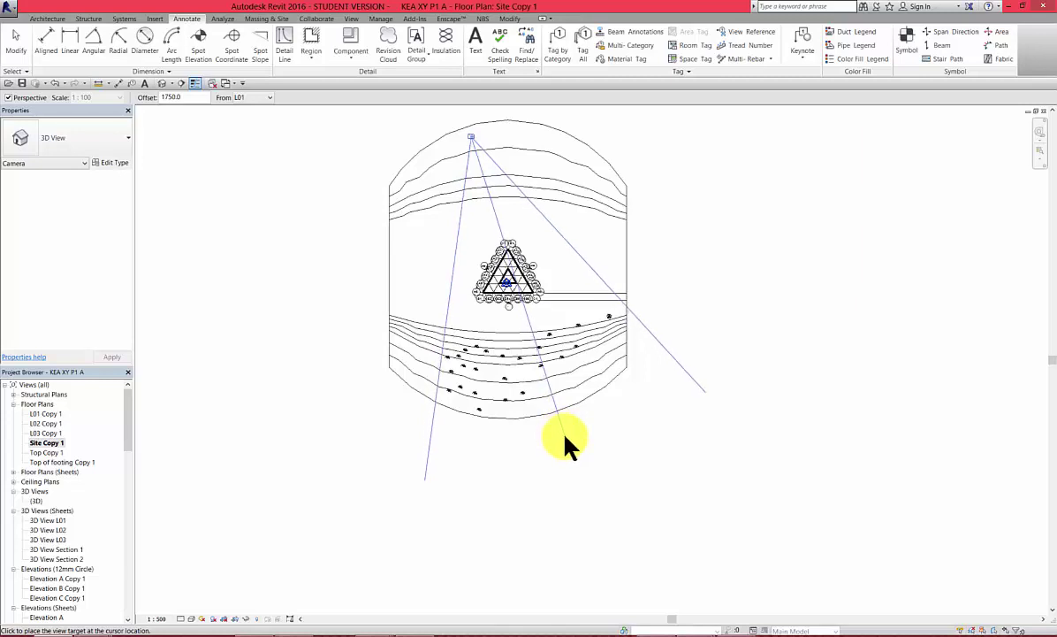
pyautogui.click(565, 439)
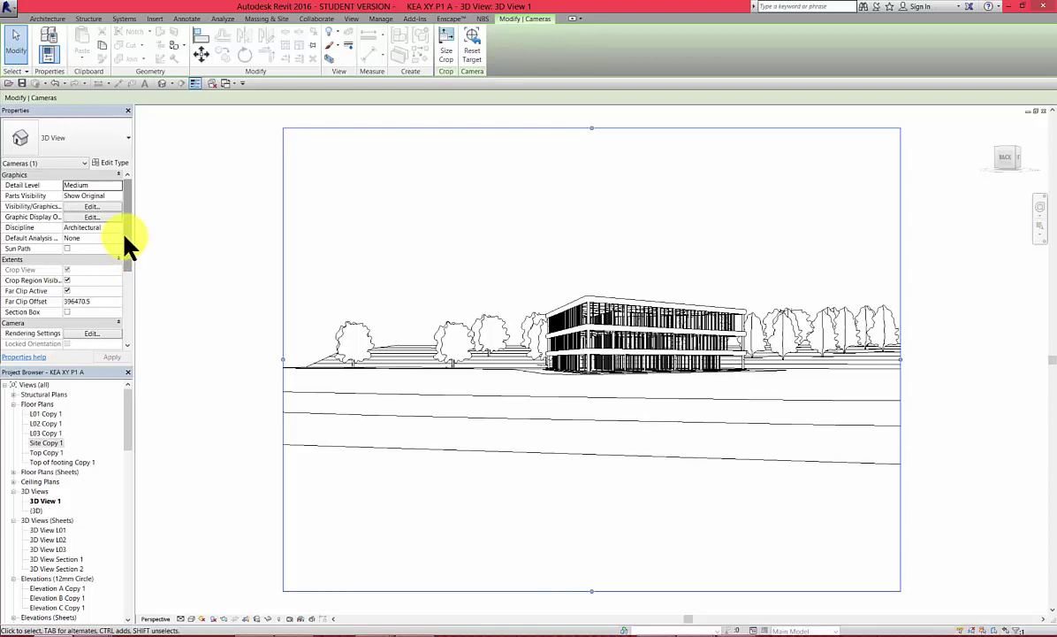
# - Try a camera target elevation of 8050.0 in the 3D View 1 properties
pyautogui.moveTo(123, 239); pyautogui.dragTo(126, 269)
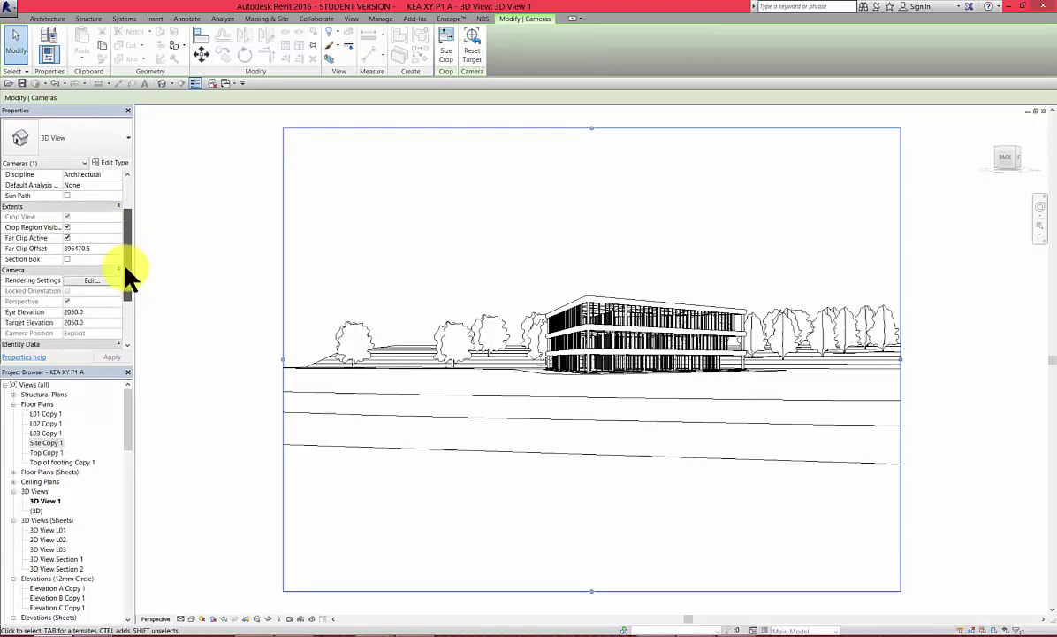
pyautogui.click(73, 322)
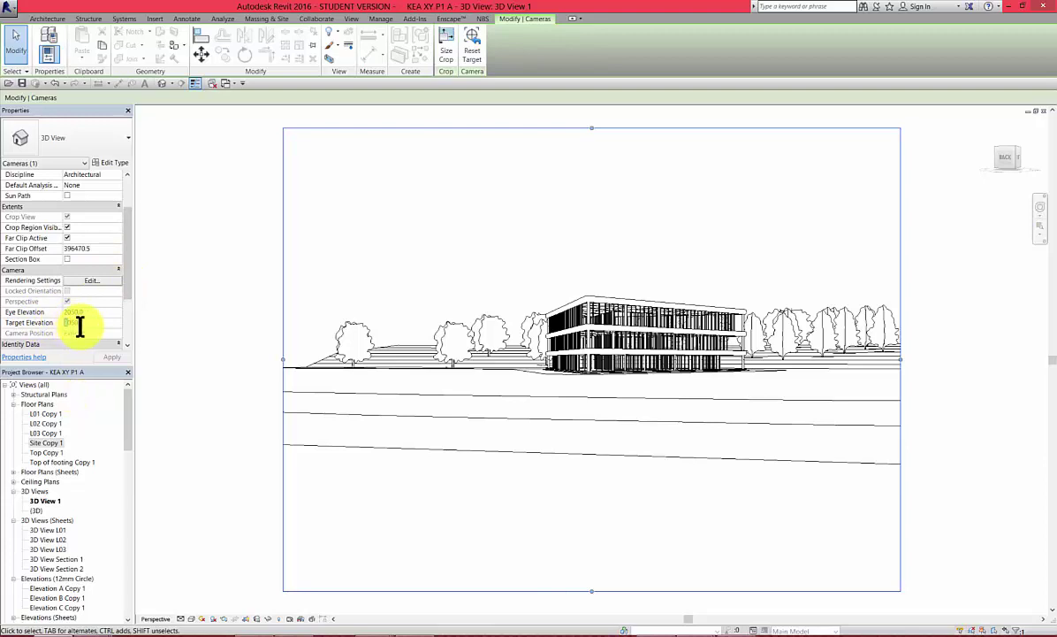
pyautogui.write('8050.0')
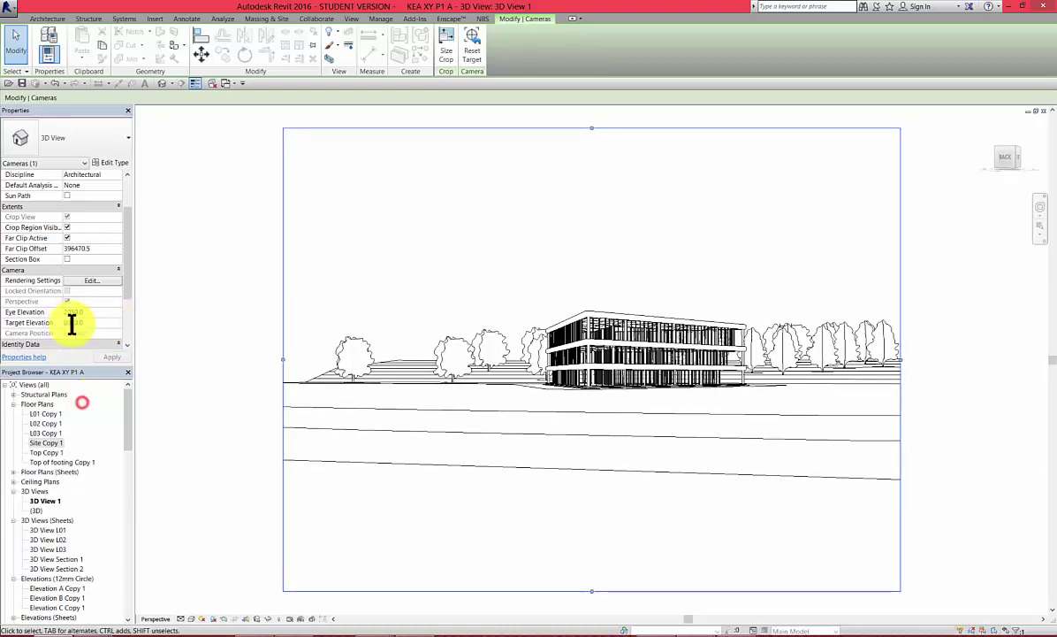
pyautogui.click(119, 322)
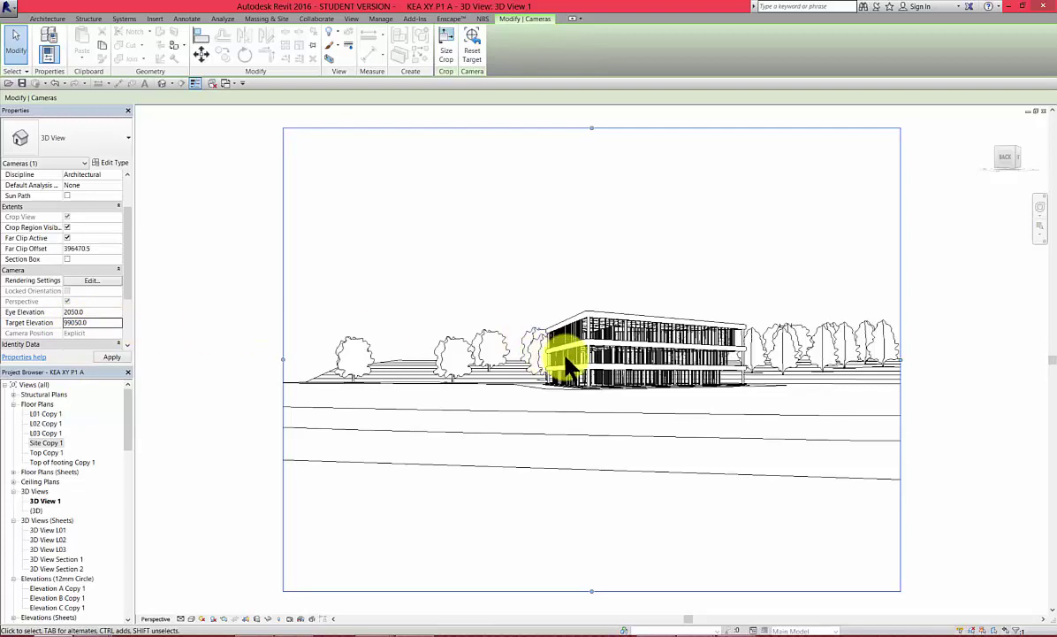
pyautogui.scroll(-1, 546, 315)
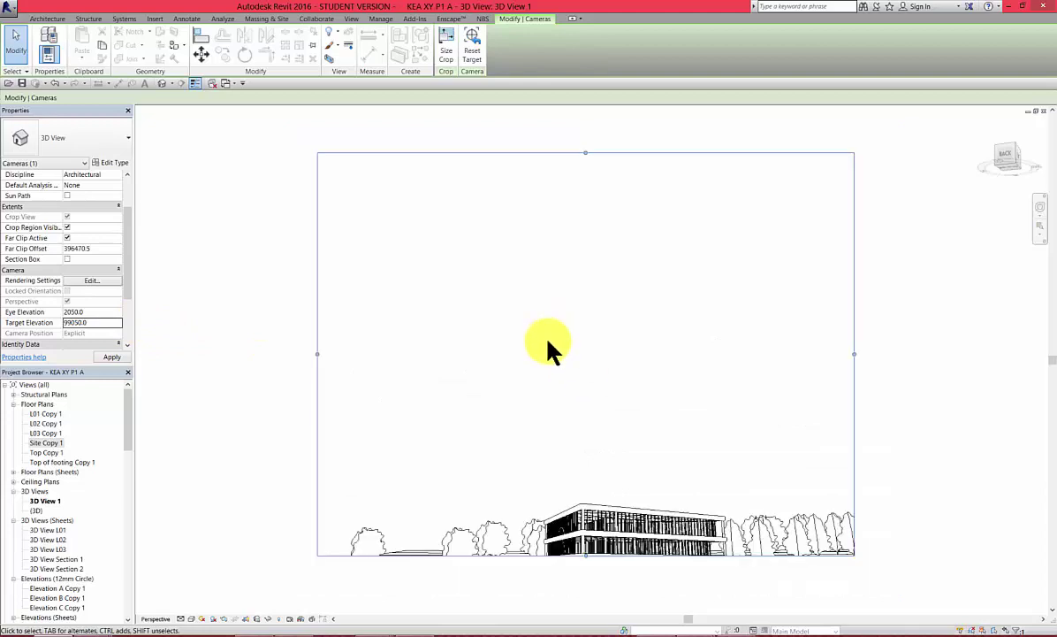
pyautogui.click(71, 324)
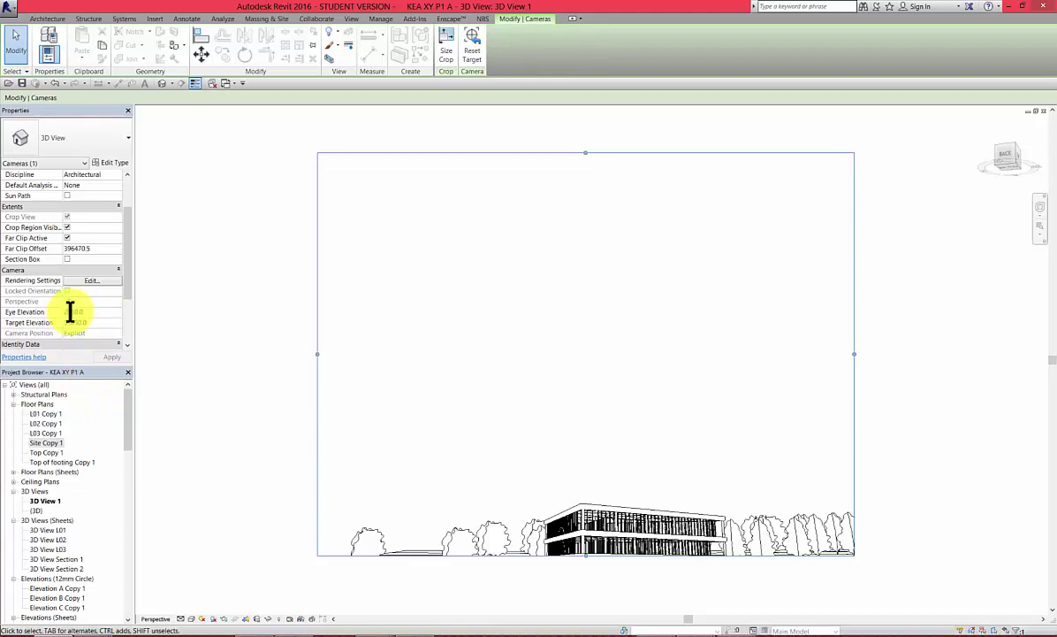
# - Set the camera eye elevation to 50000 and the target elevation to 1000
pyautogui.click(70, 311)
pyautogui.write('99050')
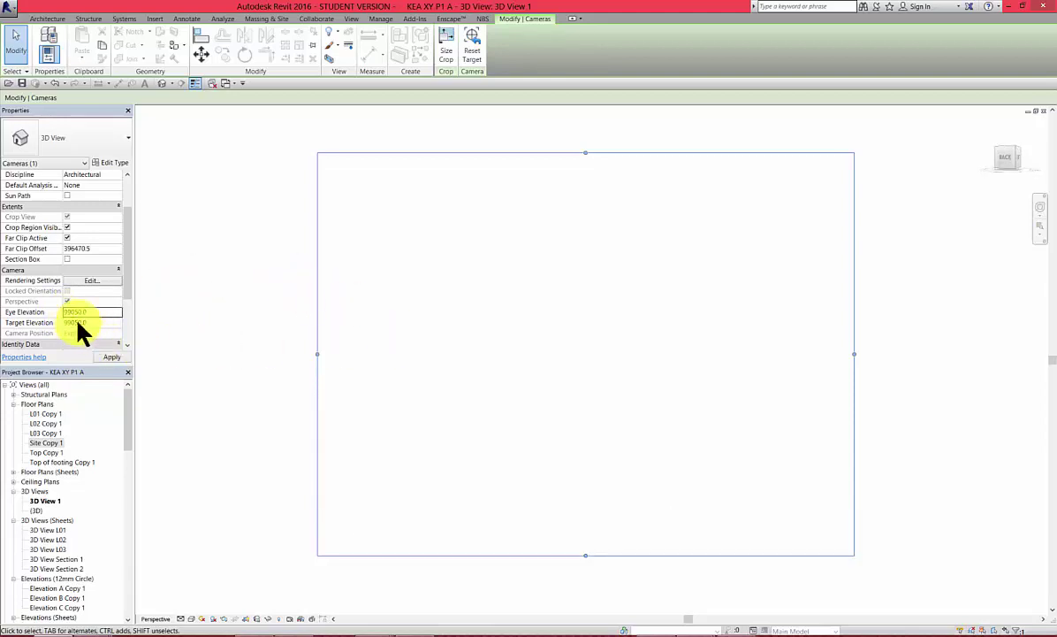
pyautogui.press('Return')
pyautogui.click(66, 322)
pyautogui.write('2050')
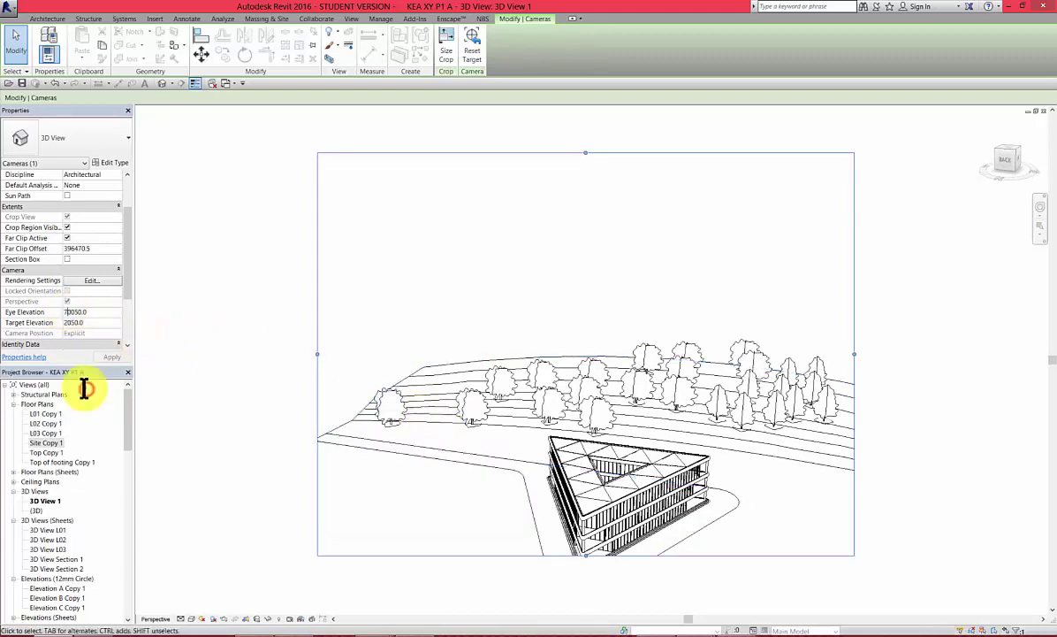
pyautogui.moveTo(66, 312); pyautogui.dragTo(103, 312)
pyautogui.write('50050')
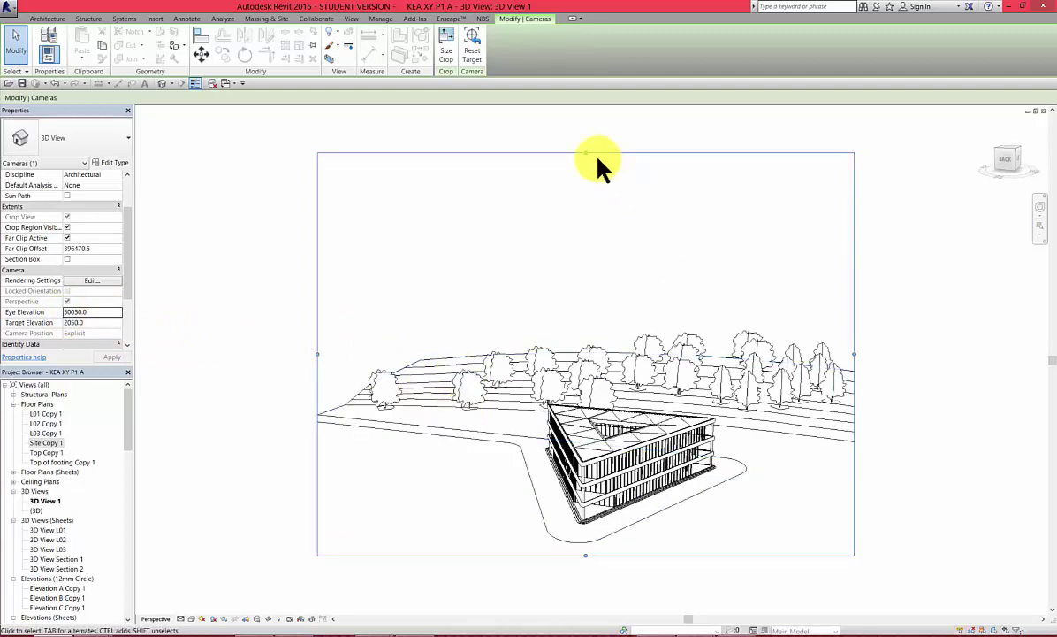
pyautogui.click(73, 310)
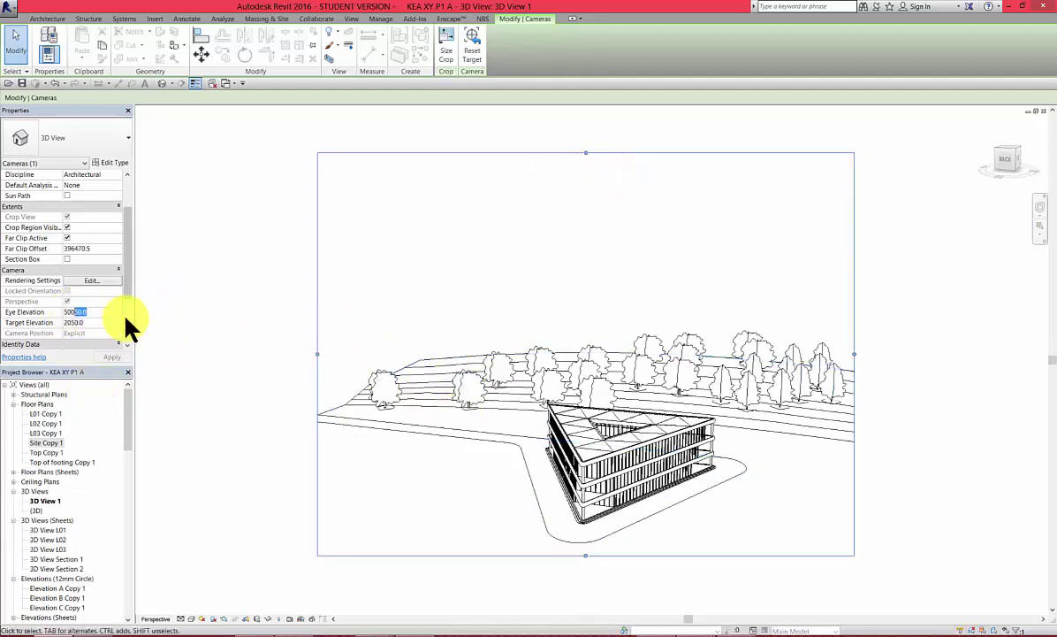
pyautogui.write('50000')
pyautogui.click(98, 322)
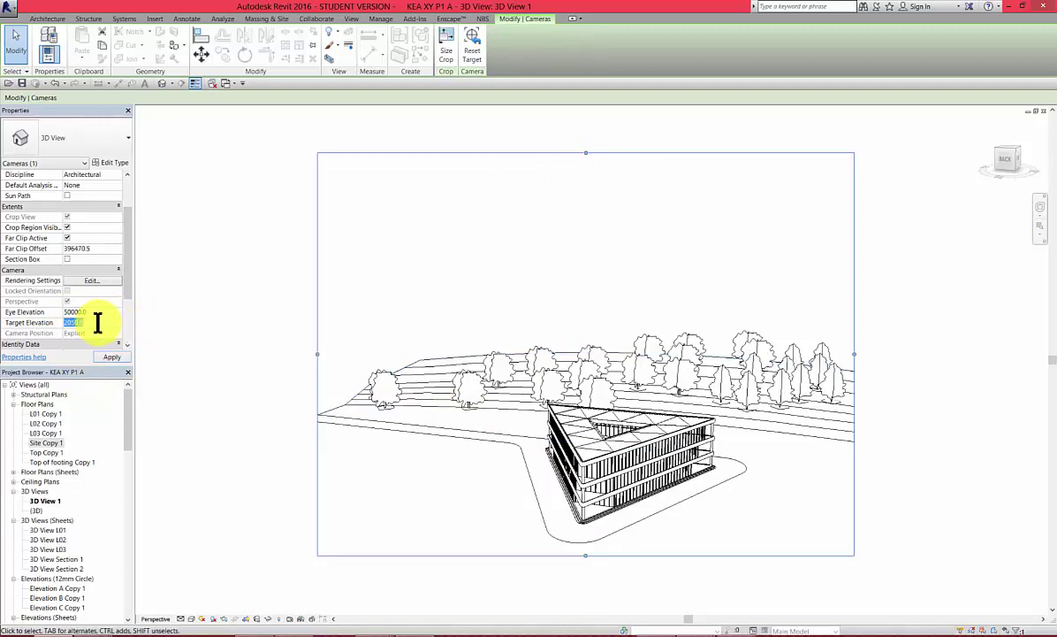
pyautogui.write('1000')
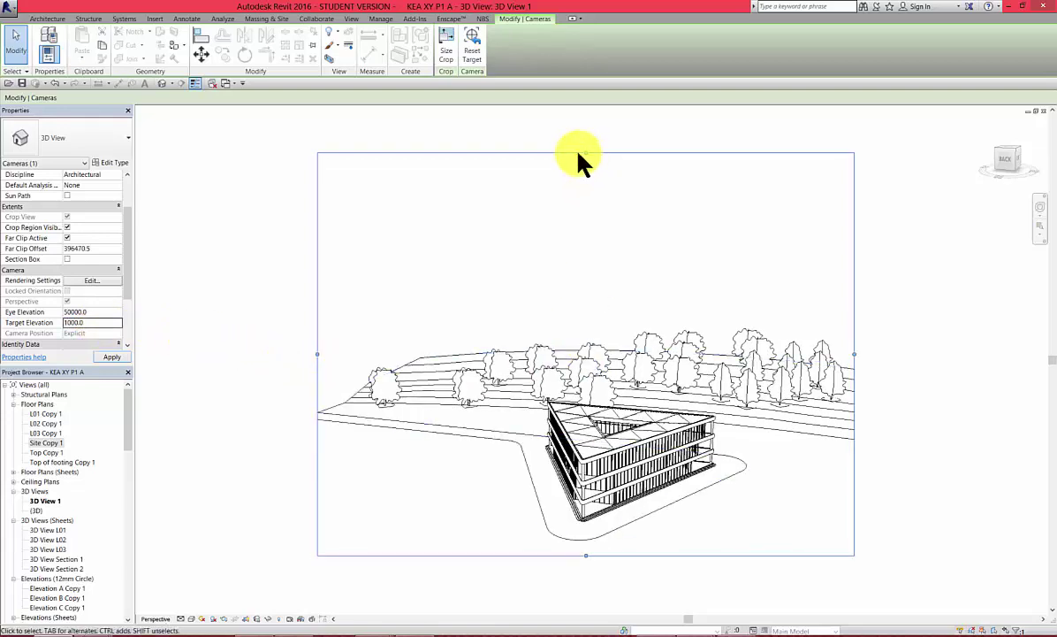
# - Drag the crop region's top edge down and bottom edge further down
pyautogui.moveTo(586, 152); pyautogui.dragTo(593, 232)
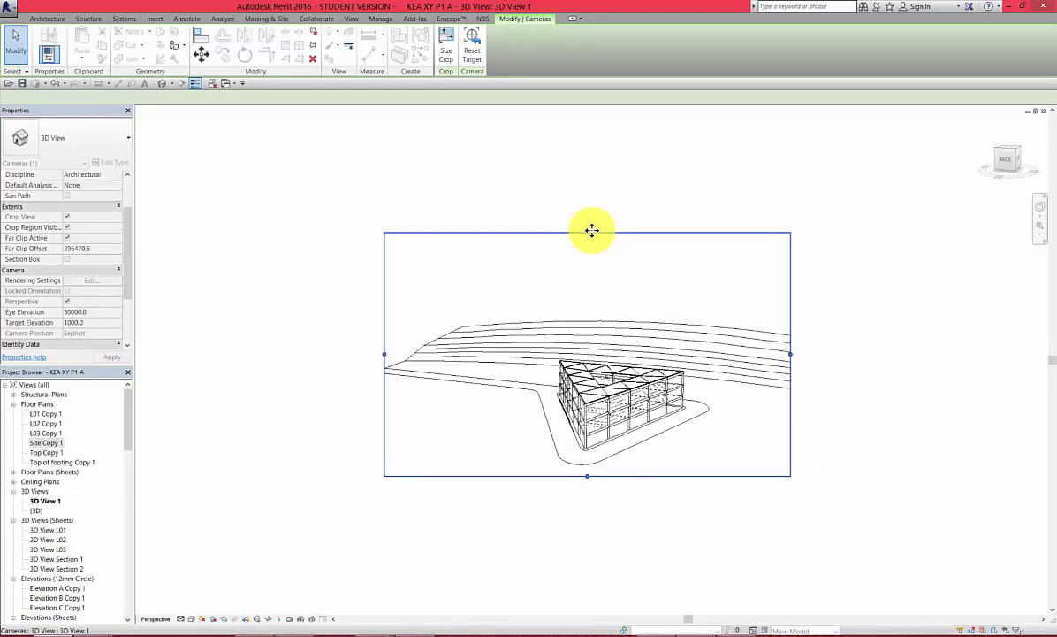
pyautogui.moveTo(585, 475); pyautogui.dragTo(734, 630)
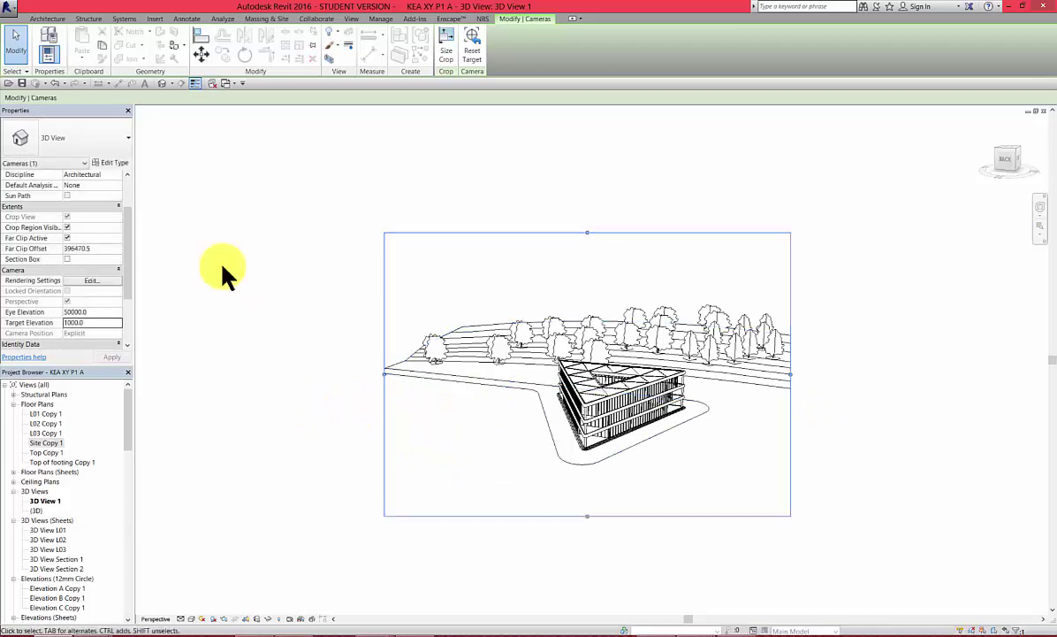
pyautogui.moveTo(129, 222); pyautogui.dragTo(131, 279)
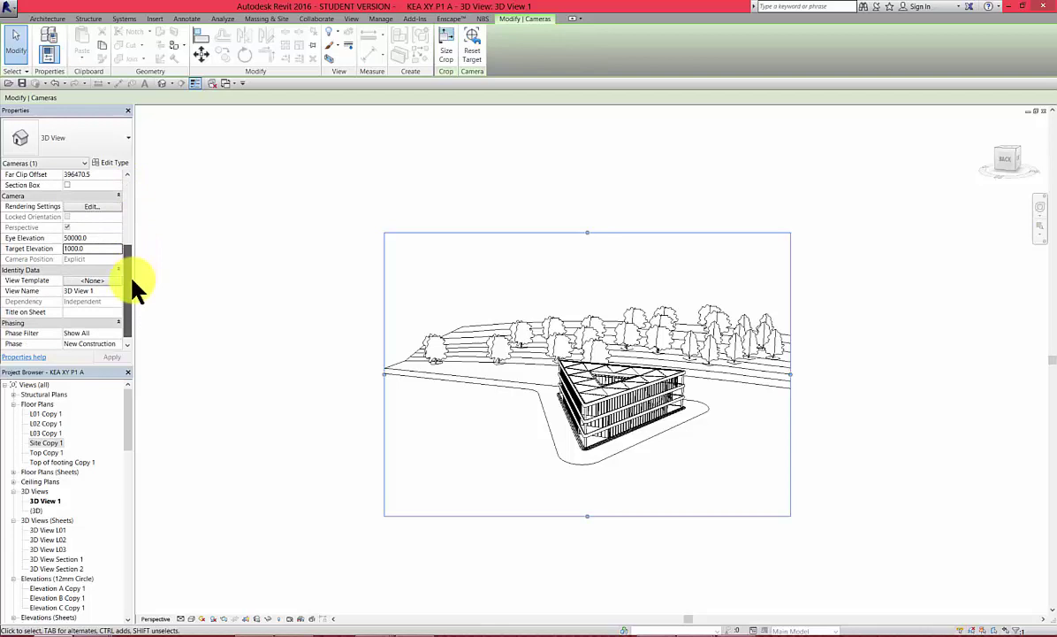
# - Size the crop region exactly to 300 mm wide by 150 mm high
pyautogui.click(447, 63)
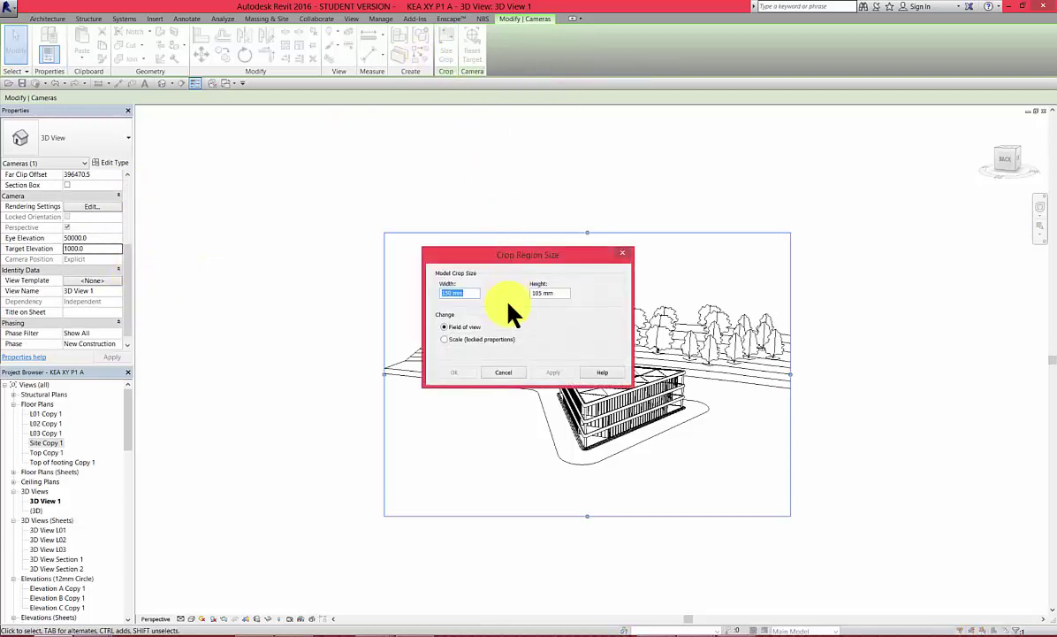
pyautogui.click(451, 292)
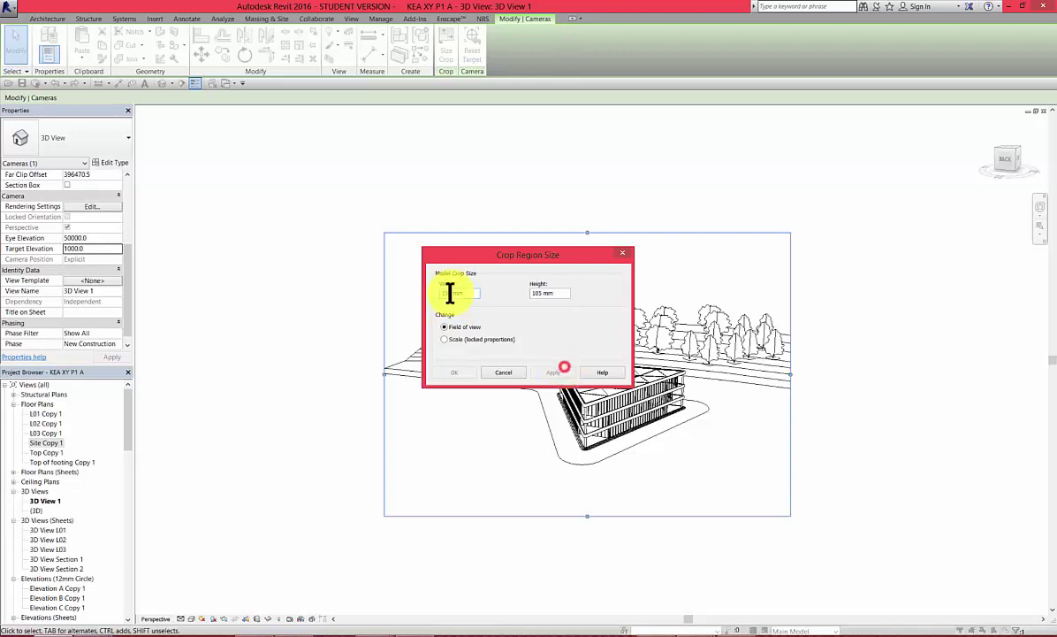
pyautogui.doubleClick(450, 293)
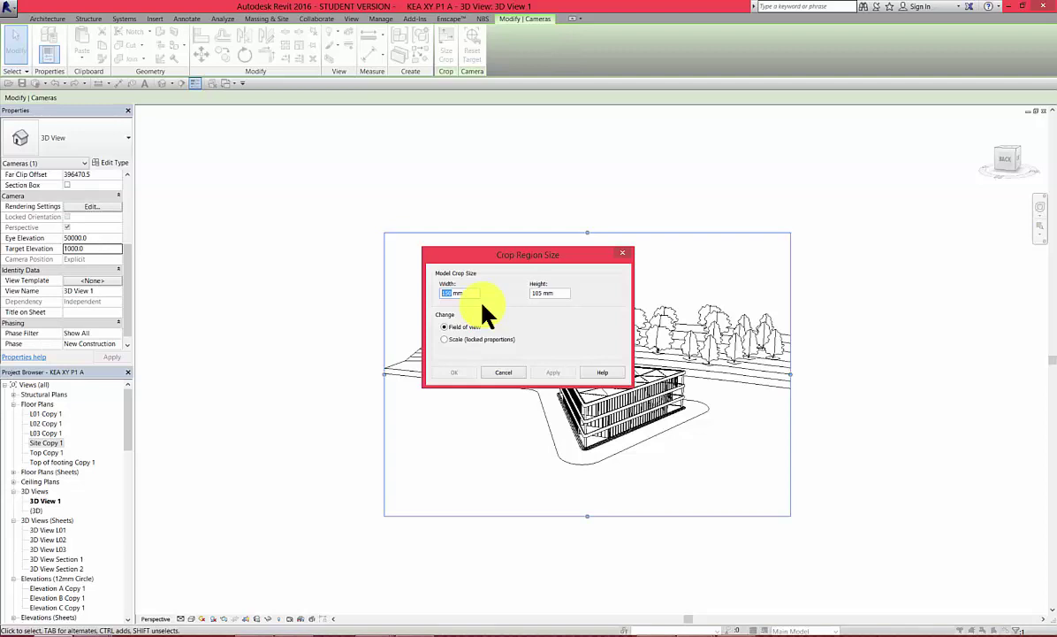
pyautogui.write('30')
pyautogui.click(678, 366)
pyautogui.click(537, 293)
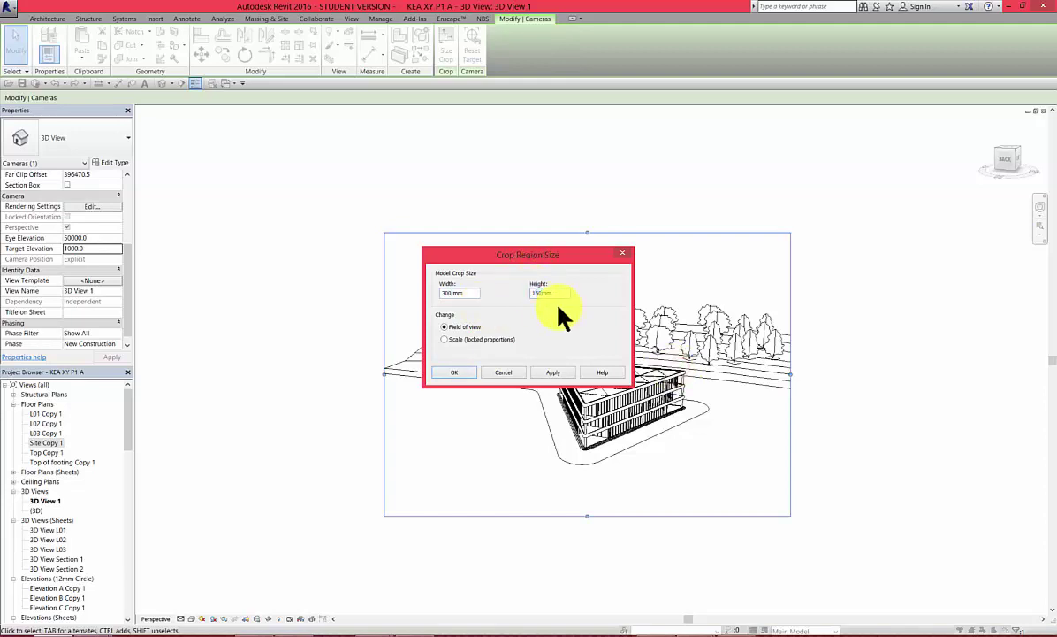
pyautogui.click(466, 374)
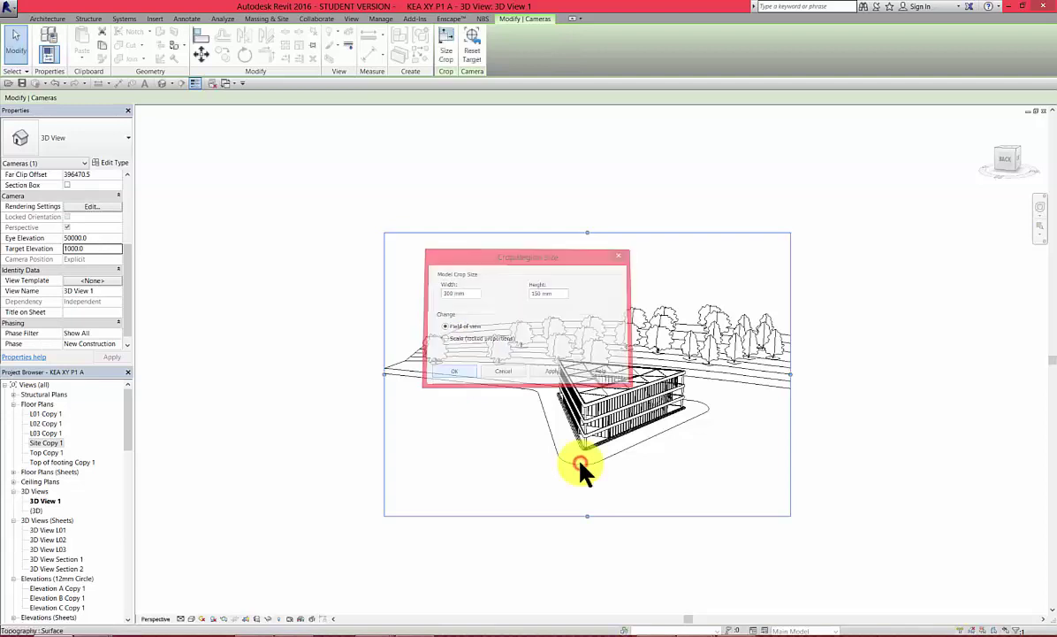
# - Open the Site Copy 1 plan and move the camera eye closer to the building
pyautogui.scroll(-5, 489, 386)
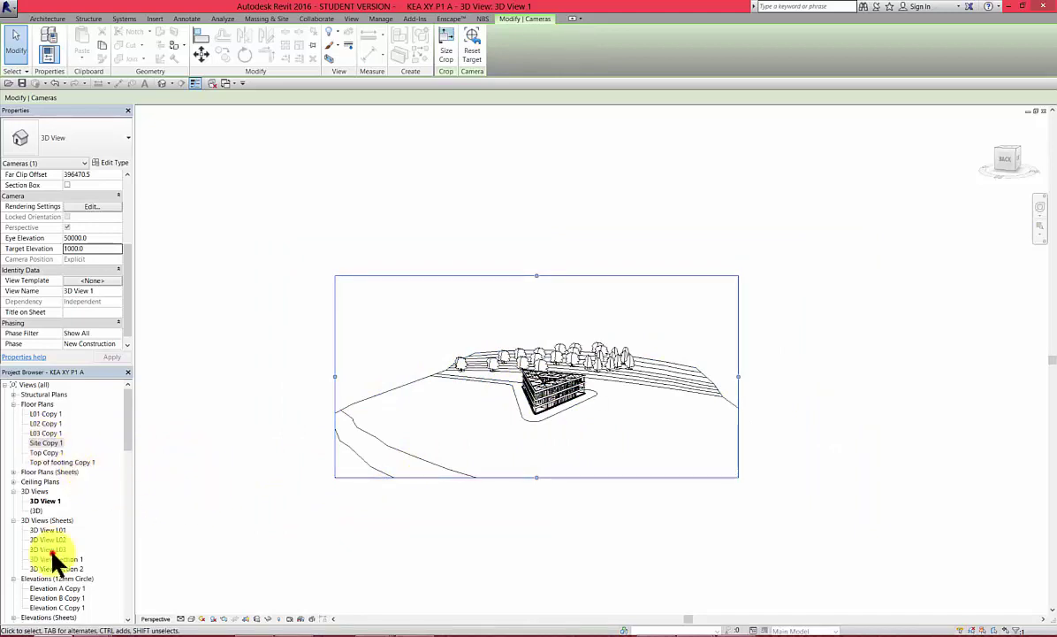
pyautogui.doubleClick(46, 442)
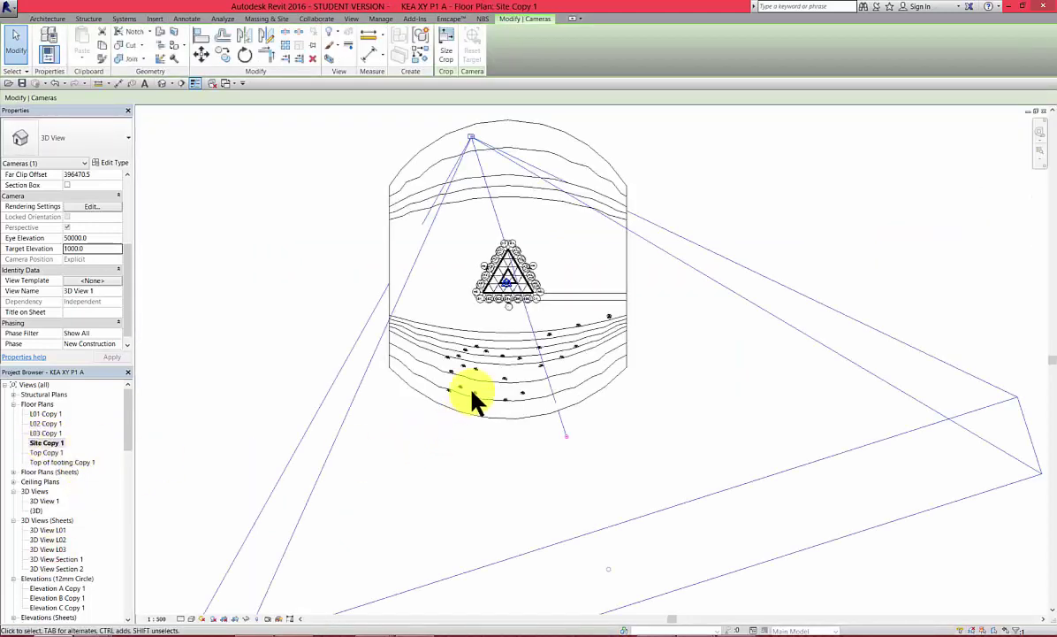
pyautogui.click(474, 147)
pyautogui.moveTo(473, 147); pyautogui.dragTo(489, 196)
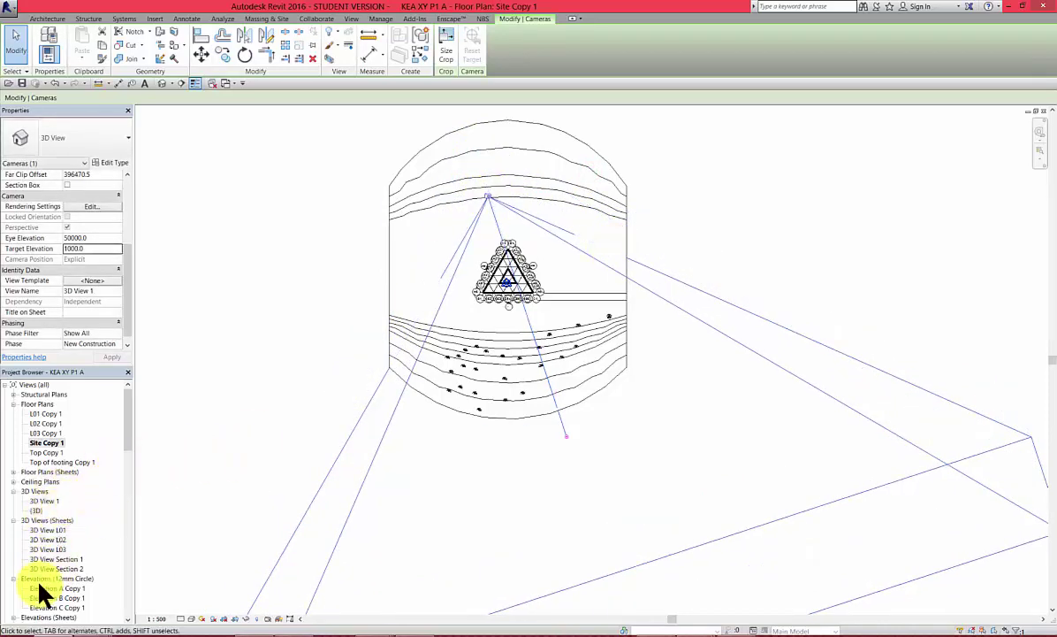
# - Deselect the camera and select 3D View L01 in the Project Browser
pyautogui.moveTo(129, 424)
pyautogui.mouseDown()
pyautogui.moveTo(131, 478)
pyautogui.moveTo(128, 409)
pyautogui.moveTo(127, 524)
pyautogui.moveTo(123, 507)
pyautogui.mouseUp()
pyautogui.click(29, 511)
pyautogui.click(12, 511)
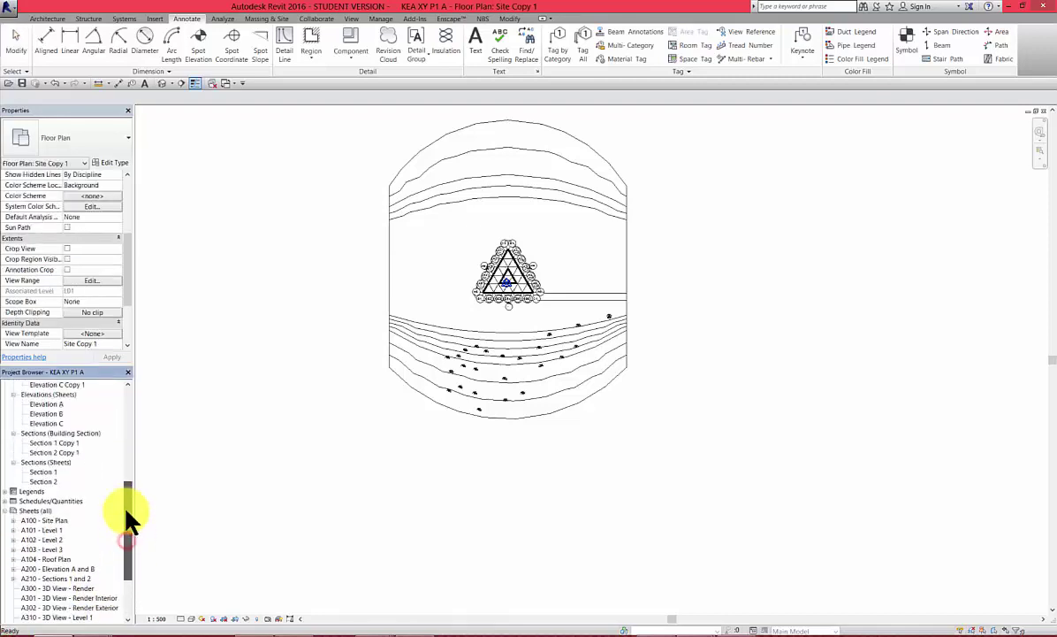
pyautogui.click(31, 491)
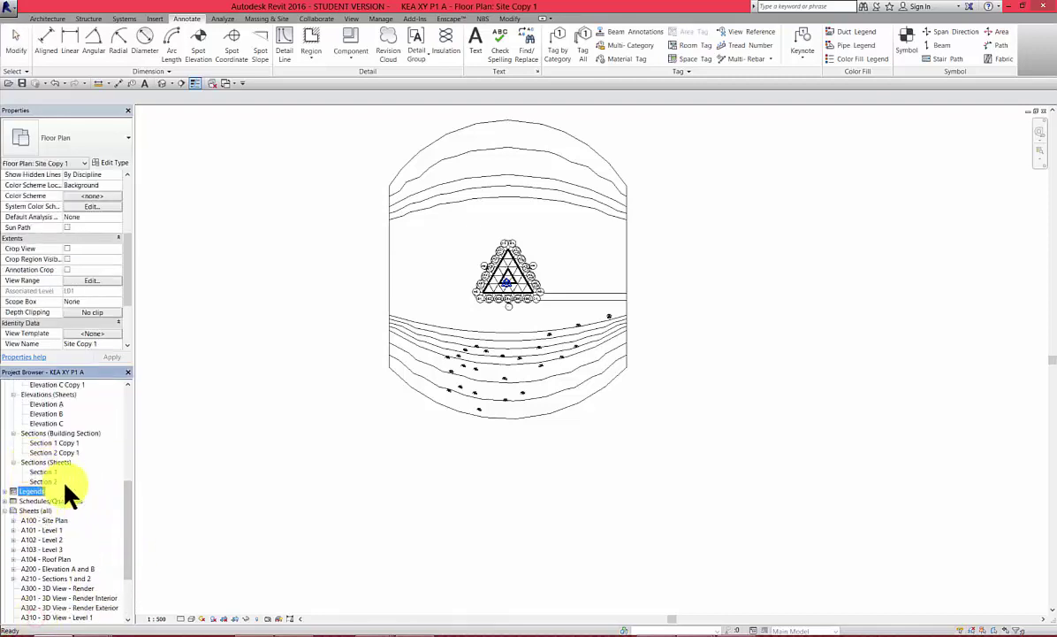
pyautogui.moveTo(129, 495); pyautogui.dragTo(129, 452)
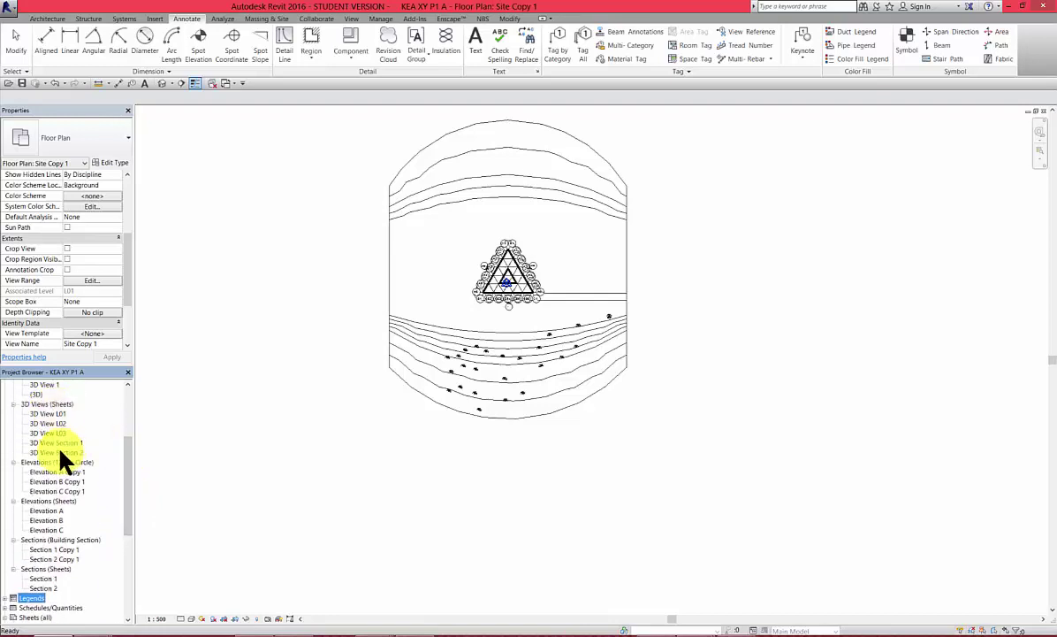
pyautogui.click(44, 413)
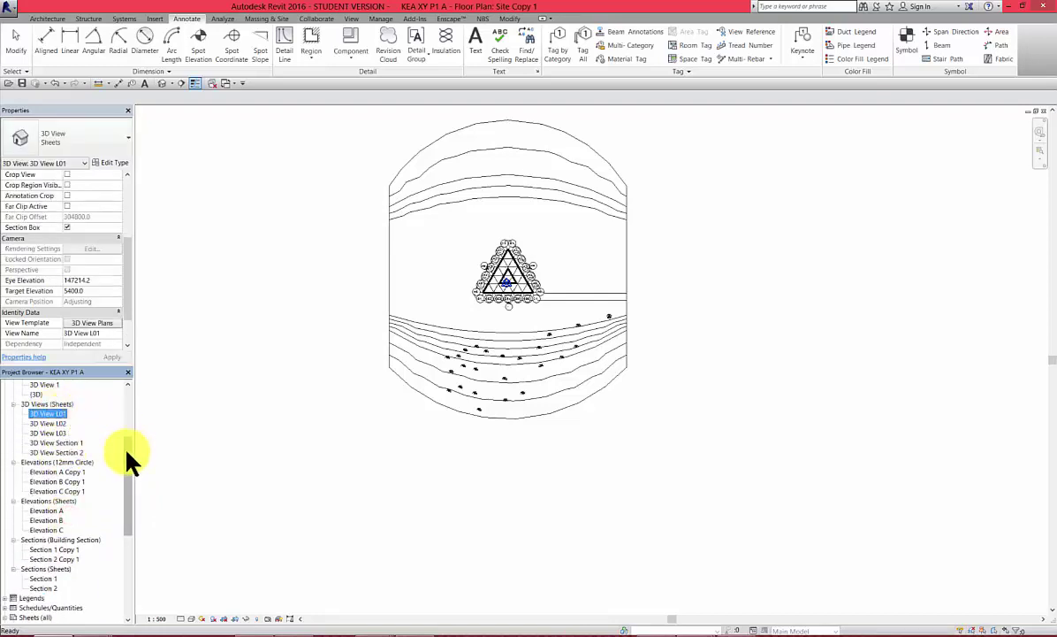
pyautogui.moveTo(130, 460); pyautogui.dragTo(129, 438)
# - Reopen 3D View 1 and reshape its crop: higher top edge, trimmed left side
pyautogui.doubleClick(41, 424)
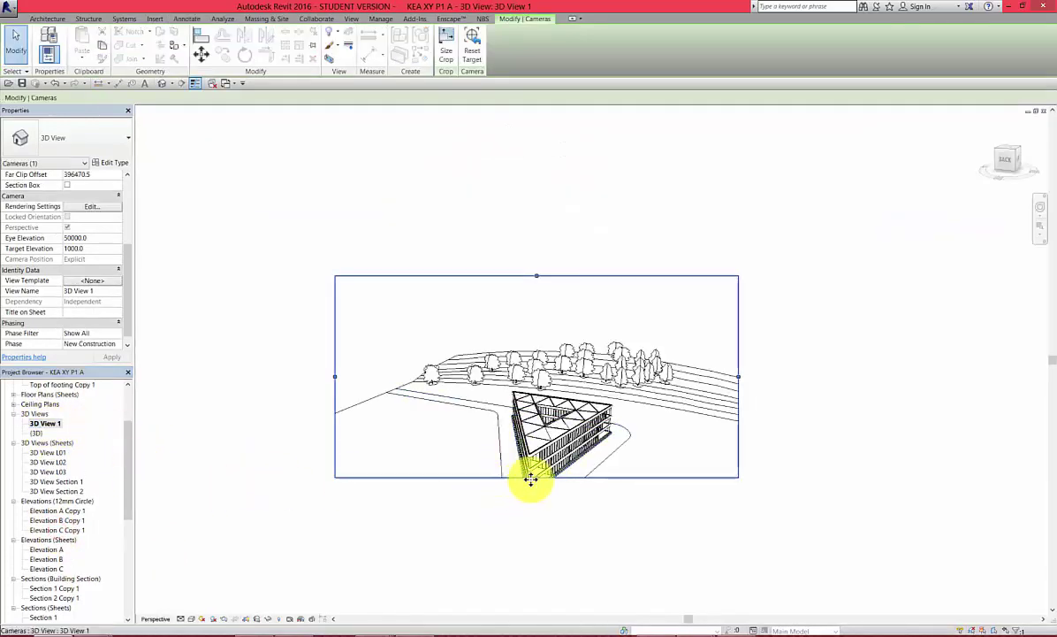
pyautogui.moveTo(537, 477); pyautogui.dragTo(537, 547)
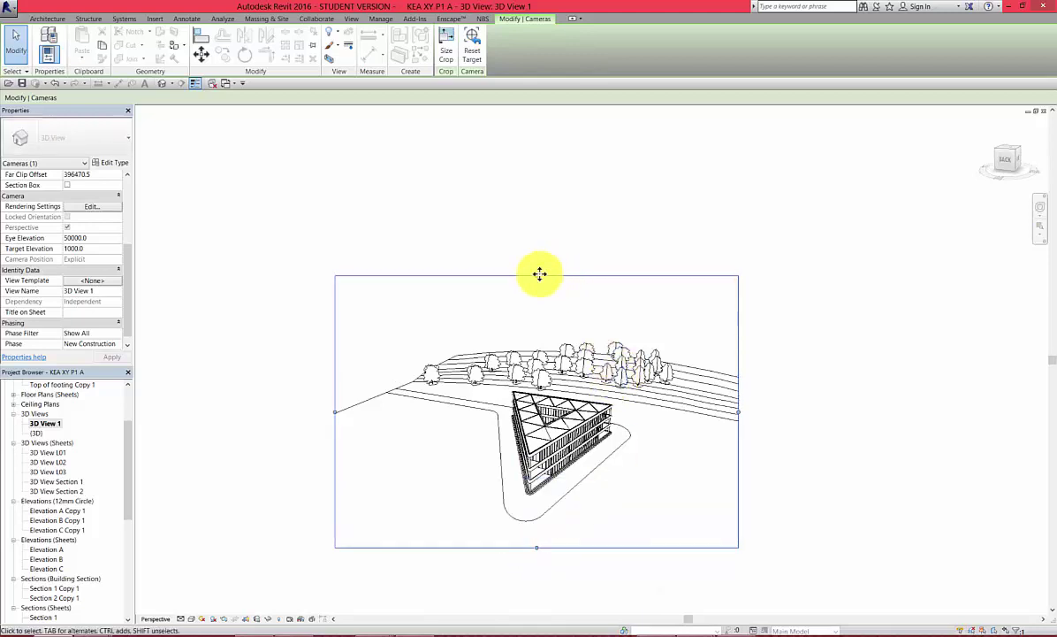
pyautogui.moveTo(539, 311); pyautogui.dragTo(540, 354)
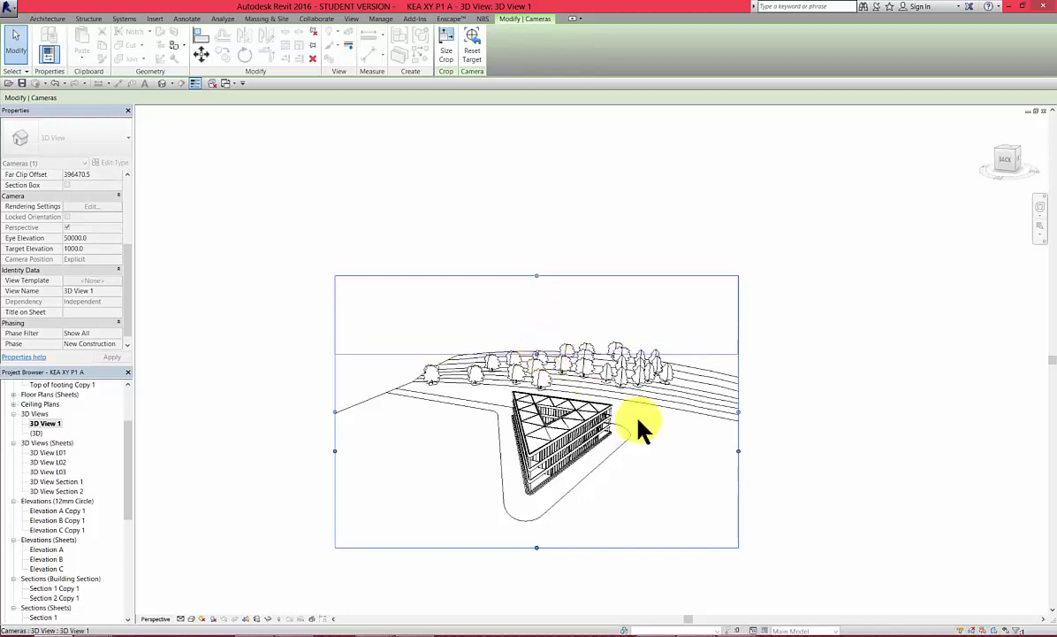
pyautogui.scroll(-1, 541, 246)
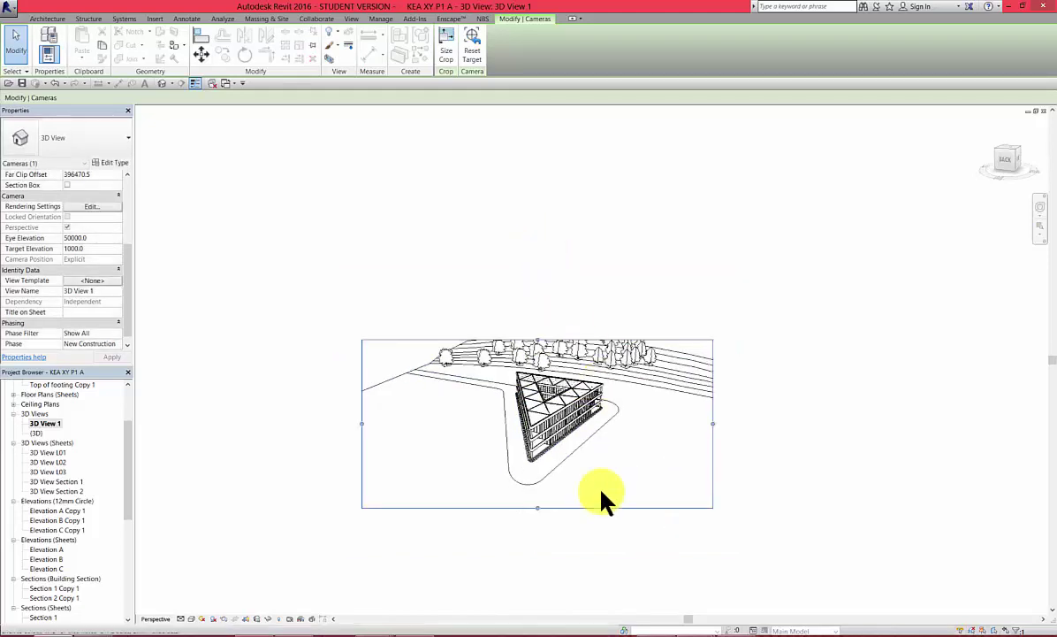
pyautogui.moveTo(539, 341); pyautogui.dragTo(546, 295)
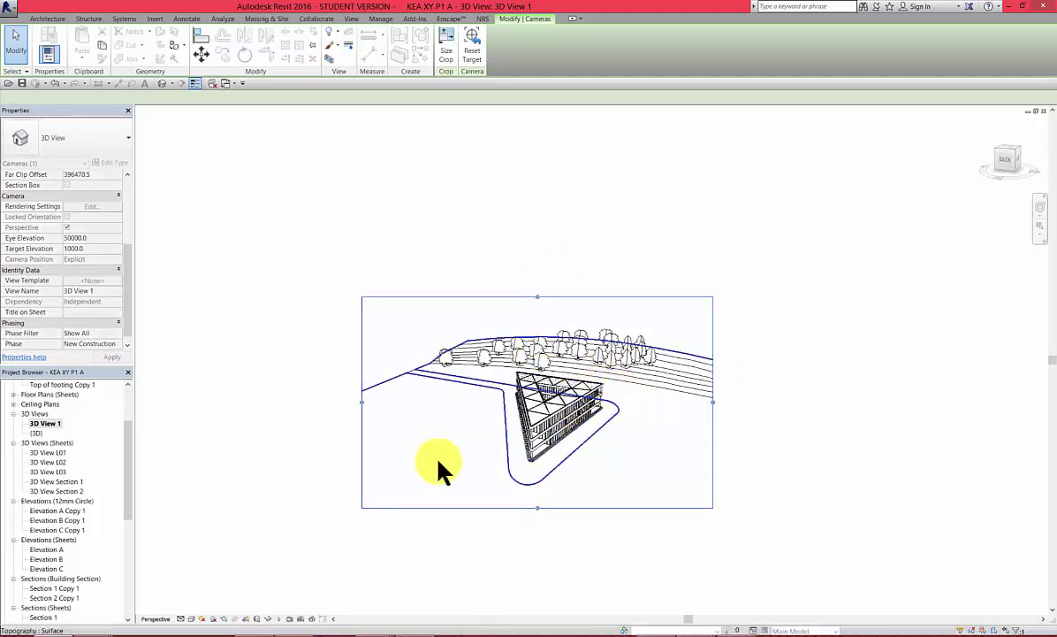
pyautogui.moveTo(362, 404); pyautogui.dragTo(386, 403)
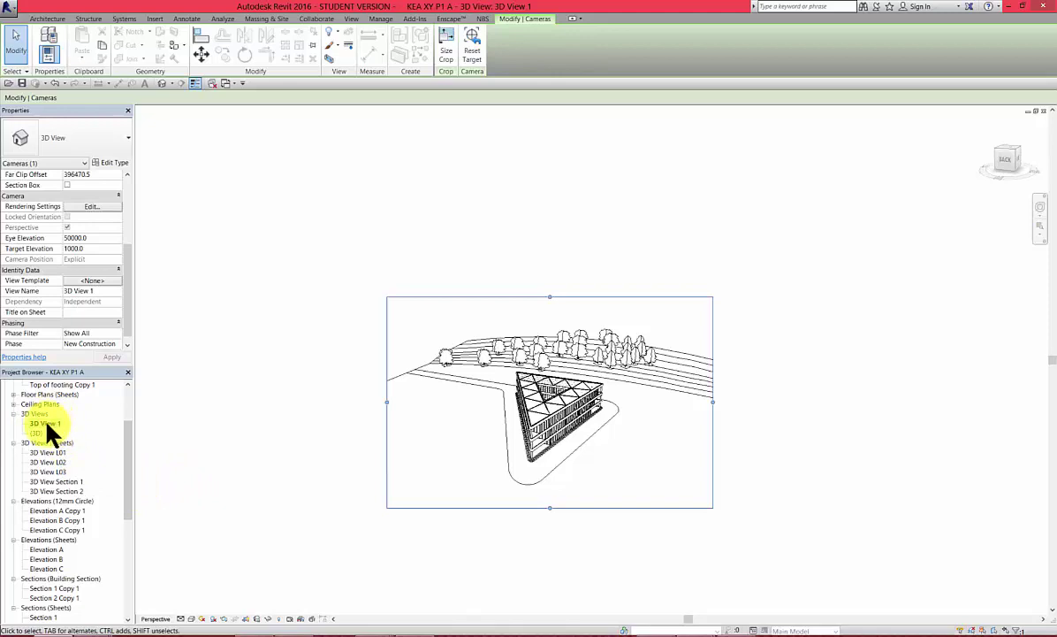
# - Duplicate the 3D view type as a new type named Renderings
pyautogui.click(109, 163)
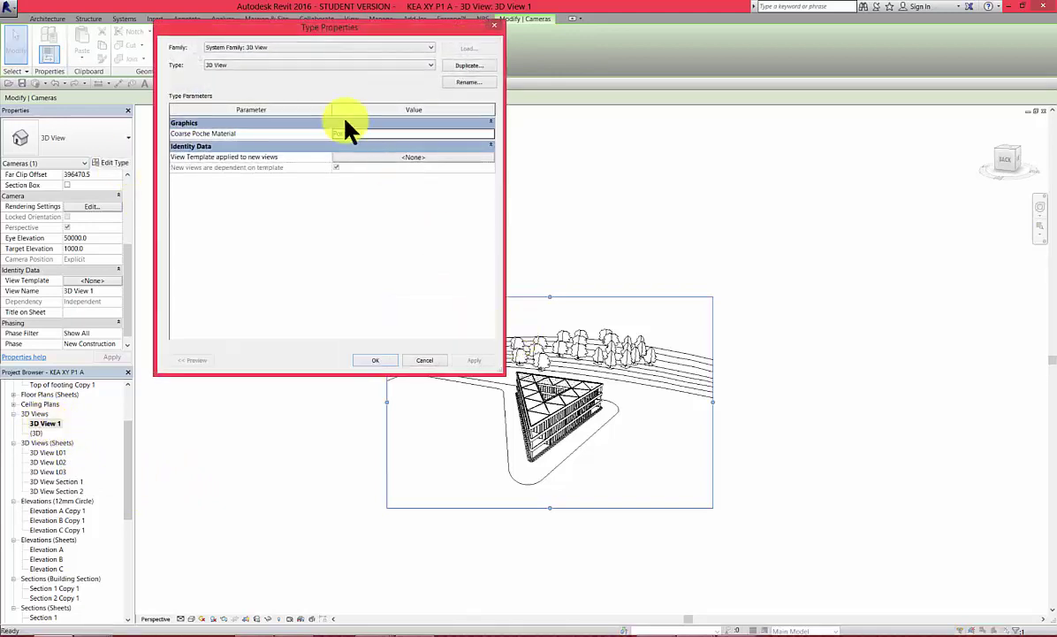
pyautogui.click(460, 66)
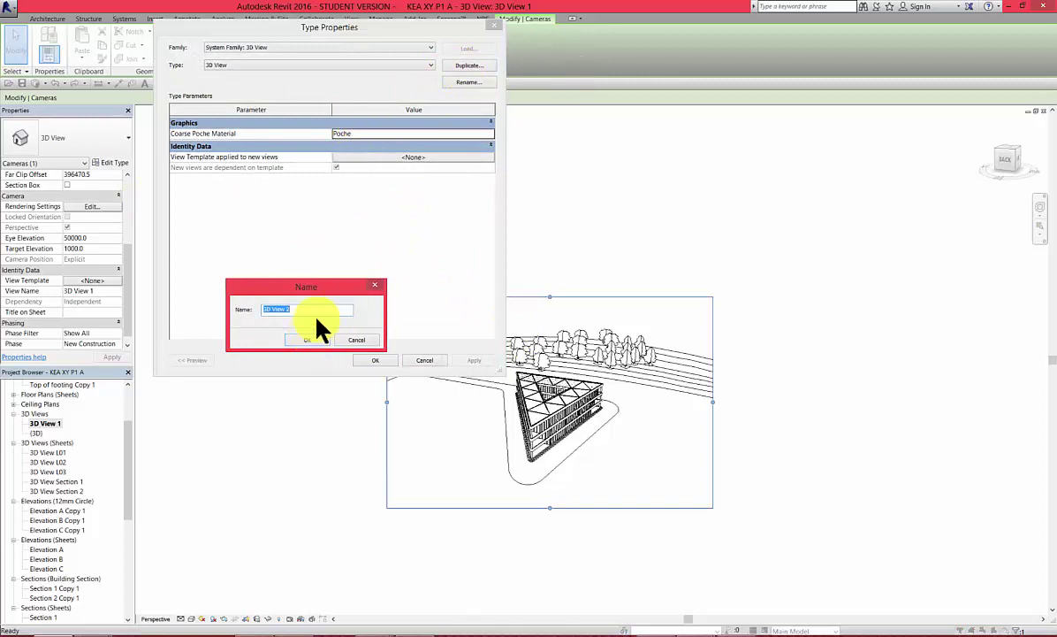
pyautogui.write('Red')
pyautogui.write('der')
pyautogui.doubleClick(318, 309)
pyautogui.press('BackSpace')
pyautogui.write('Renderin')
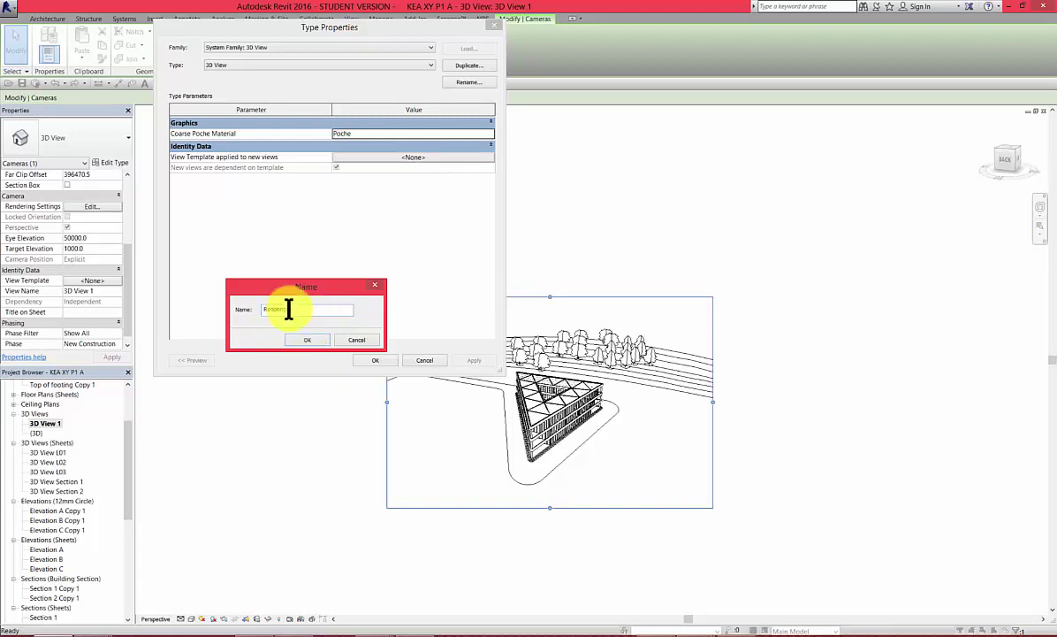
pyautogui.click(309, 340)
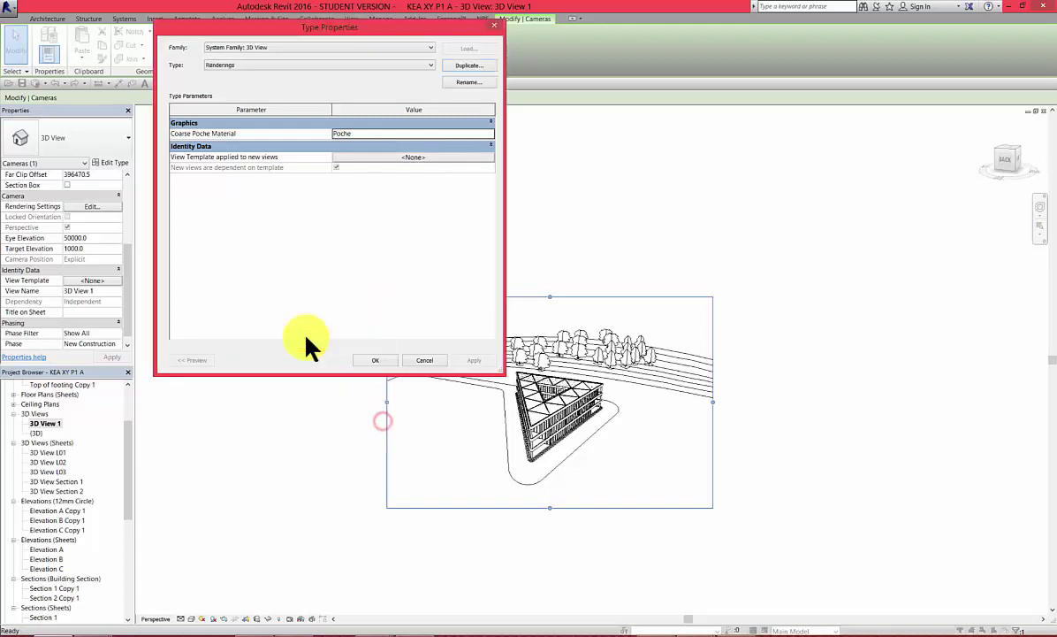
pyautogui.press('Return')
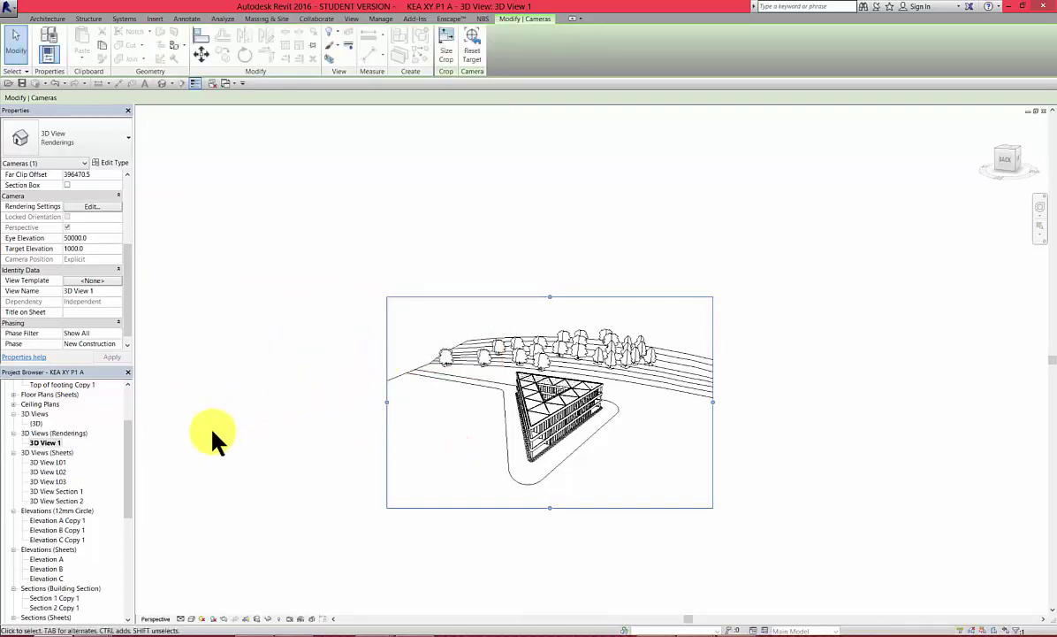
# - Rename 3D View 1 to 'Main Render'
pyautogui.rightClick(44, 440)
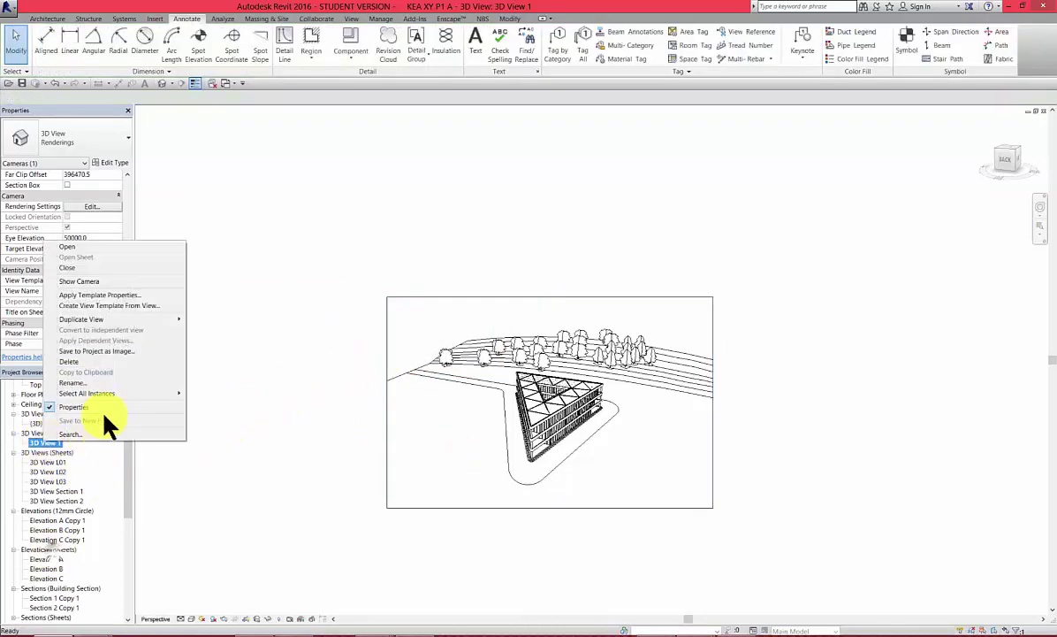
pyautogui.click(93, 384)
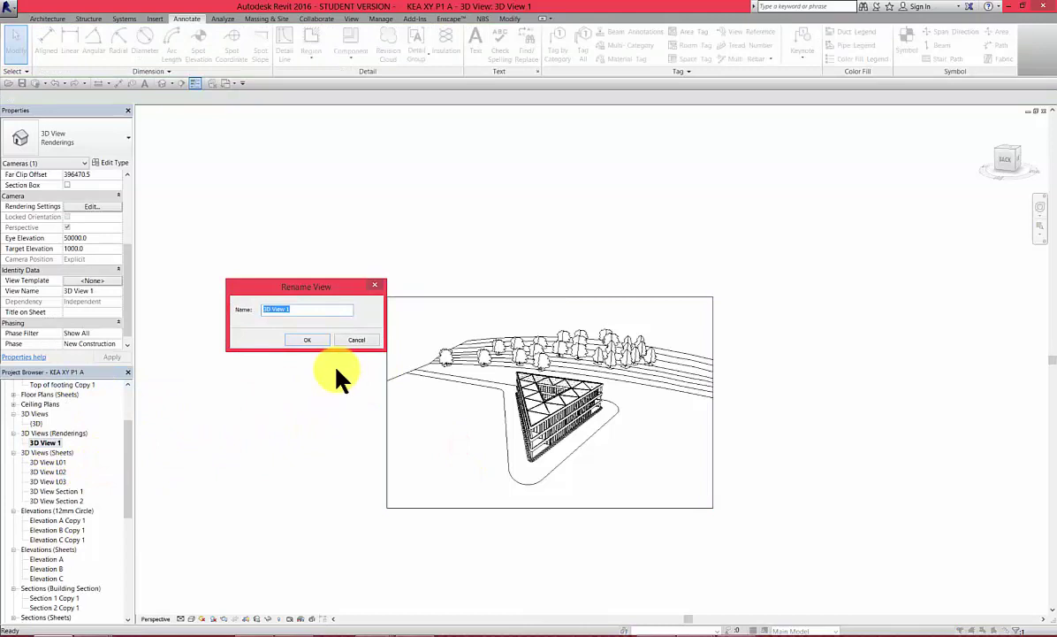
pyautogui.write('Main Render')
pyautogui.click(306, 339)
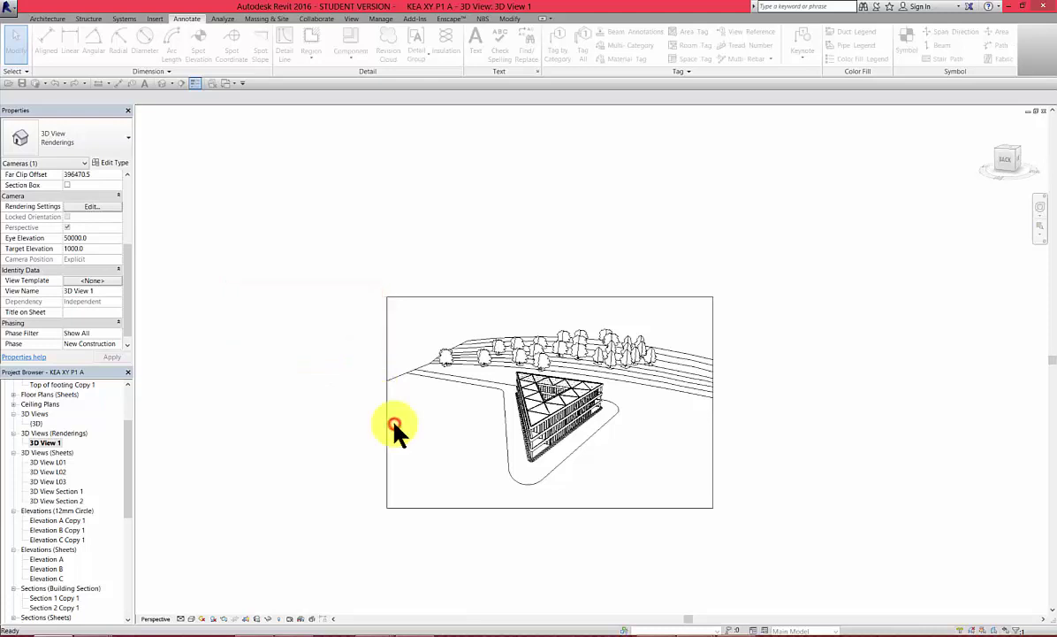
pyautogui.click(62, 442)
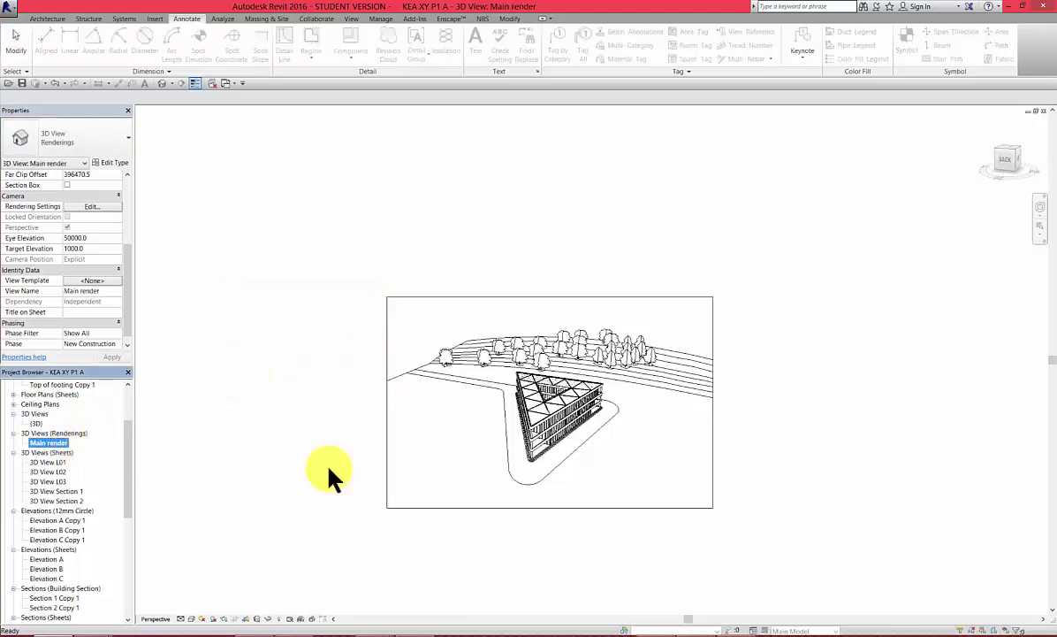
pyautogui.click(460, 449)
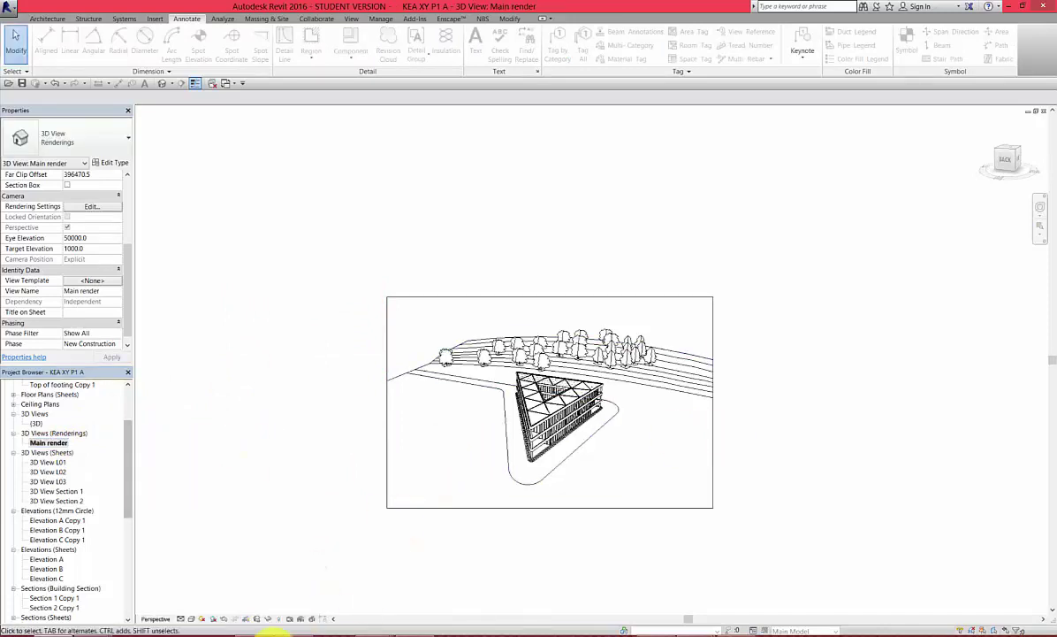
pyautogui.click(224, 618)
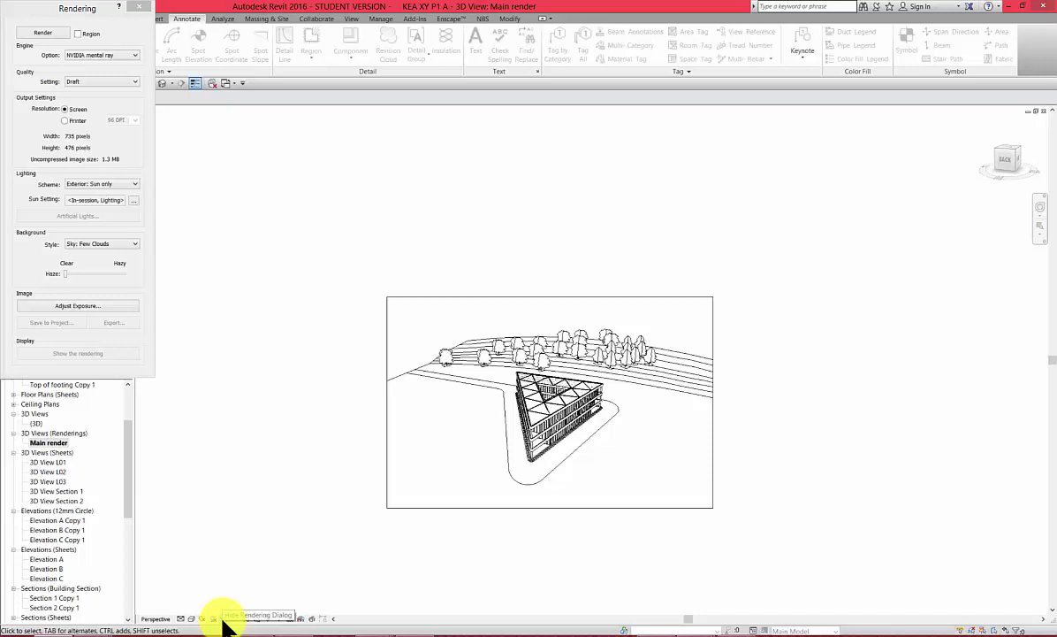
pyautogui.moveTo(67, 8); pyautogui.dragTo(200, 233)
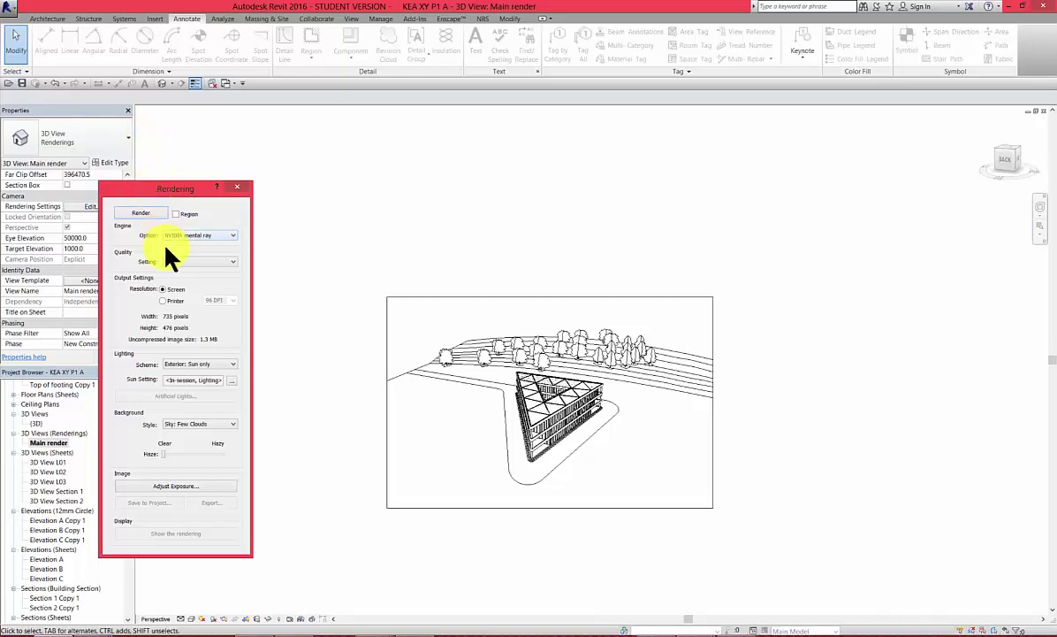
pyautogui.click(241, 188)
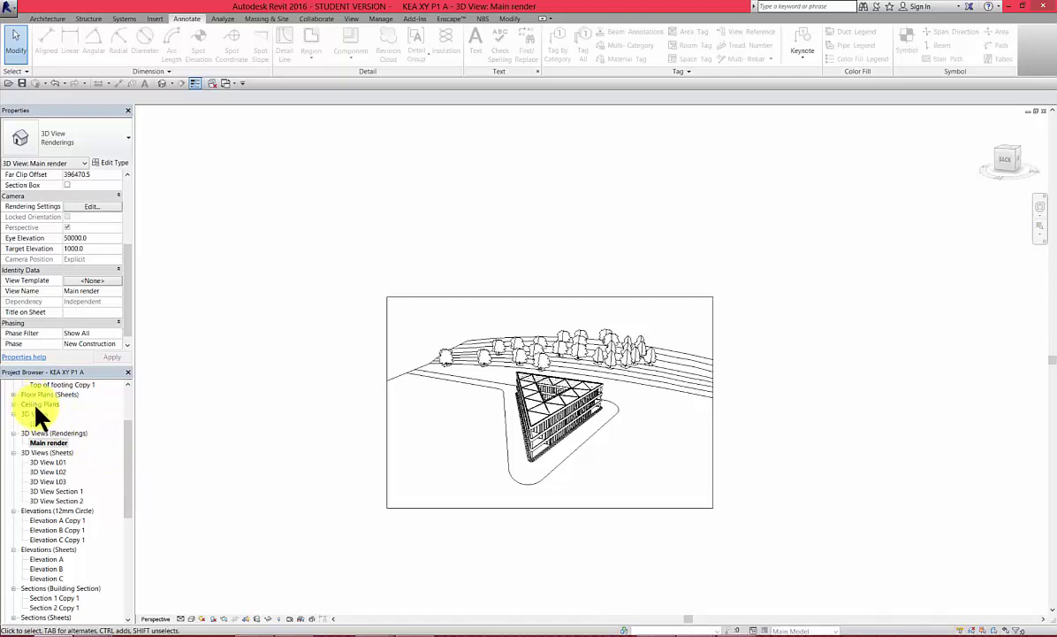
# - Open the L01 Copy 1 floor plan from the Project Browser
pyautogui.click(46, 442)
pyautogui.moveTo(128, 448); pyautogui.dragTo(128, 401)
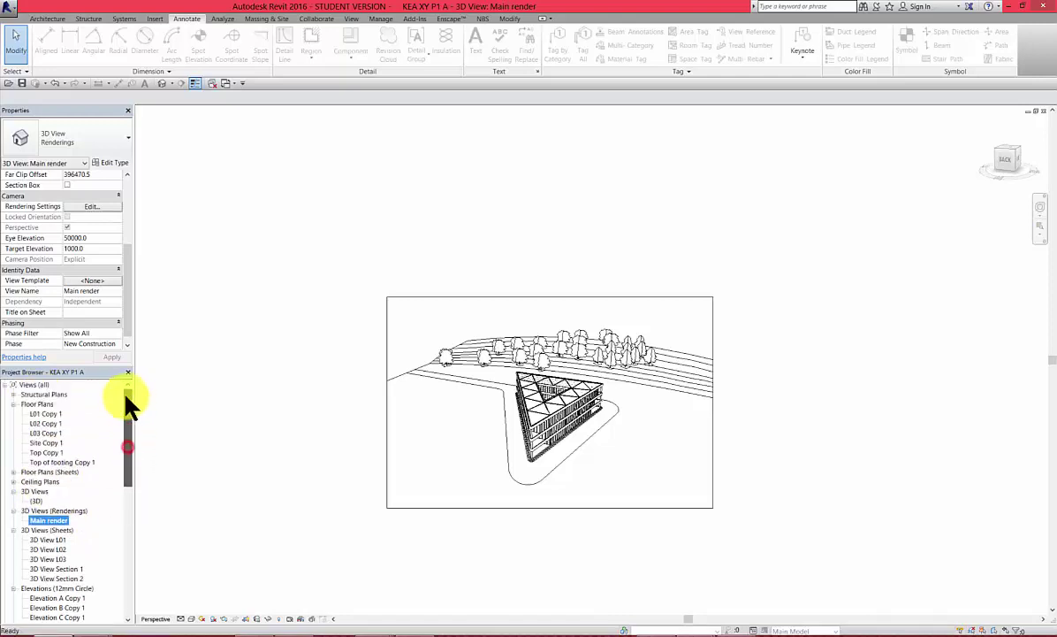
pyautogui.doubleClick(44, 414)
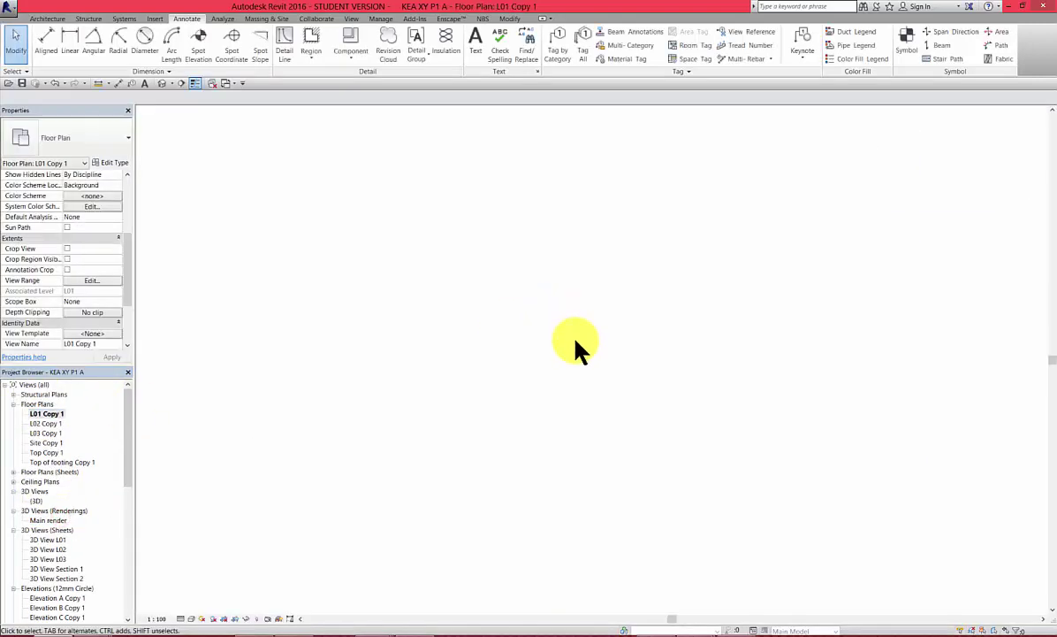
pyautogui.scroll(2, 380, 133)
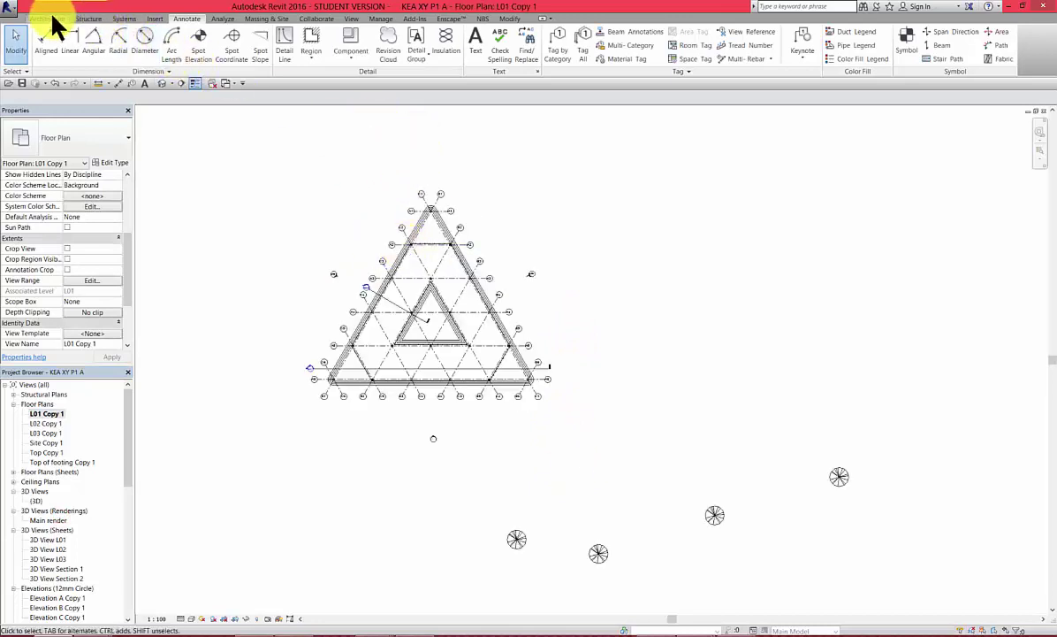
# - Place a camera beyond the building's top corner aimed toward the lower right
pyautogui.click(170, 83)
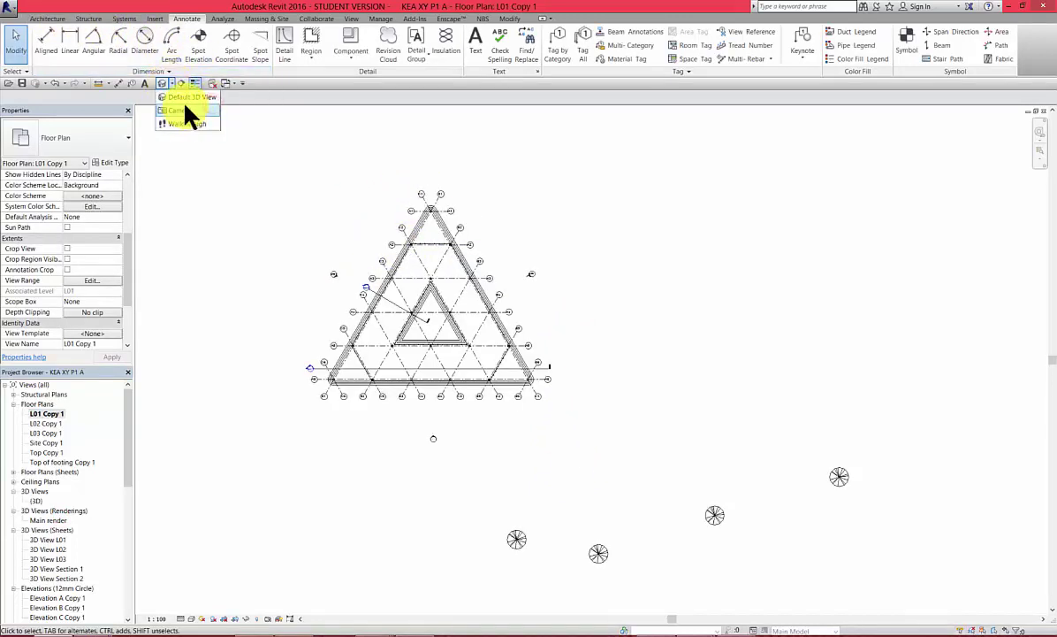
pyautogui.click(181, 110)
pyautogui.scroll(-3, 489, 460)
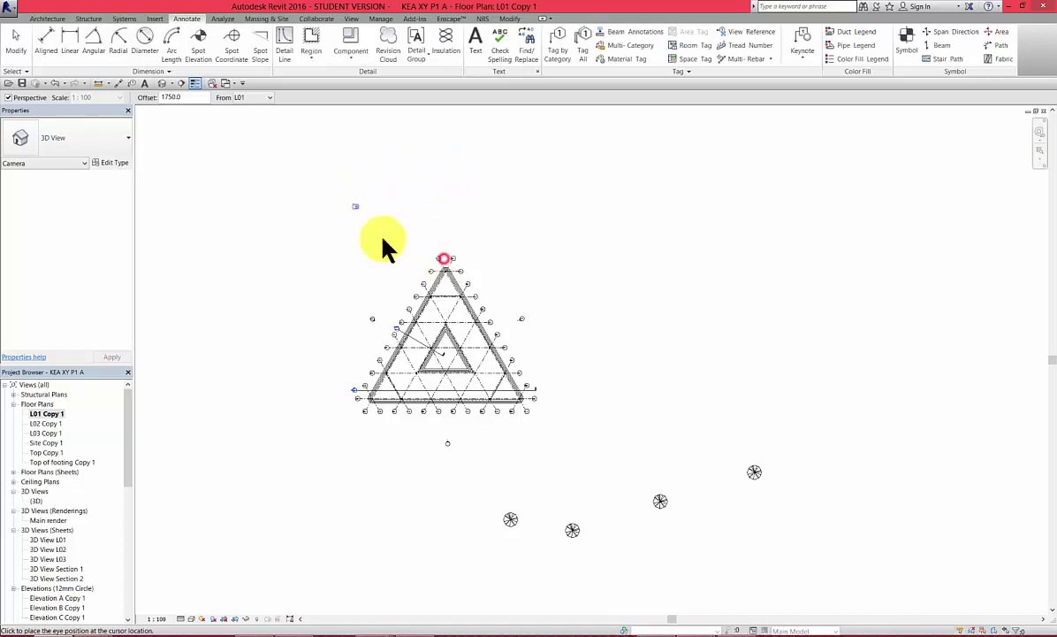
pyautogui.click(355, 206)
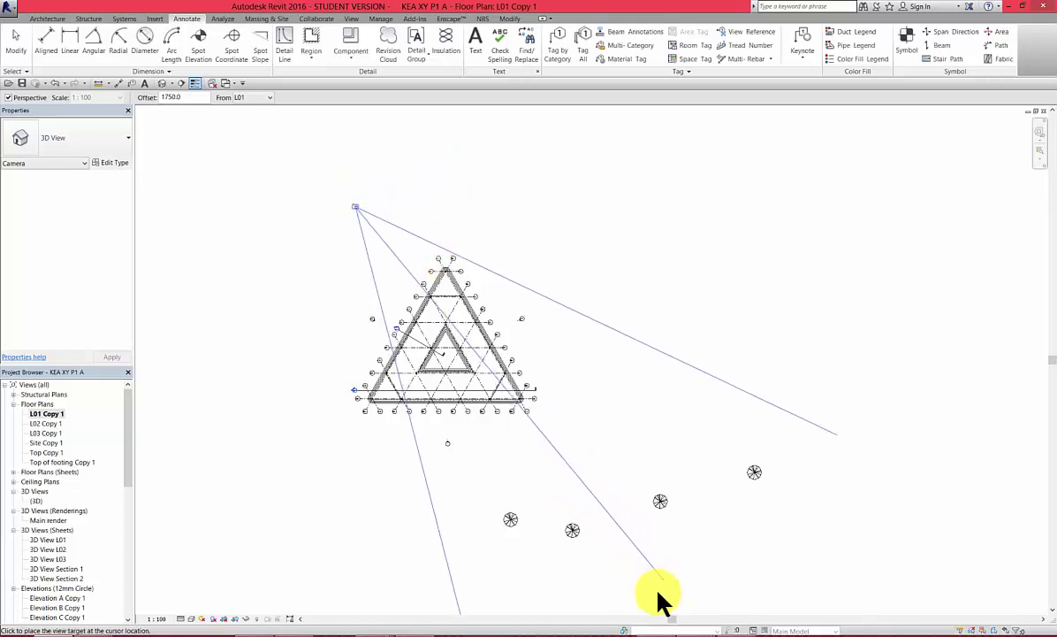
pyautogui.scroll(-2, 539, 491)
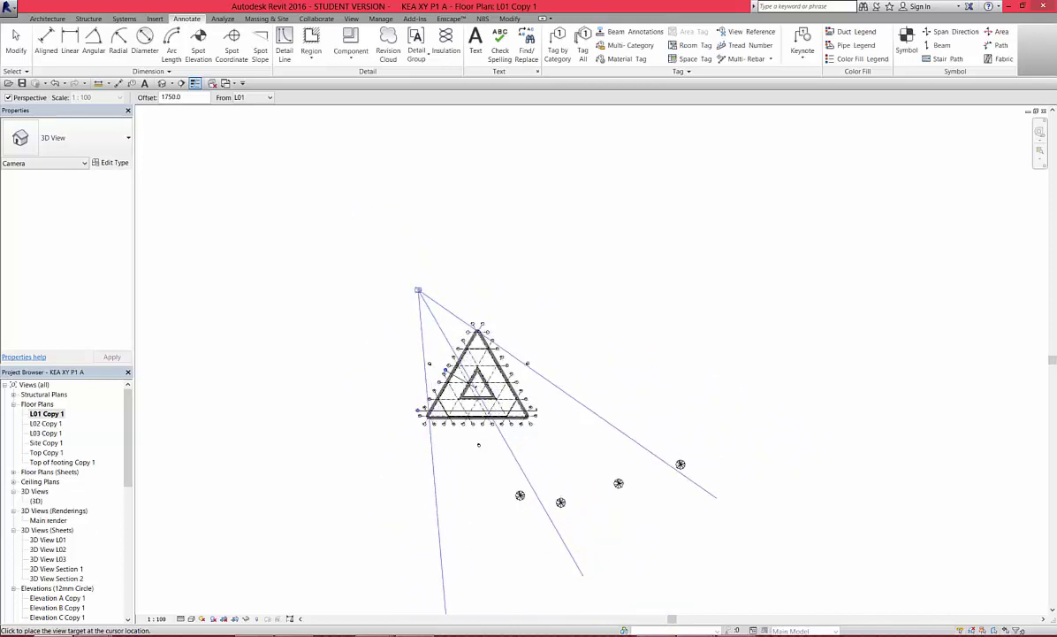
pyautogui.click(582, 574)
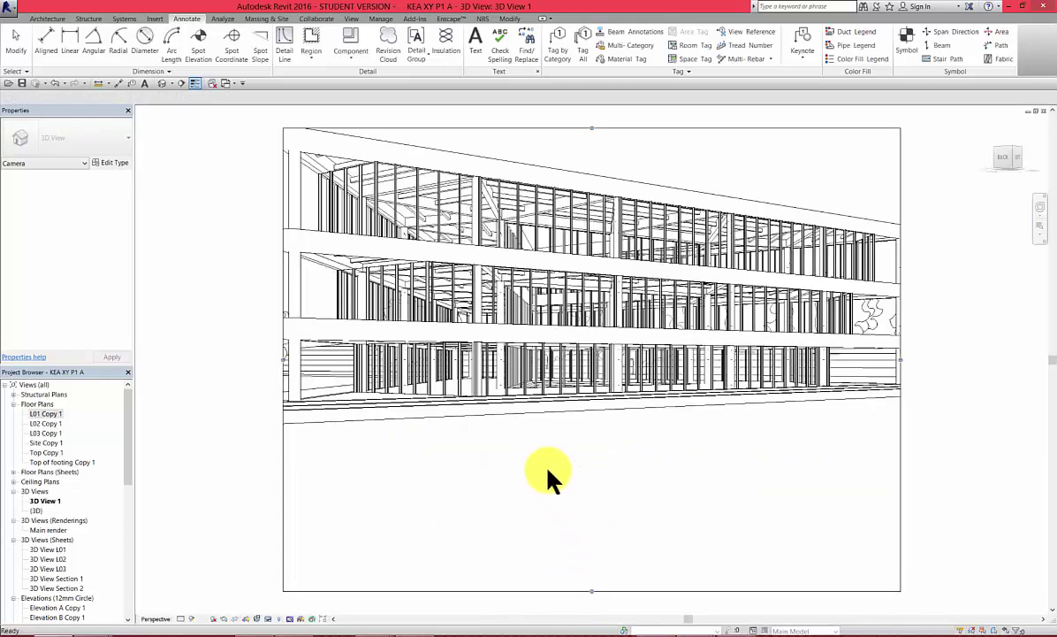
# - Resize the facade camera crop: raise the top, widen right, extend bottom and left edges
pyautogui.scroll(-3, 546, 472)
pyautogui.scroll(-2, 546, 469)
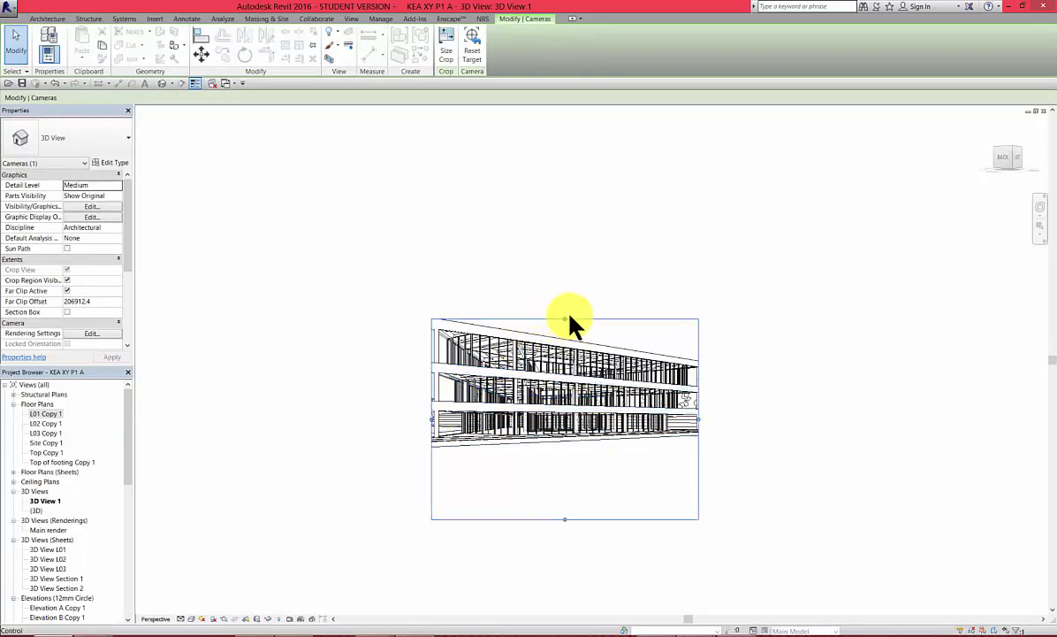
pyautogui.moveTo(581, 318); pyautogui.dragTo(551, 283)
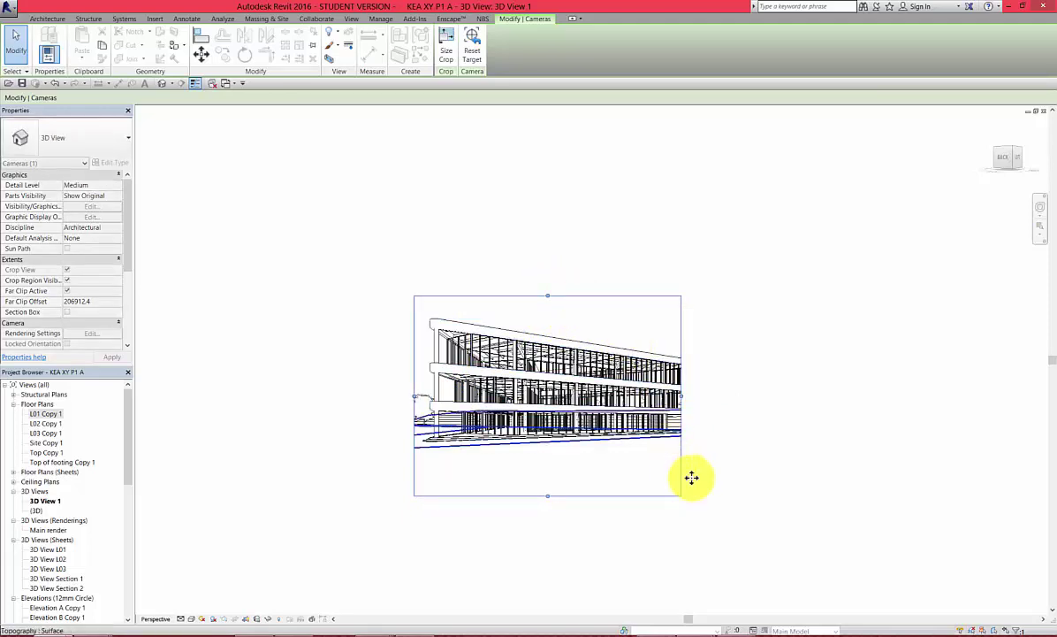
pyautogui.moveTo(682, 395); pyautogui.dragTo(707, 395)
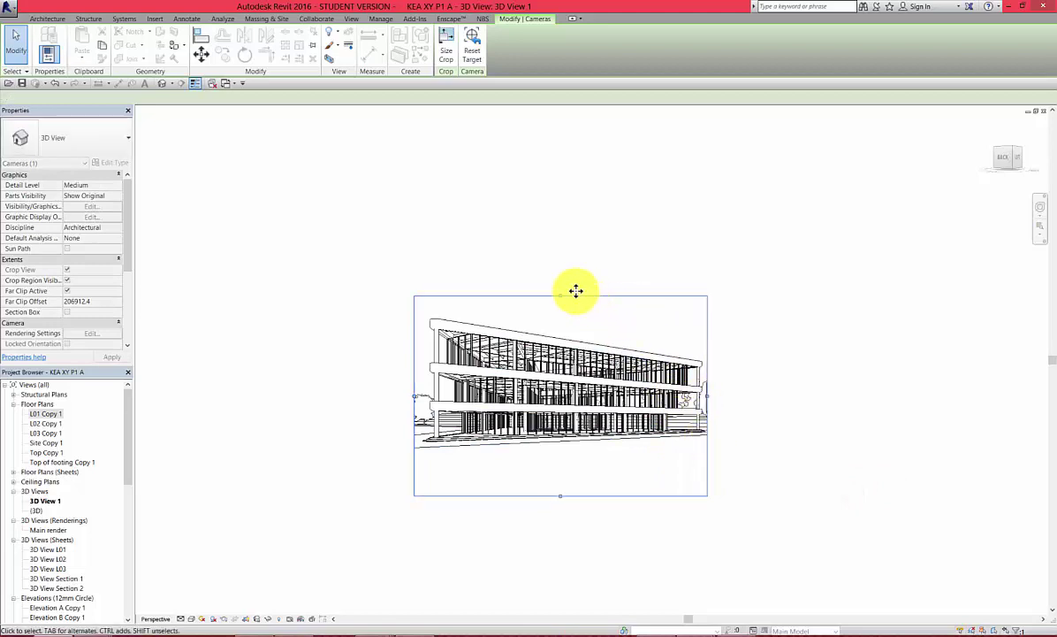
pyautogui.moveTo(560, 296); pyautogui.dragTo(562, 284)
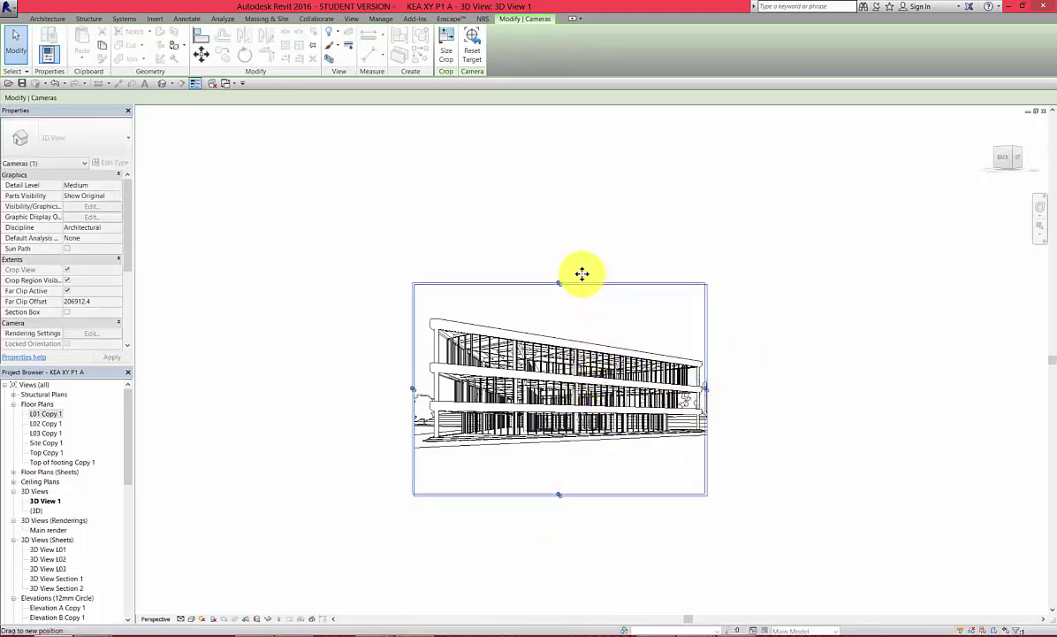
pyautogui.moveTo(581, 274); pyautogui.dragTo(578, 270)
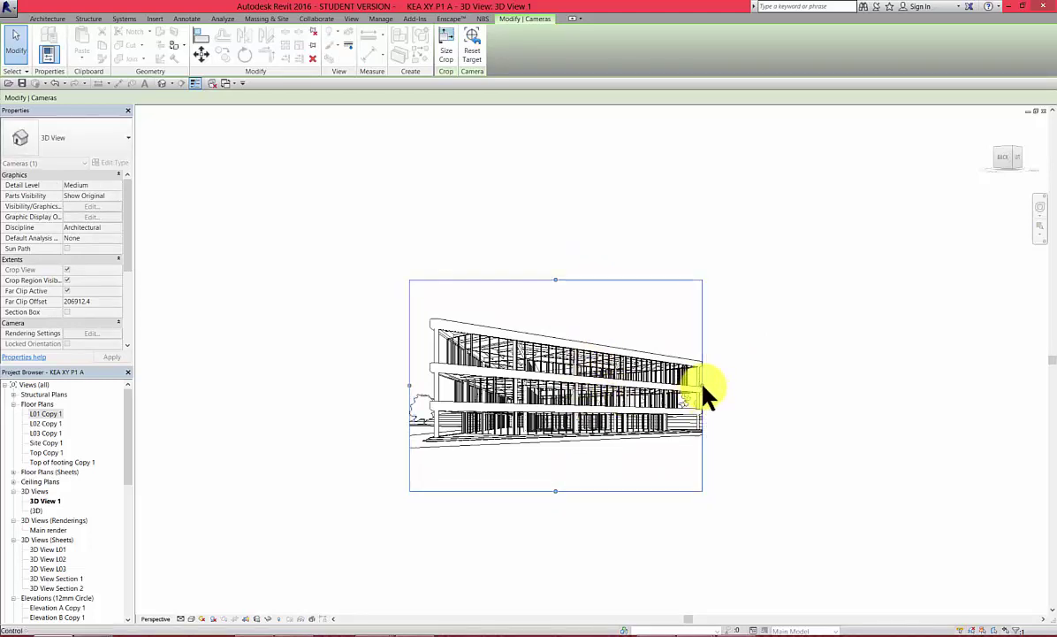
pyautogui.moveTo(704, 388); pyautogui.dragTo(723, 386)
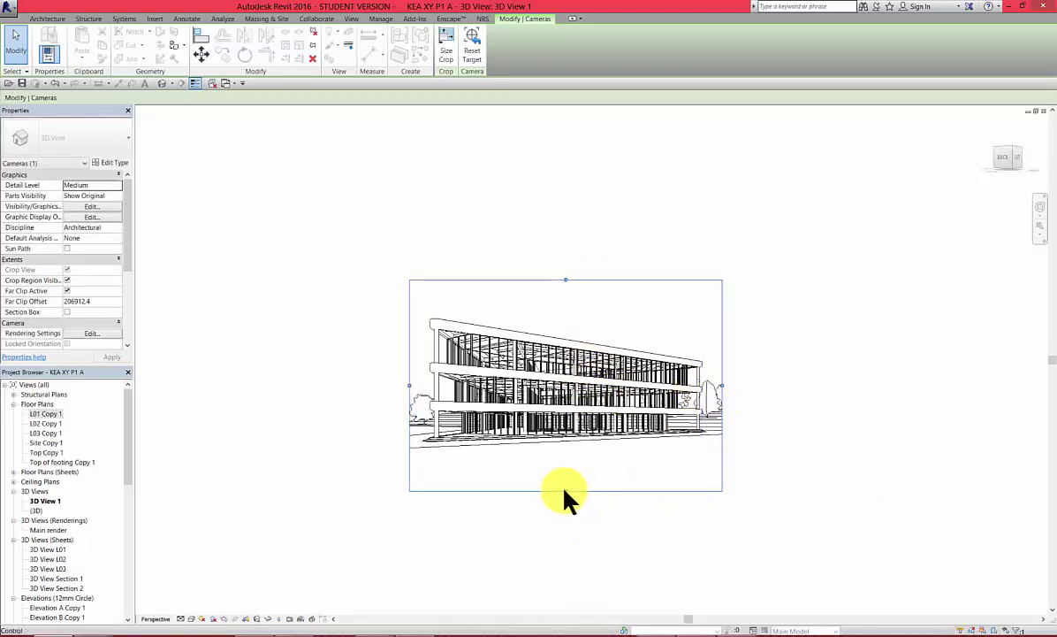
pyautogui.moveTo(565, 490); pyautogui.dragTo(564, 503)
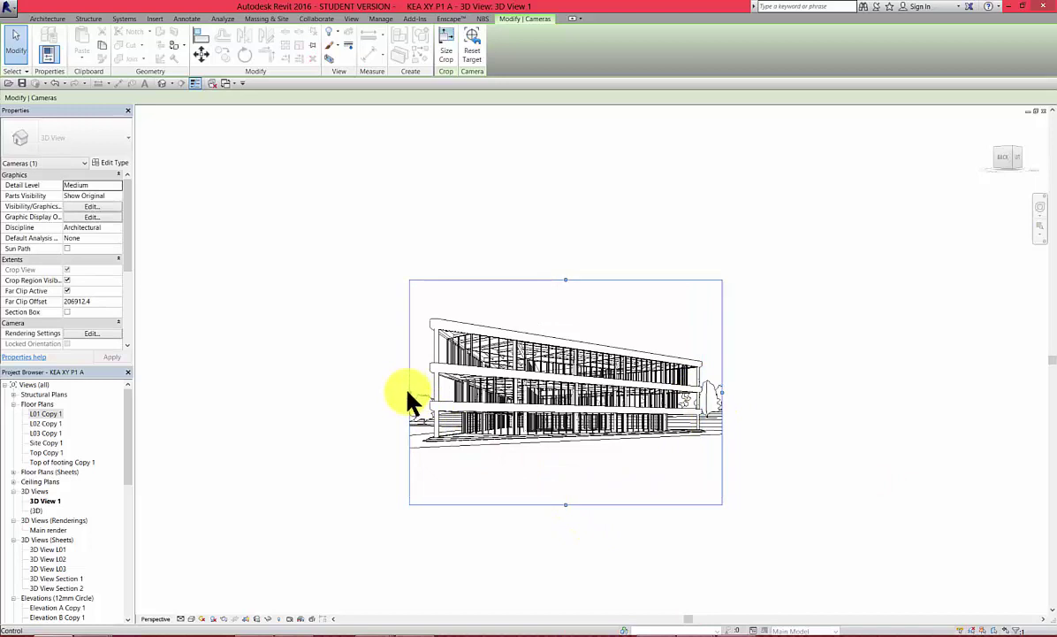
pyautogui.moveTo(408, 392); pyautogui.dragTo(401, 394)
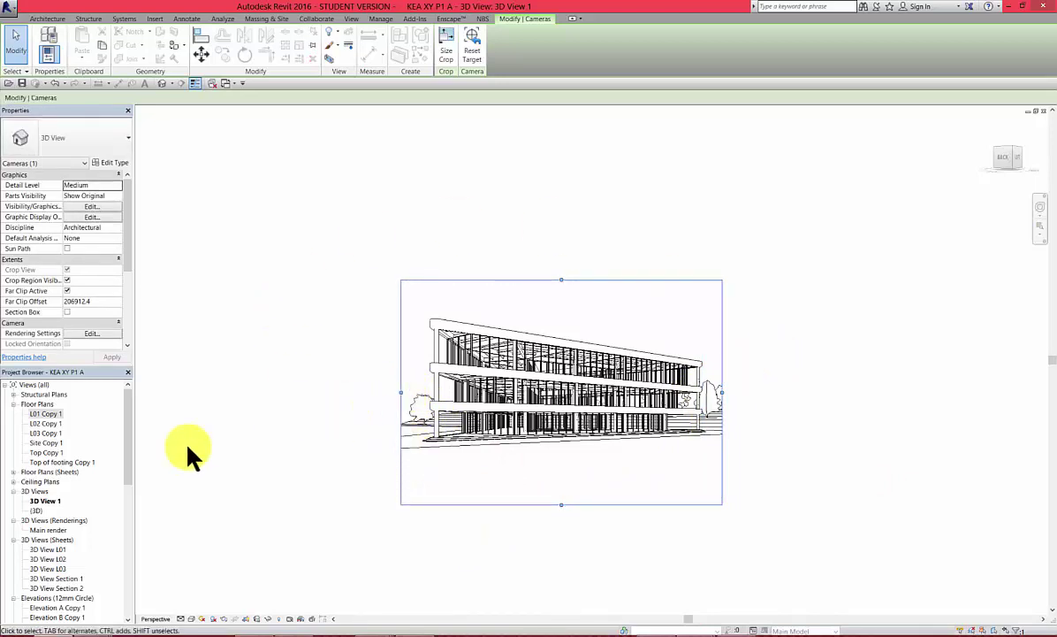
# - Rename 3D View 1 to 'Render External' and set its type to 3D View Renderings
pyautogui.click(52, 501)
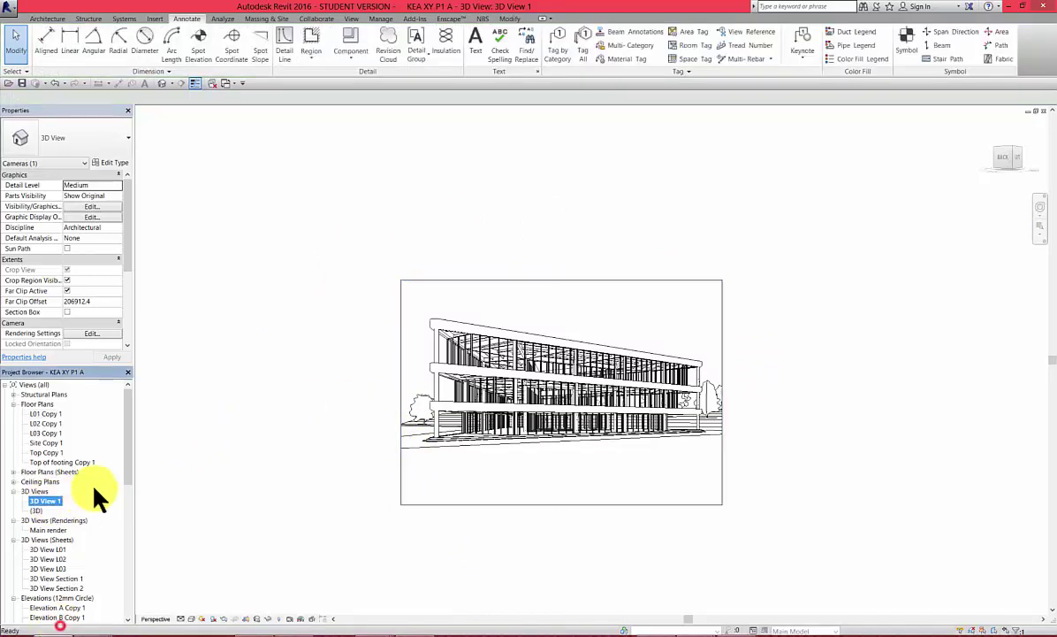
pyautogui.rightClick(54, 500)
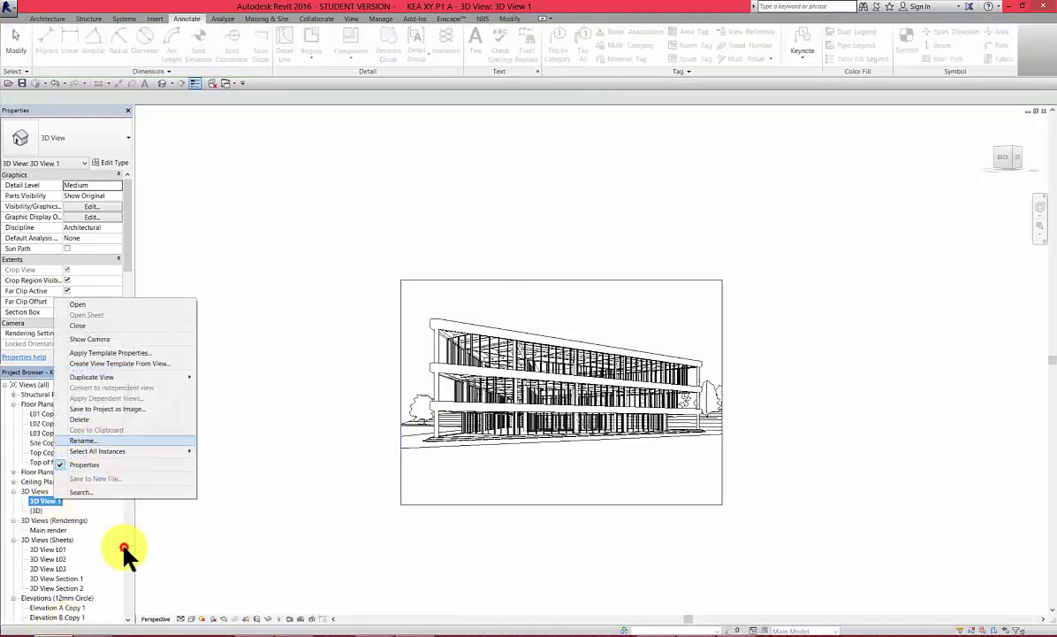
pyautogui.click(103, 438)
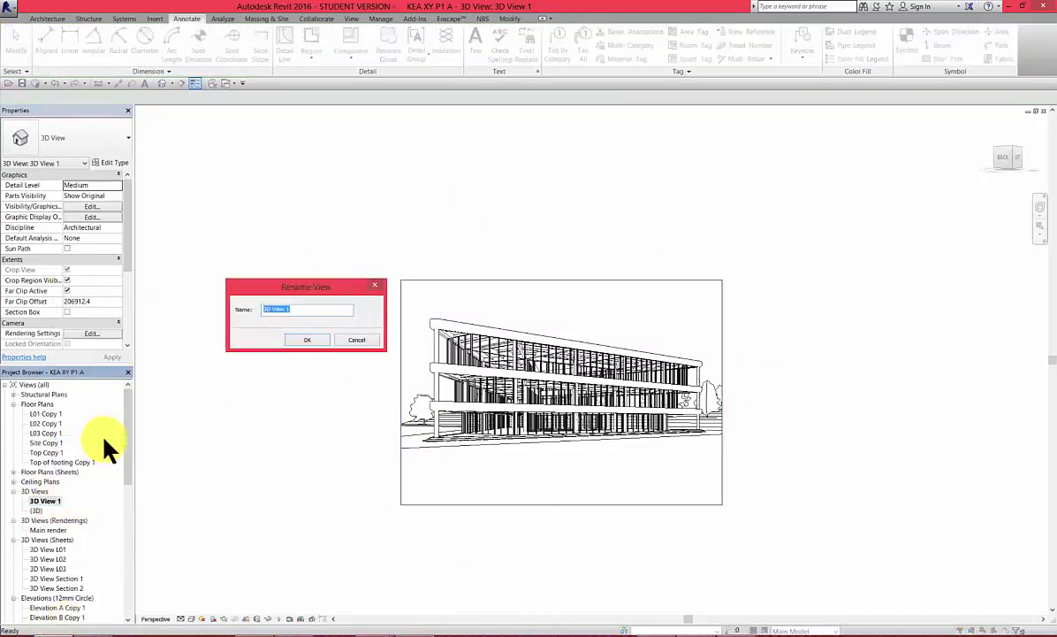
pyautogui.write('Render')
pyautogui.write('External')
pyautogui.click(402, 425)
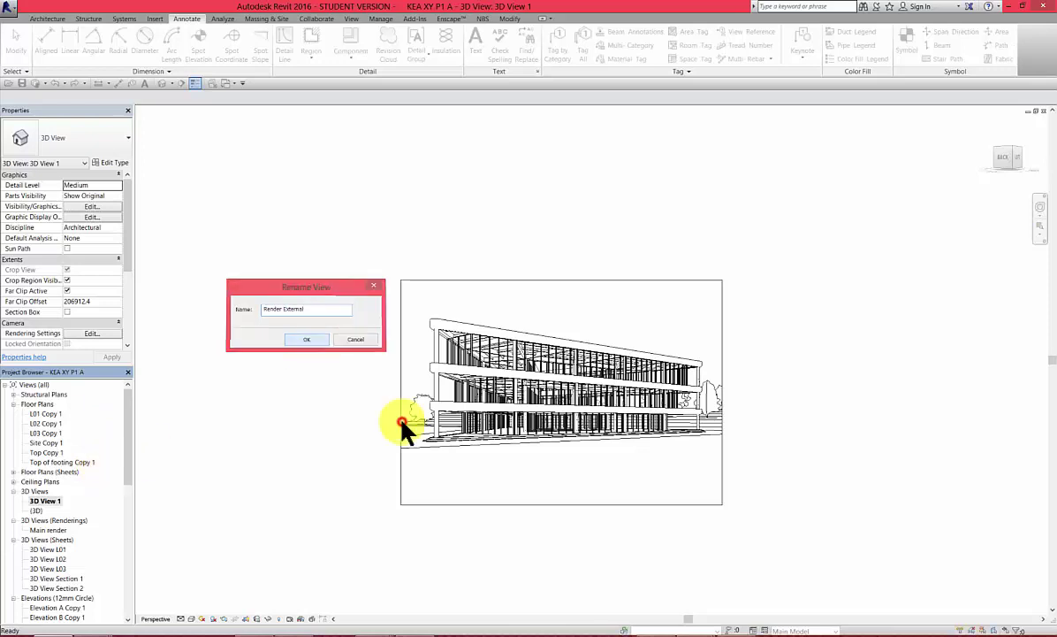
pyautogui.press('Return')
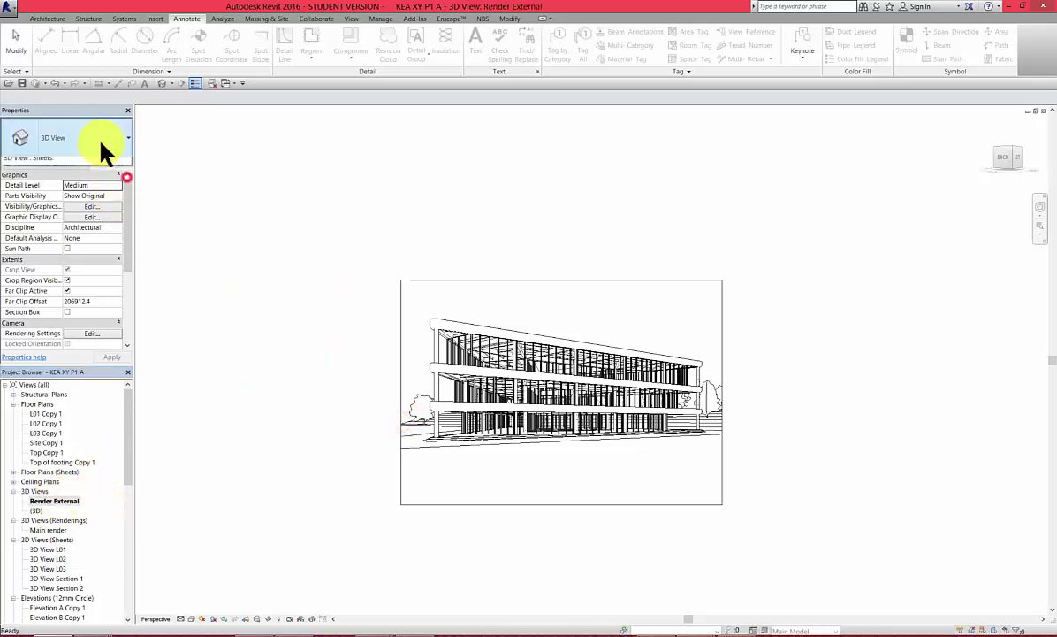
pyautogui.click(92, 132)
pyautogui.click(59, 272)
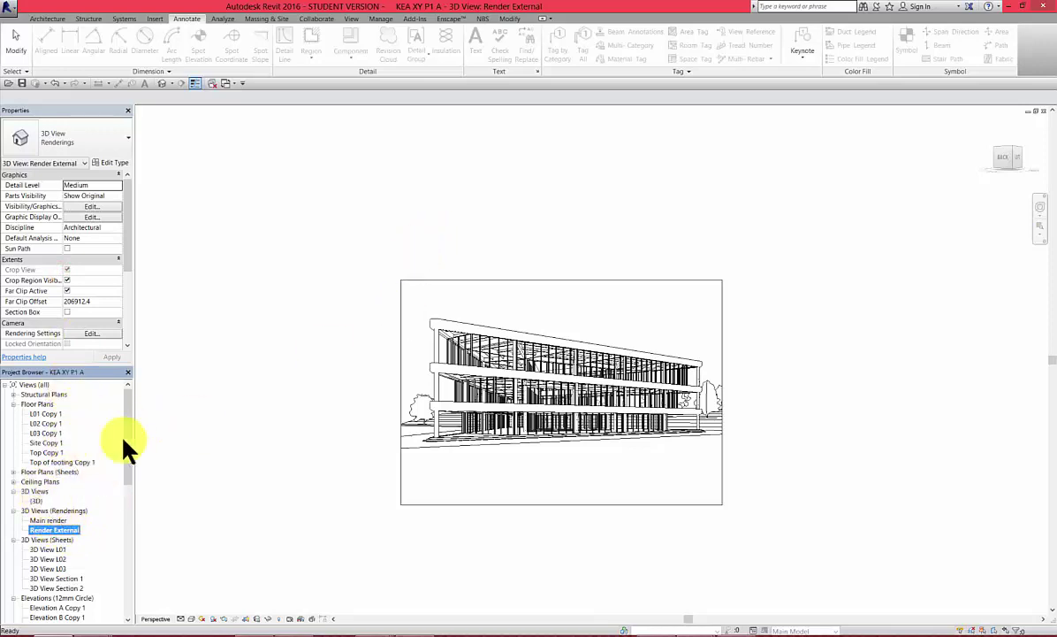
# - On the L01 Copy 1 plan, start a camera with its eye in the building's lower-left corner
pyautogui.doubleClick(46, 414)
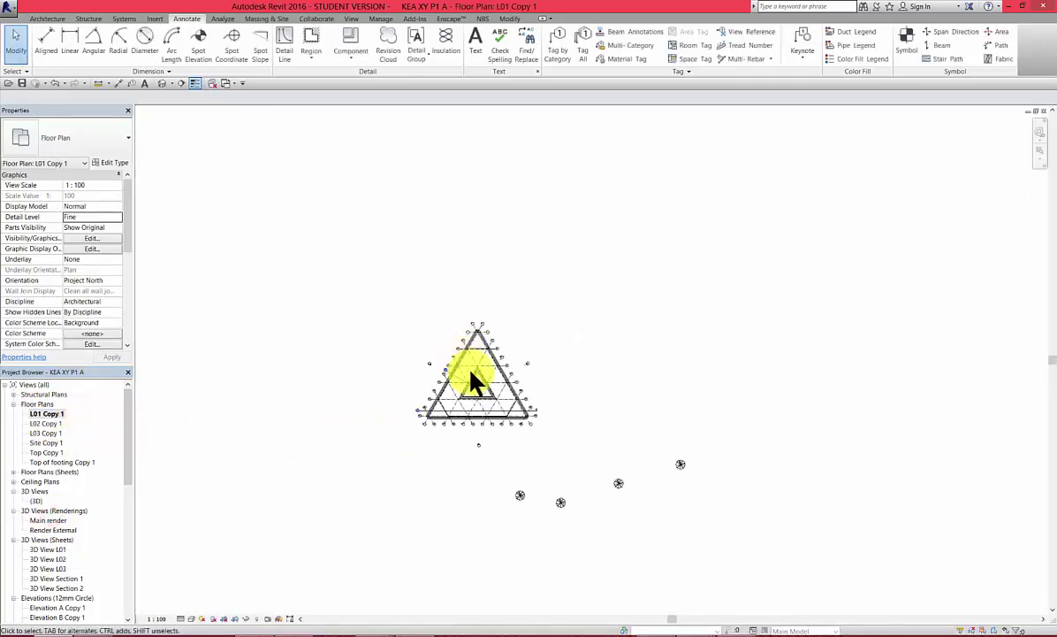
pyautogui.click(173, 86)
pyautogui.click(177, 104)
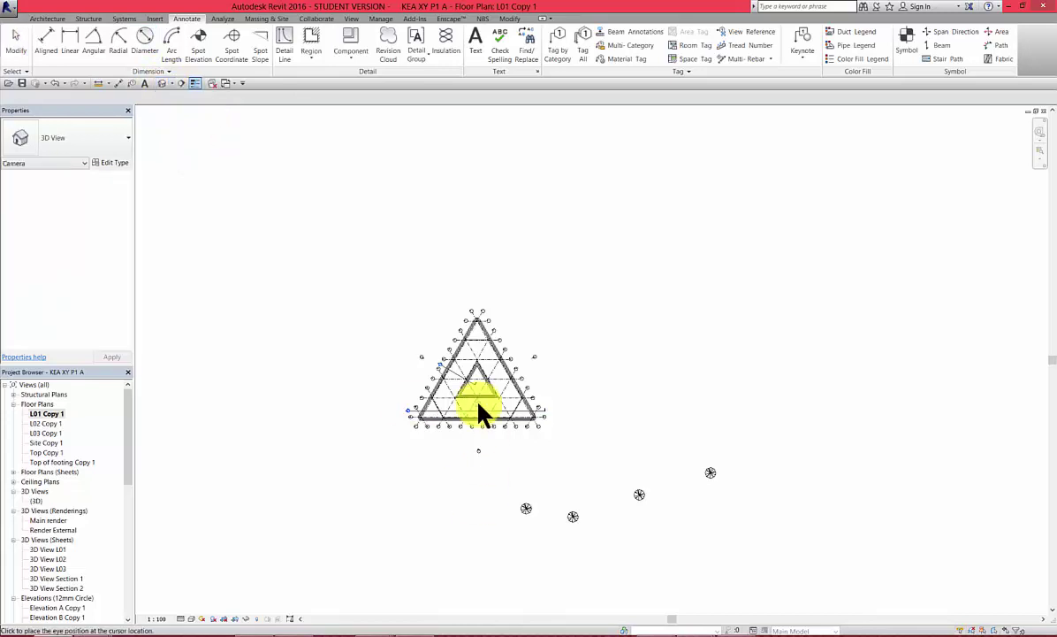
pyautogui.scroll(5, 478, 406)
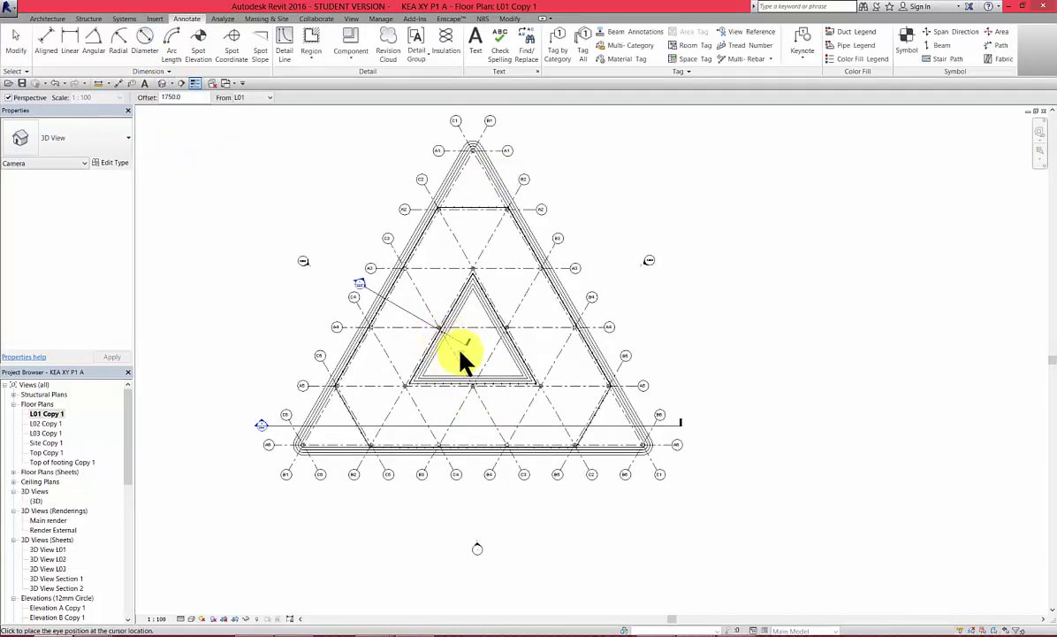
pyautogui.click(358, 410)
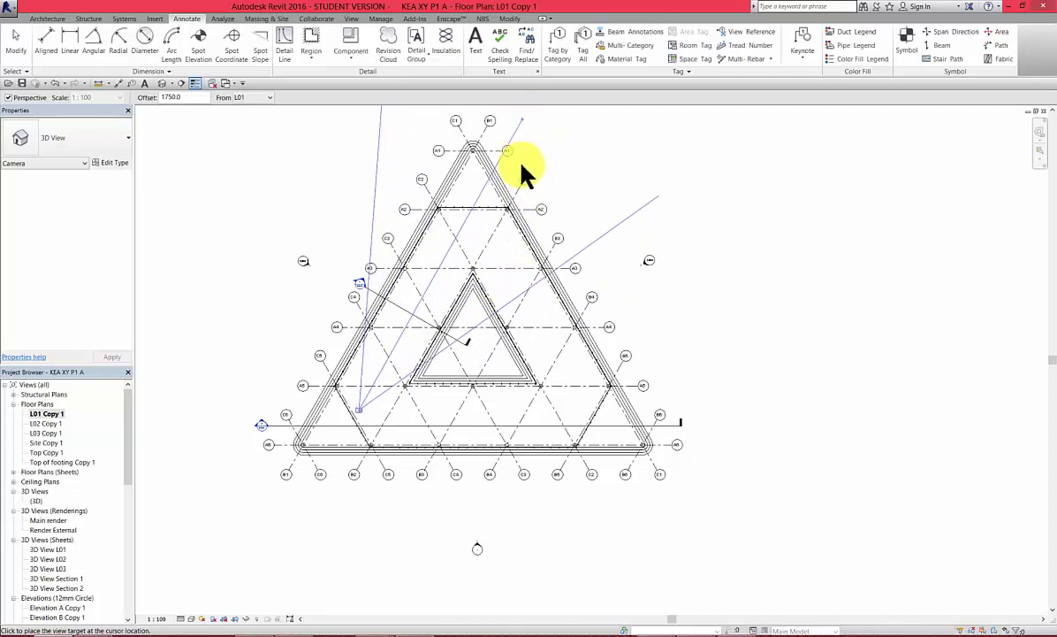
pyautogui.scroll(-5, 420, 555)
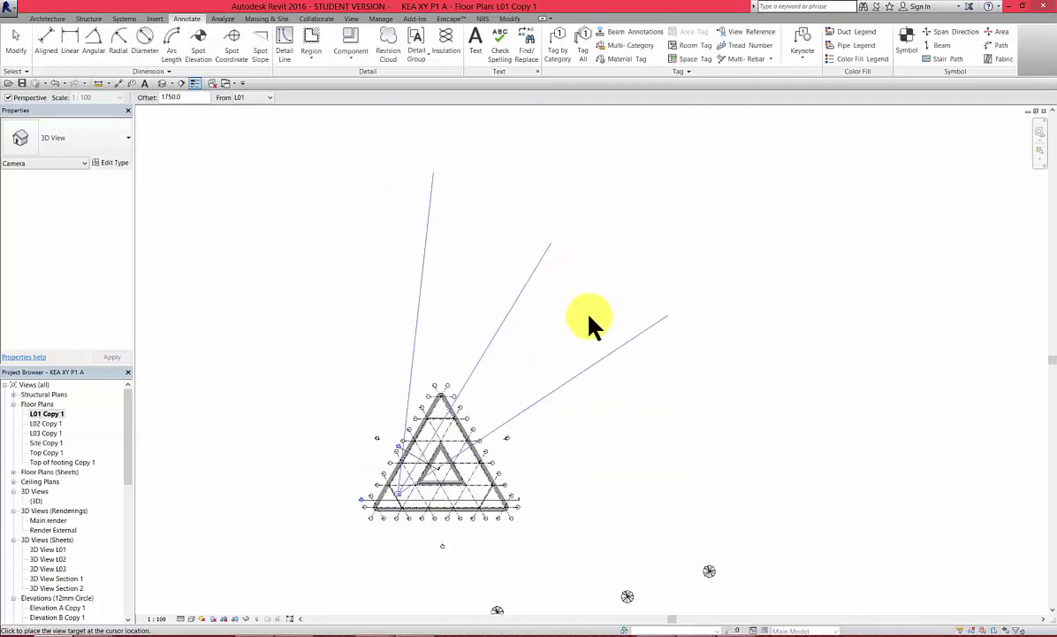
# - Place the camera target, then lower the crop's top edge and raise its bottom edge
pyautogui.click(670, 515)
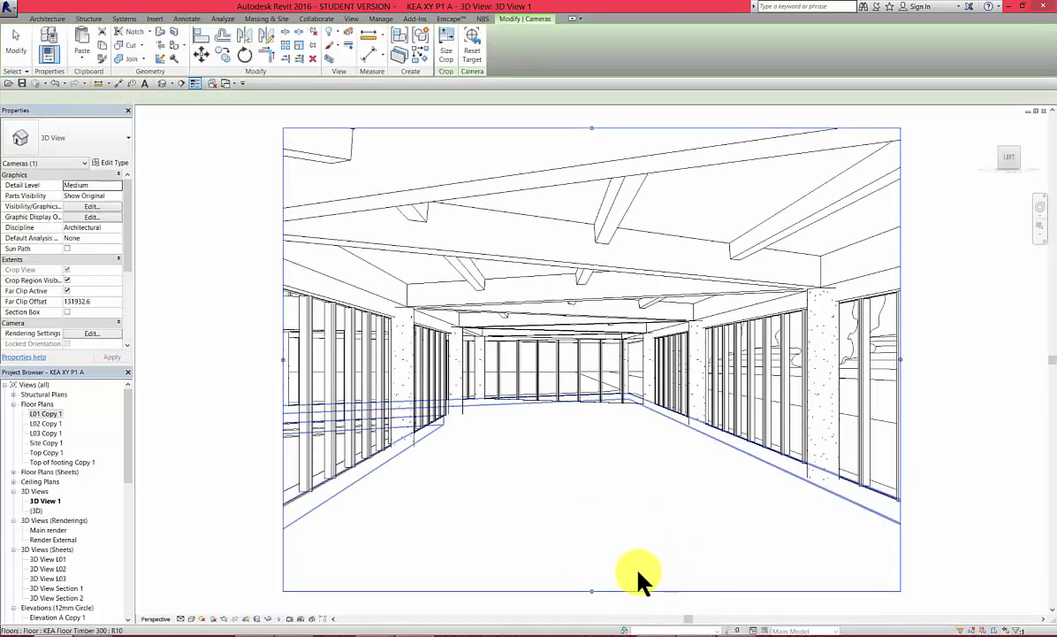
pyautogui.scroll(-2, 648, 573)
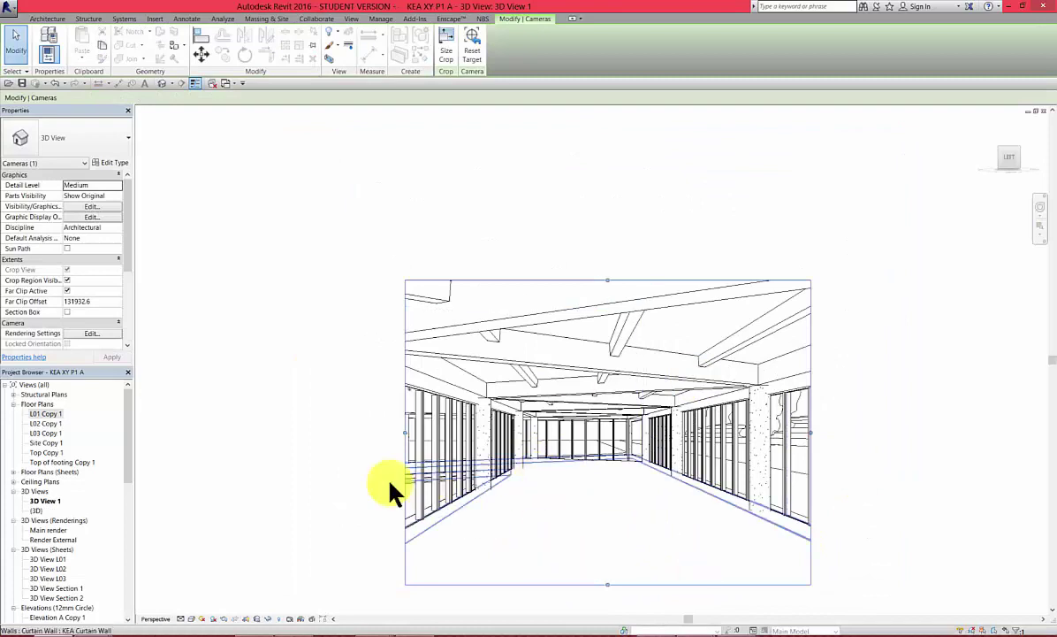
pyautogui.moveTo(608, 283); pyautogui.dragTo(606, 309)
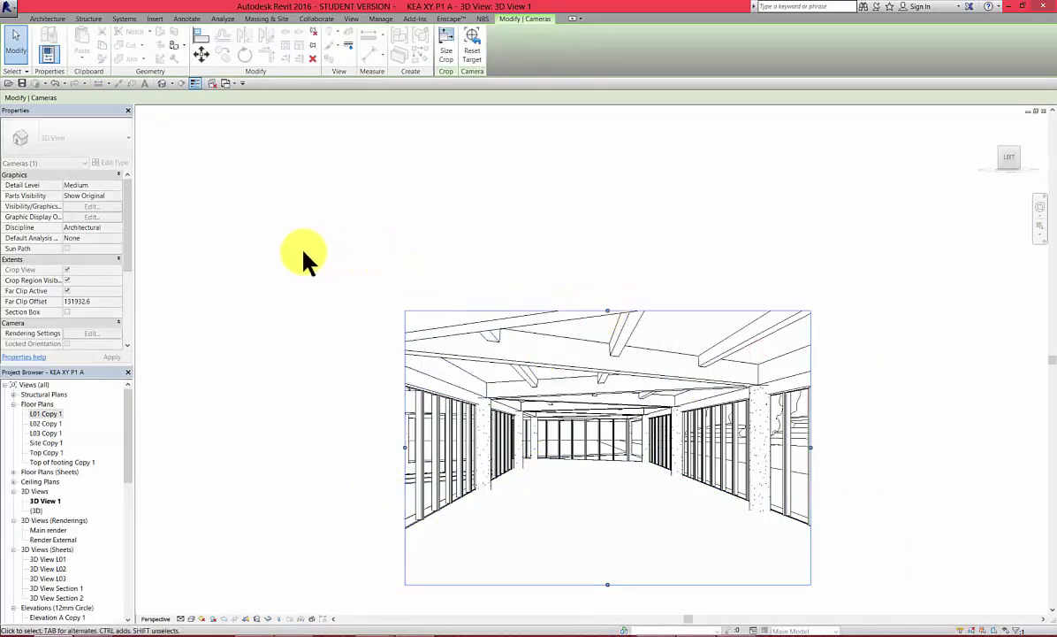
pyautogui.scroll(-1, 303, 251)
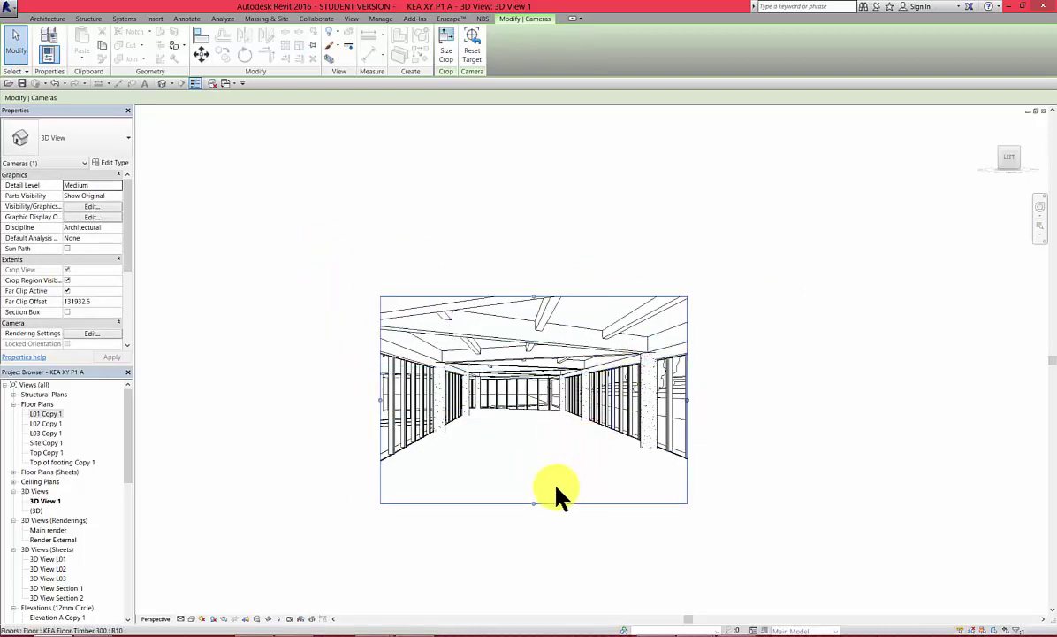
pyautogui.moveTo(533, 503); pyautogui.dragTo(534, 494)
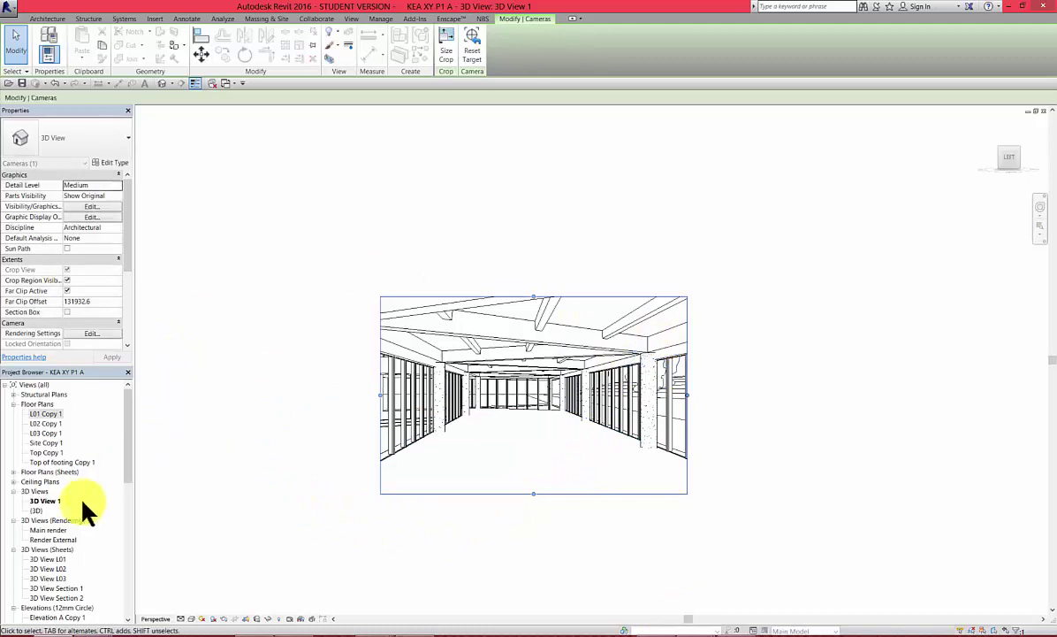
# - Rename the new view to 'Render Internal' and set its type to 3D View Renderings
pyautogui.rightClick(53, 501)
pyautogui.click(79, 442)
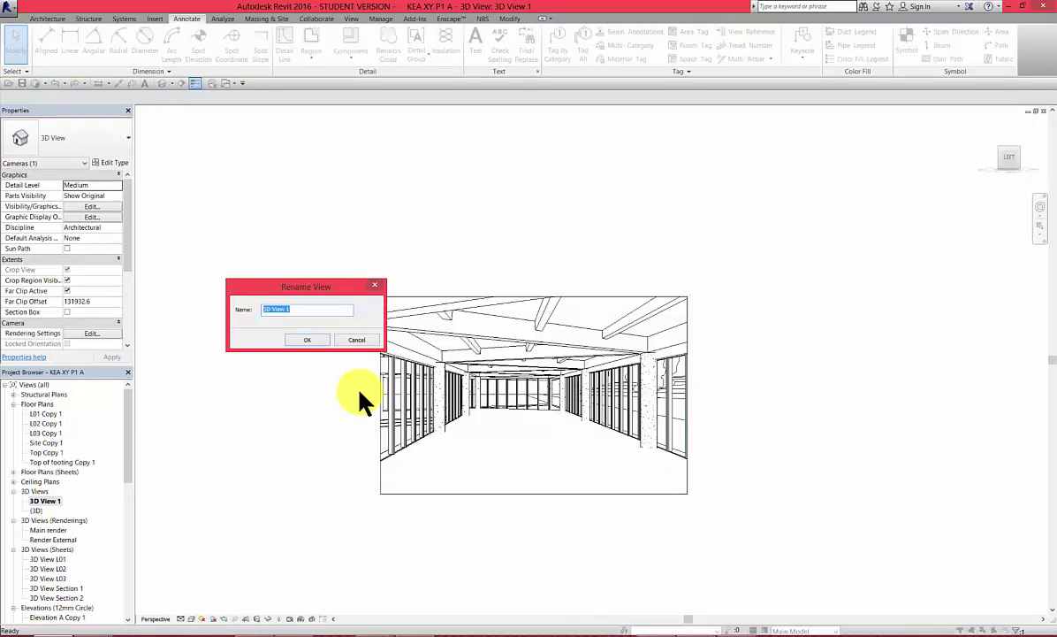
pyautogui.write('Render Internal')
pyautogui.click(307, 340)
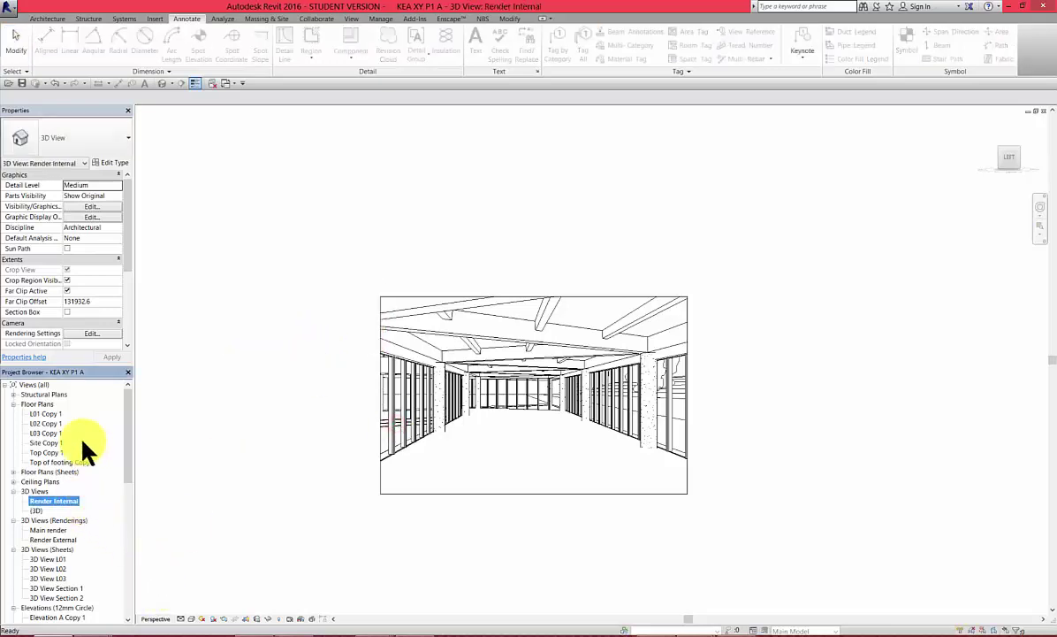
pyautogui.click(113, 139)
pyautogui.click(66, 274)
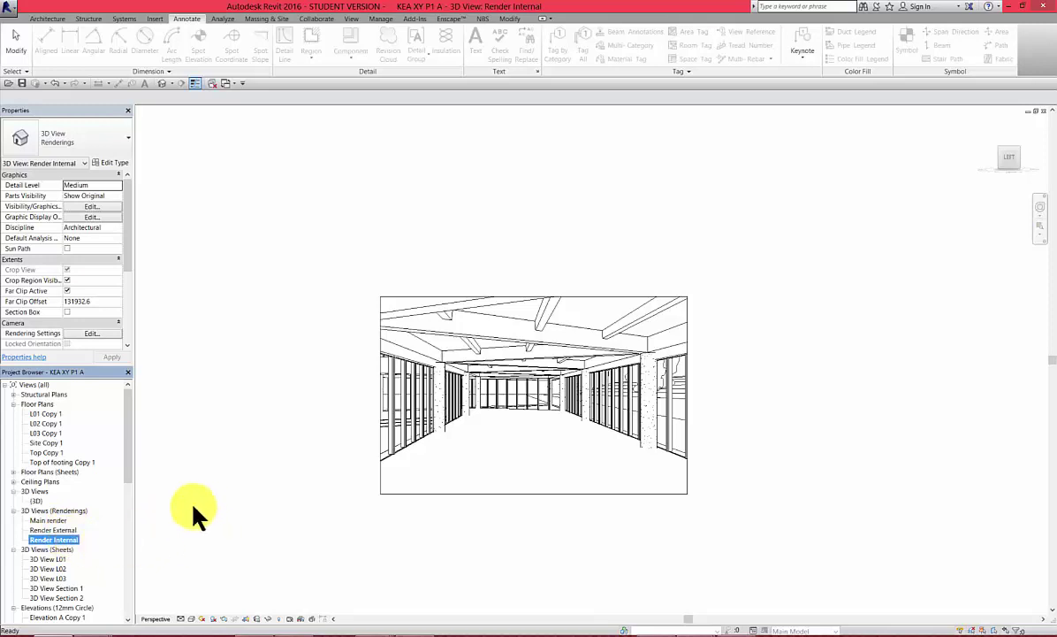
pyautogui.moveTo(125, 446); pyautogui.dragTo(122, 591)
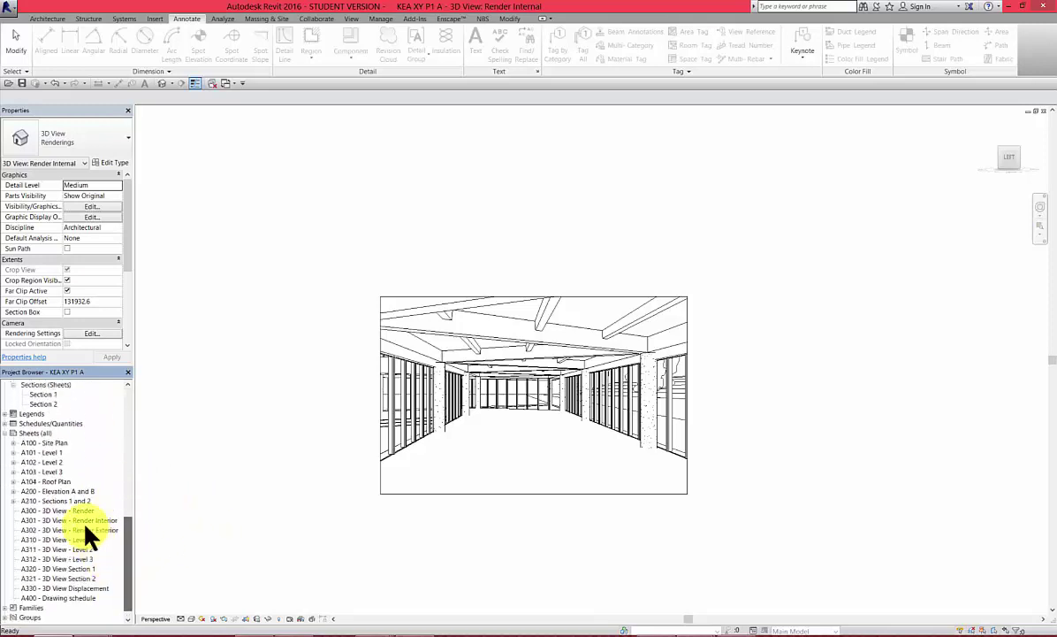
# - Open sheet A300 and place the Main render viewport near the sheet centre
pyautogui.doubleClick(71, 510)
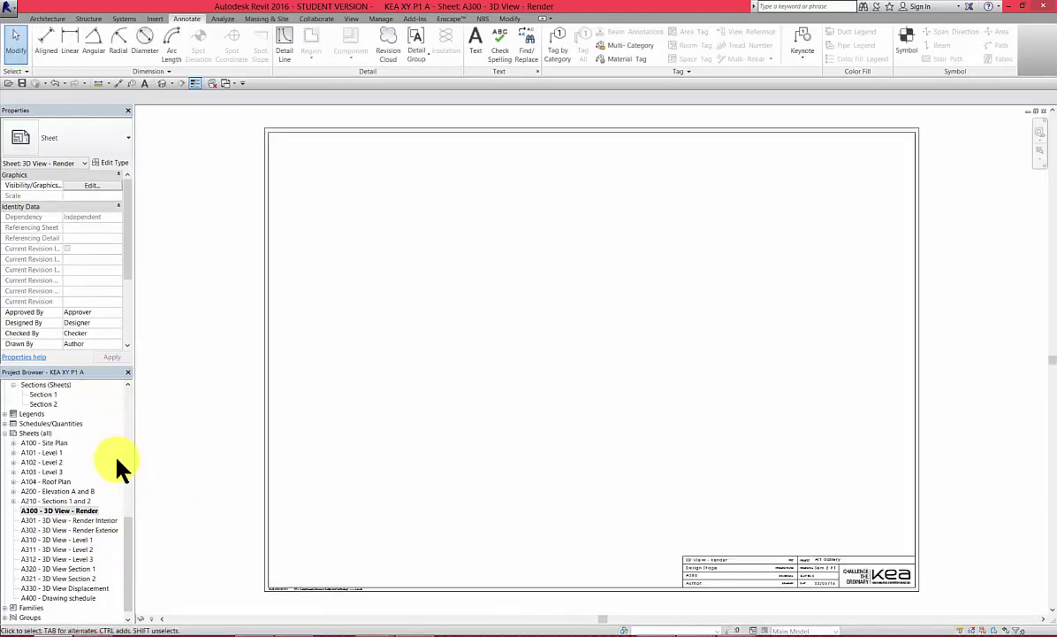
pyautogui.moveTo(130, 538); pyautogui.dragTo(130, 441)
pyautogui.click(49, 433)
pyautogui.click(41, 434)
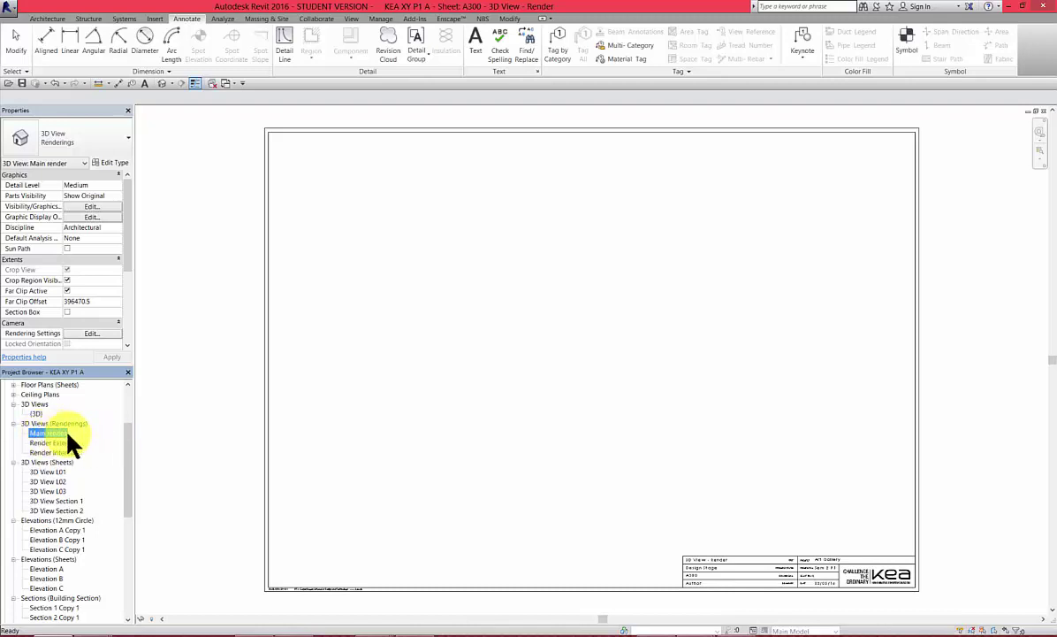
pyautogui.moveTo(126, 451); pyautogui.dragTo(127, 480)
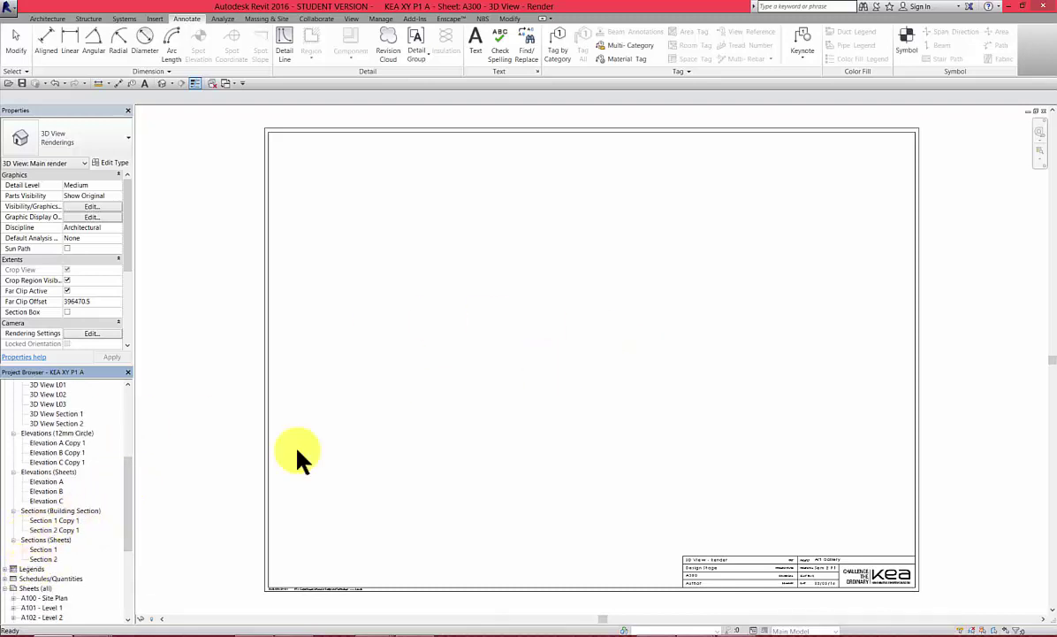
pyautogui.scroll(5, 133, 486)
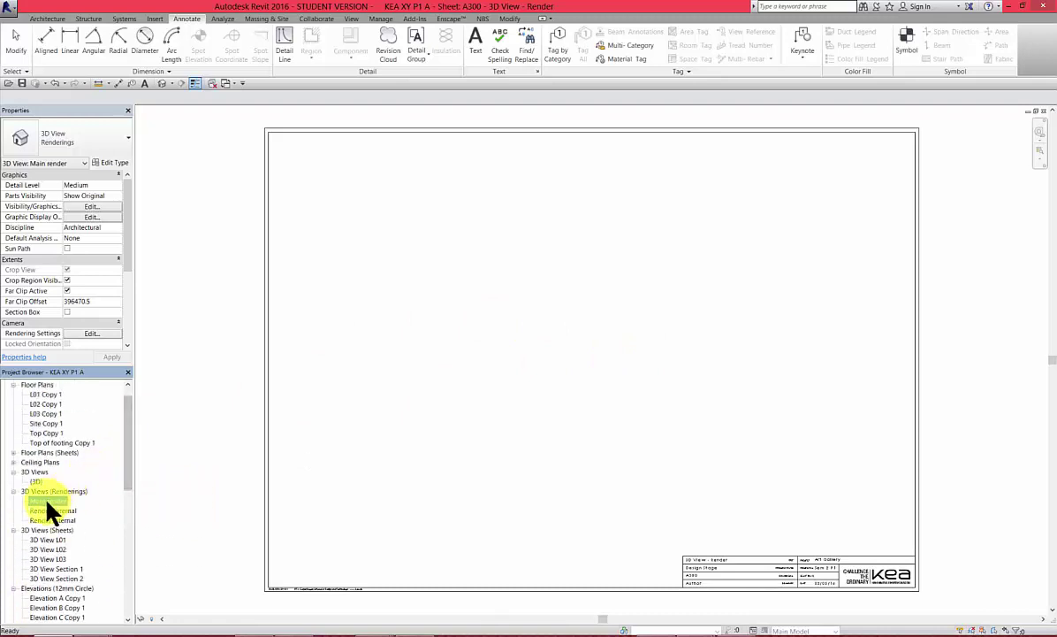
pyautogui.moveTo(48, 501); pyautogui.dragTo(571, 367)
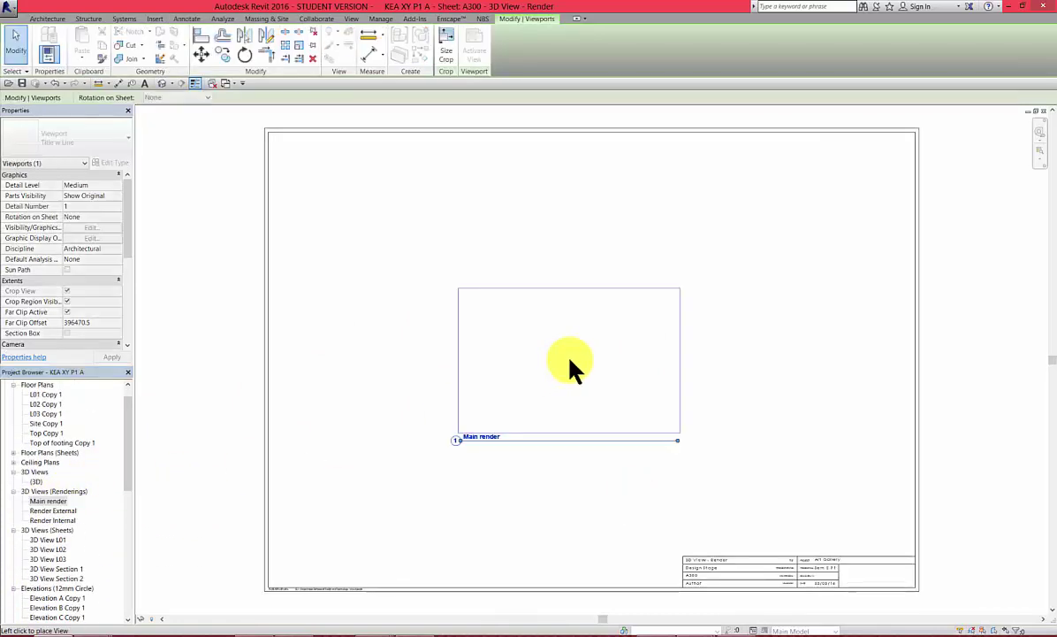
pyautogui.click(588, 363)
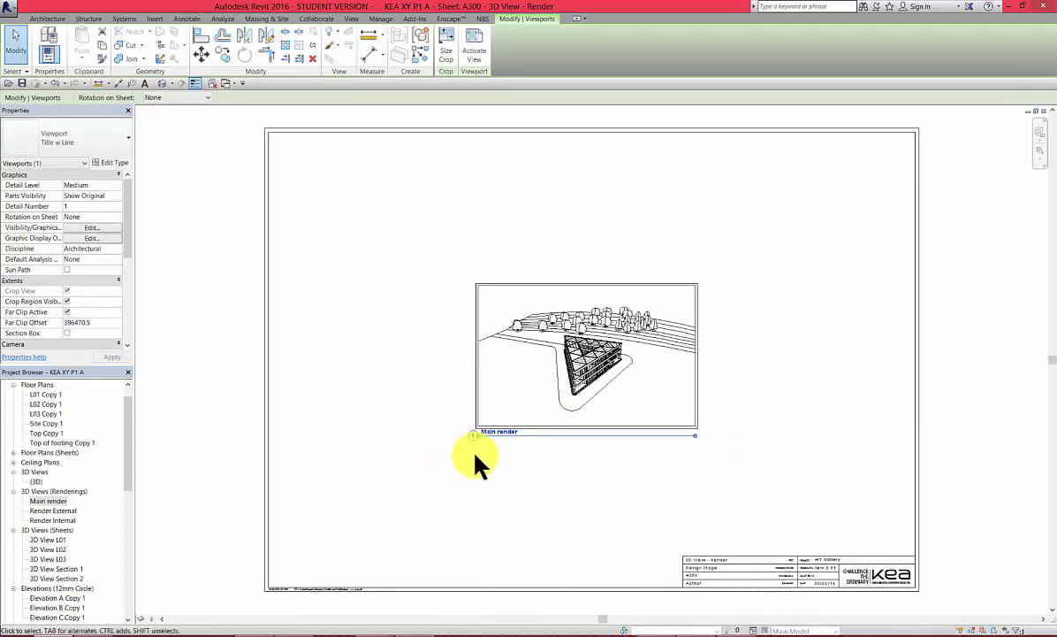
# - Activate the Main render viewport, select its camera, then deactivate it to return to the sheet
pyautogui.click(460, 55)
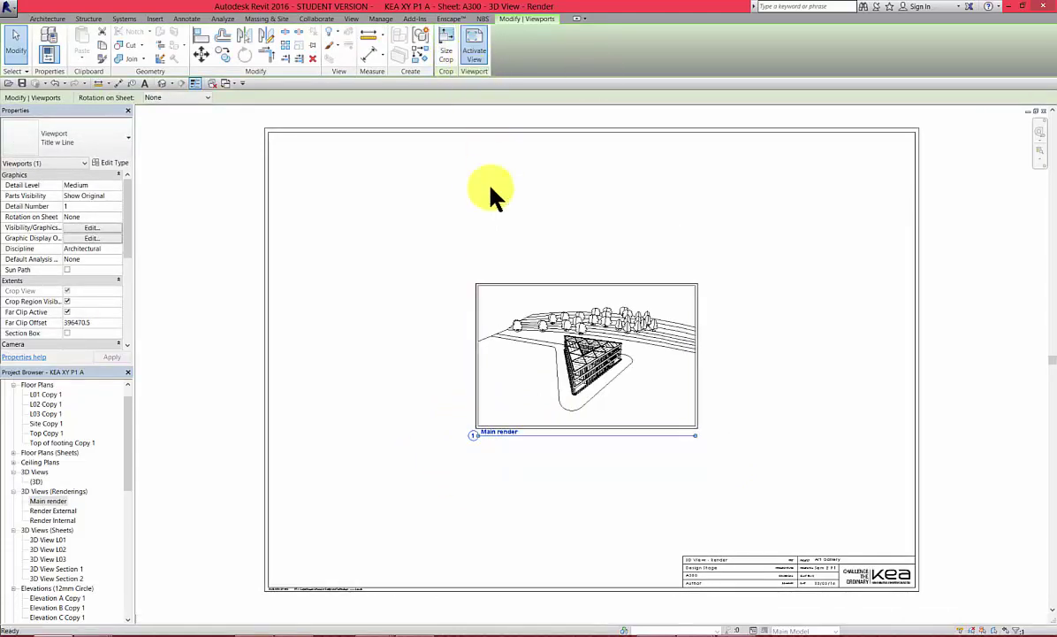
pyautogui.click(526, 285)
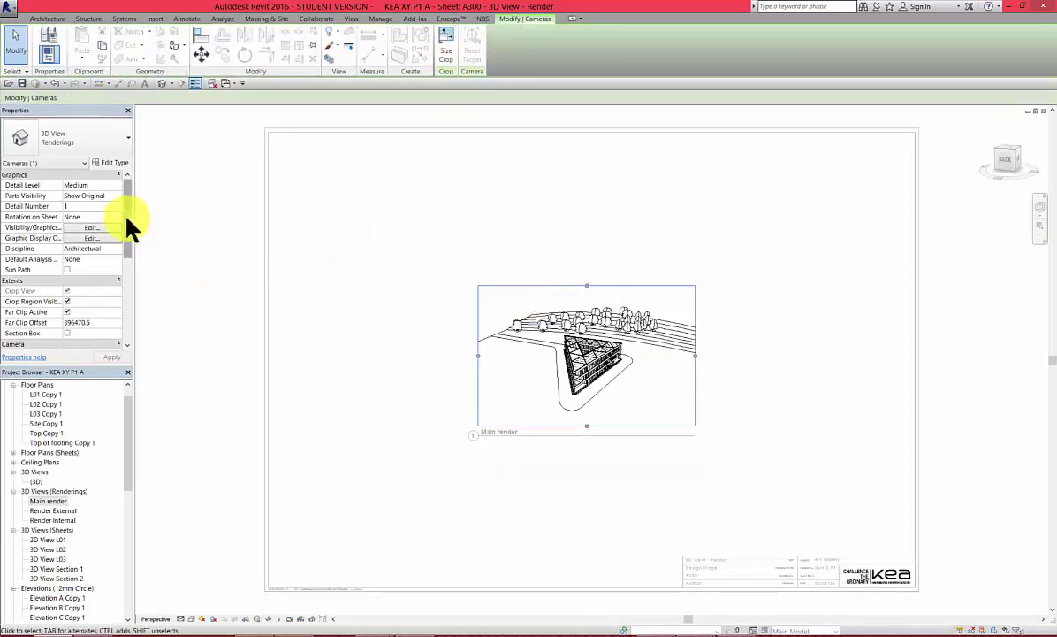
pyautogui.moveTo(126, 217); pyautogui.dragTo(126, 296)
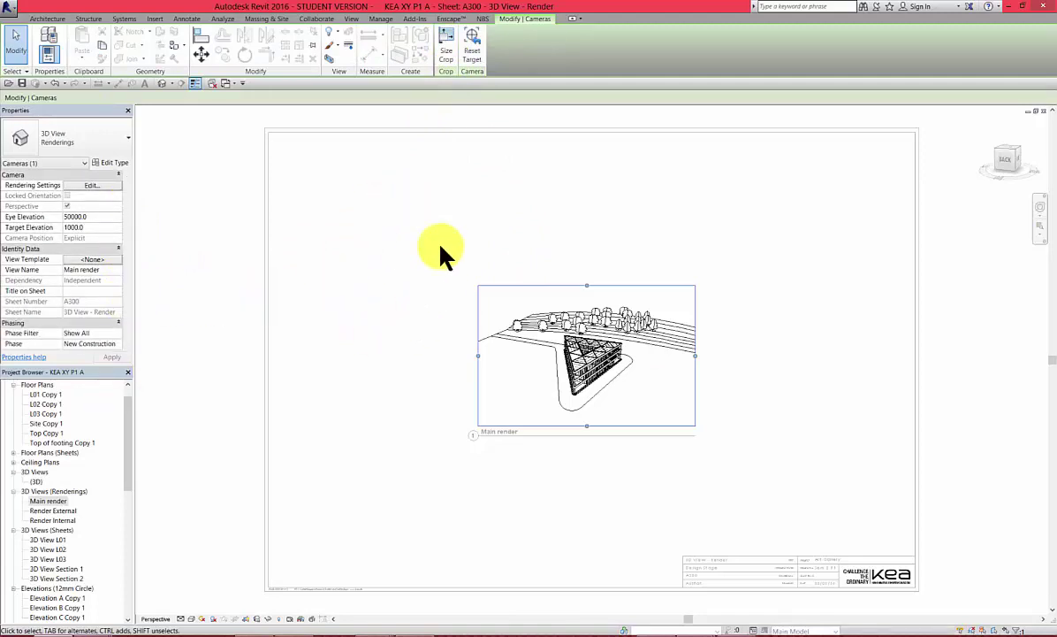
pyautogui.press('Escape')
pyautogui.doubleClick(267, 366)
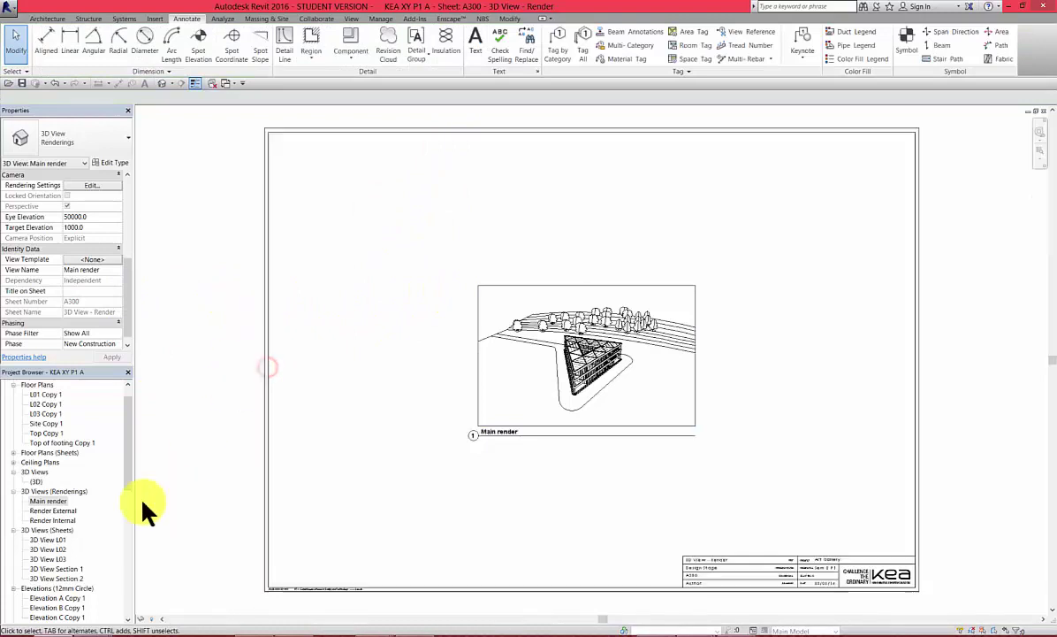
pyautogui.click(73, 597)
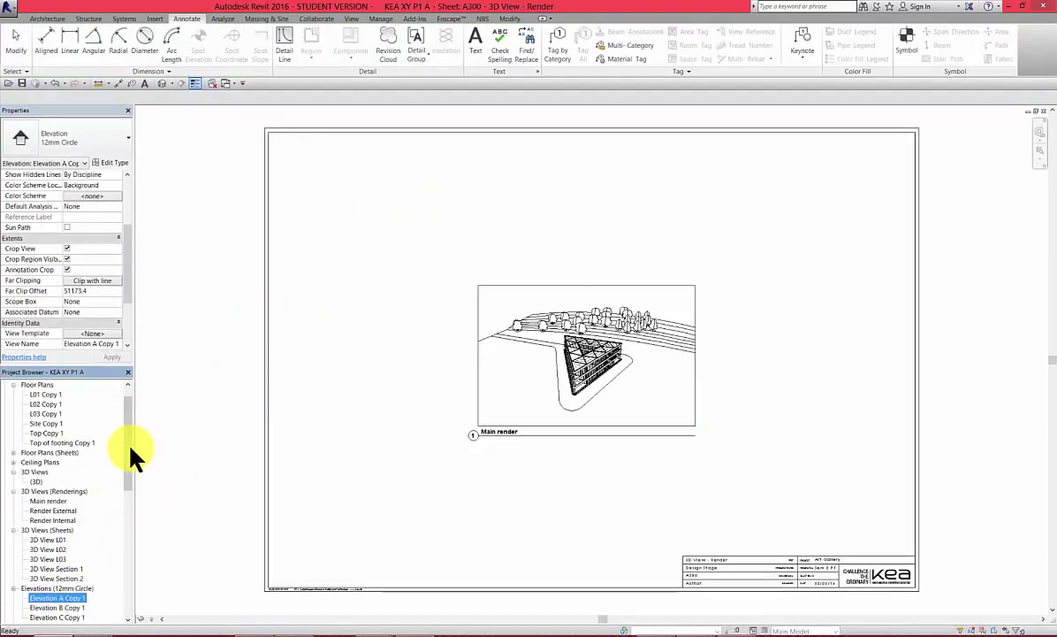
pyautogui.moveTo(130, 446); pyautogui.dragTo(124, 555)
# - Open sheet A301 and place the Render Internal view near the sheet centre
pyautogui.doubleClick(79, 588)
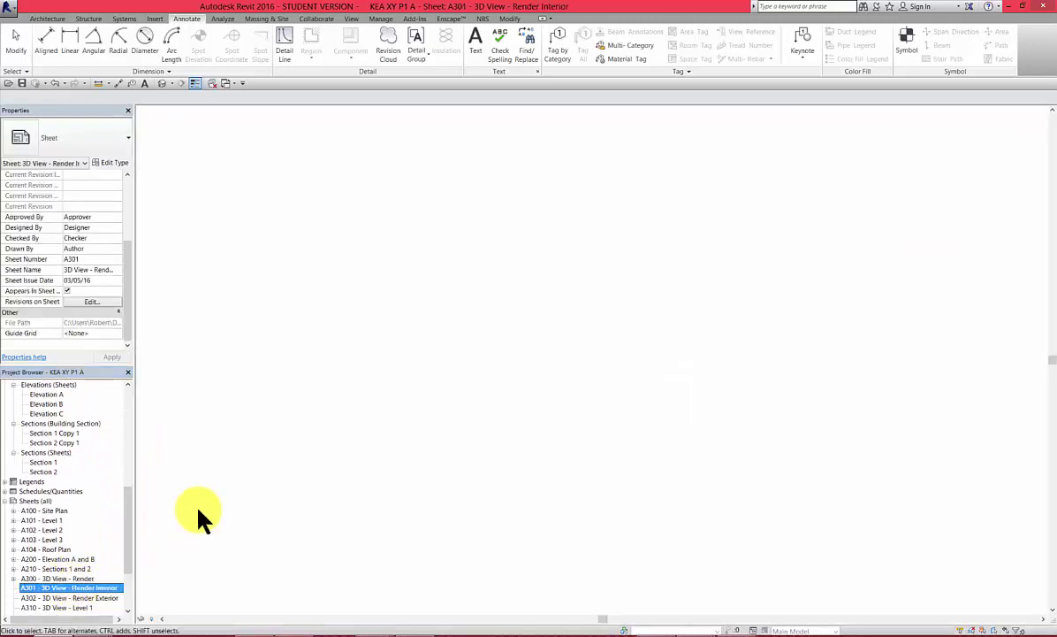
pyautogui.moveTo(120, 515); pyautogui.dragTo(131, 459)
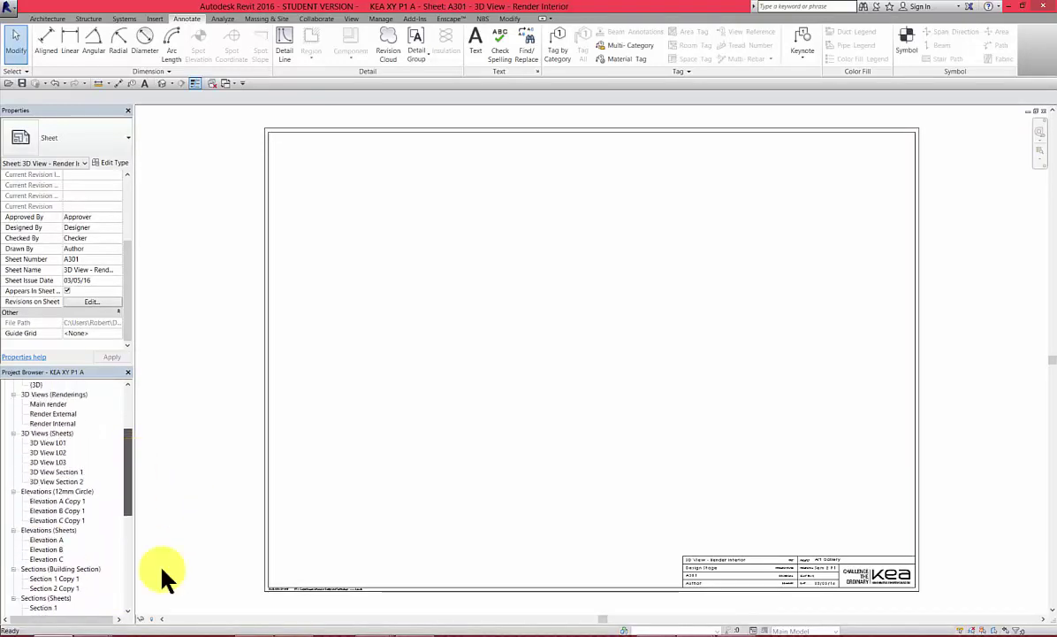
pyautogui.scroll(1, 67, 431)
pyautogui.click(60, 432)
pyautogui.moveTo(409, 428); pyautogui.dragTo(571, 353)
pyautogui.click(579, 365)
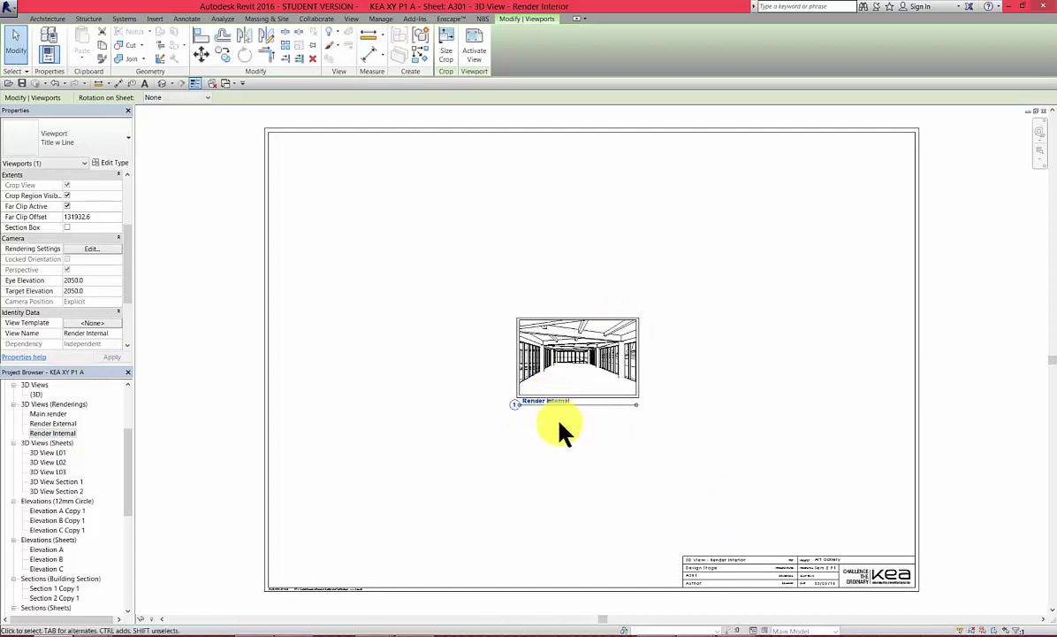
pyautogui.moveTo(128, 482); pyautogui.dragTo(127, 526)
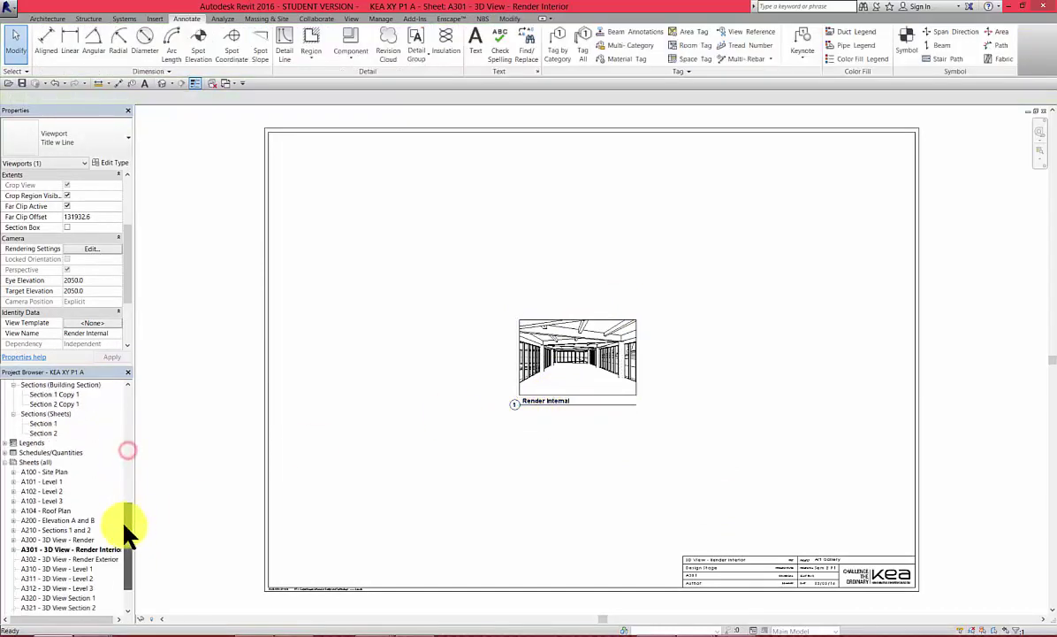
# - Open sheet A302 and place the Render External view near the sheet centre
pyautogui.doubleClick(85, 559)
pyautogui.scroll(8, 129, 513)
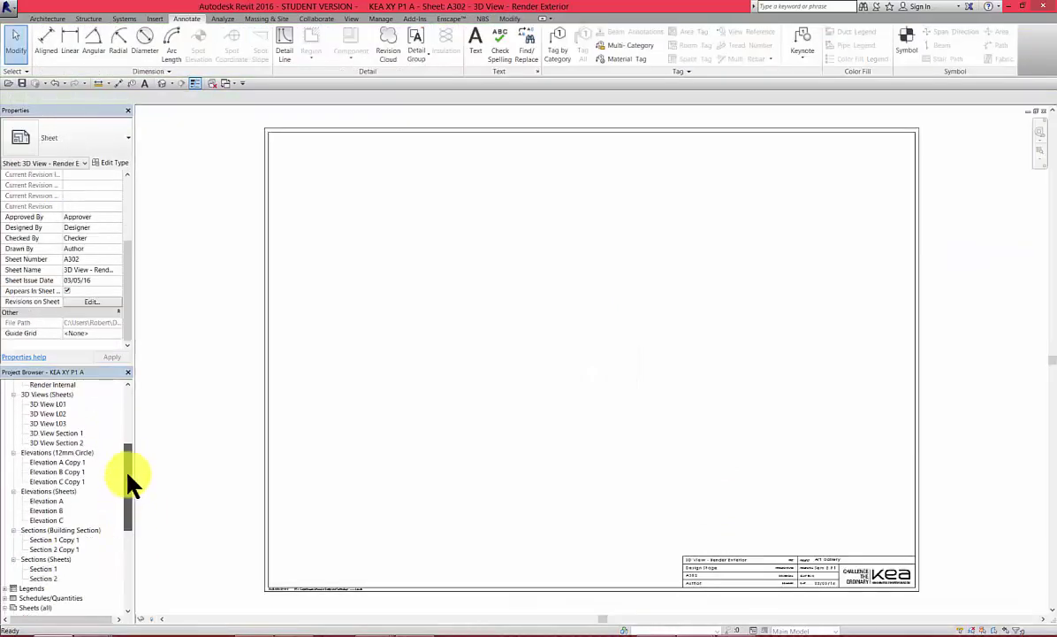
pyautogui.moveTo(55, 441); pyautogui.dragTo(657, 395)
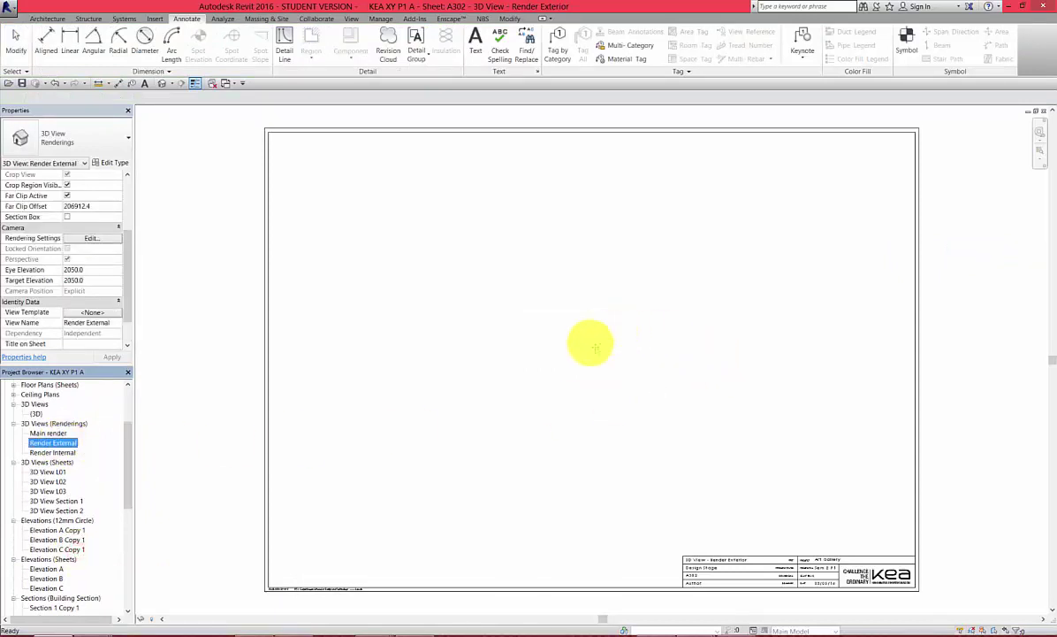
pyautogui.click(582, 359)
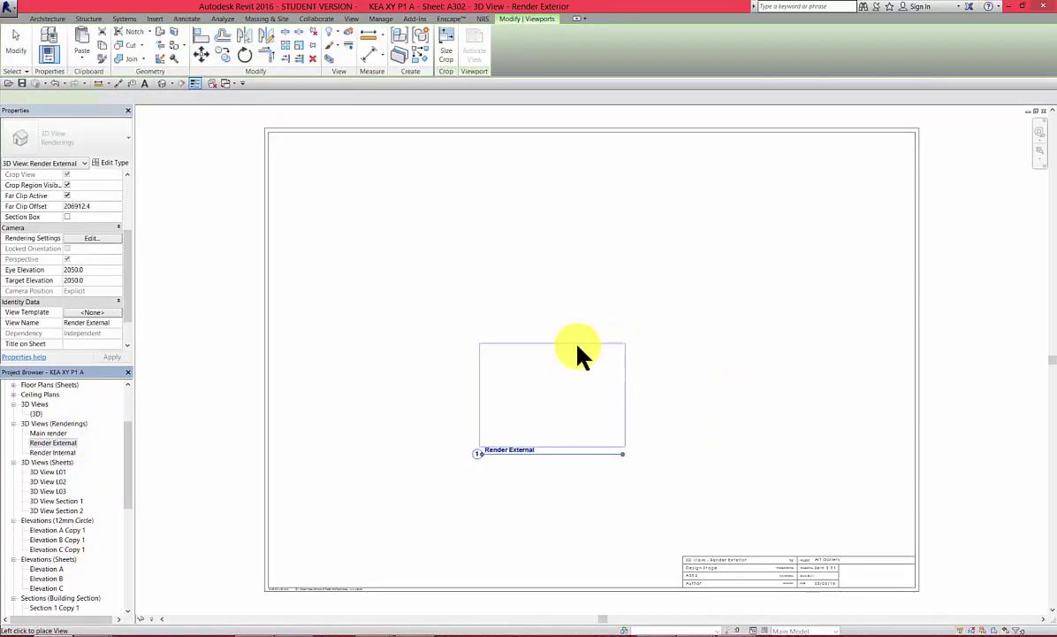
pyautogui.click(592, 345)
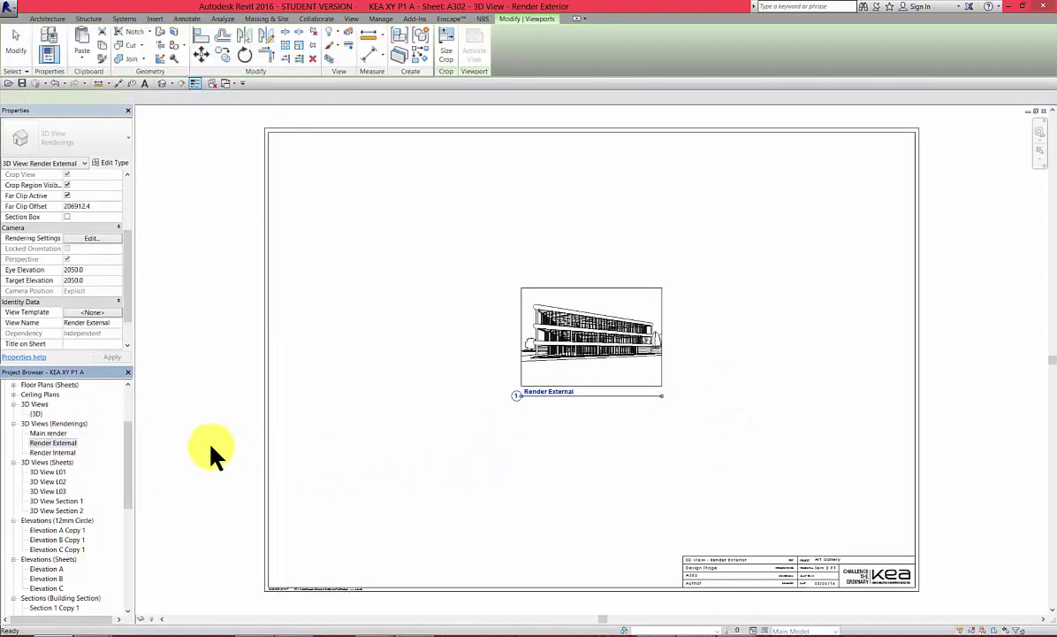
pyautogui.moveTo(129, 468); pyautogui.dragTo(124, 554)
pyautogui.click(84, 531)
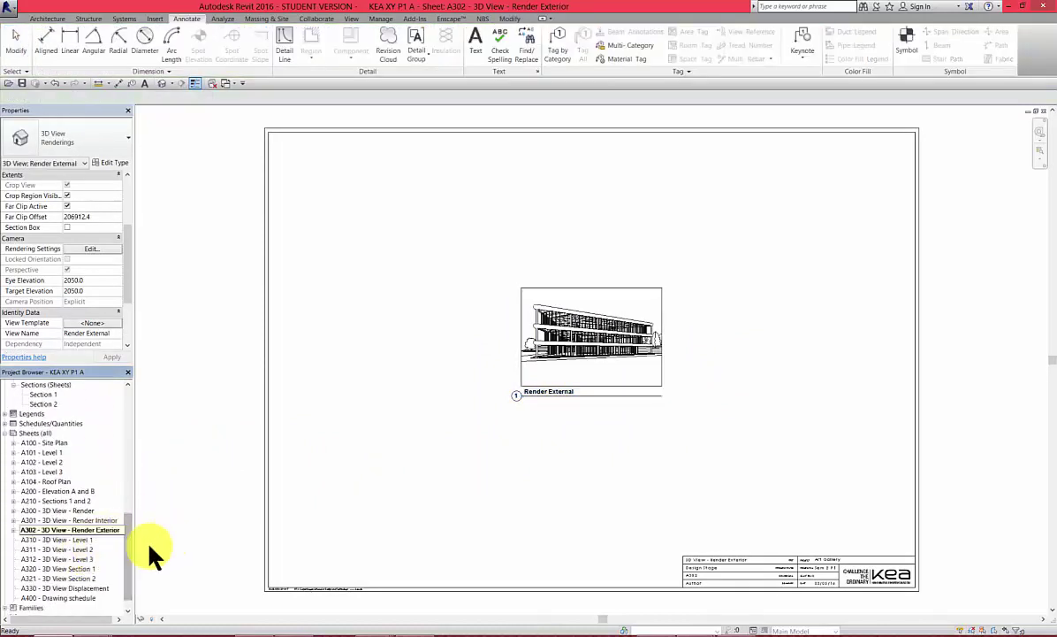
# - Open sheet A310, place the 3D View L01 viewport, and shift it up and right
pyautogui.doubleClick(57, 540)
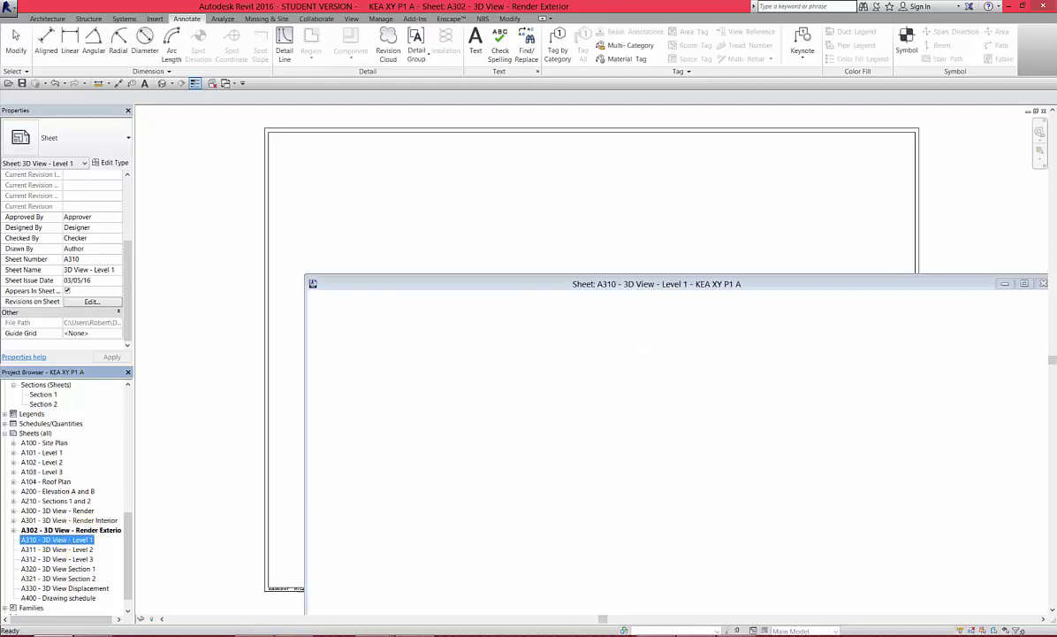
pyautogui.moveTo(124, 548); pyautogui.dragTo(129, 435)
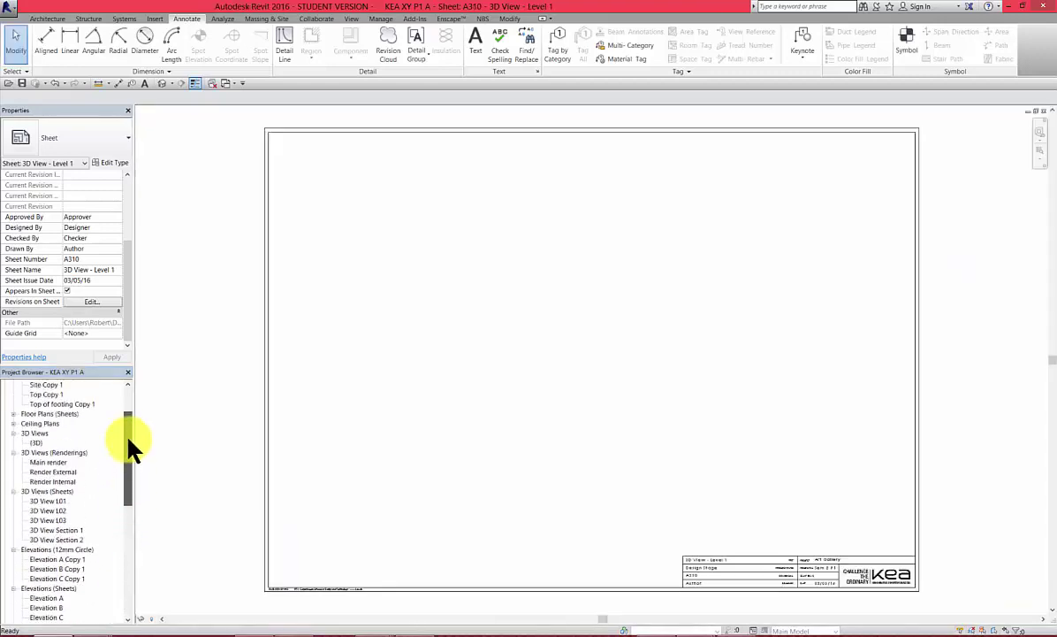
pyautogui.click(48, 501)
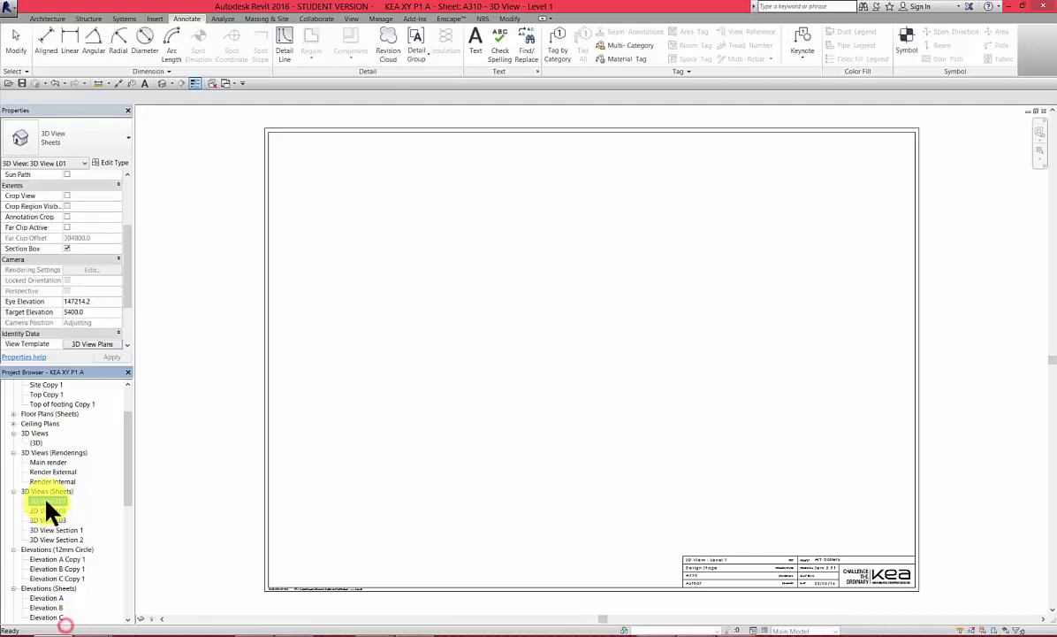
pyautogui.moveTo(576, 356)
pyautogui.mouseDown()
pyautogui.moveTo(719, 441)
pyautogui.moveTo(585, 366)
pyautogui.mouseUp()
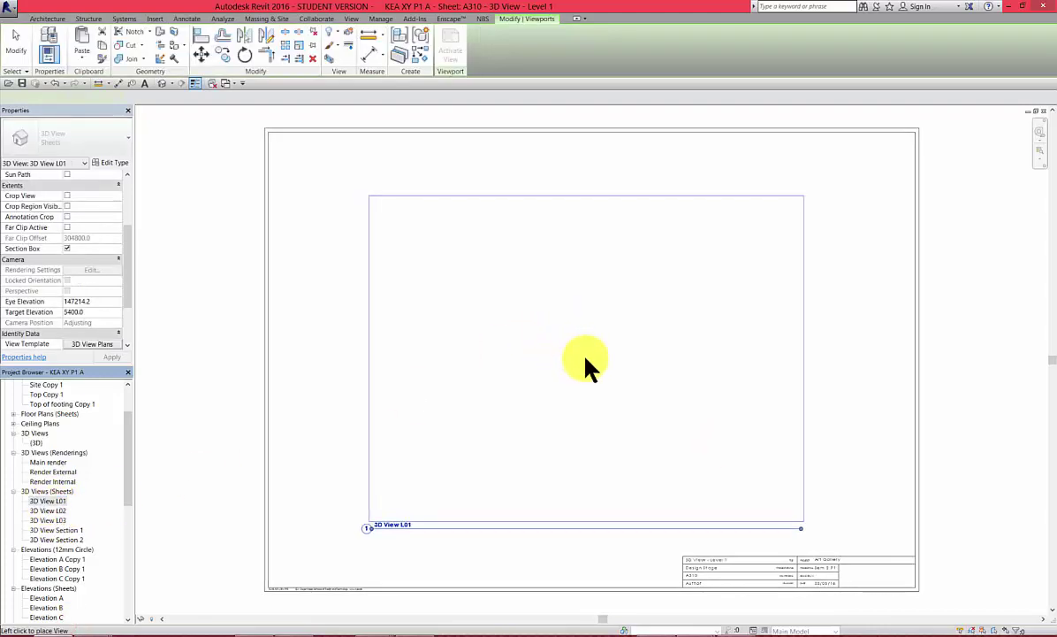
pyautogui.click(733, 446)
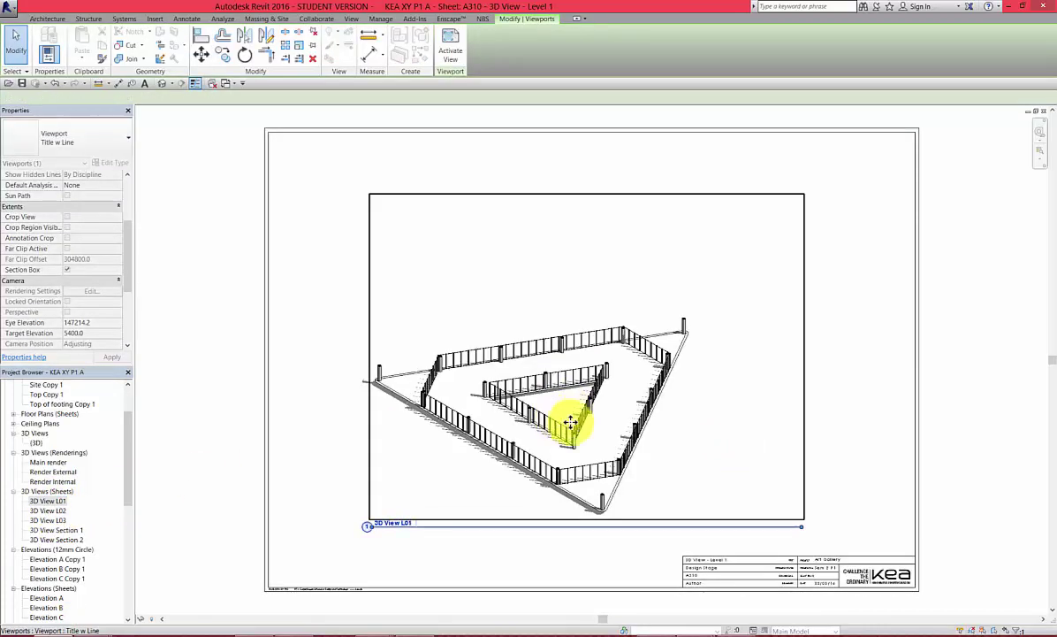
pyautogui.moveTo(765, 471); pyautogui.dragTo(630, 372)
# - Shorten the L01 title line and move the title to the sheet's bottom-left corner
pyautogui.click(480, 524)
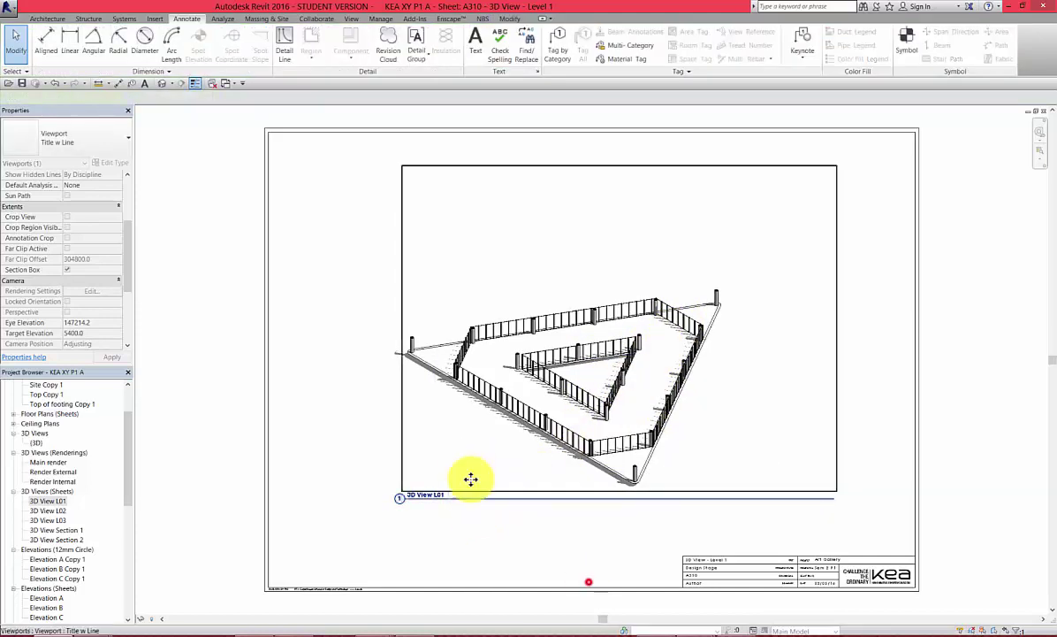
pyautogui.click(472, 495)
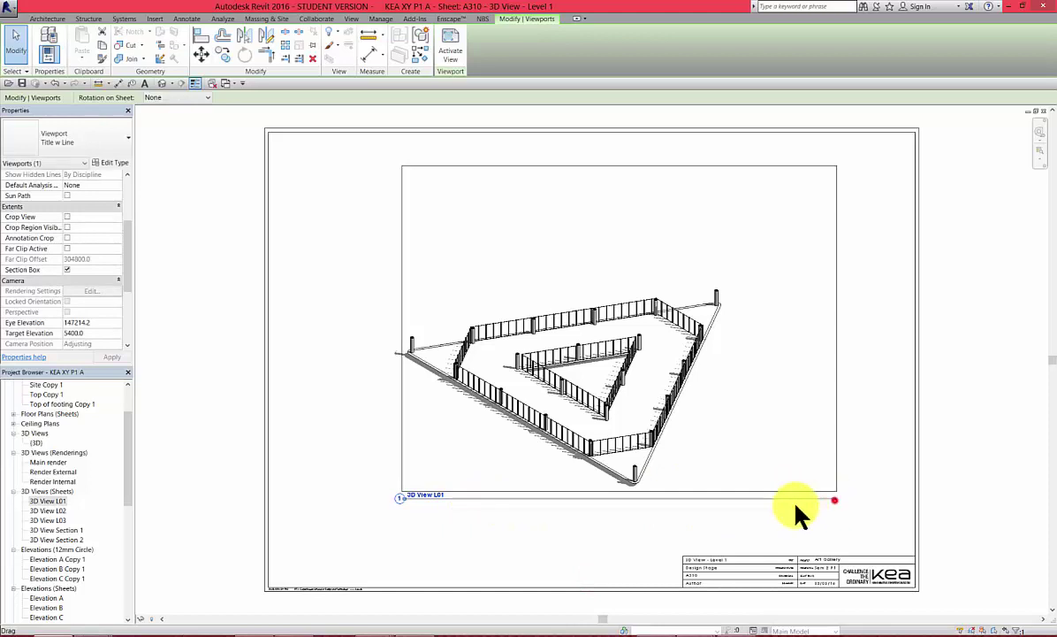
pyautogui.moveTo(456, 521)
pyautogui.mouseDown()
pyautogui.moveTo(439, 522)
pyautogui.moveTo(427, 496)
pyautogui.moveTo(359, 460)
pyautogui.mouseUp()
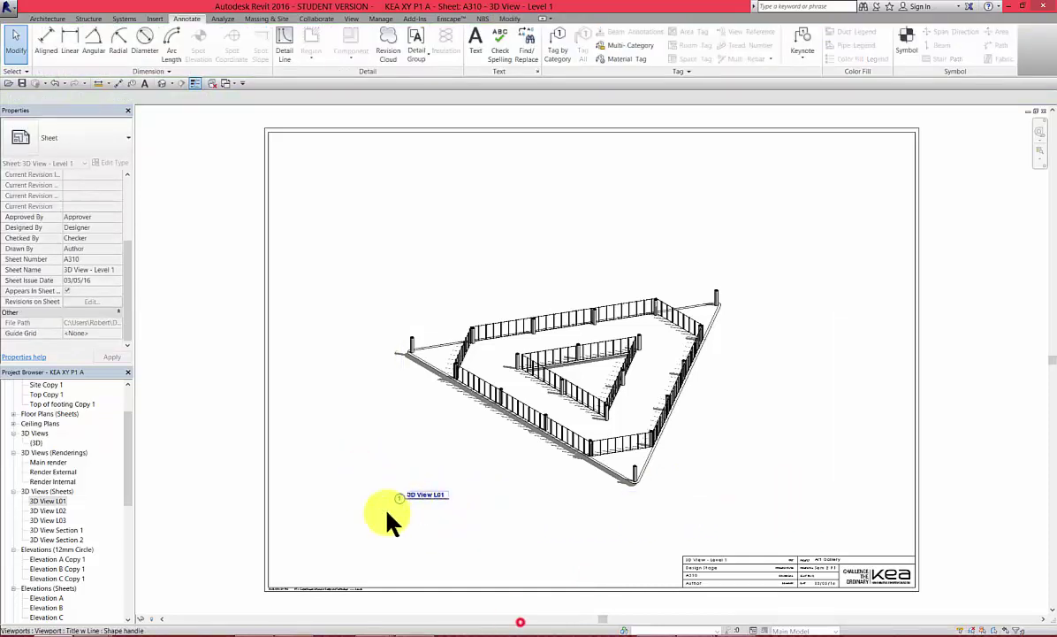
pyautogui.moveTo(414, 499); pyautogui.dragTo(287, 562)
pyautogui.click(221, 465)
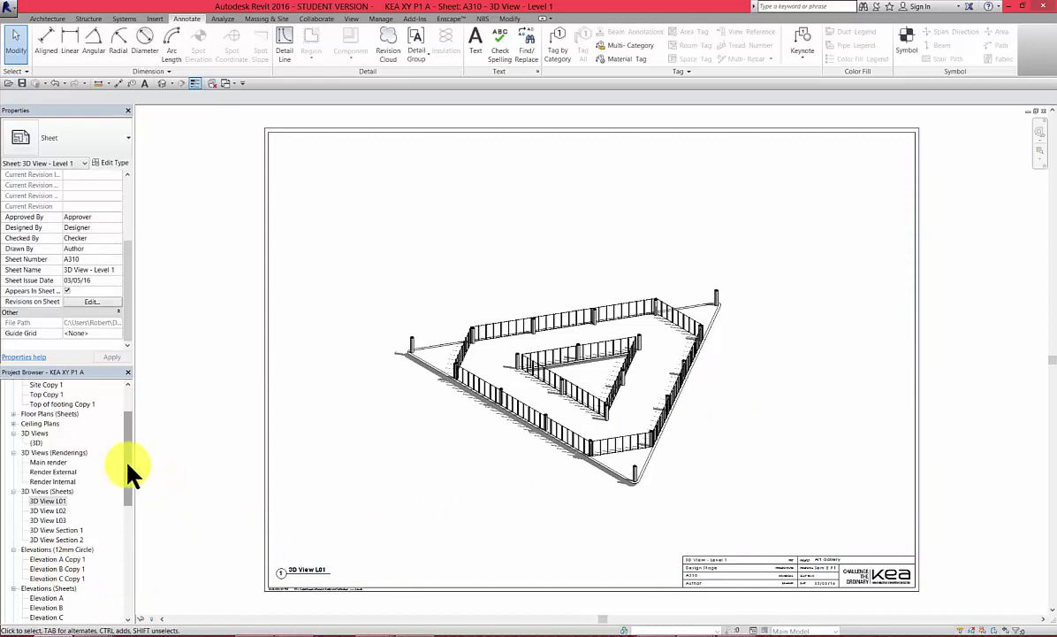
pyautogui.moveTo(126, 472); pyautogui.dragTo(108, 566)
# - Open sheet A311, place 3D View L02, and shorten its title line to fit the text
pyautogui.doubleClick(62, 588)
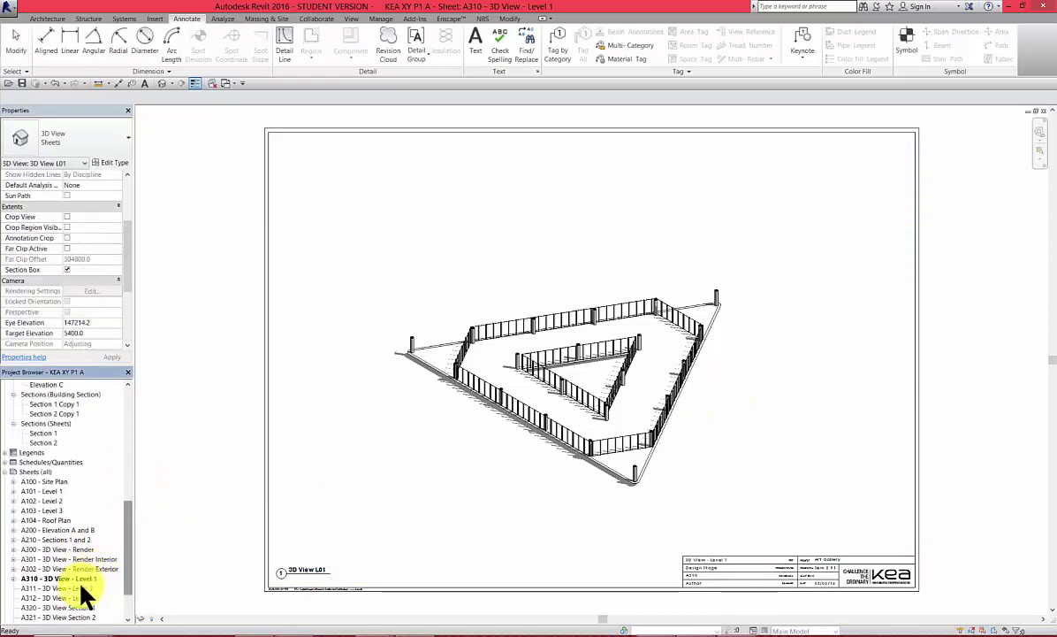
pyautogui.moveTo(128, 528); pyautogui.dragTo(130, 484)
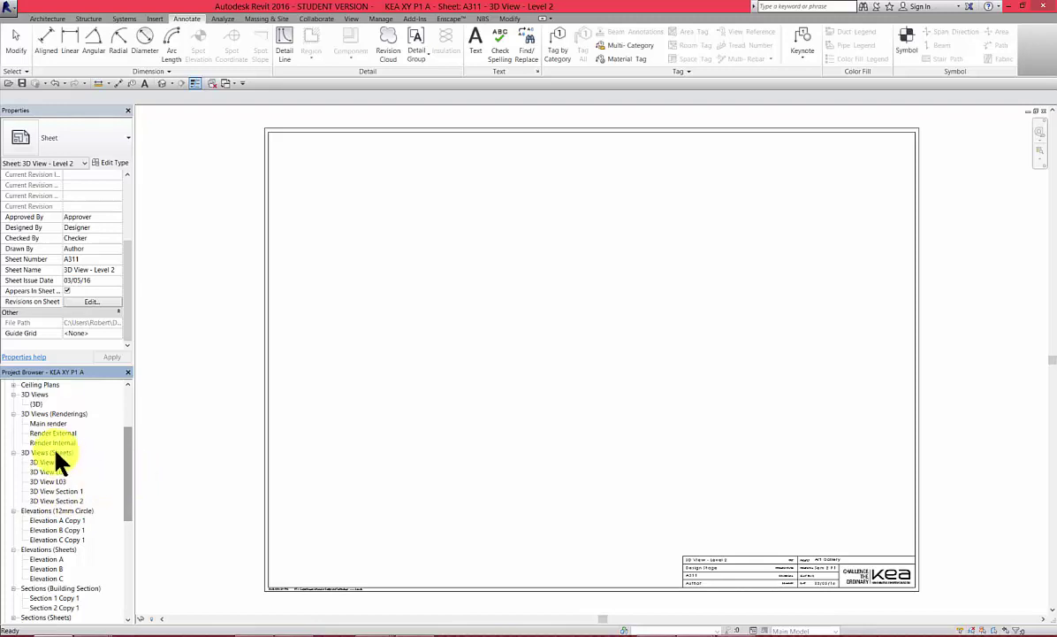
pyautogui.moveTo(48, 471); pyautogui.dragTo(603, 398)
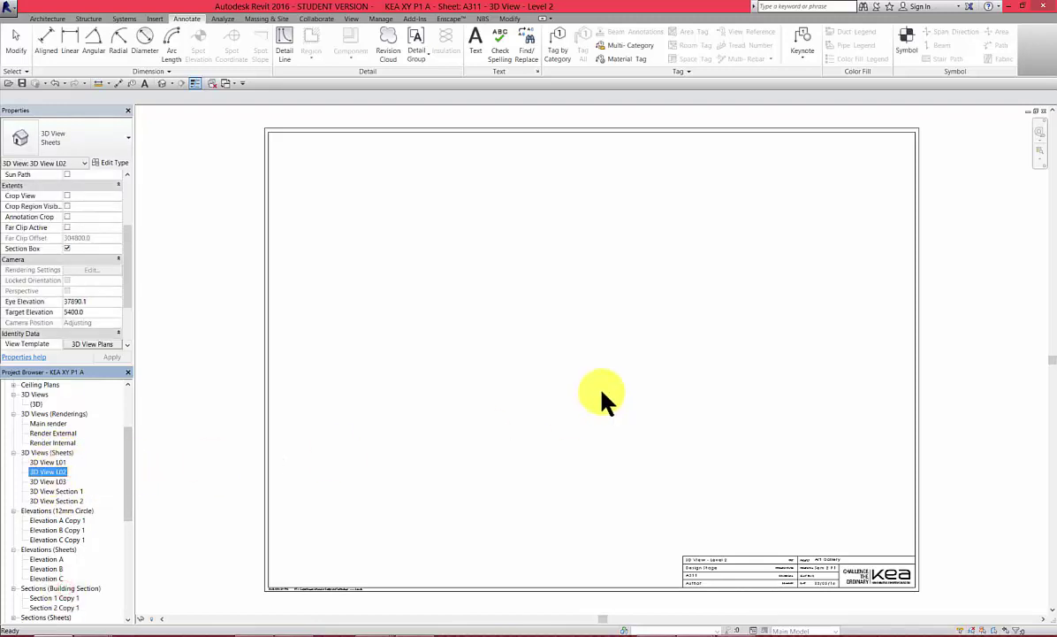
pyautogui.click(586, 368)
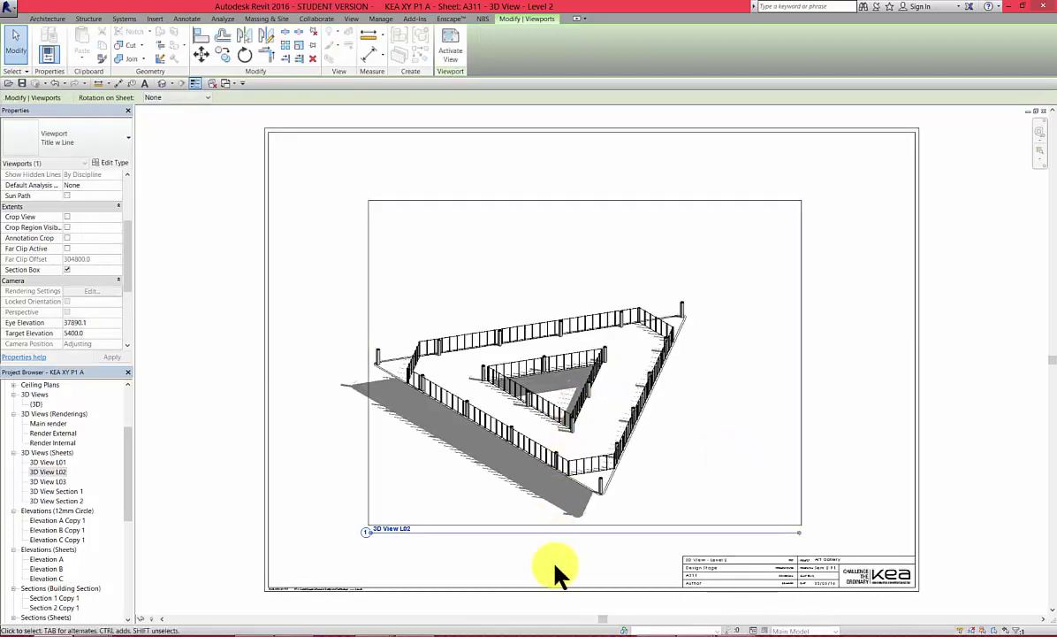
pyautogui.moveTo(799, 531); pyautogui.dragTo(295, 573)
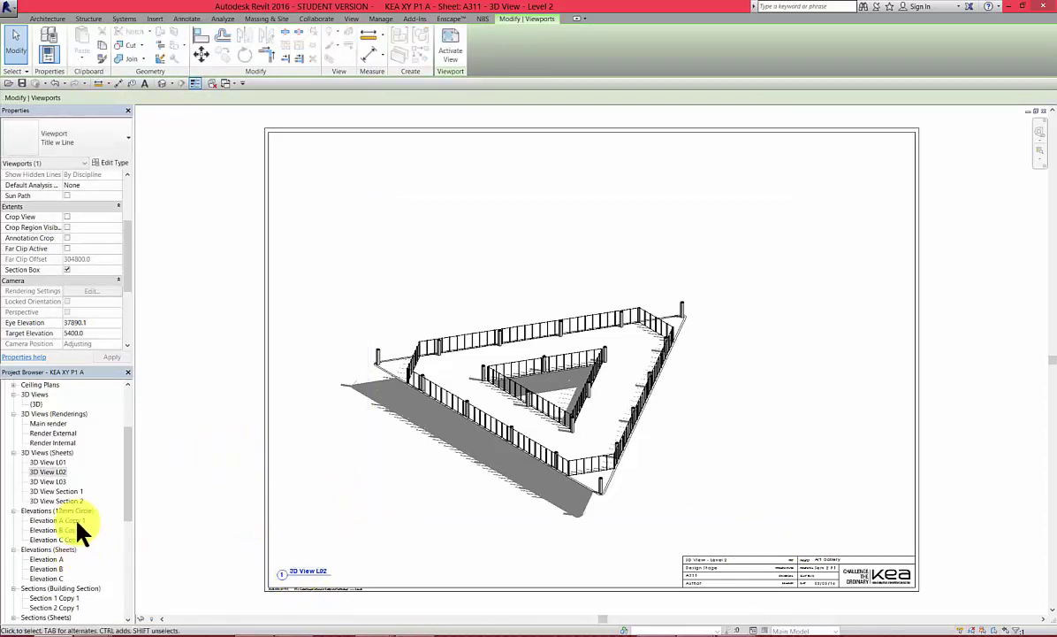
pyautogui.moveTo(127, 480)
pyautogui.mouseDown()
pyautogui.moveTo(129, 573)
pyautogui.moveTo(128, 442)
pyautogui.mouseUp()
# - Open sheet A312 and place the 3D View L03 viewport on it
pyautogui.doubleClick(70, 549)
pyautogui.click(51, 501)
pyautogui.moveTo(51, 502); pyautogui.dragTo(581, 376)
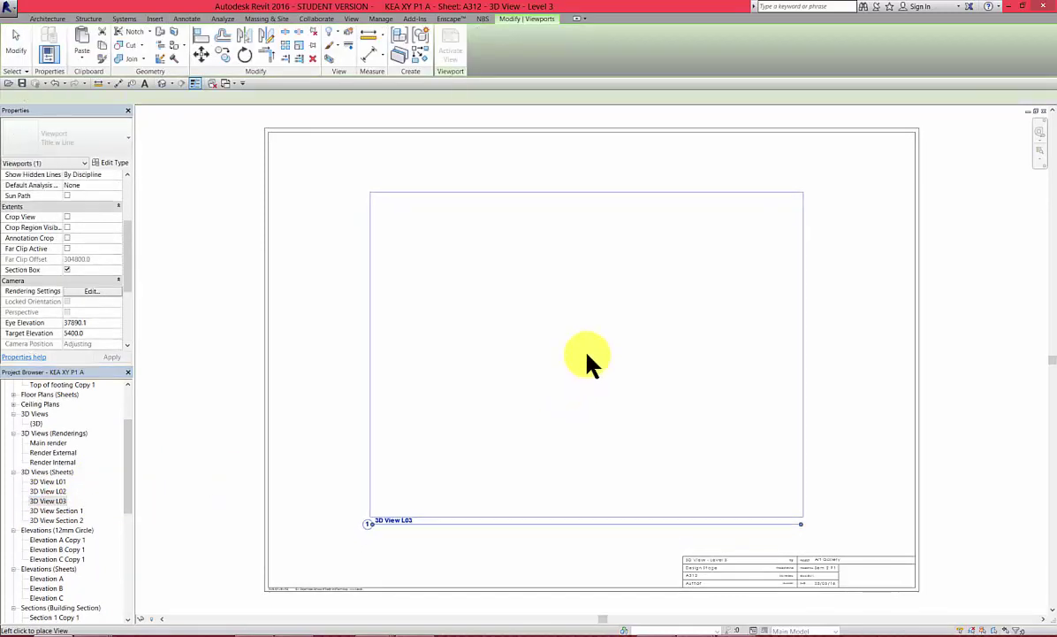
pyautogui.click(591, 357)
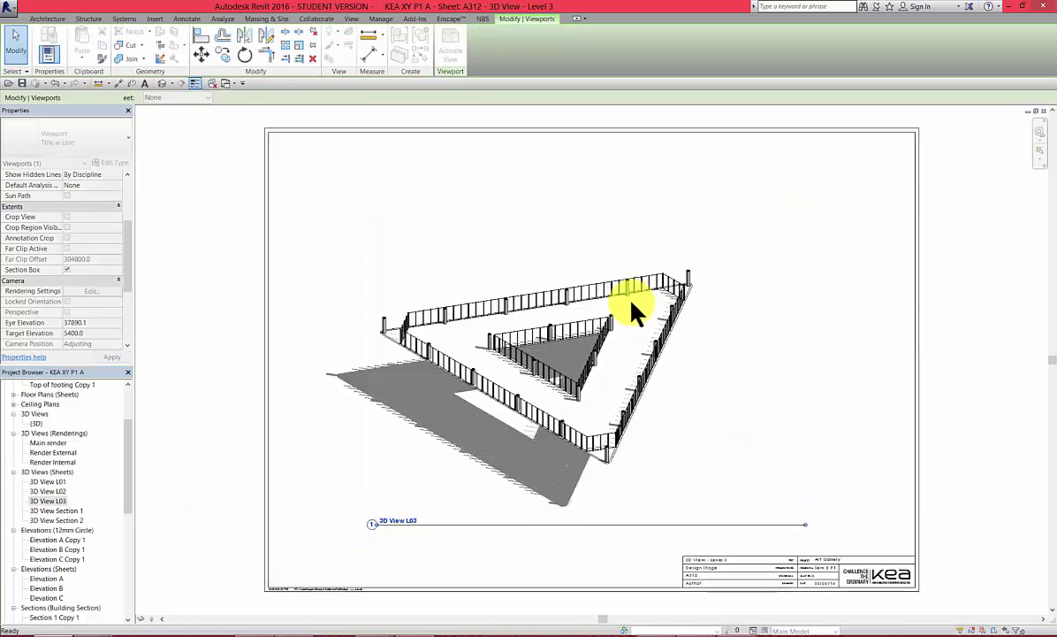
# - Move the L03 title to the lower-left corner and nudge the viewport slightly right
pyautogui.click(667, 385)
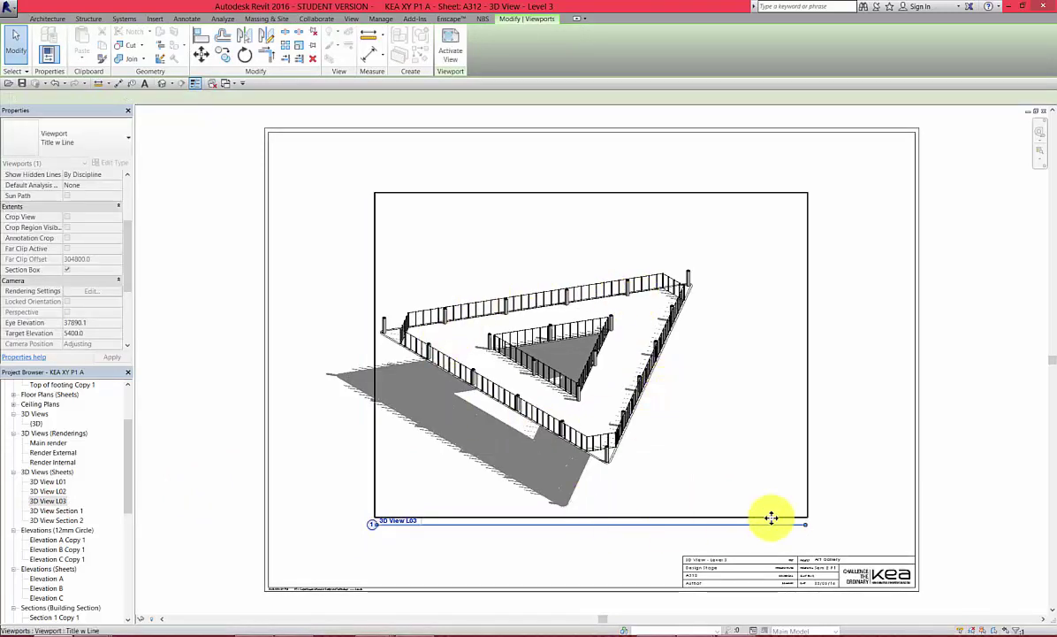
pyautogui.click(431, 558)
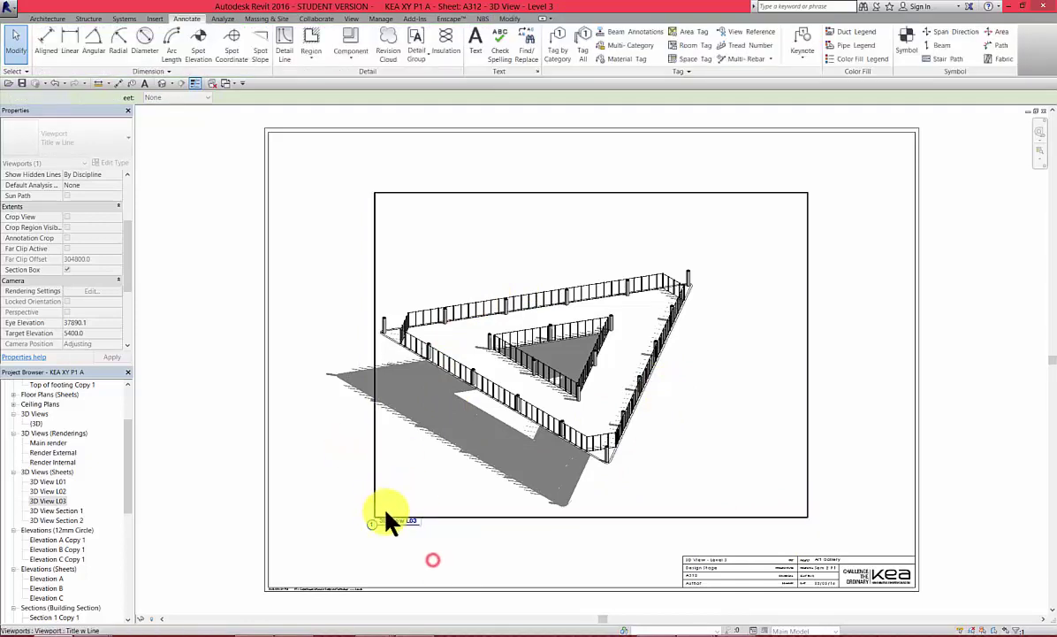
pyautogui.moveTo(392, 522); pyautogui.dragTo(307, 574)
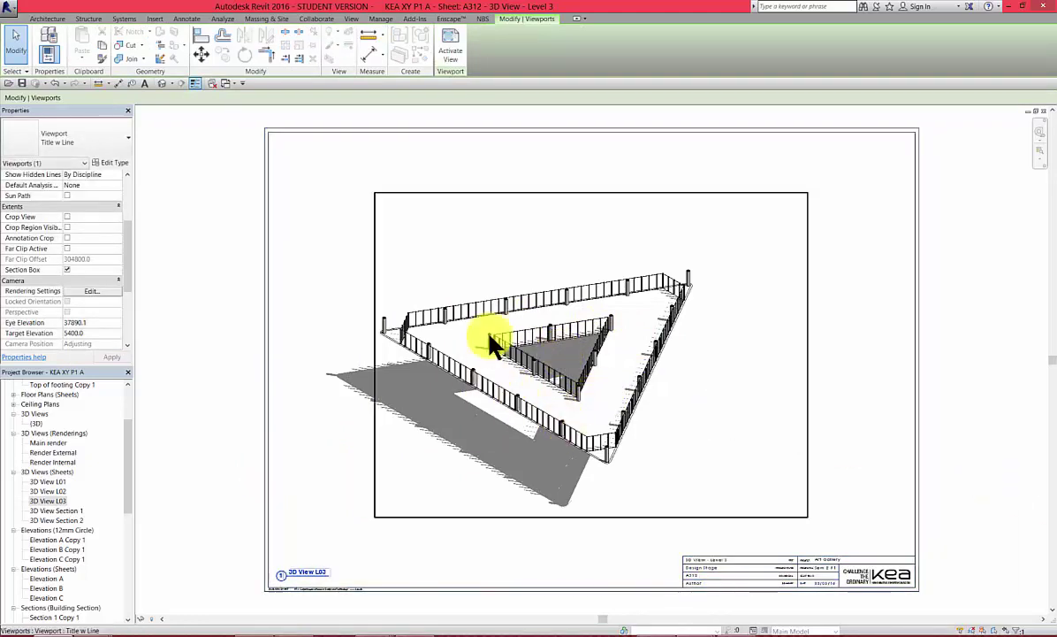
pyautogui.scroll(-3, 747, 386)
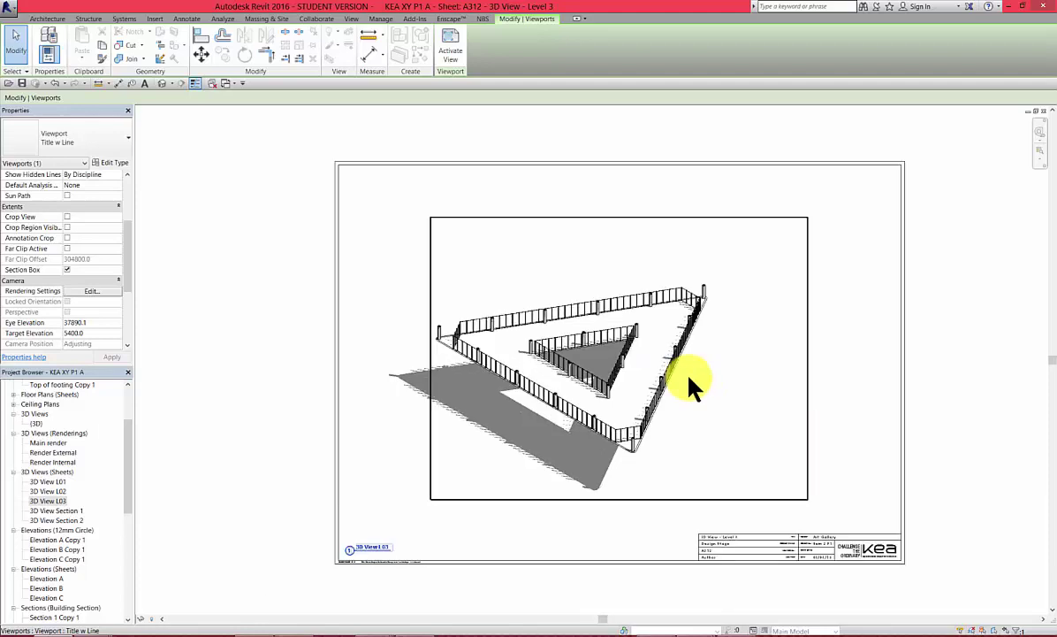
pyautogui.press('Right')
pyautogui.press('Right')
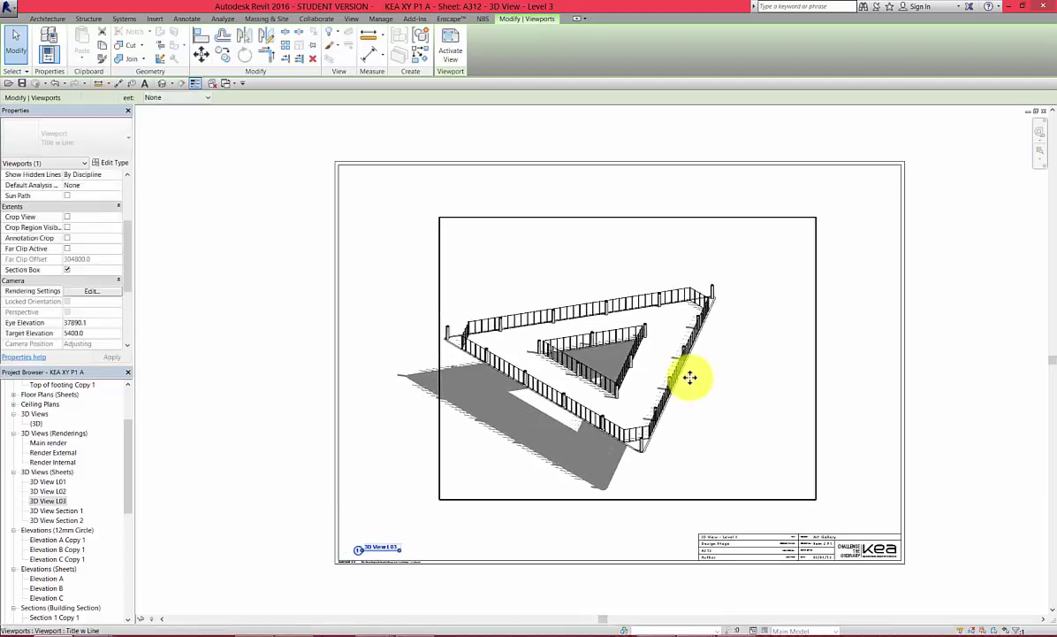
pyautogui.click(278, 568)
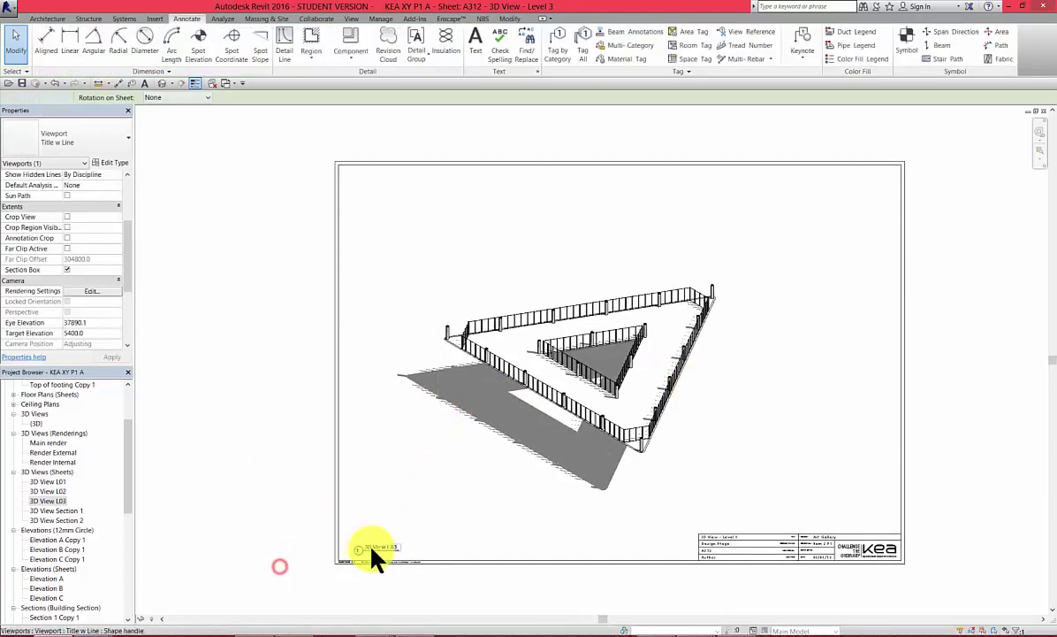
pyautogui.click(360, 543)
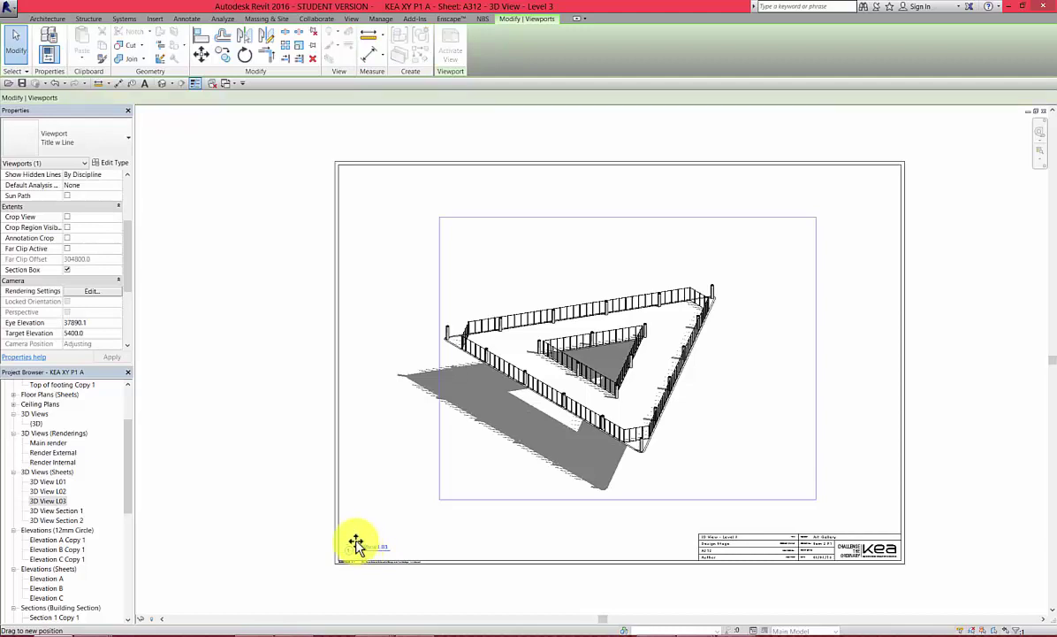
pyautogui.click(311, 494)
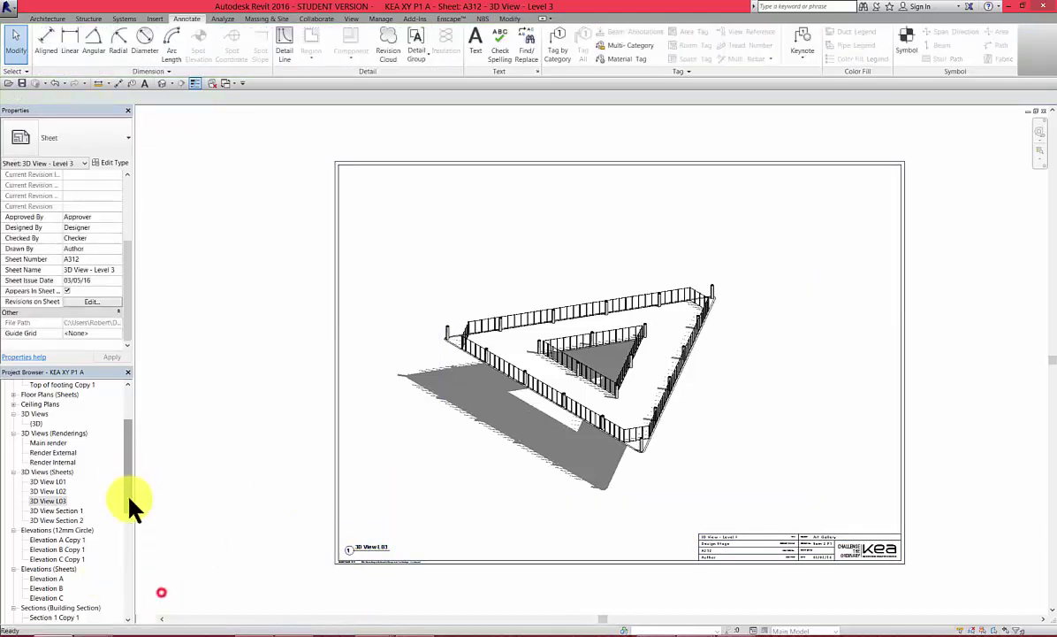
pyautogui.moveTo(130, 501); pyautogui.dragTo(124, 549)
pyautogui.scroll(-2, 114, 531)
# - Open sheet A320 and place the 3D View Section 1 viewport near the sheet centre
pyautogui.doubleClick(76, 588)
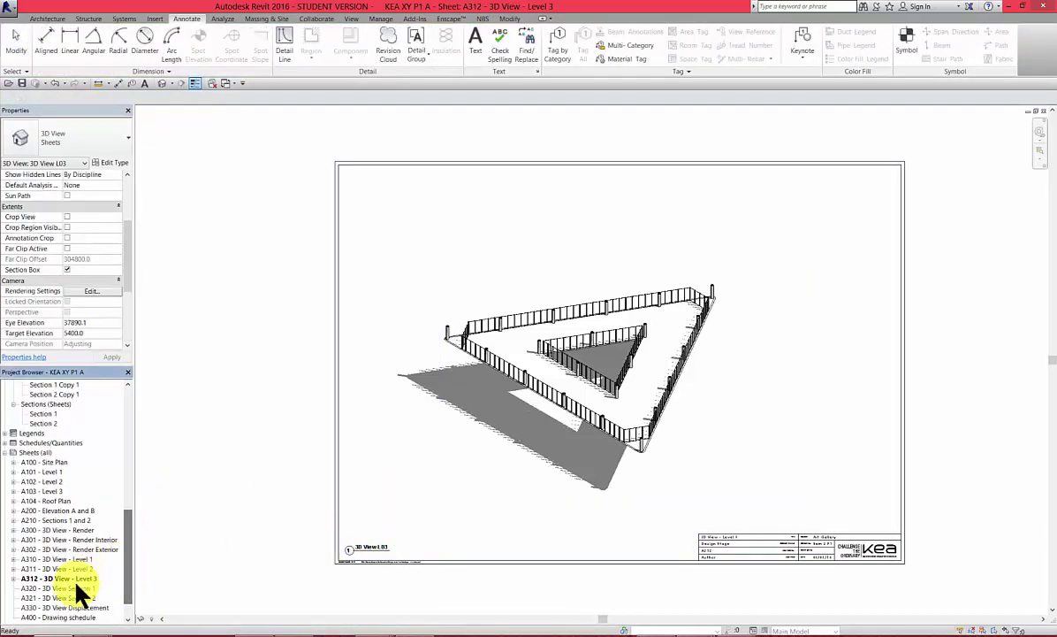
pyautogui.moveTo(131, 580); pyautogui.dragTo(130, 484)
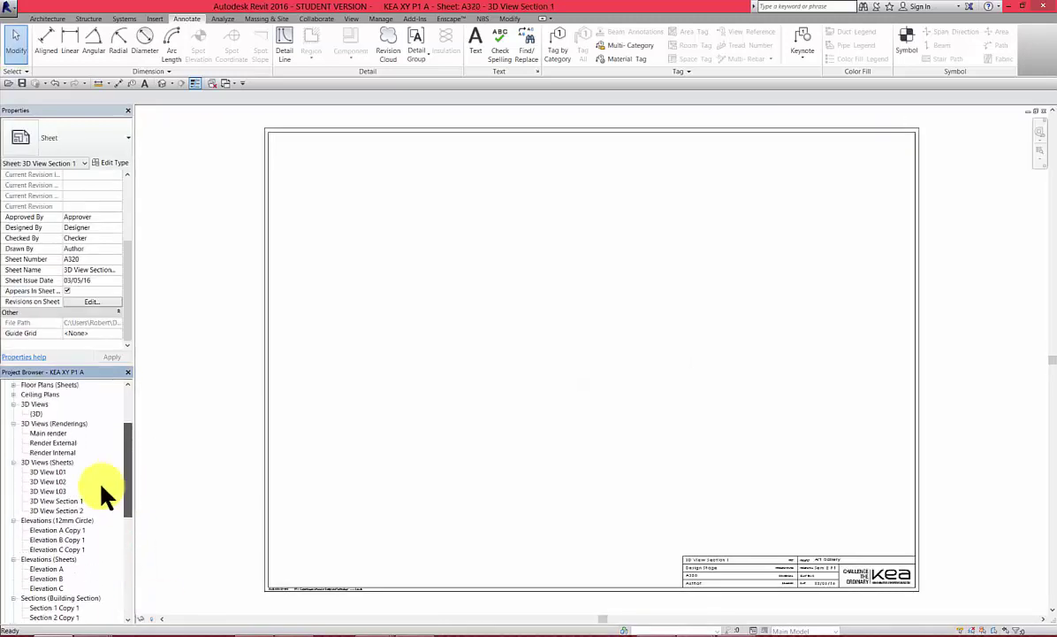
pyautogui.click(62, 502)
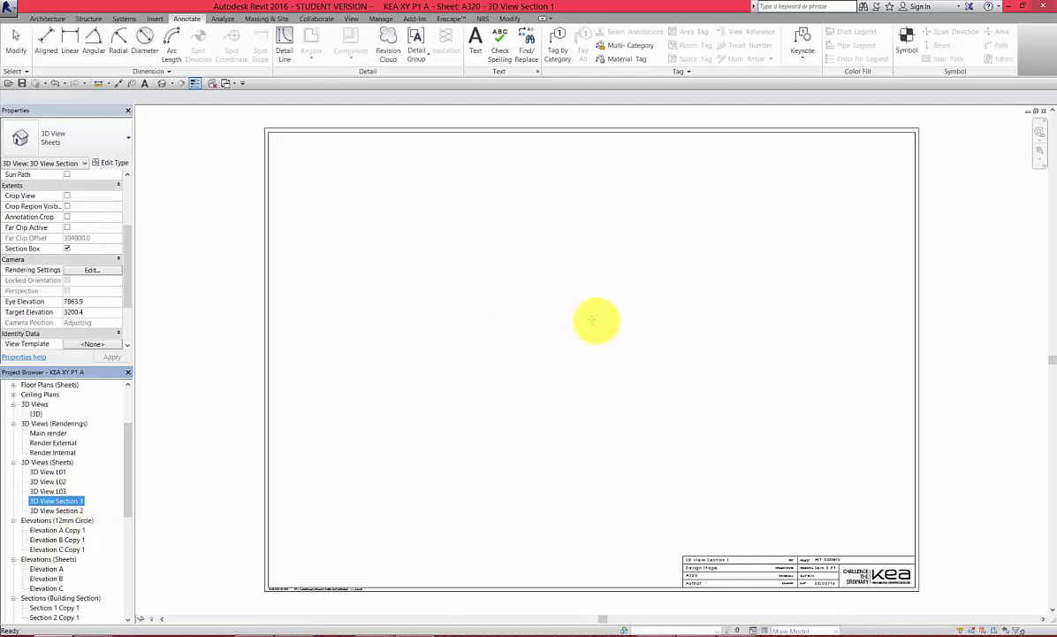
pyautogui.click(592, 352)
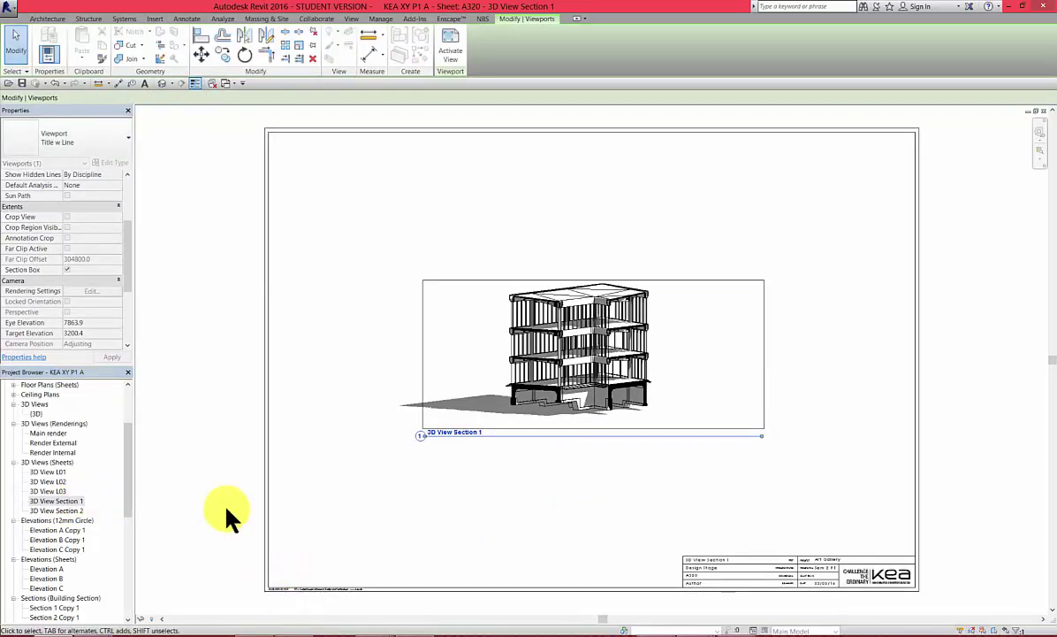
pyautogui.moveTo(129, 502)
pyautogui.mouseDown()
pyautogui.moveTo(134, 574)
pyautogui.moveTo(115, 603)
pyautogui.mouseUp()
# - Open sheet A321 and place the 3D View Section 2 viewport on it
pyautogui.doubleClick(93, 598)
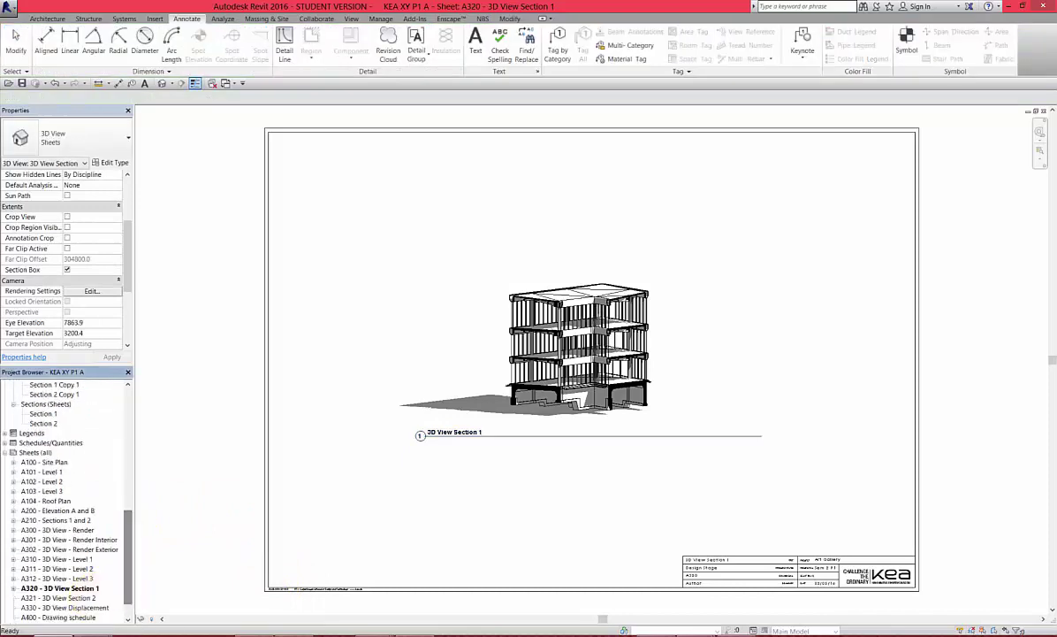
pyautogui.moveTo(130, 561); pyautogui.dragTo(136, 475)
pyautogui.scroll(1, 135, 475)
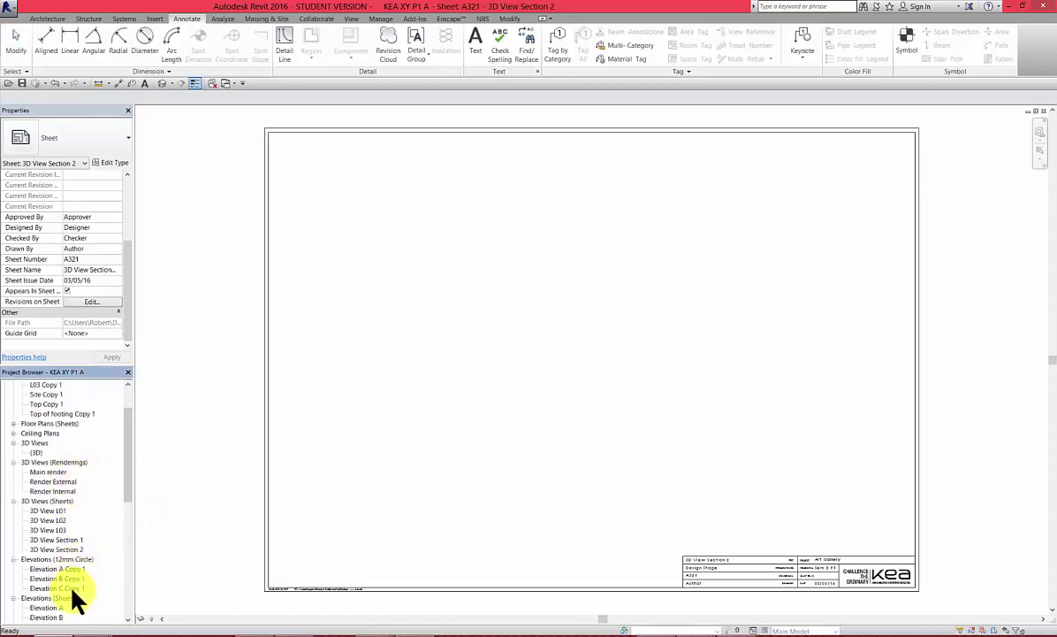
pyautogui.click(68, 549)
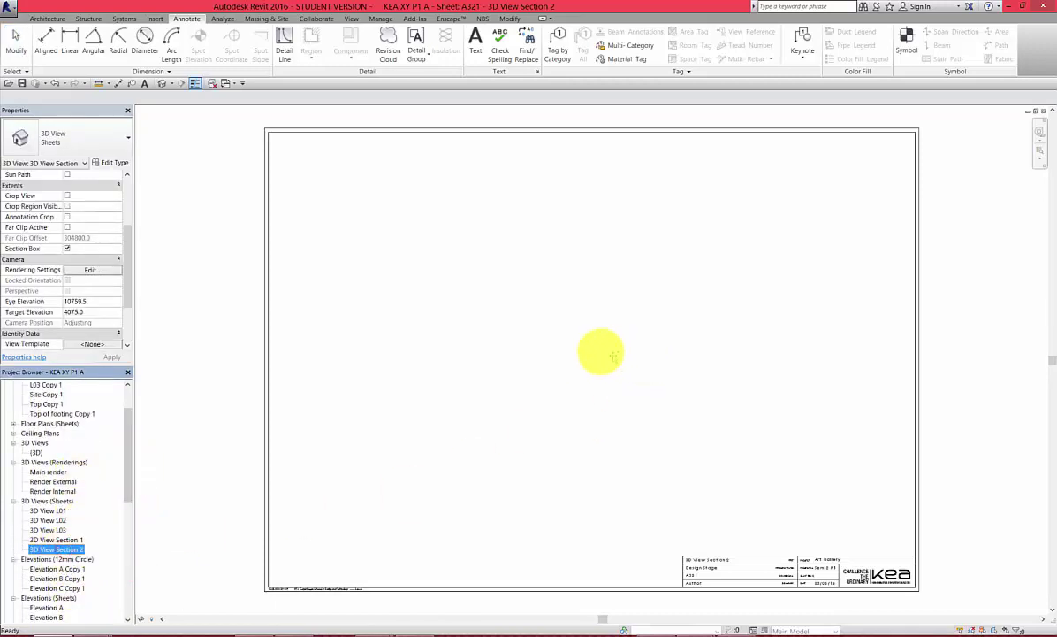
pyautogui.click(732, 442)
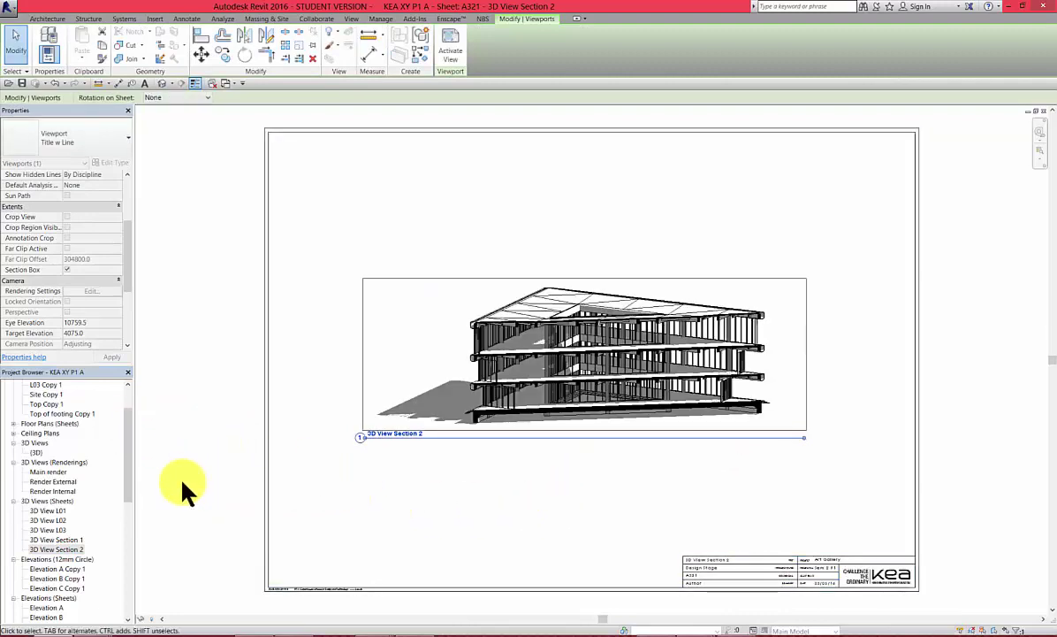
pyautogui.moveTo(129, 473); pyautogui.dragTo(130, 610)
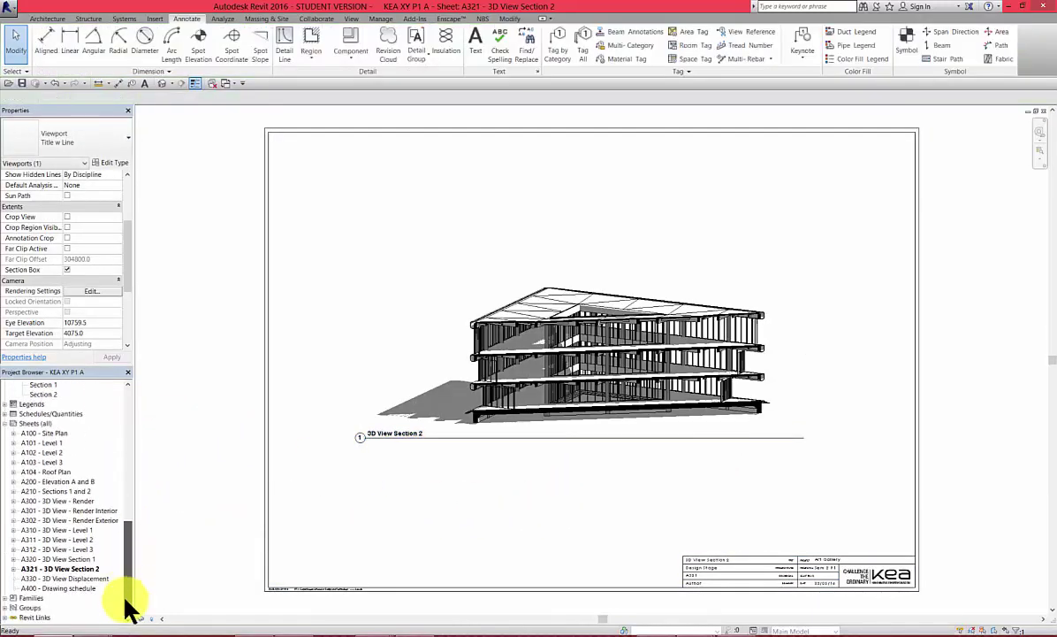
pyautogui.click(63, 576)
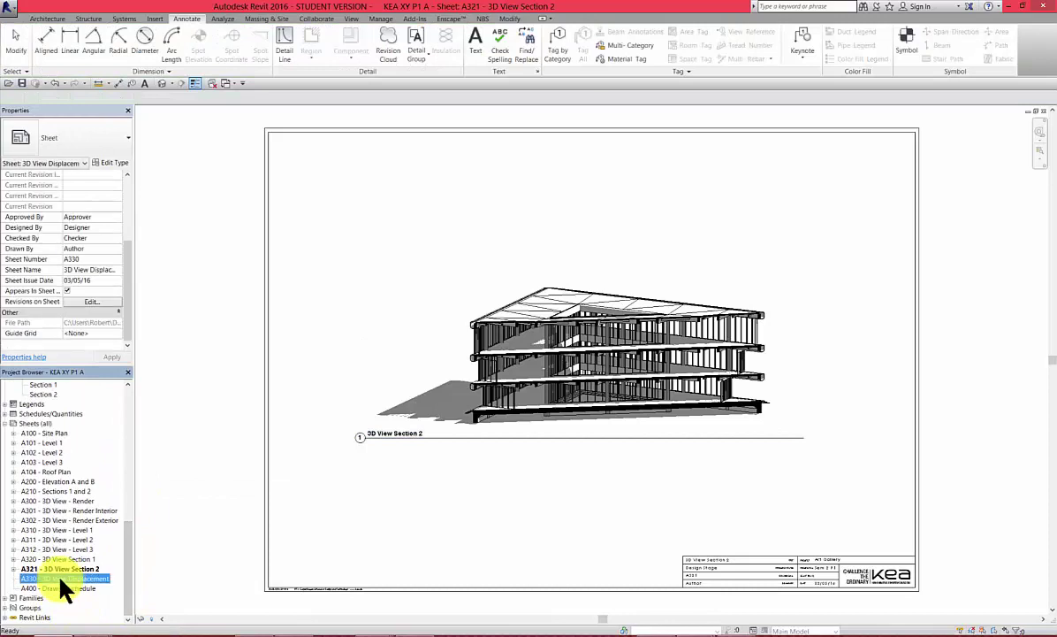
# - Open sheet A330 and duplicate the {3D} view with detailing
pyautogui.doubleClick(100, 576)
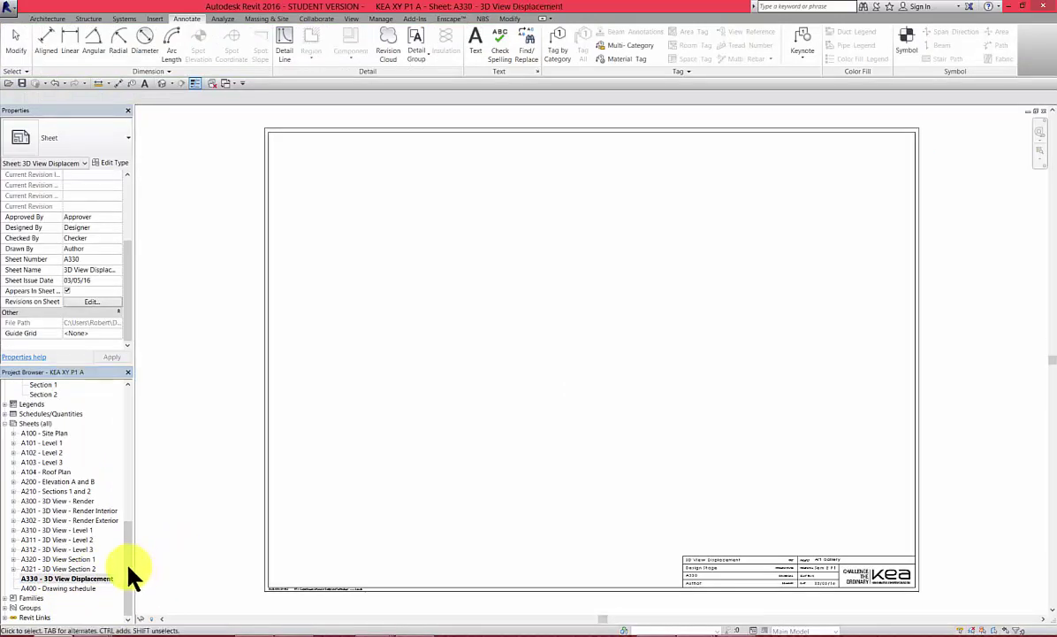
pyautogui.moveTo(127, 554); pyautogui.dragTo(135, 459)
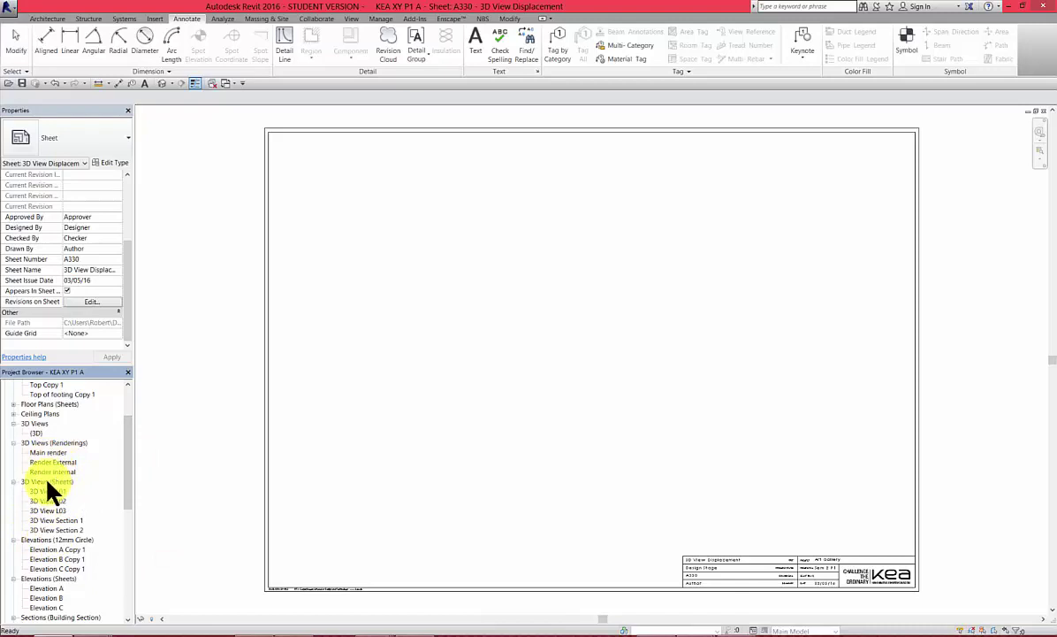
pyautogui.rightClick(36, 432)
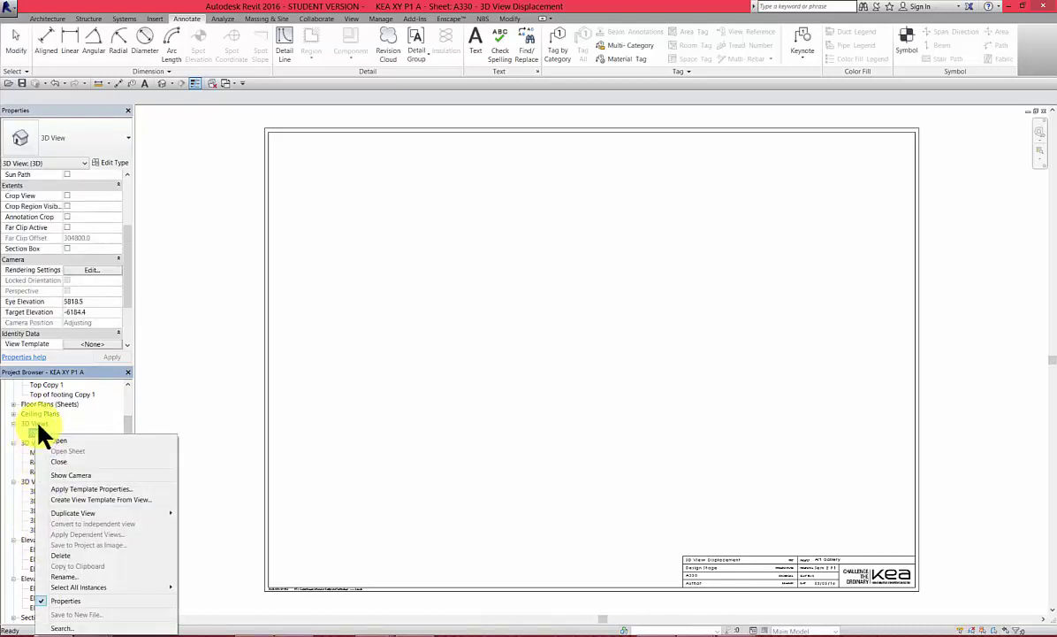
pyautogui.moveTo(71, 512)
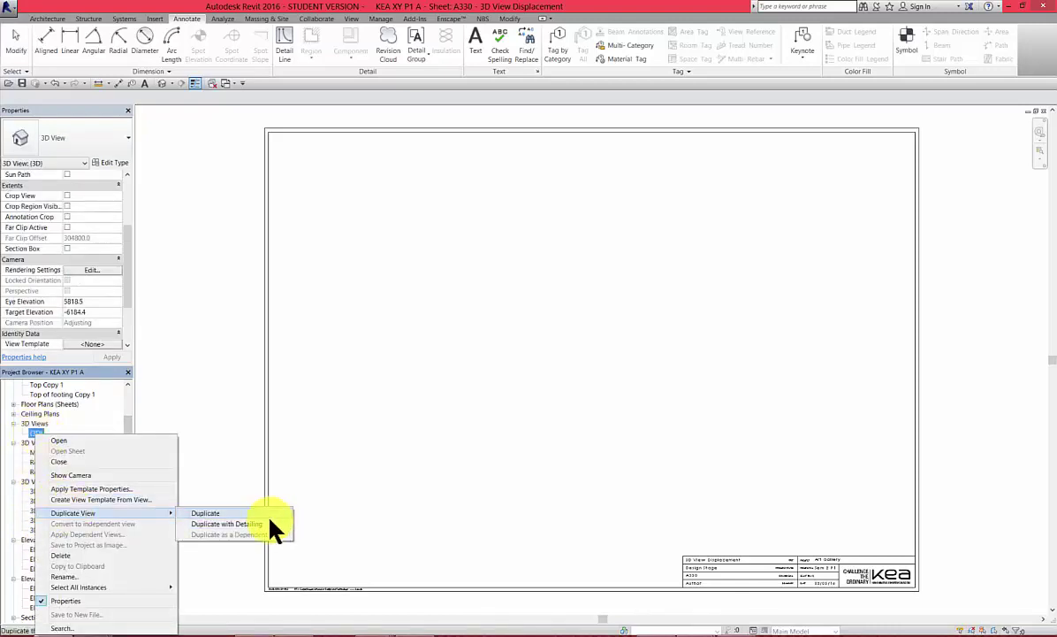
pyautogui.click(229, 524)
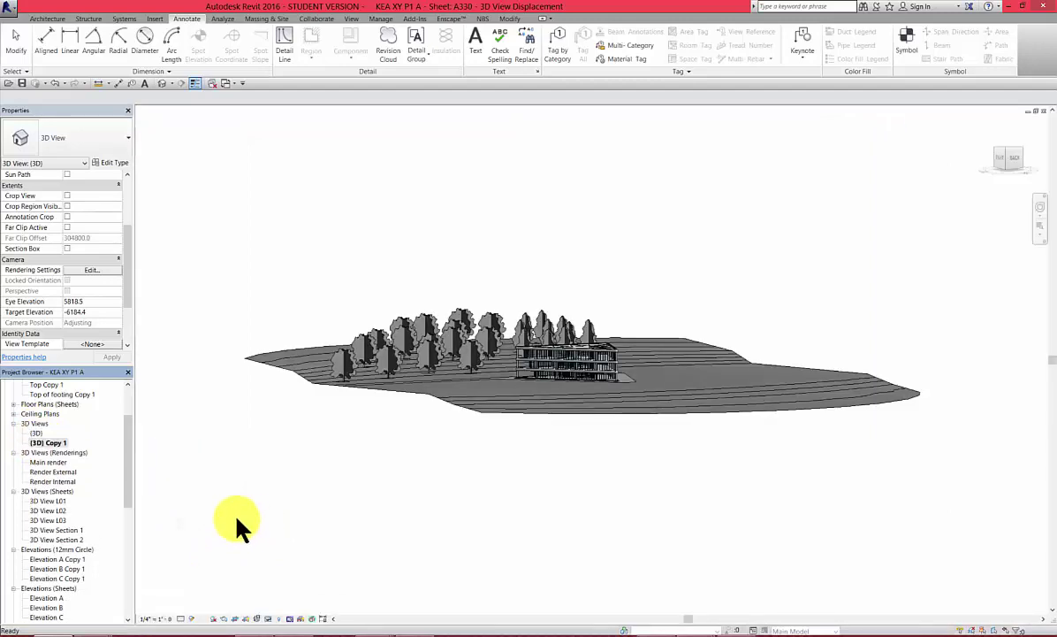
# - Rename the (3D) Copy 1 view, typing '3D View Displa'
pyautogui.rightClick(49, 442)
pyautogui.click(84, 378)
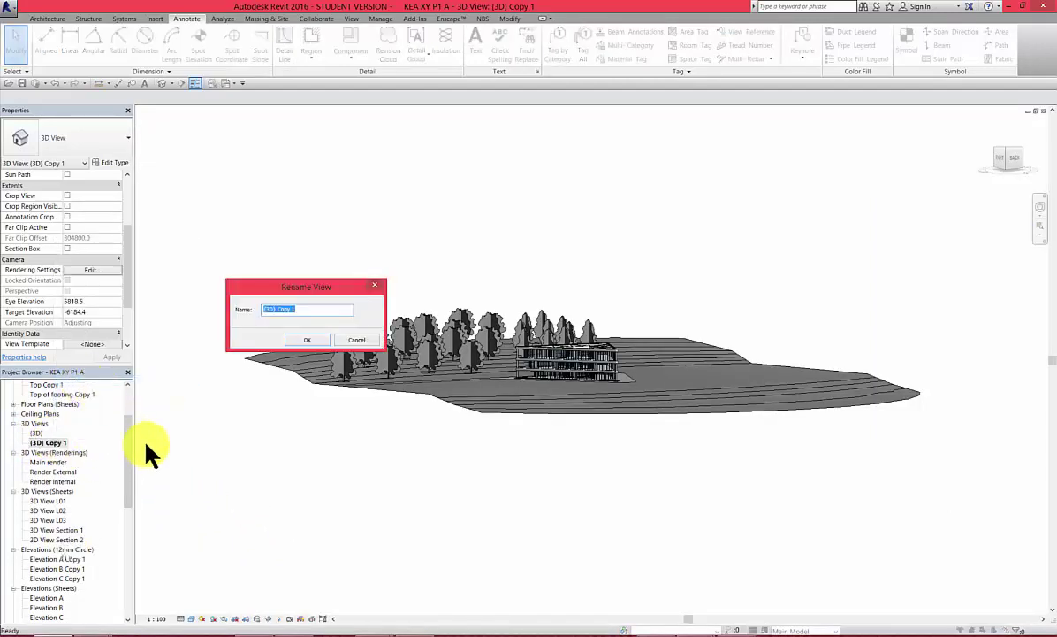
pyautogui.write('3D View Displacement')
# - Confirm the name 3D View Displacement and set the view type to 3D View Sheets
pyautogui.click(308, 340)
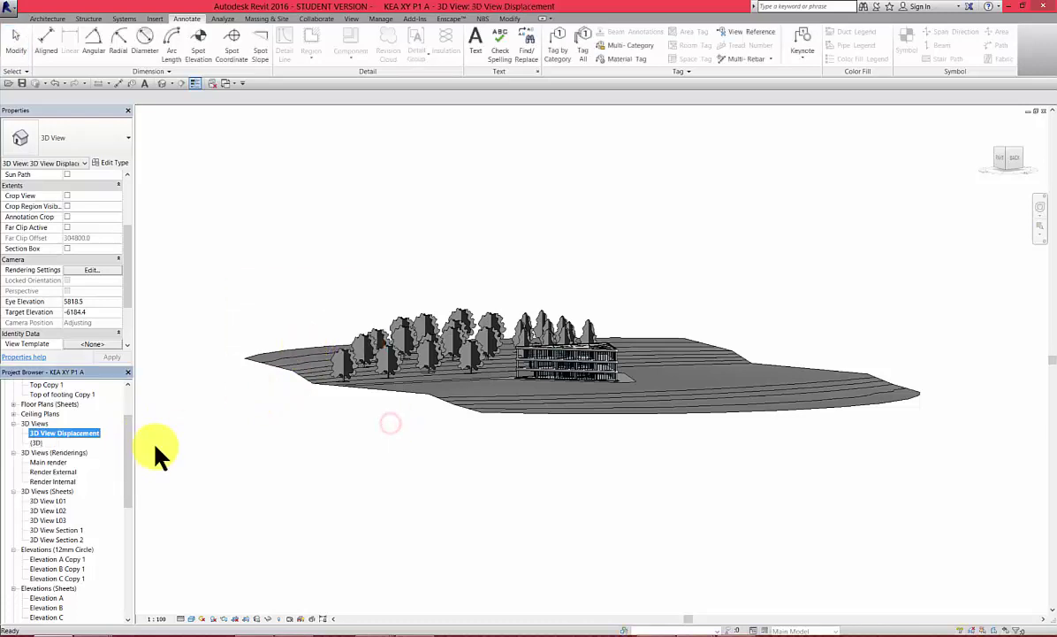
pyautogui.click(104, 132)
pyautogui.click(46, 237)
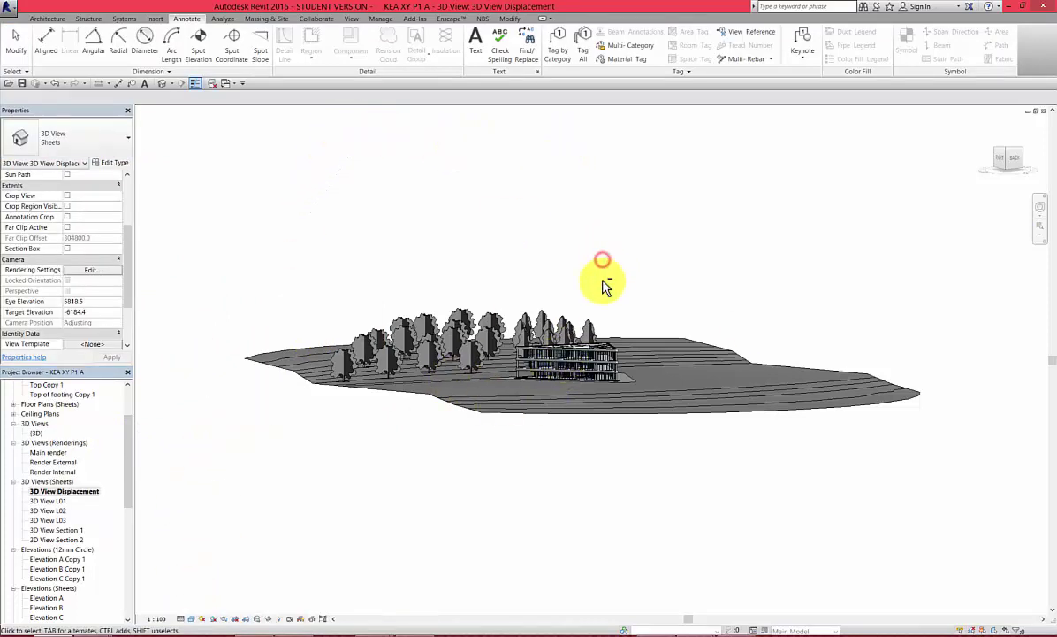
# - Orbit and zoom to the building and select its displacement set
pyautogui.keyDown('shift'); pyautogui.moveTo(600, 274); pyautogui.dragTo(599, 390, button='middle'); pyautogui.keyUp('shift')
pyautogui.scroll(4, 566, 378)
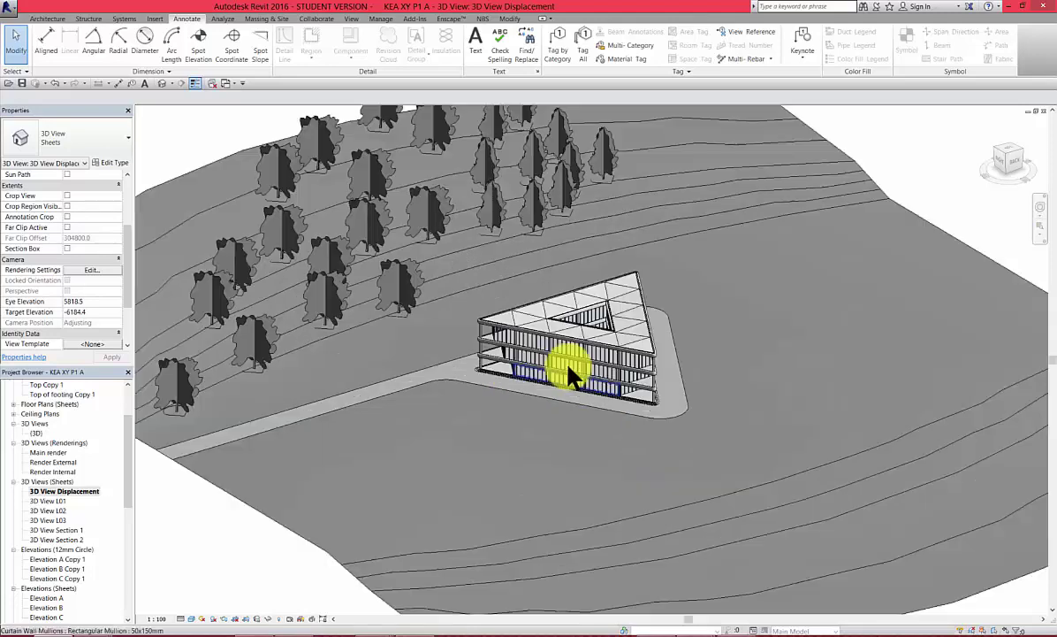
pyautogui.click(584, 388)
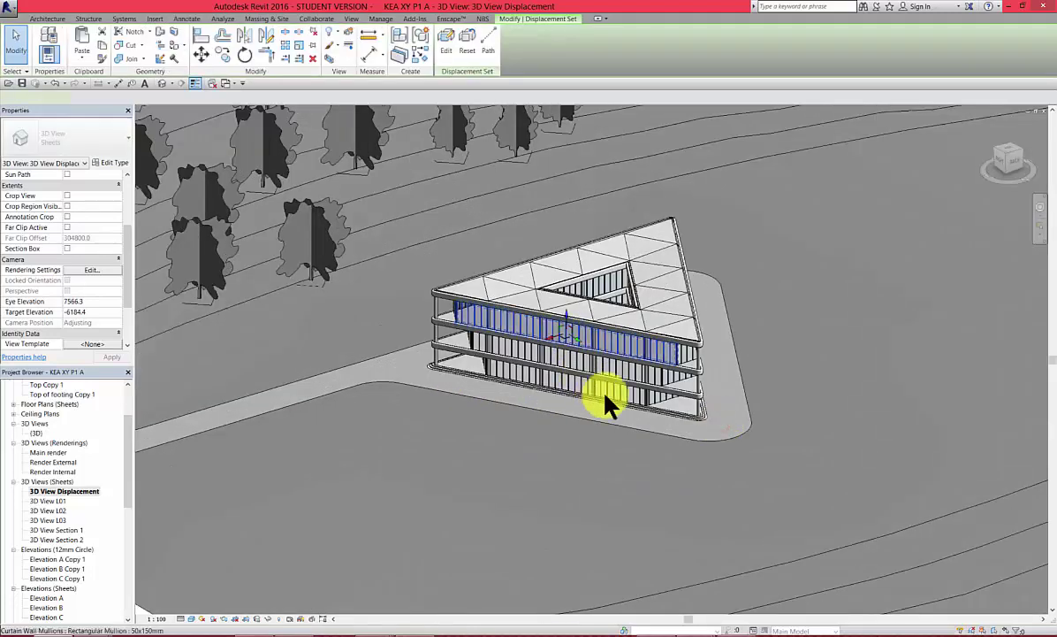
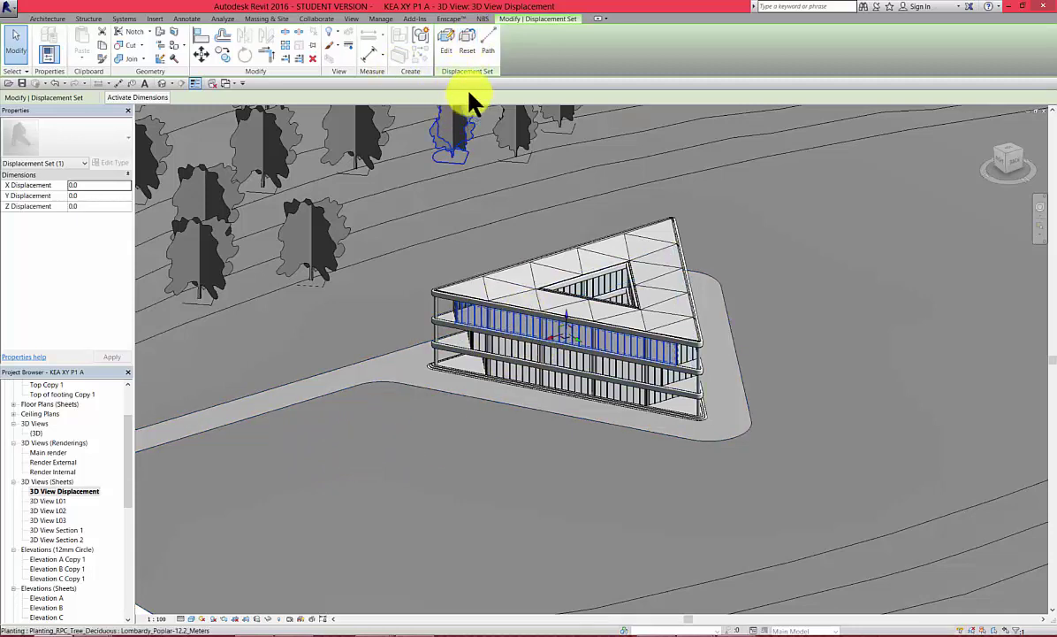
# - Make the ground-floor curtain wall a displacement set and pull it out to X 10151.0
pyautogui.press('Escape')
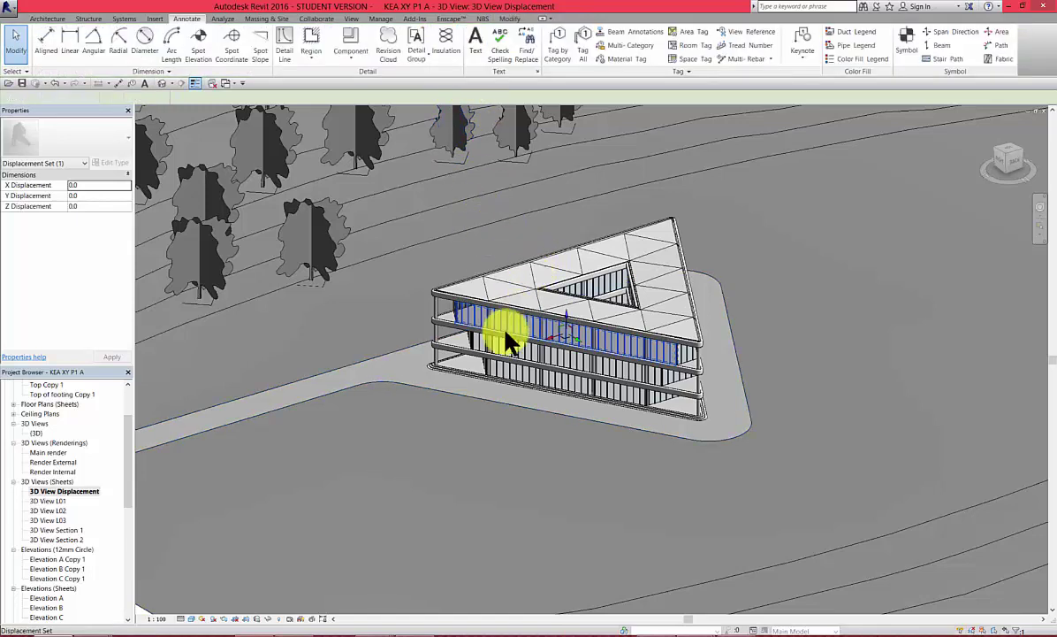
pyautogui.click(512, 350)
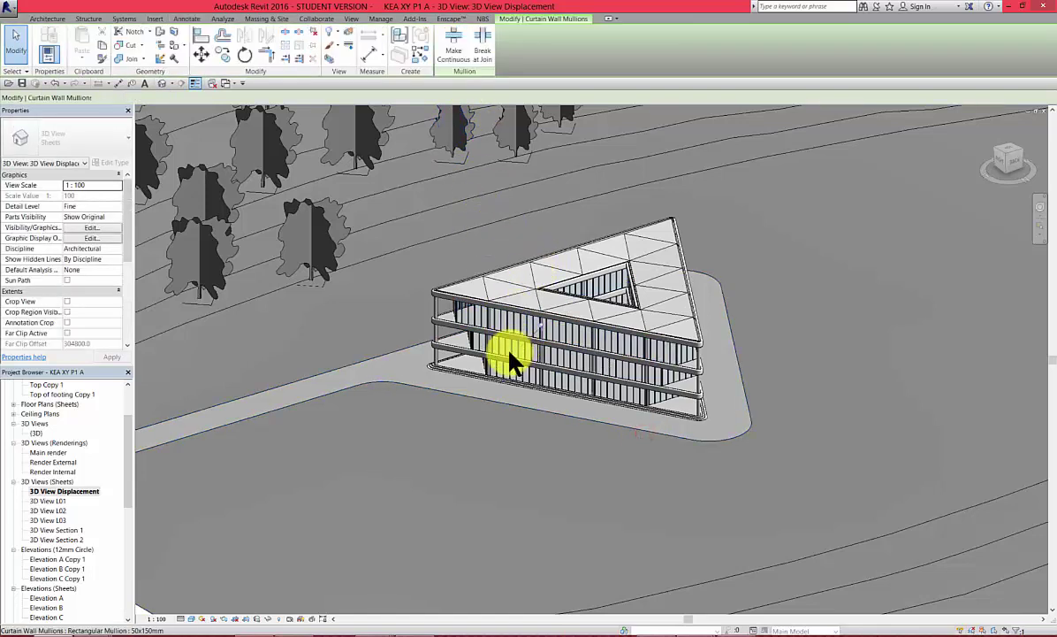
pyautogui.click(515, 378)
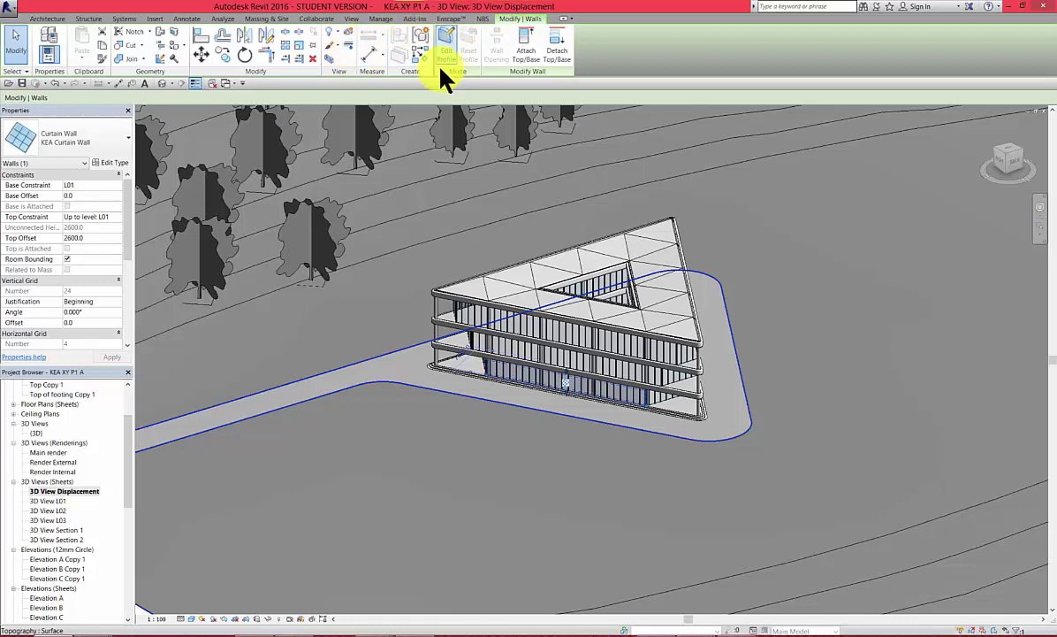
pyautogui.click(350, 38)
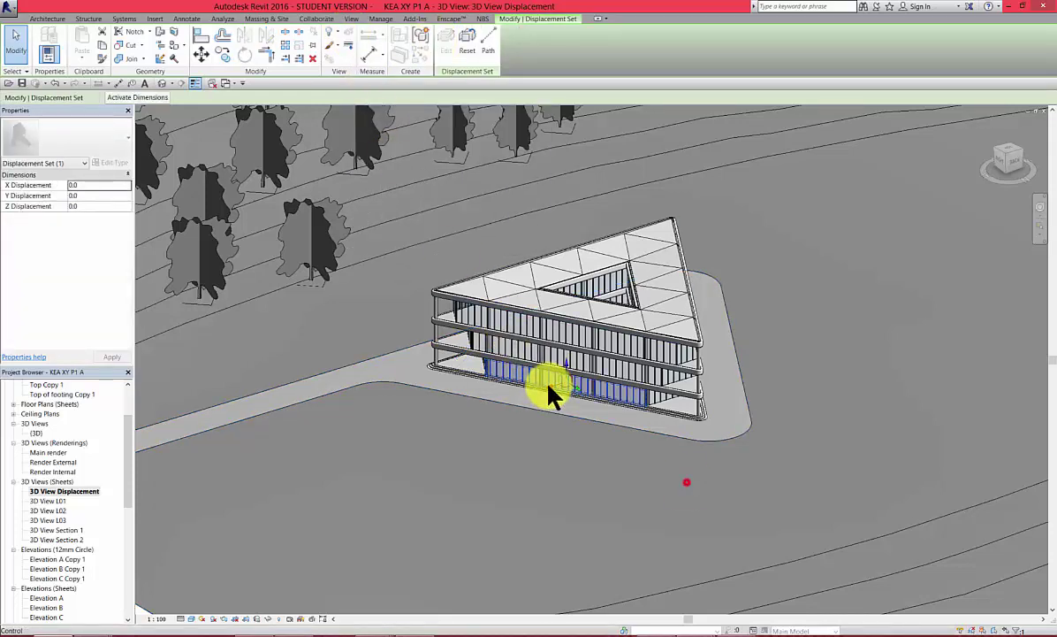
pyautogui.moveTo(548, 392); pyautogui.dragTo(492, 407)
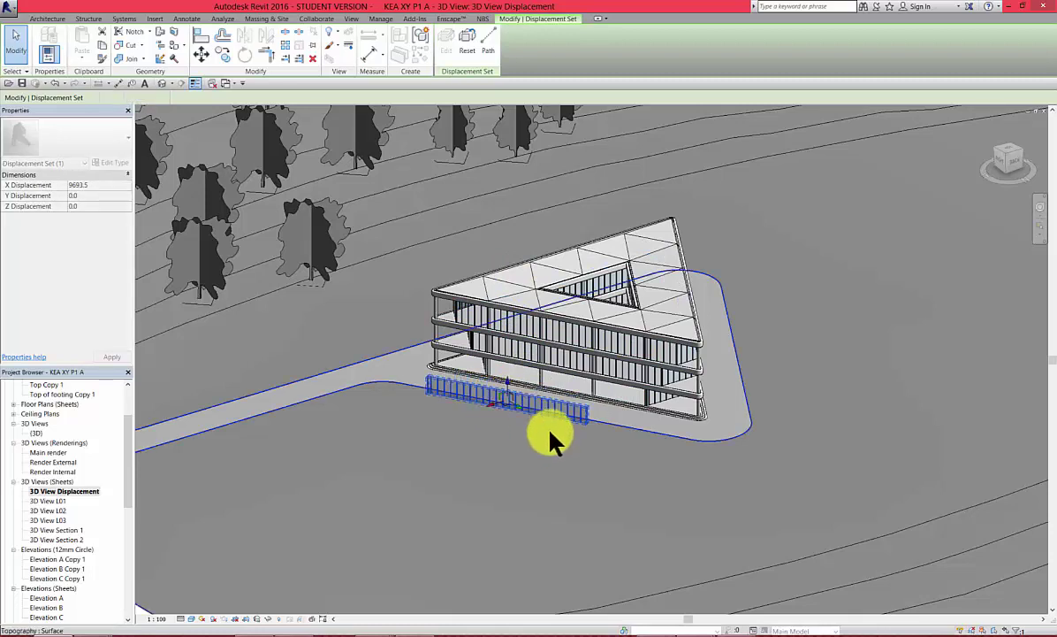
pyautogui.click(556, 414)
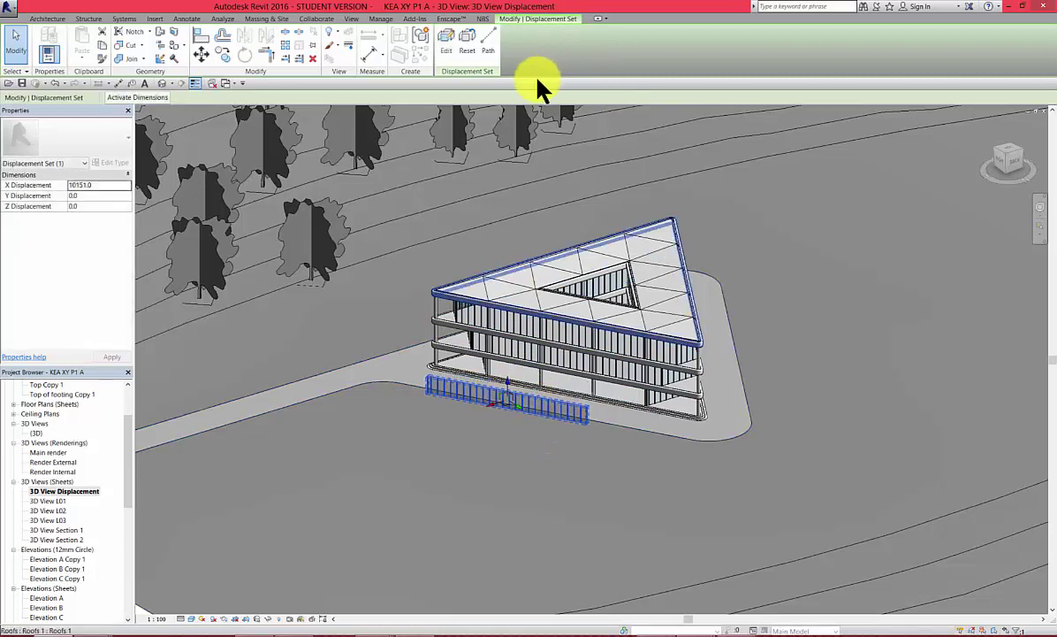
# - Add dashed path lines linking the displaced curtain wall back to its original position
pyautogui.click(491, 51)
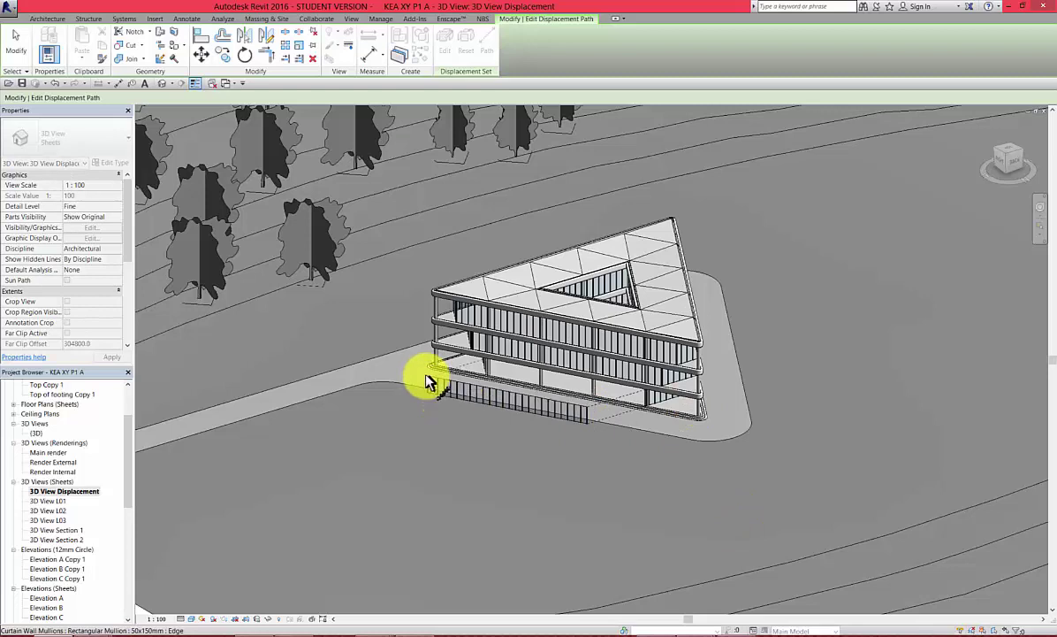
pyautogui.scroll(5, 433, 380)
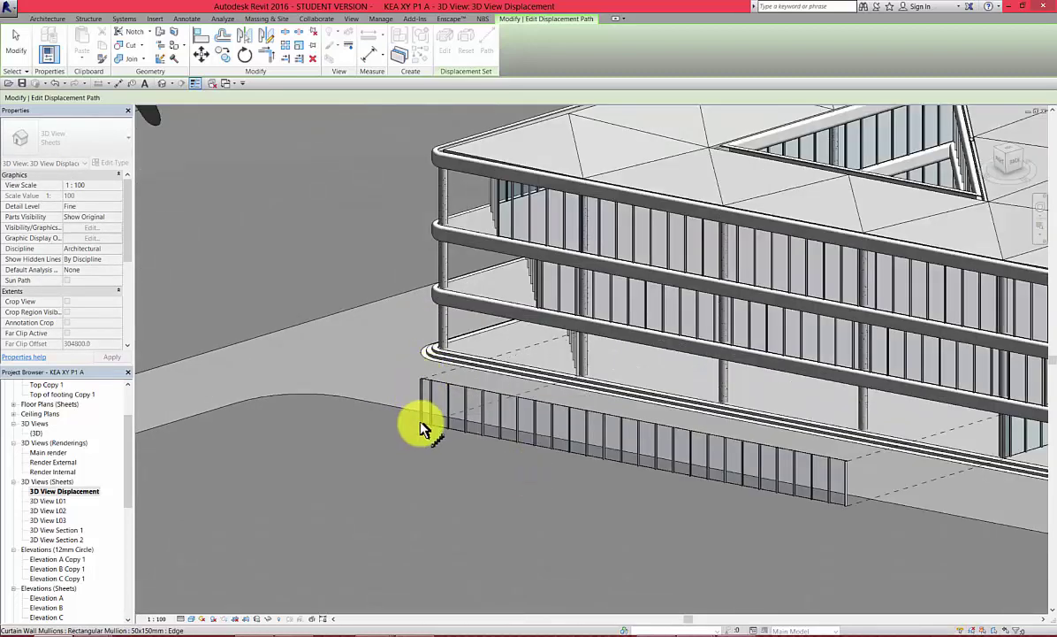
pyautogui.scroll(-6, 423, 412)
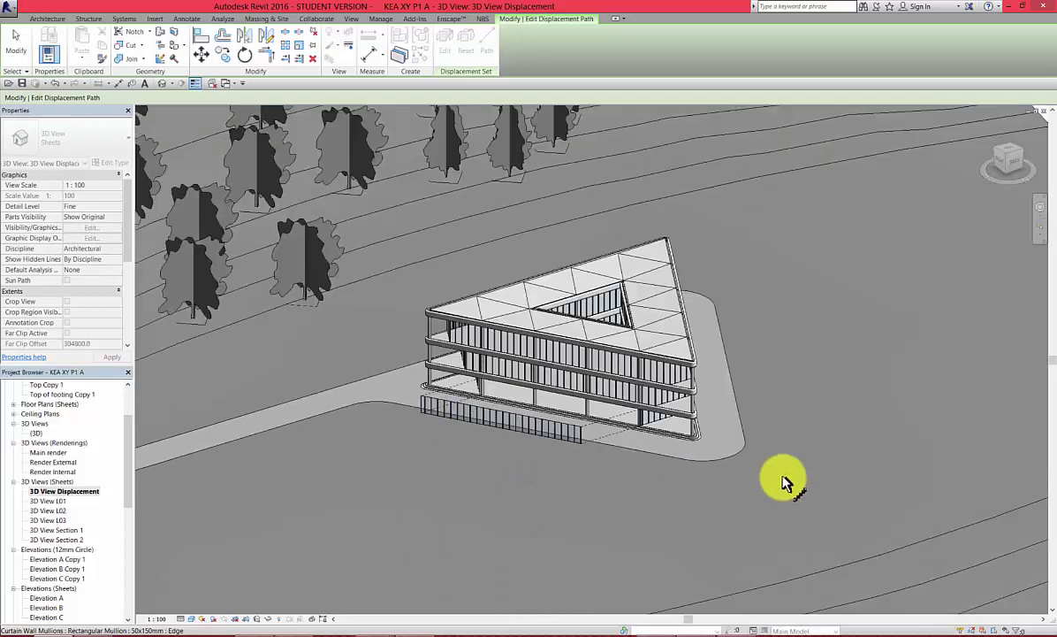
pyautogui.scroll(4, 633, 402)
pyautogui.press('Escape')
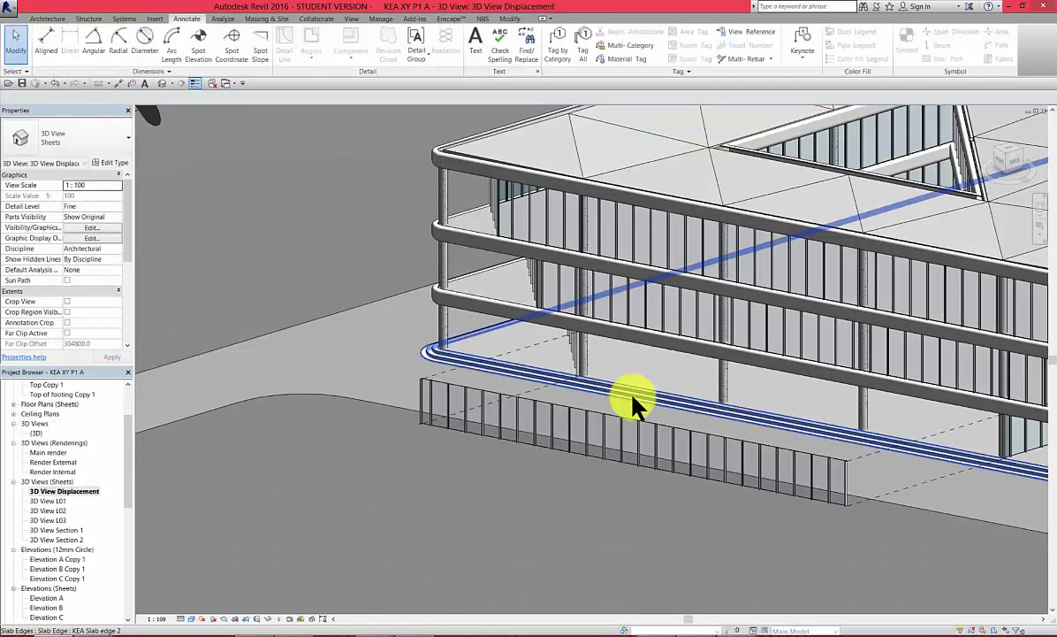
pyautogui.scroll(-4, 444, 406)
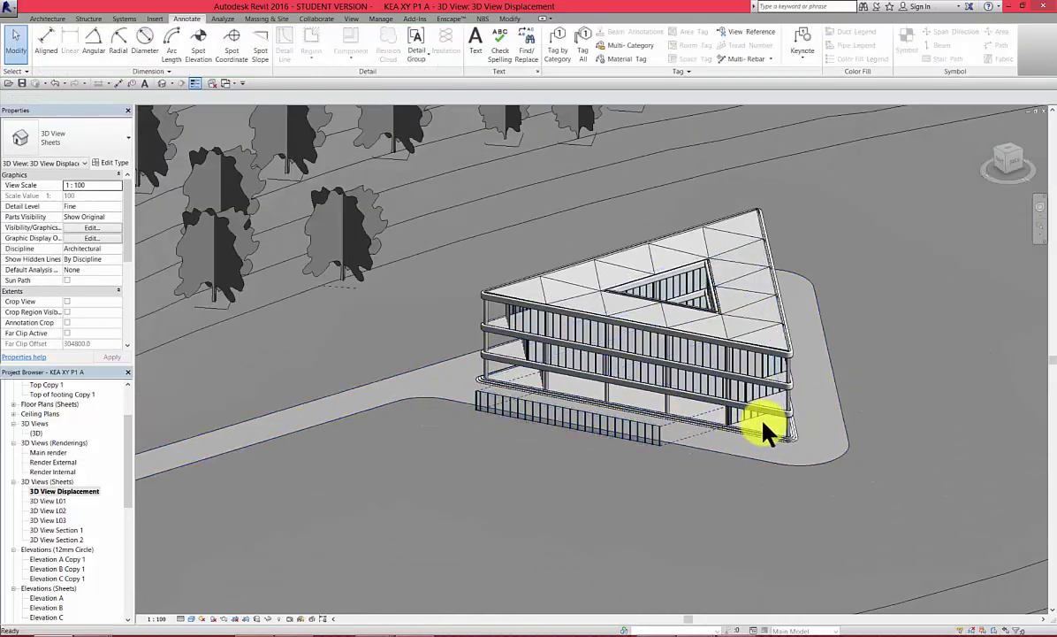
pyautogui.click(750, 431)
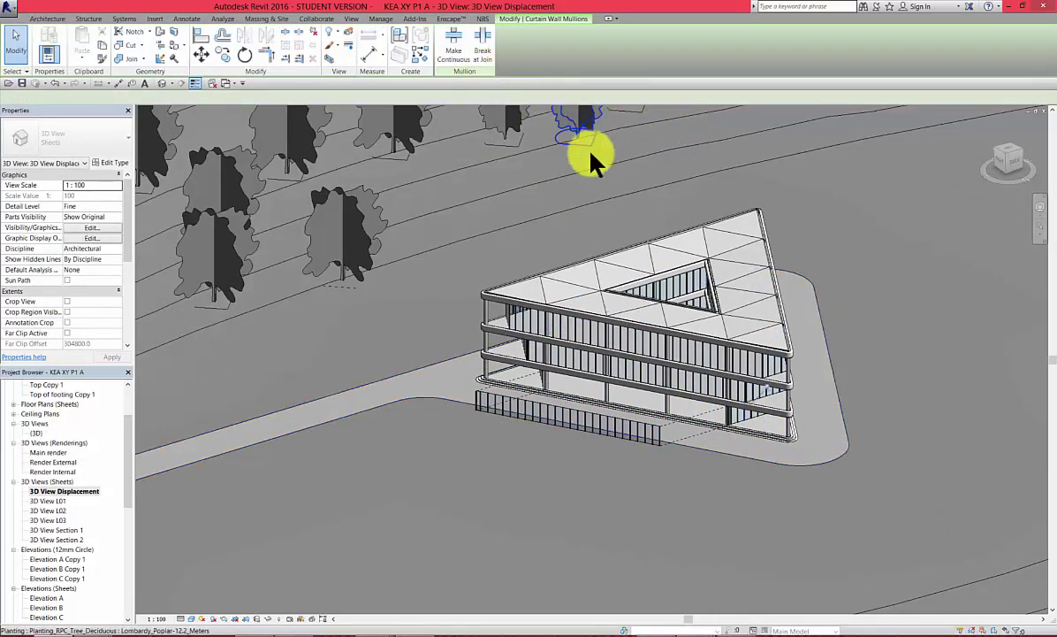
# - Try displacing the corner mullion, then undo that displacement
pyautogui.click(389, 67)
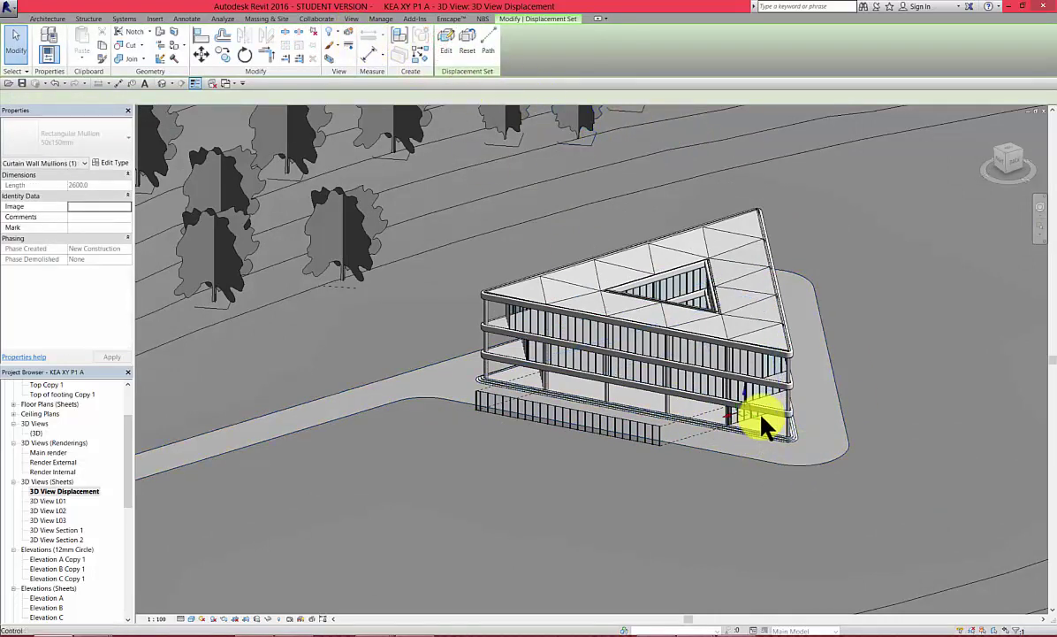
pyautogui.moveTo(812, 457); pyautogui.dragTo(839, 478)
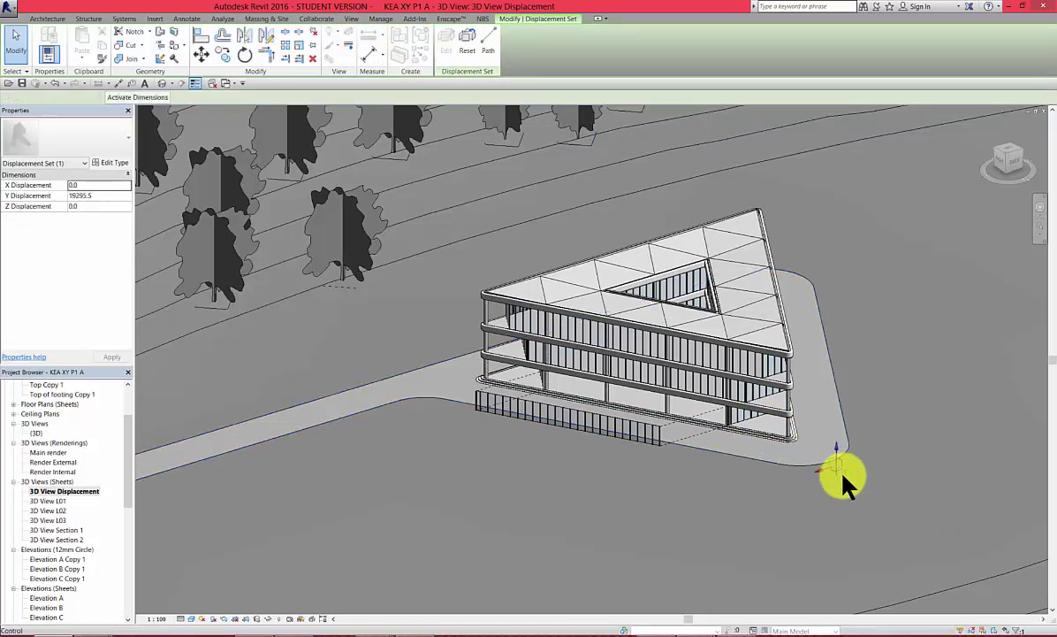
pyautogui.hotkey('ctrl', 'z')
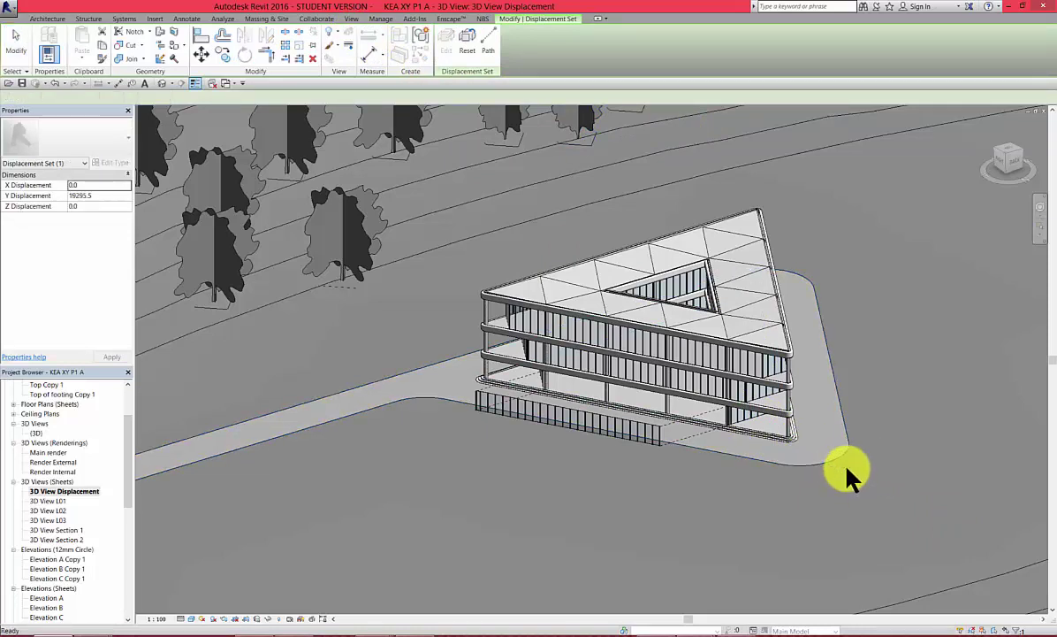
# - Displace the right-corner curtain wall outward to Y 15281.9 and begin tracing its paths
pyautogui.click(765, 420)
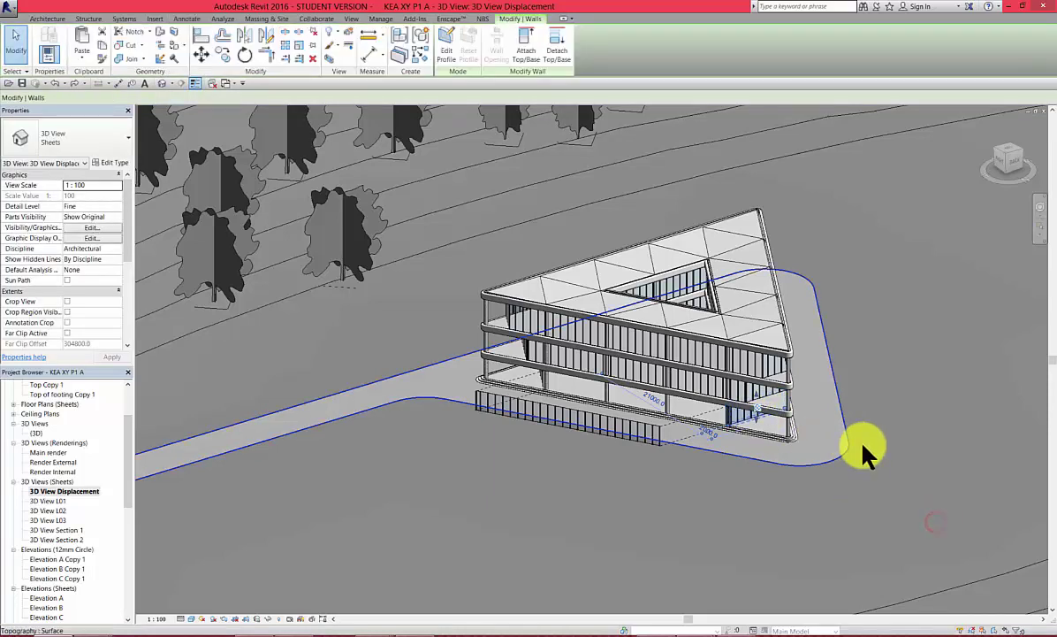
pyautogui.click(349, 36)
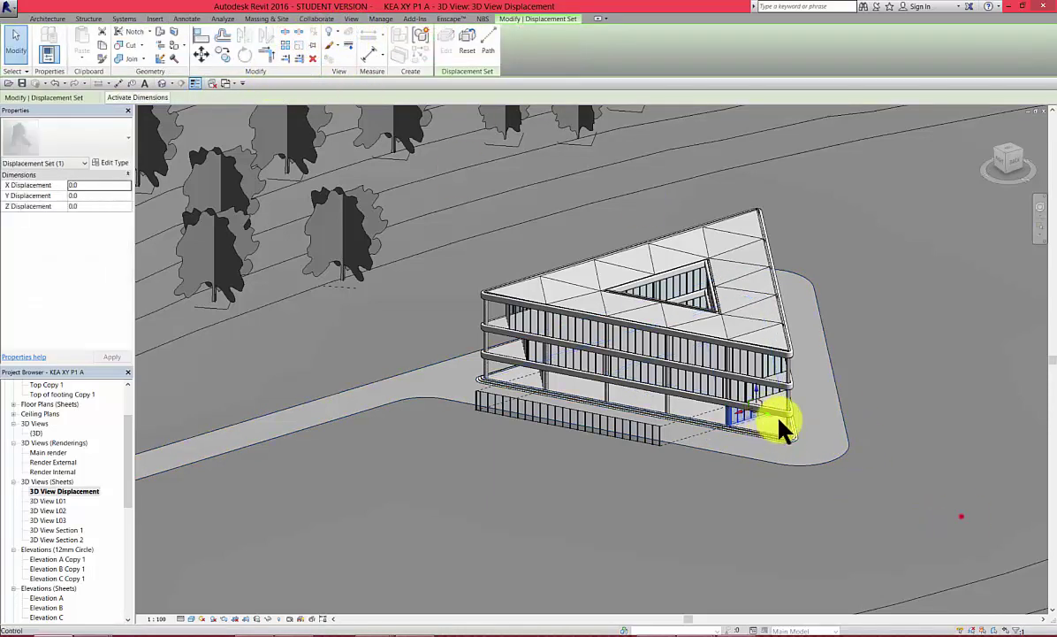
pyautogui.moveTo(782, 428); pyautogui.dragTo(836, 461)
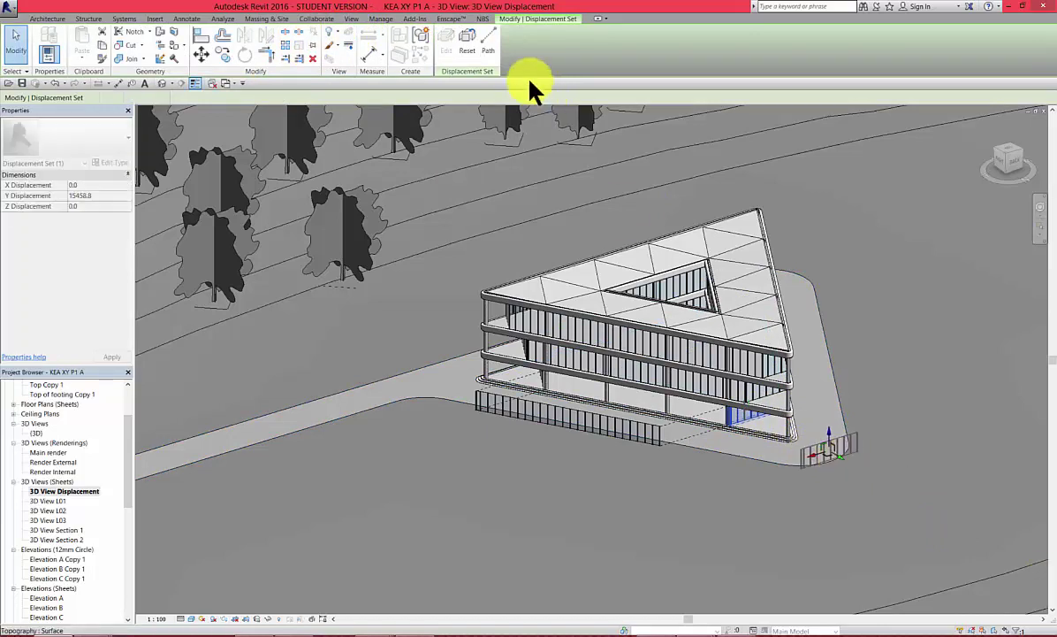
pyautogui.click(488, 39)
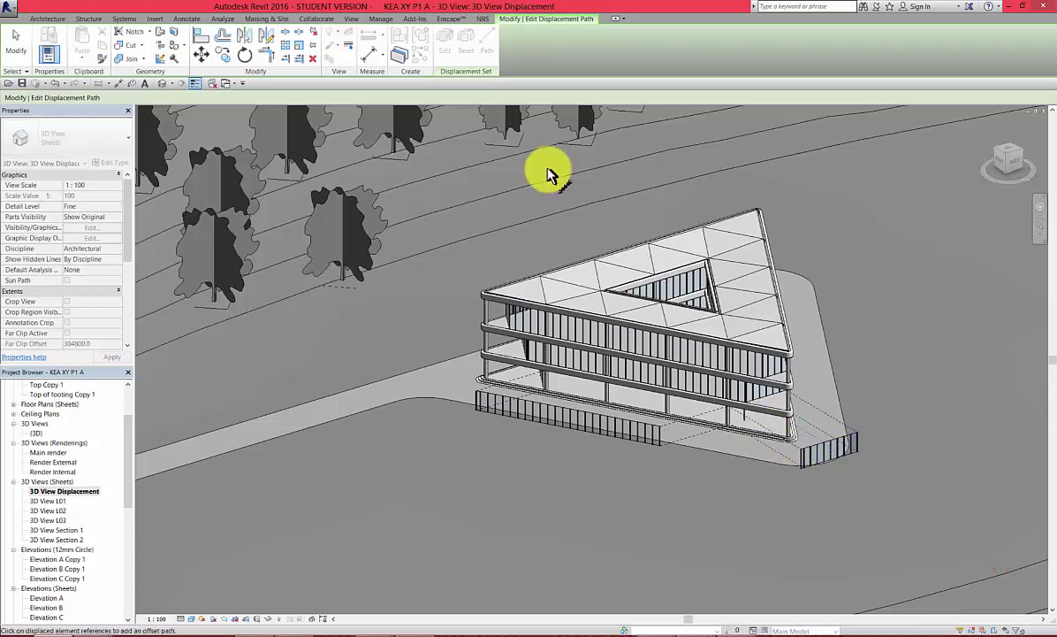
# - Finish the displacement paths and hide the Topography category in this view
pyautogui.click(18, 48)
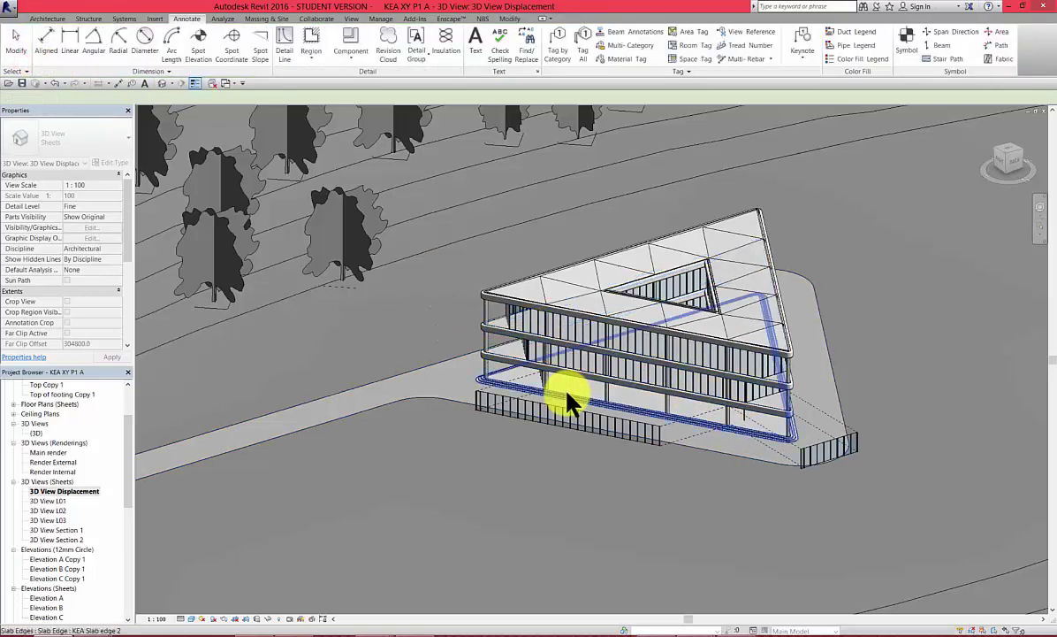
pyautogui.keyDown('shift'); pyautogui.moveTo(570, 400); pyautogui.dragTo(520, 415, button='middle'); pyautogui.keyUp('shift')
pyautogui.scroll(-6, 473, 420)
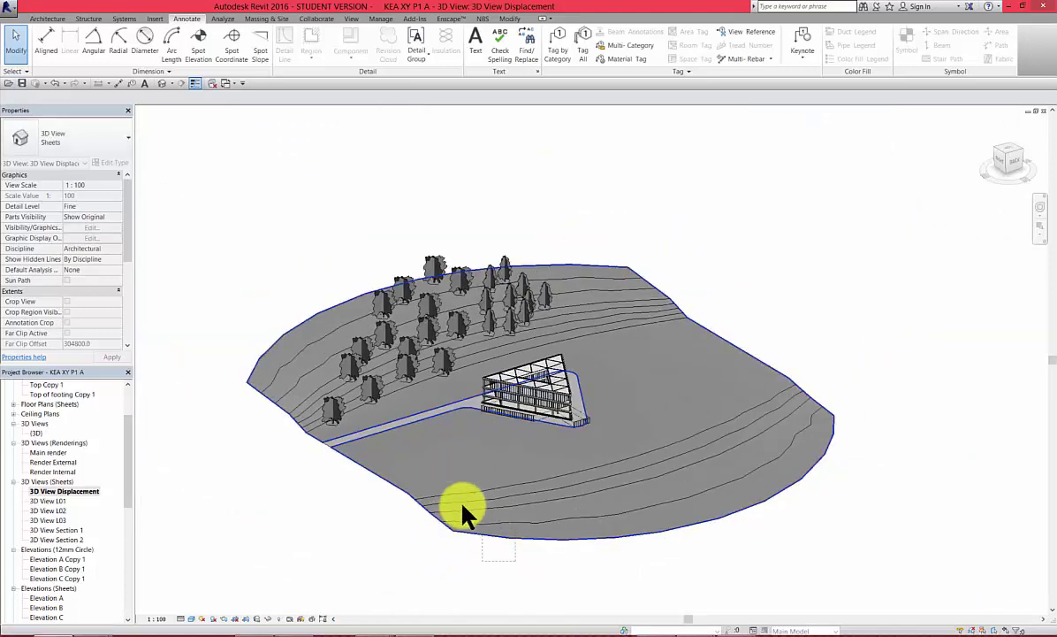
pyautogui.click(576, 626)
pyautogui.rightClick(466, 297)
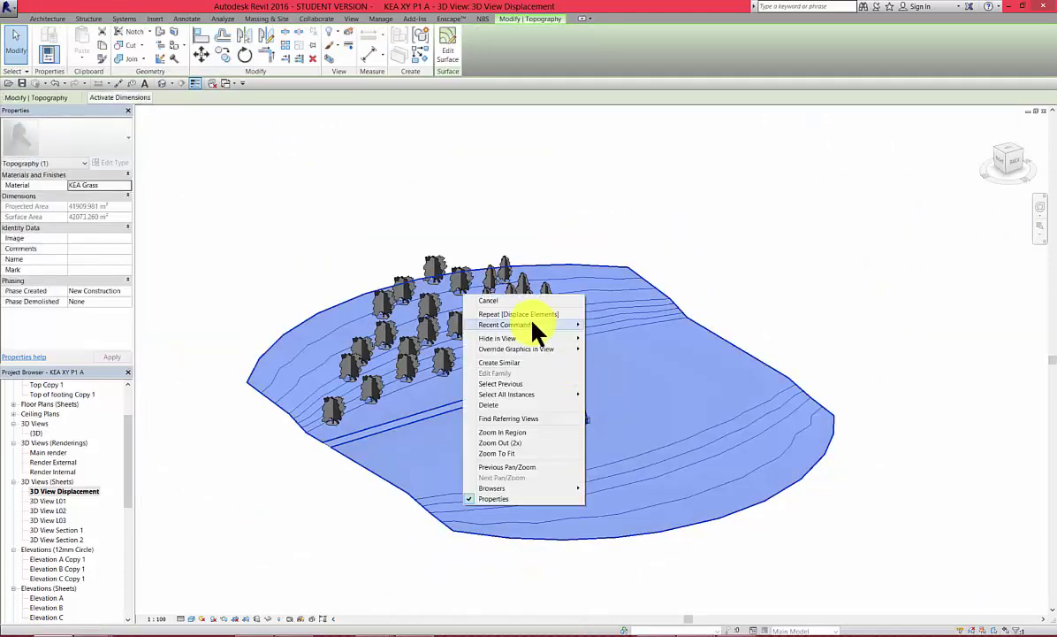
pyautogui.moveTo(521, 337)
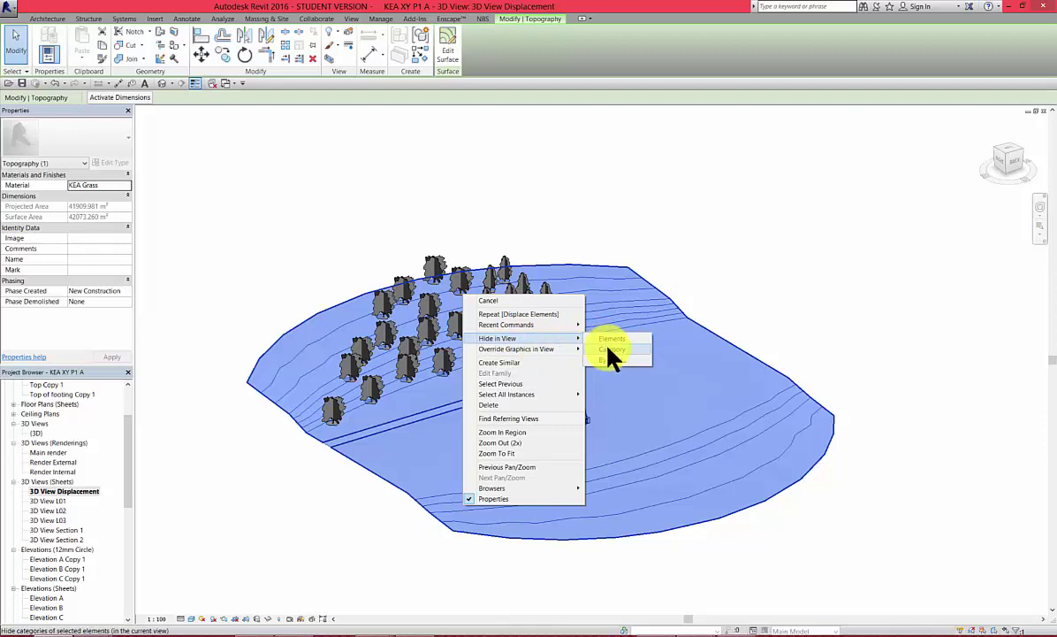
pyautogui.click(610, 350)
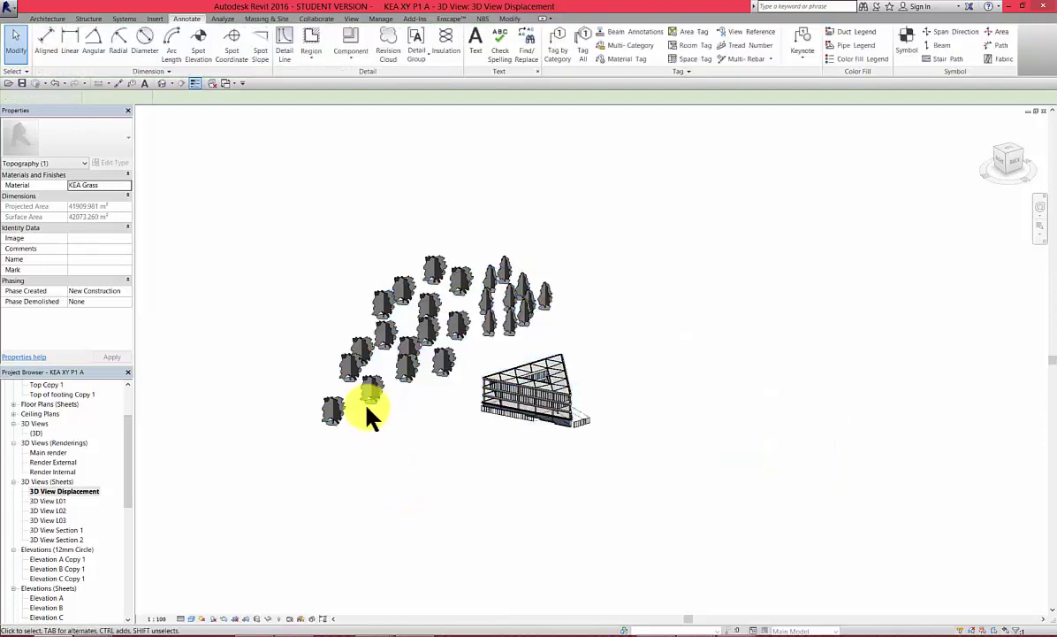
# - Hide the Planting category so no trees show, then clear the selection
pyautogui.rightClick(368, 390)
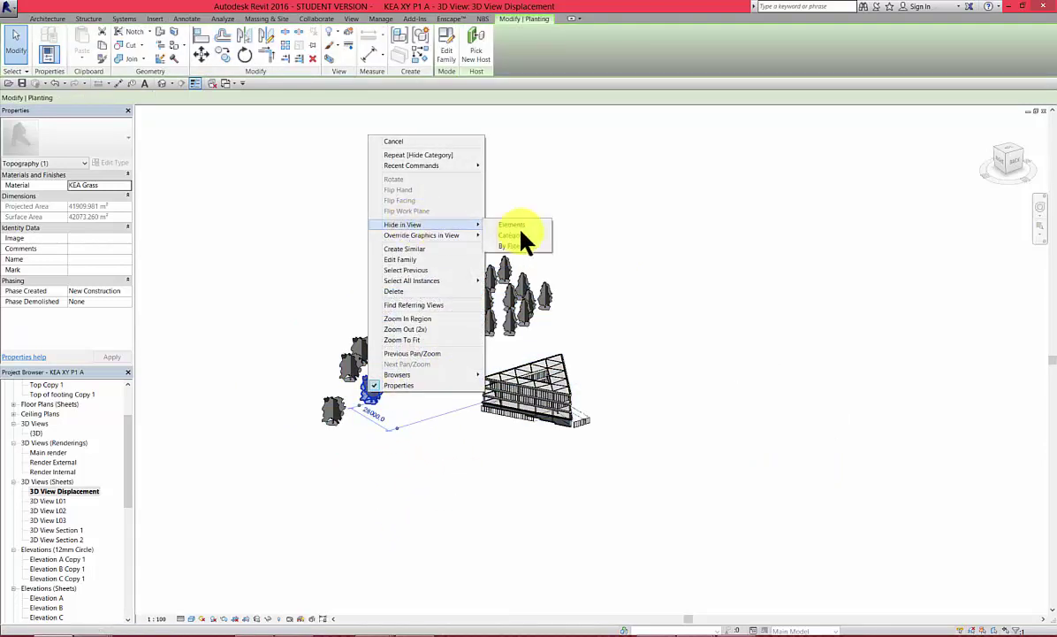
pyautogui.click(519, 237)
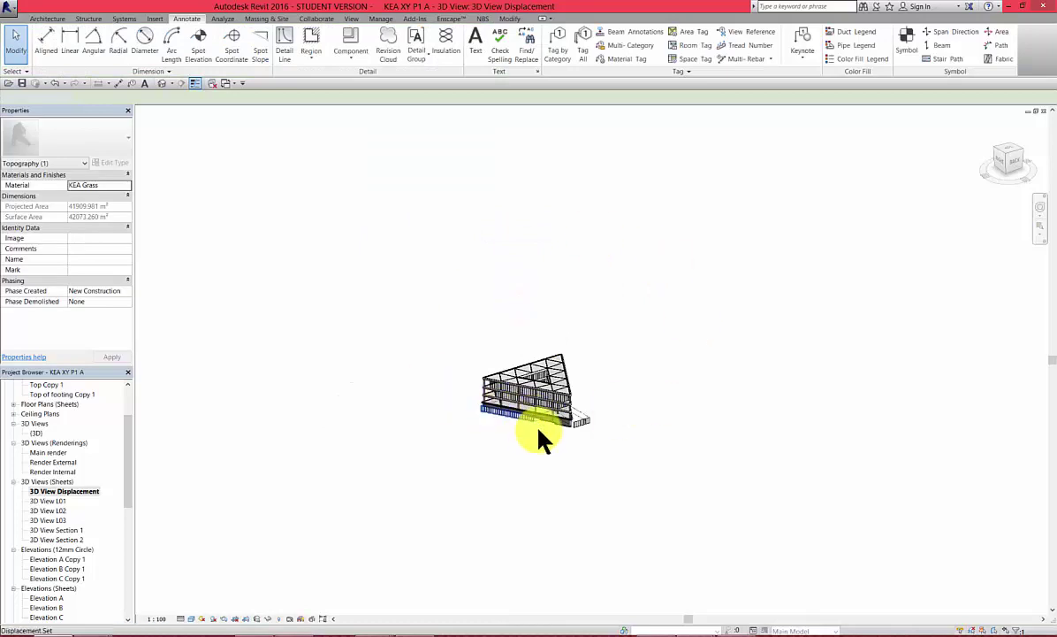
pyautogui.scroll(5, 540, 426)
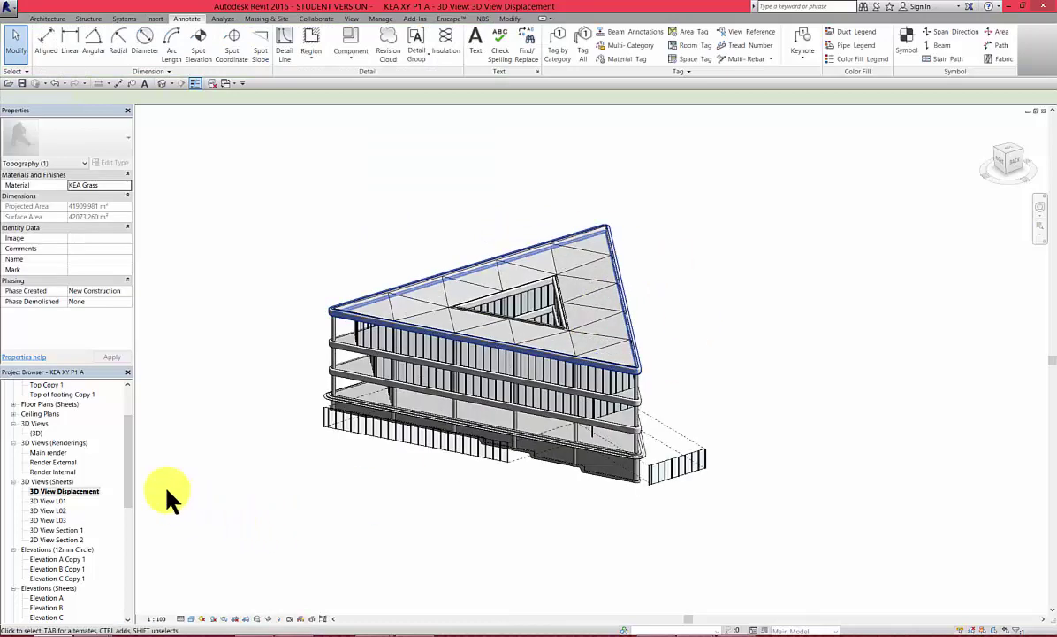
pyautogui.click(170, 497)
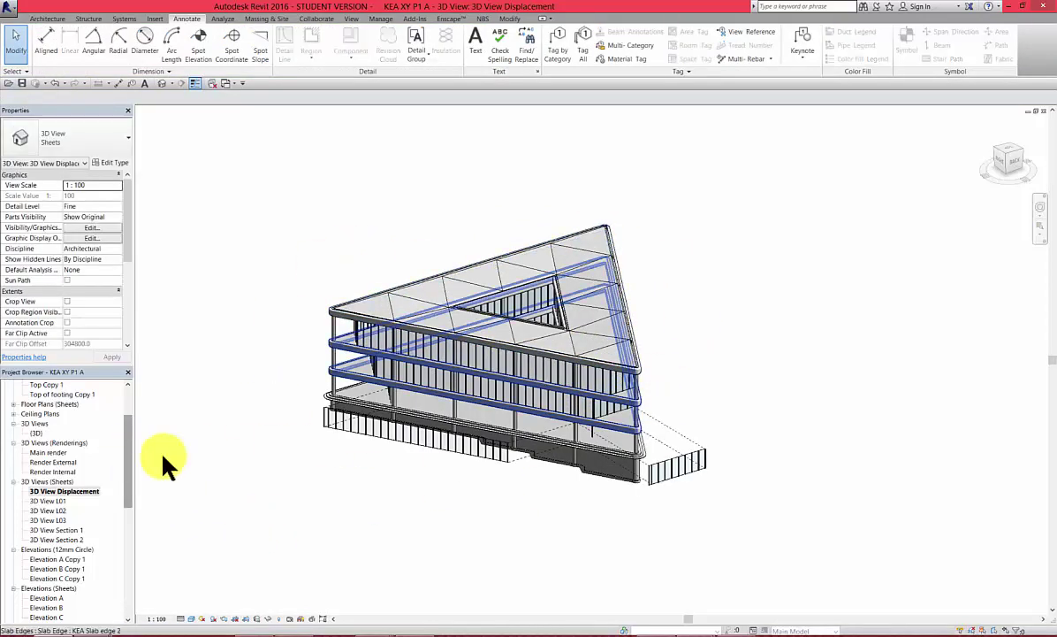
pyautogui.moveTo(124, 433); pyautogui.dragTo(130, 456)
# - Place the 3D View Displacement view on sheet A330 - 3D View Displacement
pyautogui.doubleClick(84, 590)
pyautogui.scroll(1, 97, 517)
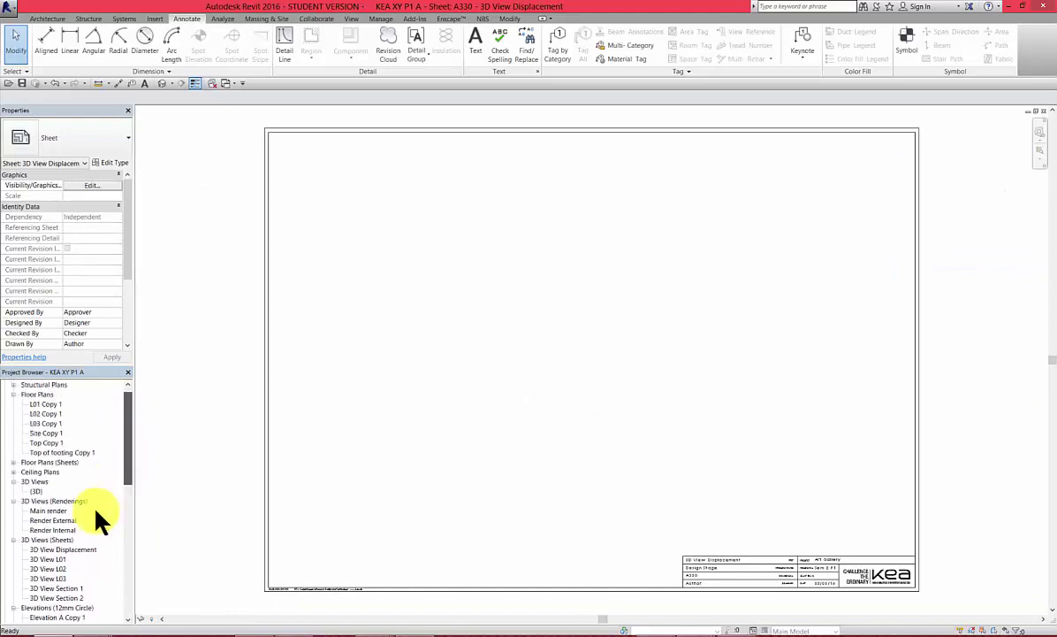
pyautogui.click(67, 549)
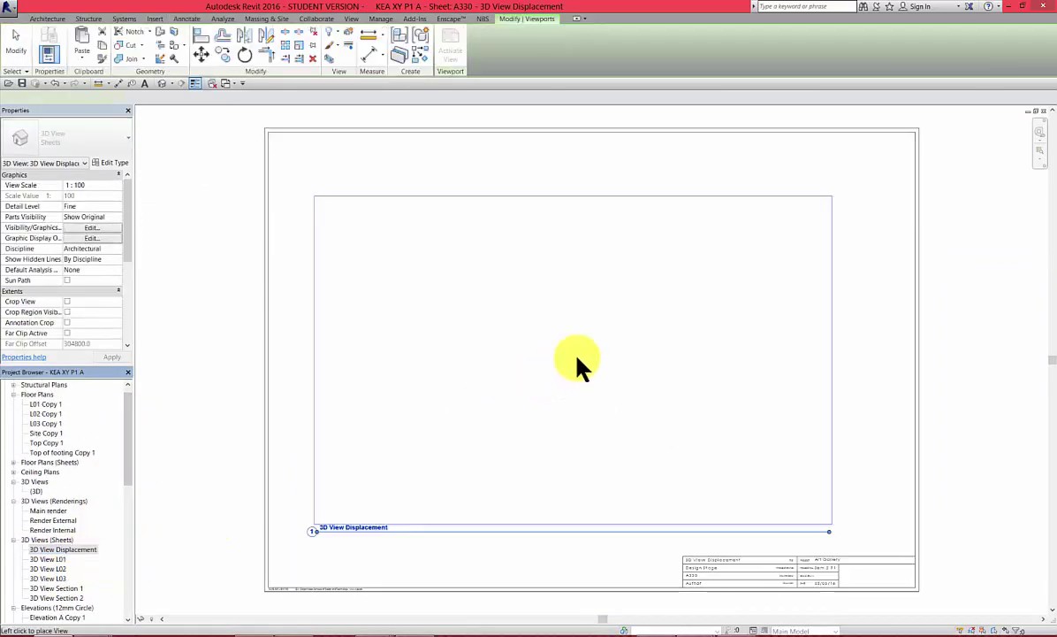
pyautogui.click(729, 437)
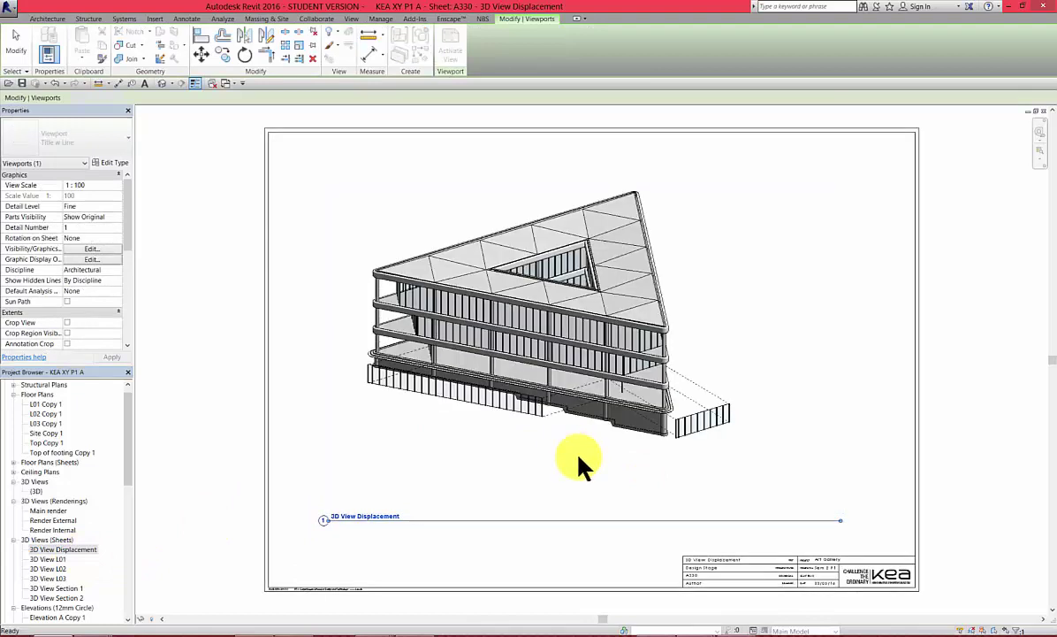
pyautogui.moveTo(585, 365); pyautogui.dragTo(622, 371)
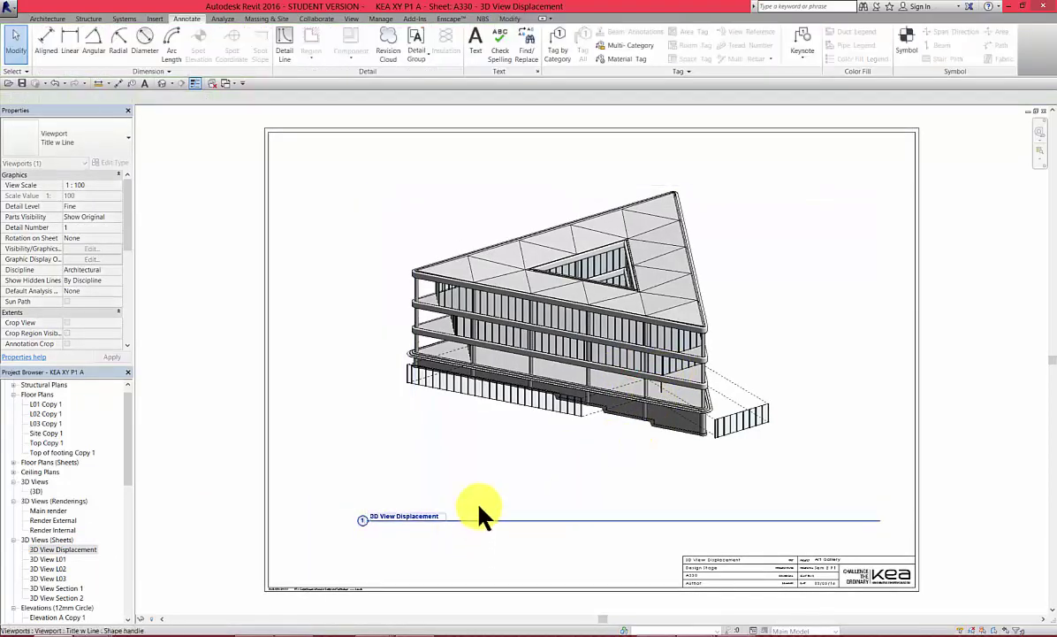
pyautogui.press('Escape')
# - Move the viewport title to the sheet's lower-left corner
pyautogui.click(441, 523)
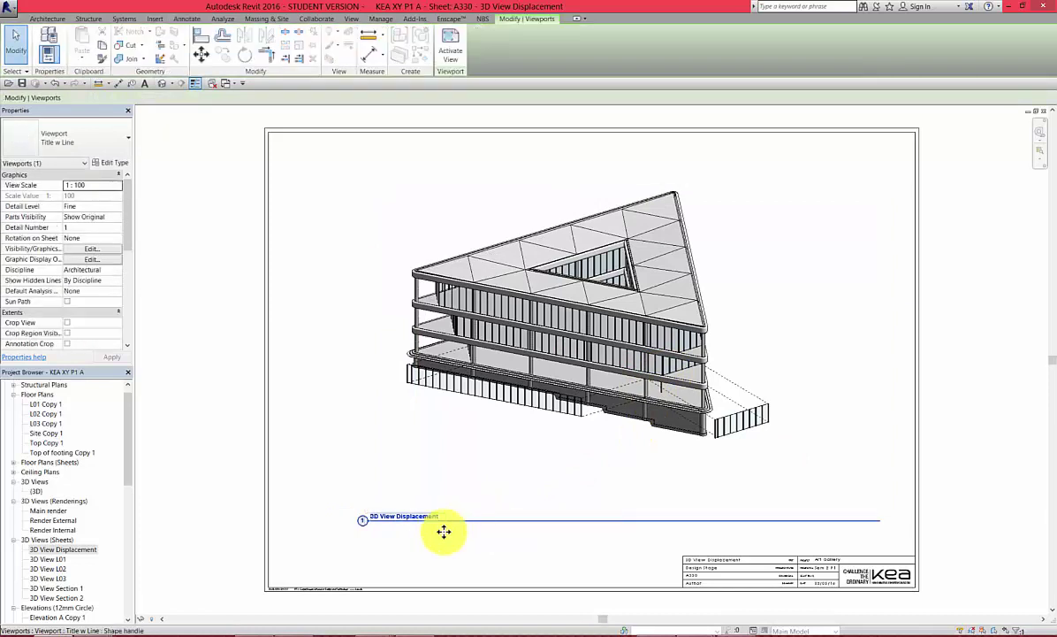
pyautogui.moveTo(441, 531); pyautogui.dragTo(396, 574)
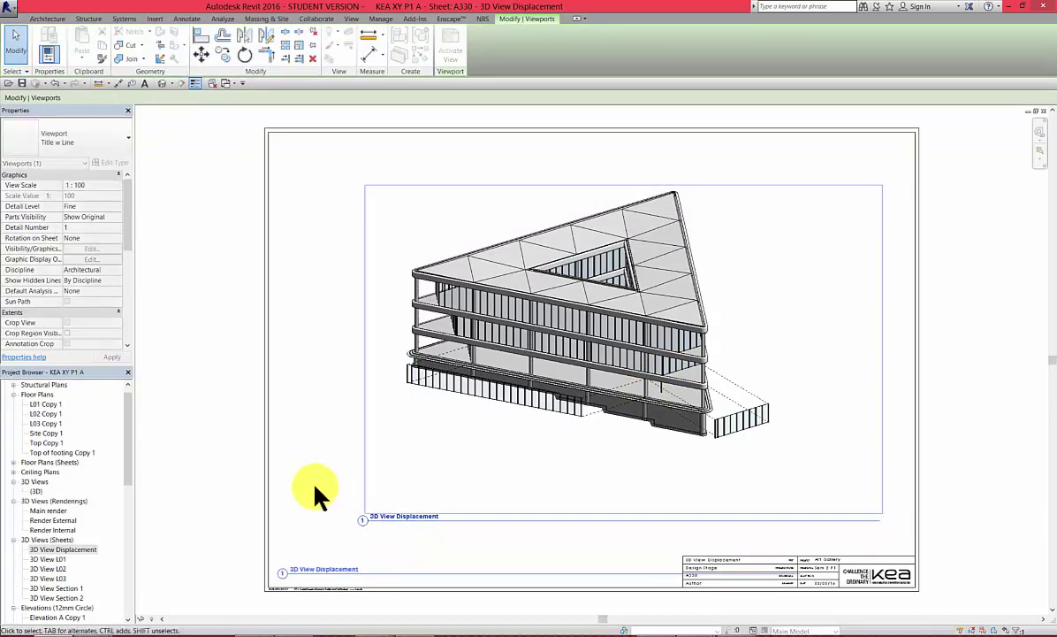
pyautogui.scroll(-2, 316, 489)
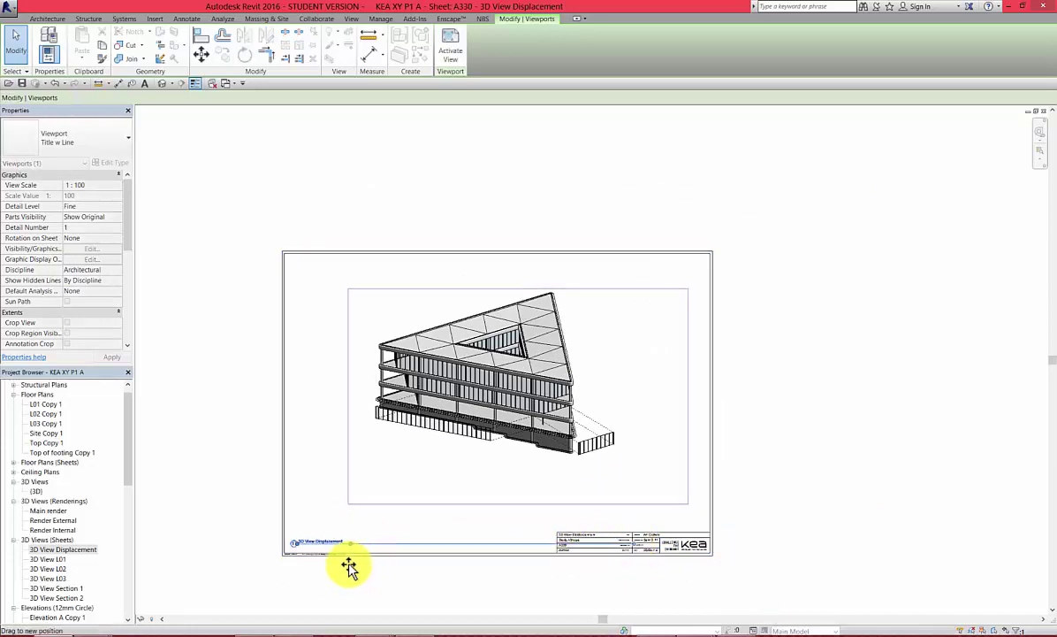
pyautogui.click(300, 613)
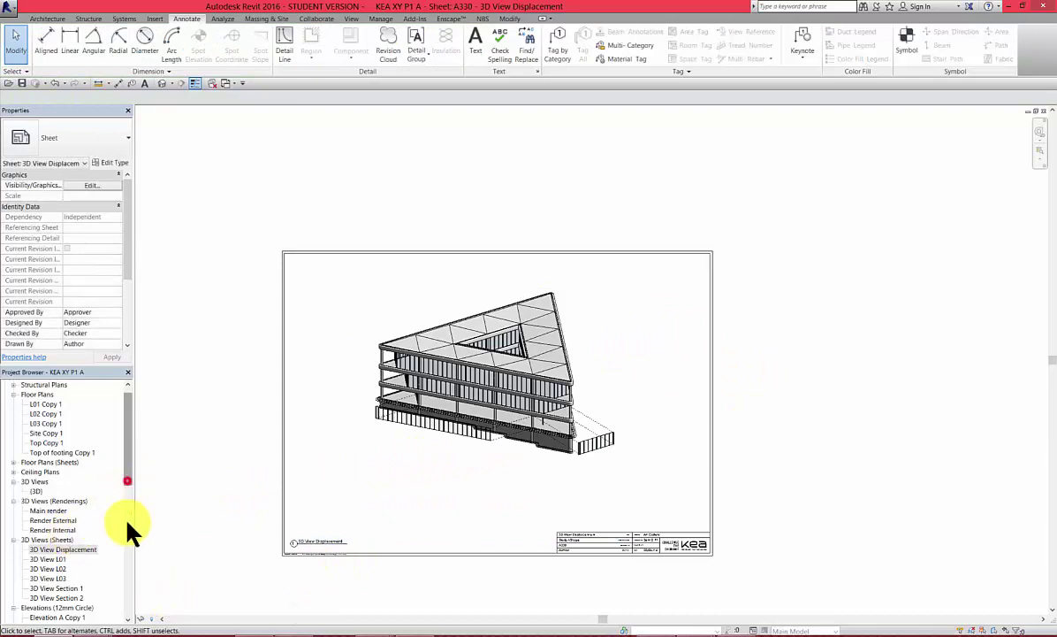
pyautogui.moveTo(127, 518); pyautogui.dragTo(130, 608)
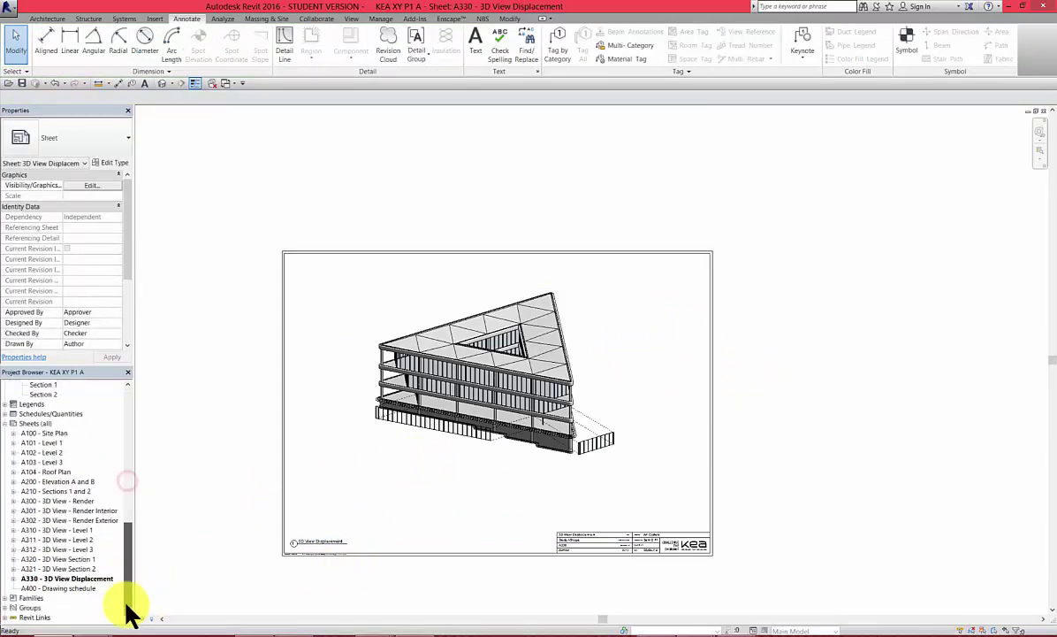
# - From sheet A400 - Drawing schedule, start a new sheet list schedule
pyautogui.doubleClick(60, 588)
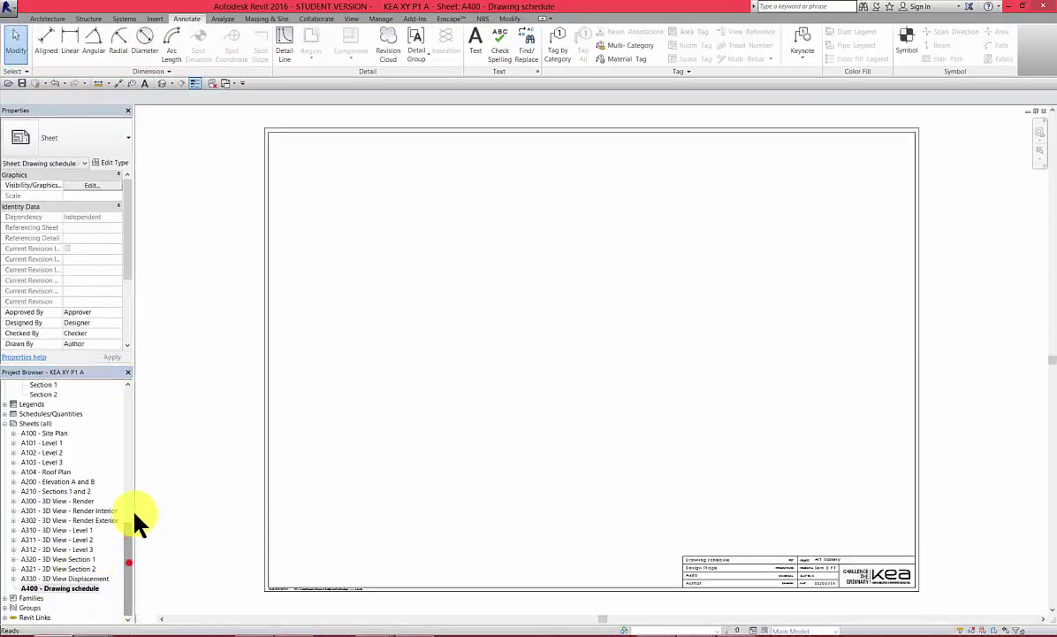
pyautogui.moveTo(135, 515)
pyautogui.mouseDown()
pyautogui.moveTo(130, 478)
pyautogui.moveTo(126, 509)
pyautogui.mouseUp()
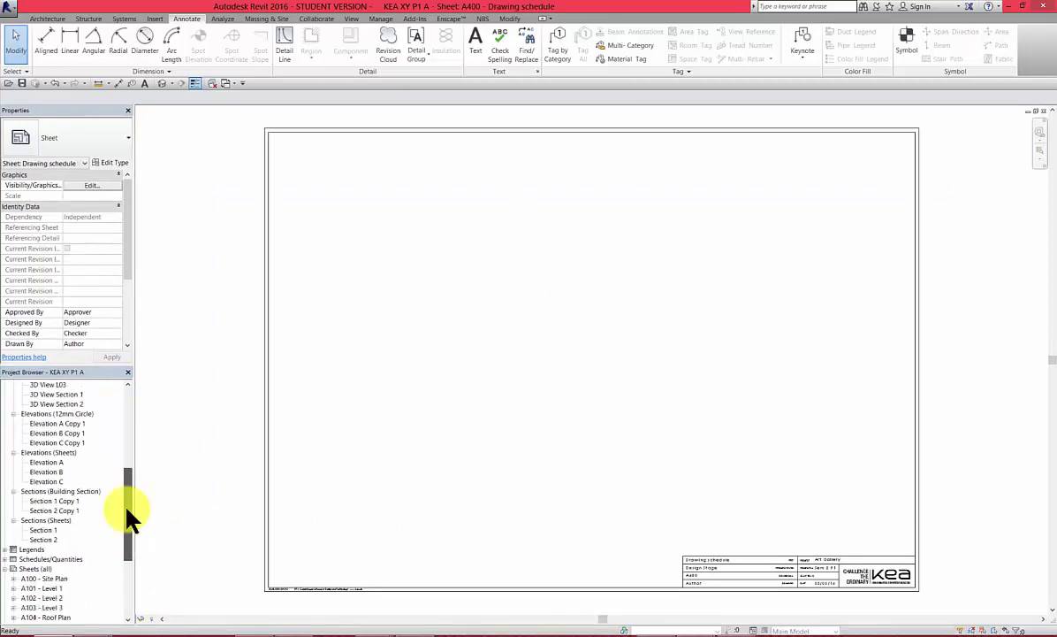
pyautogui.rightClick(55, 559)
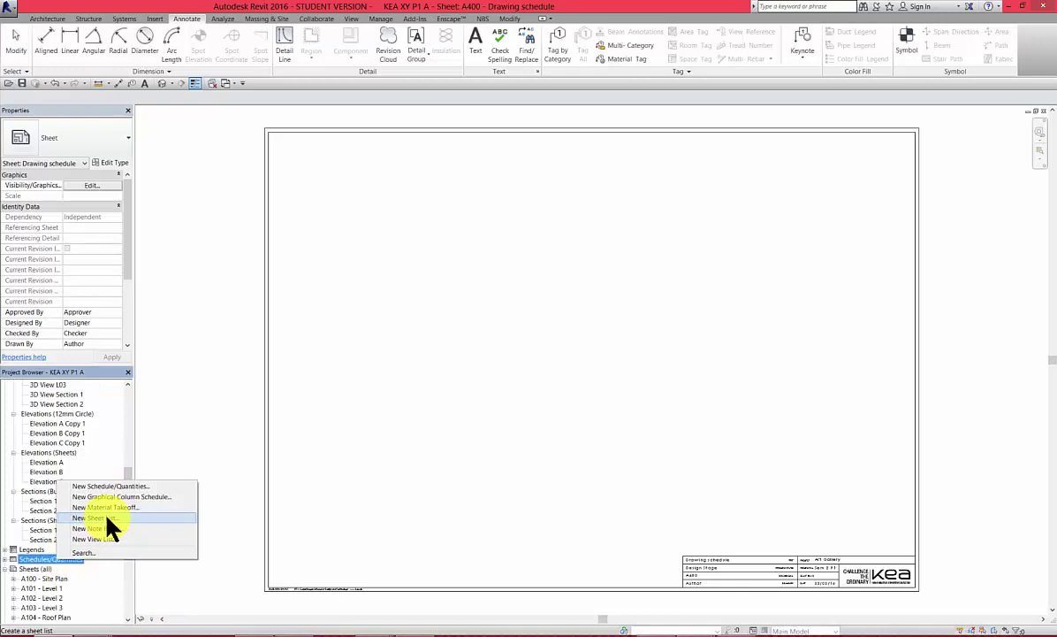
pyautogui.click(107, 519)
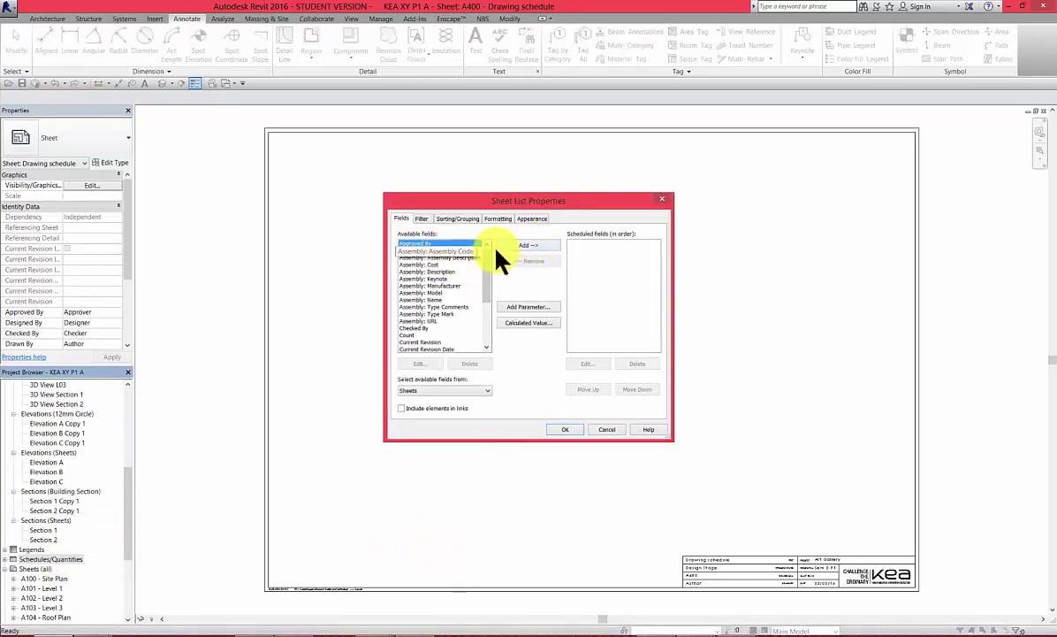
# - Add Sheet Name and Sheet Number to the schedule's scheduled fields
pyautogui.moveTo(486, 268); pyautogui.dragTo(468, 336)
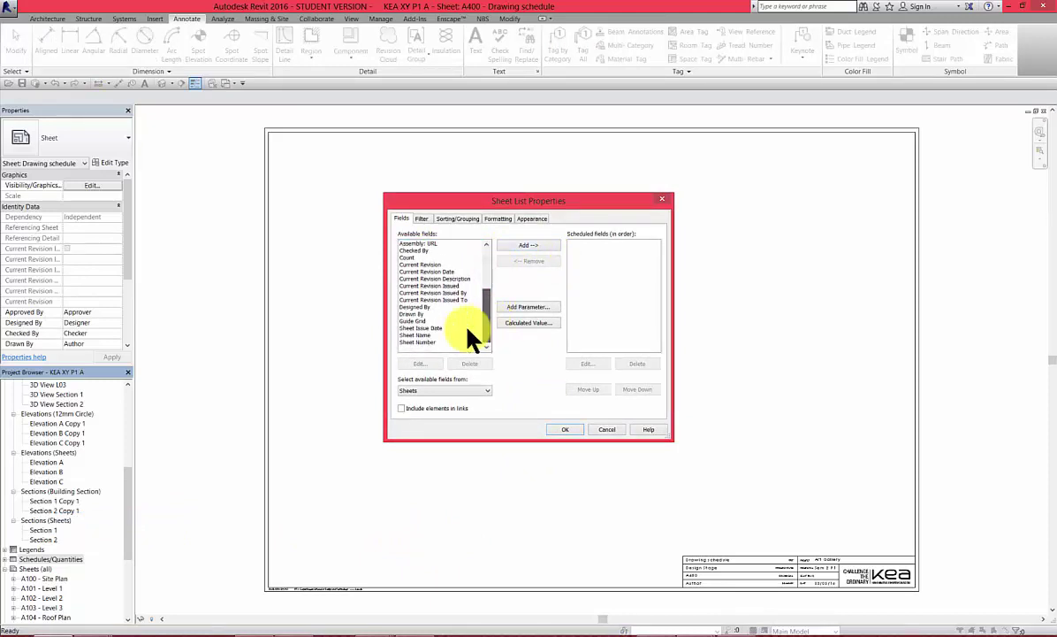
pyautogui.click(421, 335)
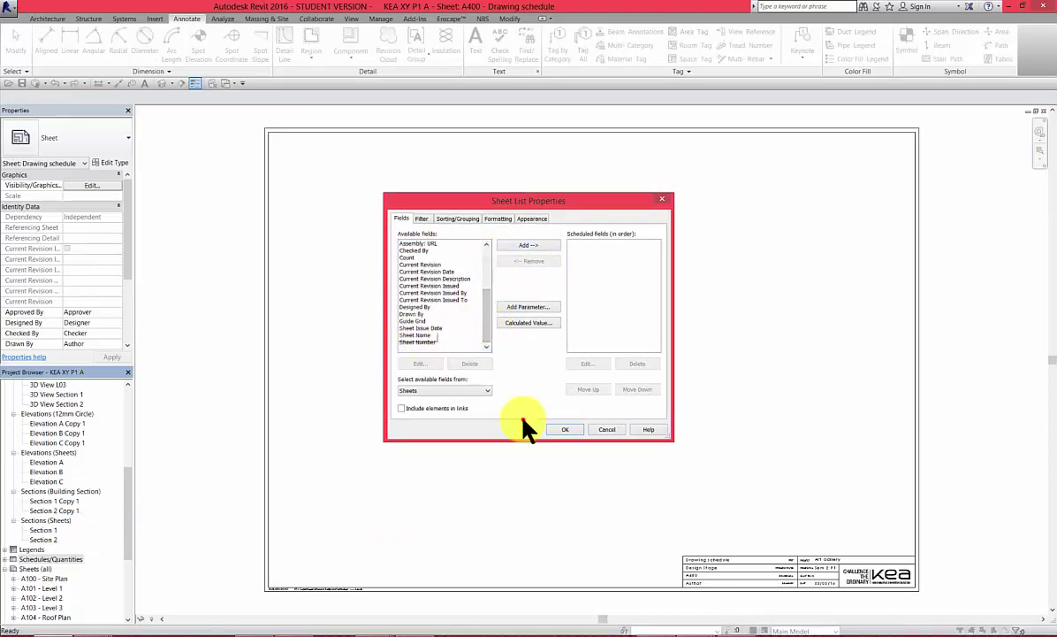
pyautogui.click(527, 246)
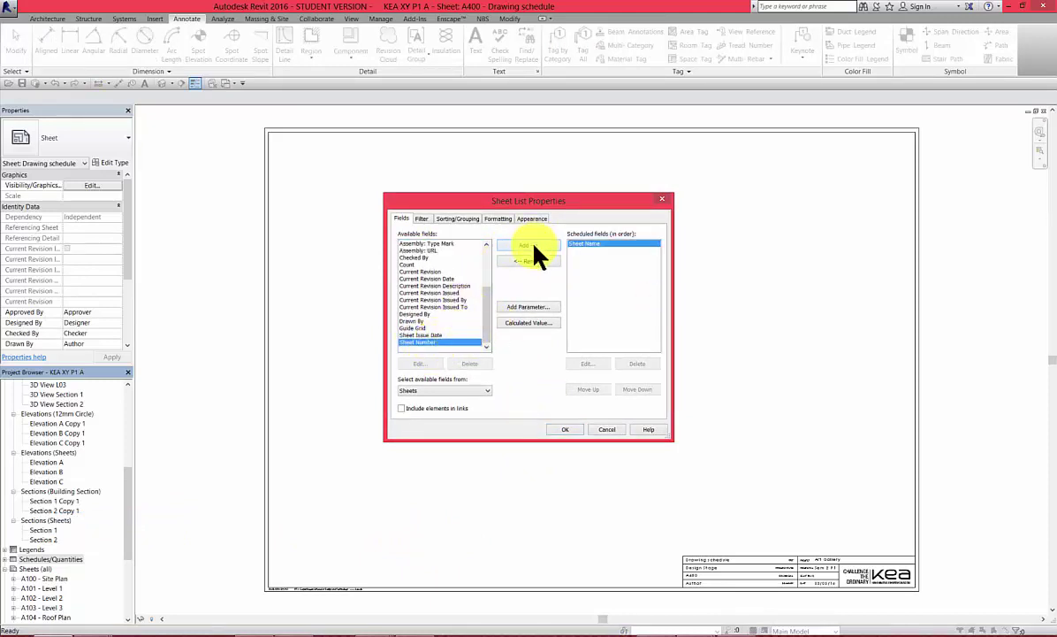
pyautogui.click(527, 246)
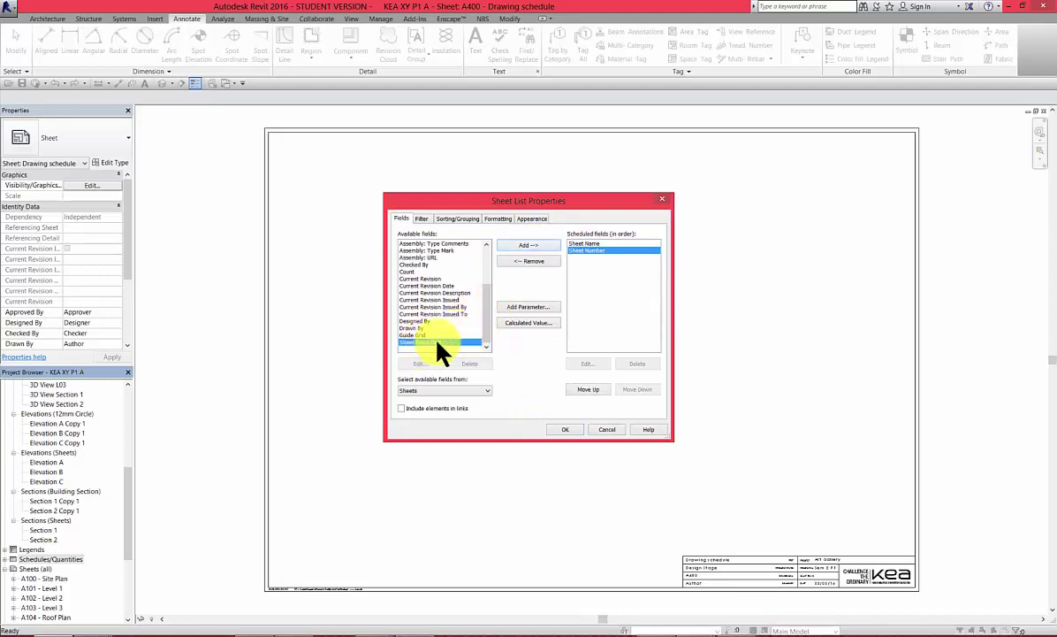
pyautogui.scroll(1, 485, 321)
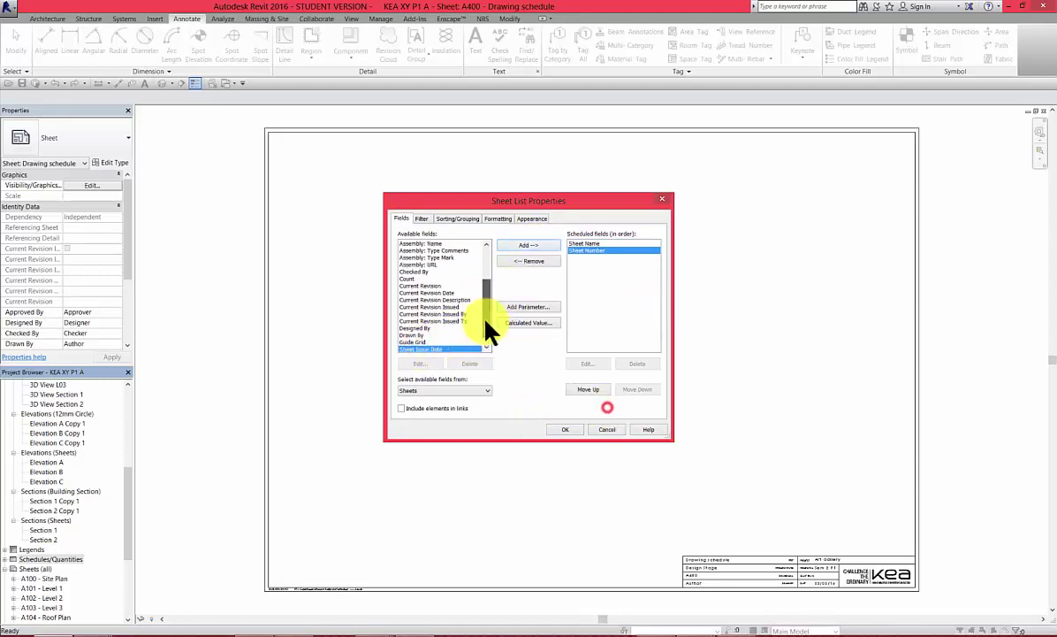
pyautogui.scroll(1, 486, 321)
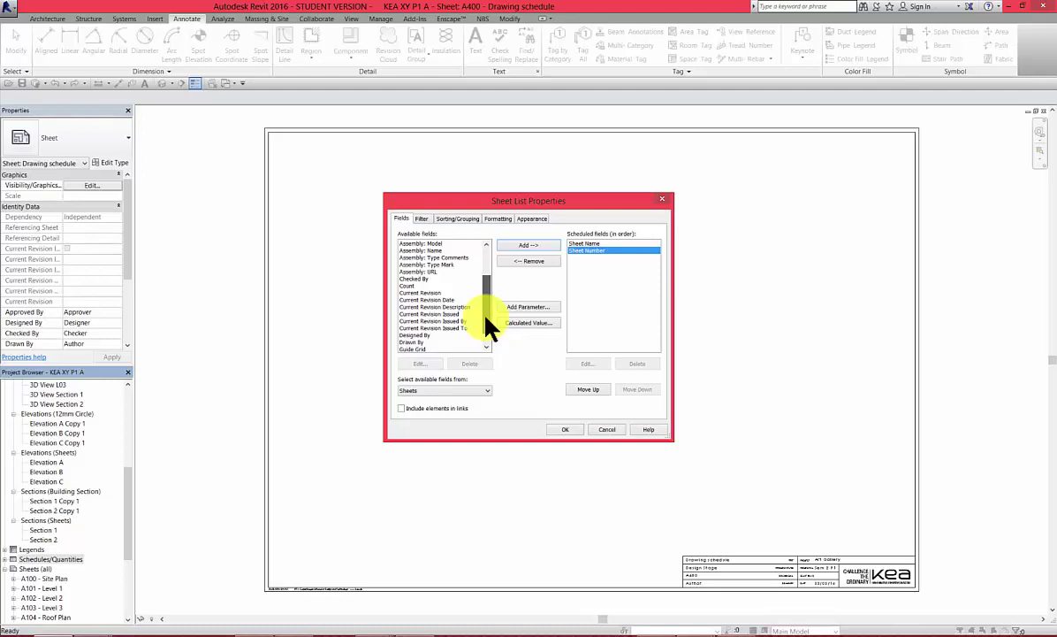
pyautogui.scroll(1, 485, 324)
pyautogui.moveTo(485, 312); pyautogui.dragTo(488, 289)
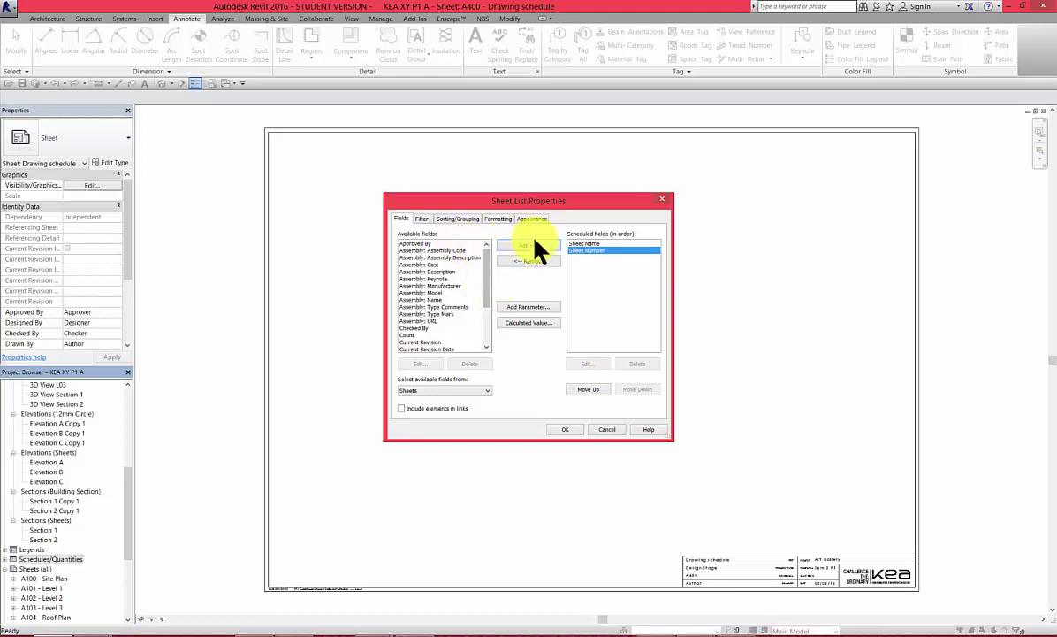
# - Create Sheet List 2 listing sheets A100–A400, then reopen sheet A400 - Drawing schedule
pyautogui.click(565, 429)
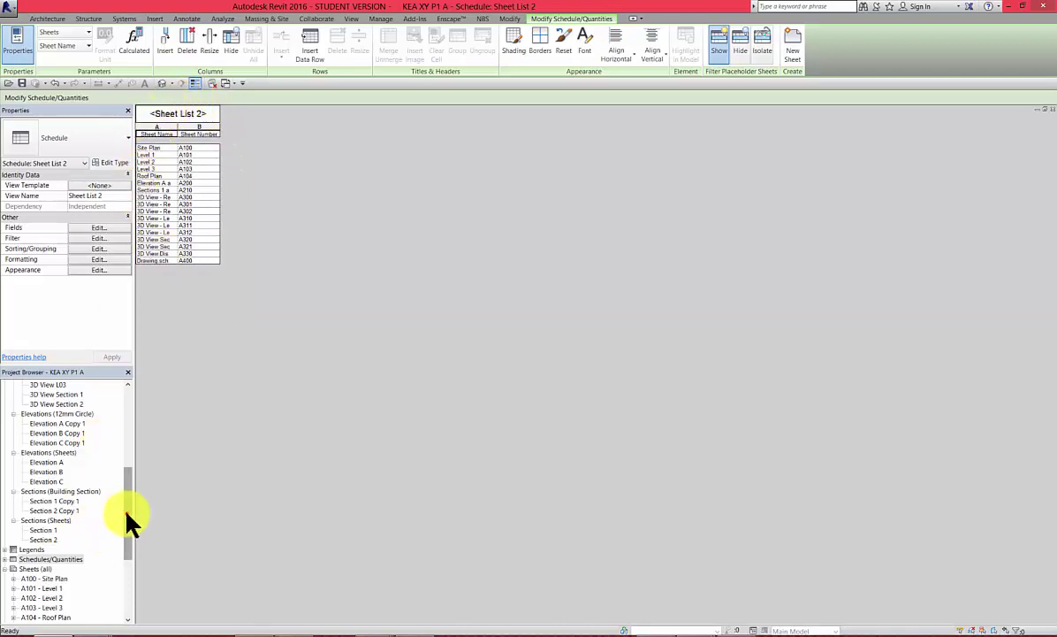
pyautogui.moveTo(128, 515); pyautogui.dragTo(130, 572)
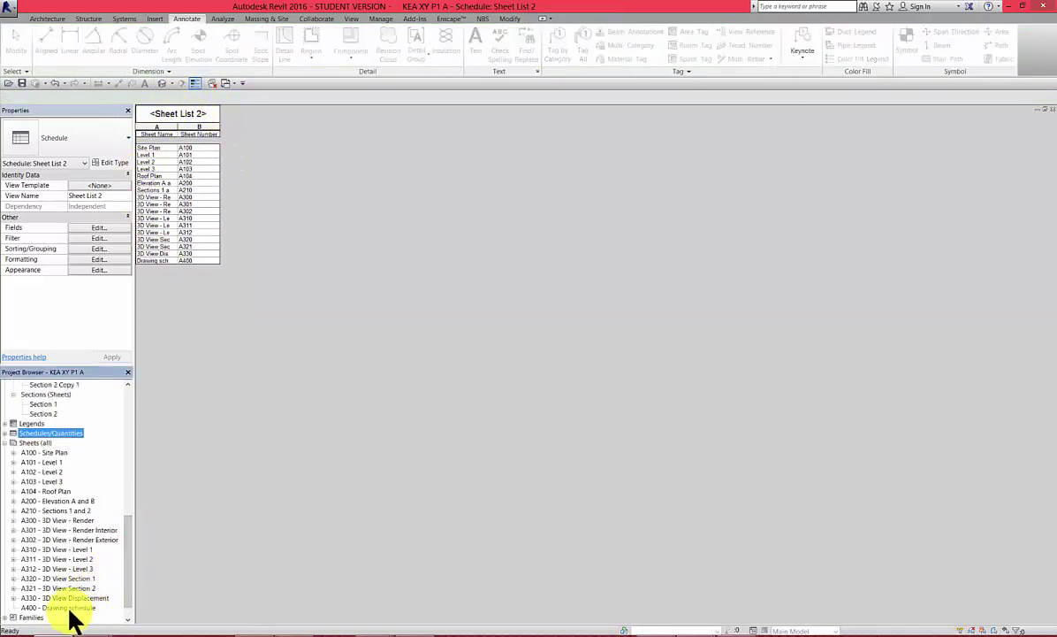
pyautogui.doubleClick(64, 607)
pyautogui.moveTo(127, 535); pyautogui.dragTo(125, 467)
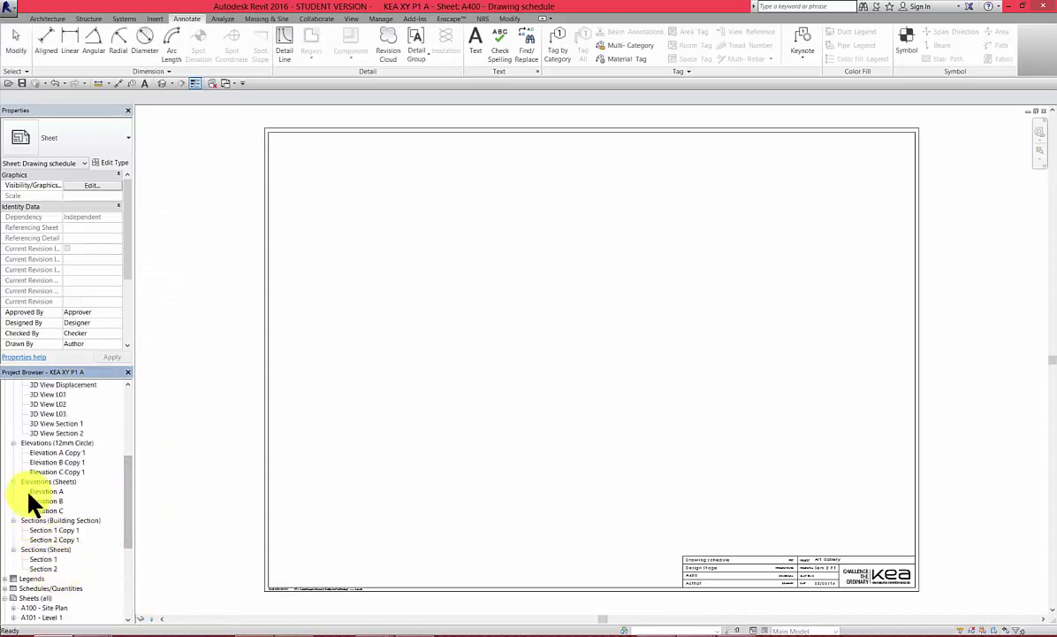
pyautogui.moveTo(130, 495); pyautogui.dragTo(130, 509)
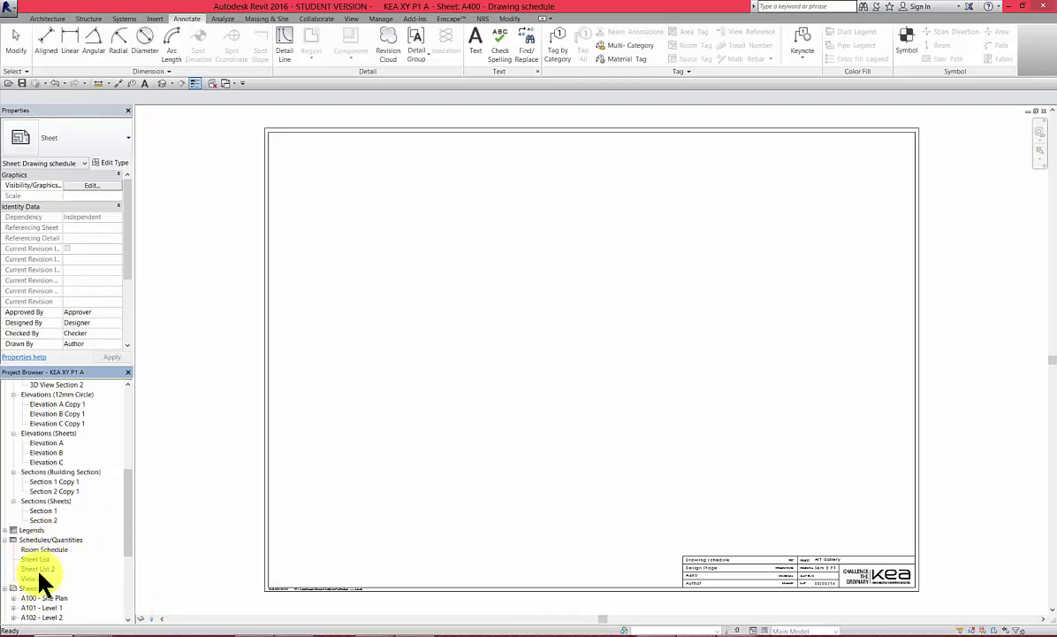
# - Place the Sheet List schedule near the centre of sheet A400
pyautogui.moveTo(32, 561); pyautogui.dragTo(522, 354)
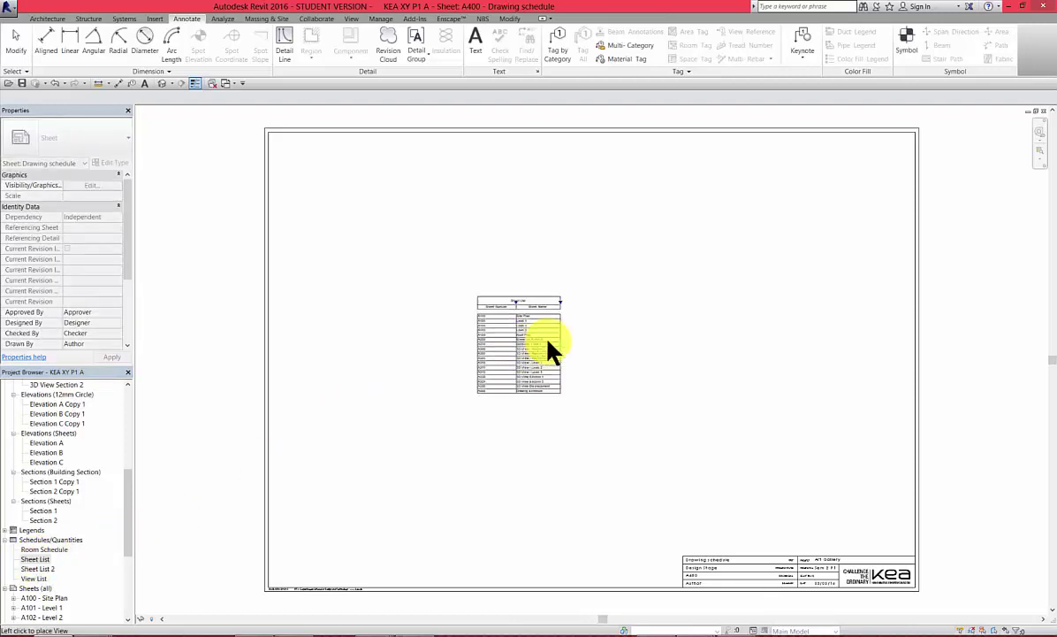
pyautogui.click(578, 356)
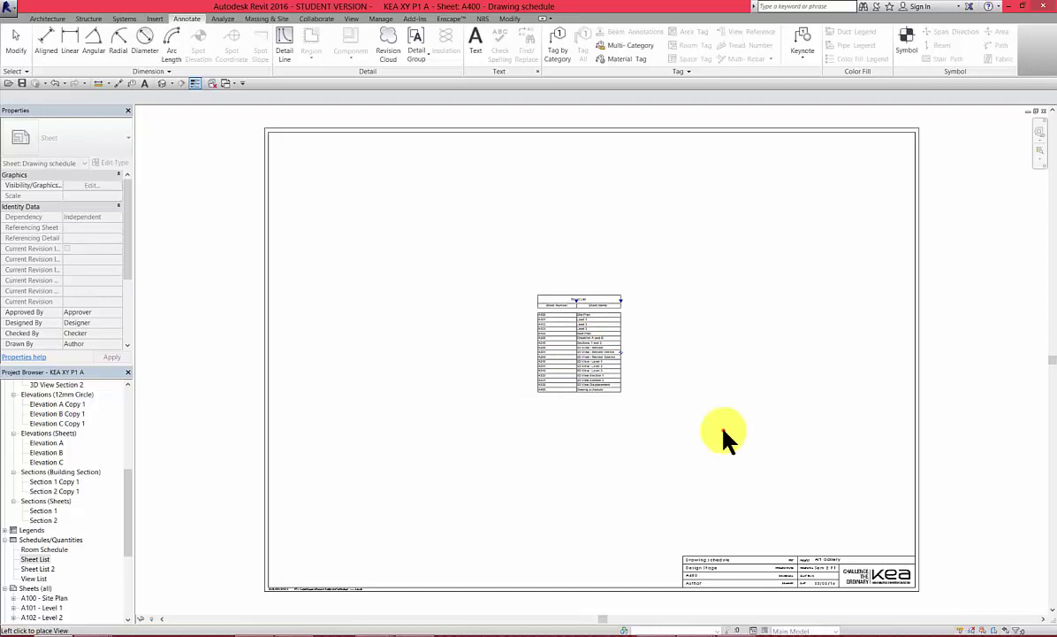
pyautogui.click(578, 343)
pyautogui.click(645, 315)
pyautogui.scroll(3, 647, 317)
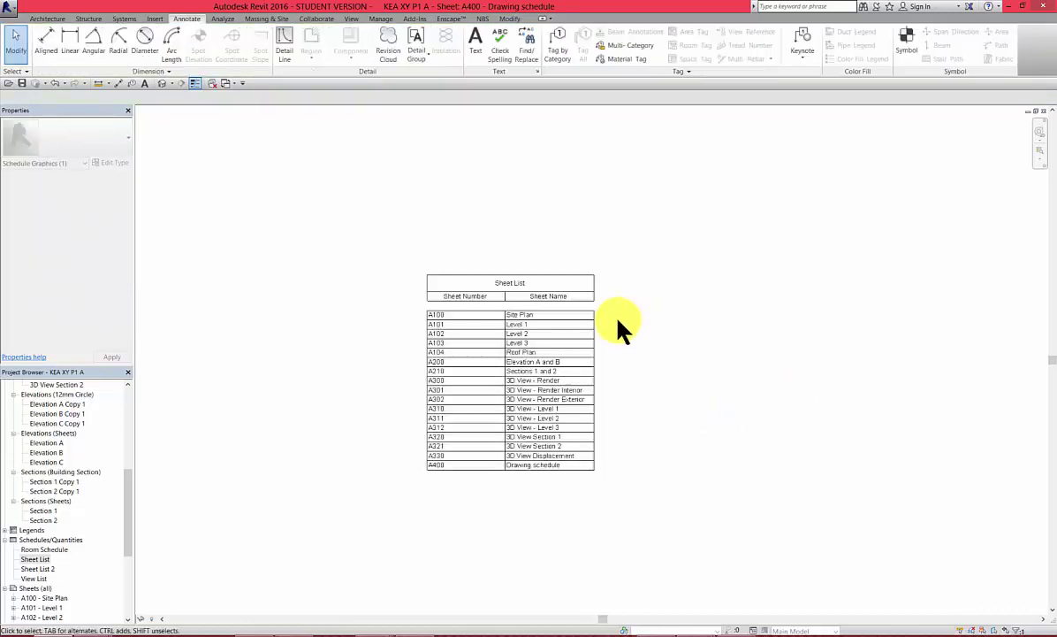
# - Widen the schedule's Sheet Number and Sheet Name columns, then clear the selection
pyautogui.click(585, 331)
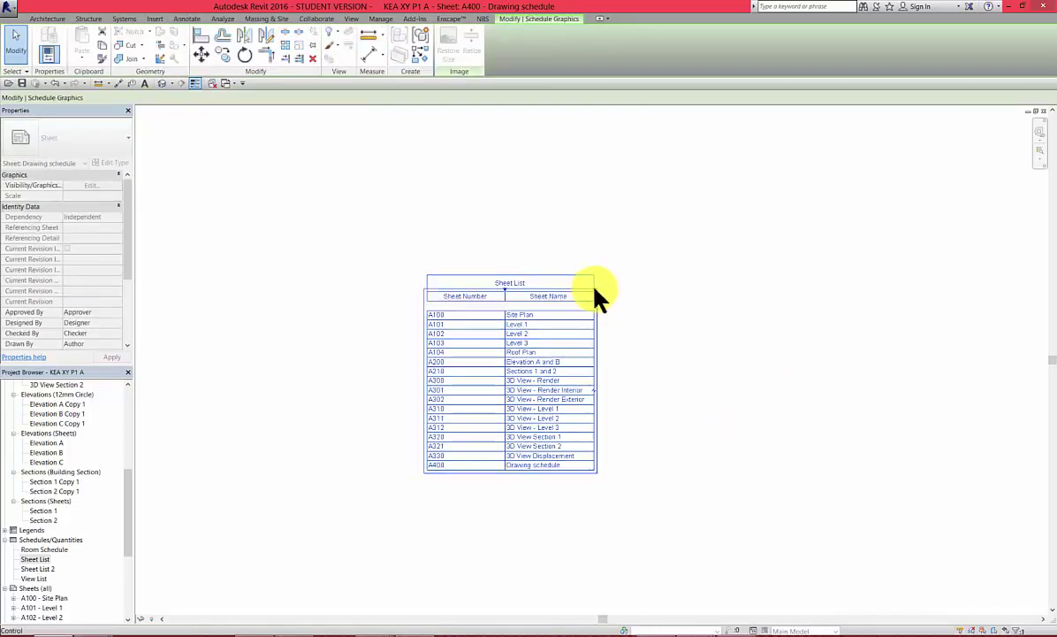
pyautogui.moveTo(592, 295); pyautogui.dragTo(628, 290)
pyautogui.moveTo(506, 292); pyautogui.dragTo(537, 295)
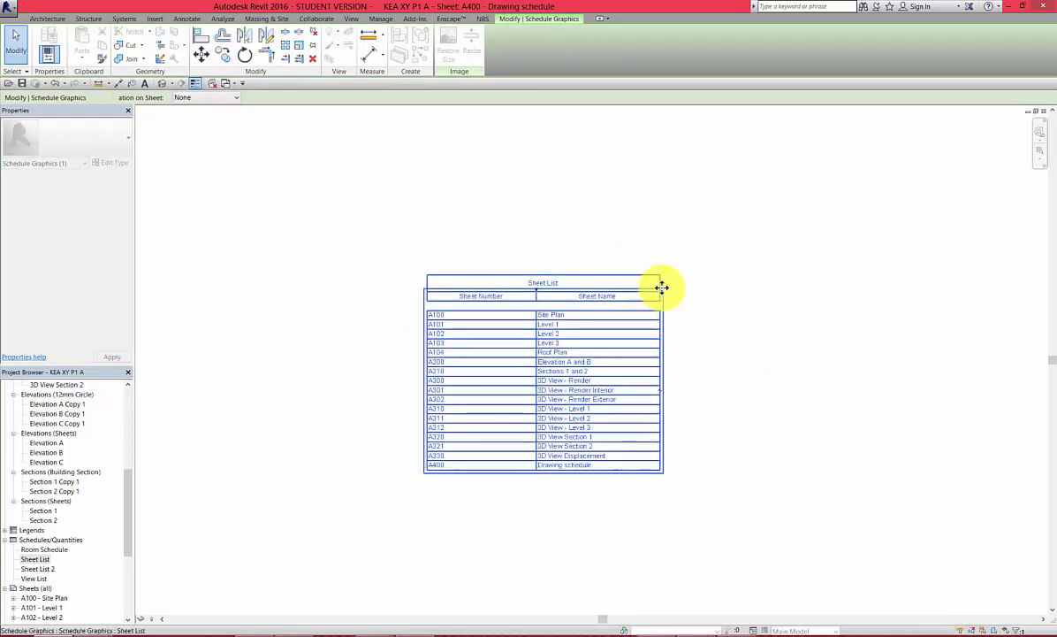
pyautogui.moveTo(662, 290); pyautogui.dragTo(669, 295)
pyautogui.click(604, 476)
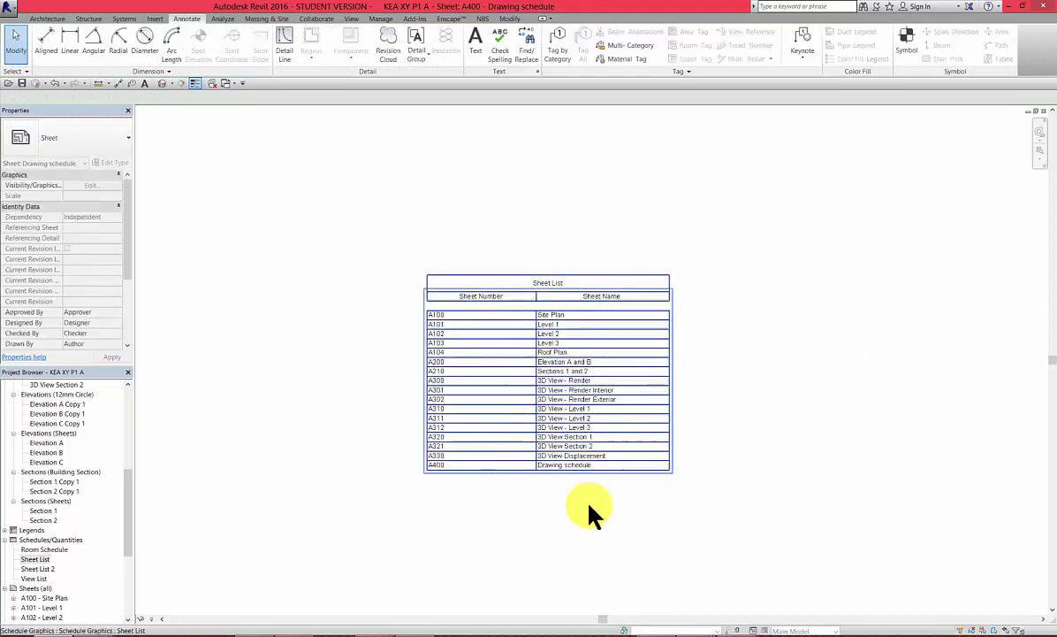
pyautogui.scroll(-2, 590, 487)
pyautogui.scroll(-3, 590, 487)
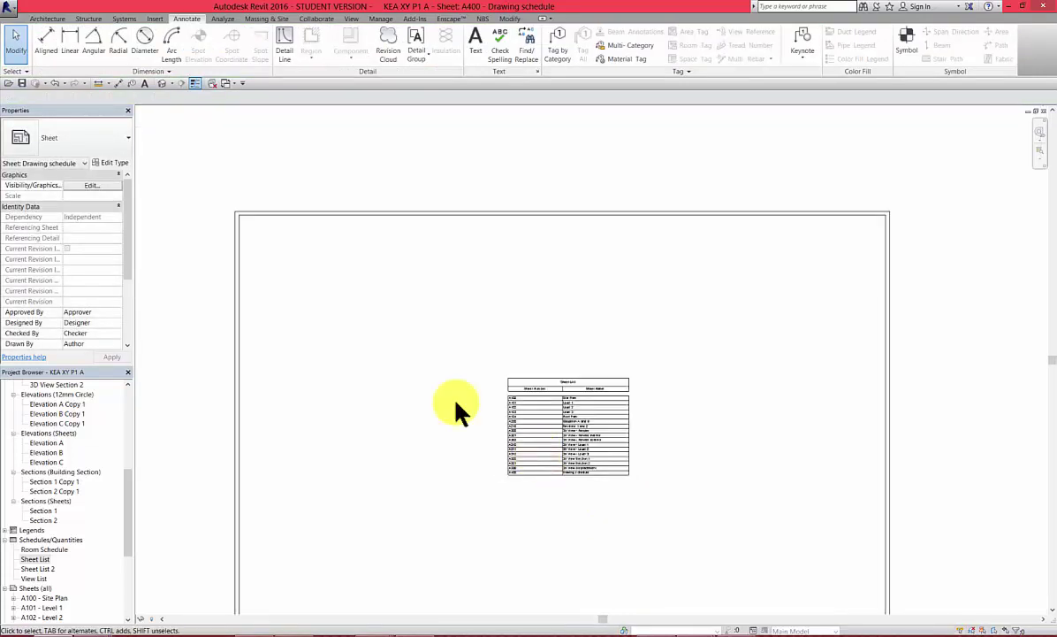
pyautogui.moveTo(124, 500); pyautogui.dragTo(130, 578)
pyautogui.click(157, 518)
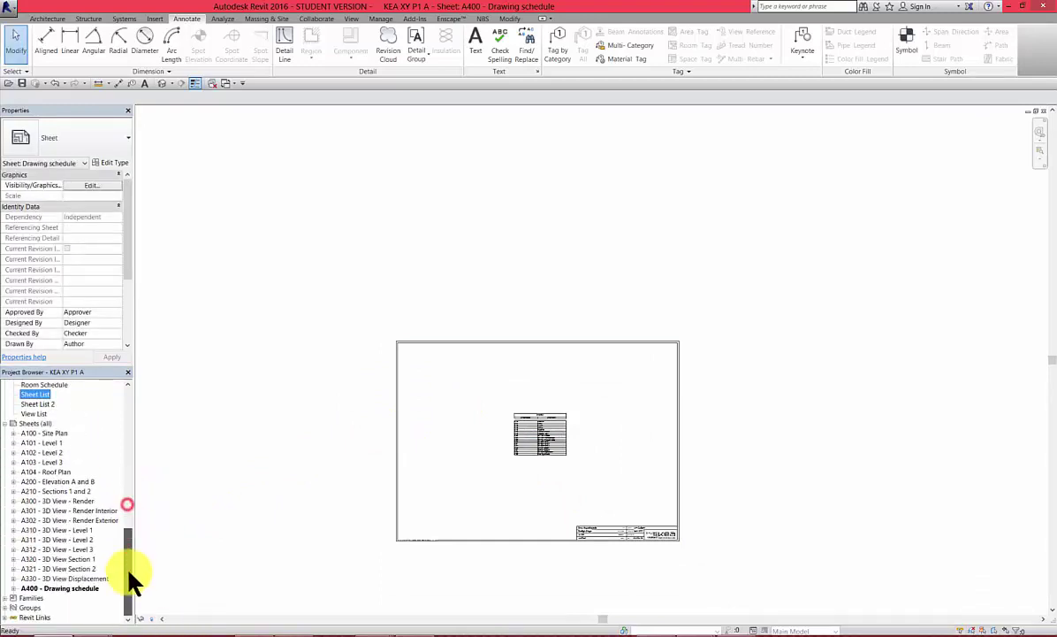
pyautogui.click(46, 433)
pyautogui.keyDown('shift'); pyautogui.click(58, 587); pyautogui.keyUp('shift')
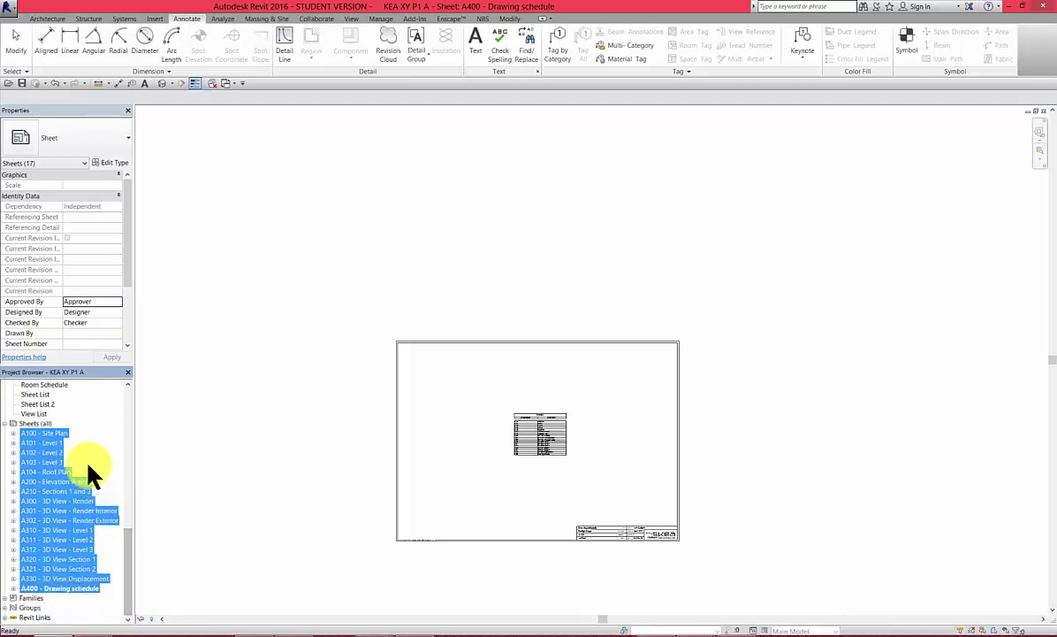
pyautogui.moveTo(126, 563); pyautogui.dragTo(132, 588)
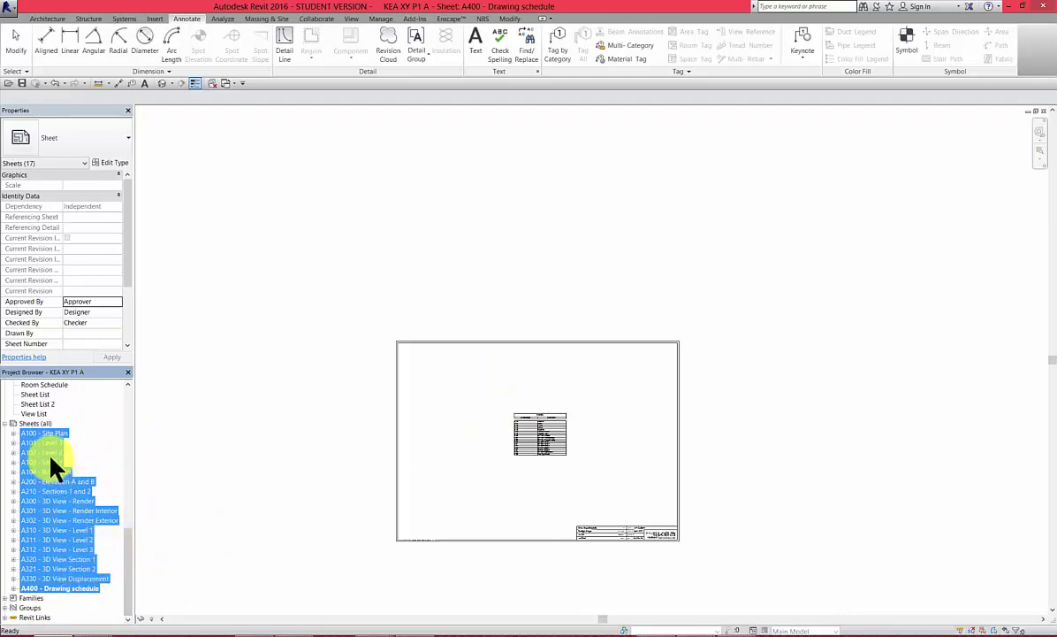
# - Open sheet A210 - Sections 1 and 2, then sheet A320 - 3D View Section 1
pyautogui.click(63, 512)
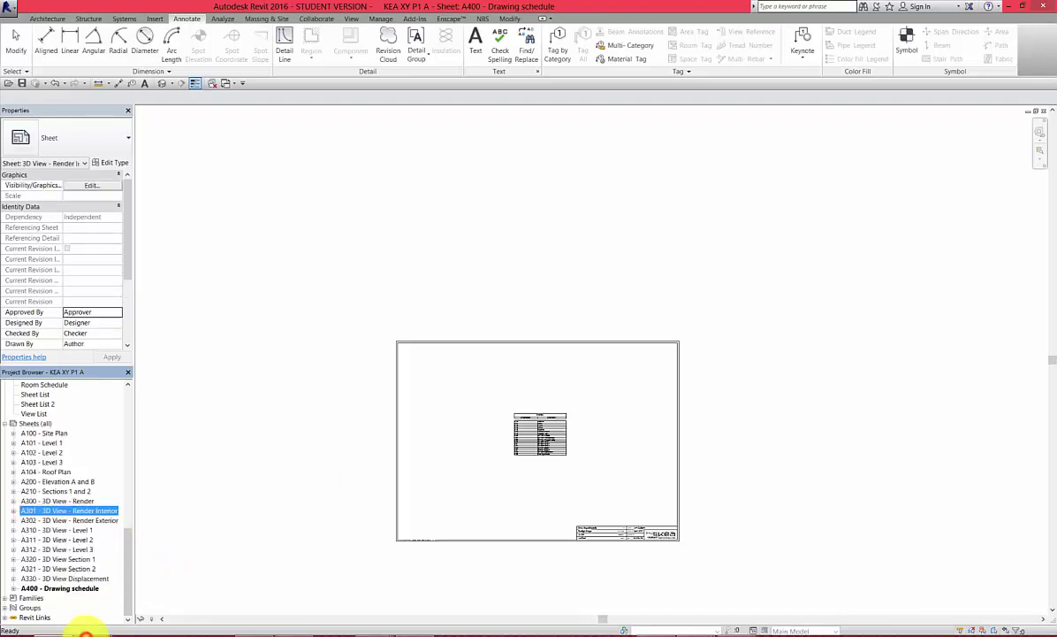
pyautogui.doubleClick(55, 490)
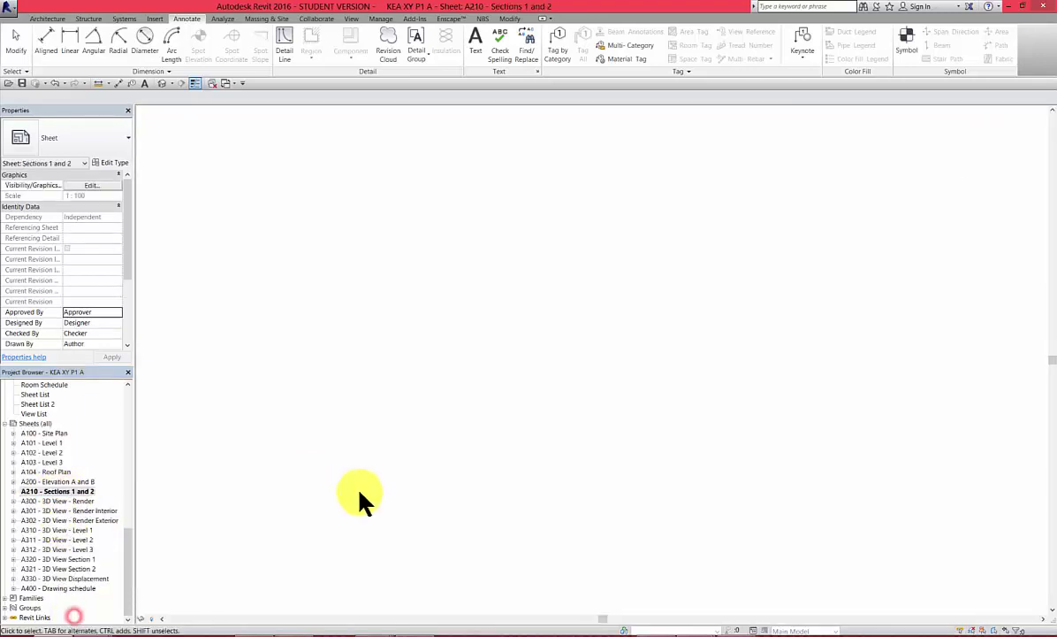
pyautogui.click(57, 558)
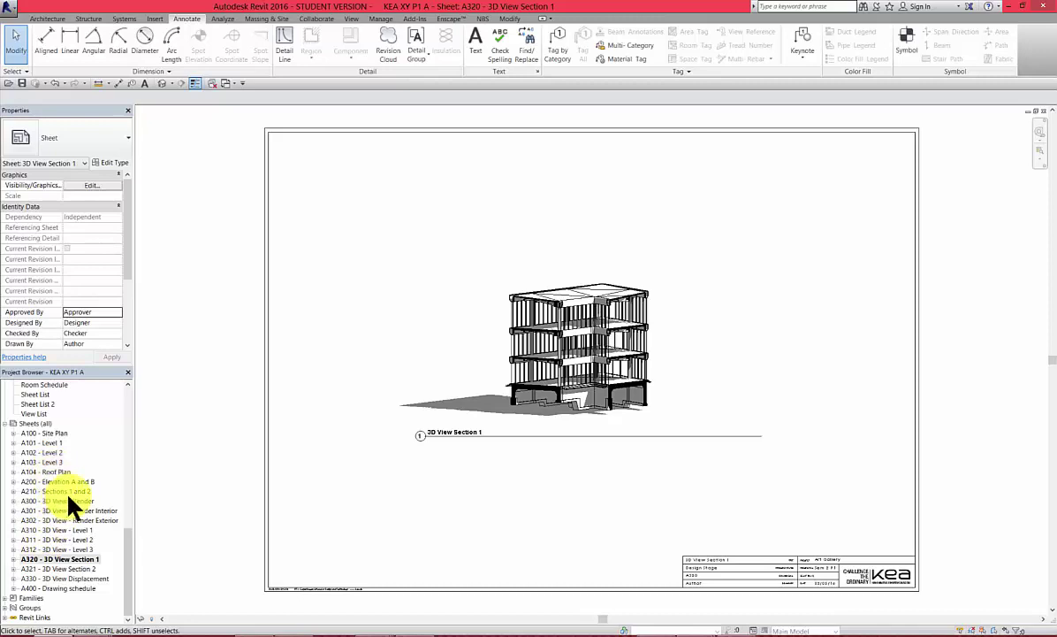
pyautogui.moveTo(128, 571); pyautogui.dragTo(155, 596)
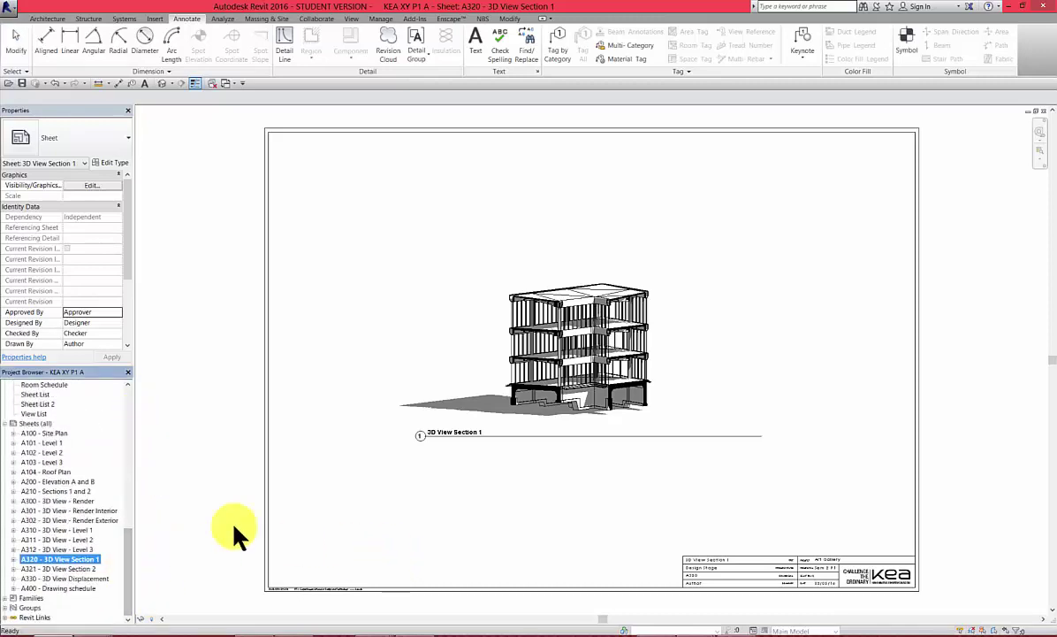
pyautogui.click(237, 622)
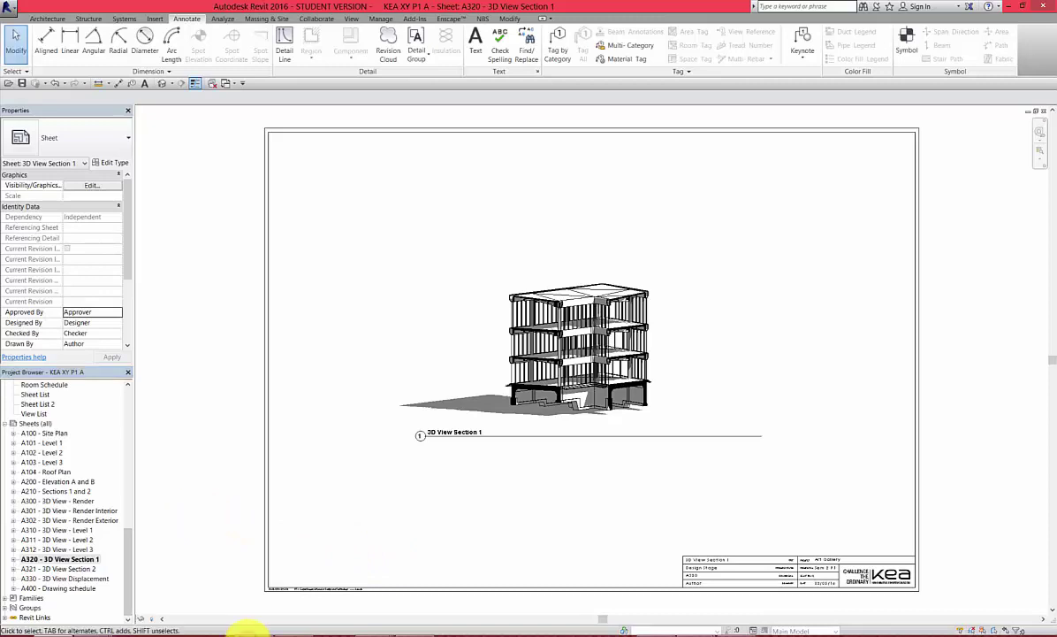